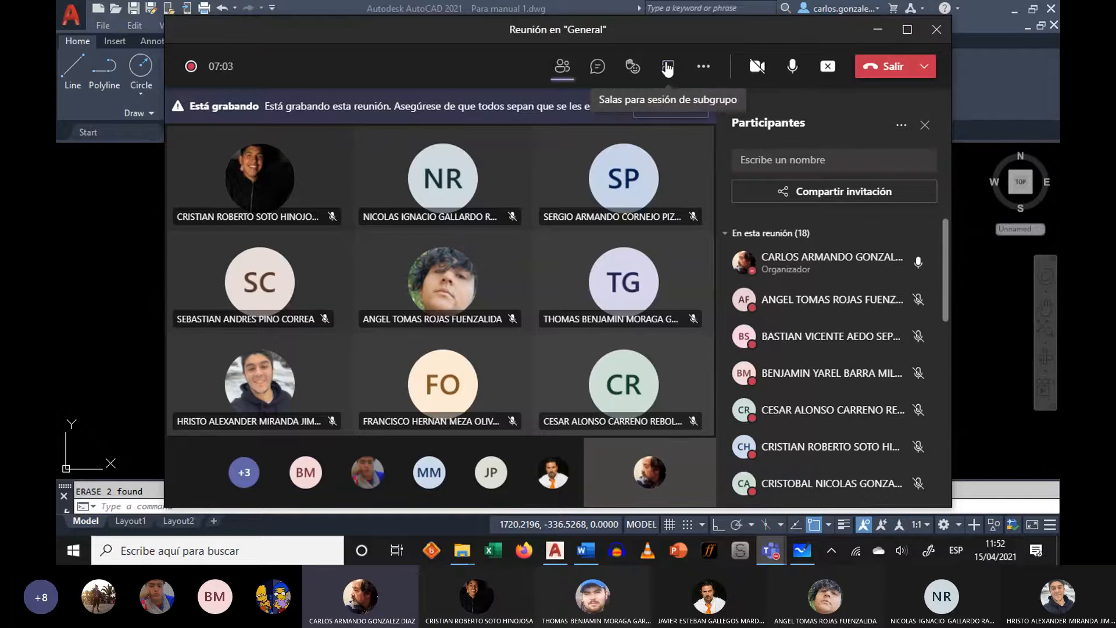
- Minimize the meeting window to uncover the drawing
click(877, 30)
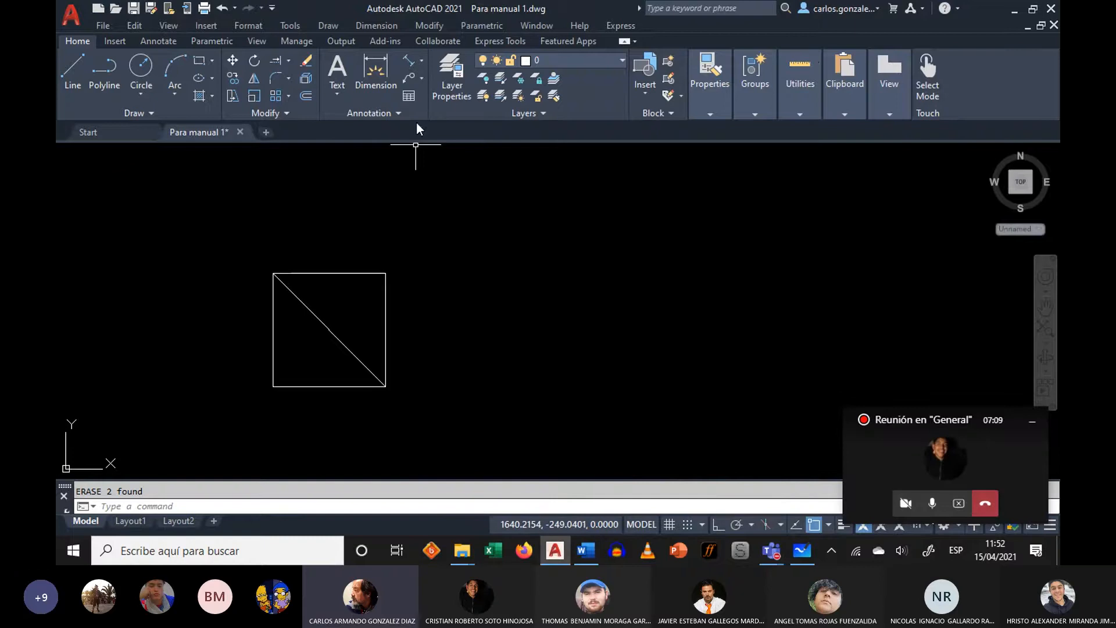
- Add aligned dimensions to the square by selecting its top and left edges, placing each dimension outside the shape
click(409, 60)
key(Return)
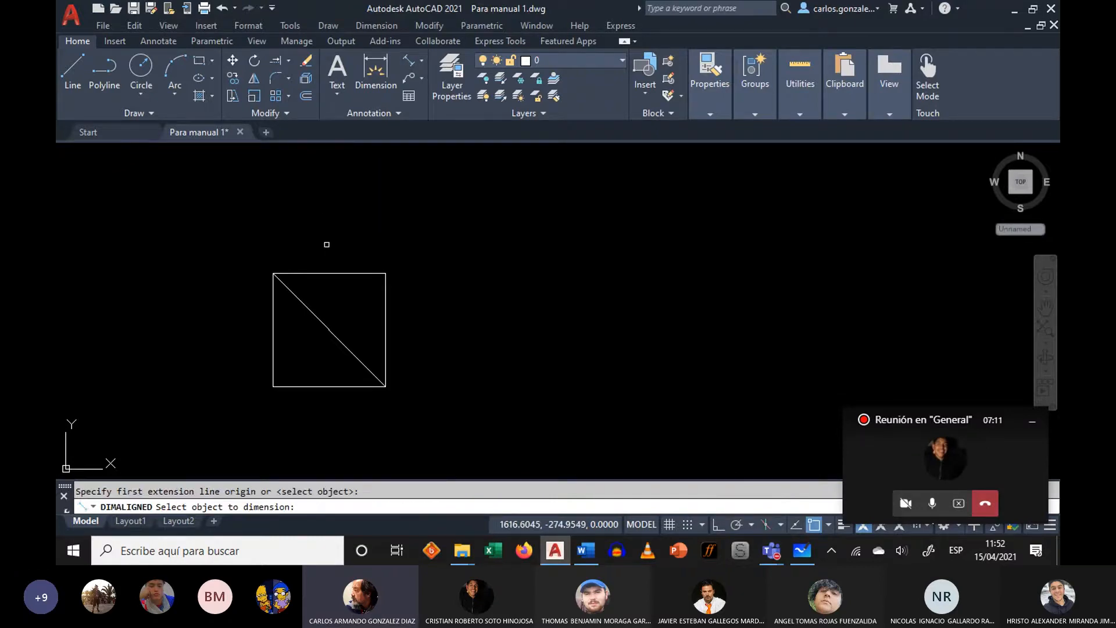
click(321, 272)
click(327, 229)
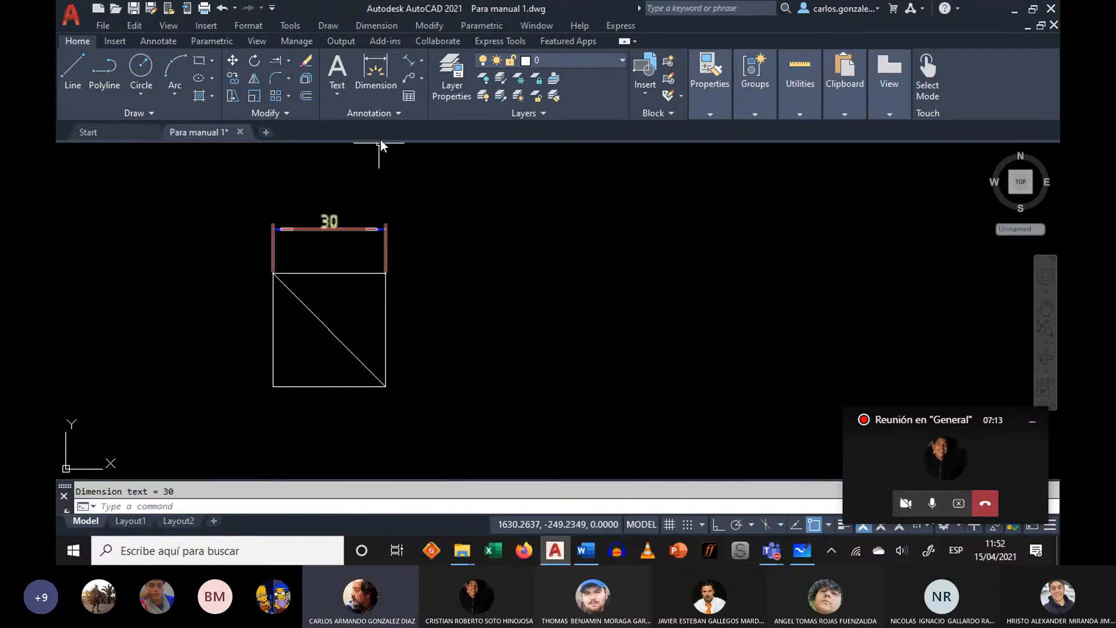
key(Return)
key(Return)
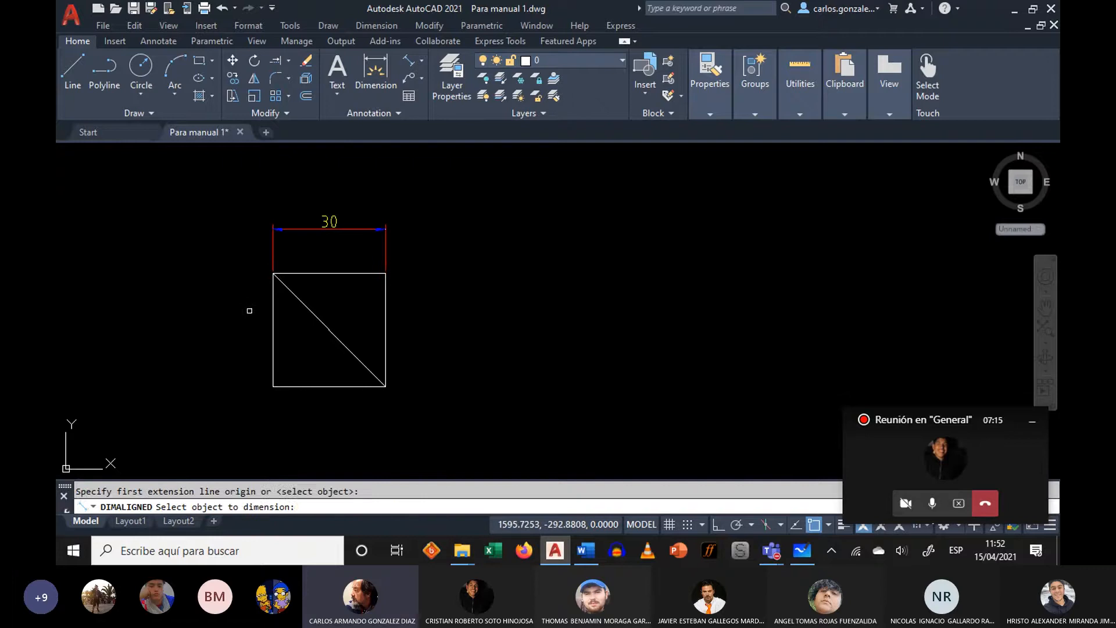
click(271, 326)
click(238, 326)
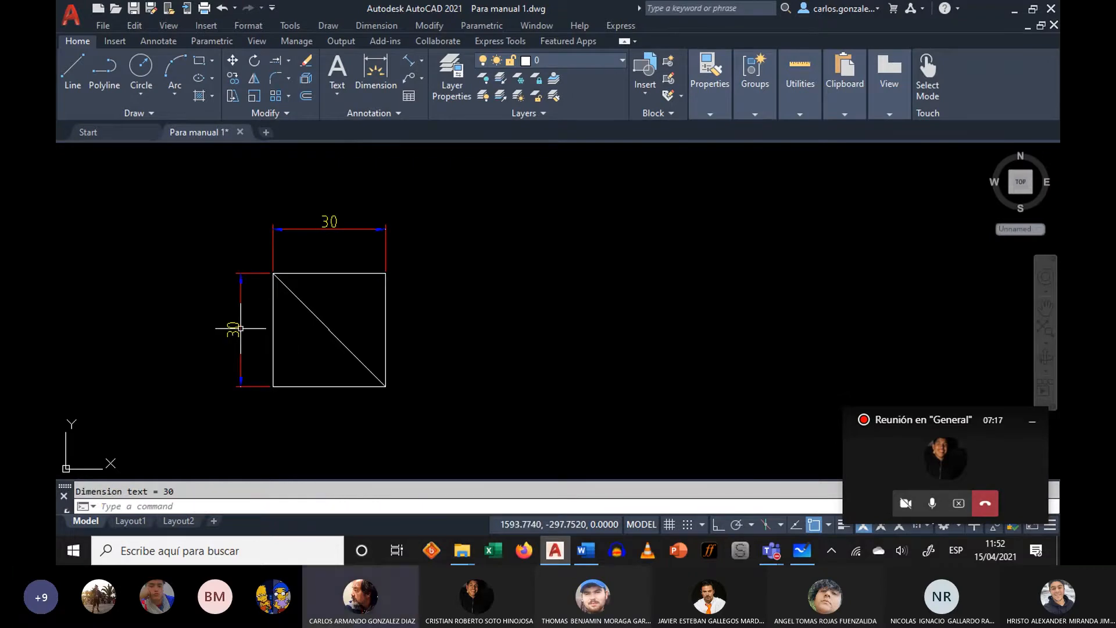
scroll(439, 304, up, 2)
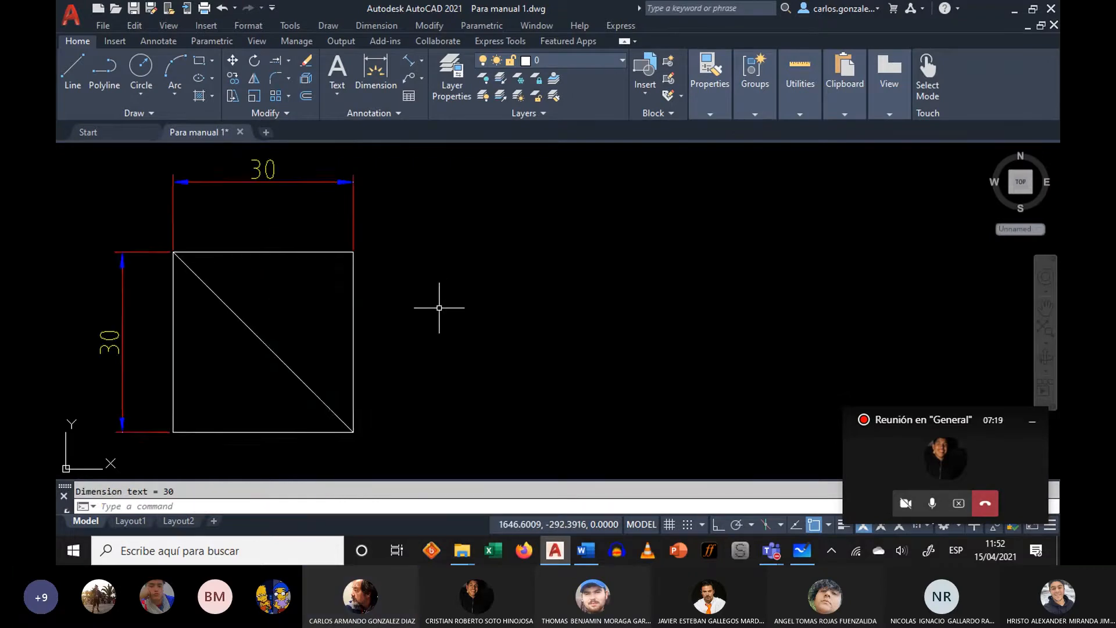
middle_drag(439, 304, 520, 315)
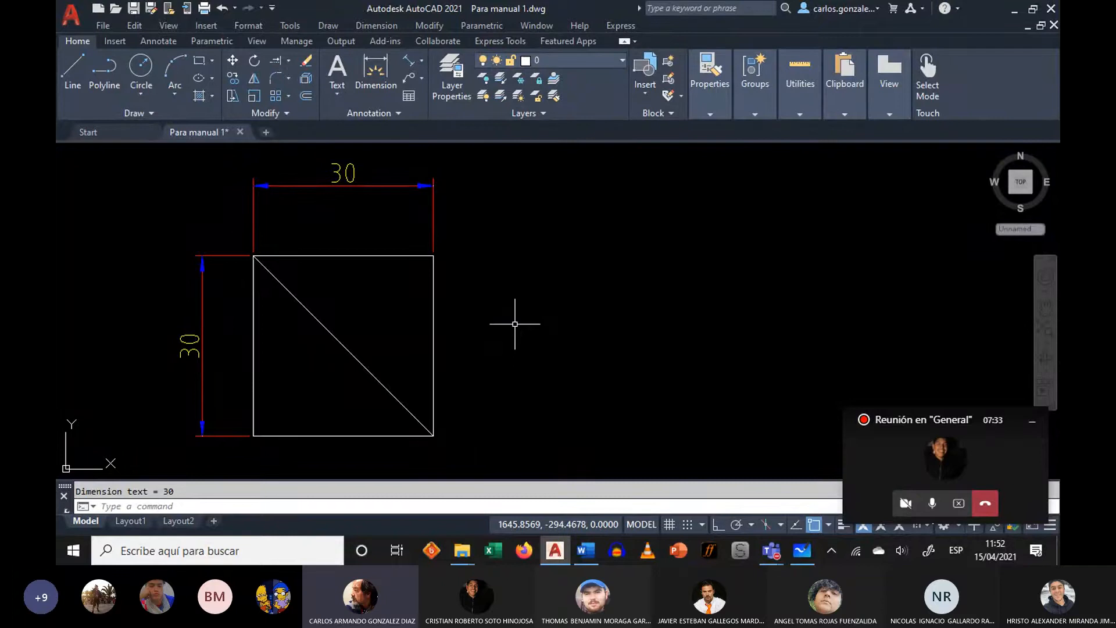
scroll(442, 338, down, 1)
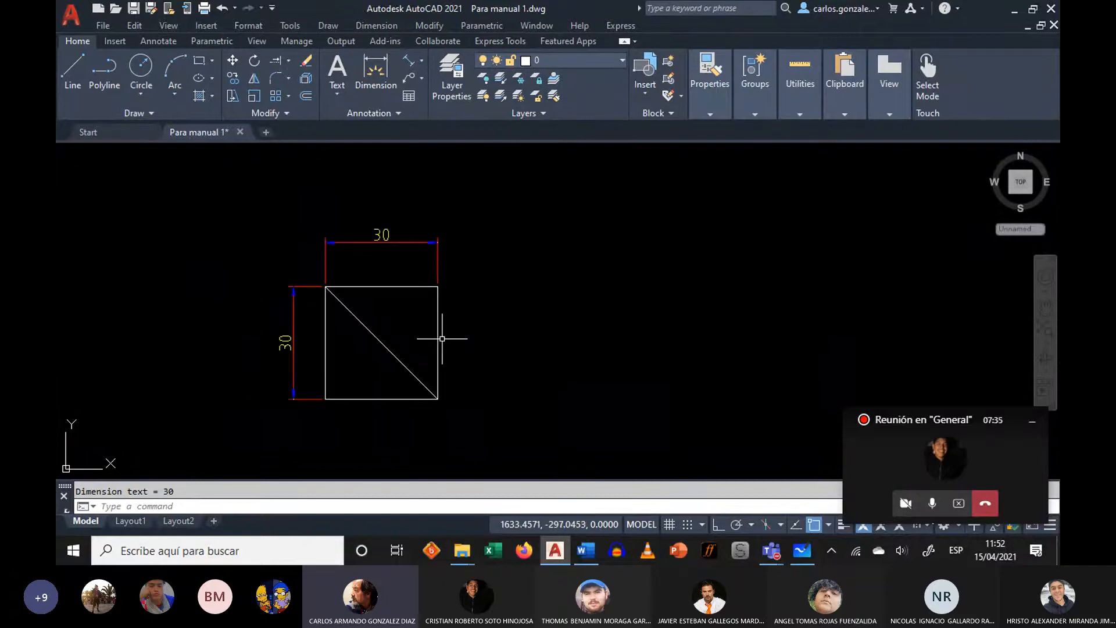
scroll(442, 338, down, 1)
mouse_move(442, 340)
middle_down()
mouse_move(293, 296)
mouse_move(295, 361)
mouse_move(308, 294)
middle_up()
scroll(367, 335, up, 2)
scroll(293, 295, down, 1)
scroll(304, 301, up, 2)
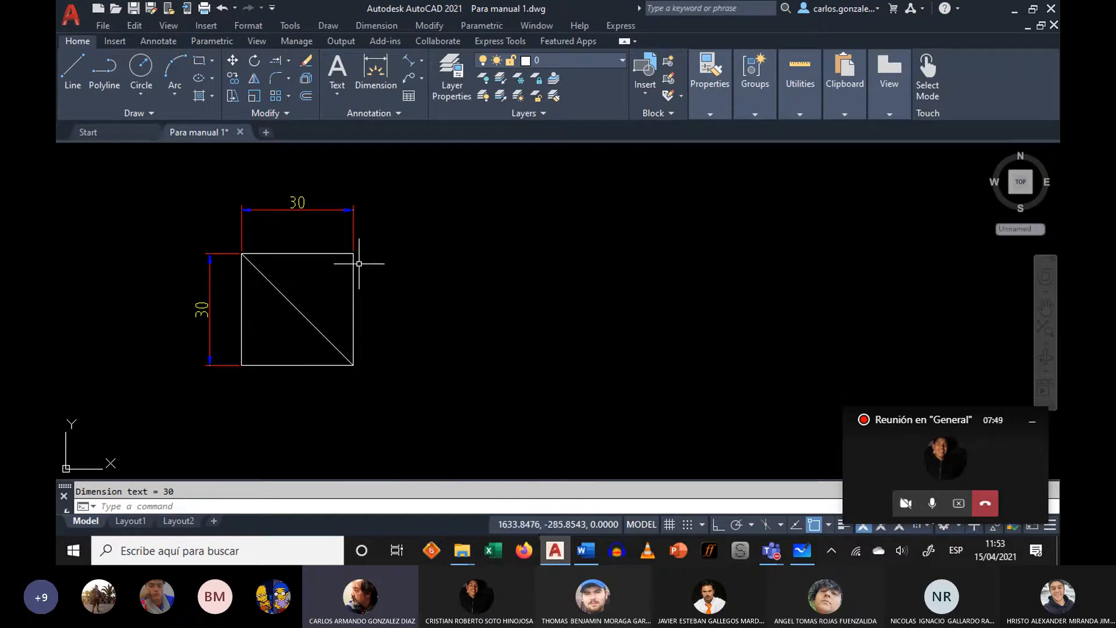
scroll(316, 294, down, 2)
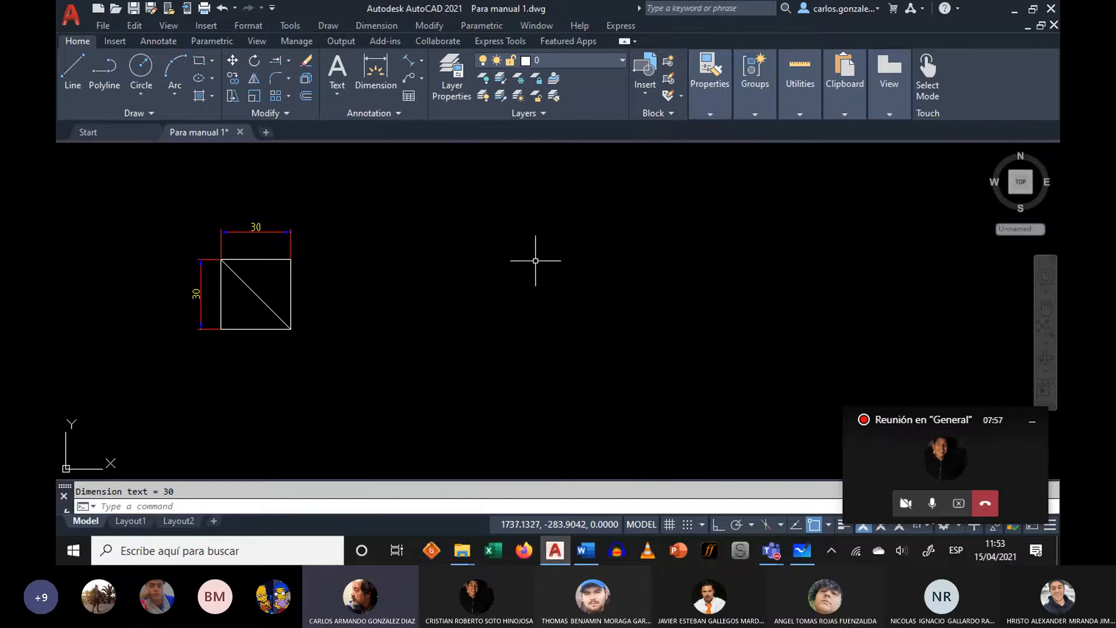
middle_drag(541, 294, 550, 375)
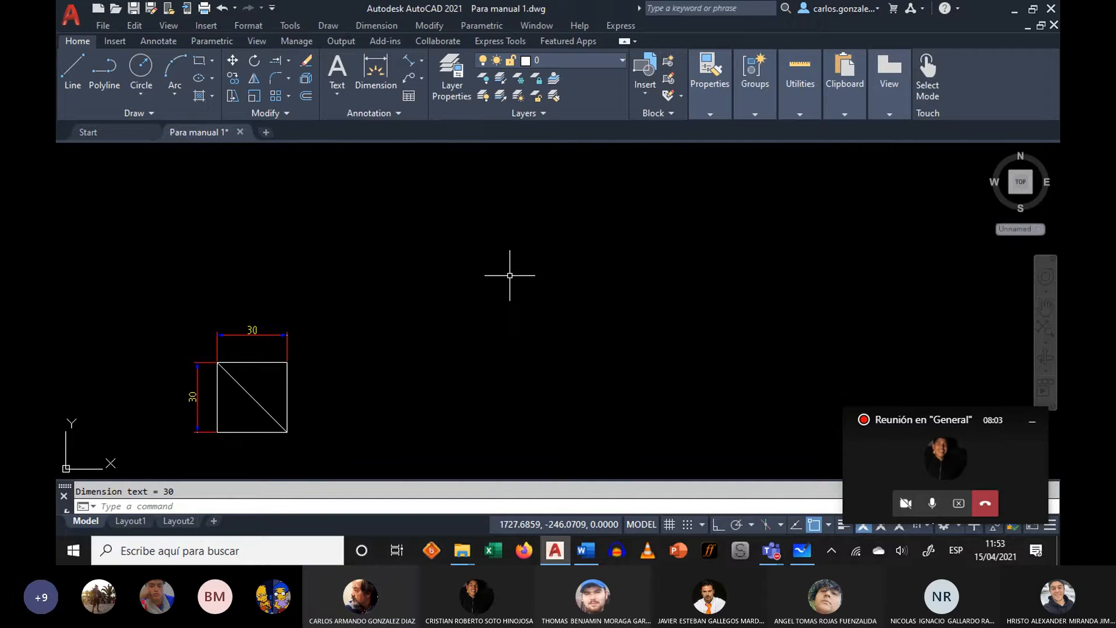
scroll(510, 276, down, 2)
middle_drag(511, 270, 469, 286)
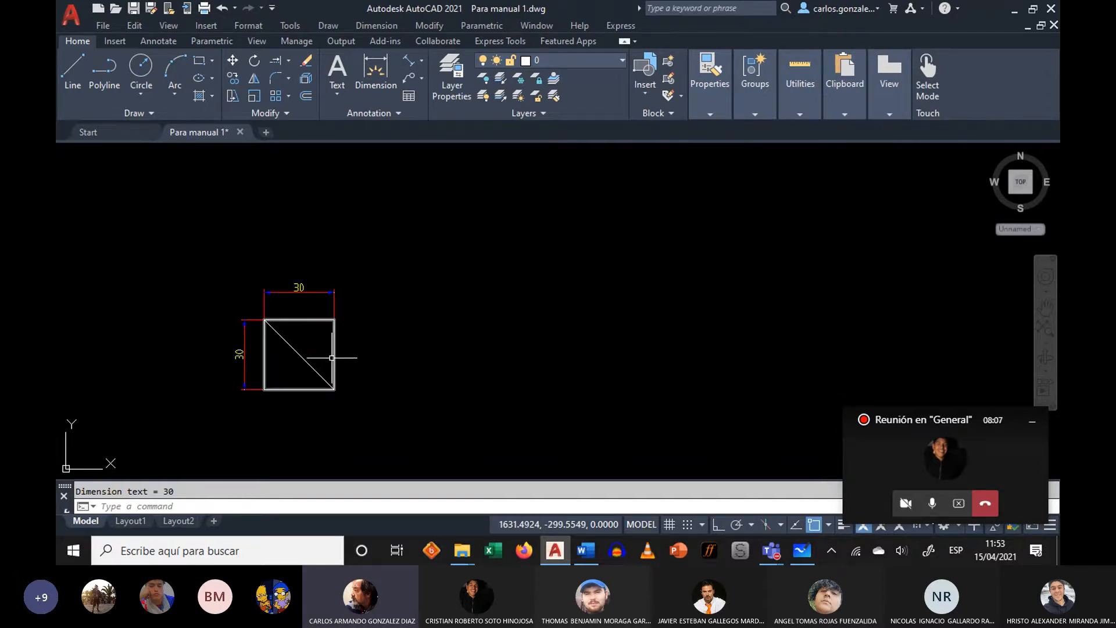
scroll(332, 363, up, 4)
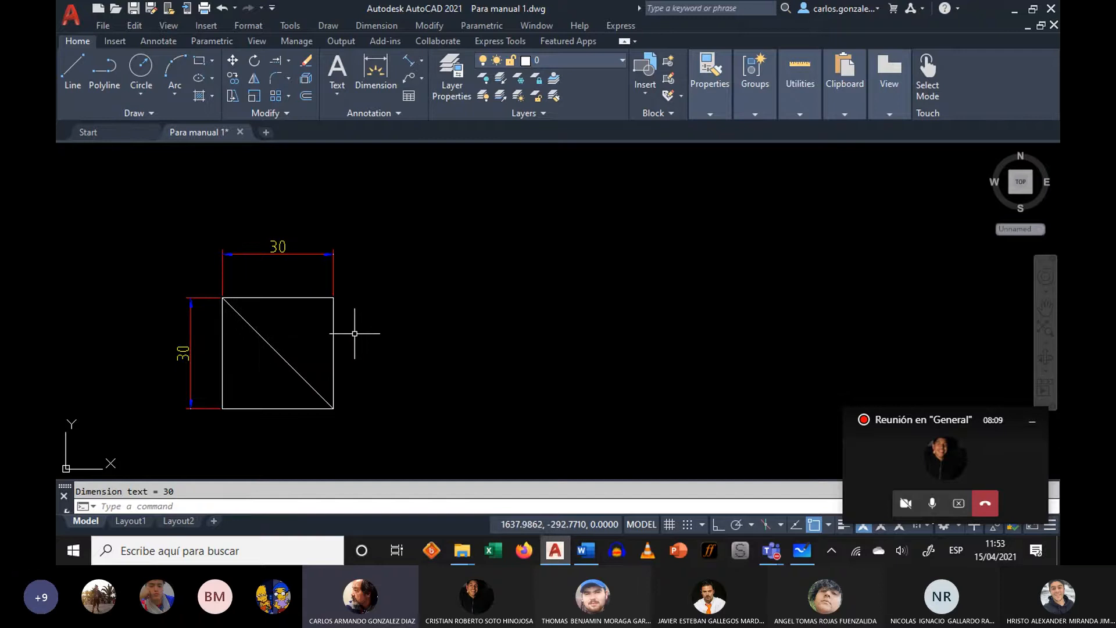
mouse_move(375, 328)
middle_down()
mouse_move(398, 286)
mouse_move(387, 297)
middle_up()
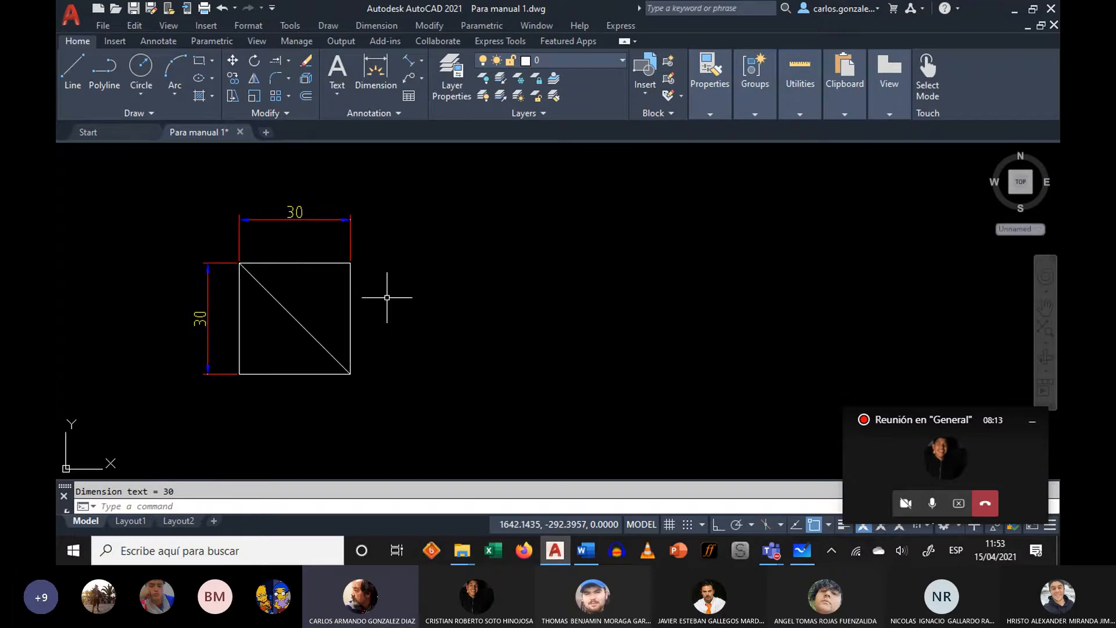
- Erase the two aligned dimensions above and to the left of the square
click(389, 198)
click(200, 230)
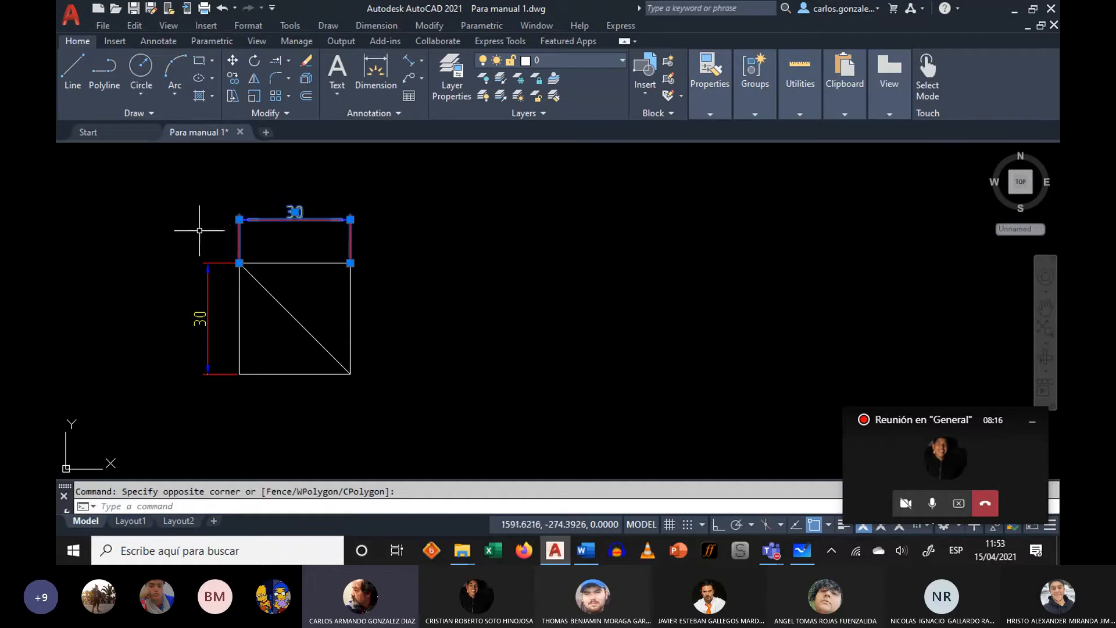
click(227, 241)
click(179, 401)
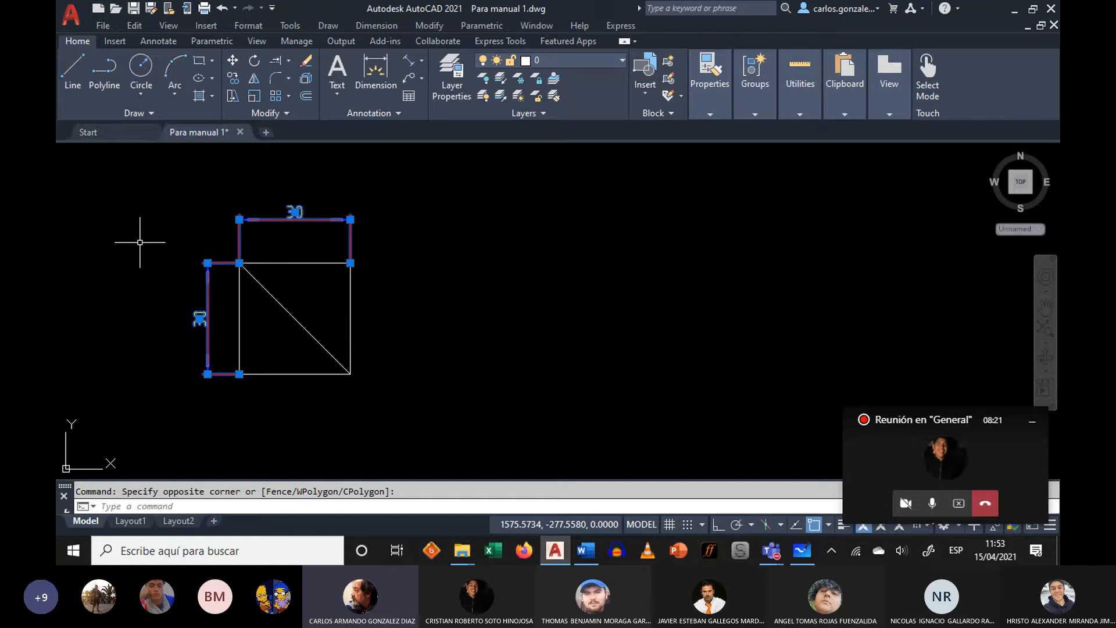
text(e)
key(Return)
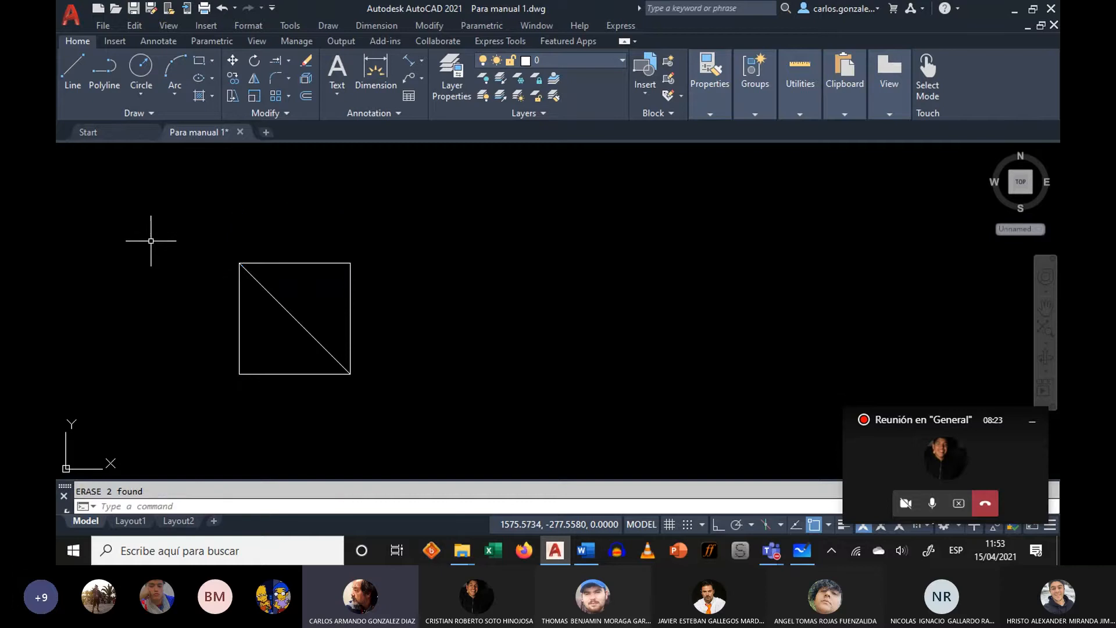
scroll(399, 284, down, 4)
mouse_move(400, 285)
middle_down()
mouse_move(331, 346)
mouse_move(302, 357)
middle_up()
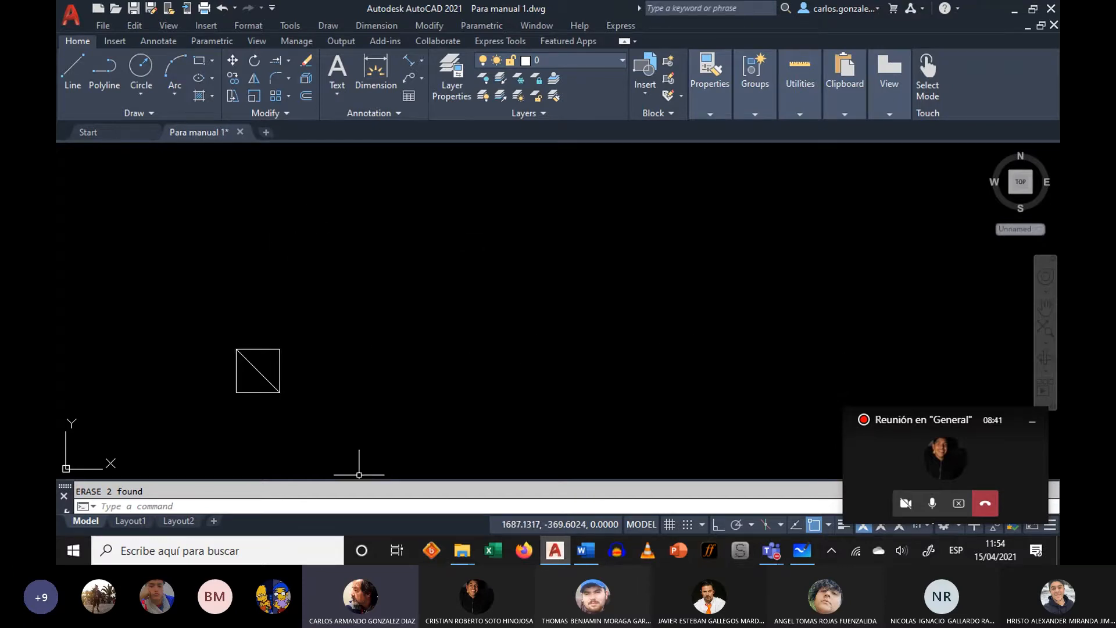
middle_drag(439, 374, 494, 275)
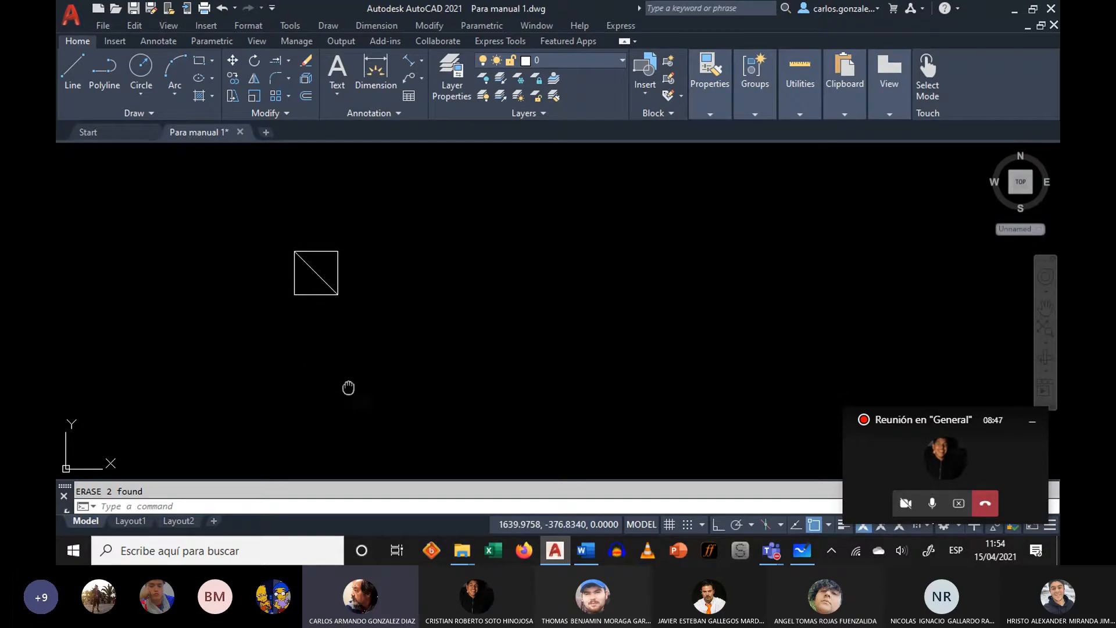
middle_drag(348, 386, 346, 333)
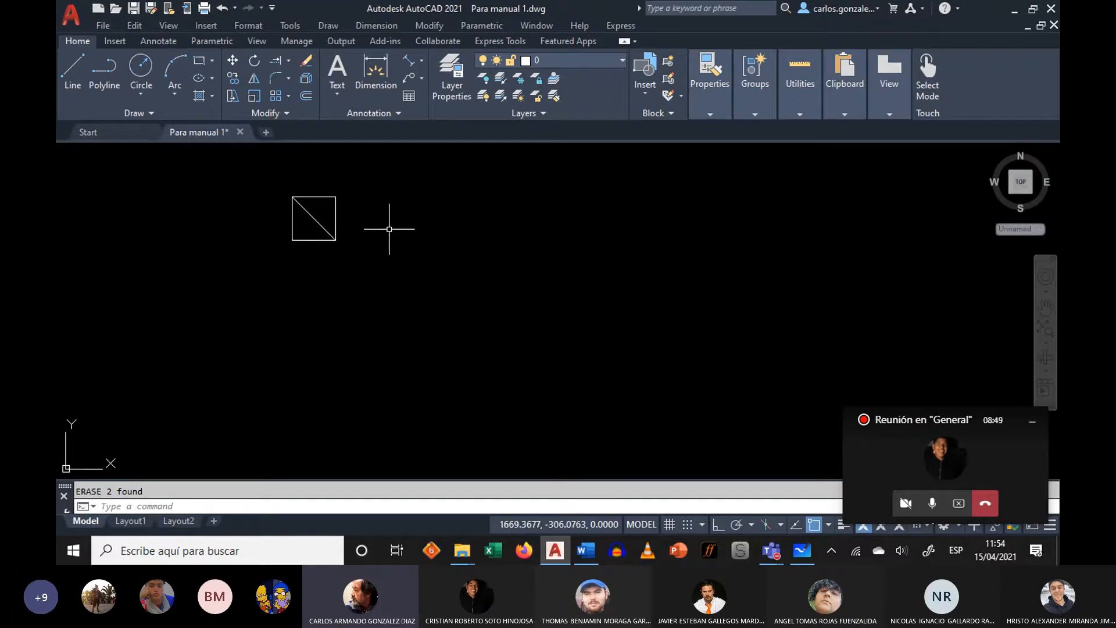
middle_drag(286, 379, 308, 370)
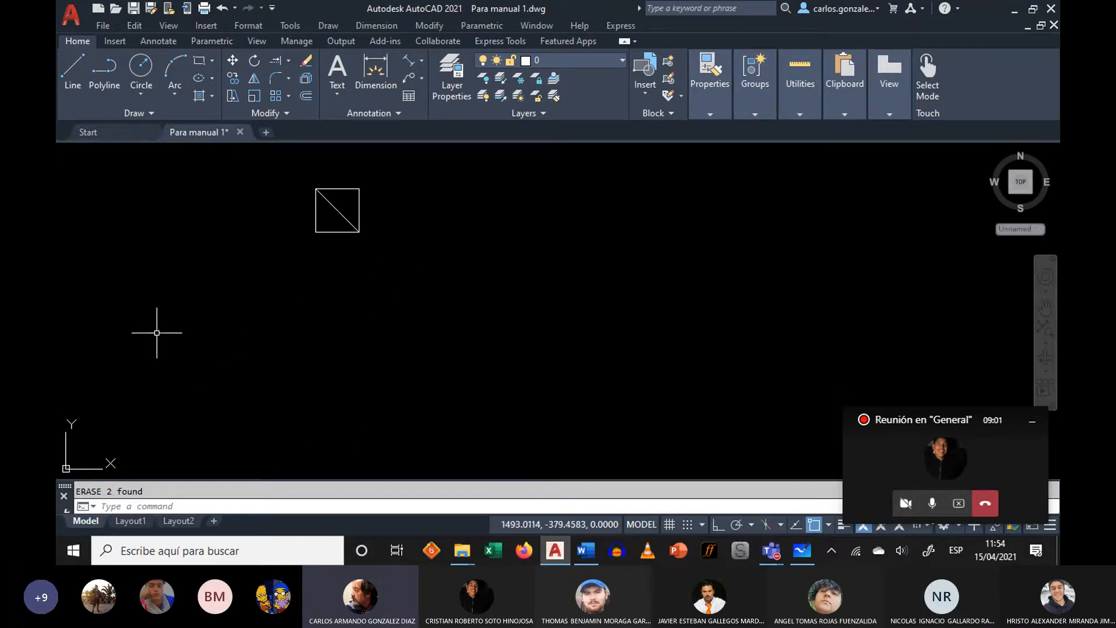
middle_drag(374, 211, 325, 244)
middle_drag(312, 290, 353, 245)
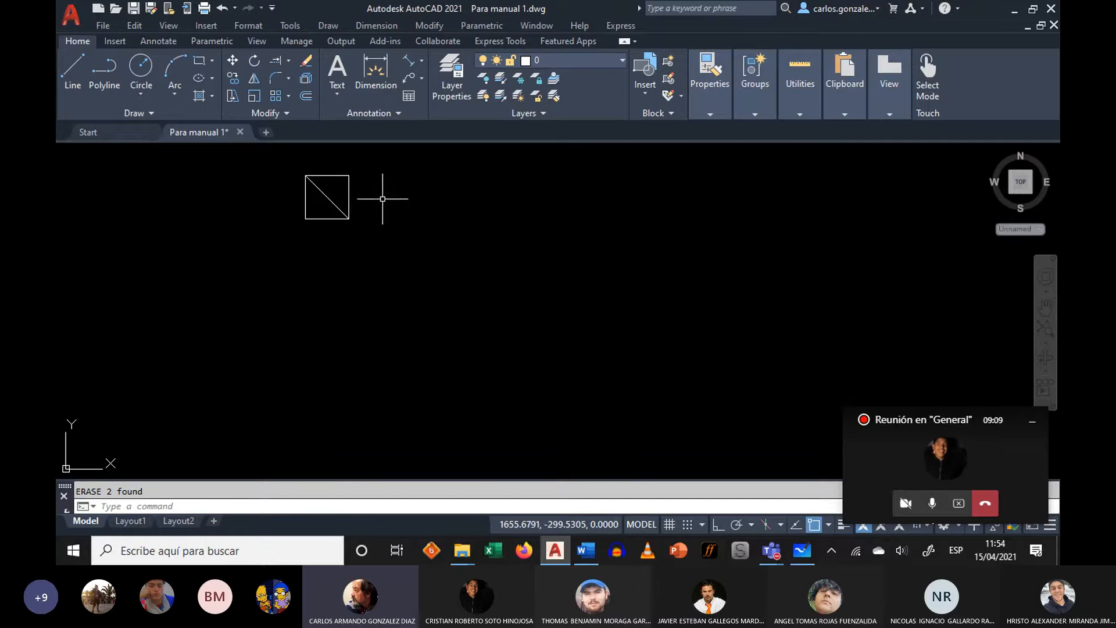
middle_drag(379, 197, 297, 277)
scroll(361, 281, up, 3)
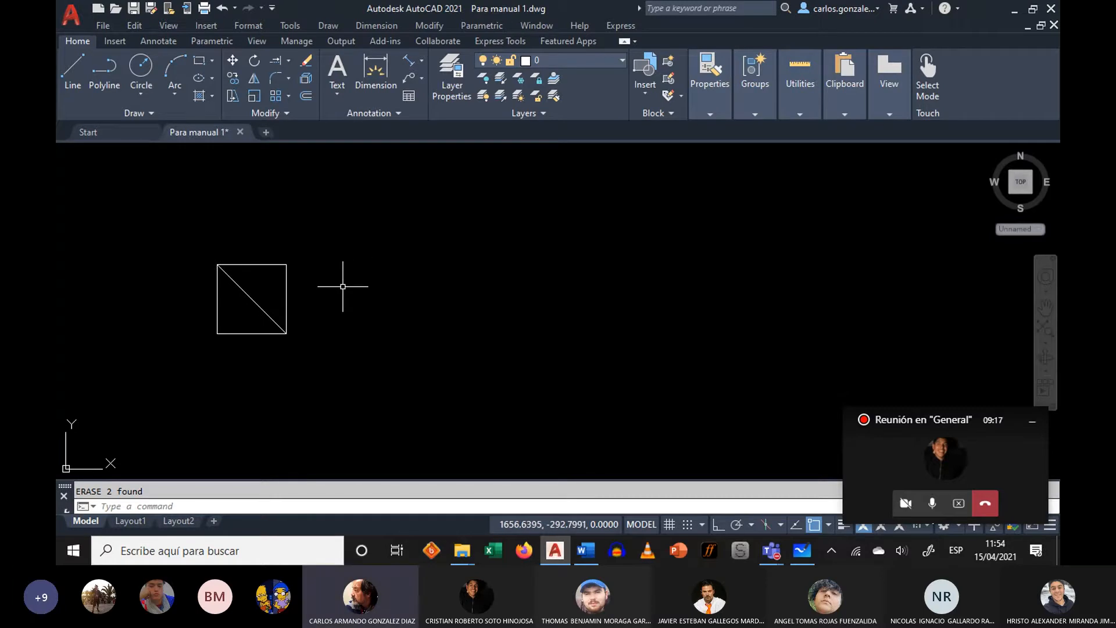
middle_drag(343, 286, 336, 289)
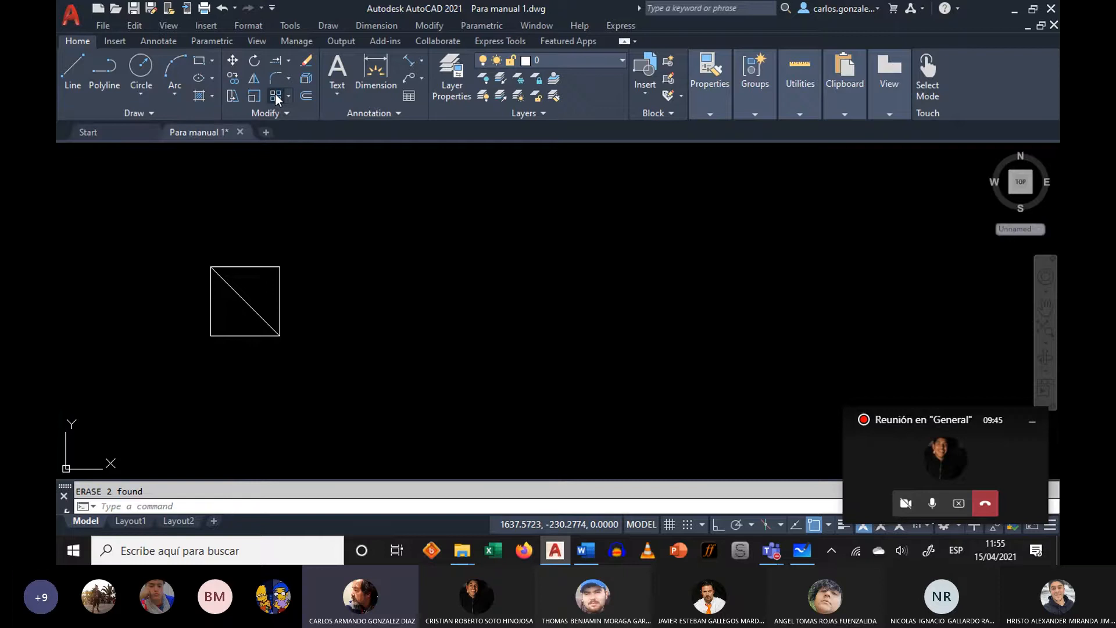
click(275, 96)
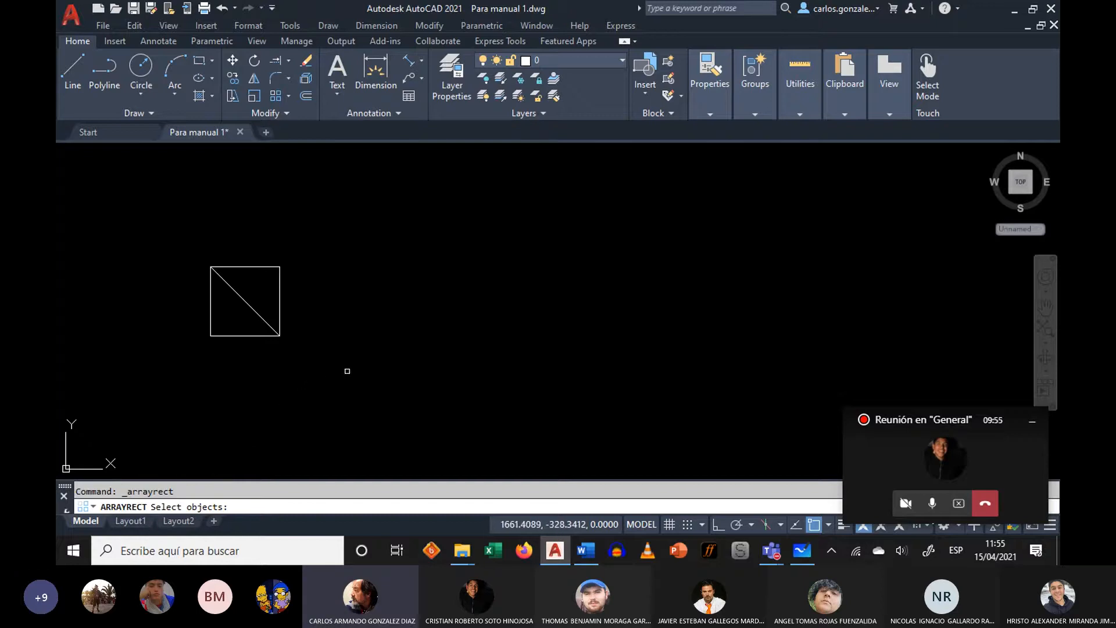
middle_drag(346, 371, 360, 351)
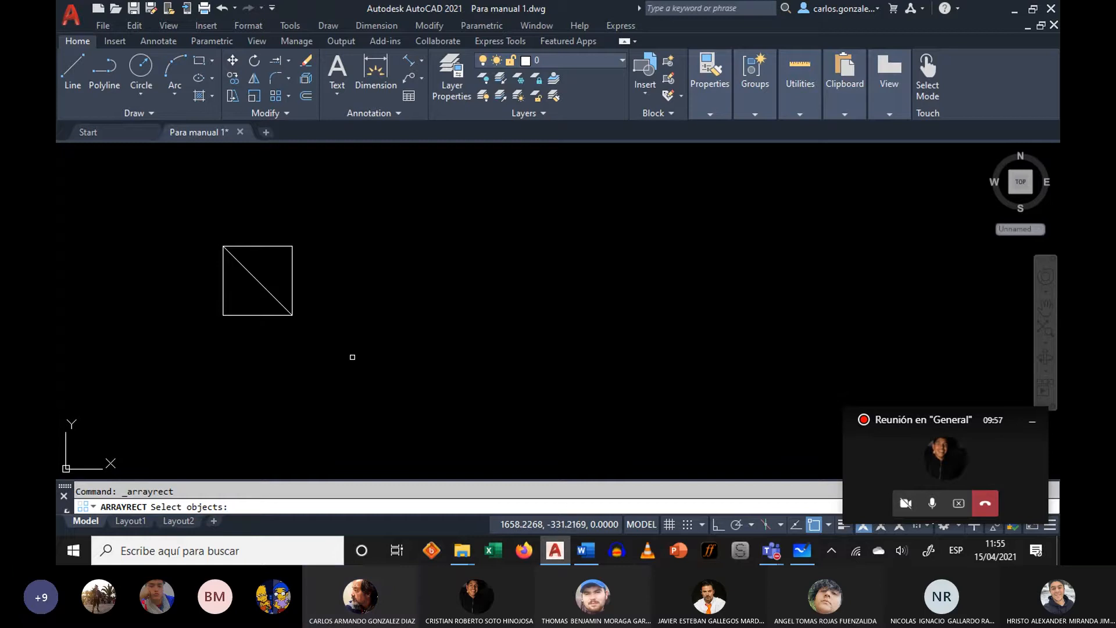
key(Escape)
key(Escape)
middle_drag(351, 354, 355, 325)
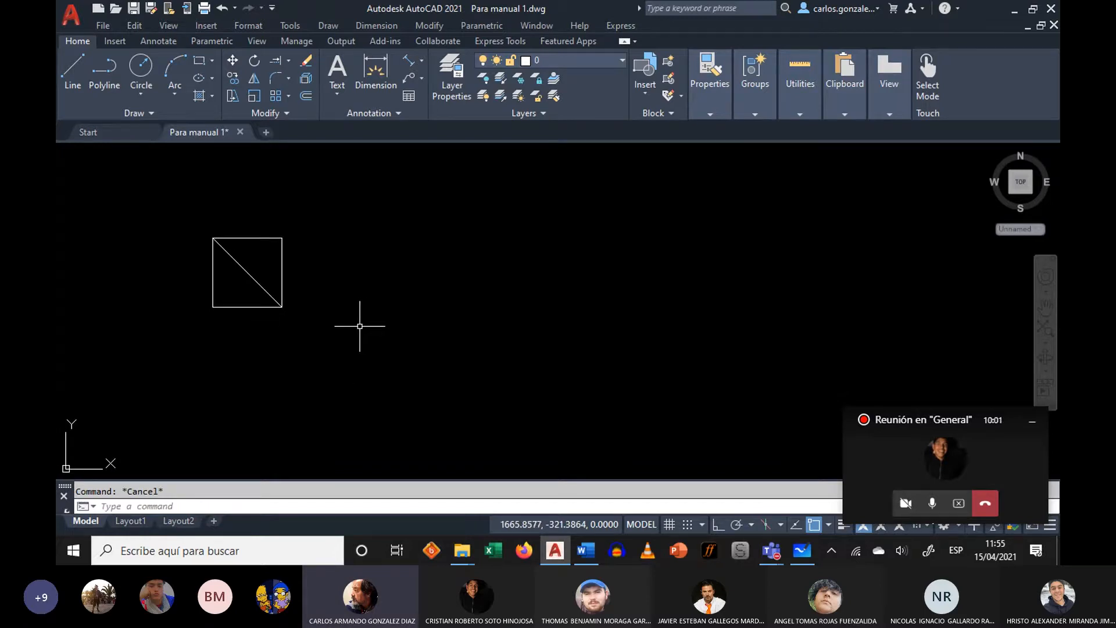
text(Ar)
key(Return)
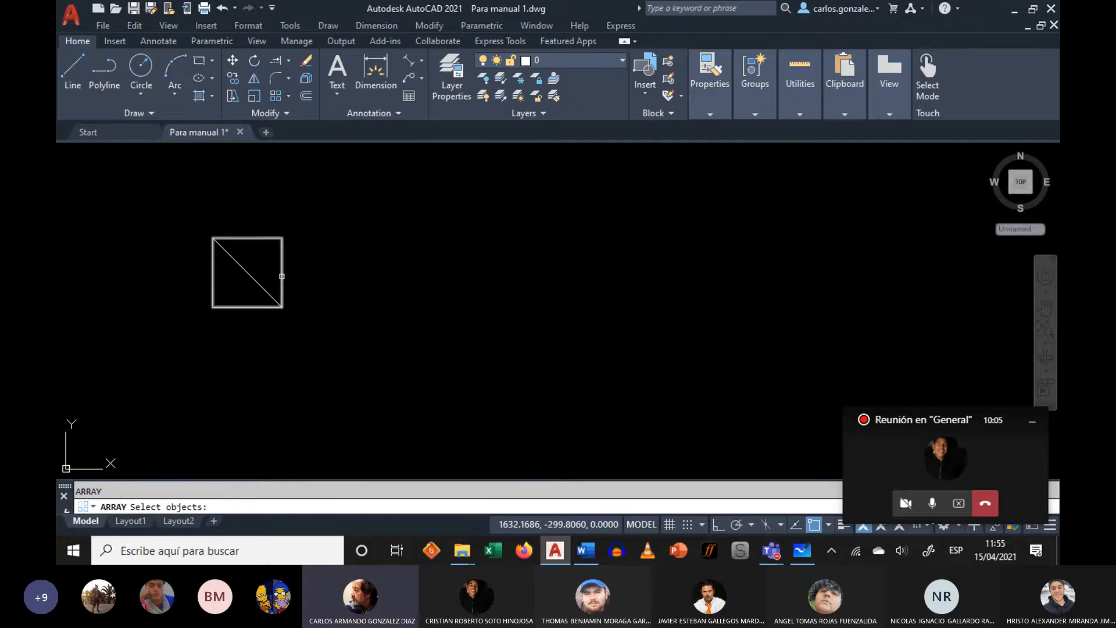
click(302, 220)
click(167, 361)
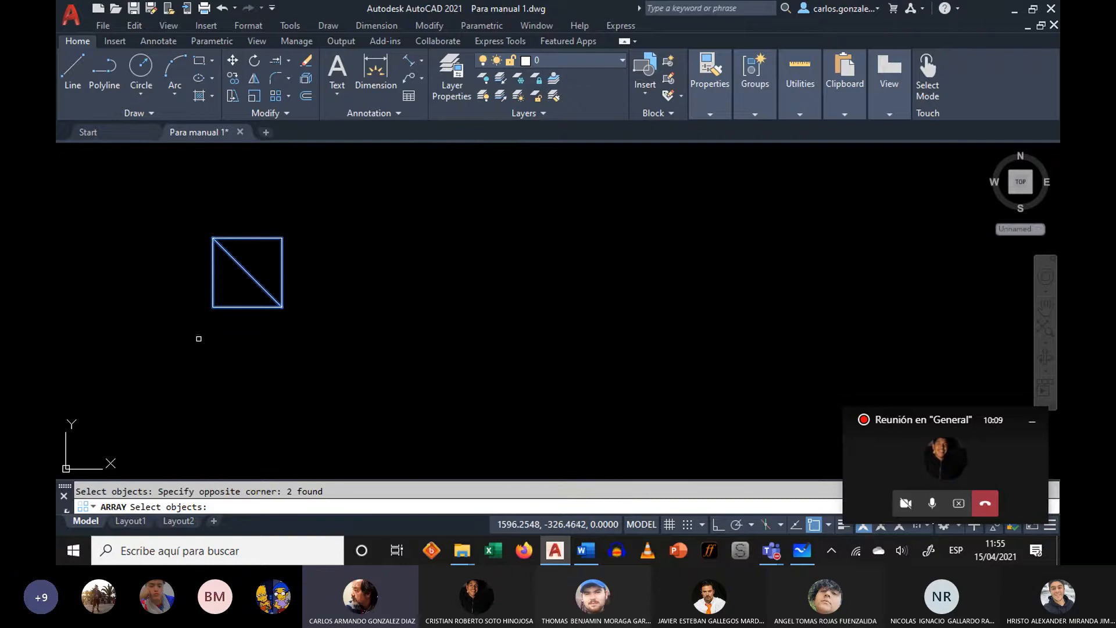
key(Return)
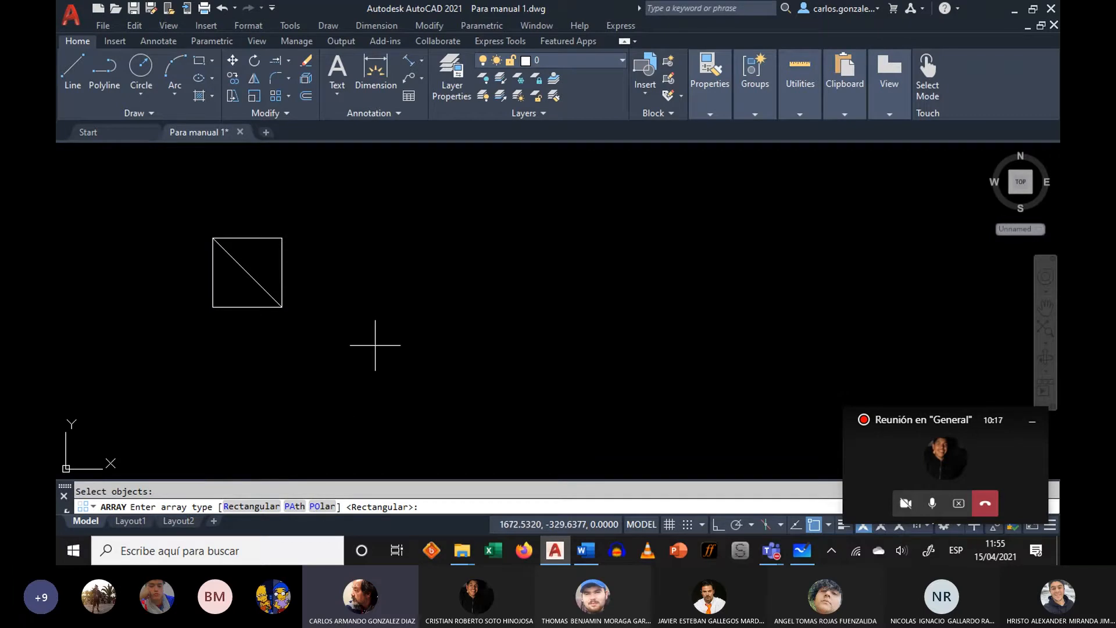
key(Escape)
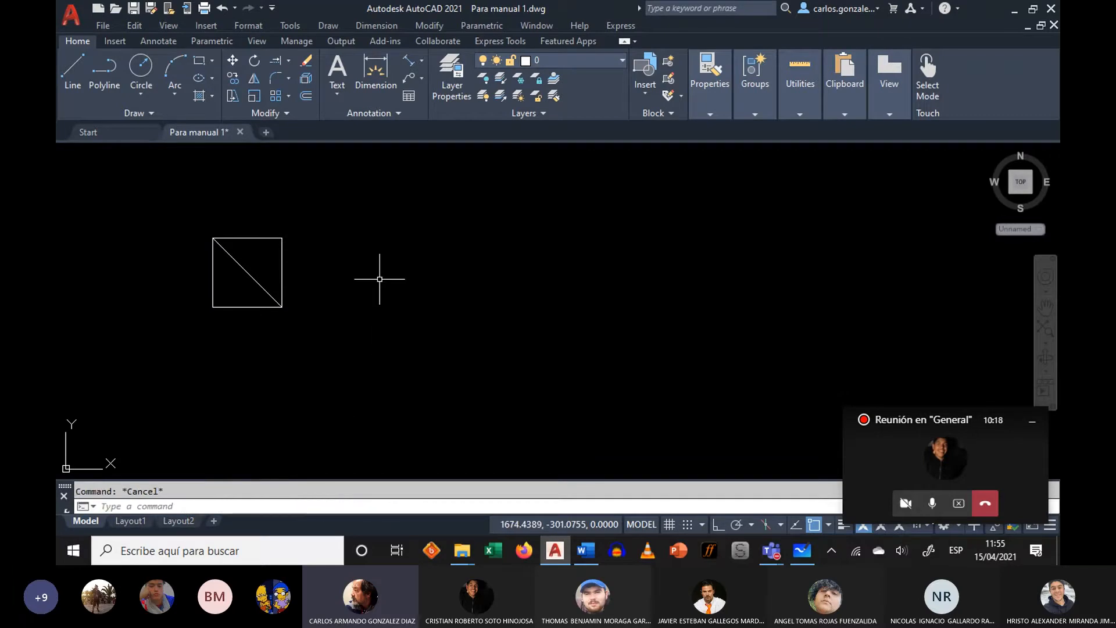
- Start a rectangular array of the square and its diagonal line
click(274, 94)
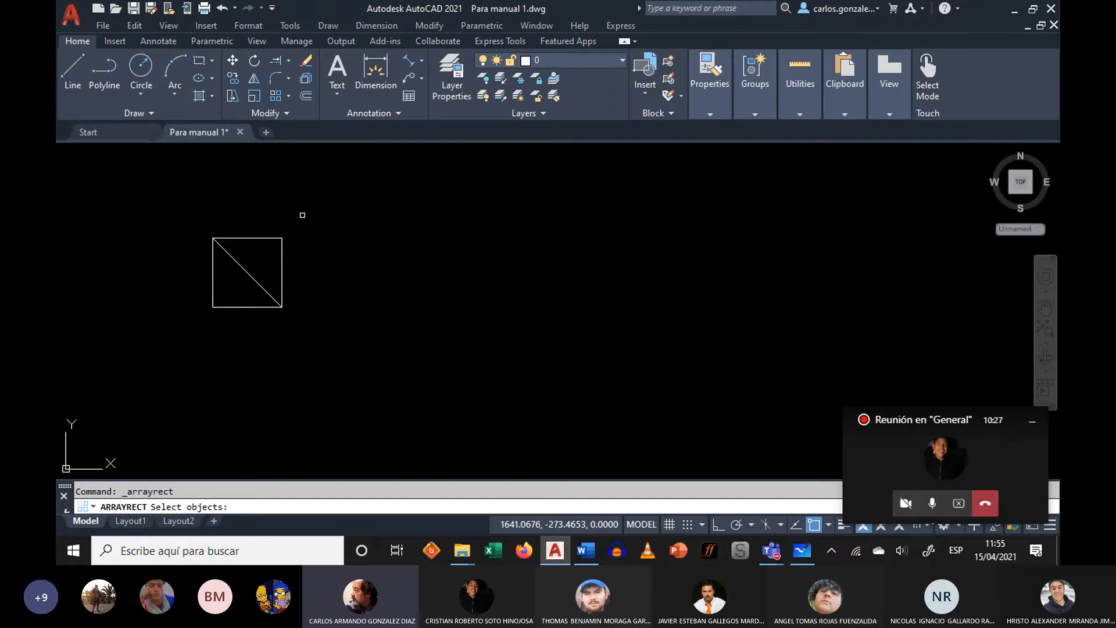
click(303, 214)
click(185, 340)
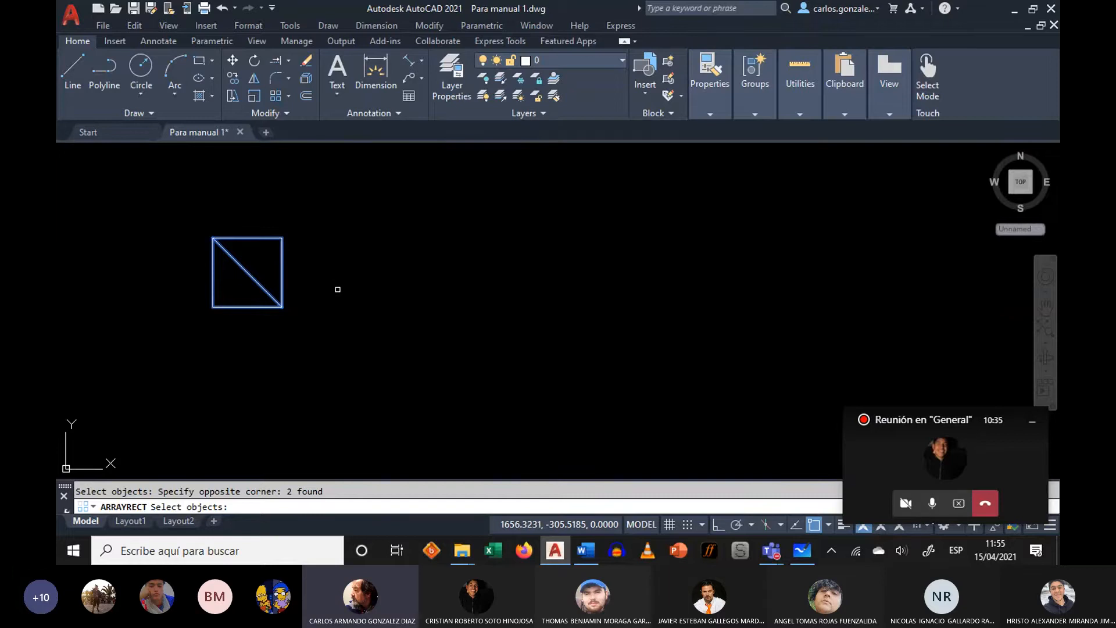
key(Return)
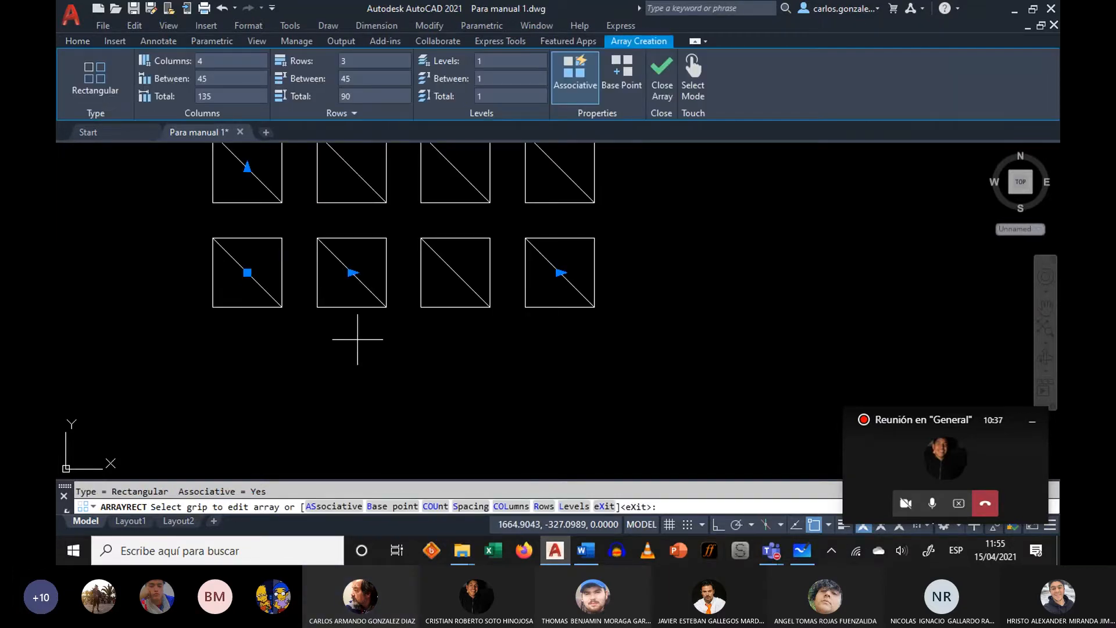
- Set the array to 6 columns and accept the default column spacing of 45
middle_drag(357, 339, 363, 458)
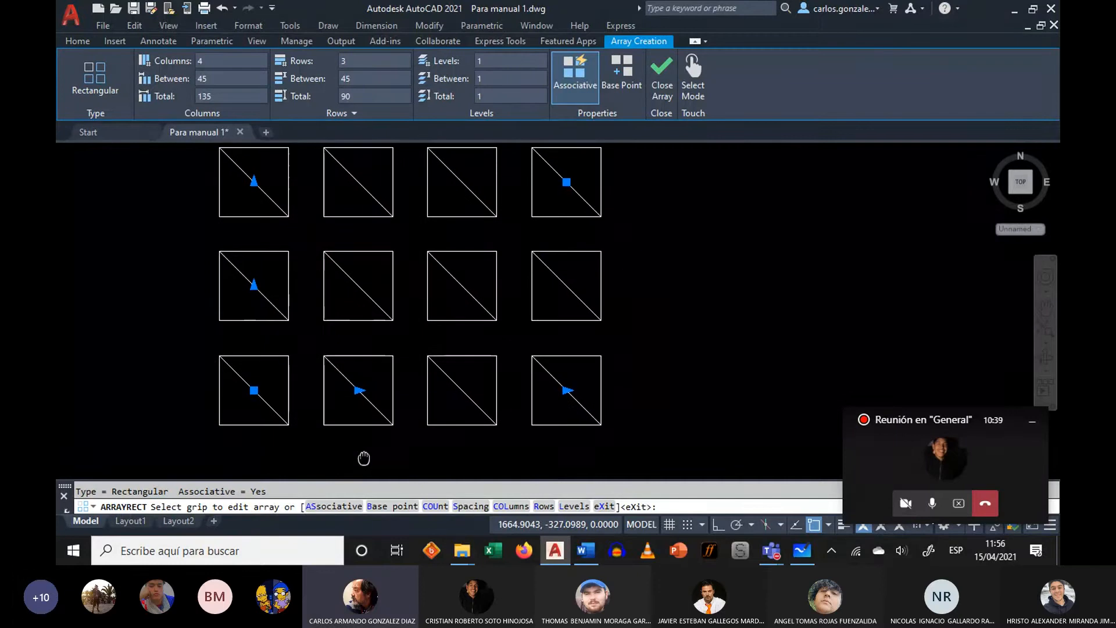
scroll(360, 389, down, 2)
middle_drag(360, 389, 378, 354)
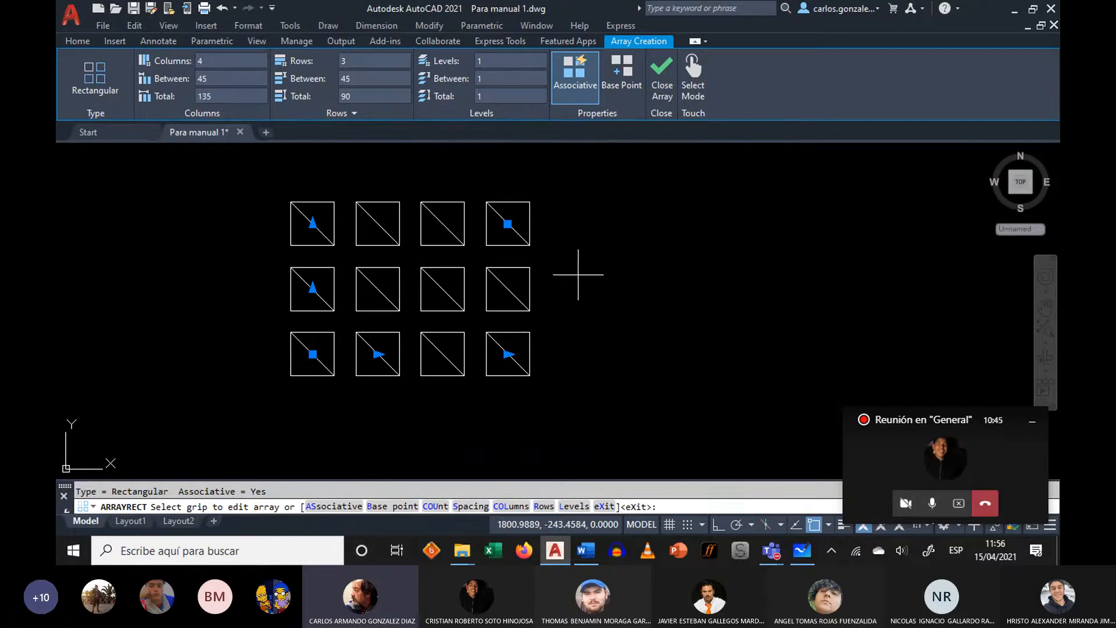
mouse_move(586, 278)
middle_down()
mouse_move(591, 296)
mouse_move(609, 274)
middle_up()
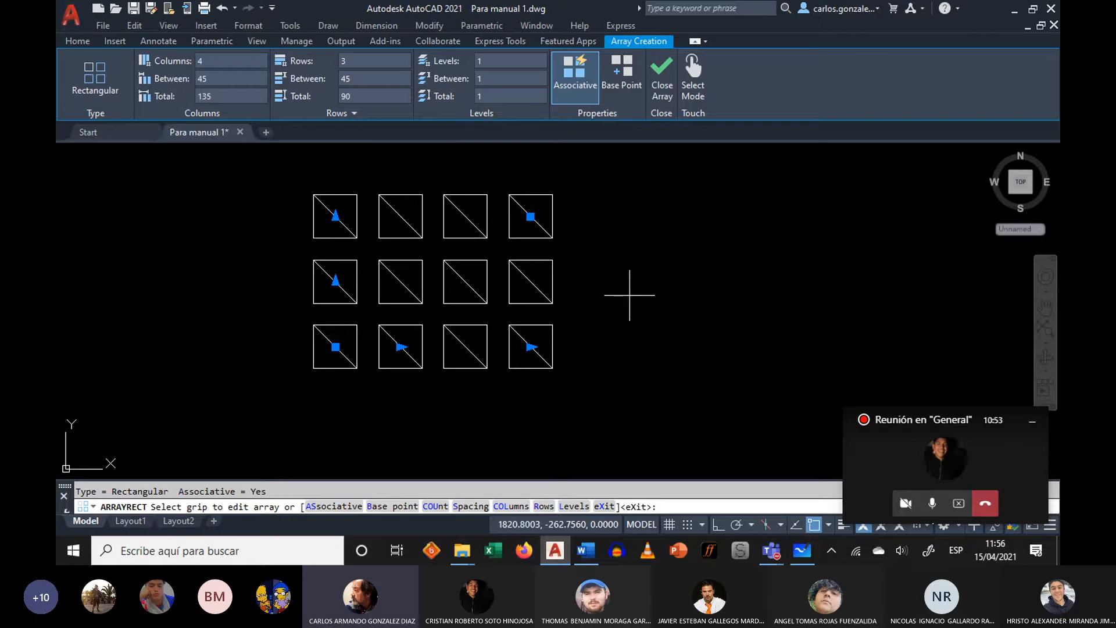
middle_drag(627, 291, 614, 285)
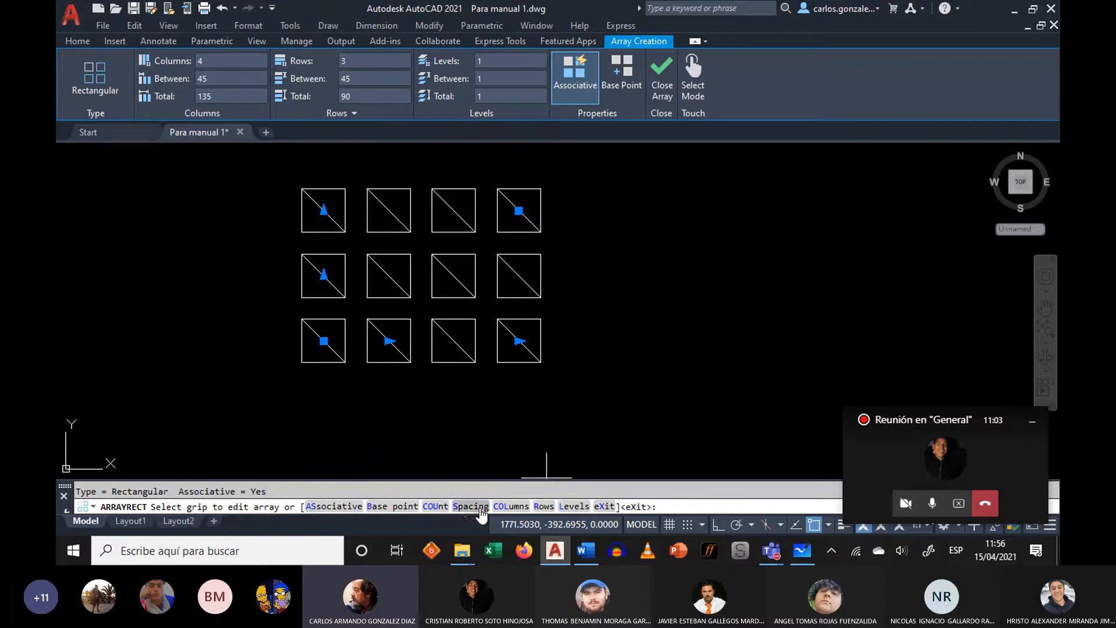
click(511, 506)
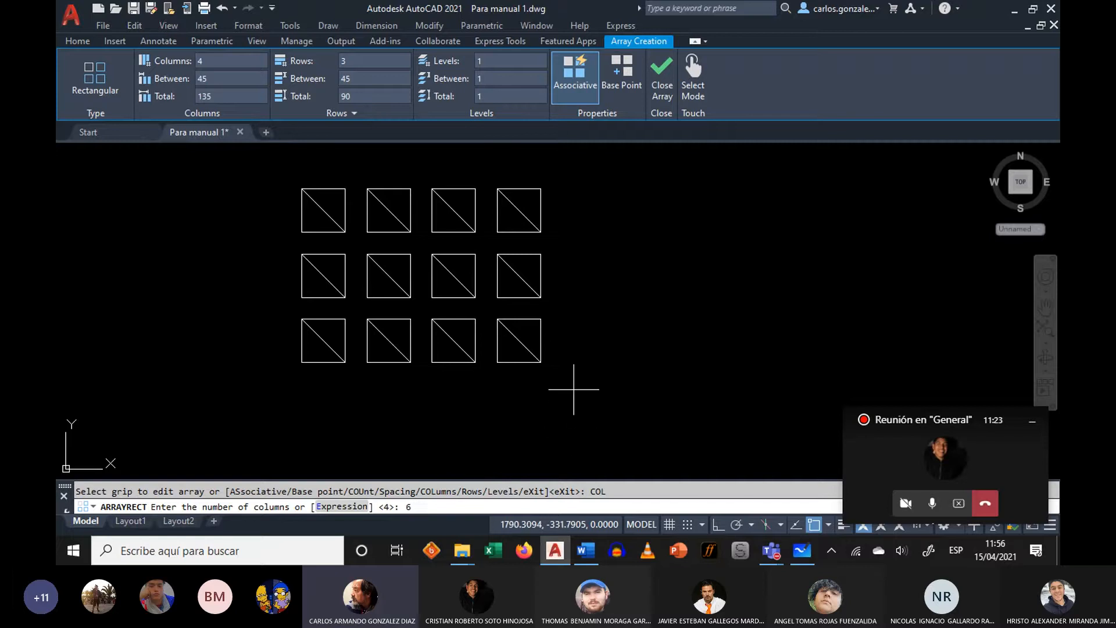
key(Return)
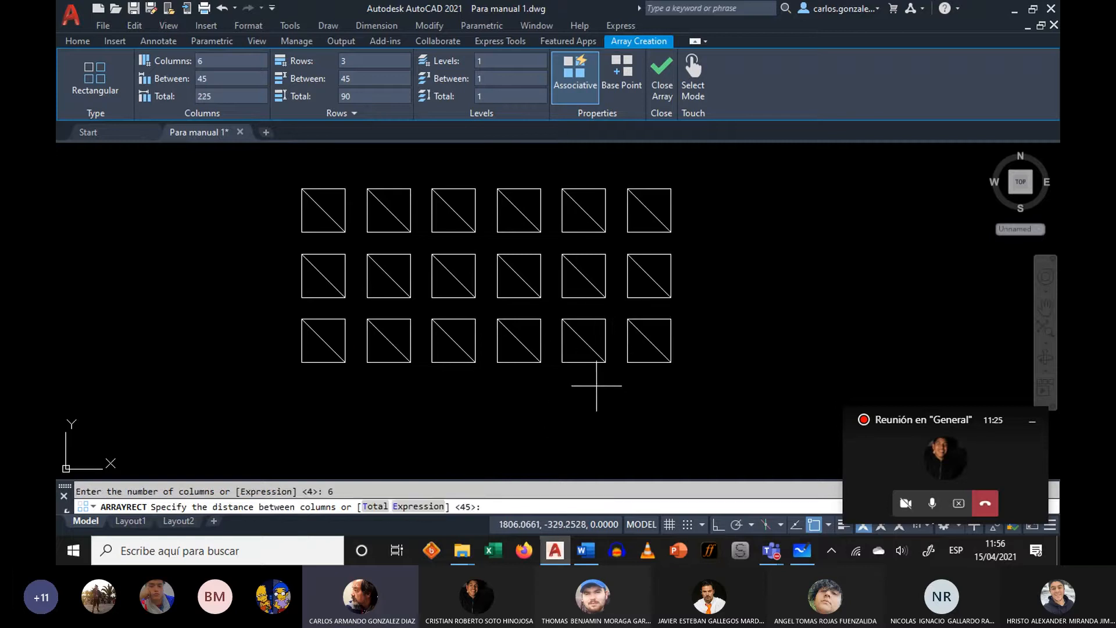
middle_drag(580, 398, 527, 410)
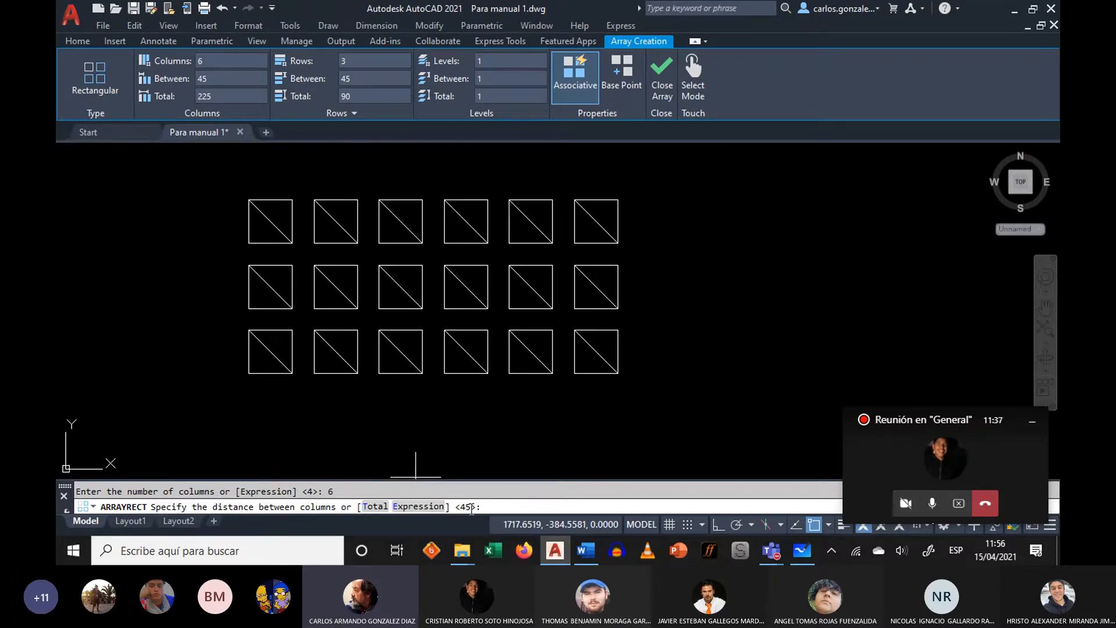
mouse_move(309, 399)
middle_down()
mouse_move(337, 406)
mouse_move(318, 391)
middle_up()
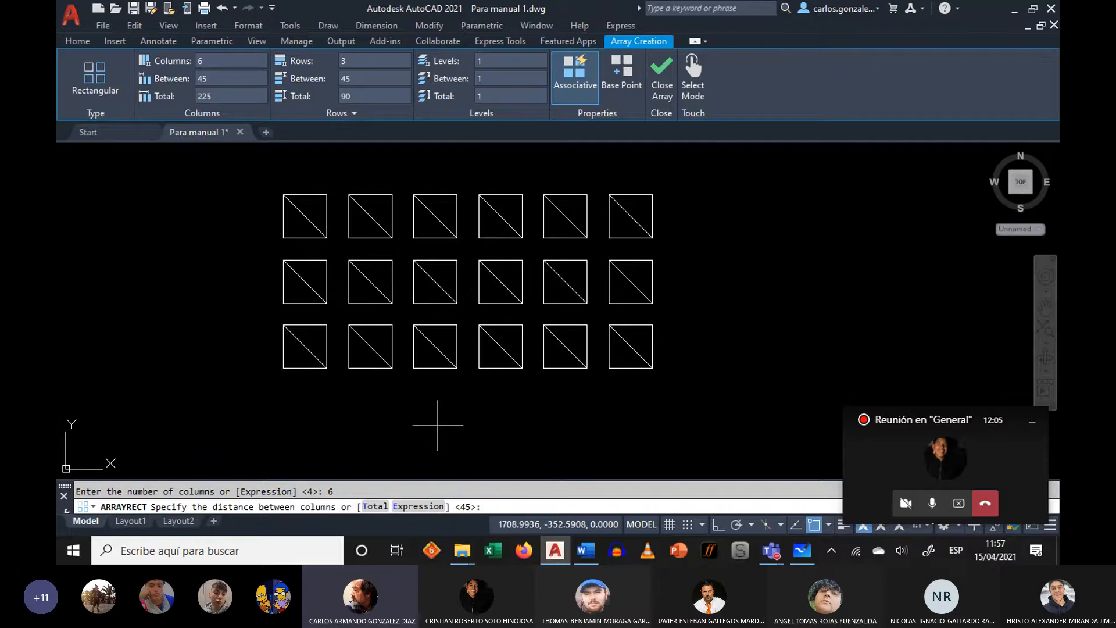
key(Return)
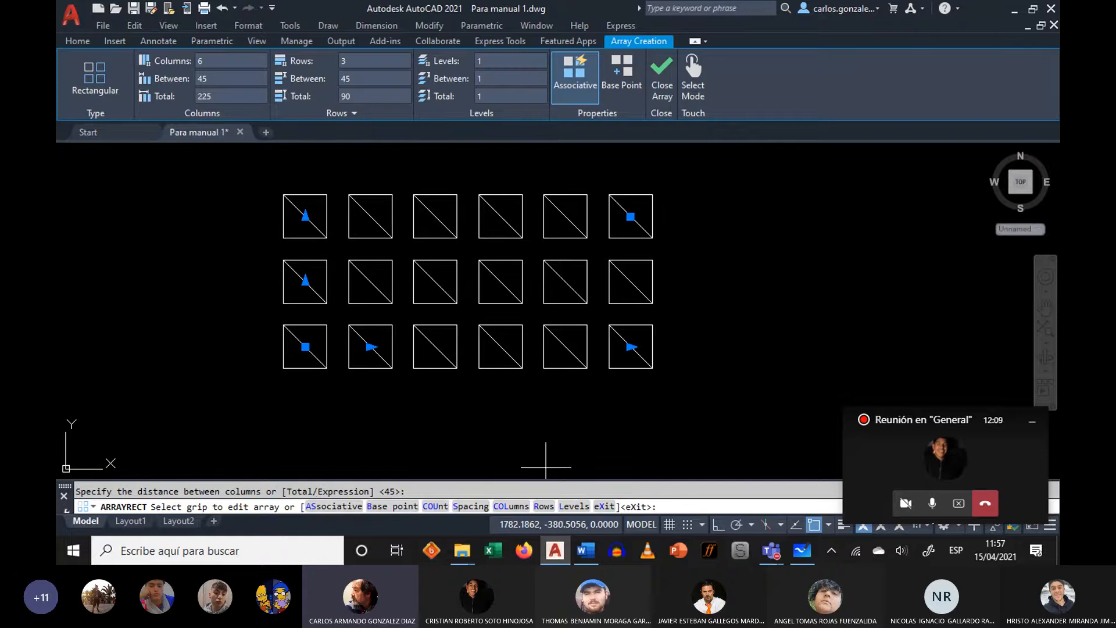
- Set the array to 4 rows, accepting the default row spacing of 45 and incrementing elevation of 0
click(545, 506)
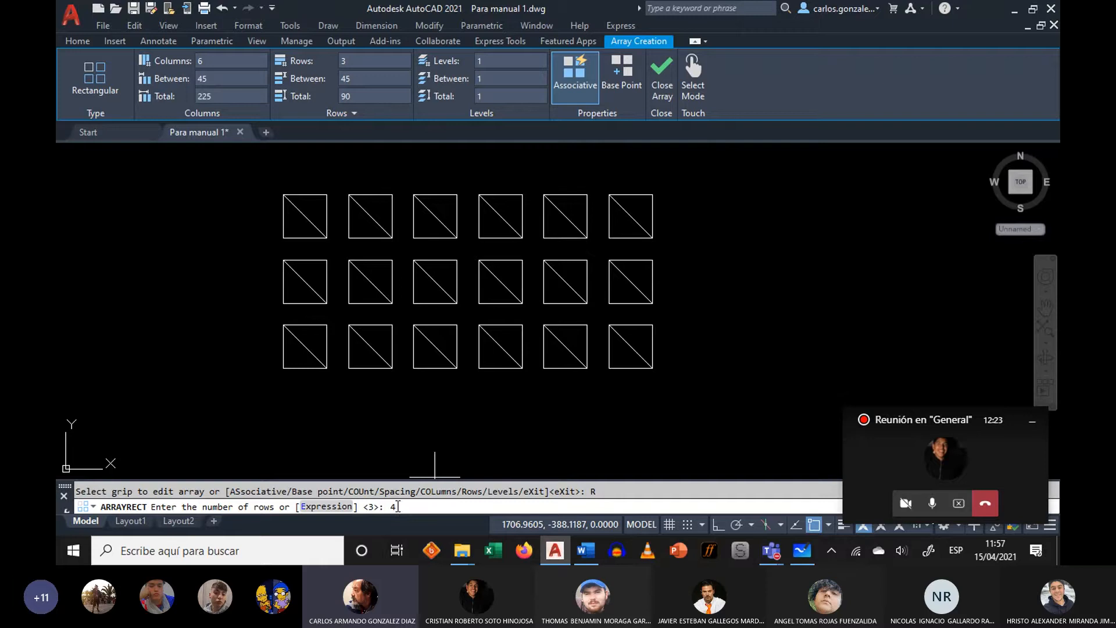
key(Return)
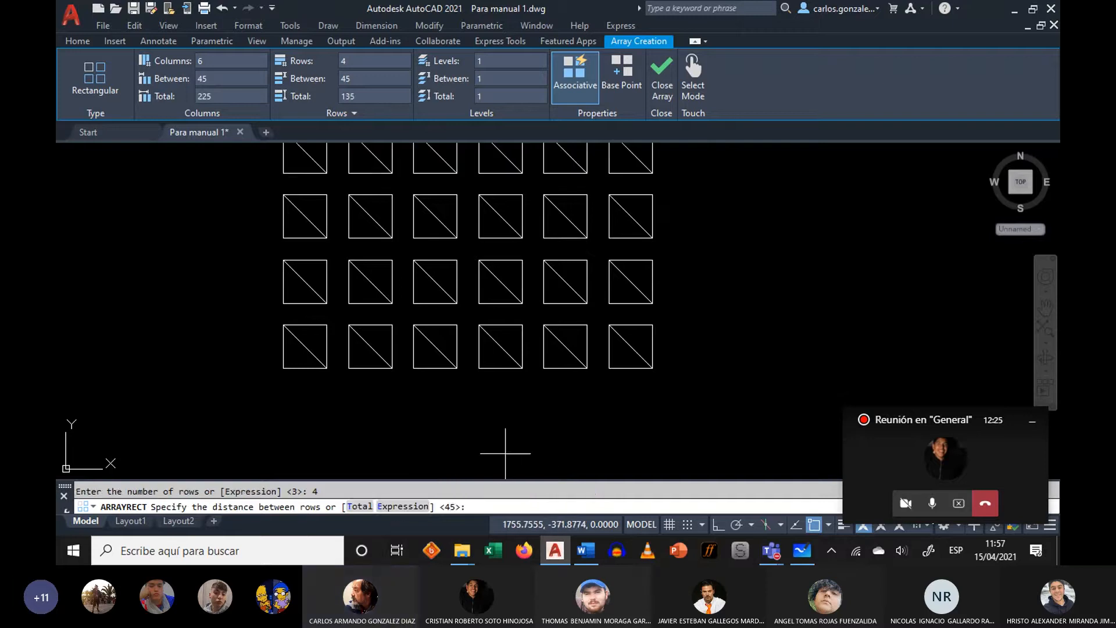
middle_drag(750, 273, 743, 290)
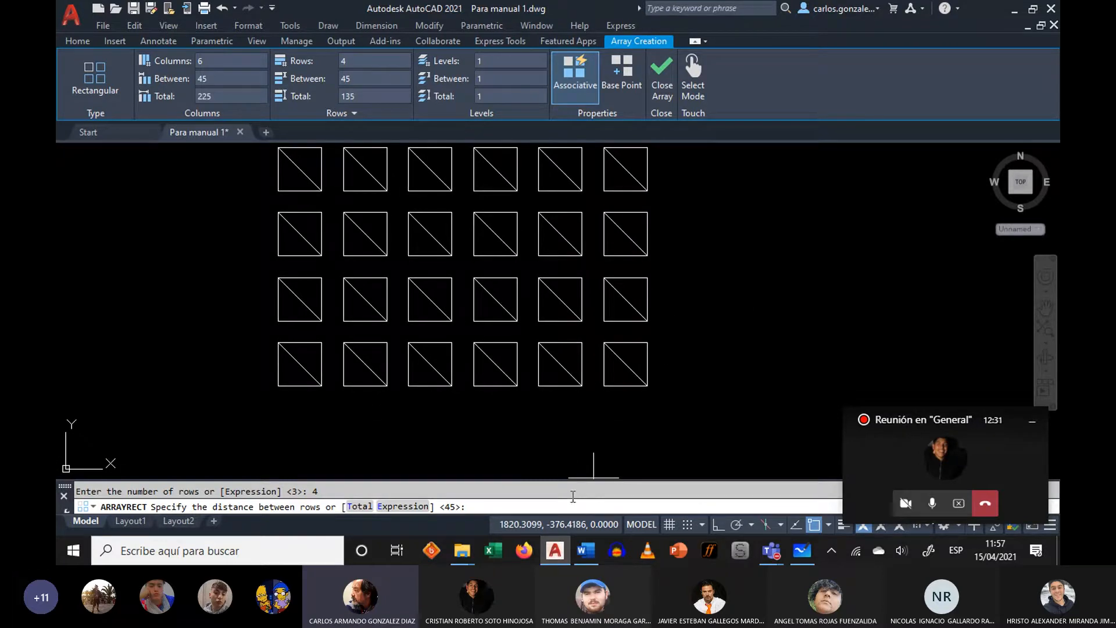
key(Return)
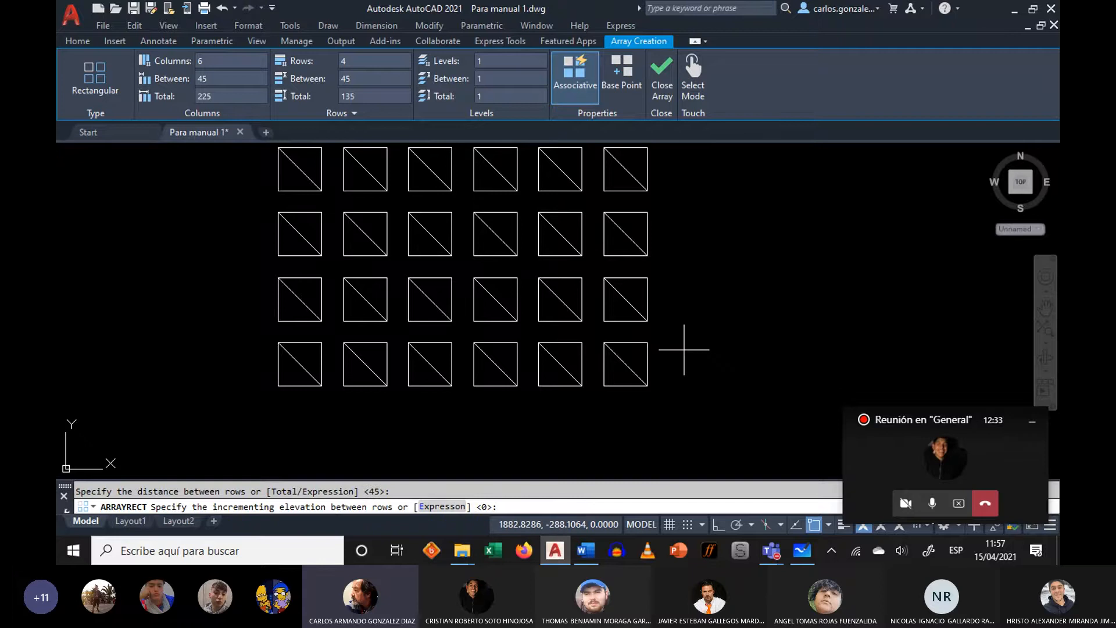
key(Return)
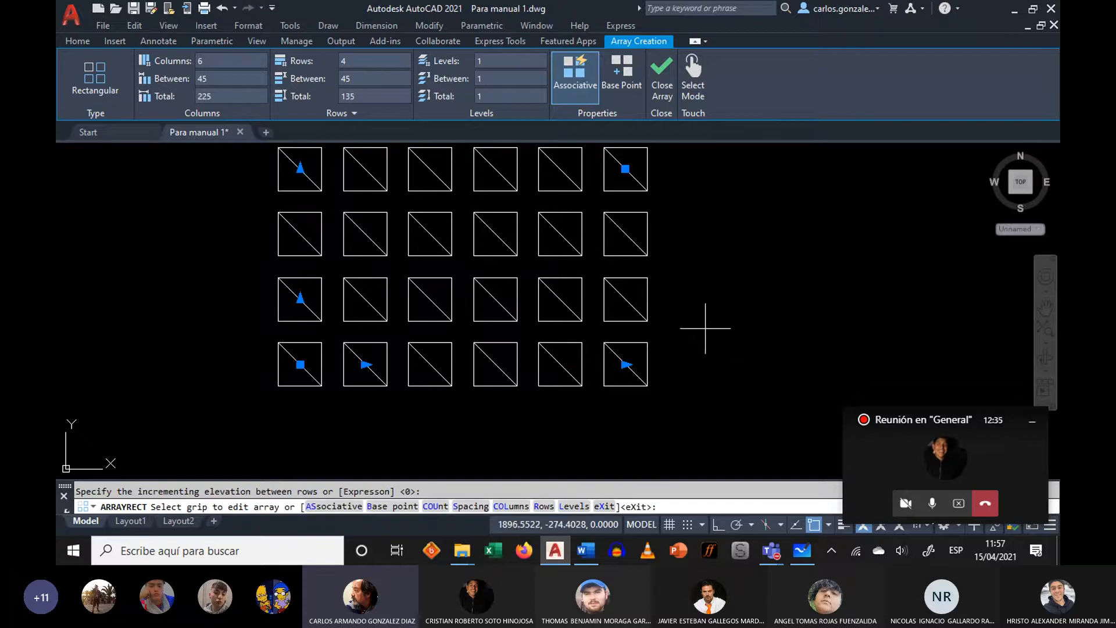
- Move the whole array by its base grip to empty space above and to the right of the original square
middle_drag(727, 317, 723, 343)
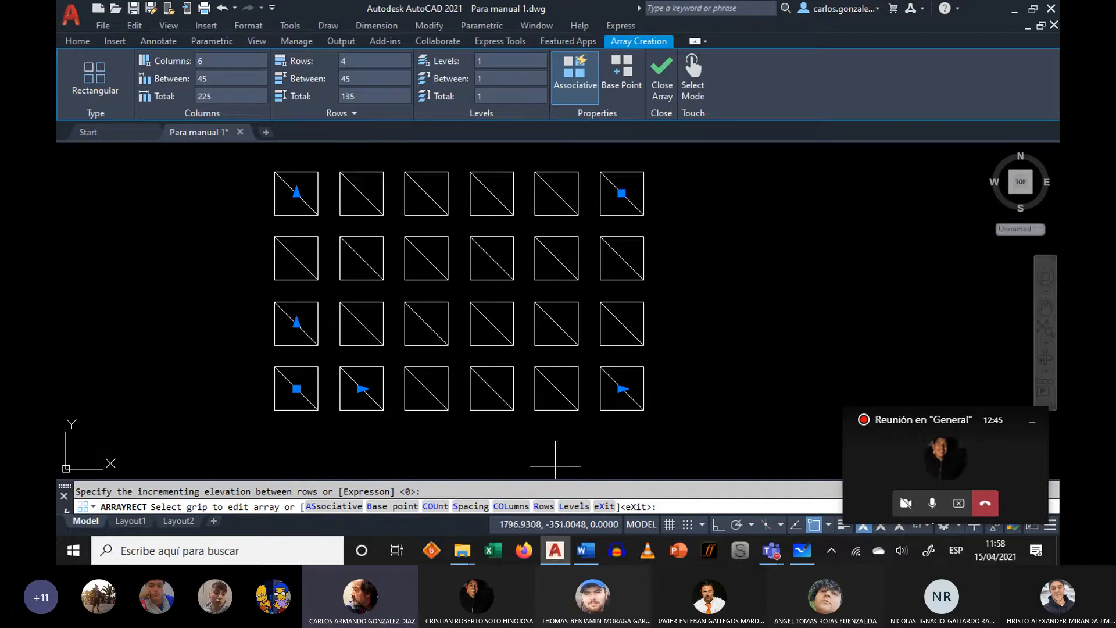
middle_drag(324, 449, 367, 440)
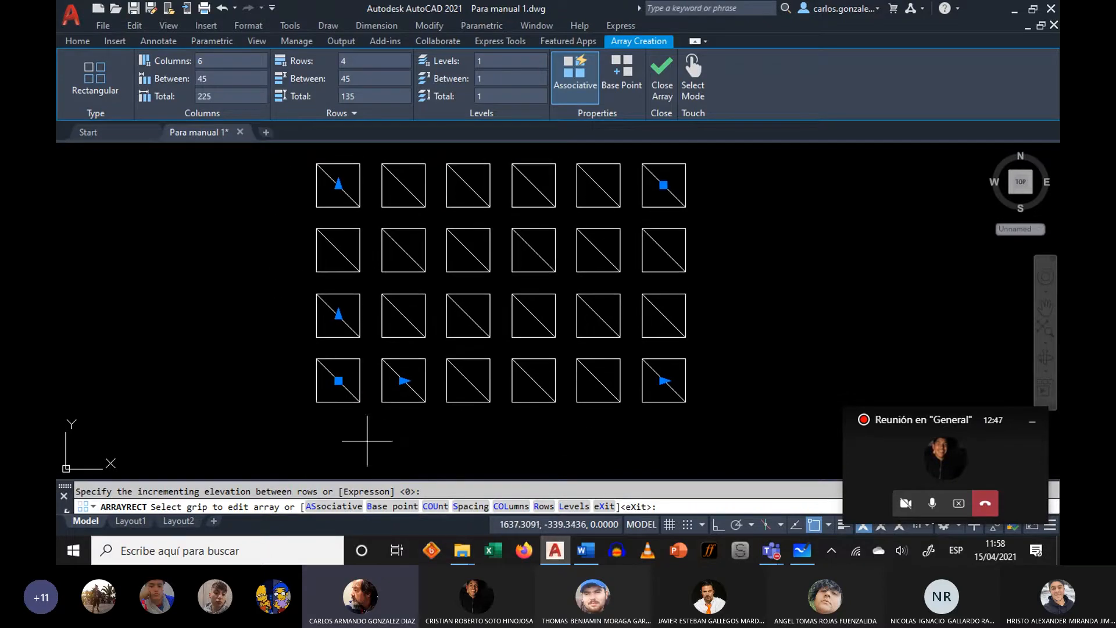
click(339, 381)
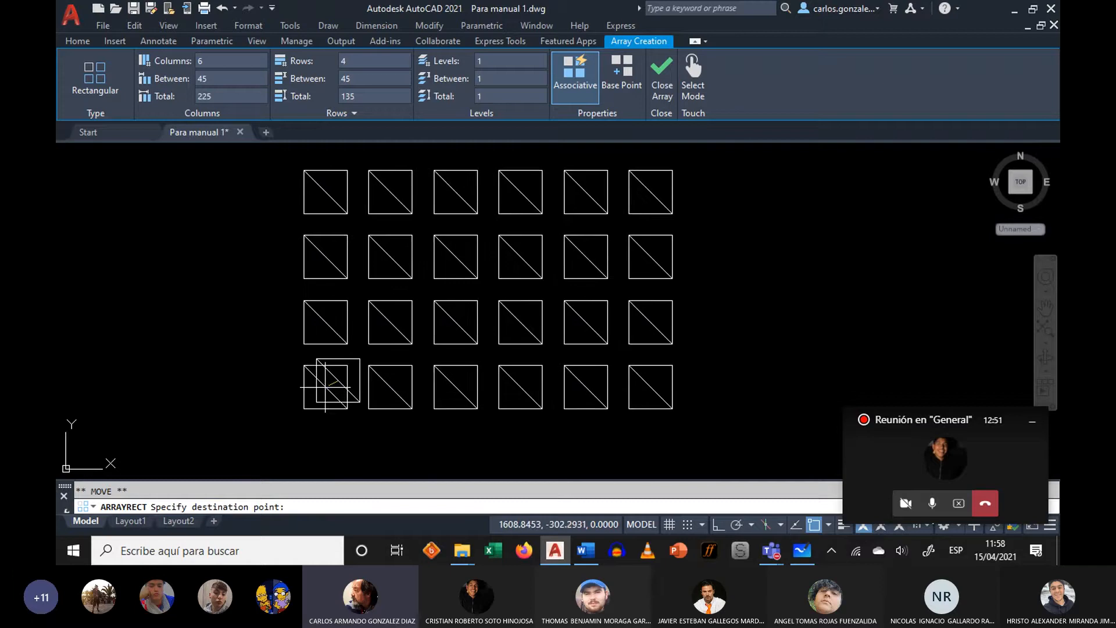
middle_drag(334, 384, 340, 399)
scroll(347, 398, down, 3)
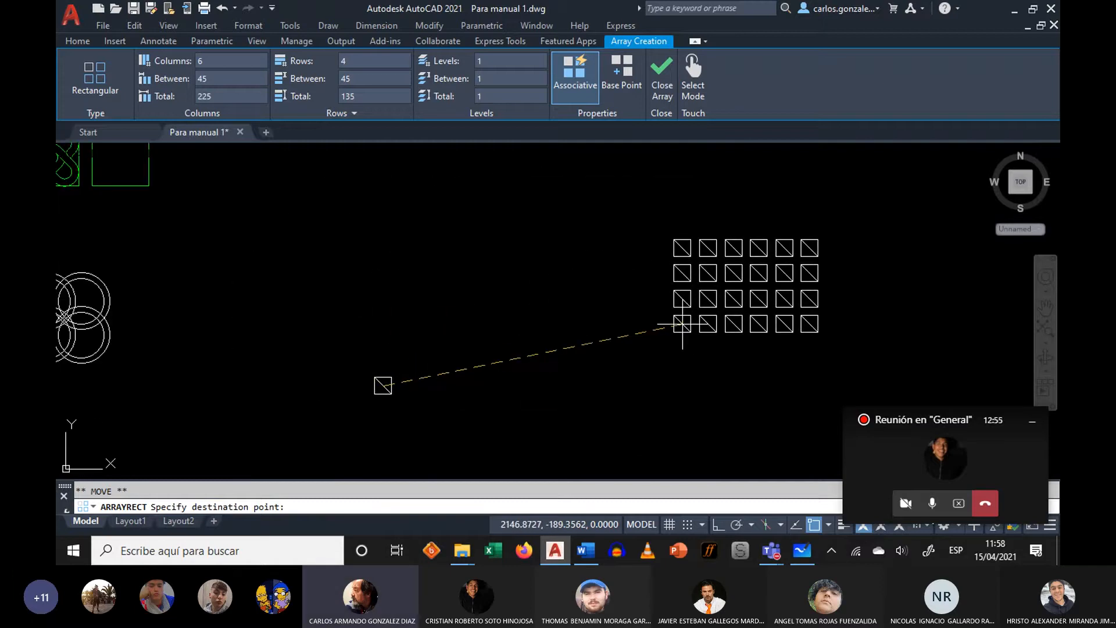
middle_drag(729, 232, 506, 283)
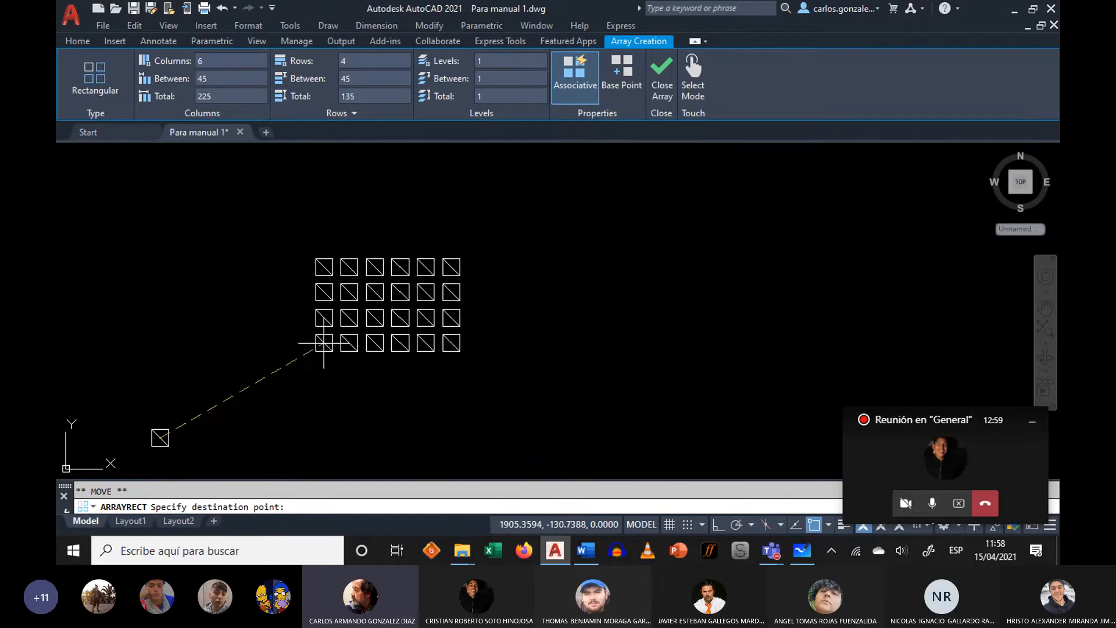
click(337, 327)
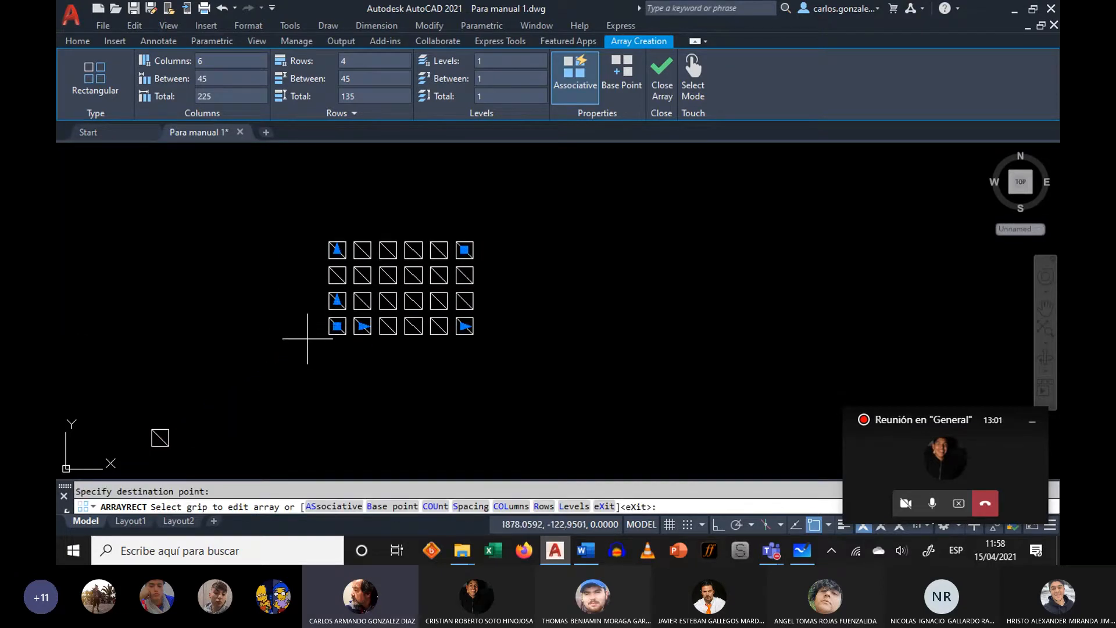
- Set the array's column spacing to 60 through its column-spacing grip, with Ortho mode turned on
scroll(294, 302, up, 2)
scroll(211, 327, up, 2)
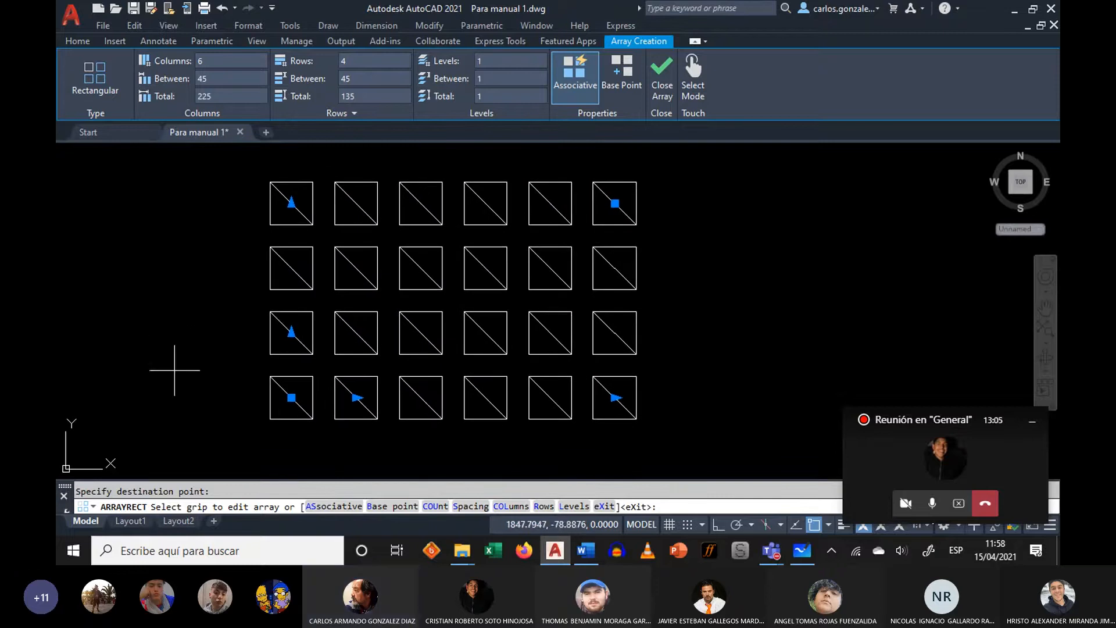
click(355, 398)
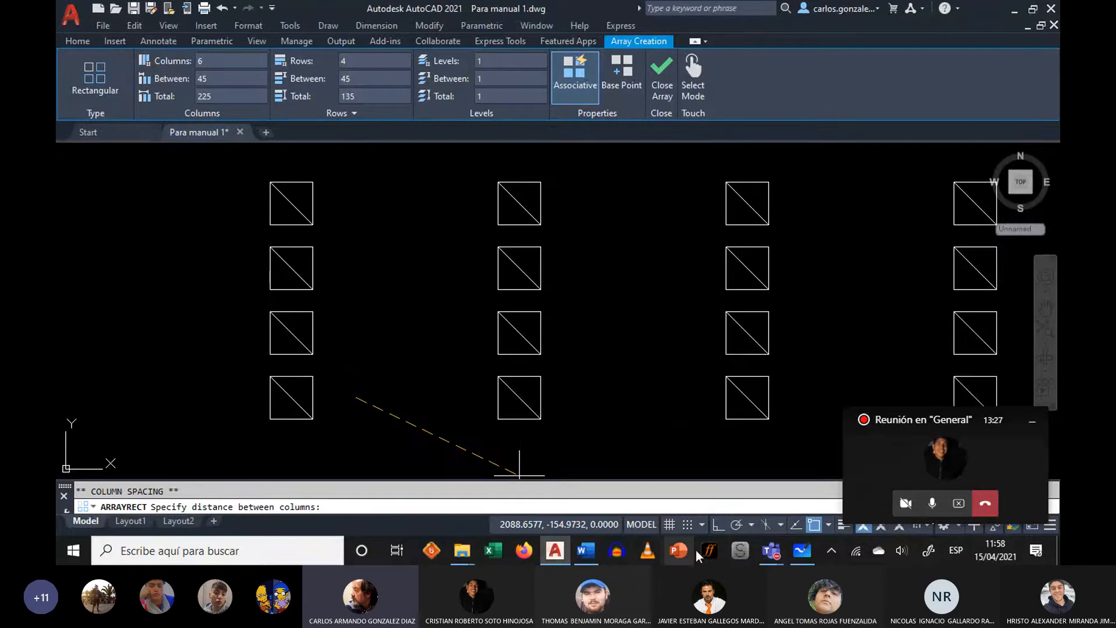
click(719, 525)
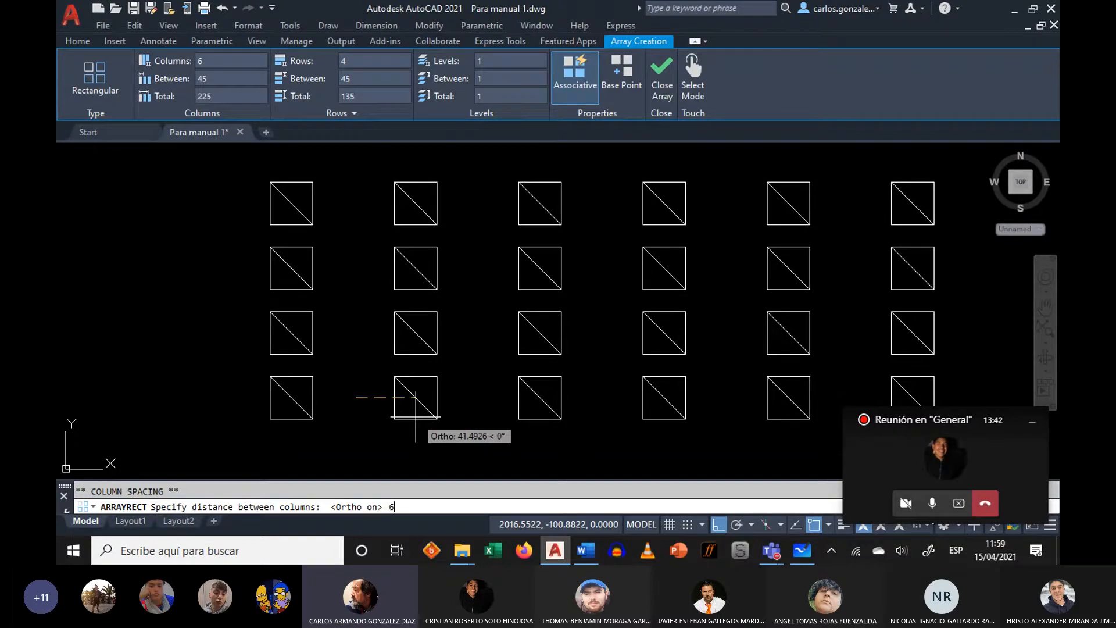
text(0)
key(Return)
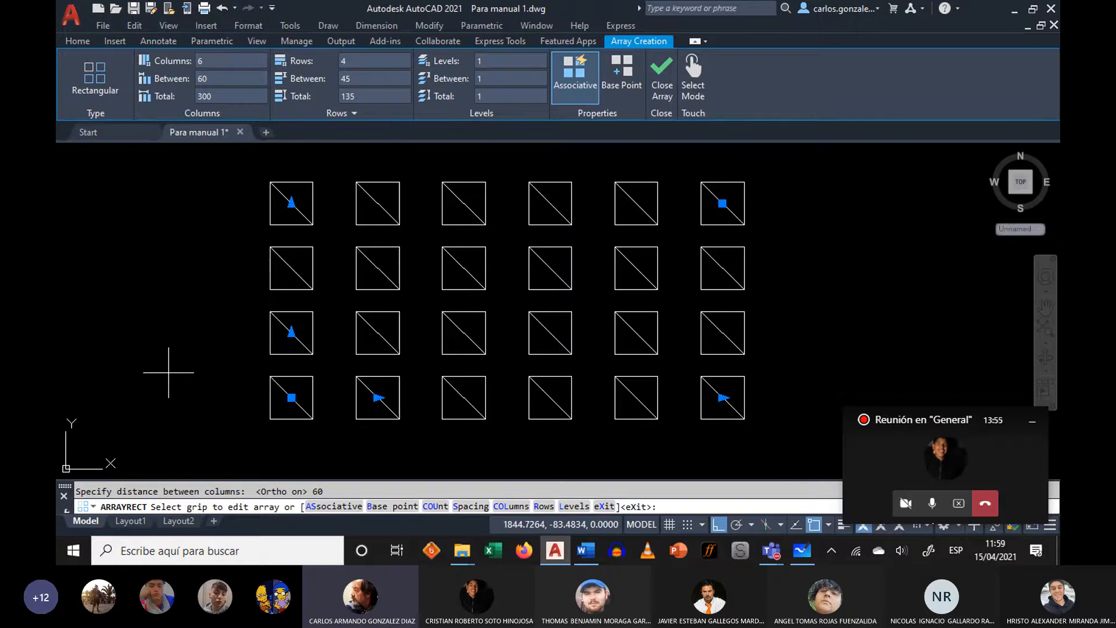
- Set the array's row spacing to 40 through its row-spacing grip
middle_drag(170, 373, 186, 401)
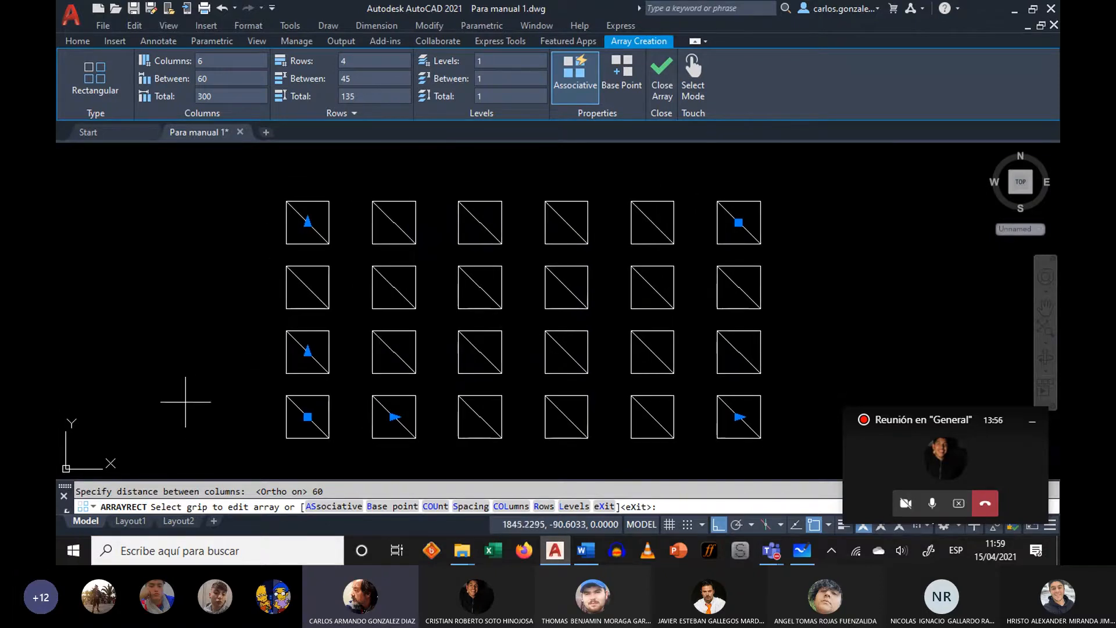
click(308, 351)
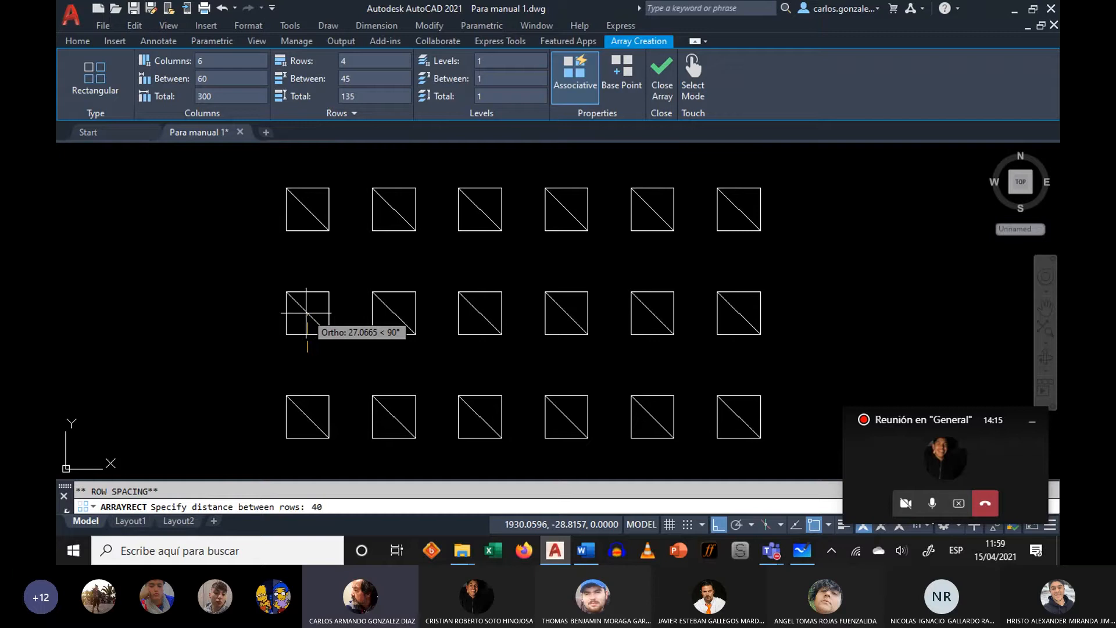
key(Return)
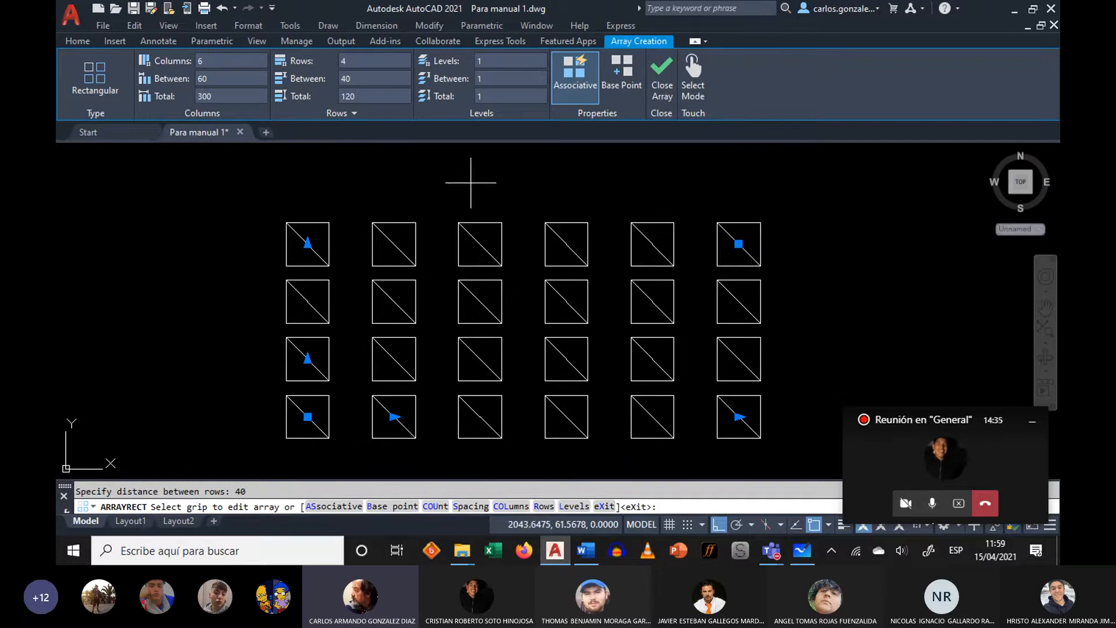
- Preview different row counts with the array's row-count grip and settle on 4 rows
middle_drag(468, 180, 461, 204)
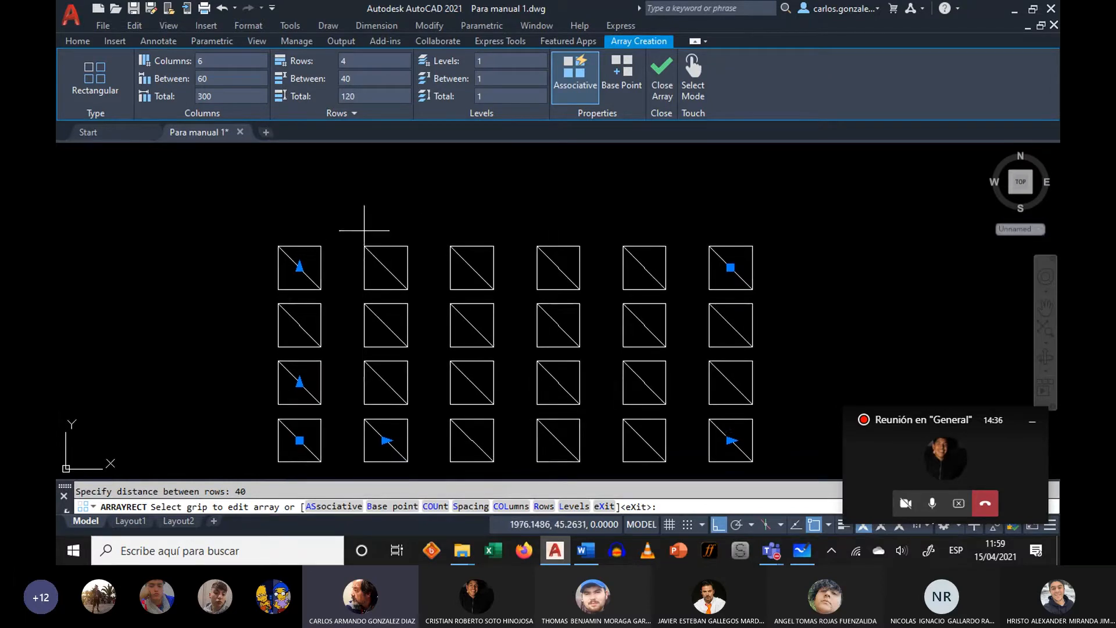
click(299, 267)
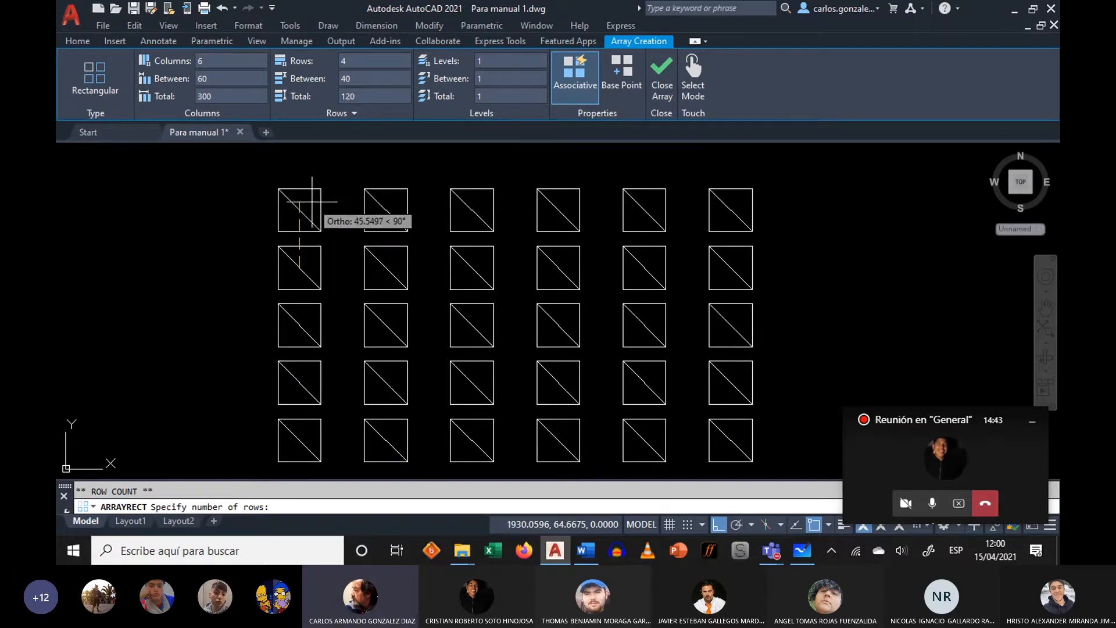
middle_drag(307, 224, 297, 220)
scroll(302, 200, down, 4)
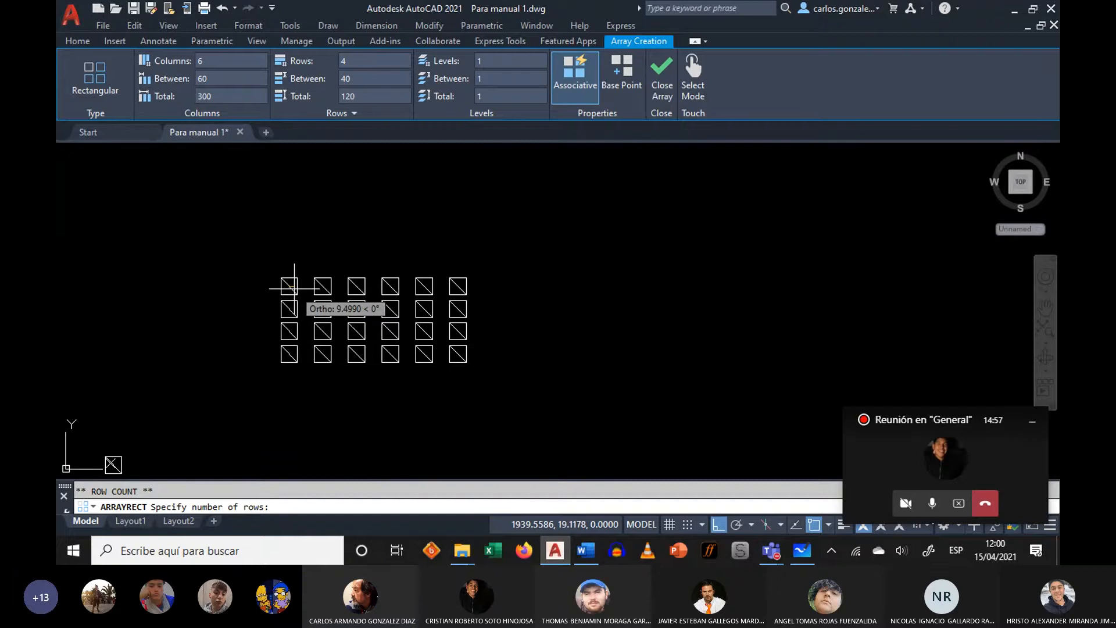
click(294, 288)
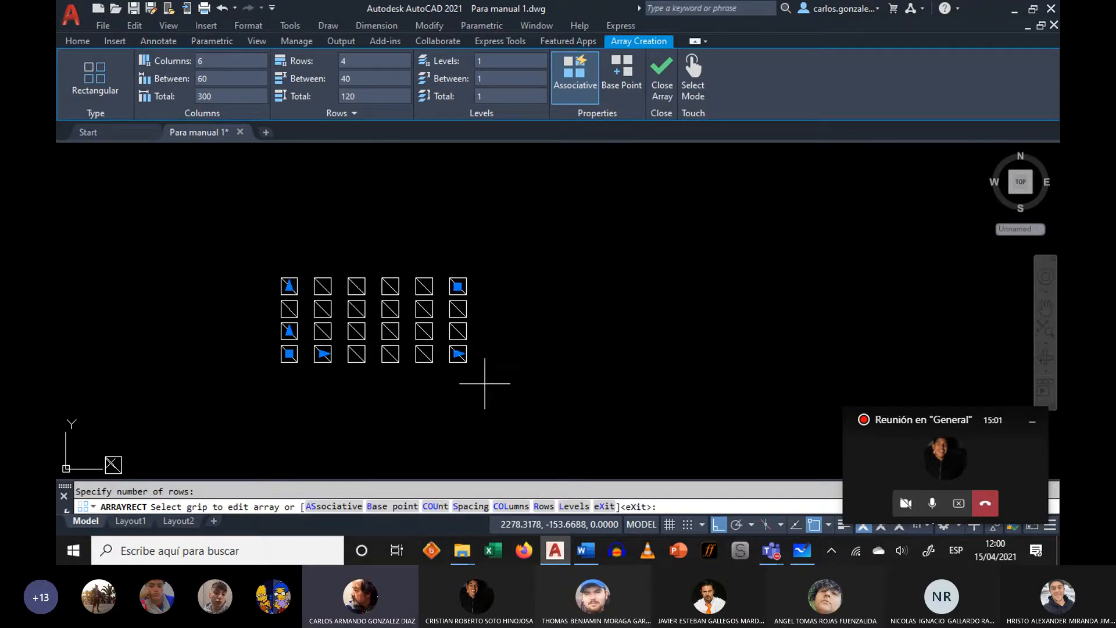
- Set the array to 8 columns through its column-count grip and to 7 rows through its corner row-and-column-count grip
click(459, 353)
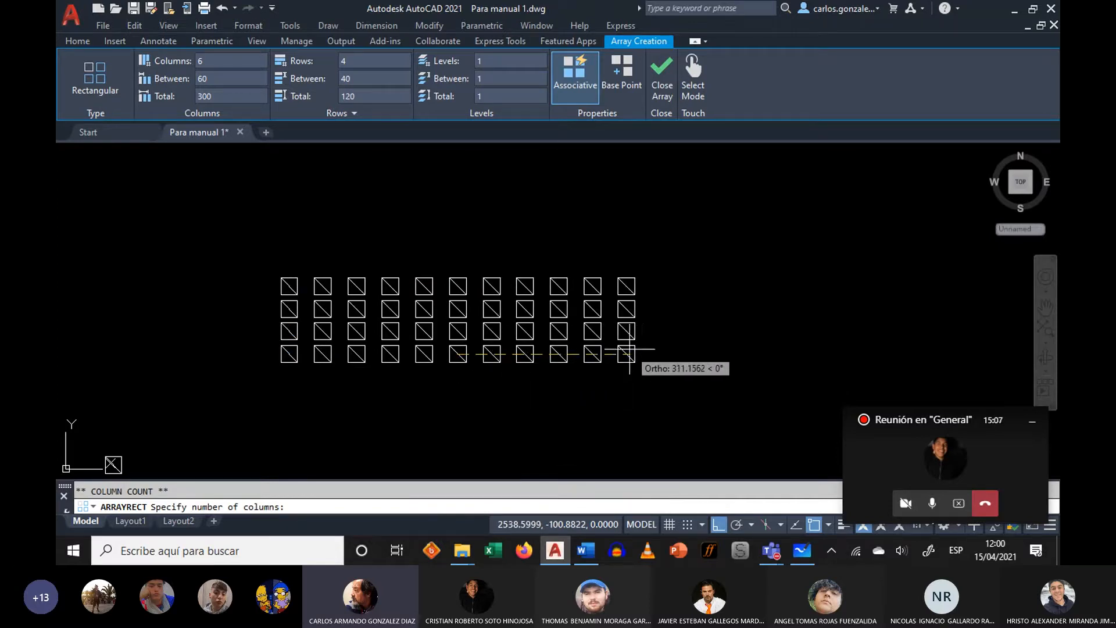
click(539, 351)
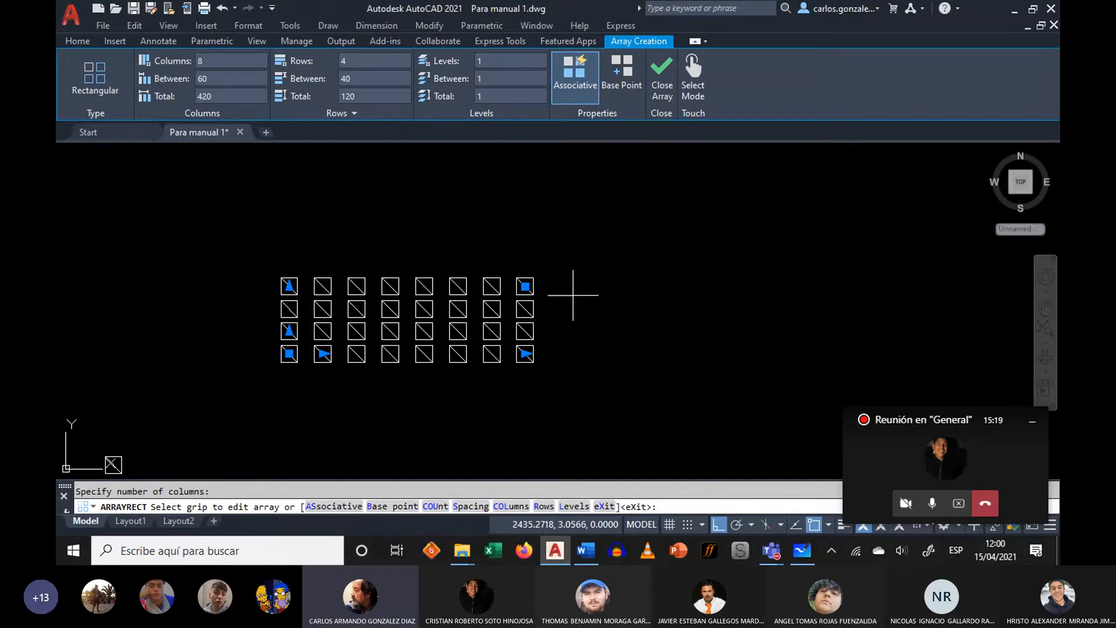
click(525, 286)
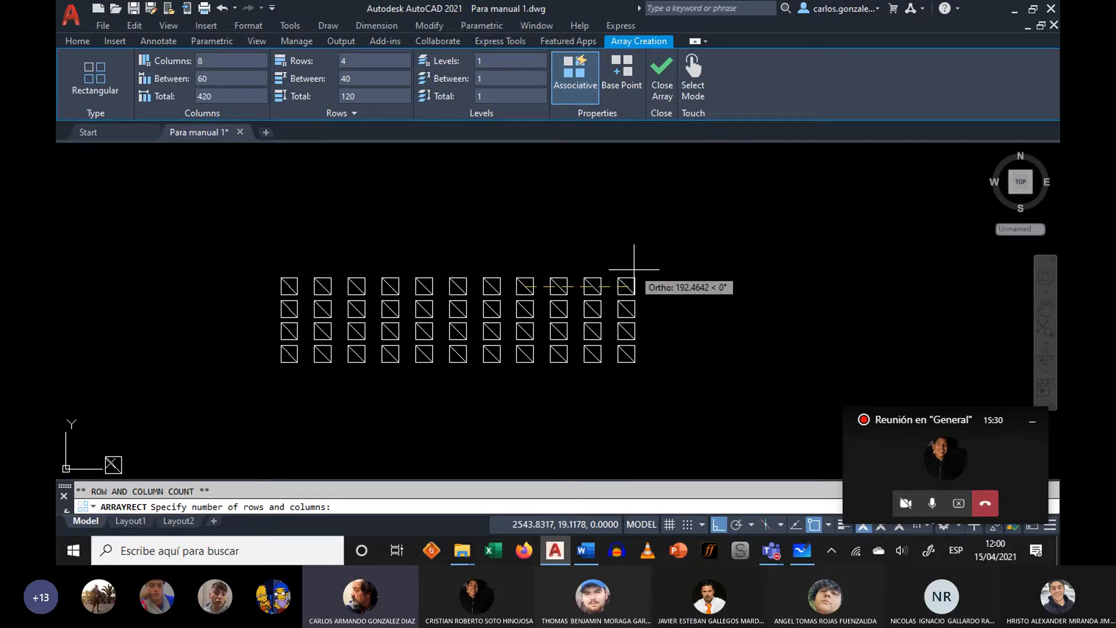
click(526, 219)
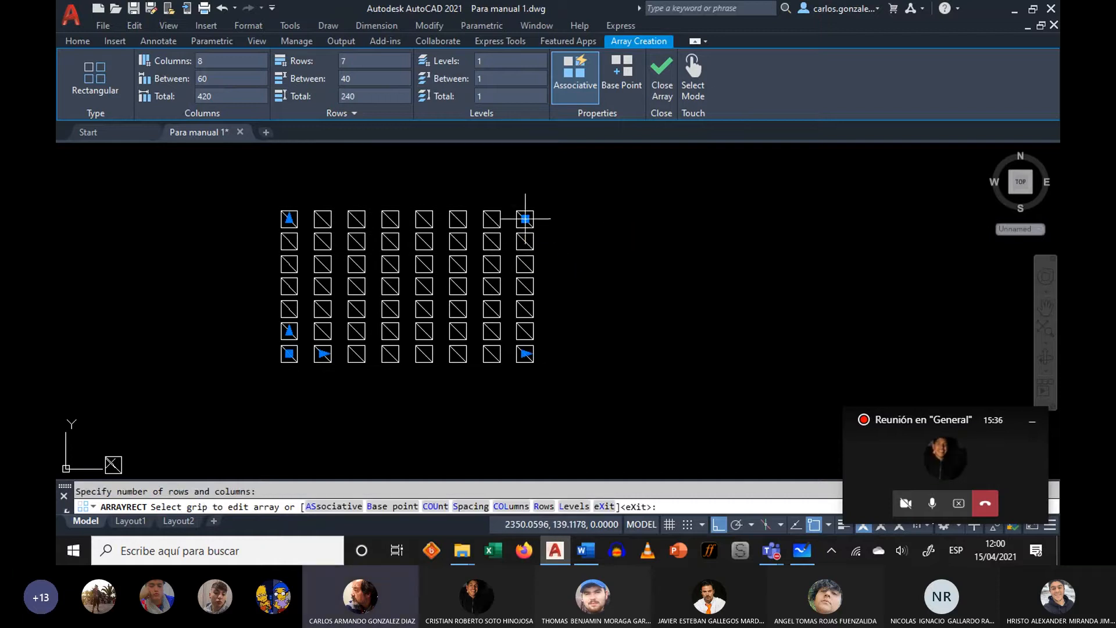
- Increase the array to 12 columns through its corner row-and-column-count grip and finish the array
click(525, 219)
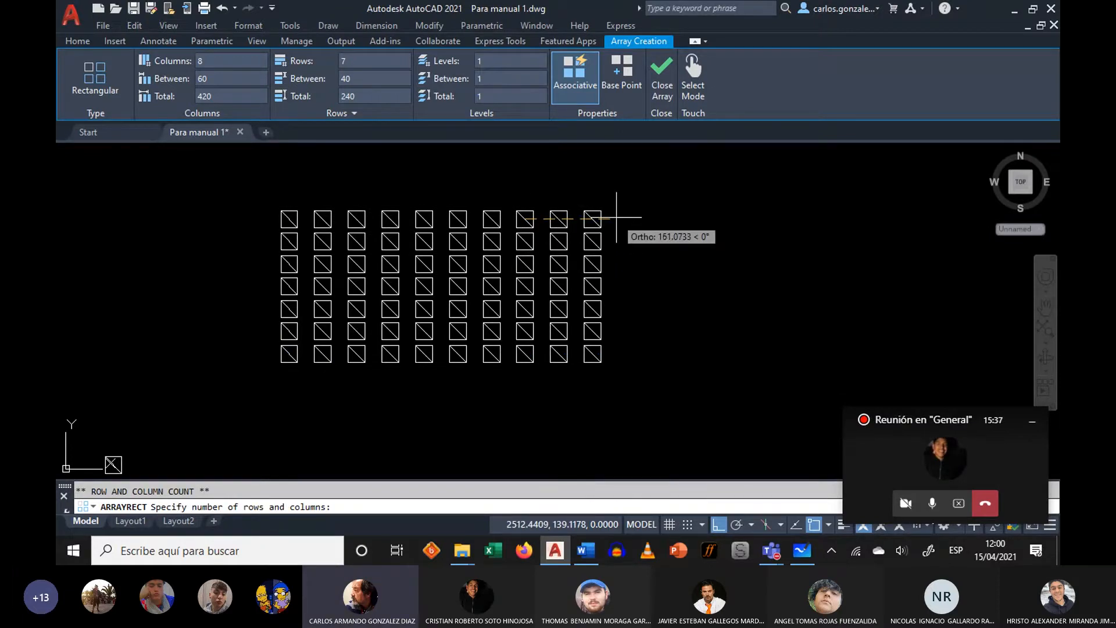
click(628, 217)
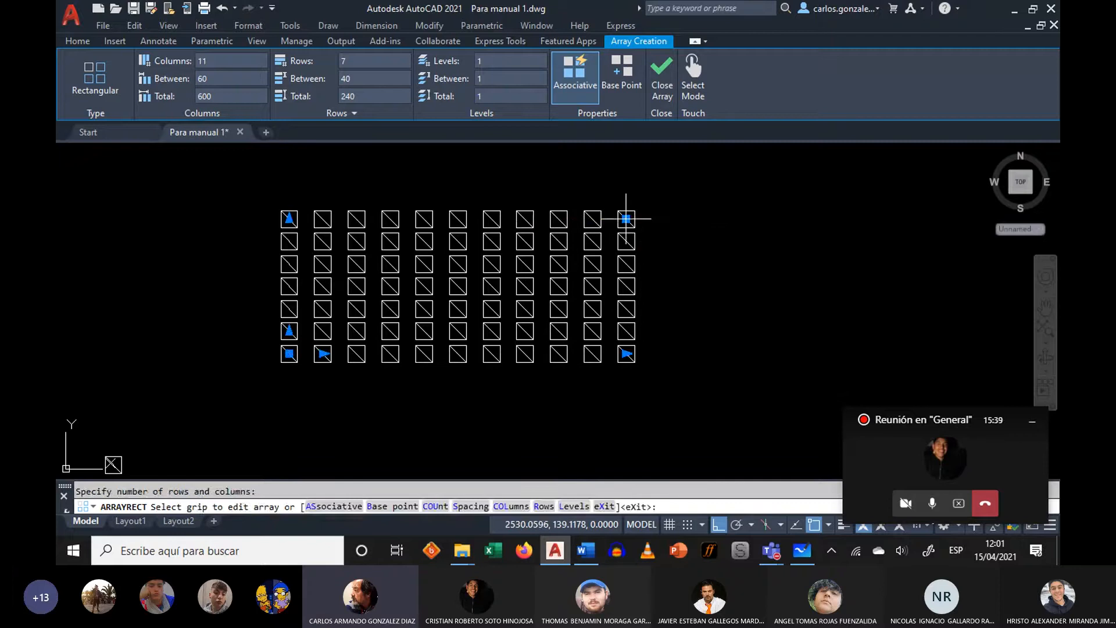
click(626, 218)
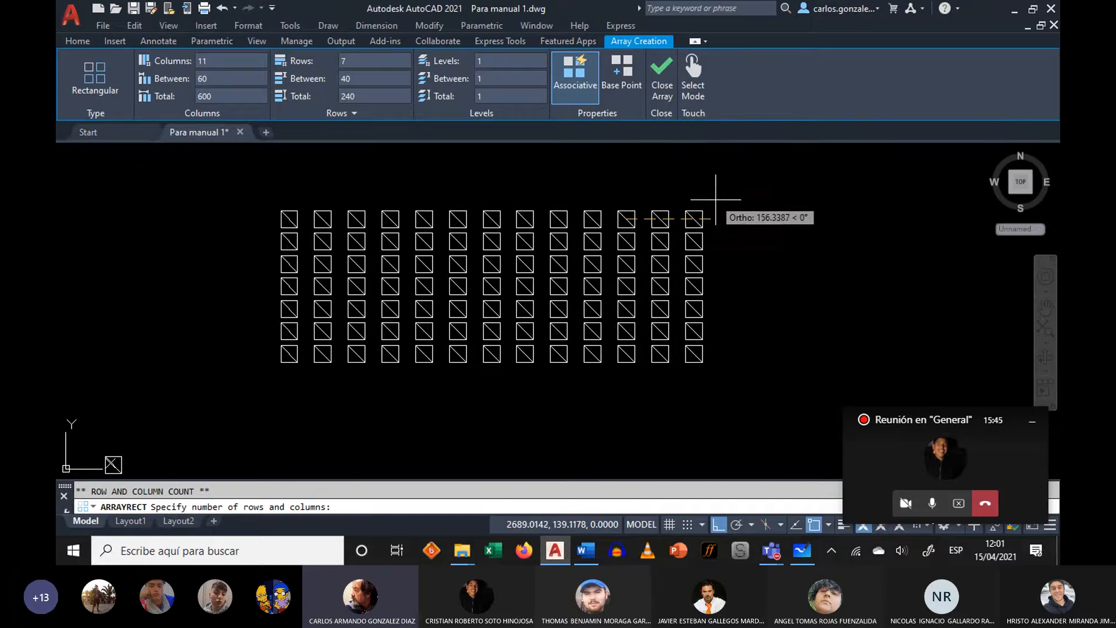
click(687, 180)
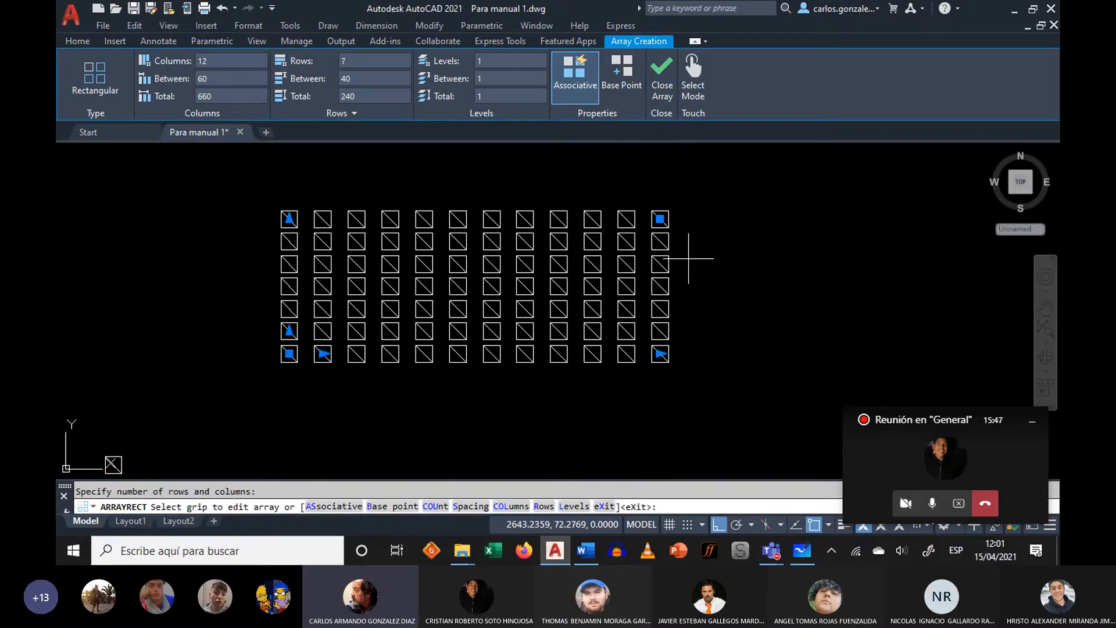
middle_drag(703, 264, 643, 269)
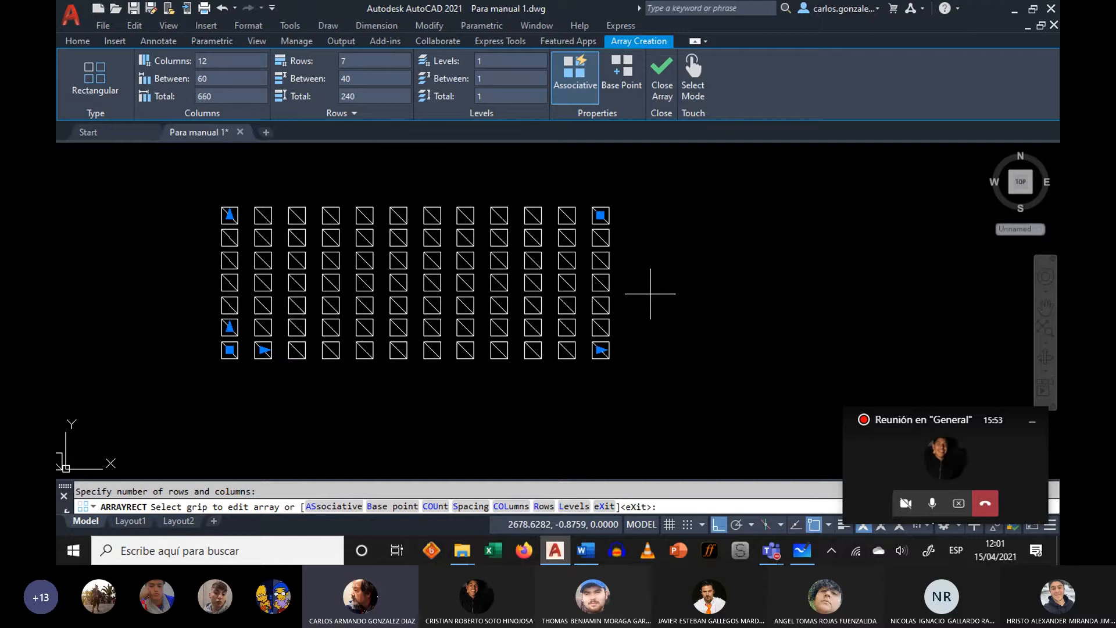
key(Return)
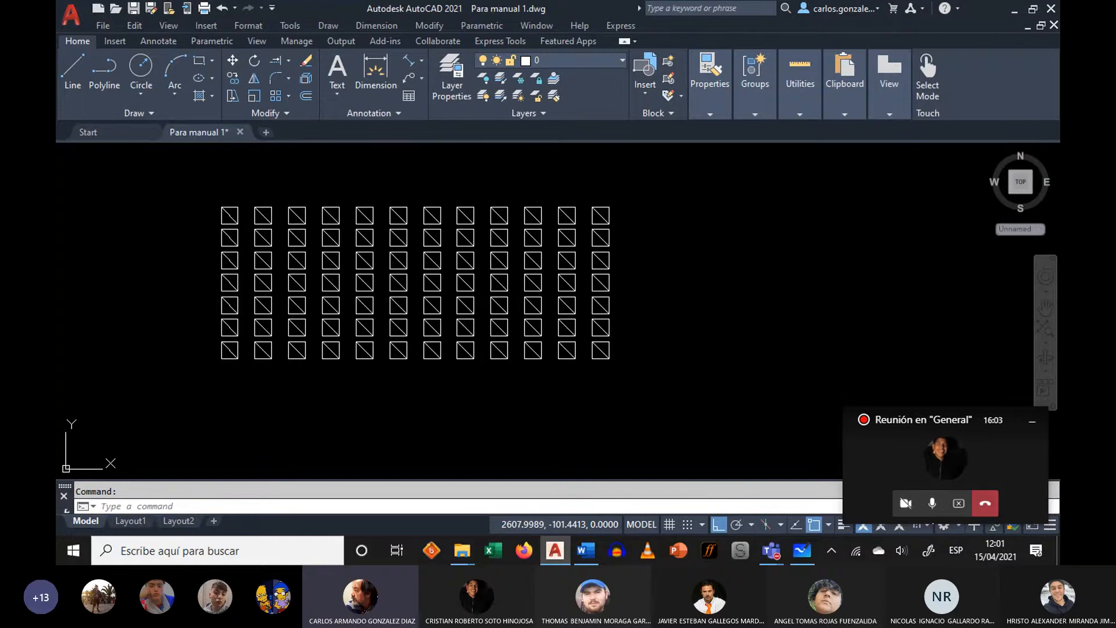
click(605, 350)
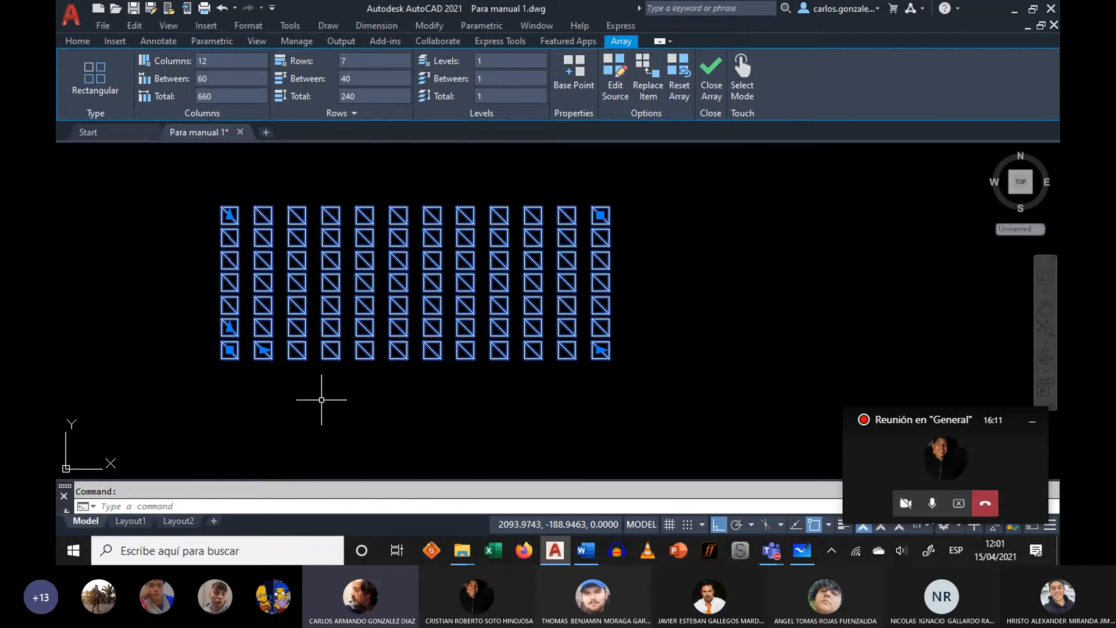
key(Escape)
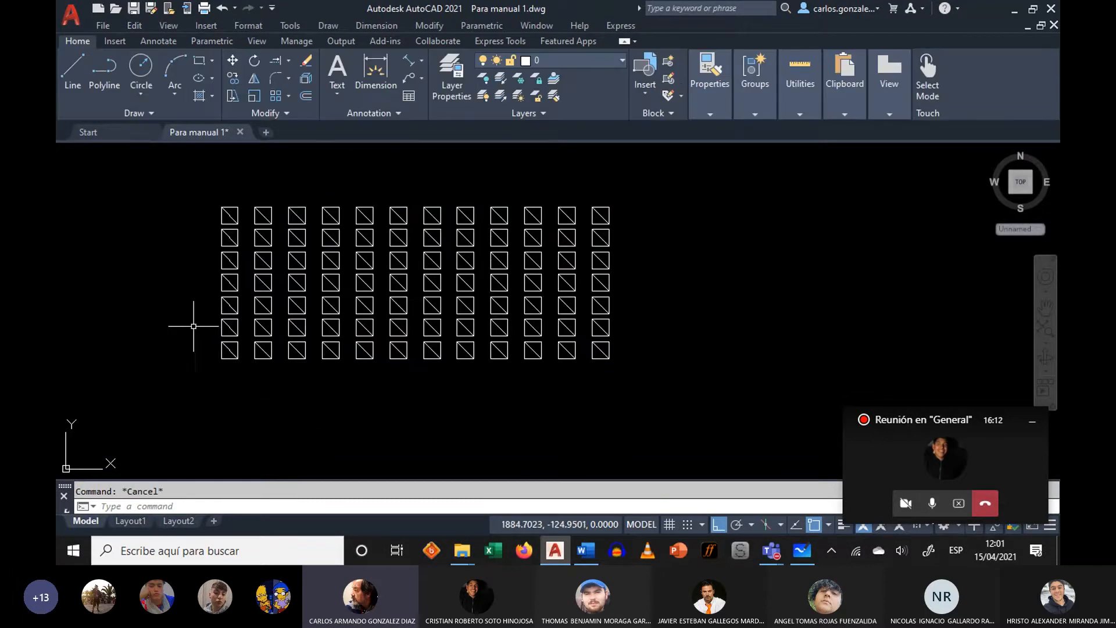
- Draw a slanted line from below the array to above it, crossing the squares, with Ortho mode turned off
click(73, 69)
click(334, 420)
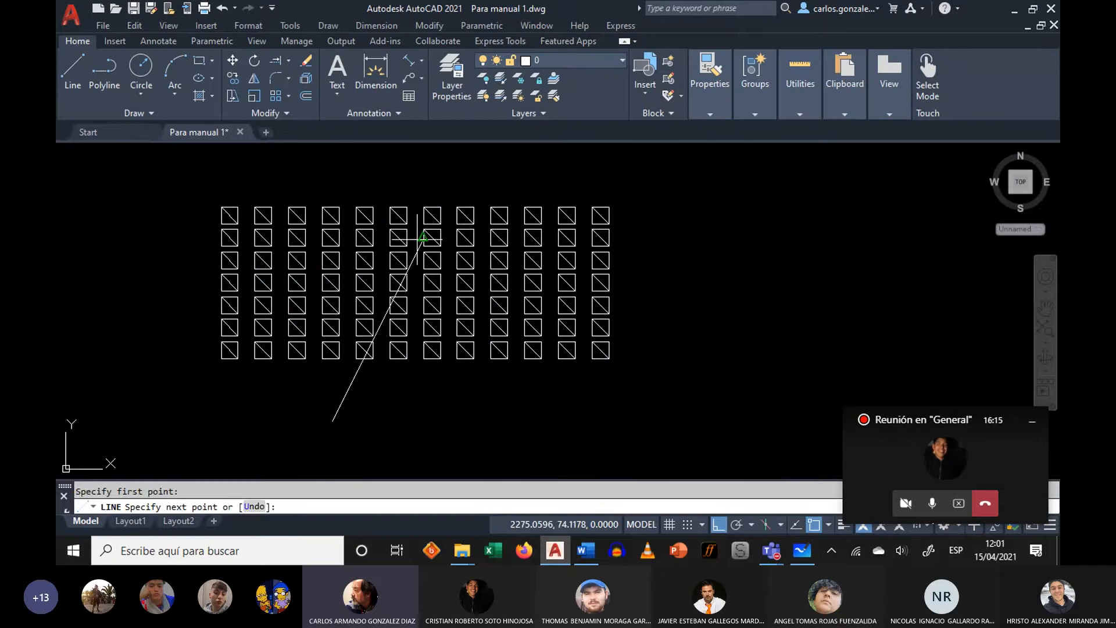
key(F8)
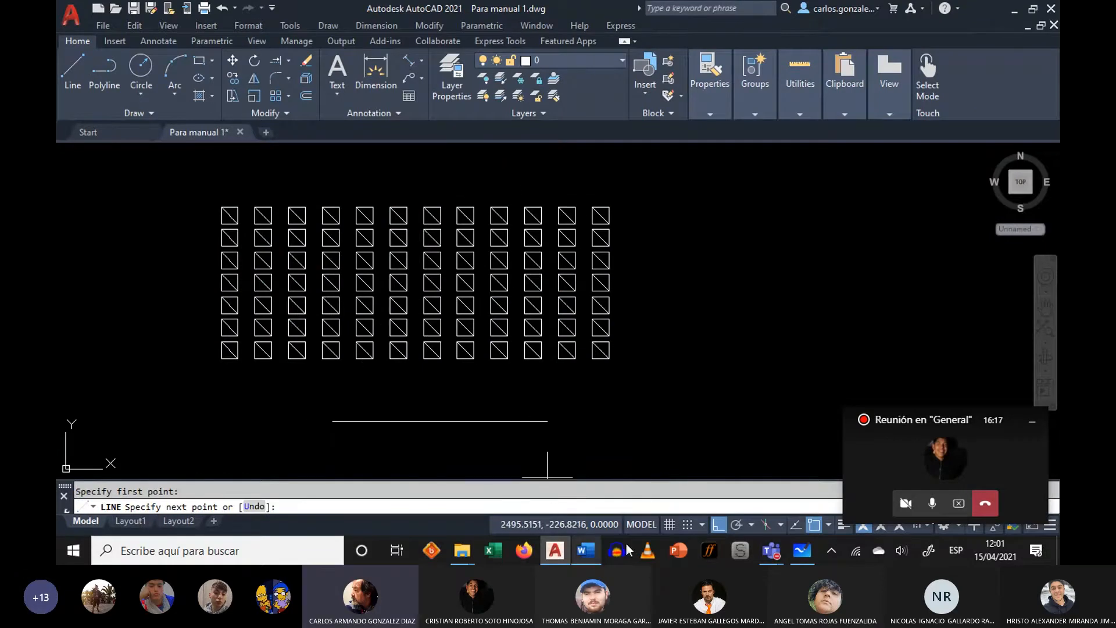
click(727, 522)
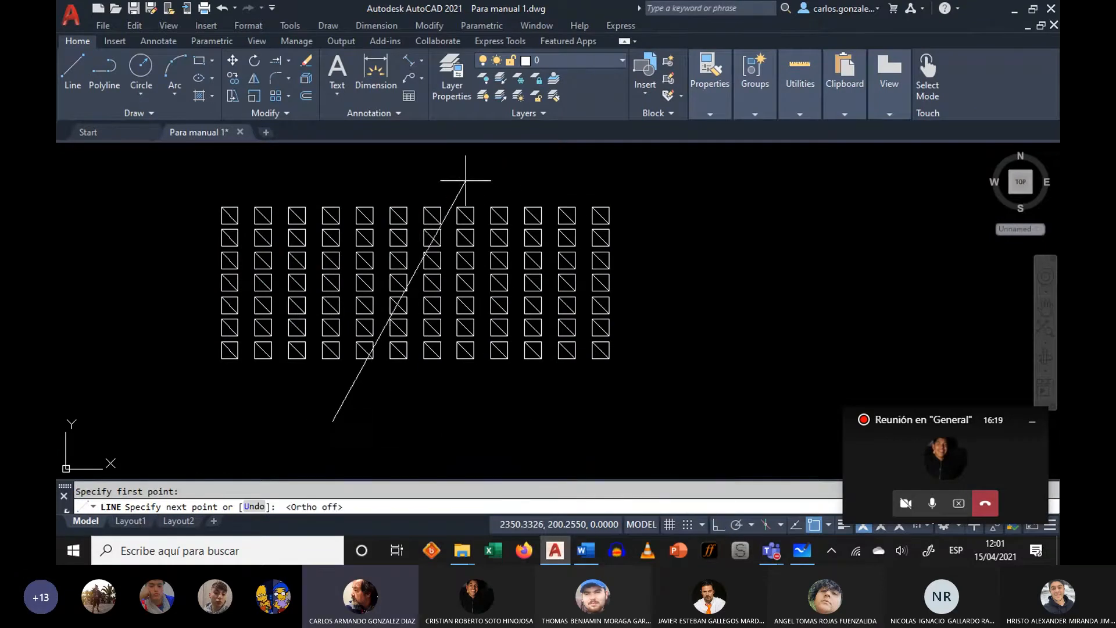
click(454, 176)
key(Return)
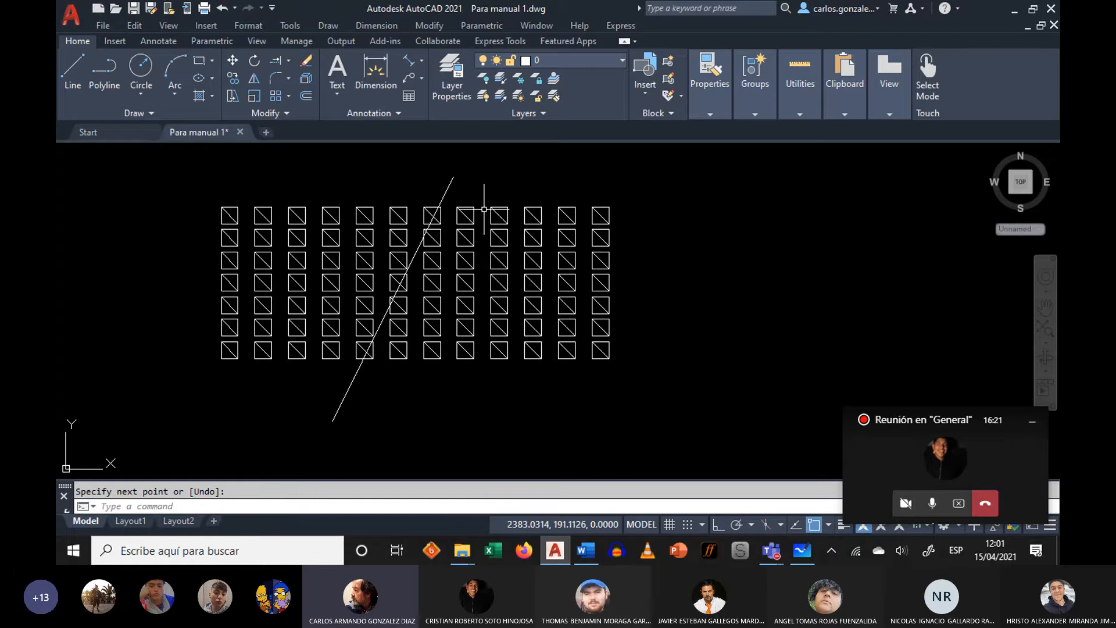
- Trim the slanted line's segment inside the top-row square it crosses and try trimming the array's squares
scroll(459, 217, up, 2)
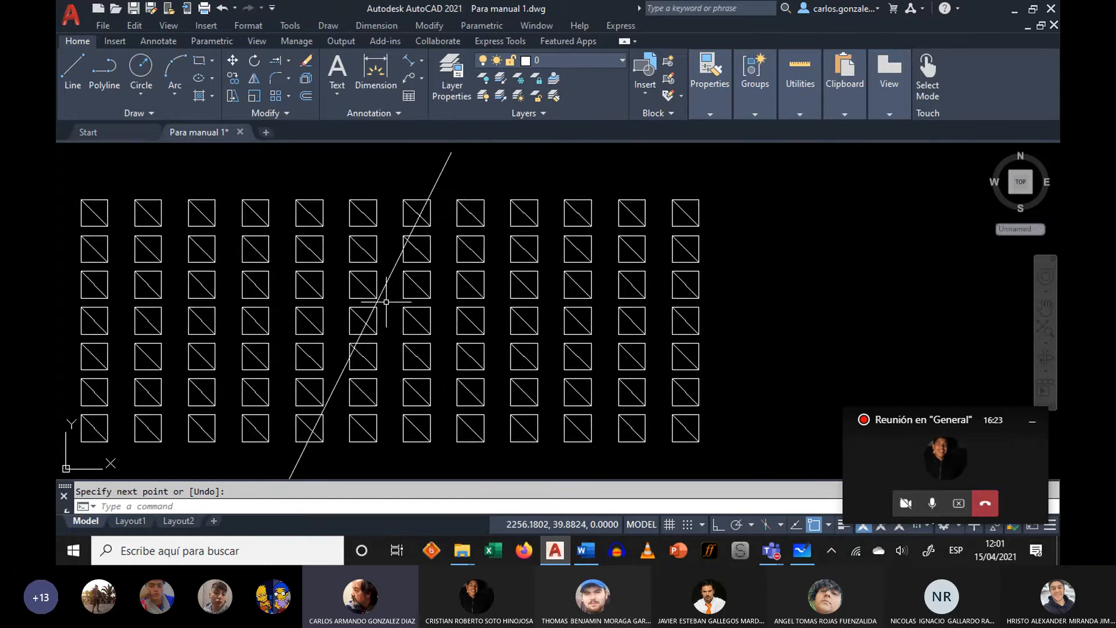
text(tr)
key(Return)
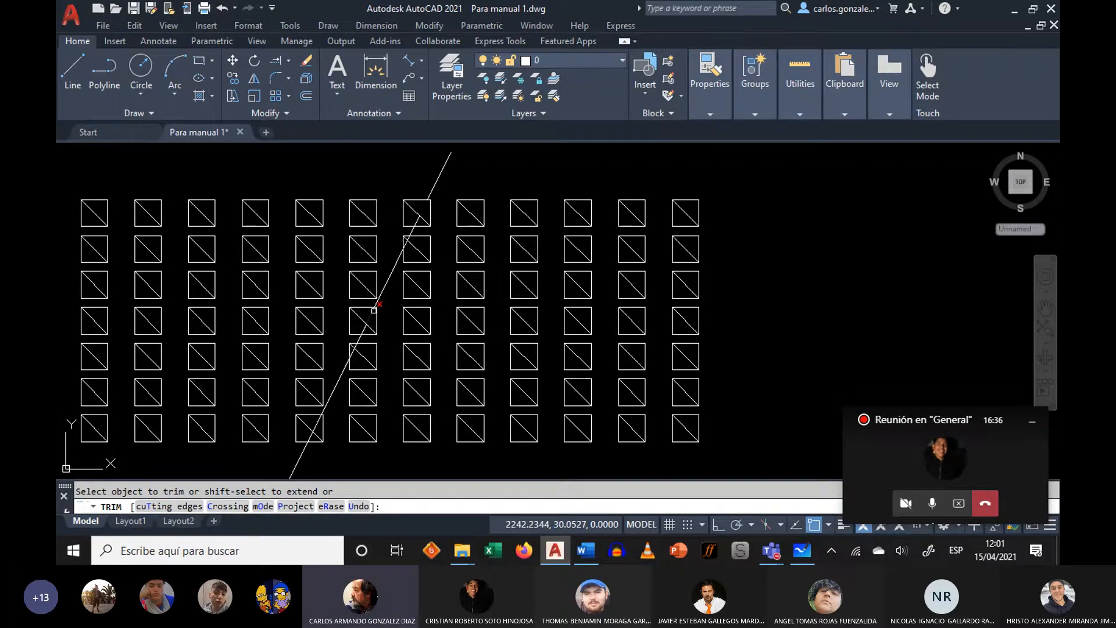
middle_drag(375, 311, 390, 286)
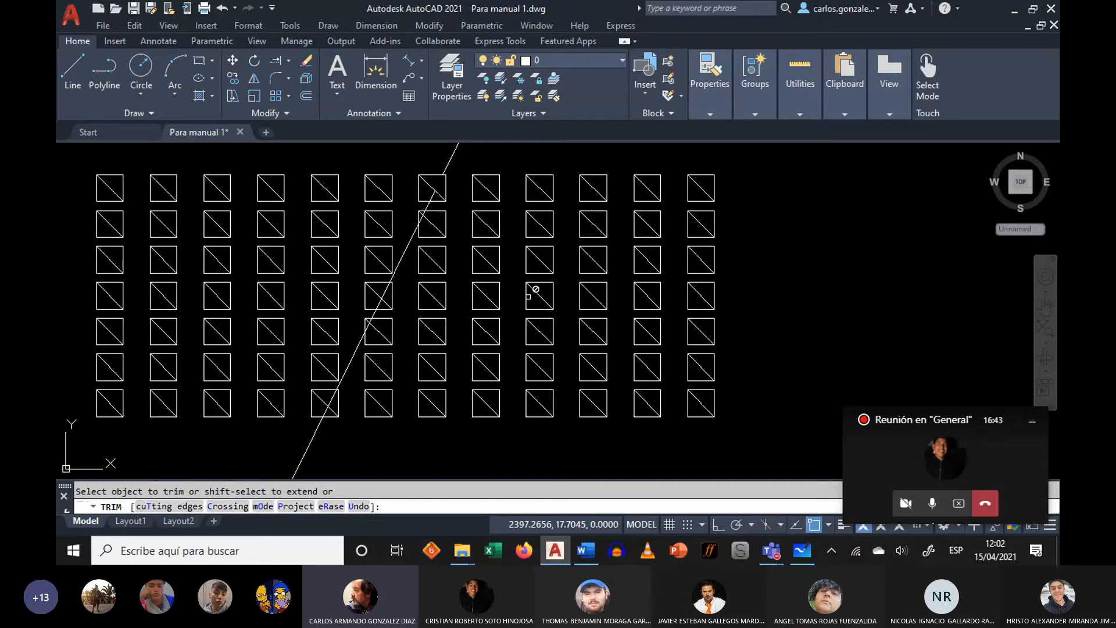
key(Escape)
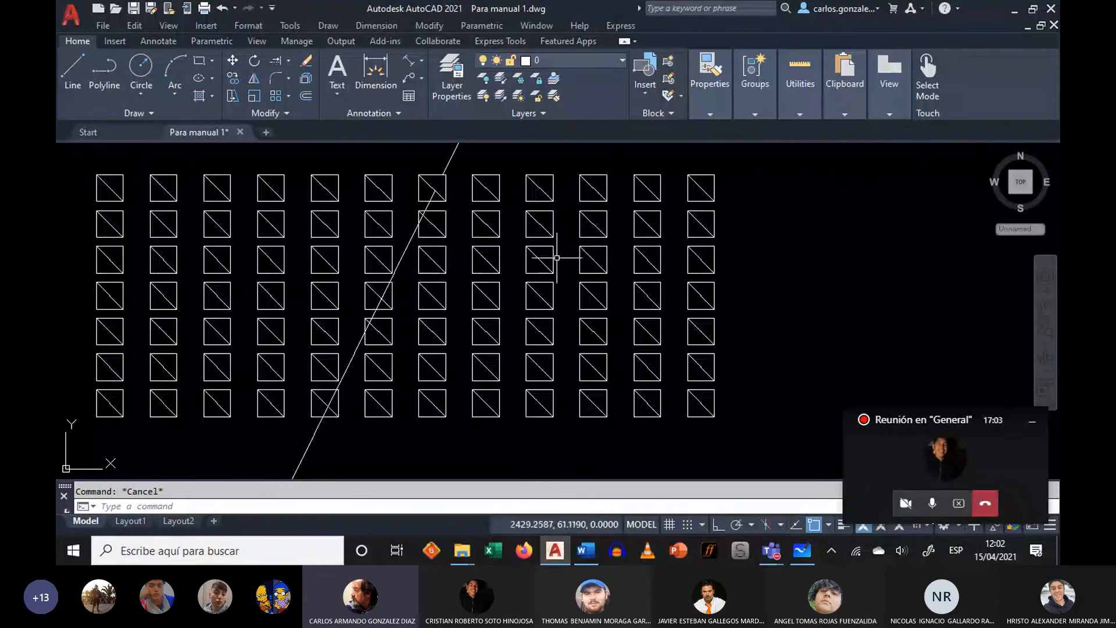
- Explode the whole rectangular array into its separate component objects
click(529, 262)
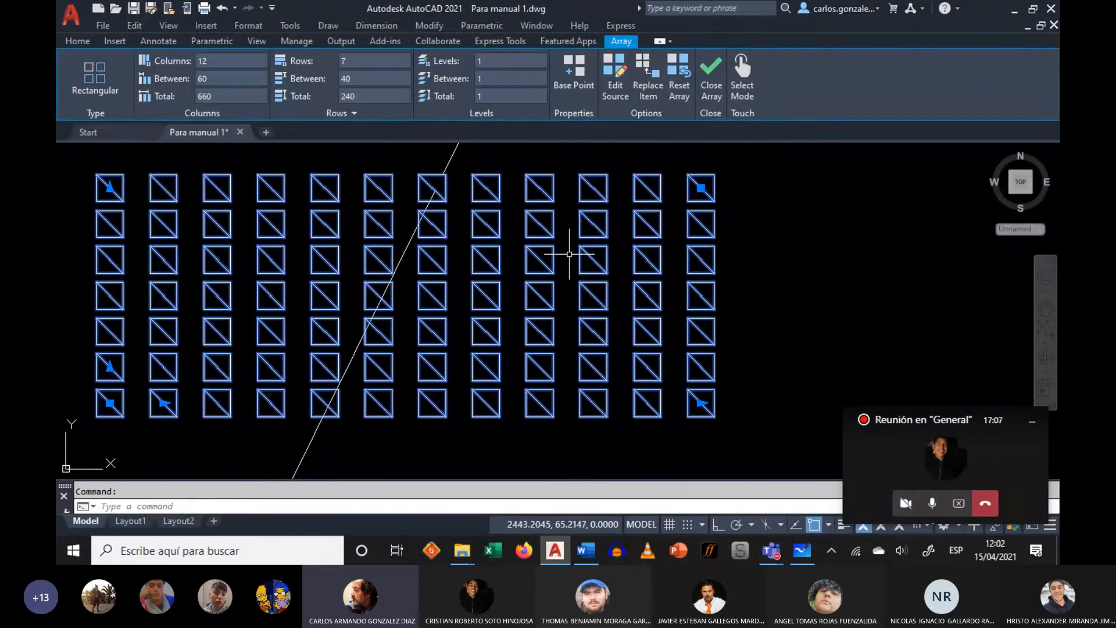
key(Escape)
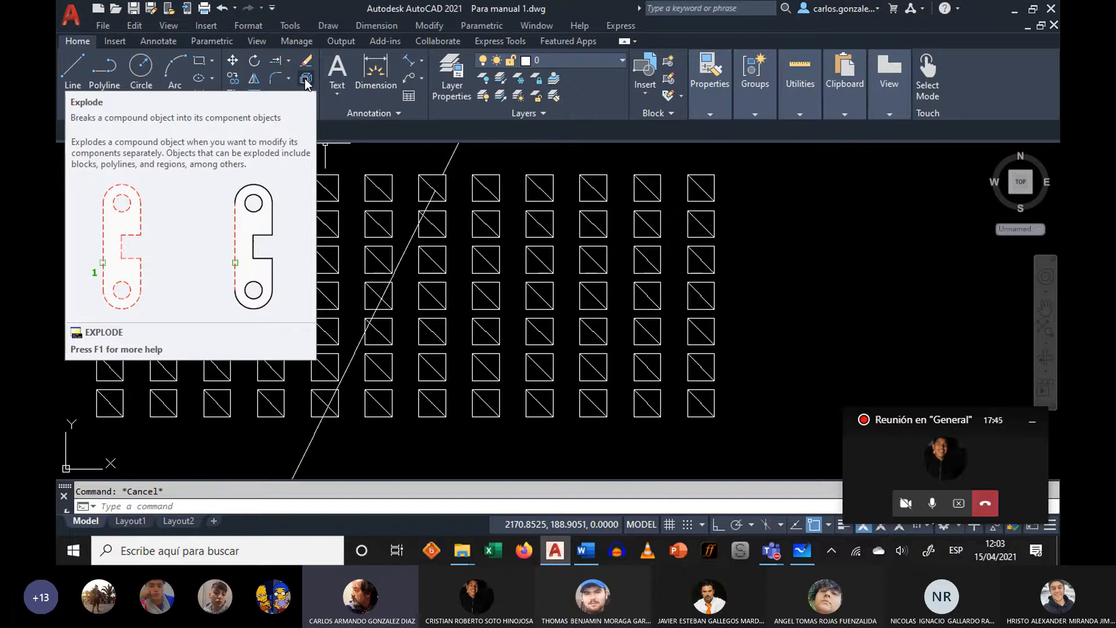
click(306, 81)
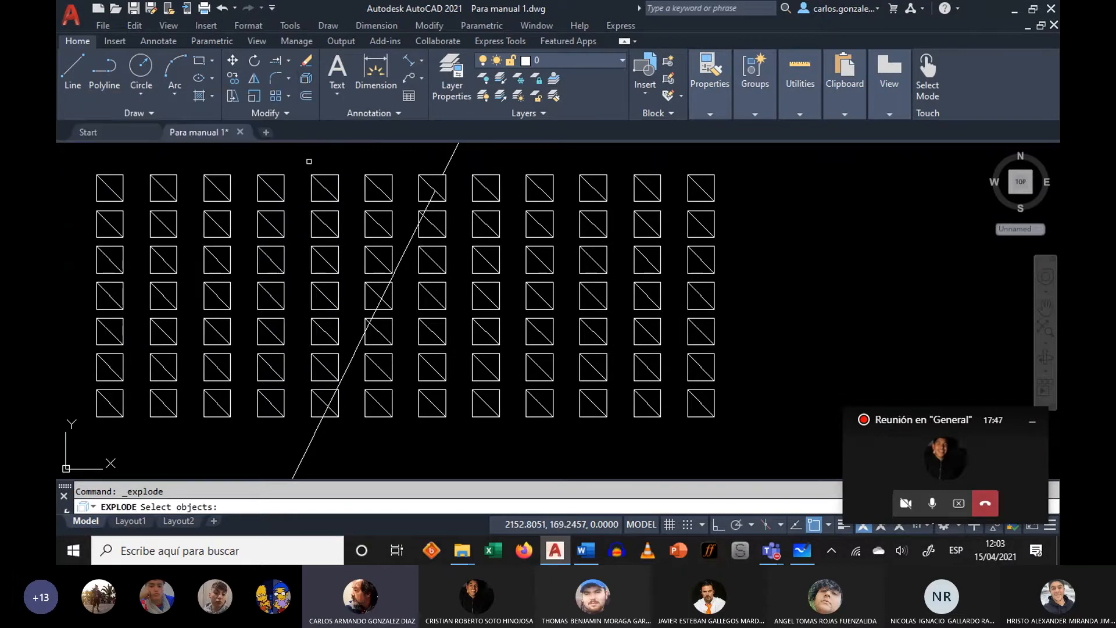
click(283, 183)
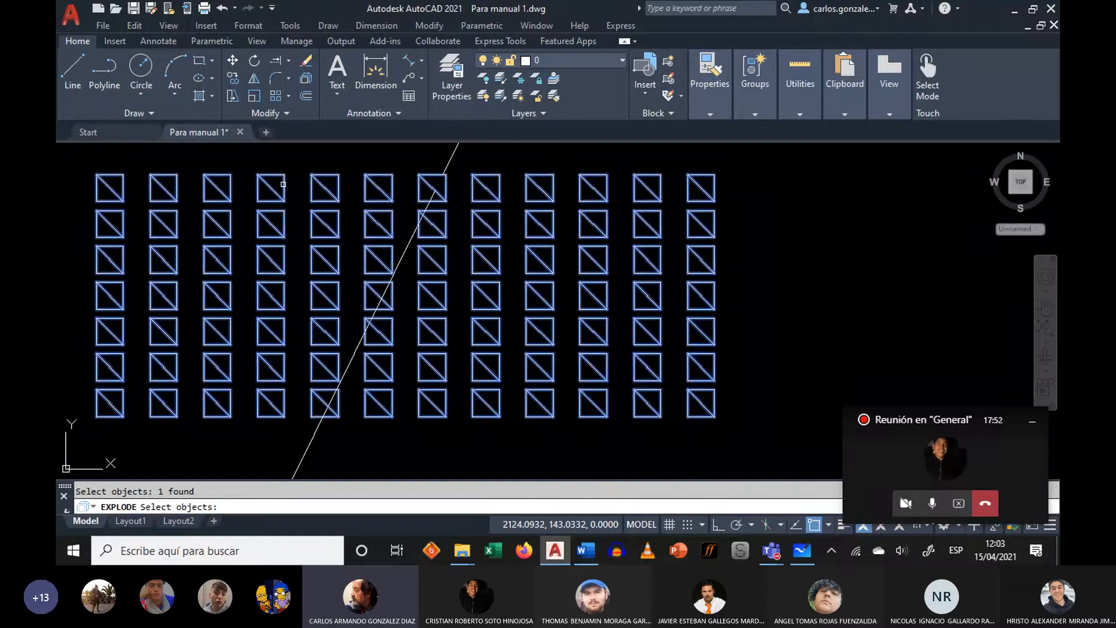
key(Return)
- Select the fourth and fifth squares of the top row one at a time to check whether they are separate objects
click(284, 175)
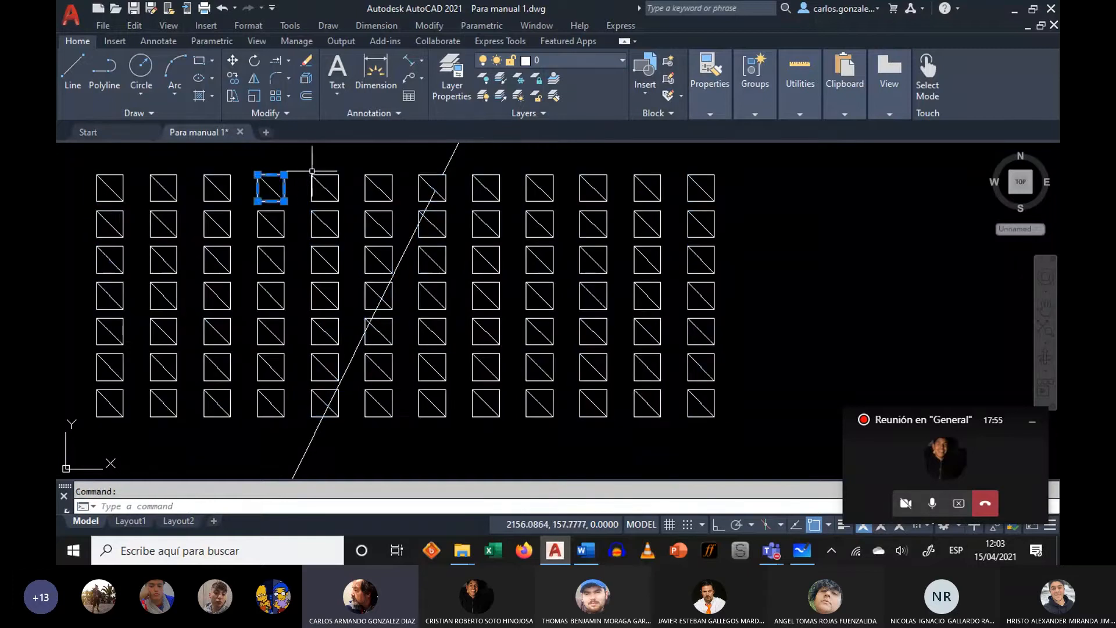
key(Escape)
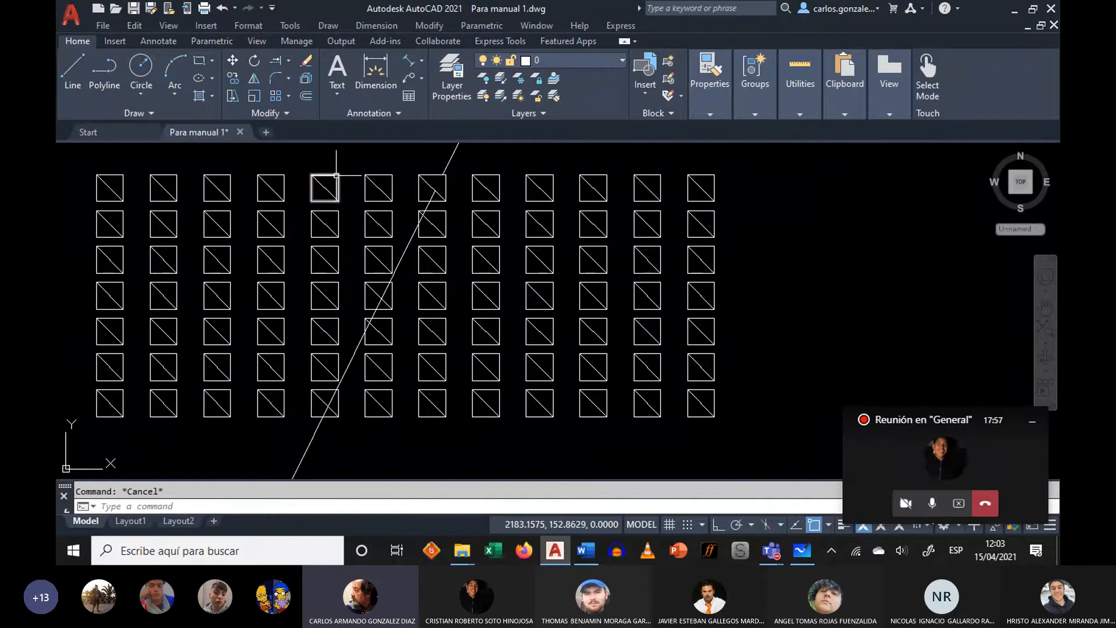
click(326, 175)
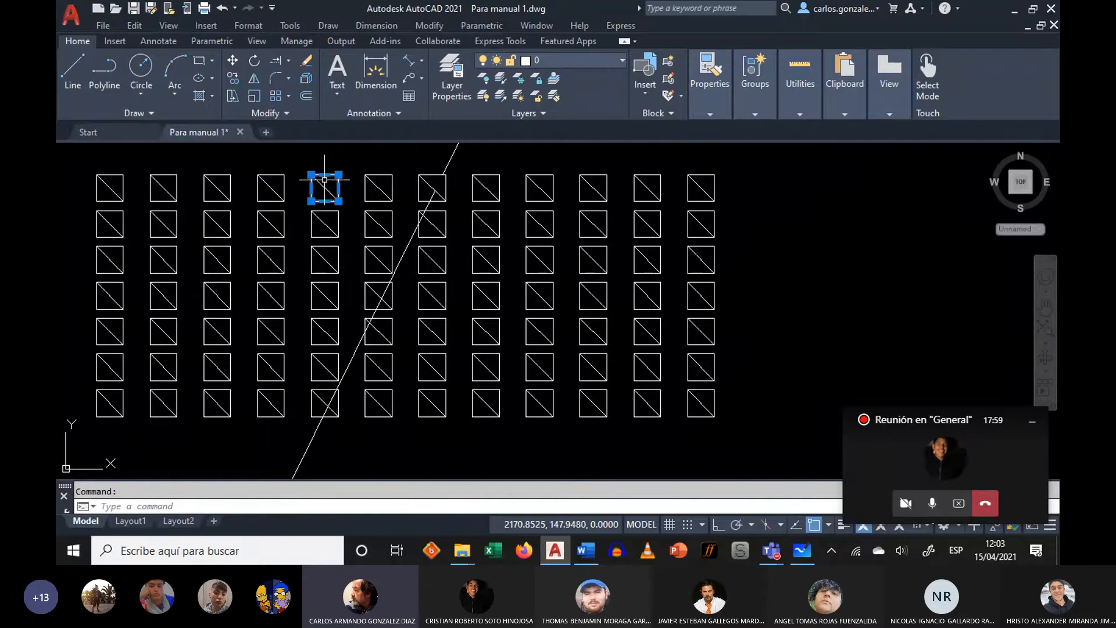
key(Escape)
- Trim edges at the slanted line on the squares it crosses in the fourth, fifth and seventh rows from the top
scroll(372, 296, up, 4)
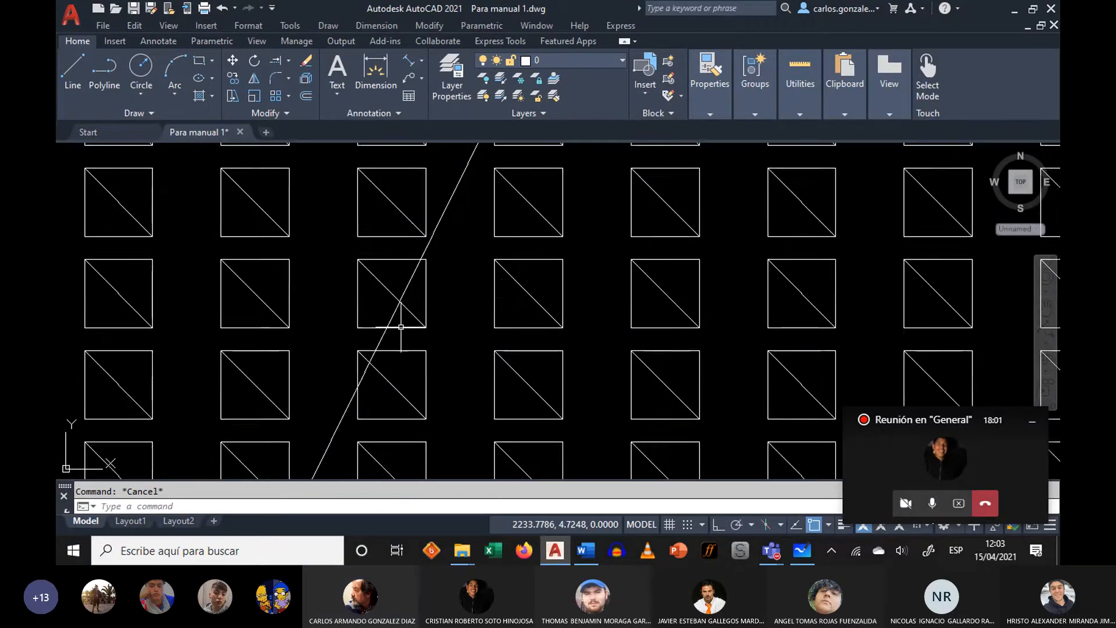
middle_drag(401, 327, 381, 265)
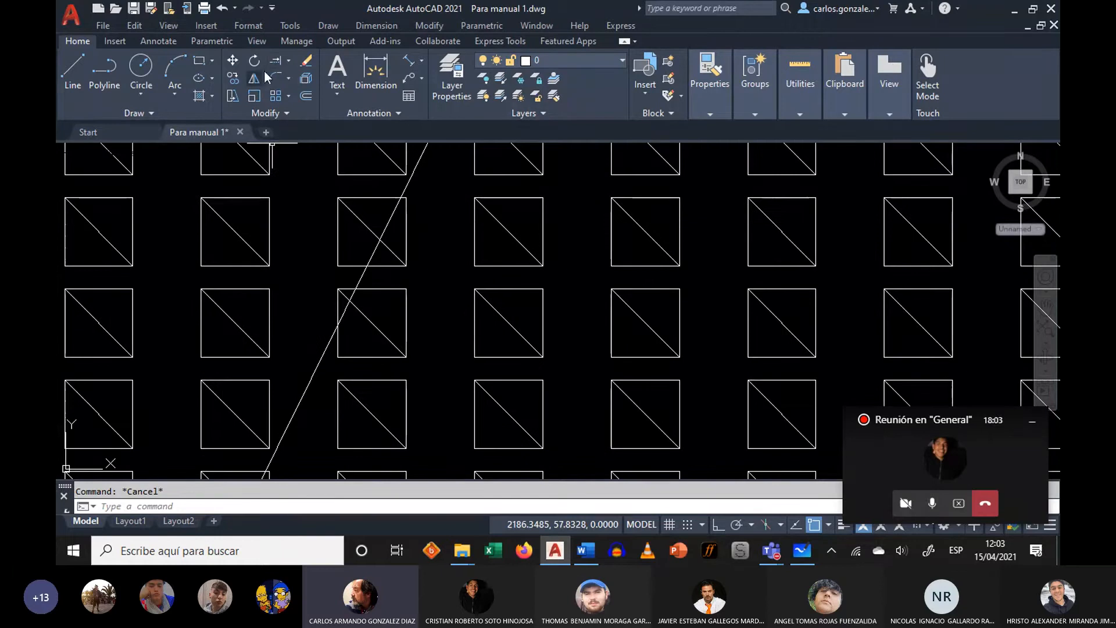
click(287, 61)
click(267, 91)
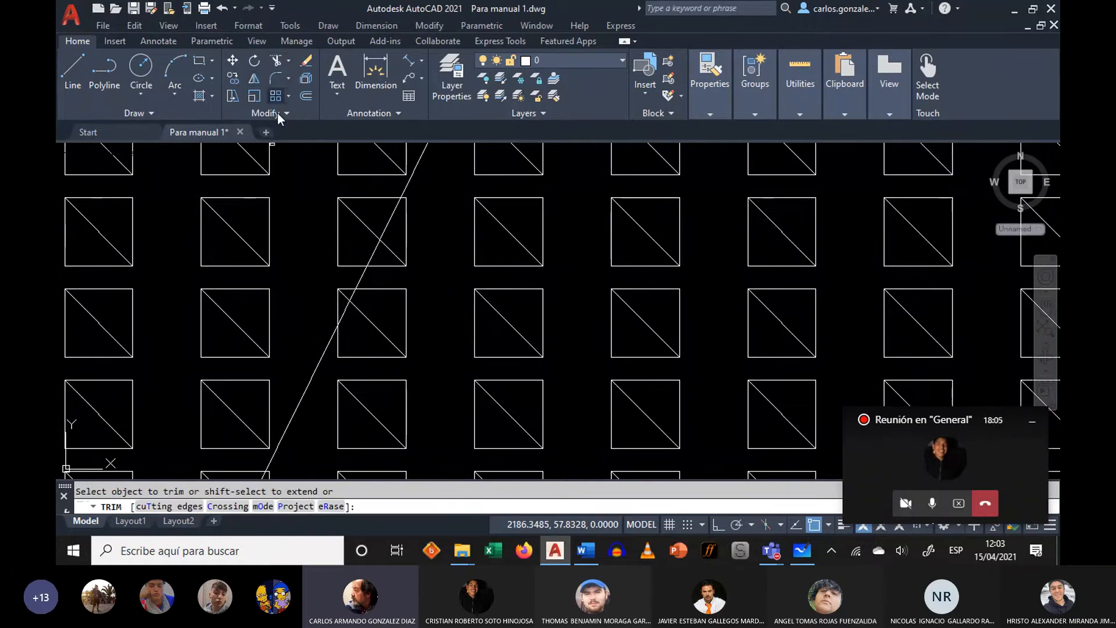
click(383, 267)
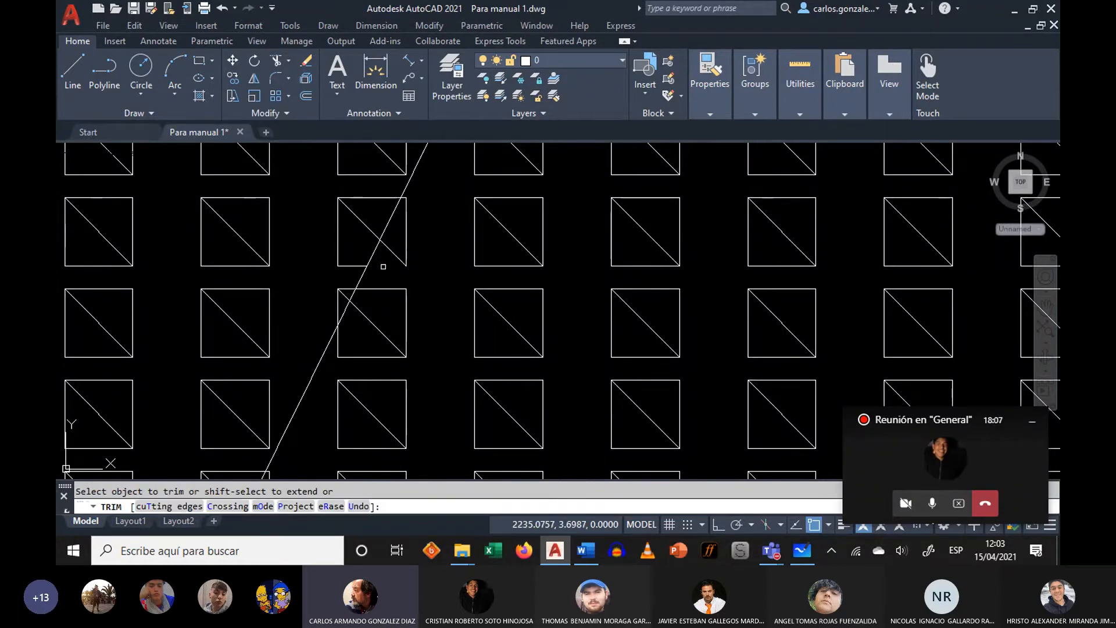
click(386, 198)
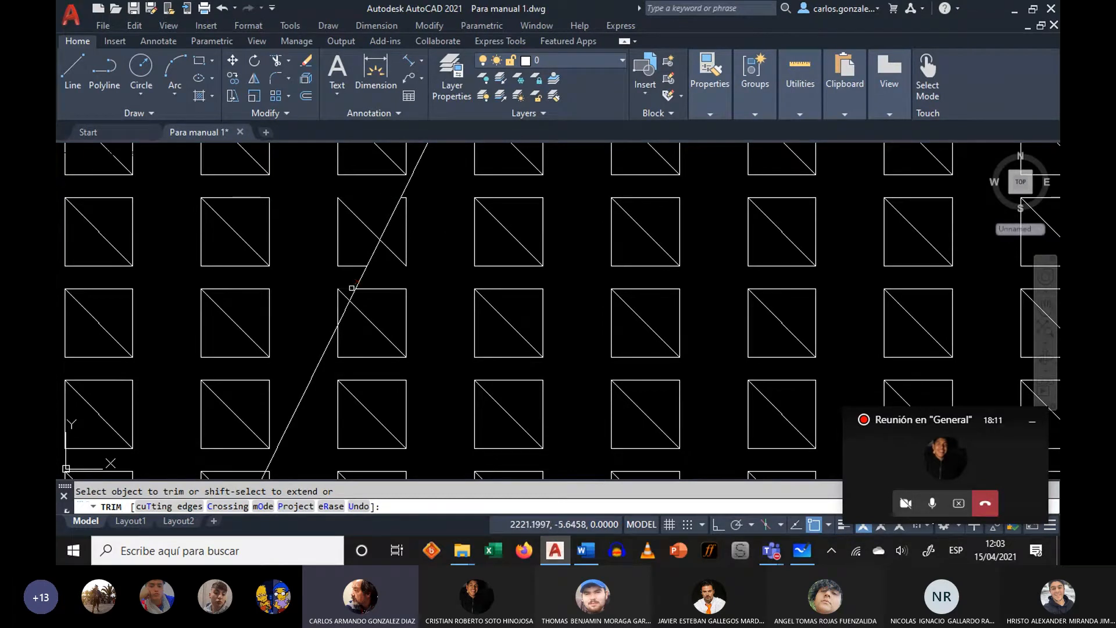
click(343, 290)
middle_drag(368, 347, 485, 232)
click(354, 367)
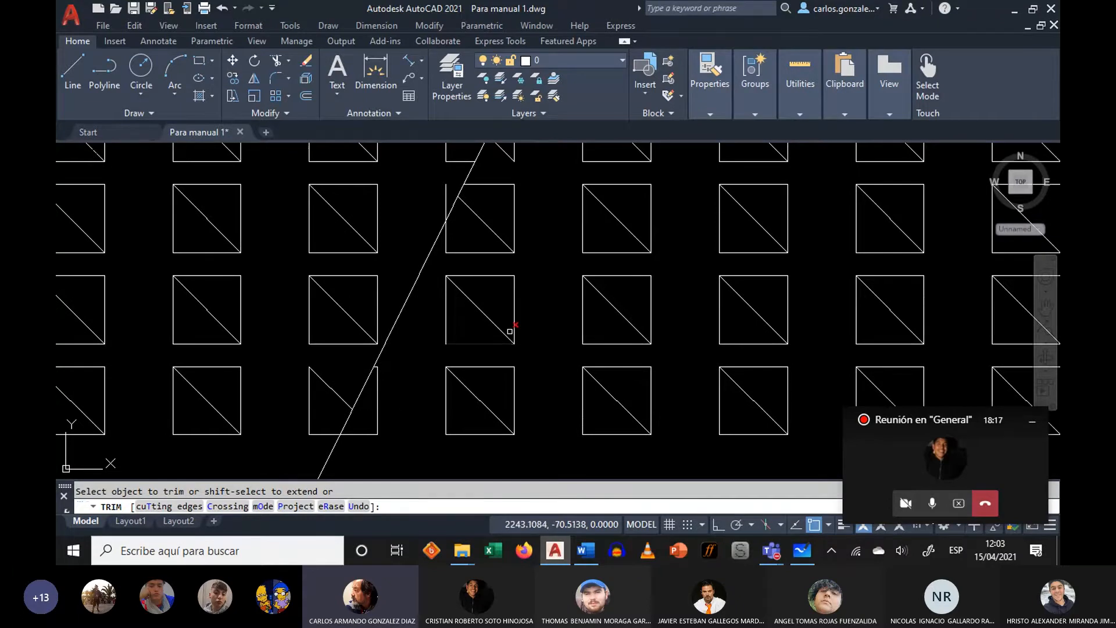
scroll(502, 311, down, 4)
scroll(502, 309, down, 3)
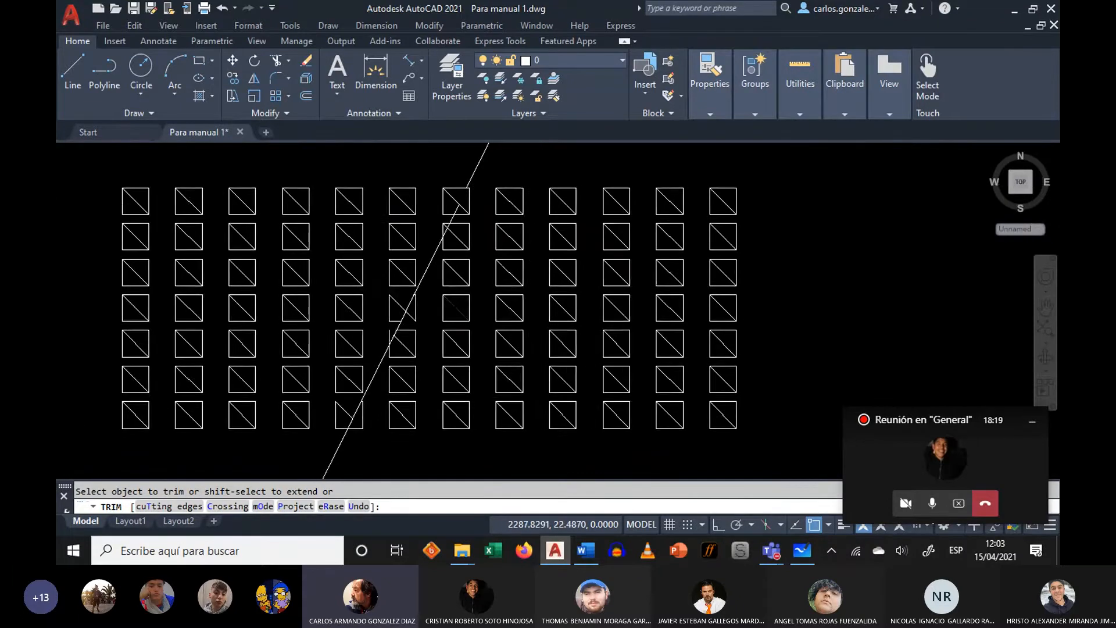
scroll(445, 300, up, 2)
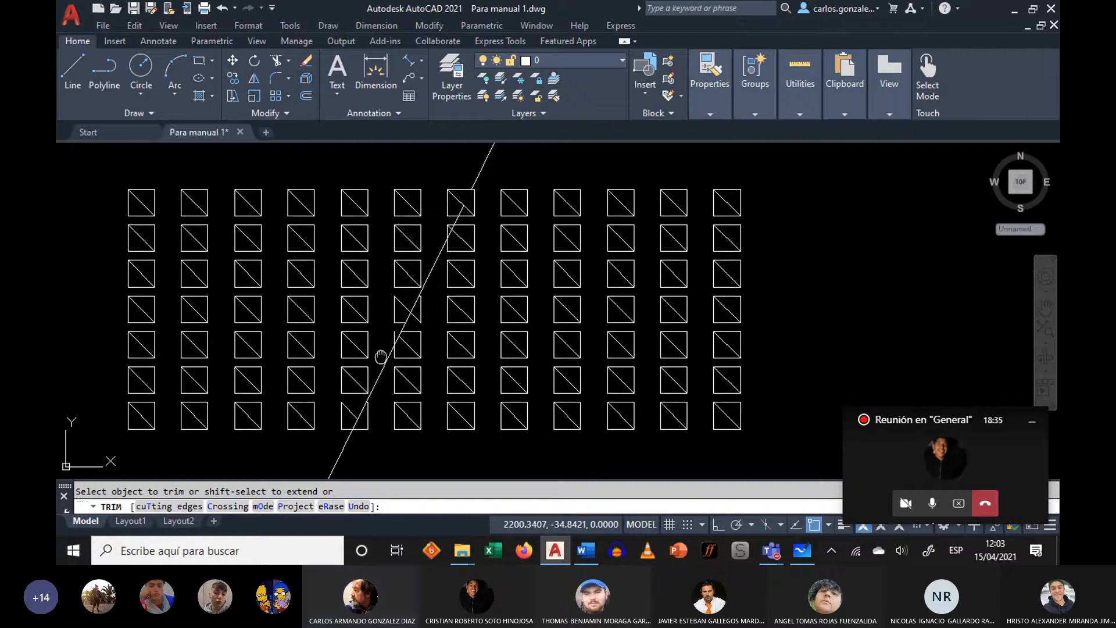
middle_drag(381, 360, 509, 253)
middle_drag(455, 291, 383, 348)
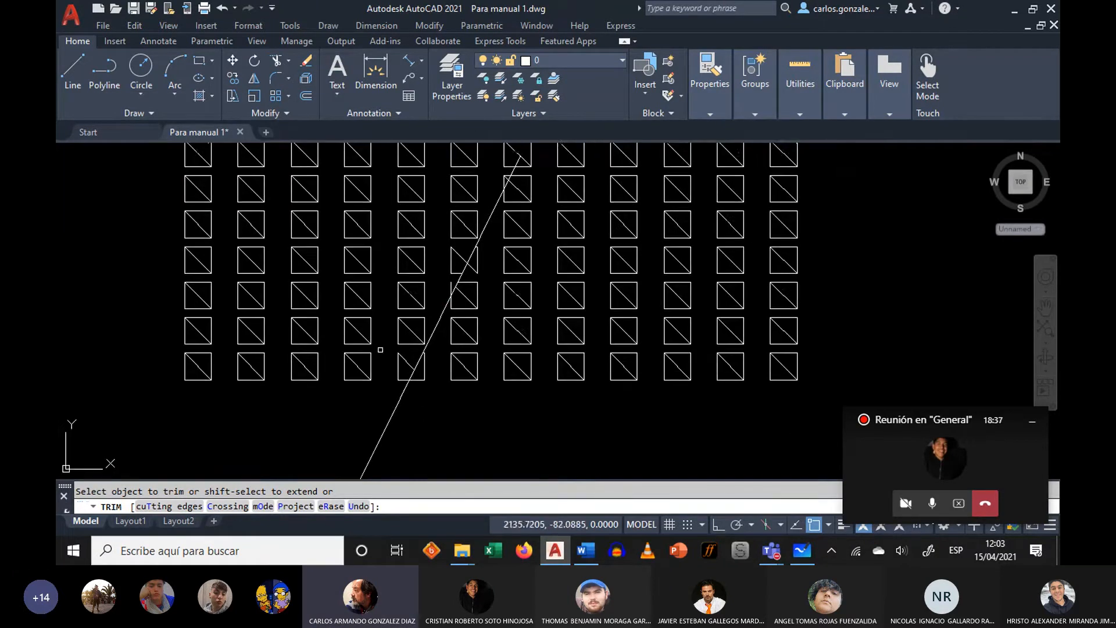
scroll(452, 297, down, 2)
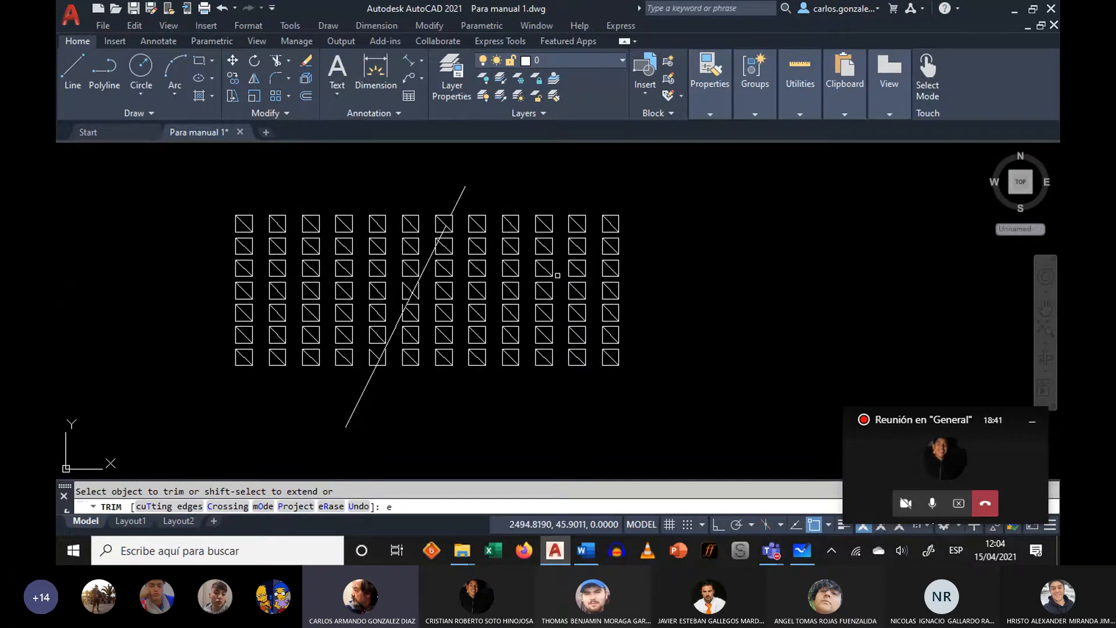
key(Return)
click(644, 187)
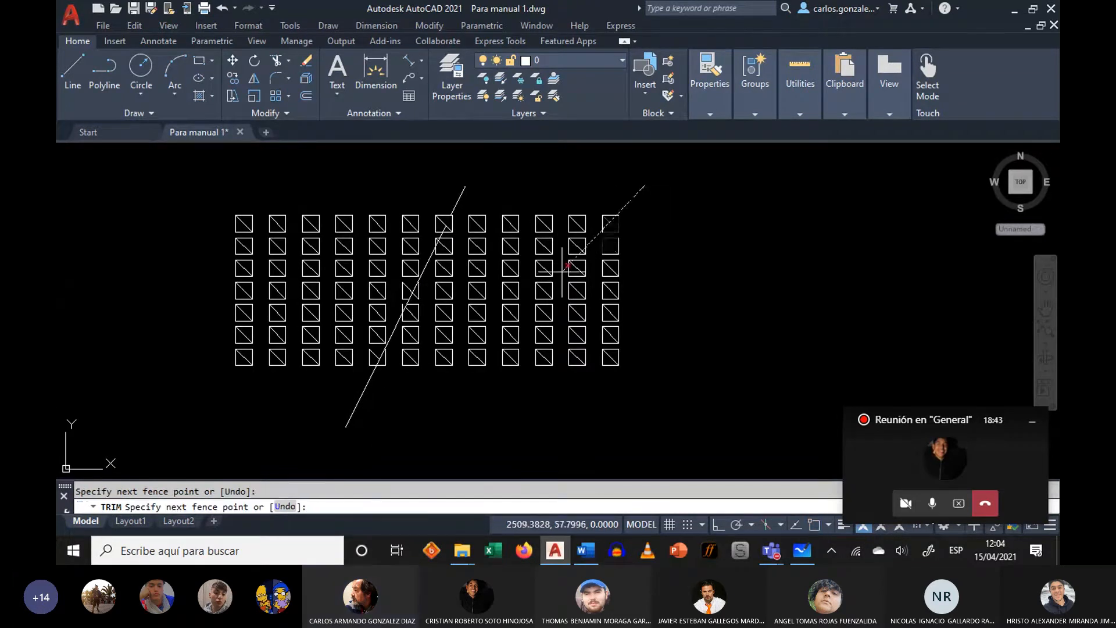
key(Escape)
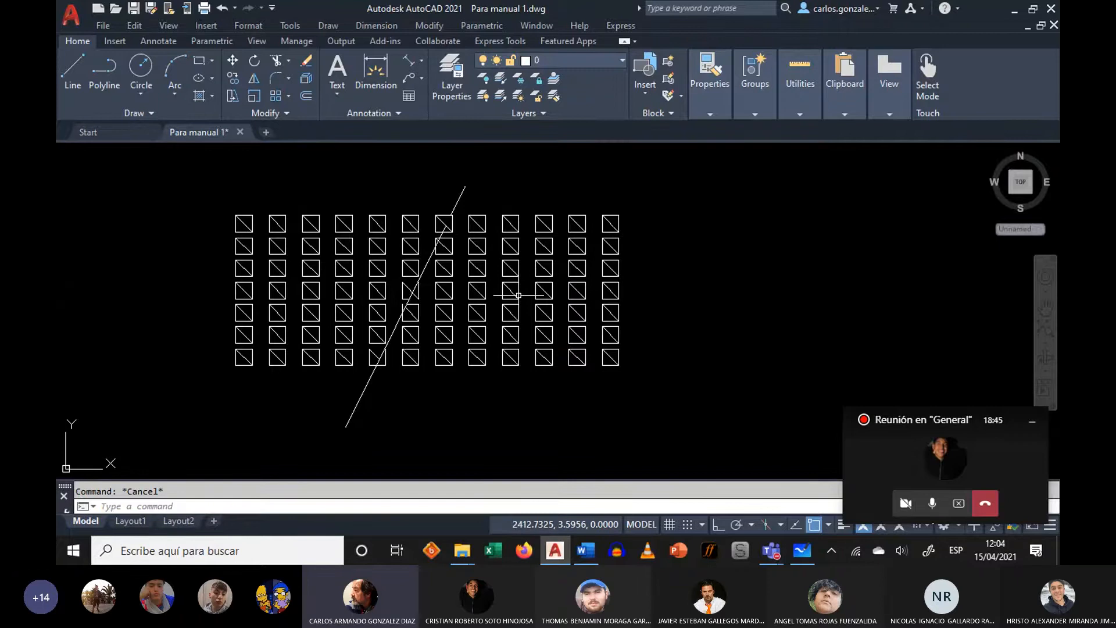
- Erase the slanted line and every square except the one at the lower-left corner of the grid, including the diagonals inside the erased squares
text(e)
key(Return)
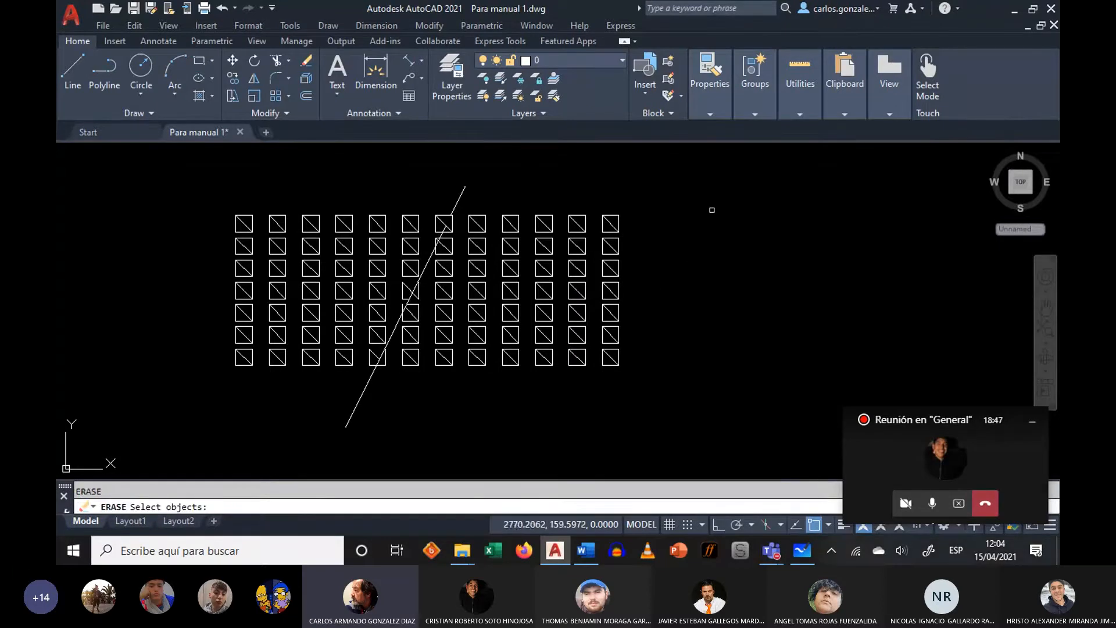
click(663, 177)
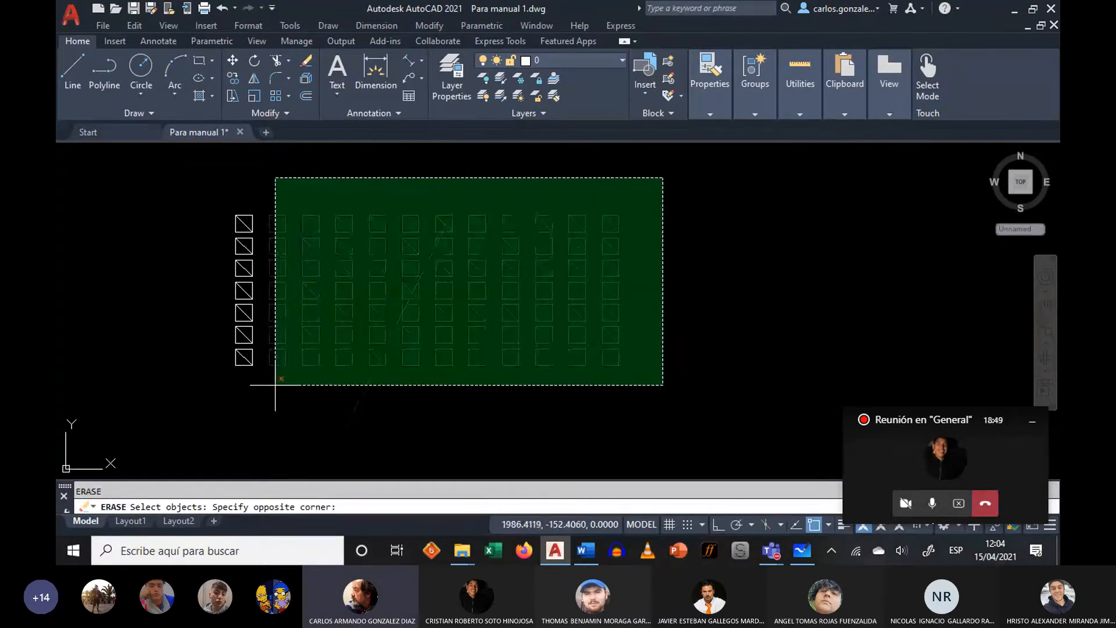
click(275, 384)
click(279, 175)
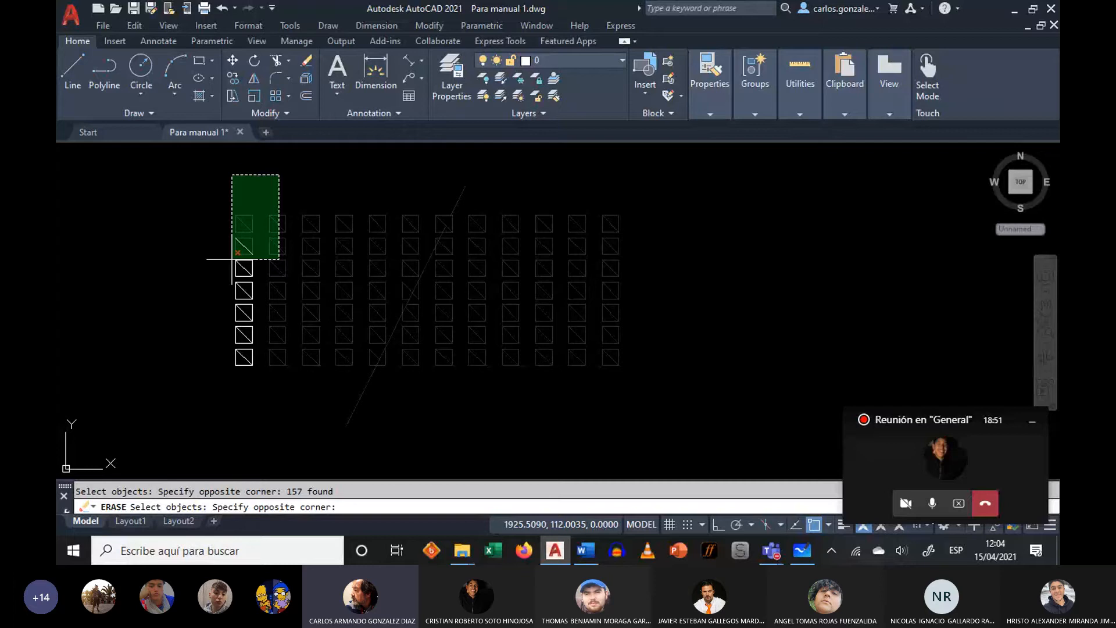
click(202, 336)
key(Return)
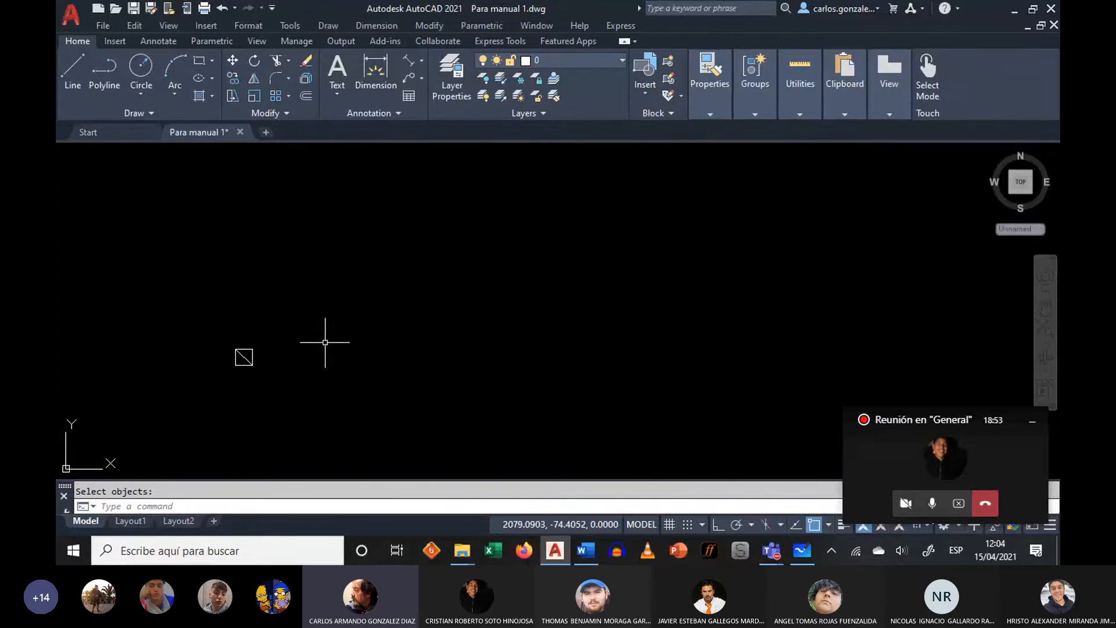
- Move the remaining square together with its diagonal a short distance up and to the right
scroll(246, 366, up, 4)
scroll(299, 344, up, 2)
middle_drag(309, 336, 361, 306)
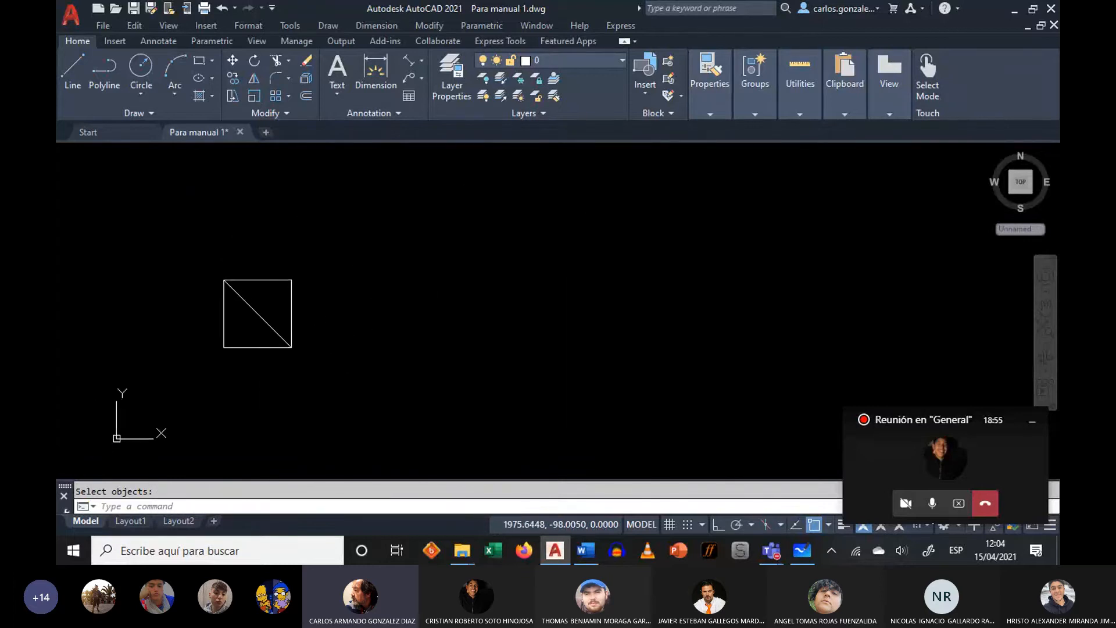
text(m)
key(Return)
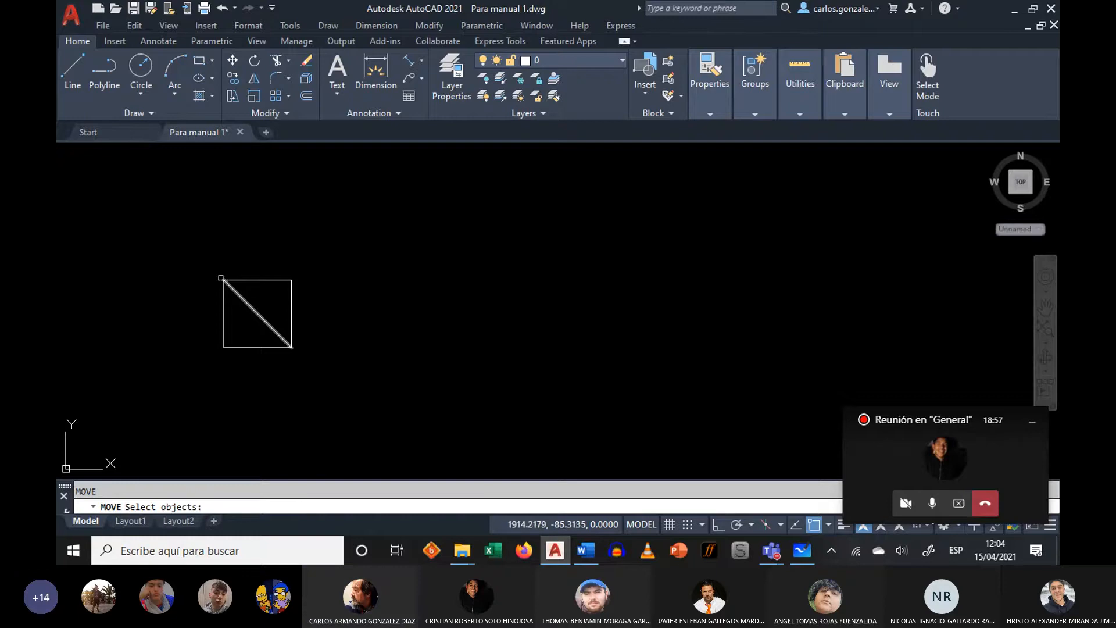
click(197, 263)
click(343, 367)
key(Return)
click(356, 359)
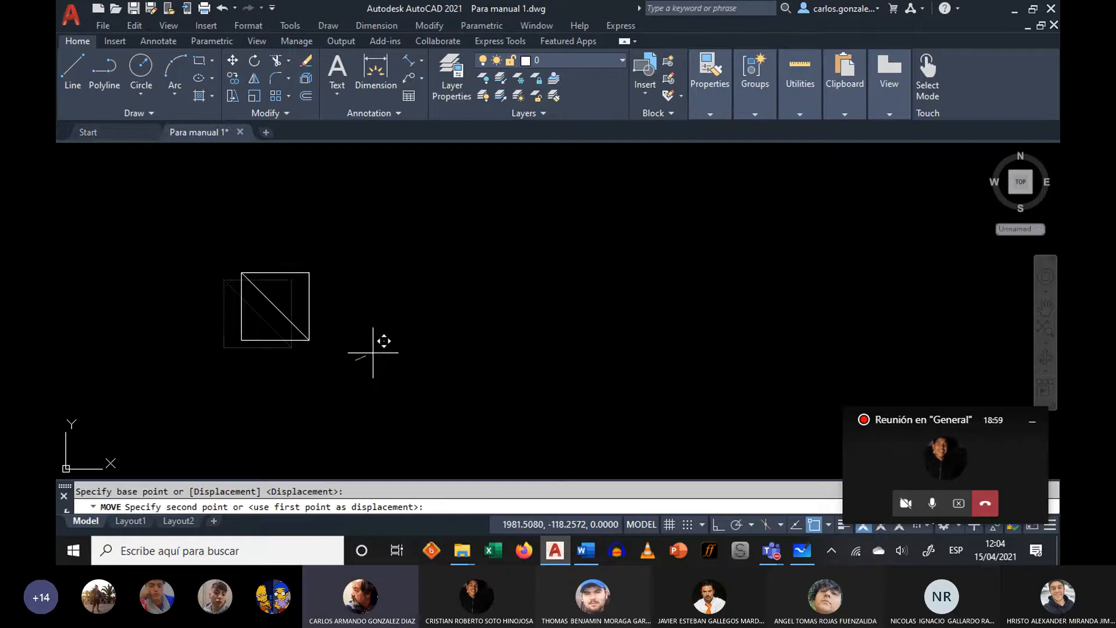
click(385, 326)
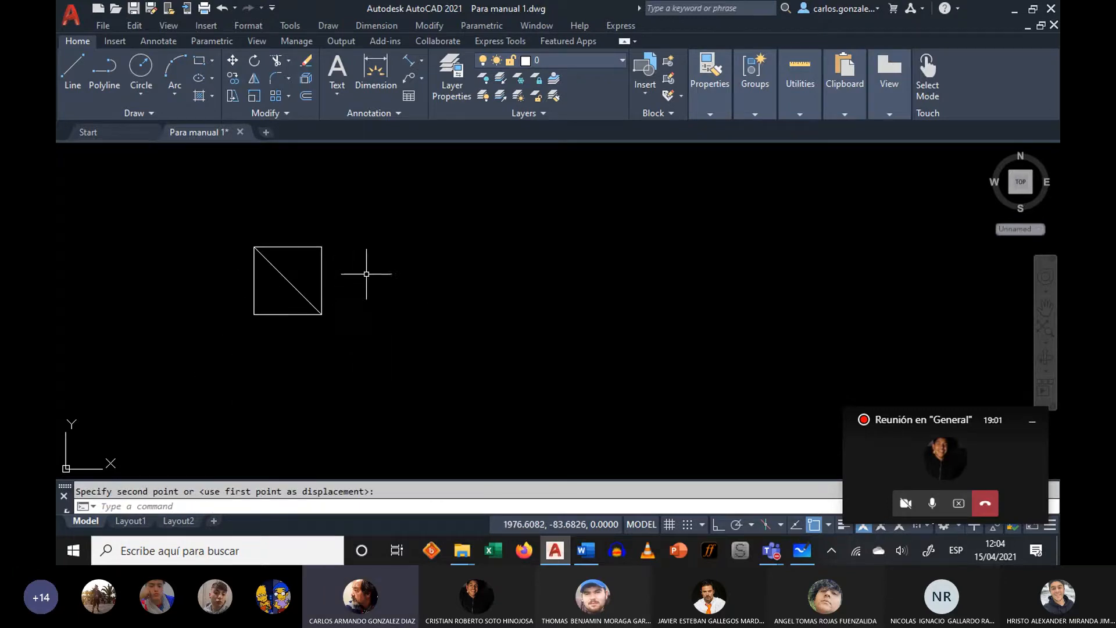
mouse_move(317, 376)
middle_down()
mouse_move(334, 354)
mouse_move(314, 335)
mouse_move(328, 286)
middle_up()
scroll(319, 368, down, 2)
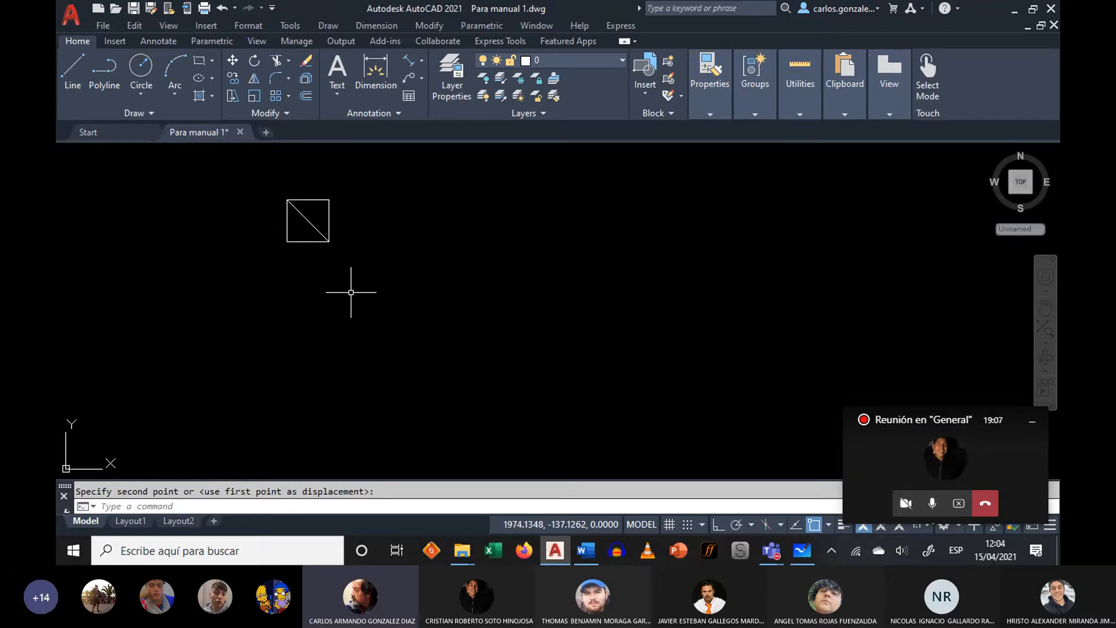
middle_drag(354, 294, 327, 289)
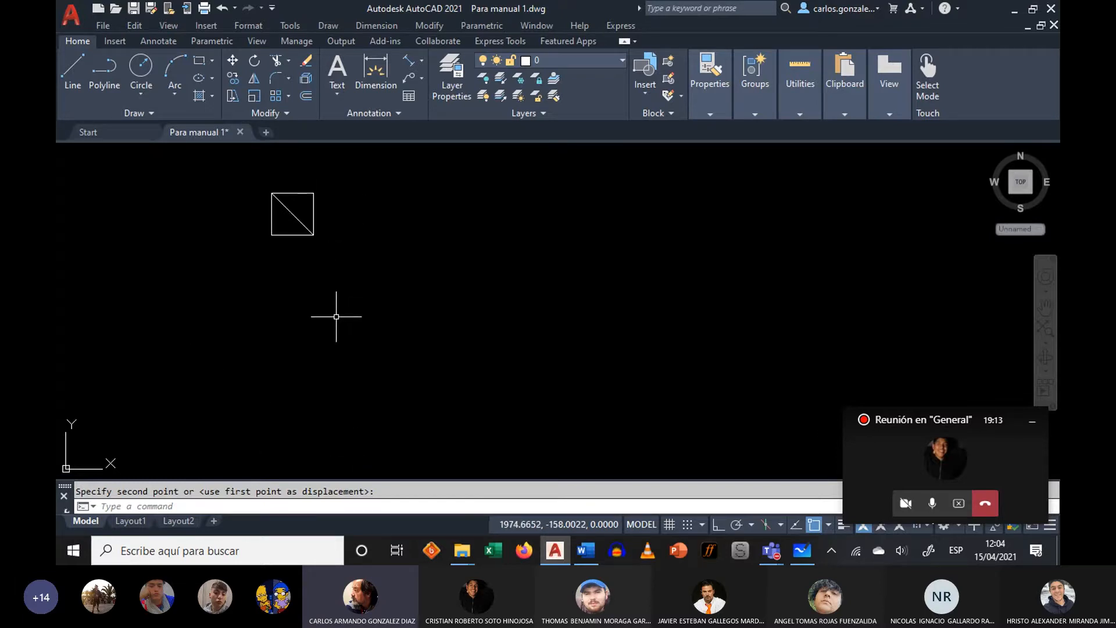
scroll(334, 326, down, 2)
middle_drag(338, 351, 317, 331)
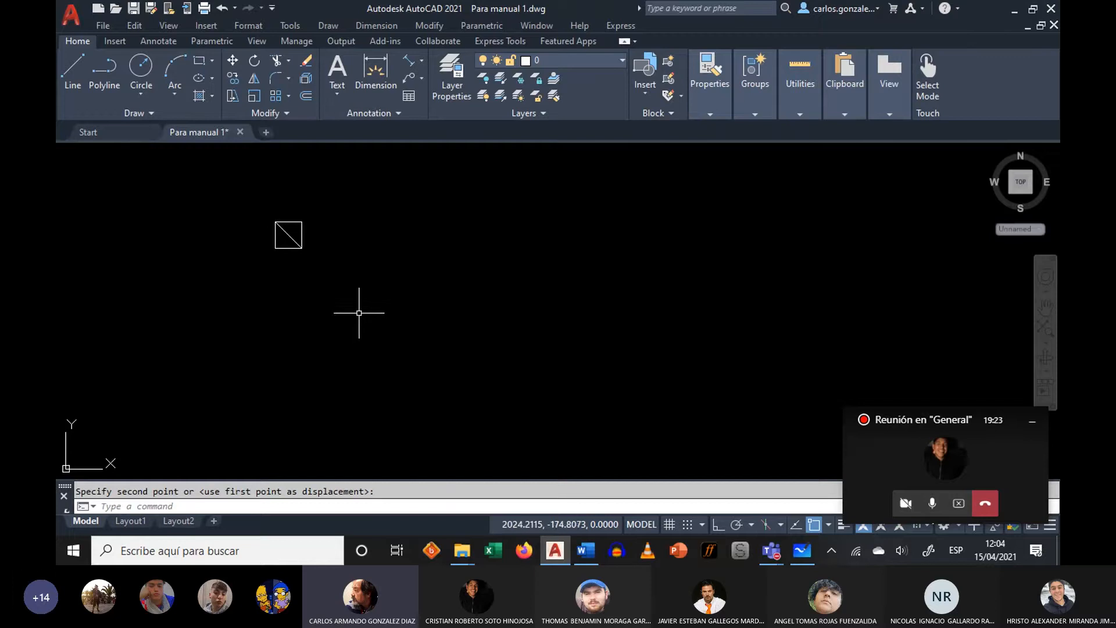
middle_drag(326, 214, 328, 225)
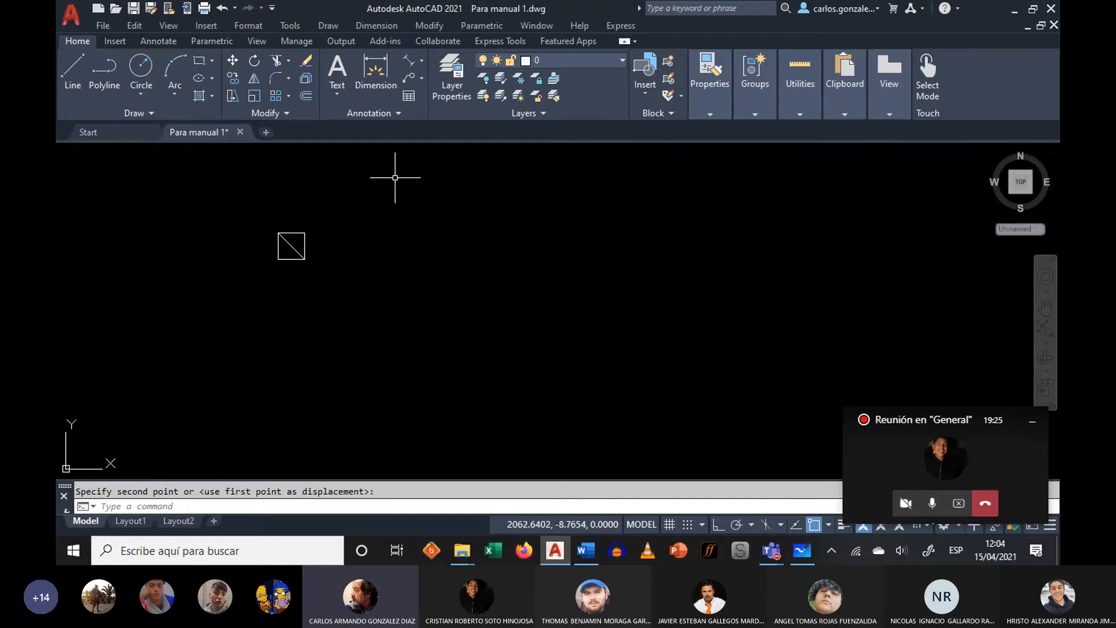
- Create a polar array of the square and its diagonal around a center point below and to the right of the square
click(289, 96)
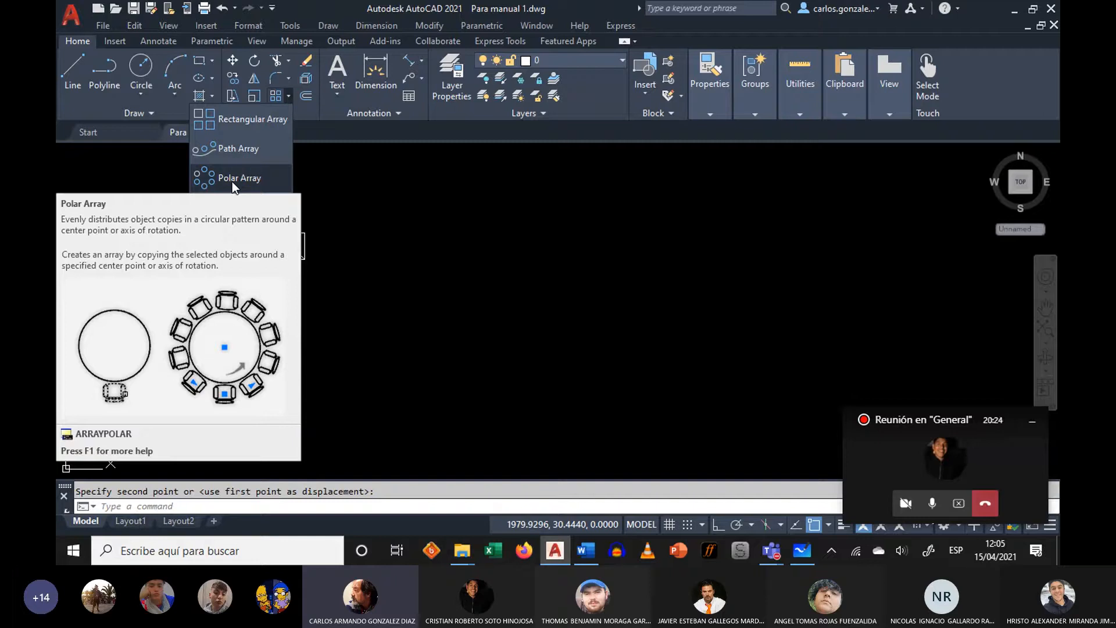
click(232, 178)
mouse_move(383, 268)
middle_down()
mouse_move(382, 236)
mouse_move(396, 247)
mouse_move(400, 224)
middle_up()
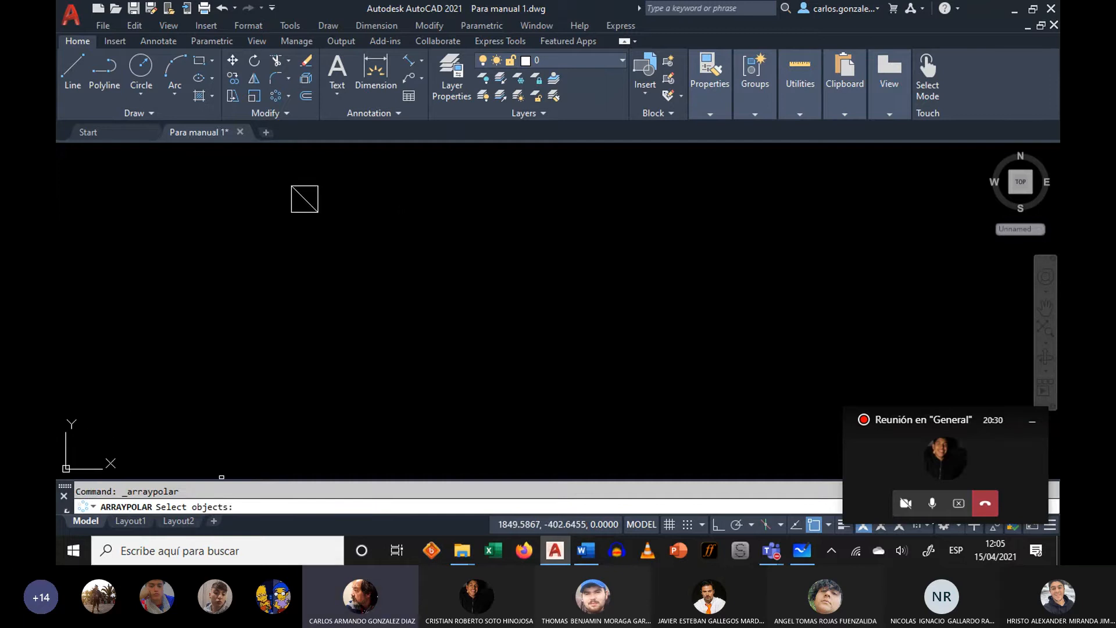
click(327, 176)
click(262, 237)
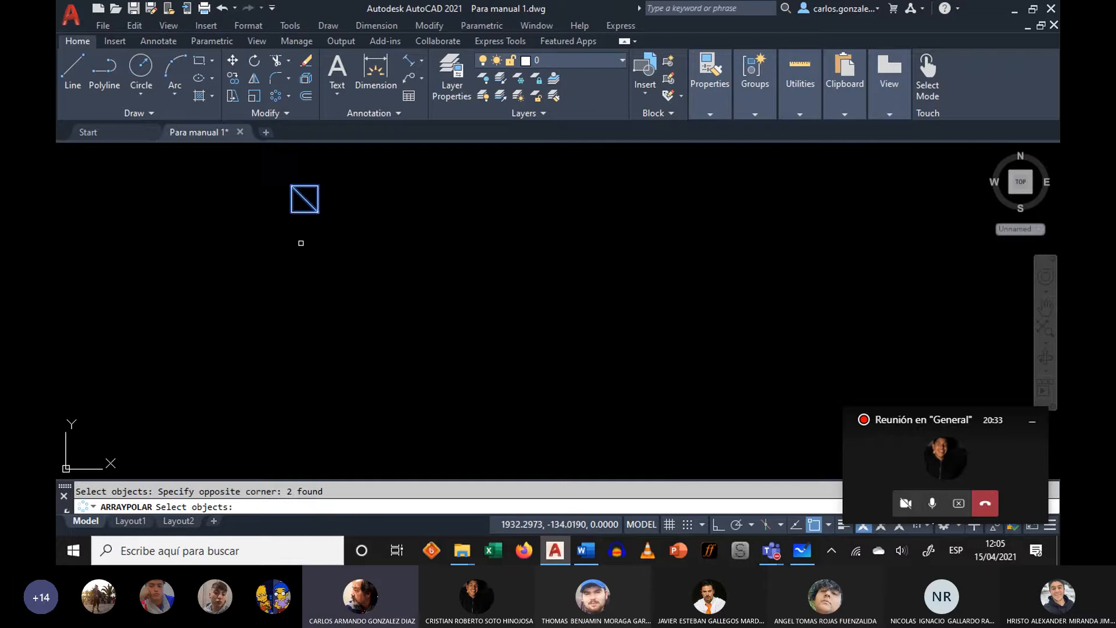
middle_drag(336, 259, 318, 284)
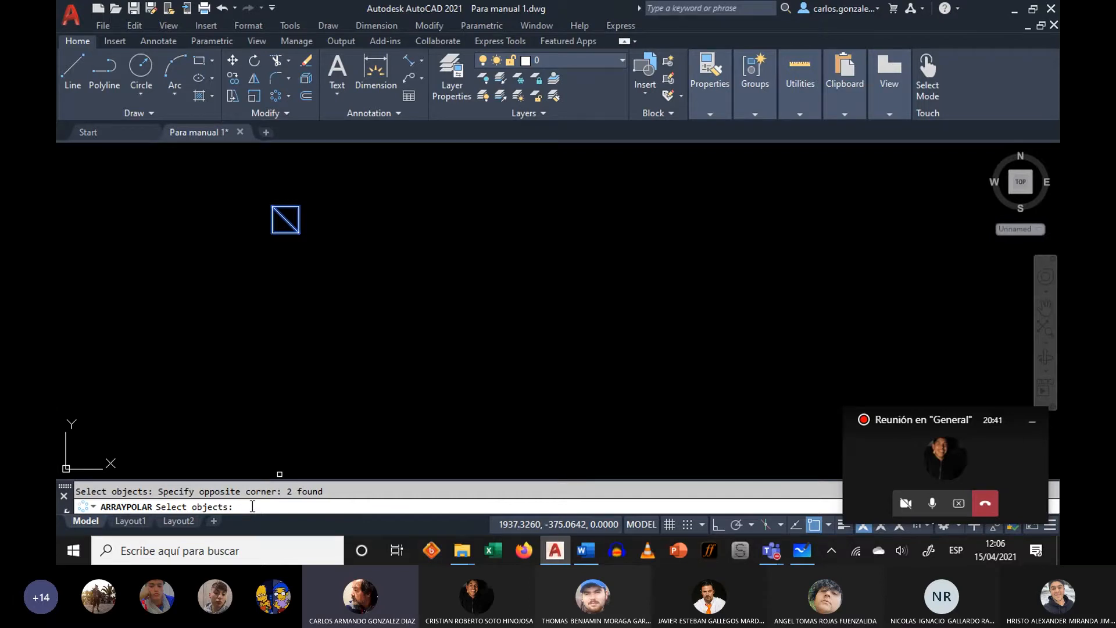
key(Return)
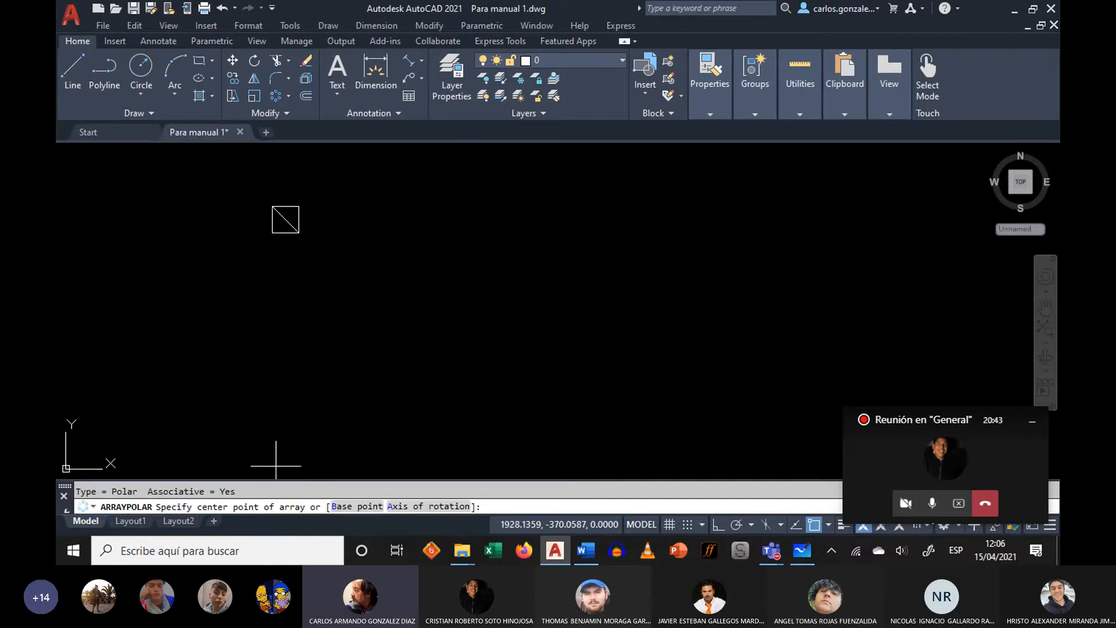
middle_drag(363, 376, 361, 366)
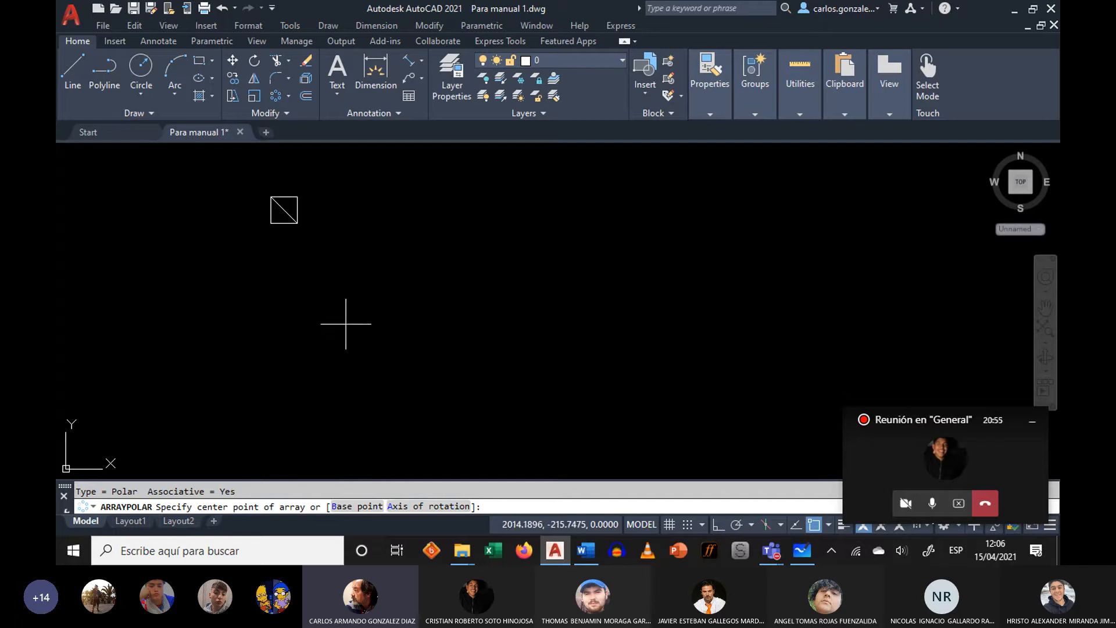
click(346, 324)
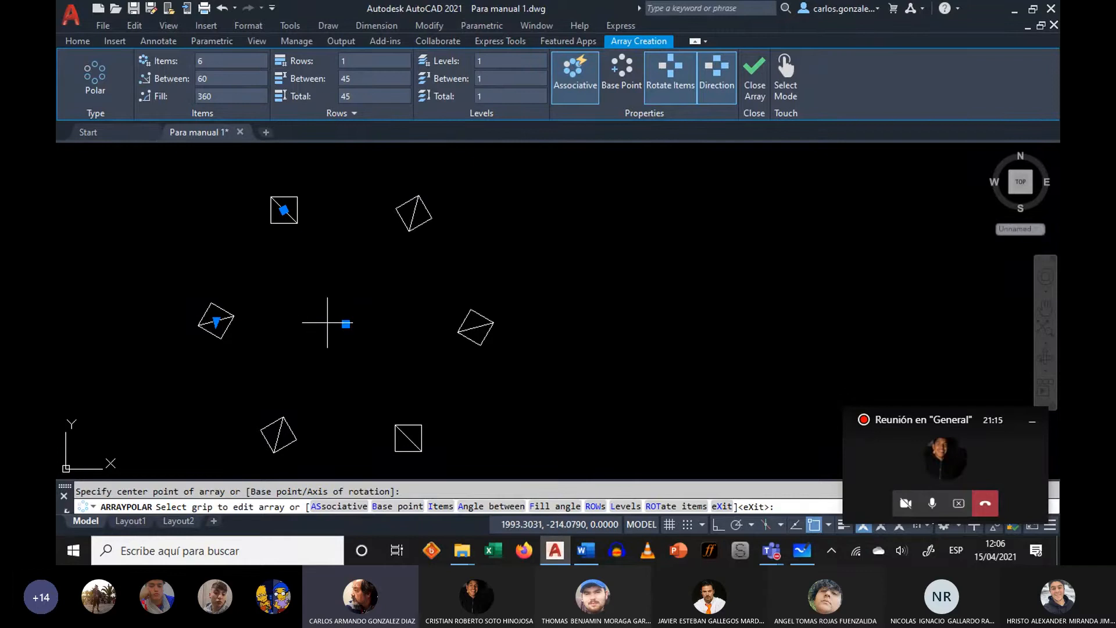
- Relocate the polar array by its center grip, up and to the right of the original square
click(346, 324)
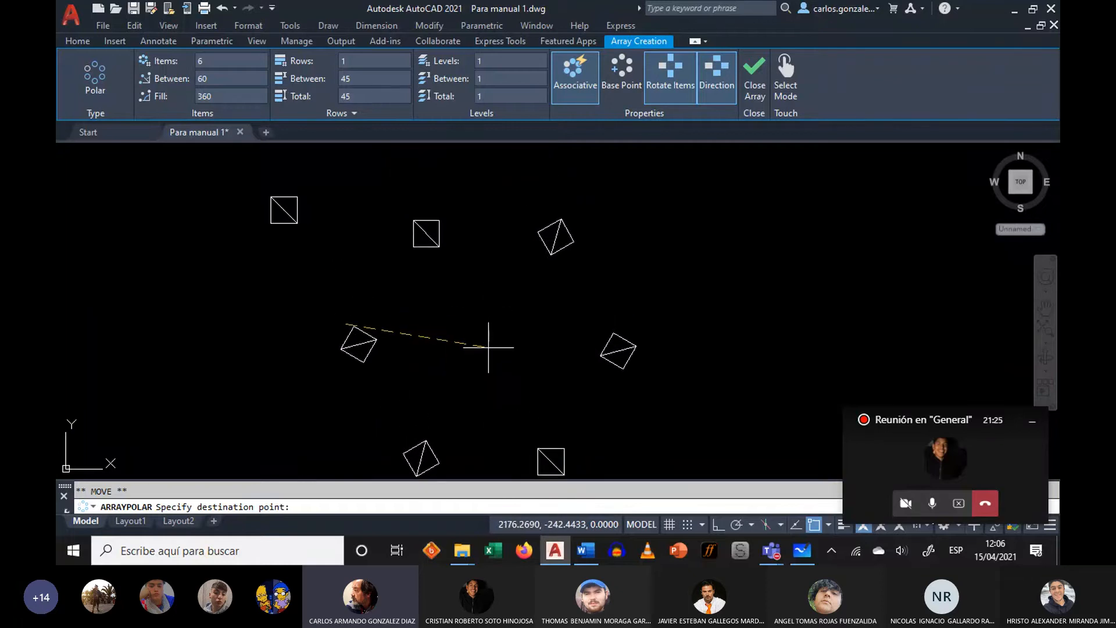
click(502, 273)
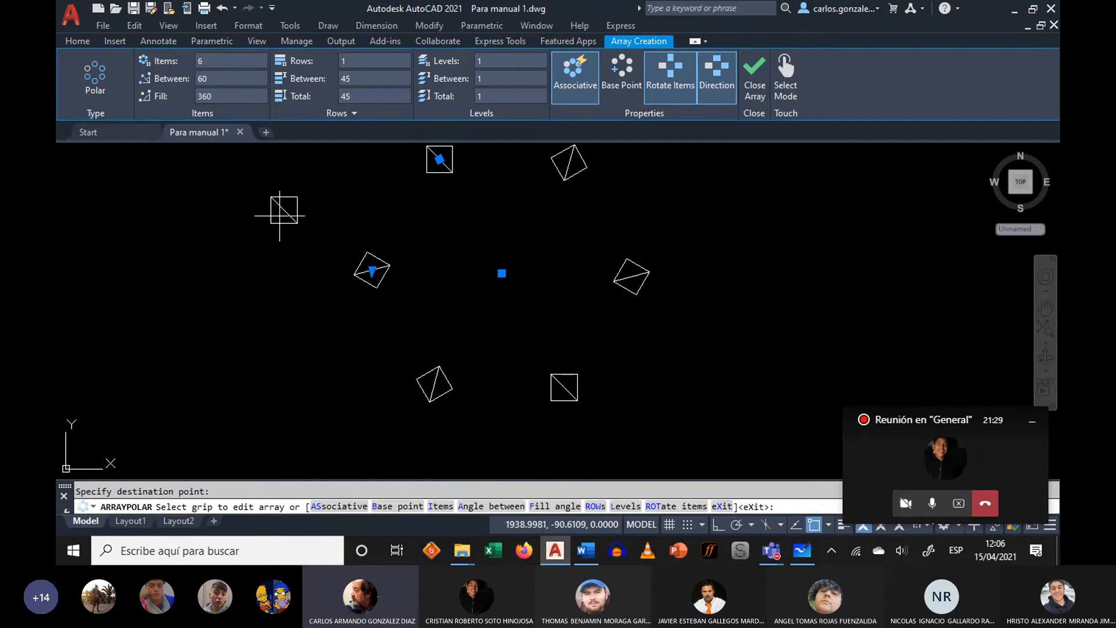
middle_drag(273, 279, 172, 324)
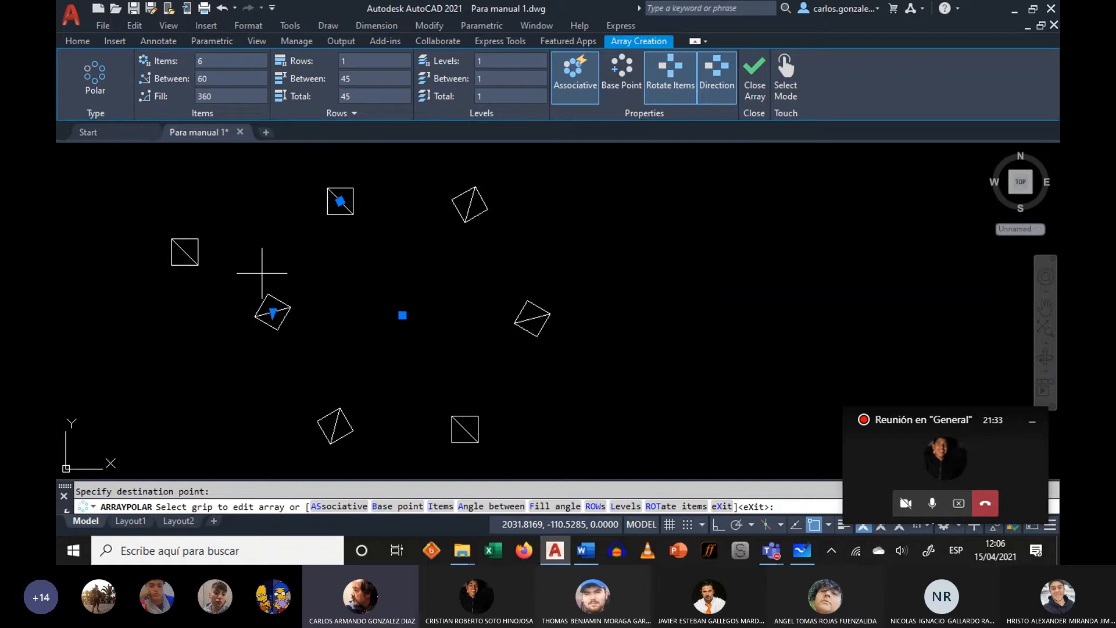
middle_drag(386, 269, 419, 282)
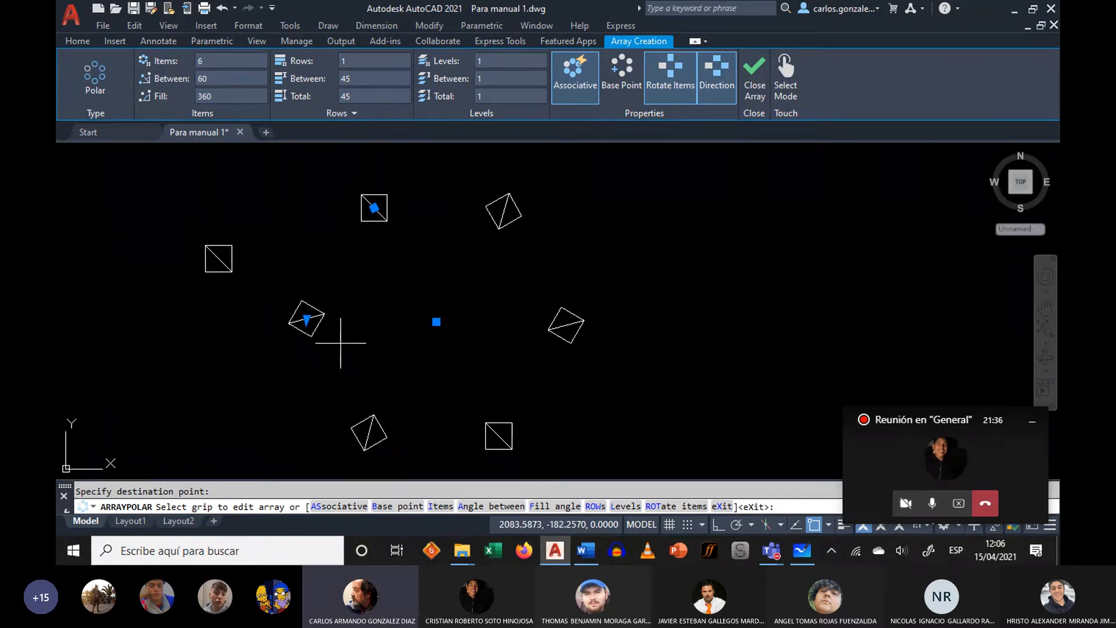
- Try adjusting the angle between items with its grip, and stretch the polar array's radius slightly outward
click(306, 319)
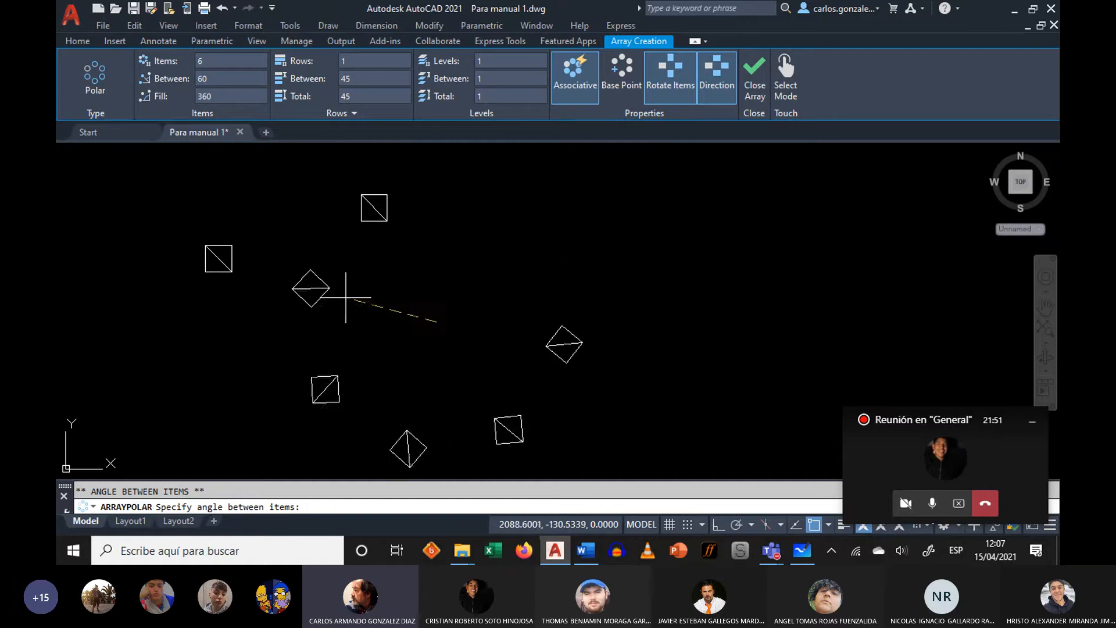
key(Escape)
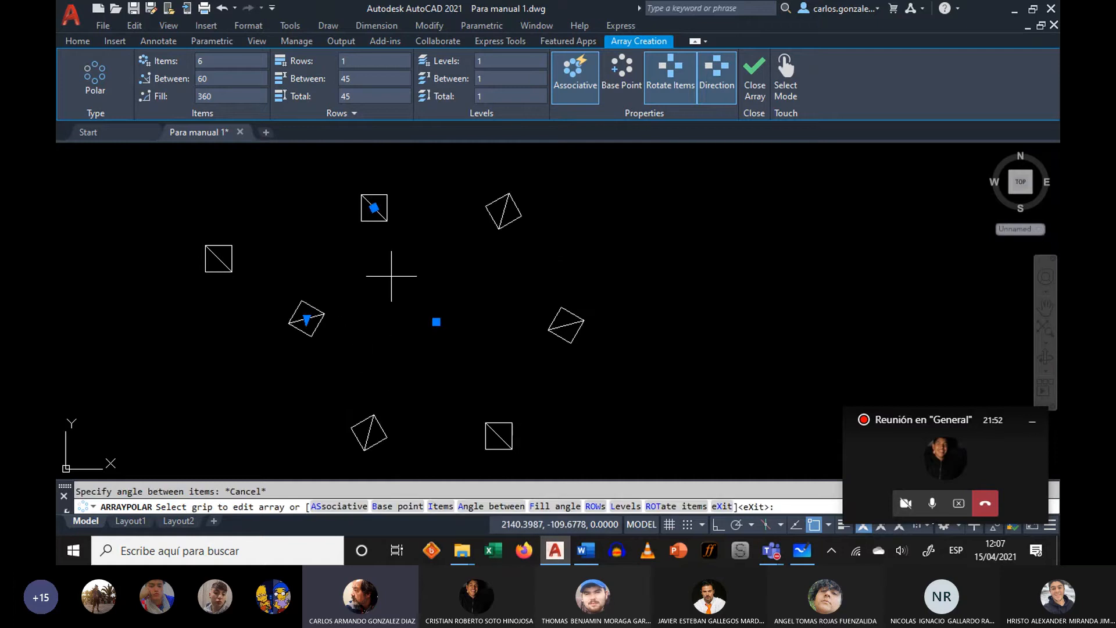
click(374, 207)
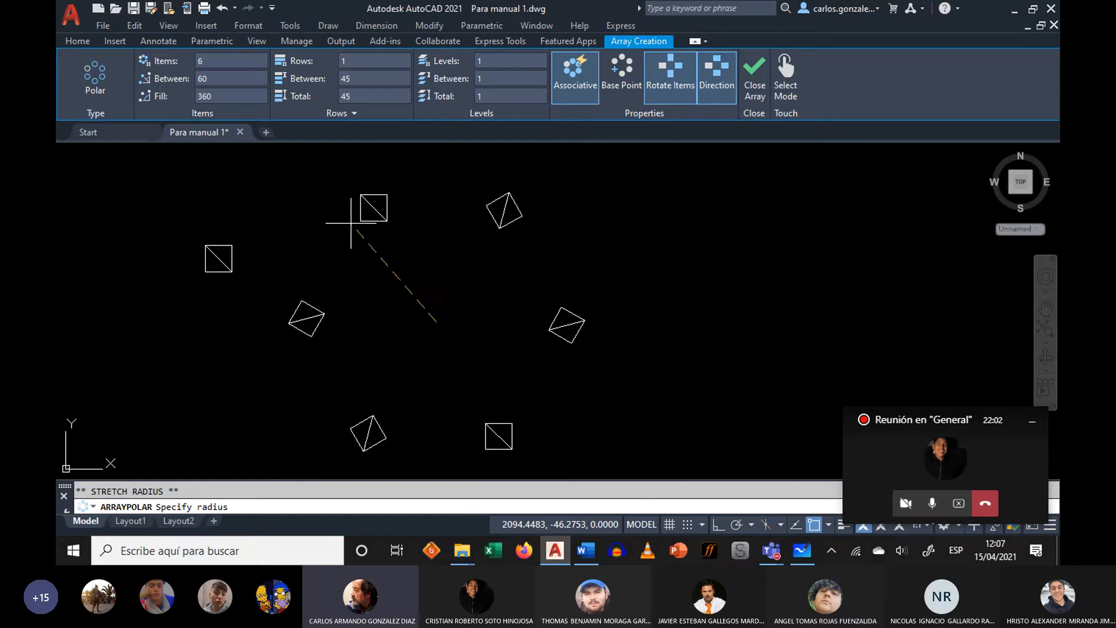
click(349, 213)
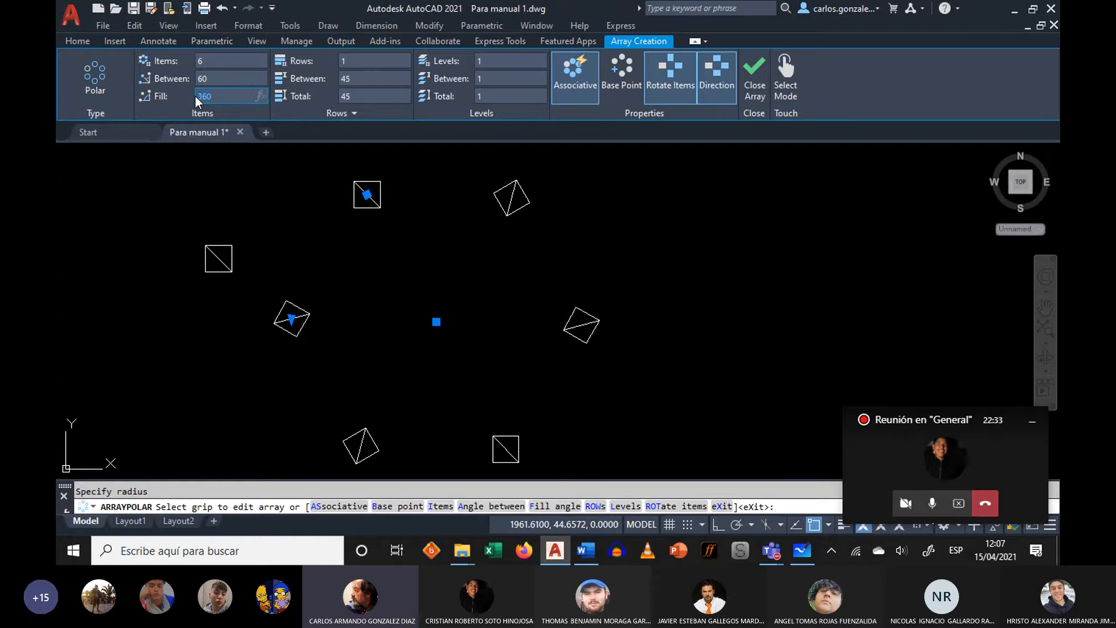
- Set the polar array's fill angle to 180 degrees and return it to 360 degrees
text(180)
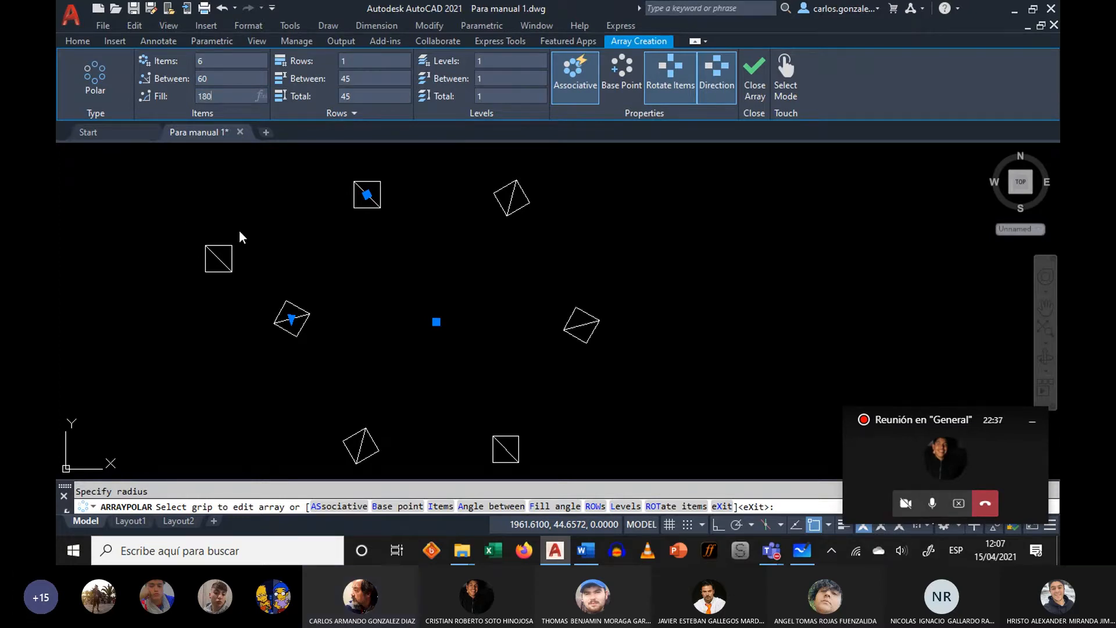
key(Return)
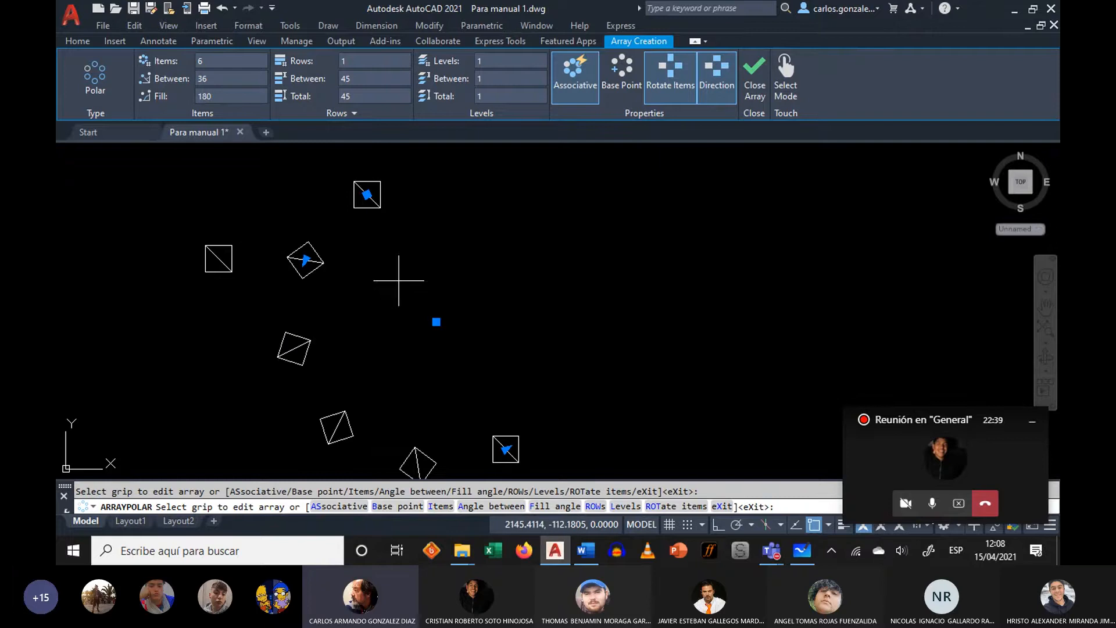
middle_drag(469, 294, 471, 259)
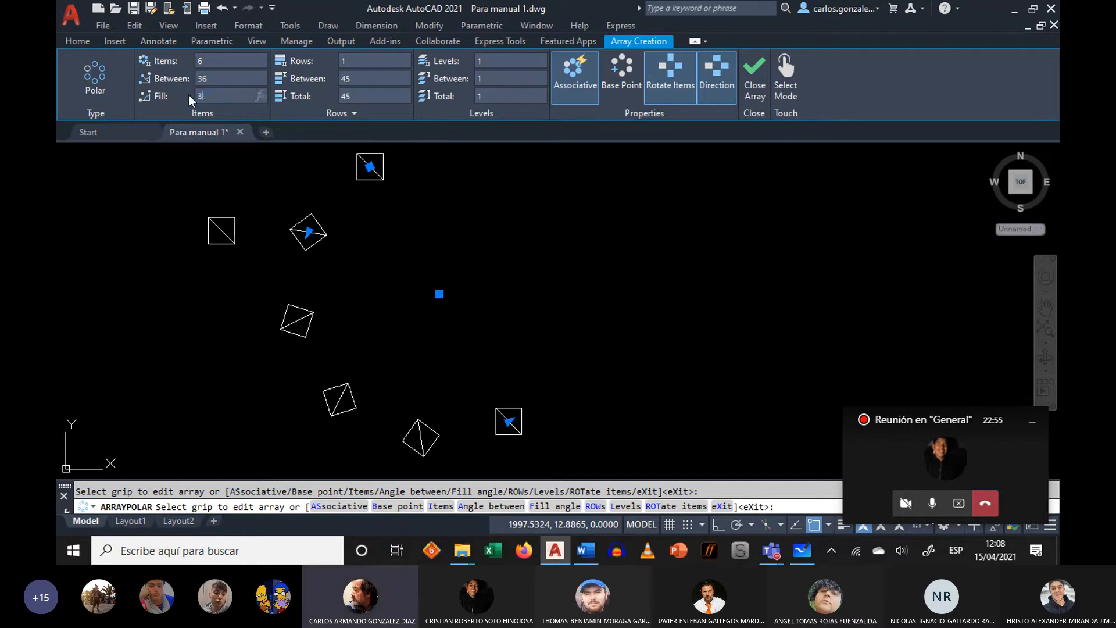
key(Return)
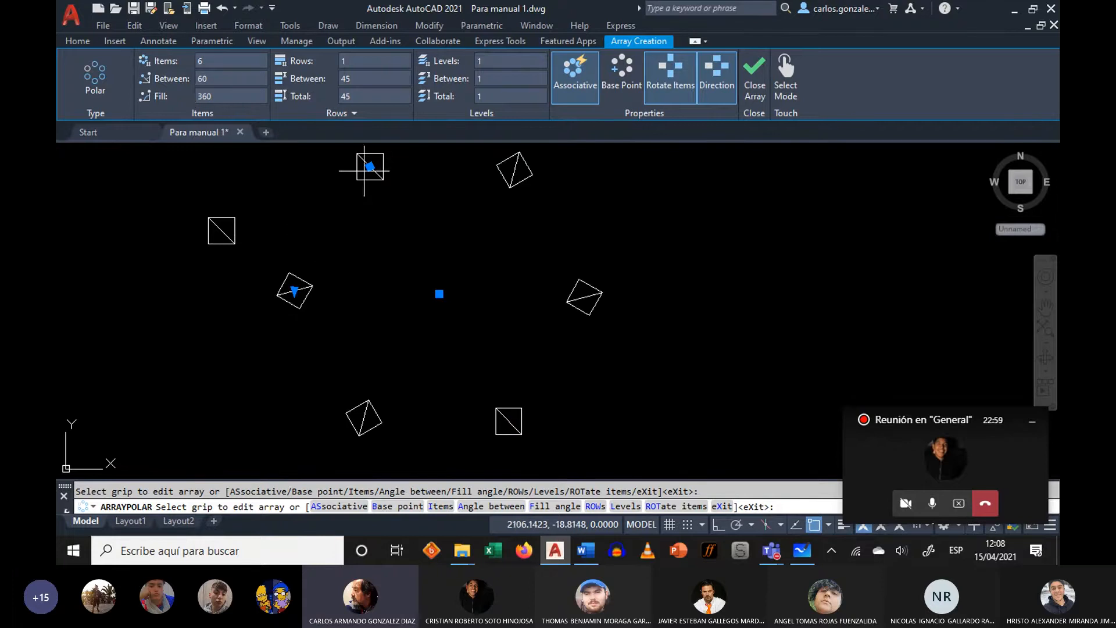
- Set the polar array's item count to 11 and finish creating the array
middle_drag(438, 248, 468, 266)
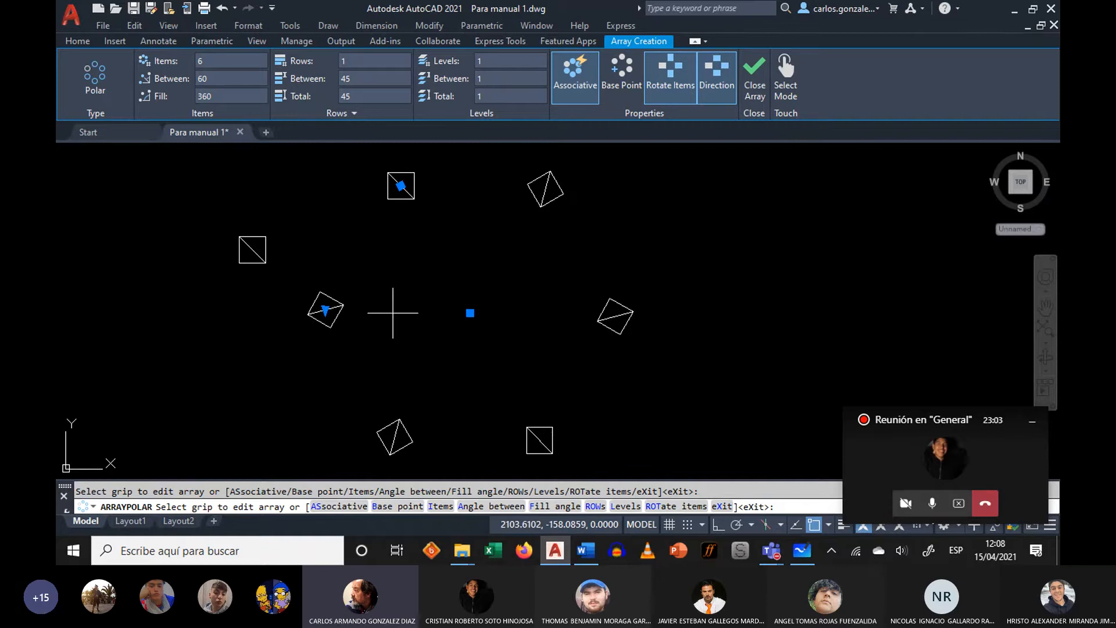
click(206, 62)
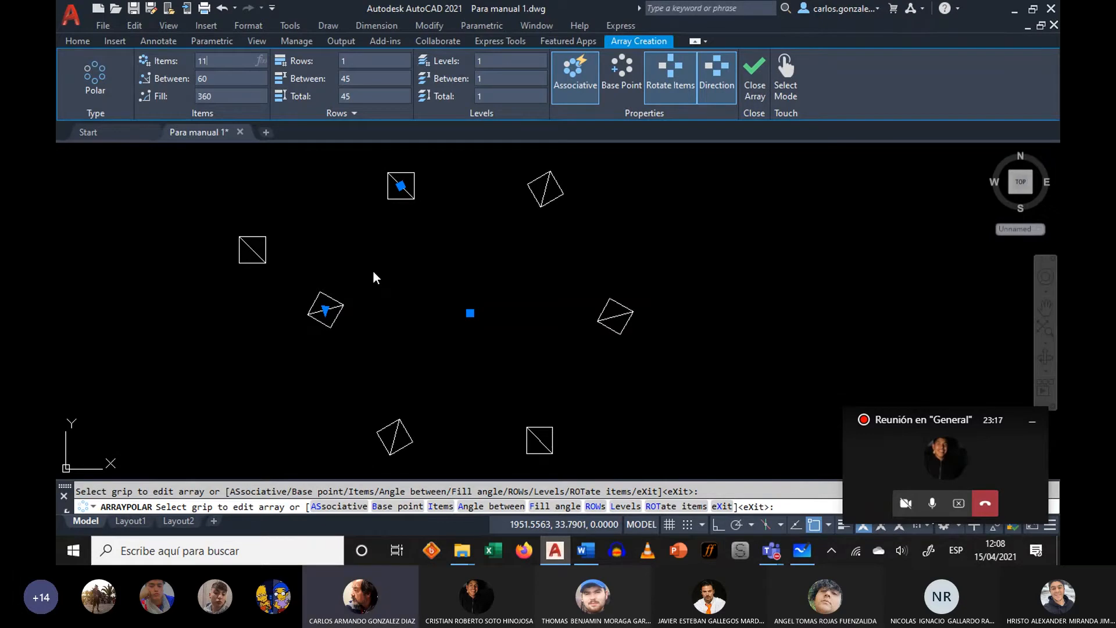
key(Return)
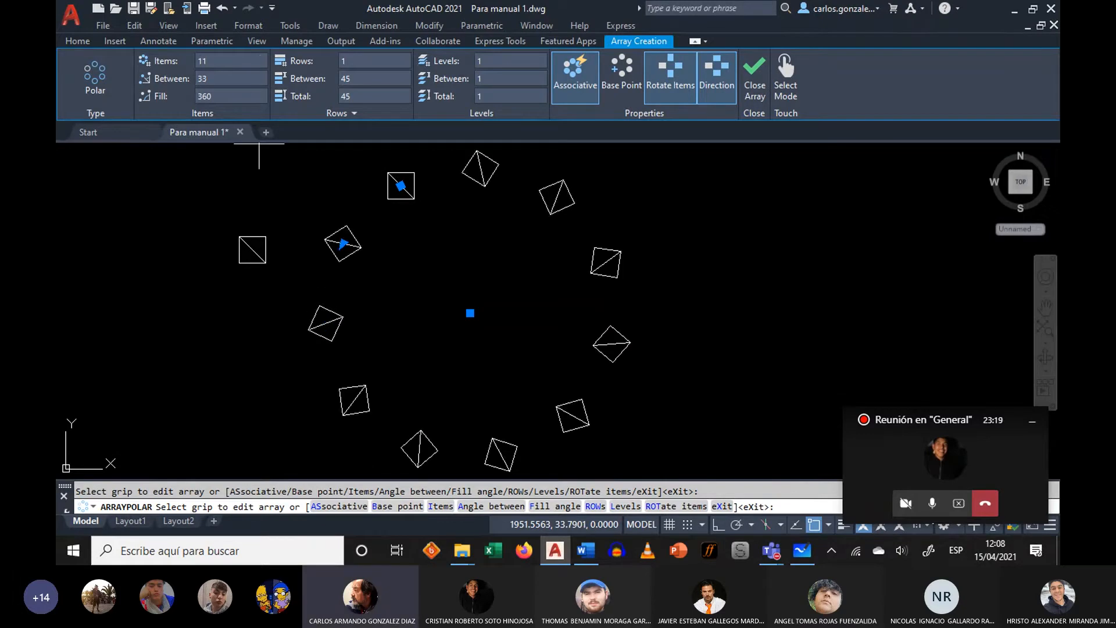
middle_drag(478, 223, 450, 209)
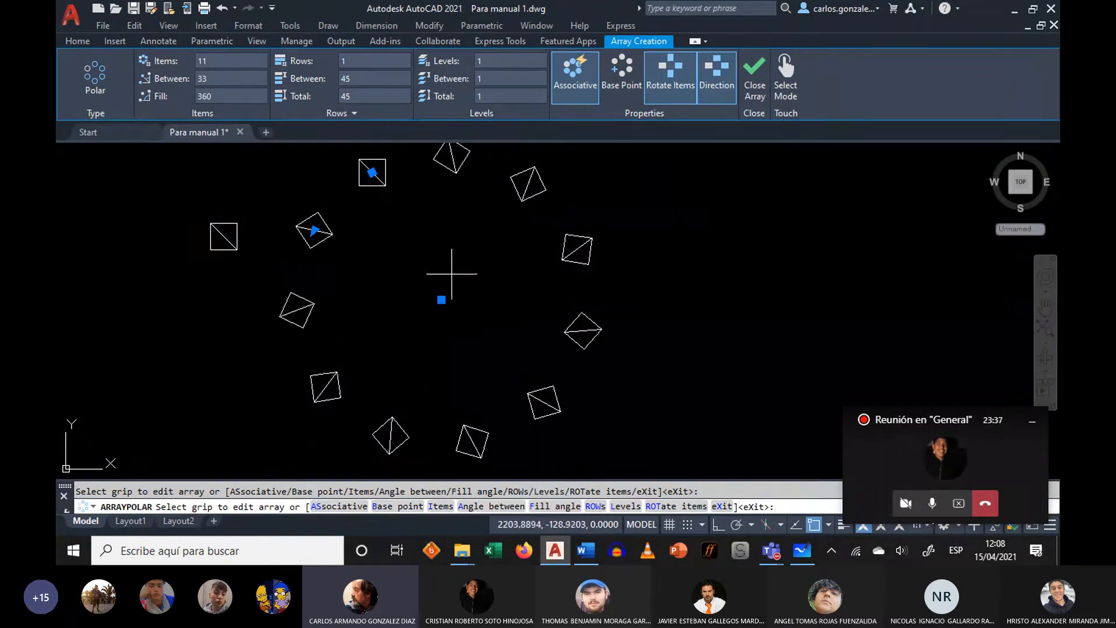
middle_drag(471, 322, 466, 325)
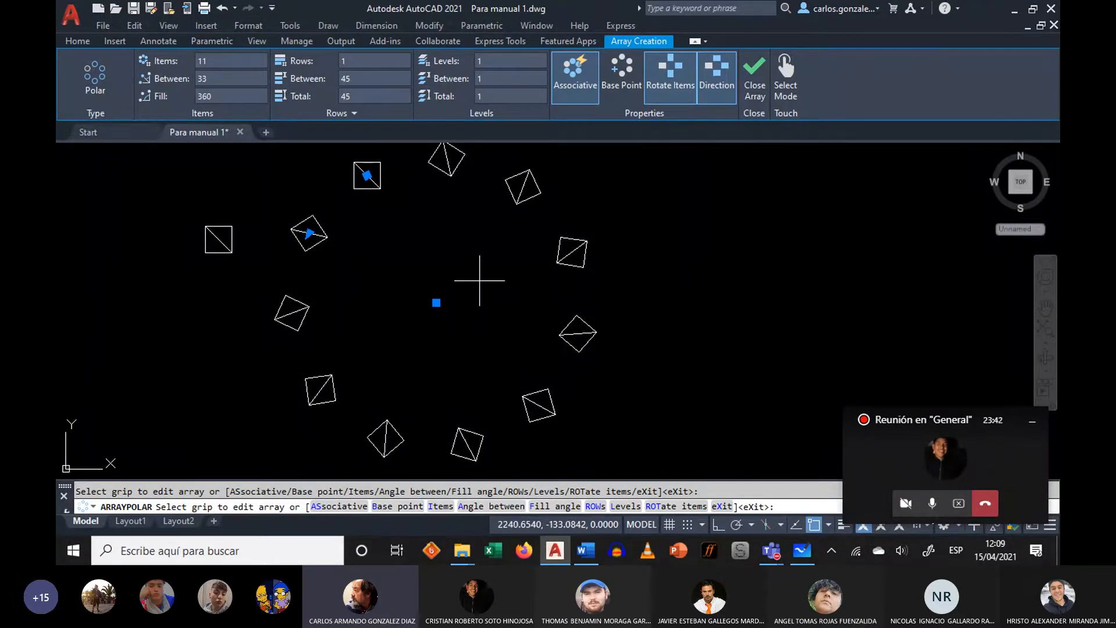
key(Return)
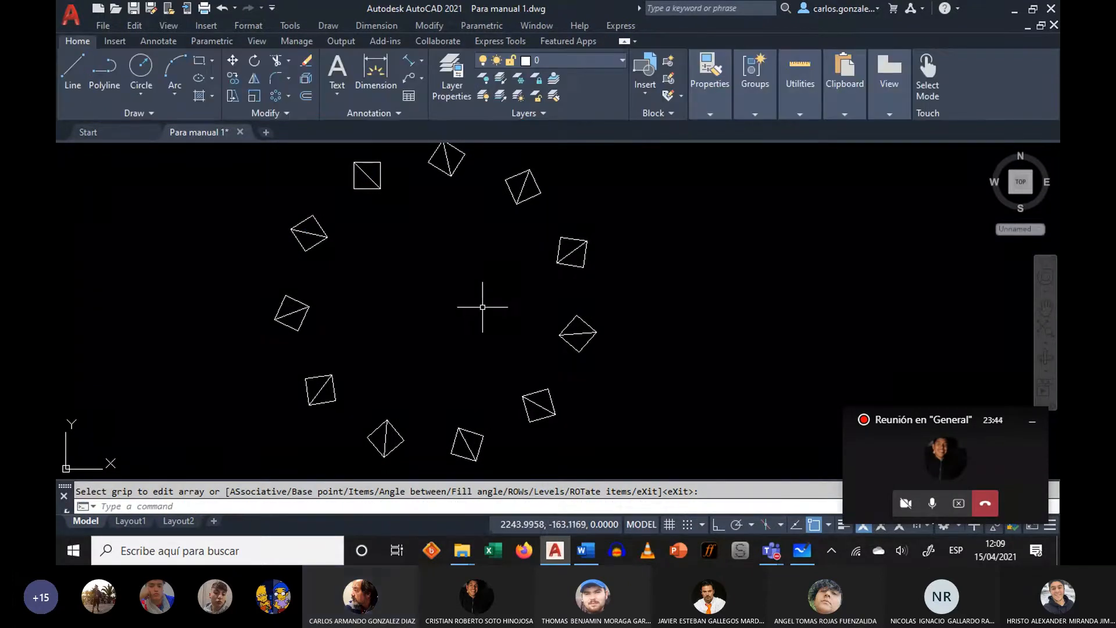
- Select the finished polar array to inspect it as a single object, and deselect it
click(588, 247)
middle_drag(655, 232, 651, 247)
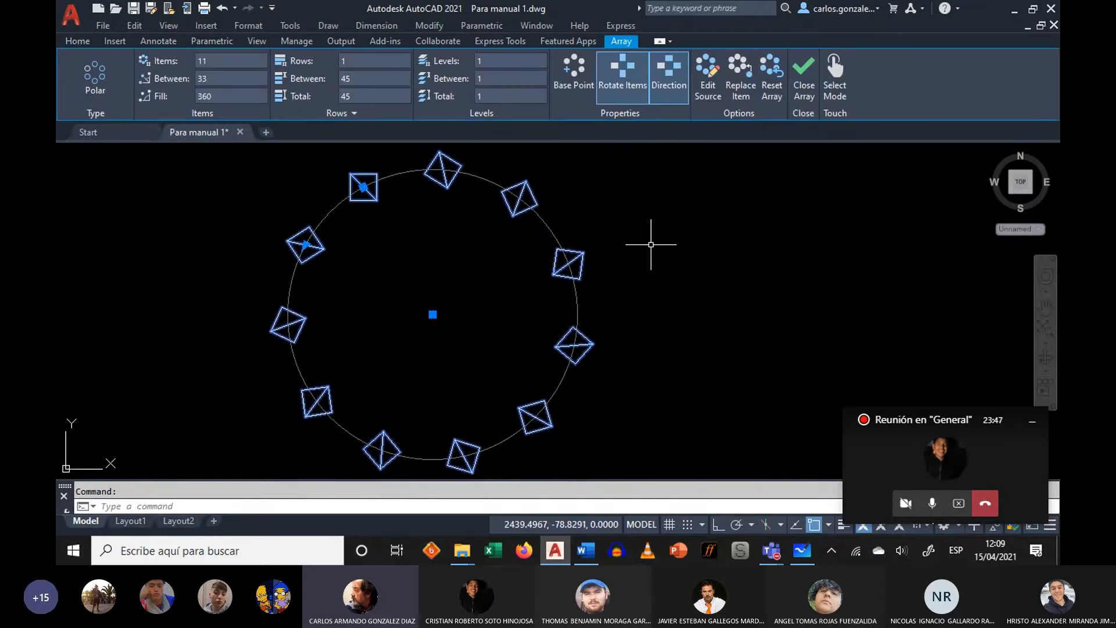
key(Escape)
middle_drag(618, 246, 590, 252)
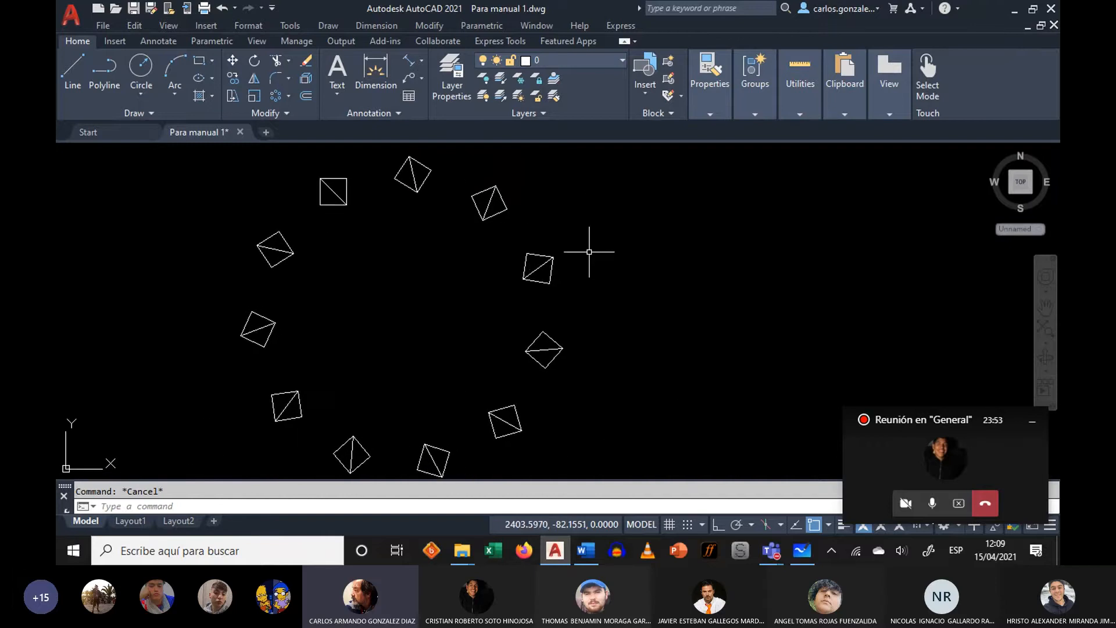
- Draw two connected line segments, a long one diagonally across the polar array and a shorter one back through a square on its right side
click(71, 70)
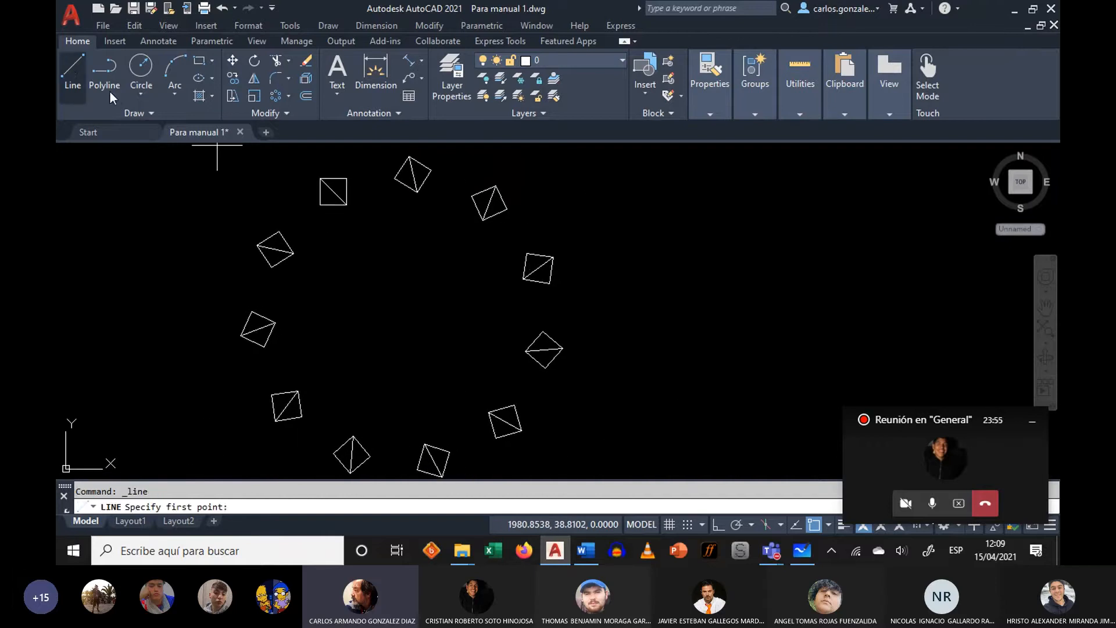
click(240, 198)
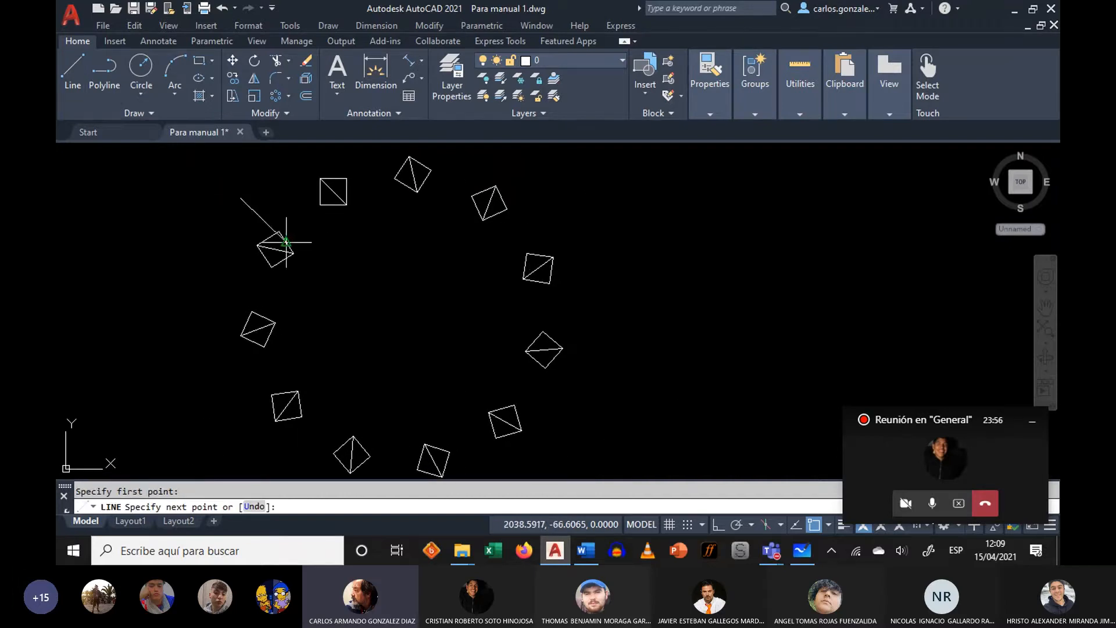
click(610, 387)
click(518, 237)
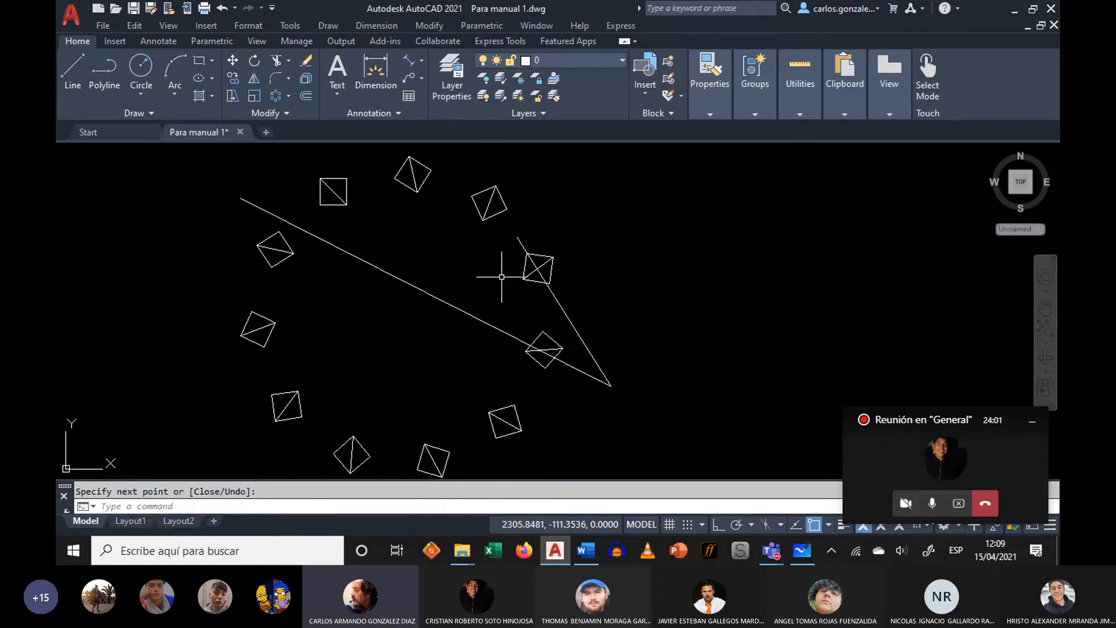
- Try to trim the edges of the associative array's square crossed by the shorter line
text(tr)
key(Return)
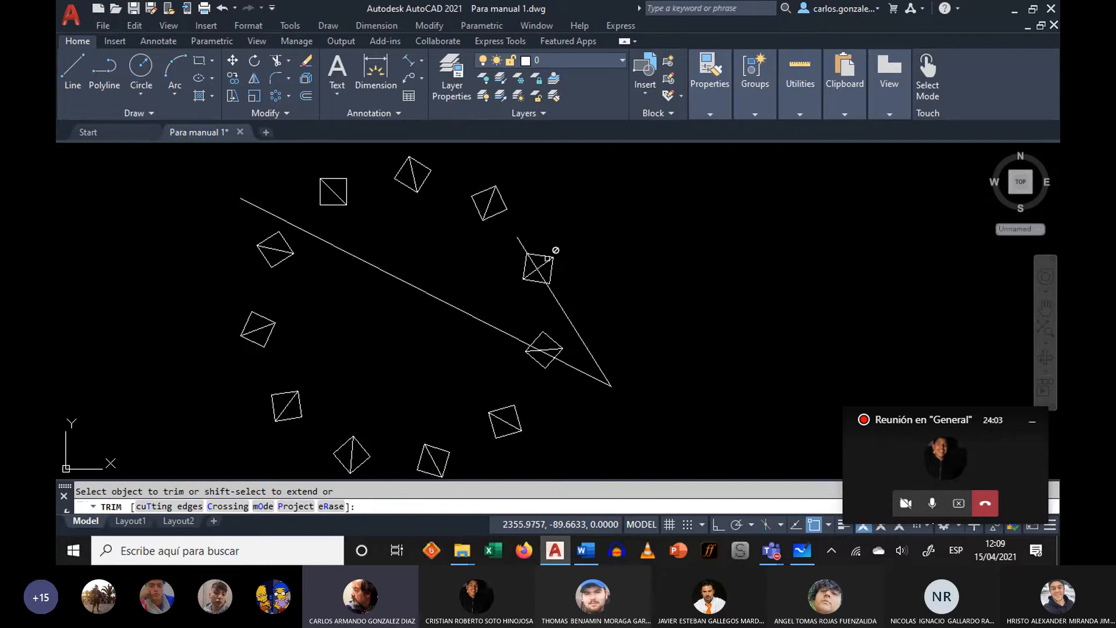
scroll(548, 246, up, 4)
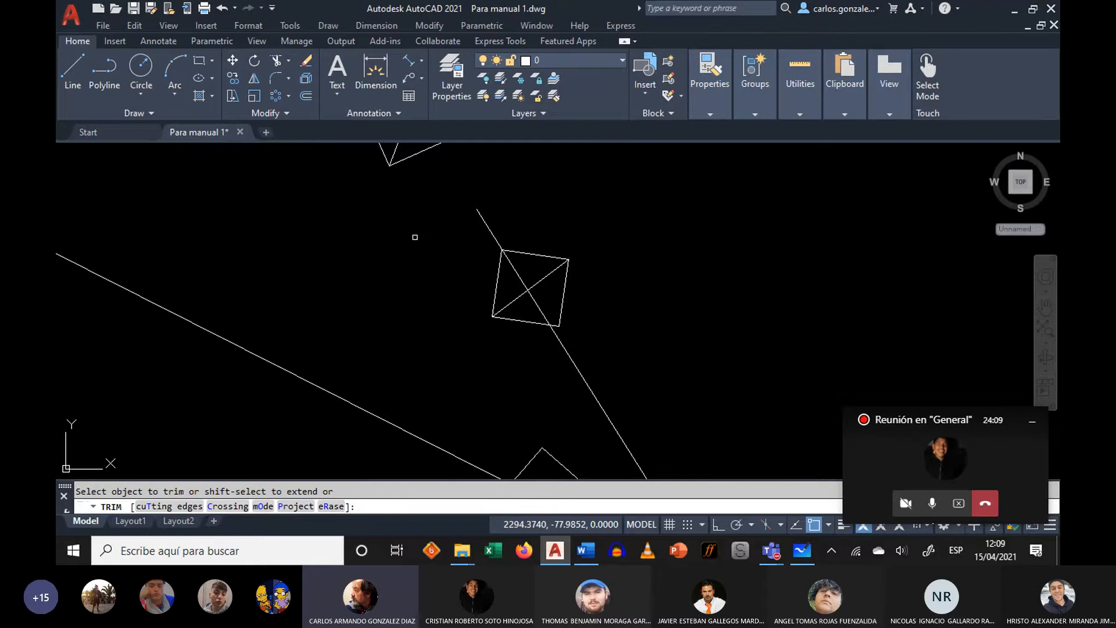
scroll(381, 254, down, 4)
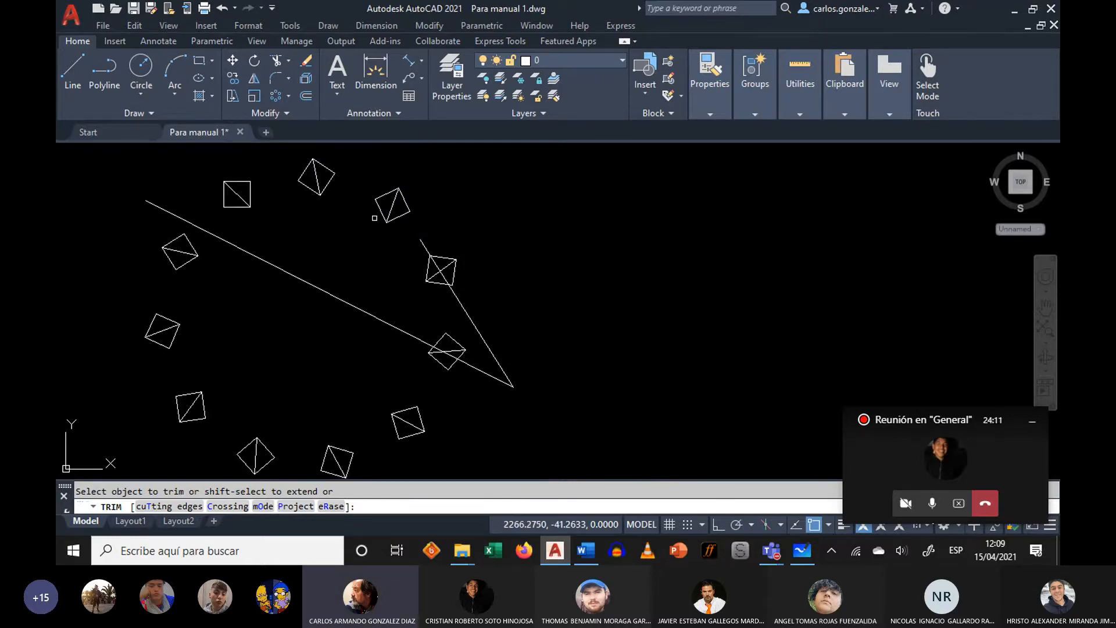
key(Escape)
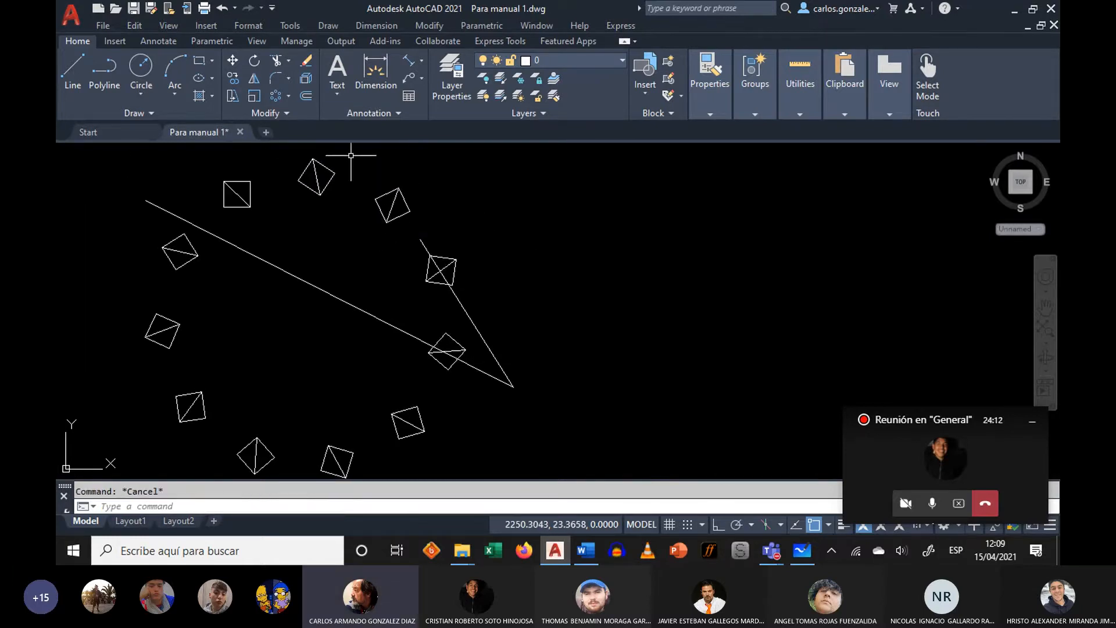
- Explode the polar array into separate objects
click(306, 80)
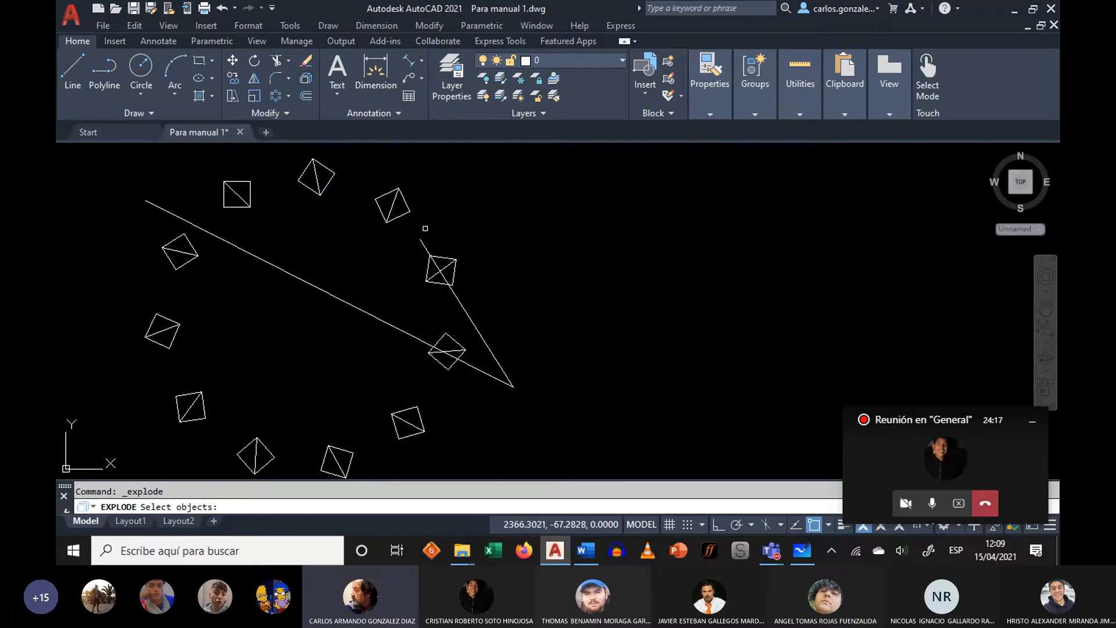
click(410, 206)
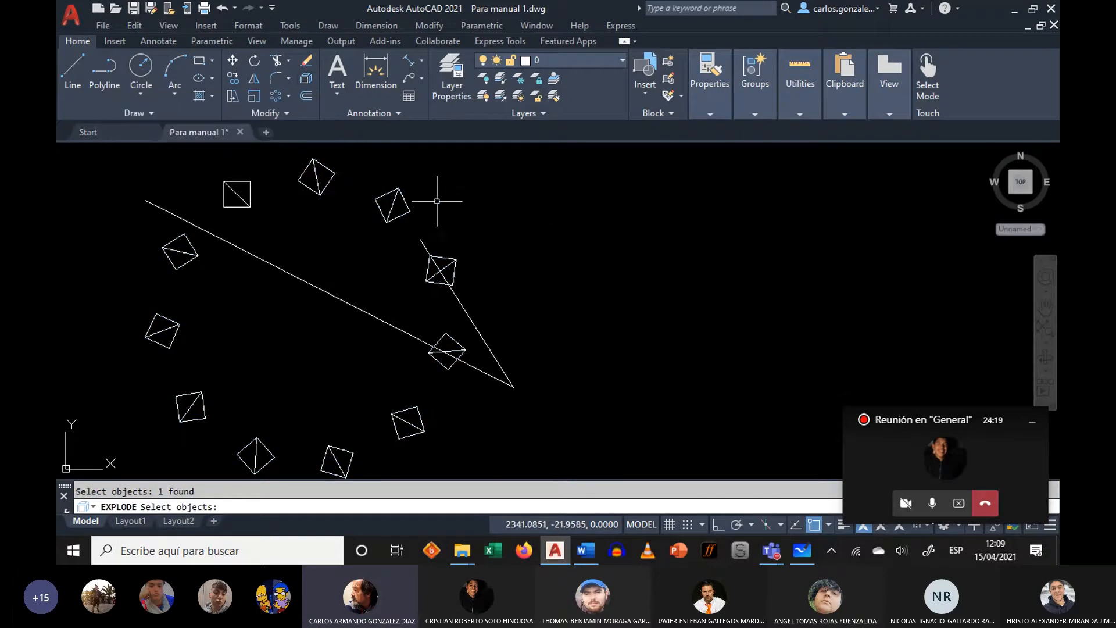
key(Return)
- Trim edge portions and part of the diagonal of the exploded square crossed by the long line, and end the Trim command
scroll(459, 232, up, 2)
middle_drag(446, 229, 448, 192)
scroll(406, 370, up, 2)
middle_drag(406, 369, 403, 296)
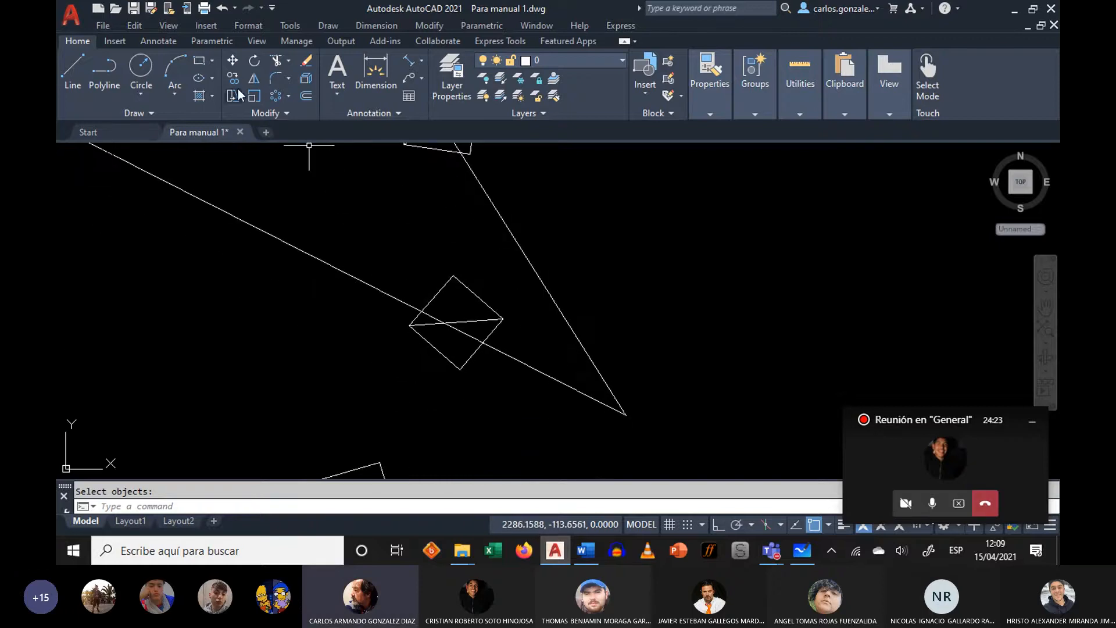
text(tr)
key(Return)
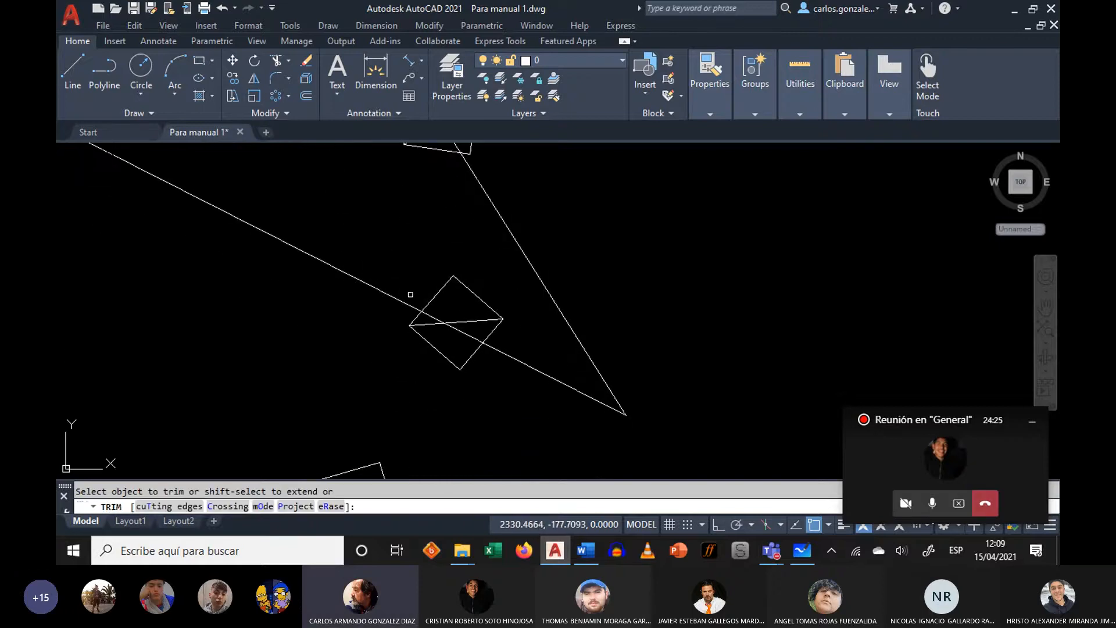
click(431, 297)
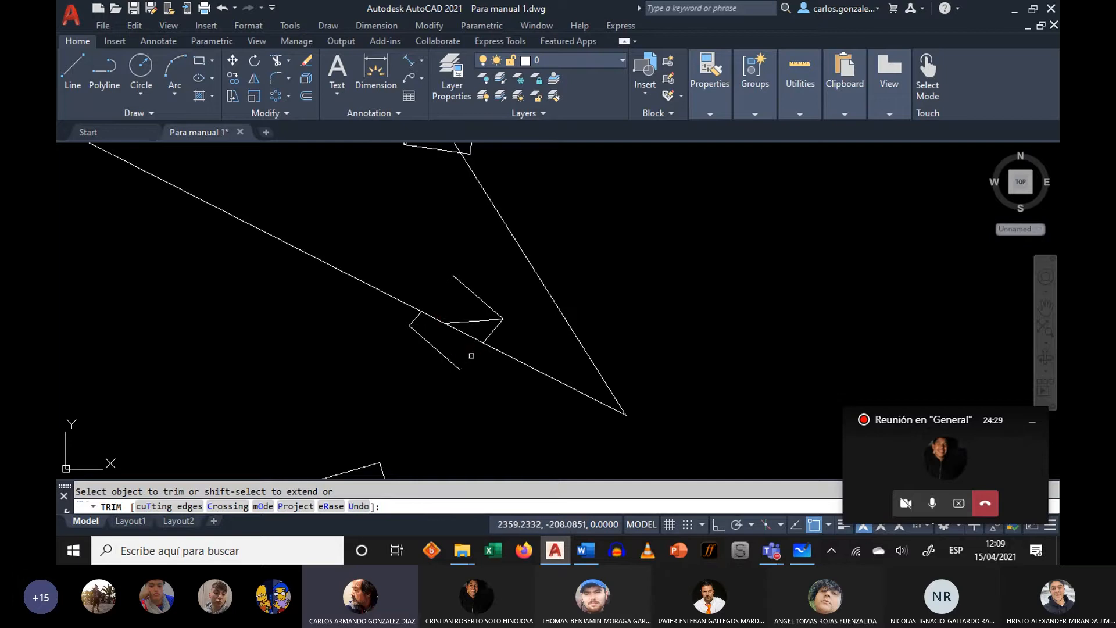
scroll(492, 294, down, 6)
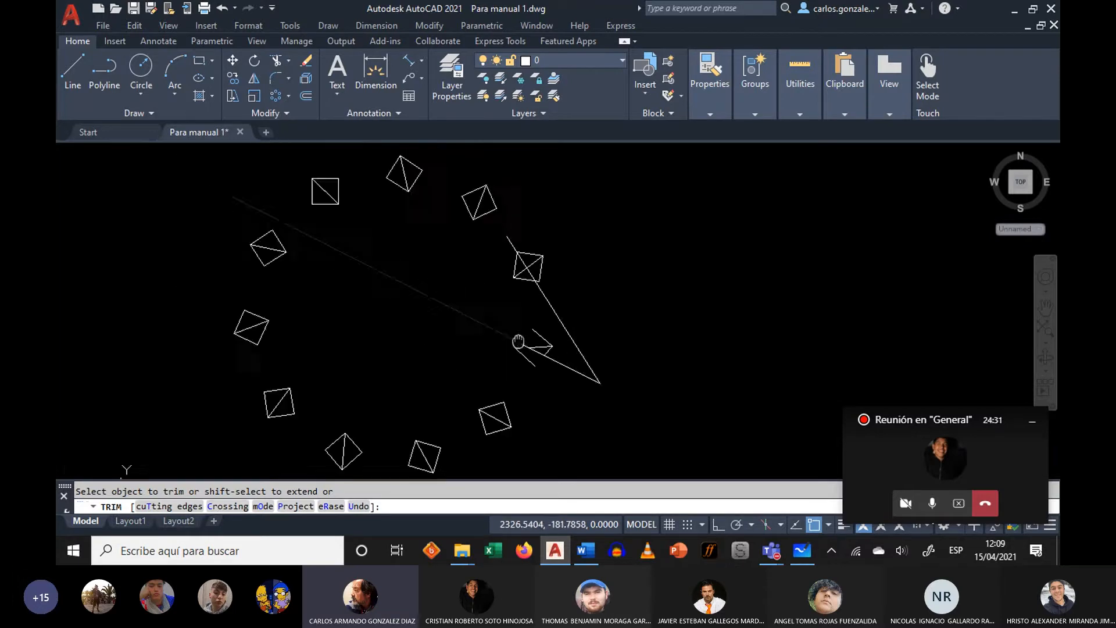
mouse_move(493, 341)
middle_down()
mouse_move(506, 304)
mouse_move(476, 298)
mouse_move(458, 268)
mouse_move(483, 225)
middle_up()
scroll(464, 262, up, 5)
right_click(458, 268)
click(526, 279)
scroll(526, 277, down, 3)
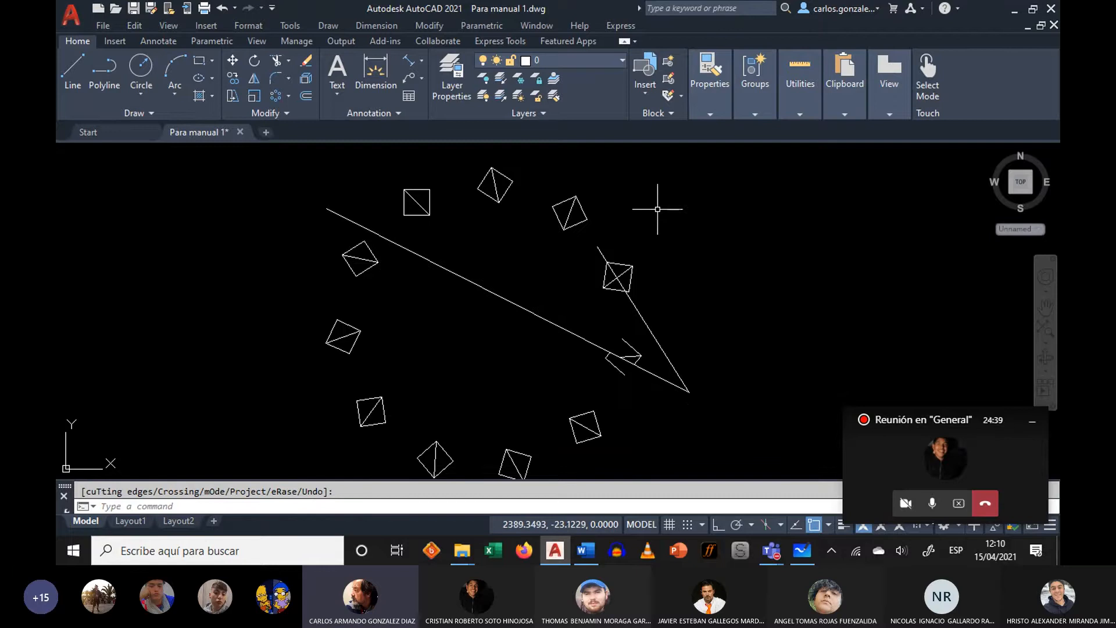
- Erase both lines and all the exploded squares except the upright one near the upper left of the ring
click(678, 208)
click(538, 448)
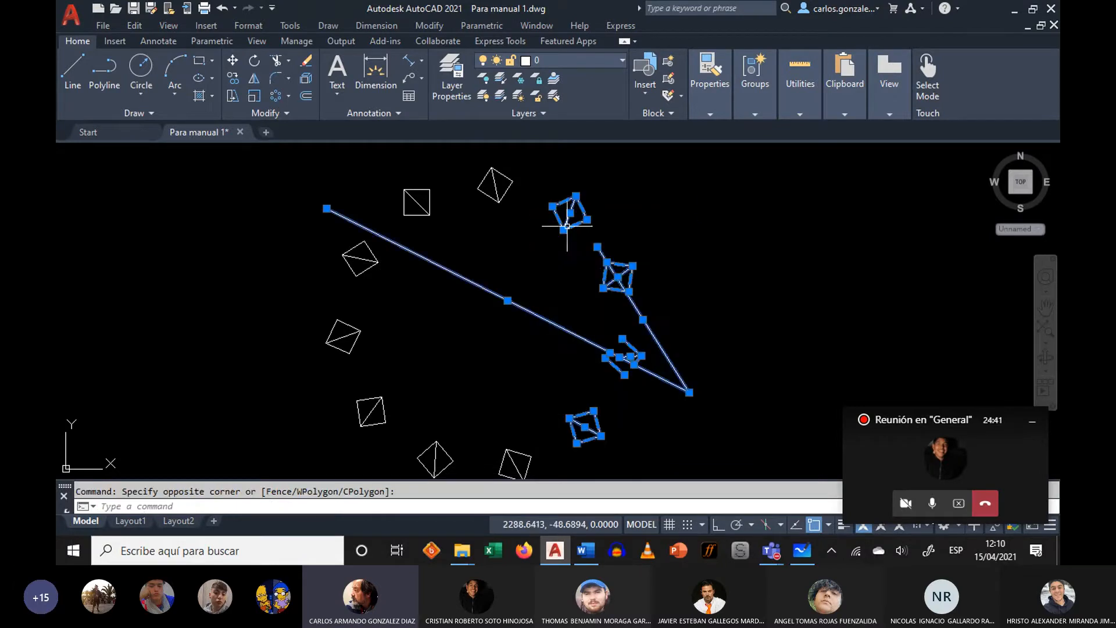
drag(567, 225, 372, 403)
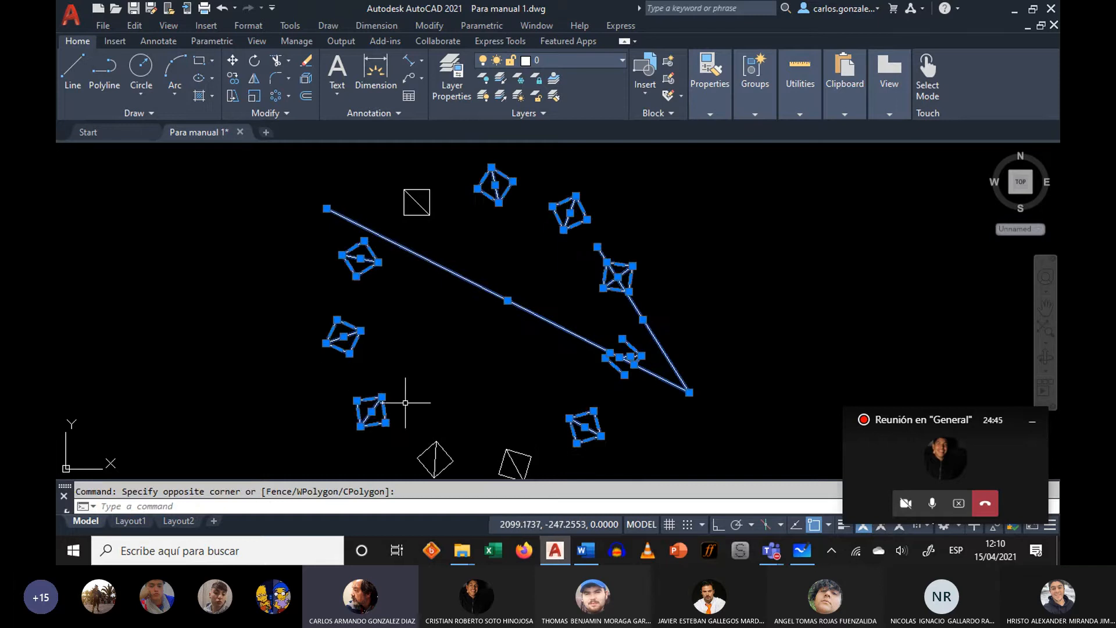
middle_drag(372, 404, 375, 299)
click(650, 289)
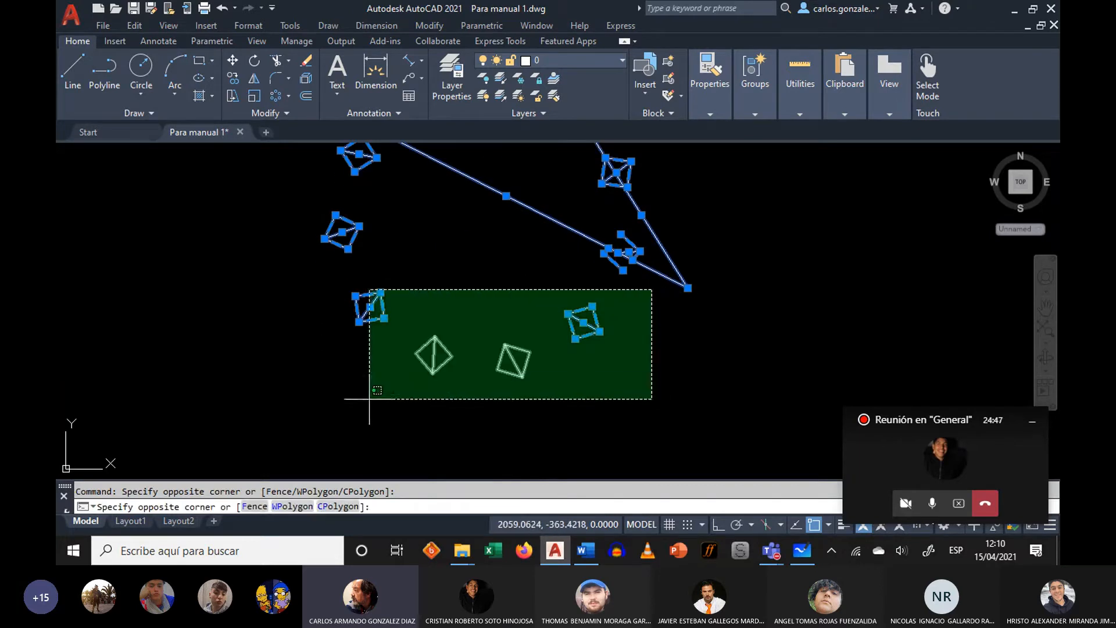
click(301, 404)
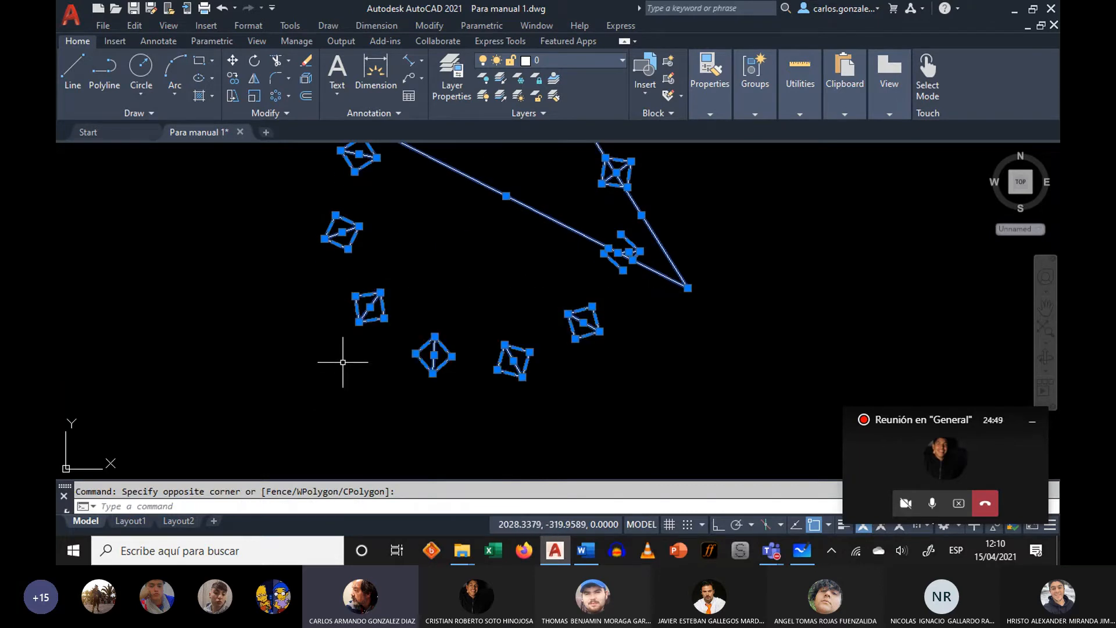
key(Delete)
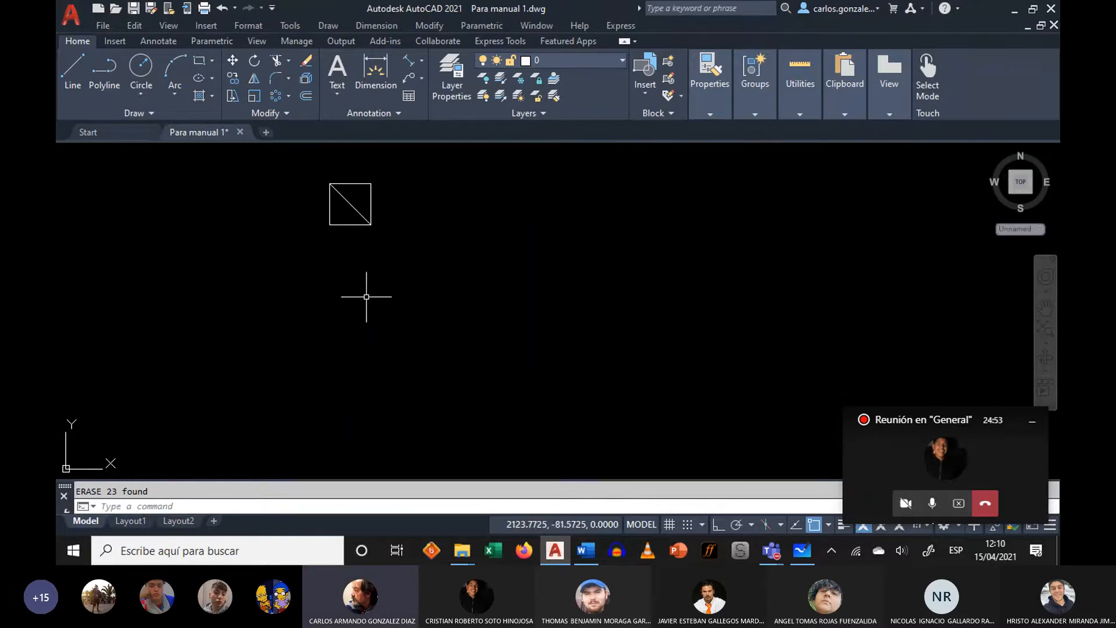
- Create a polar array of the remaining square and its diagonal around a center point directly below it
mouse_move(368, 273)
middle_down()
mouse_move(379, 263)
mouse_move(368, 287)
middle_up()
scroll(373, 287, down, 1)
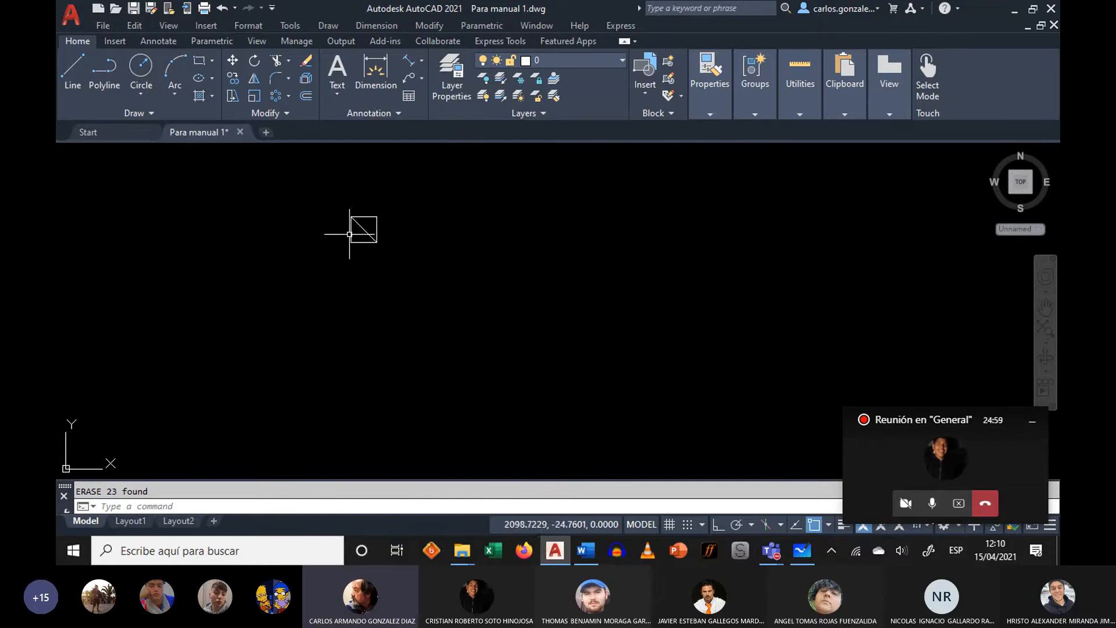
click(276, 98)
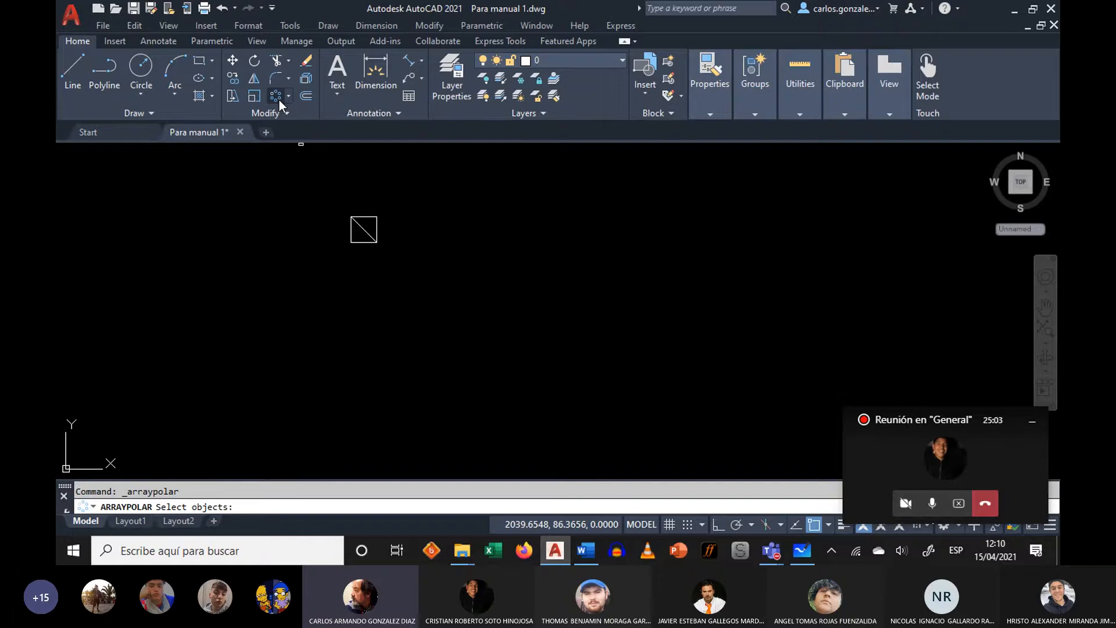
click(393, 191)
click(357, 302)
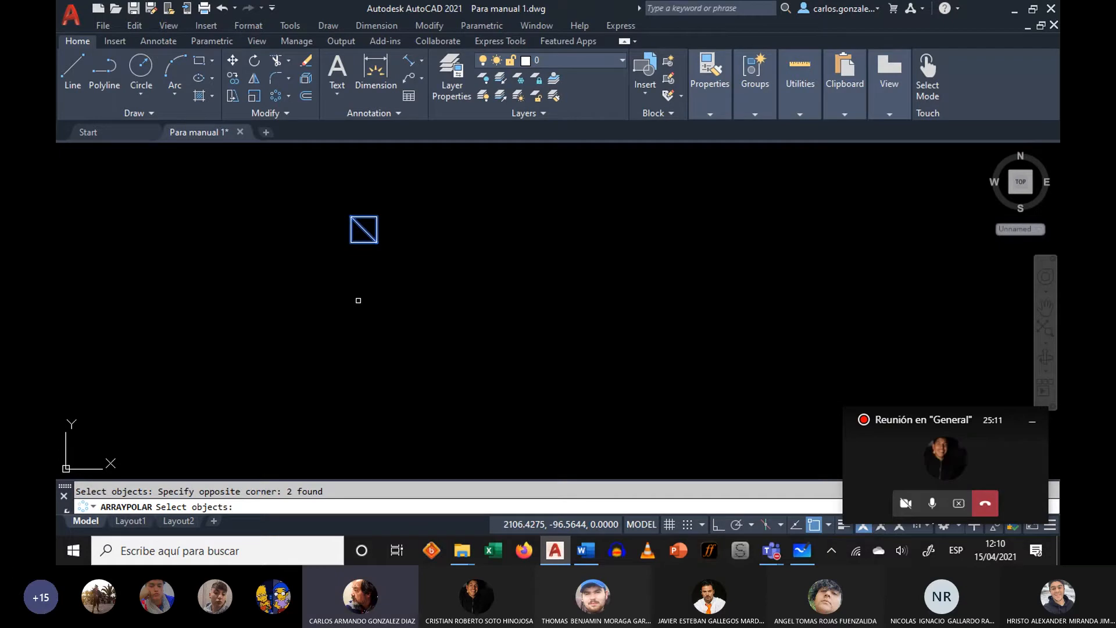
key(Return)
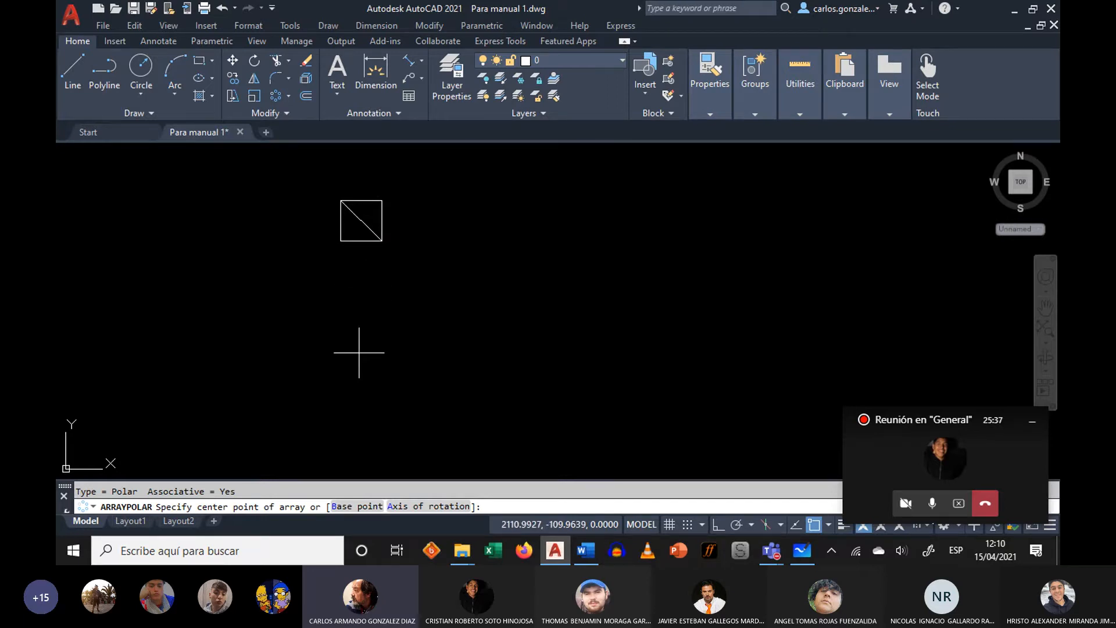
click(359, 353)
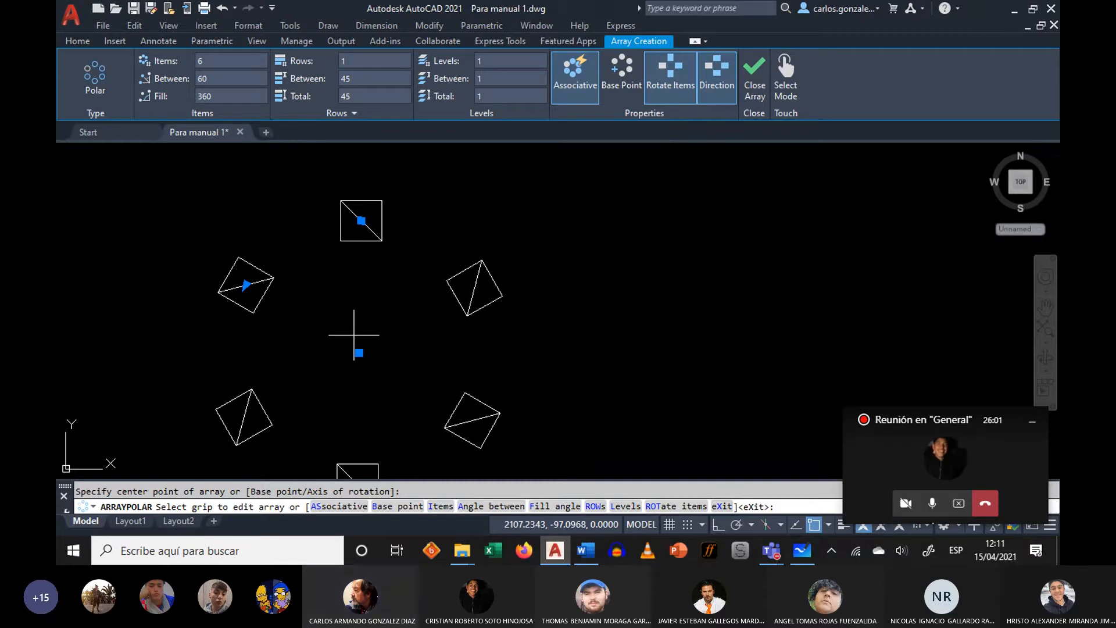
- Turn off item rotation for the polar array so that every square keeps its original orientation
middle_drag(360, 332, 364, 319)
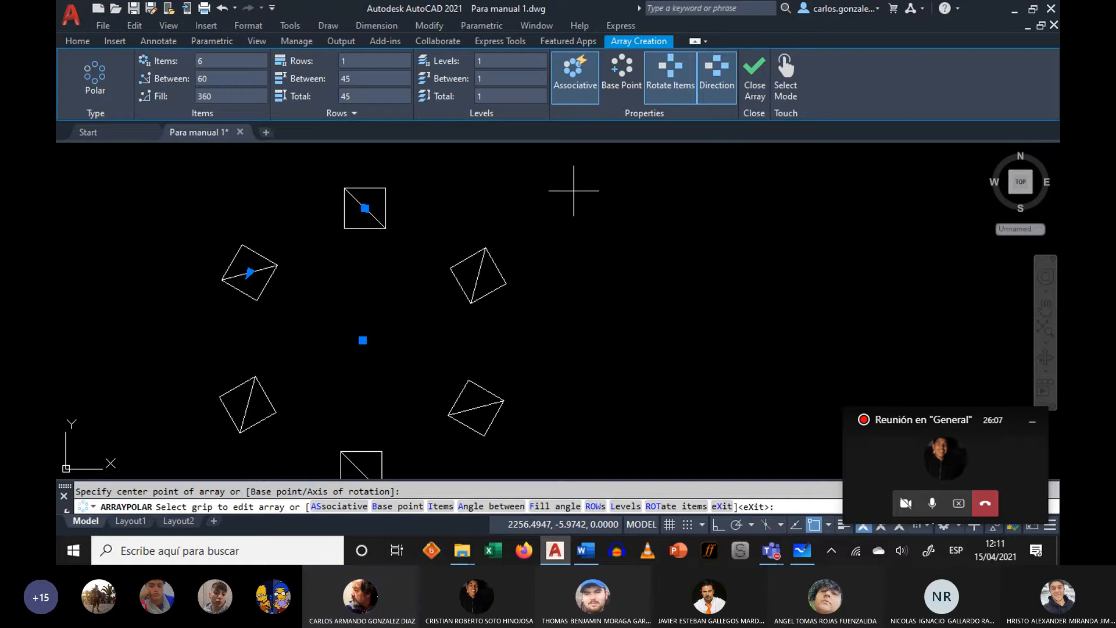
click(671, 78)
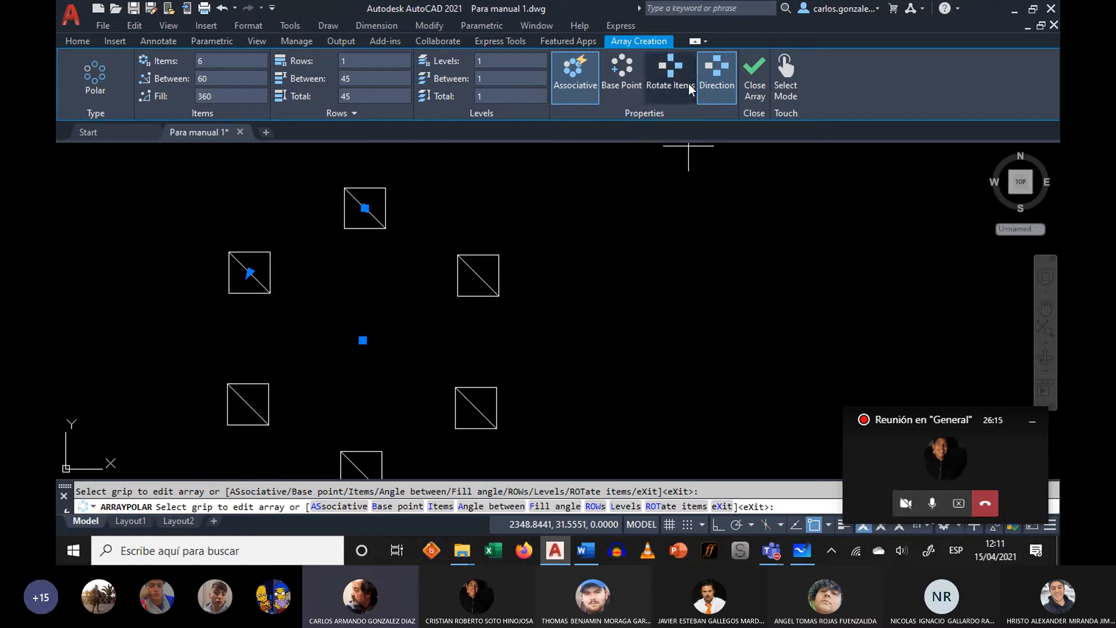
middle_drag(628, 244, 634, 216)
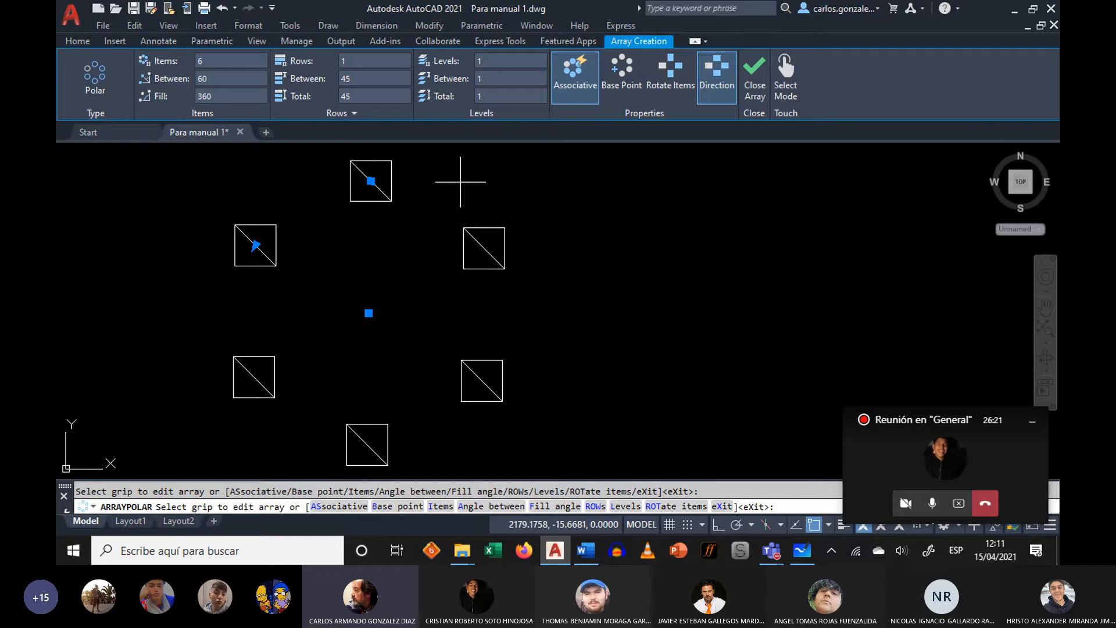
- Compare the polar array with item rotation on and off, leave rotation off, finish the array, and check it as one object
click(672, 75)
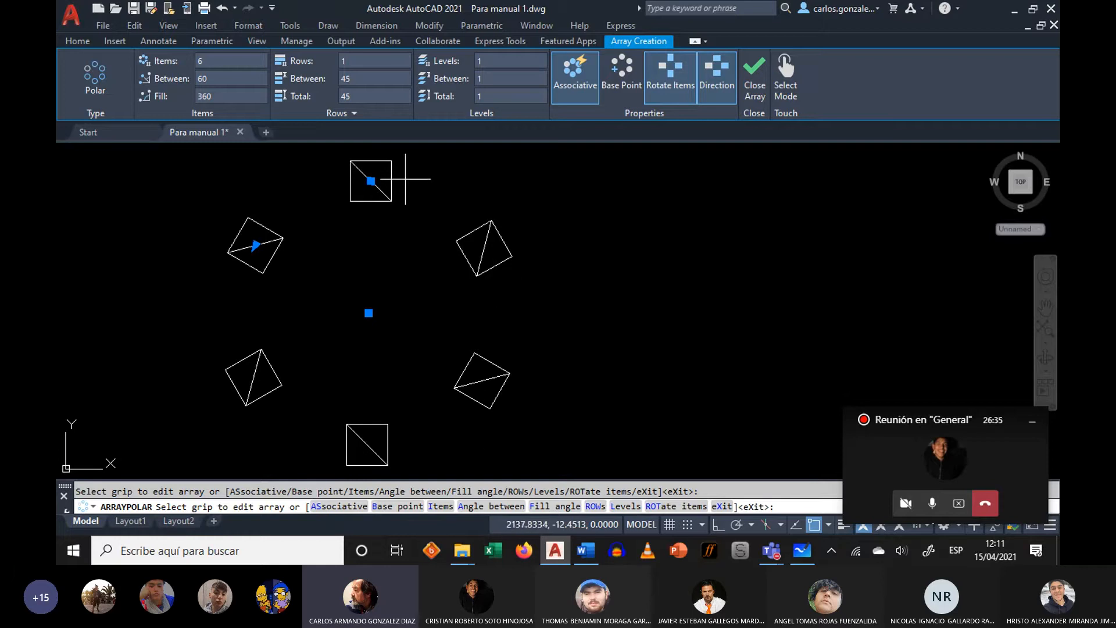
click(671, 82)
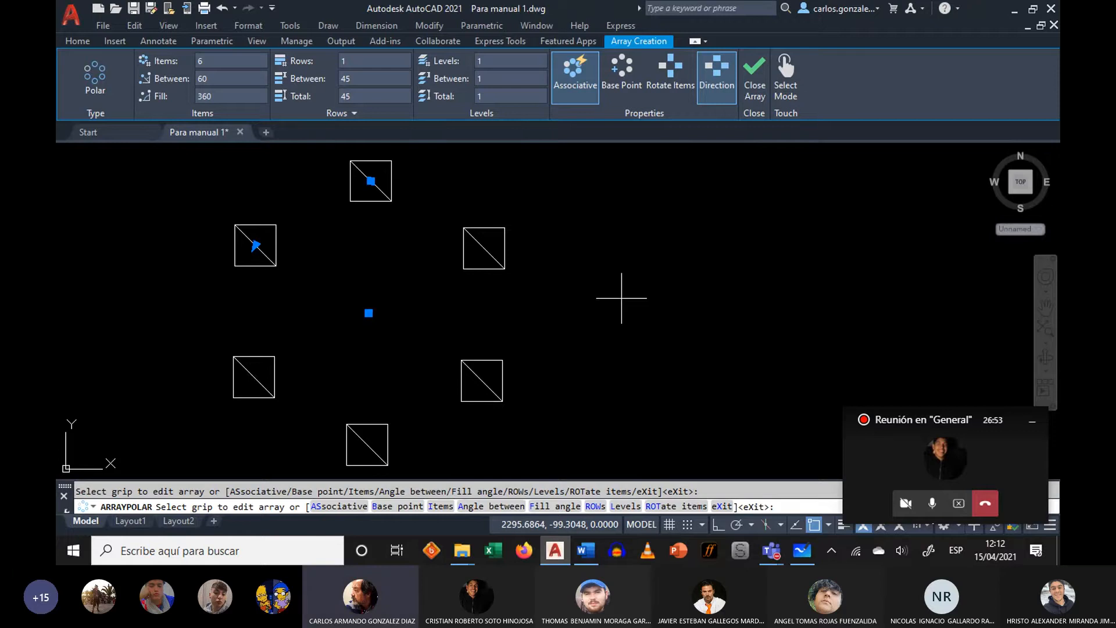
key(Return)
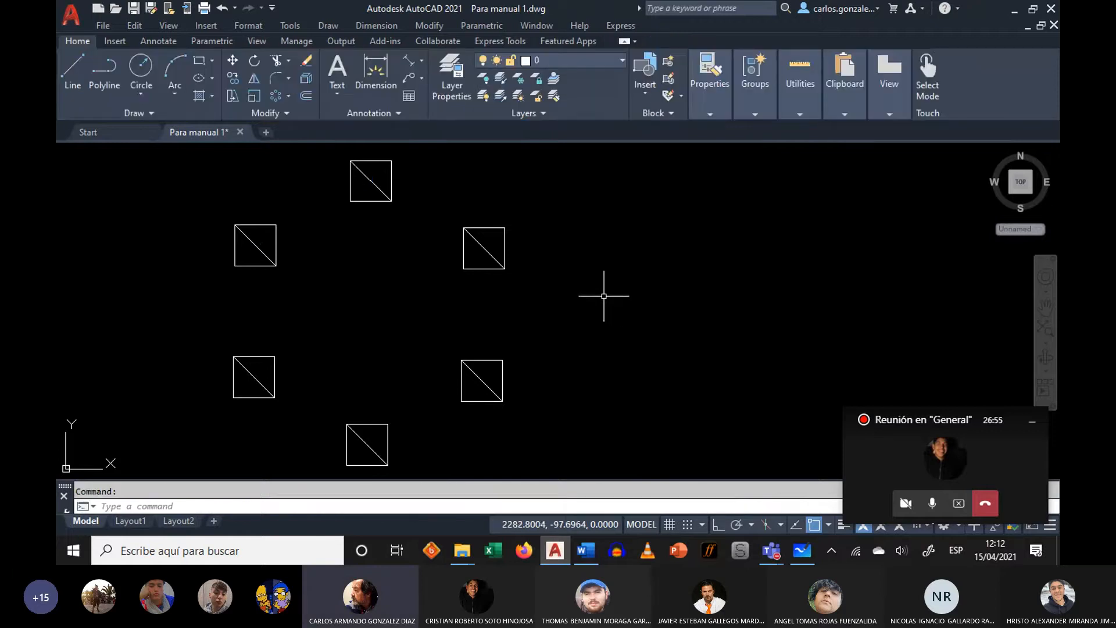
click(510, 239)
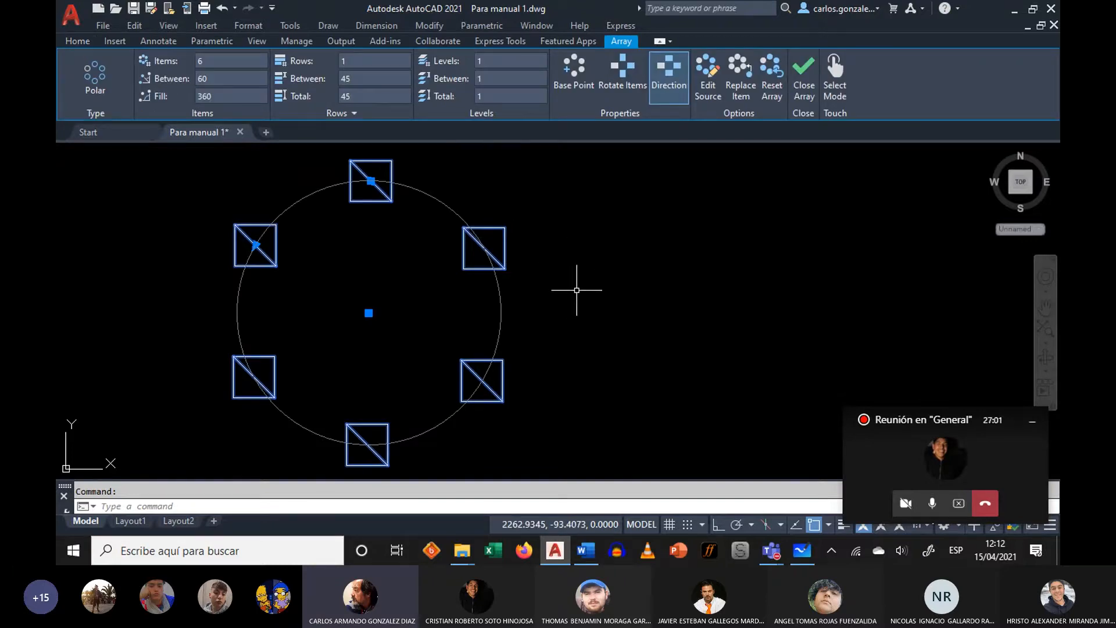
key(Escape)
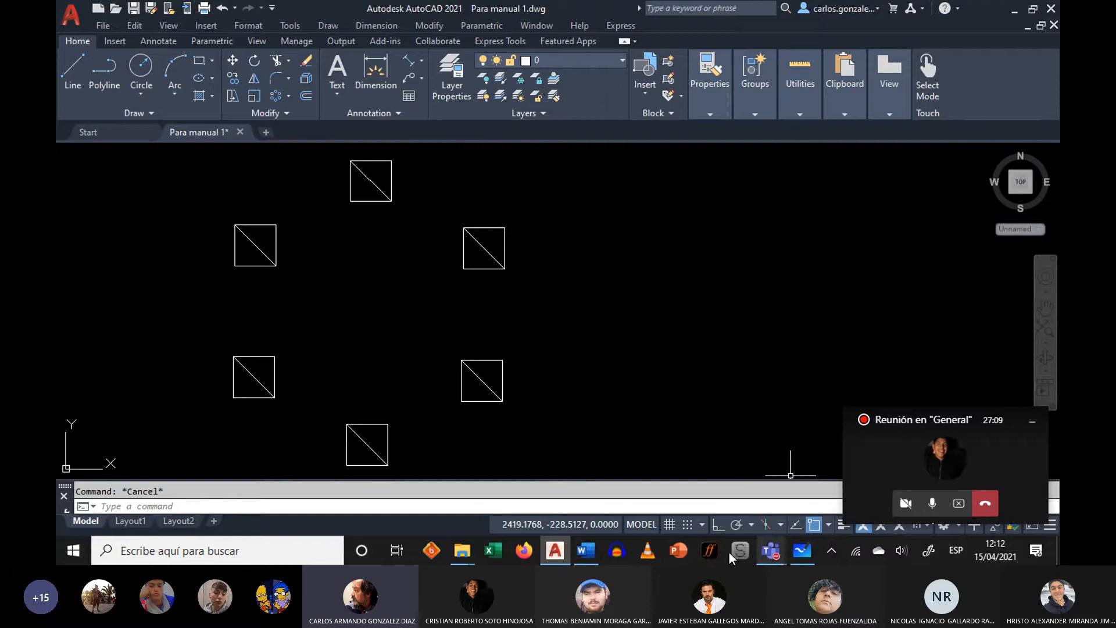
- Switch to the Word document "Pequeman 4 de AUTOCAD" and find the "Ejercicio de trazado de curvas" figure on page 3
mouse_move(581, 556)
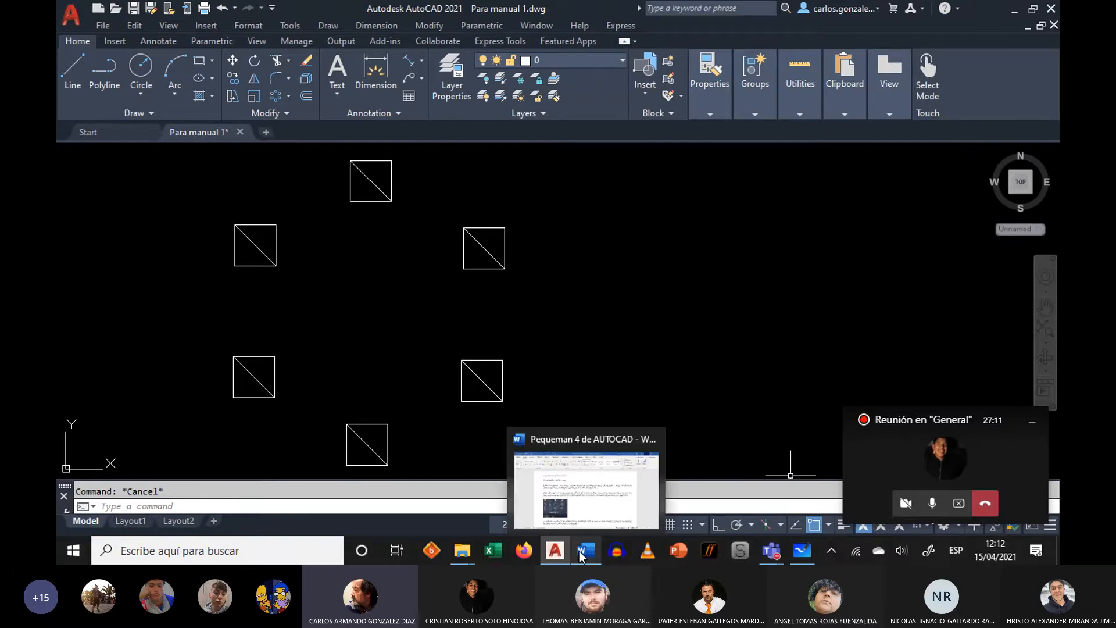
click(605, 498)
scroll(669, 320, down, 15)
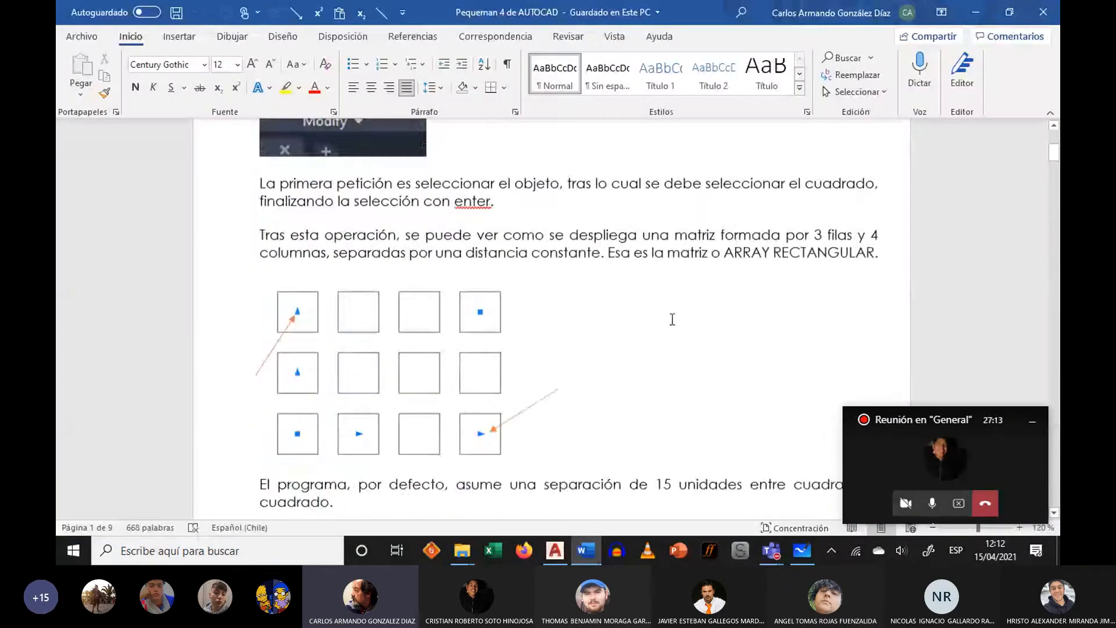
scroll(666, 331, down, 20)
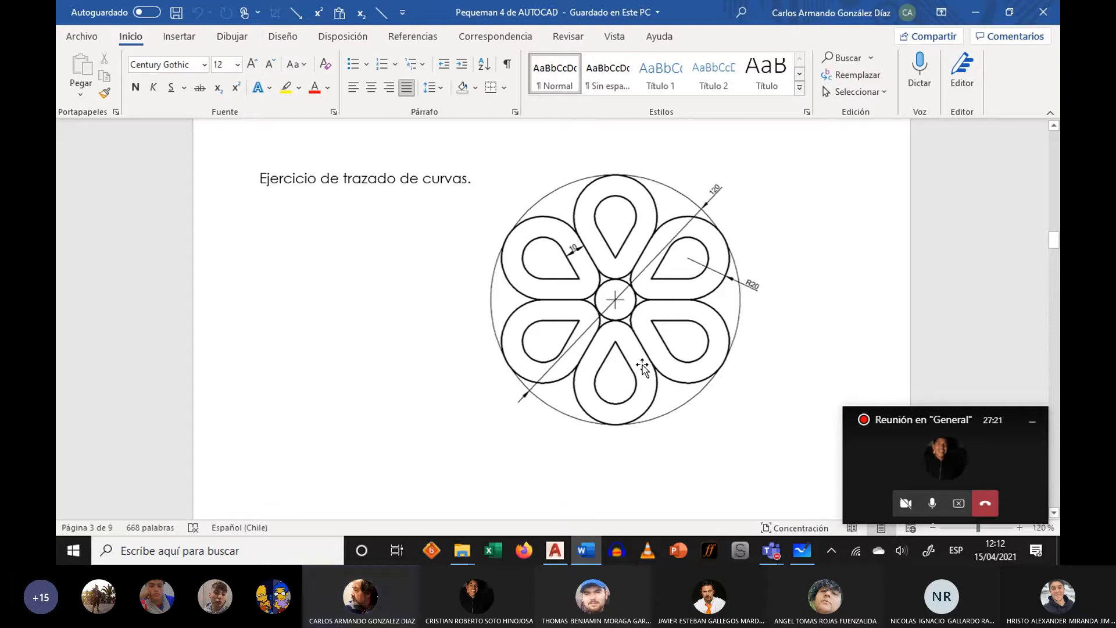
drag(853, 427, 899, 462)
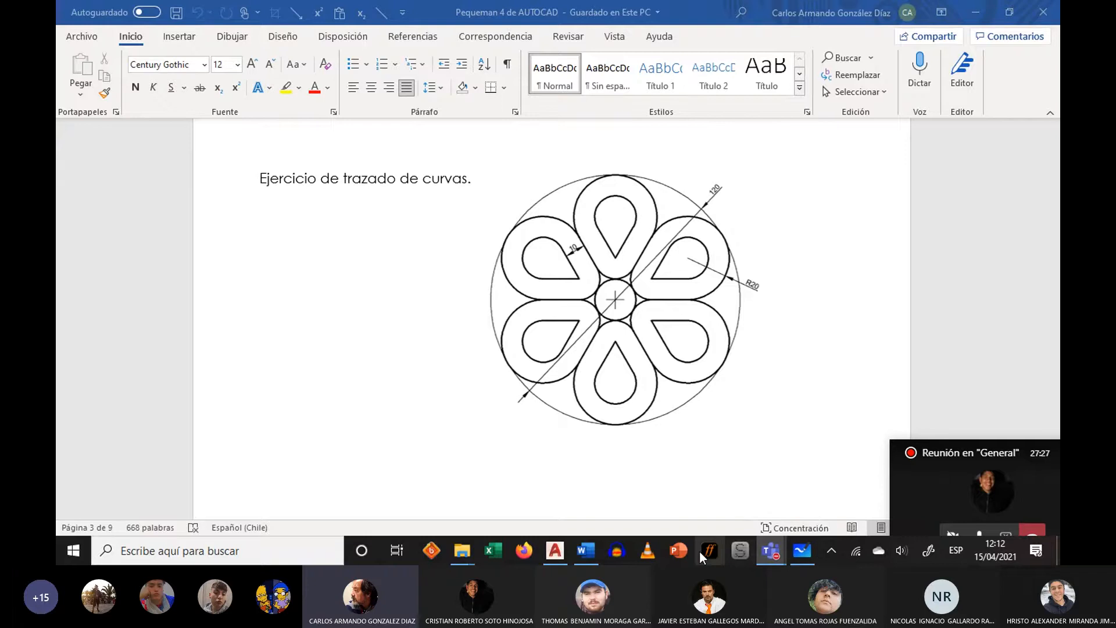
mouse_move(596, 553)
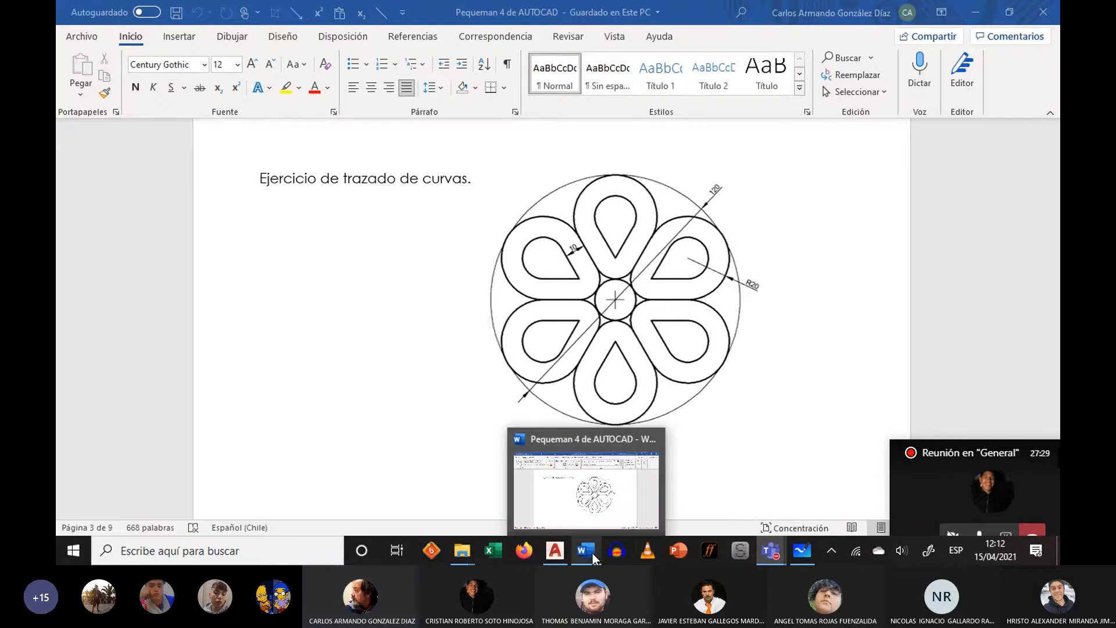
- Reduce the Word window to sit beside the drawing and show the whole exercise figure at 160% zoom
click(1010, 12)
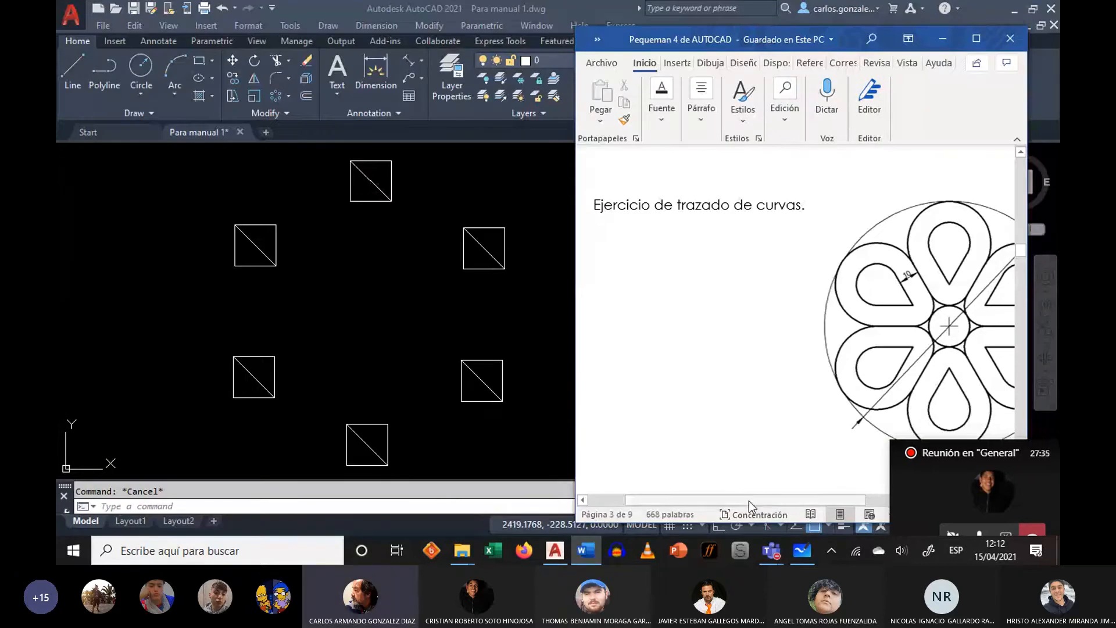
drag(749, 500, 841, 514)
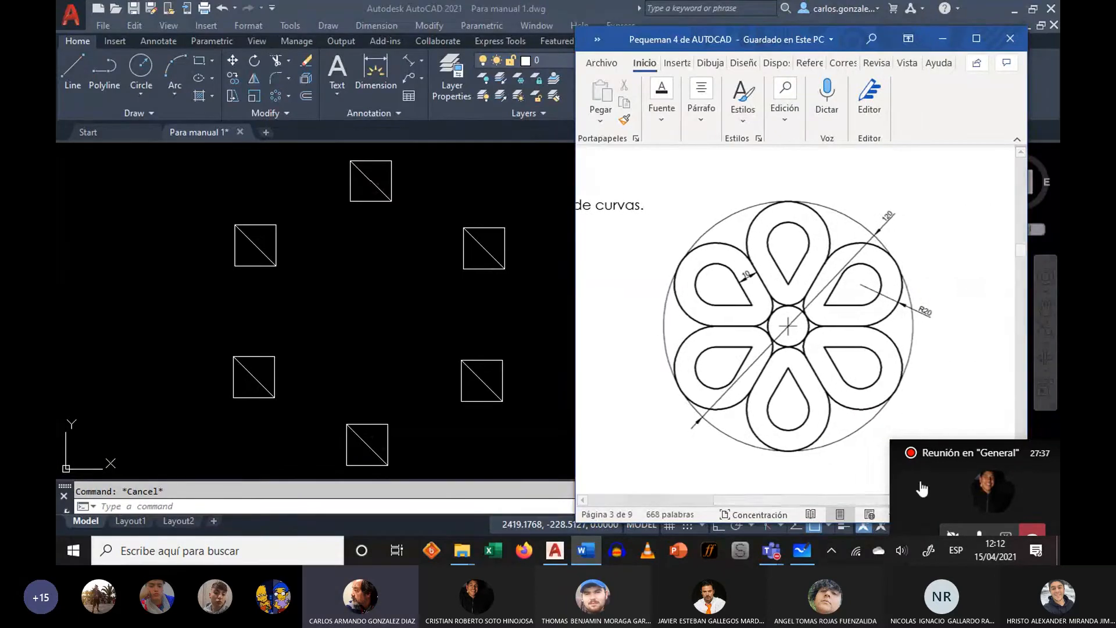
drag(905, 462, 515, 452)
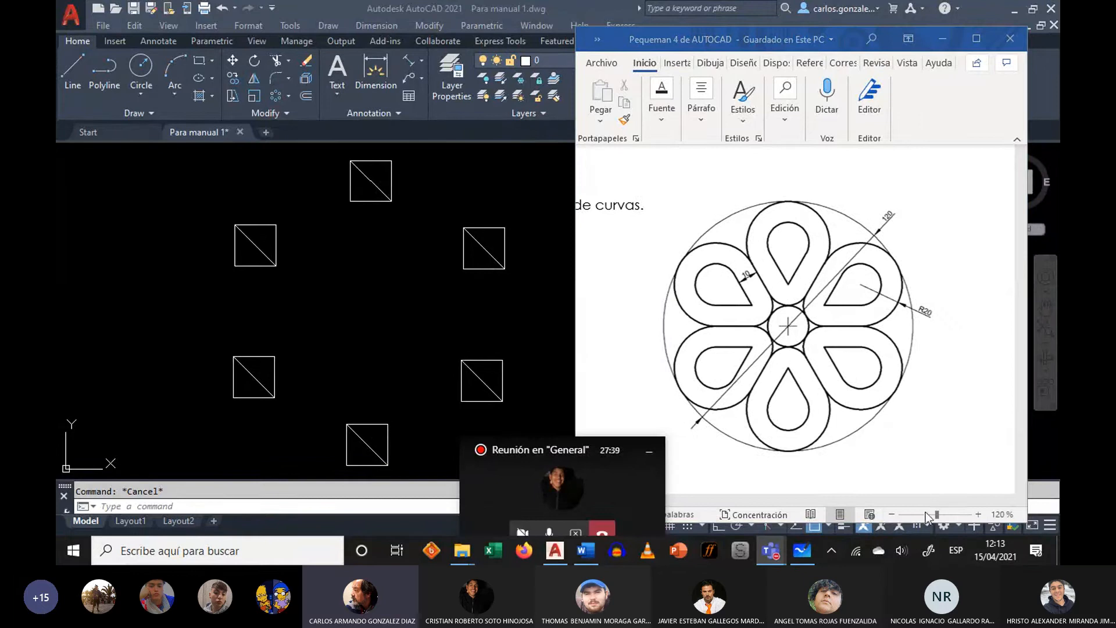
click(978, 514)
click(979, 514)
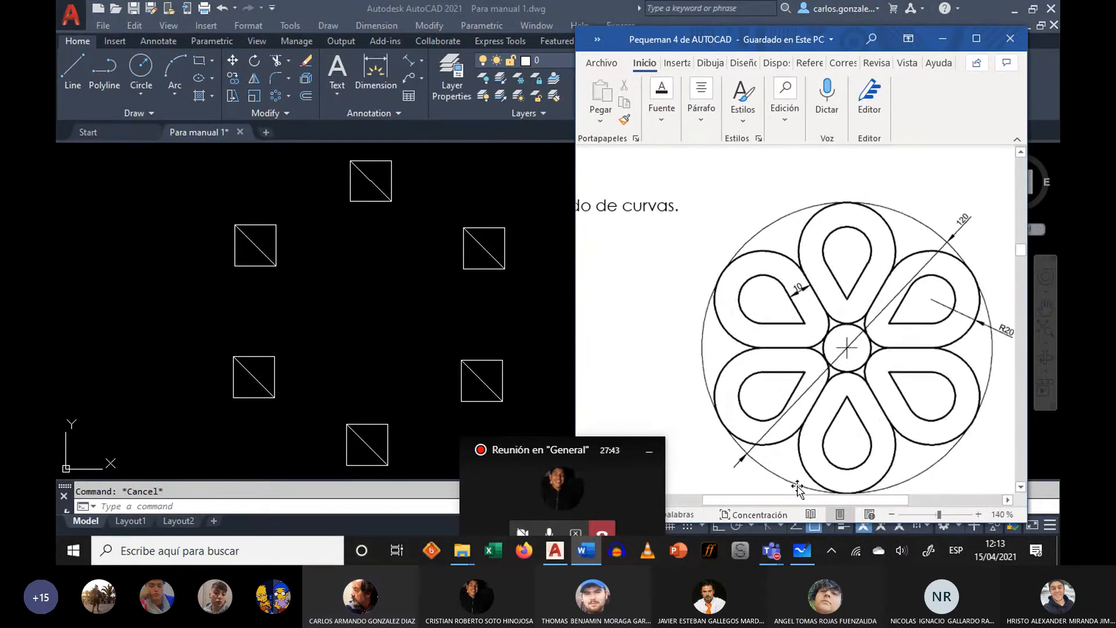
scroll(798, 490, right, 2)
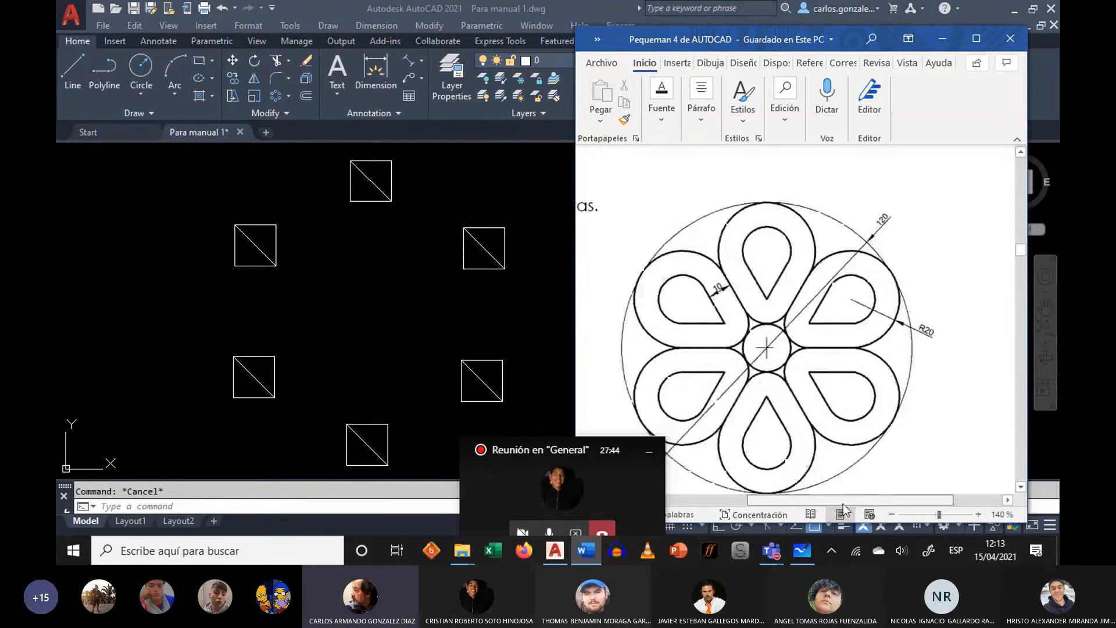
click(978, 515)
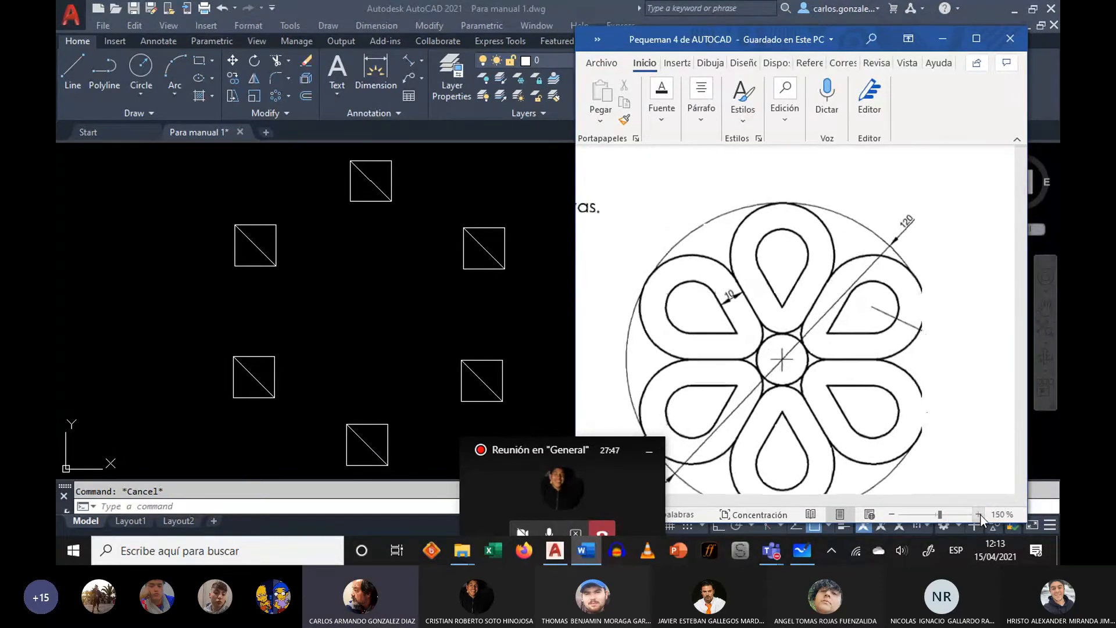
click(978, 514)
scroll(872, 316, down, 1)
scroll(873, 317, down, 1)
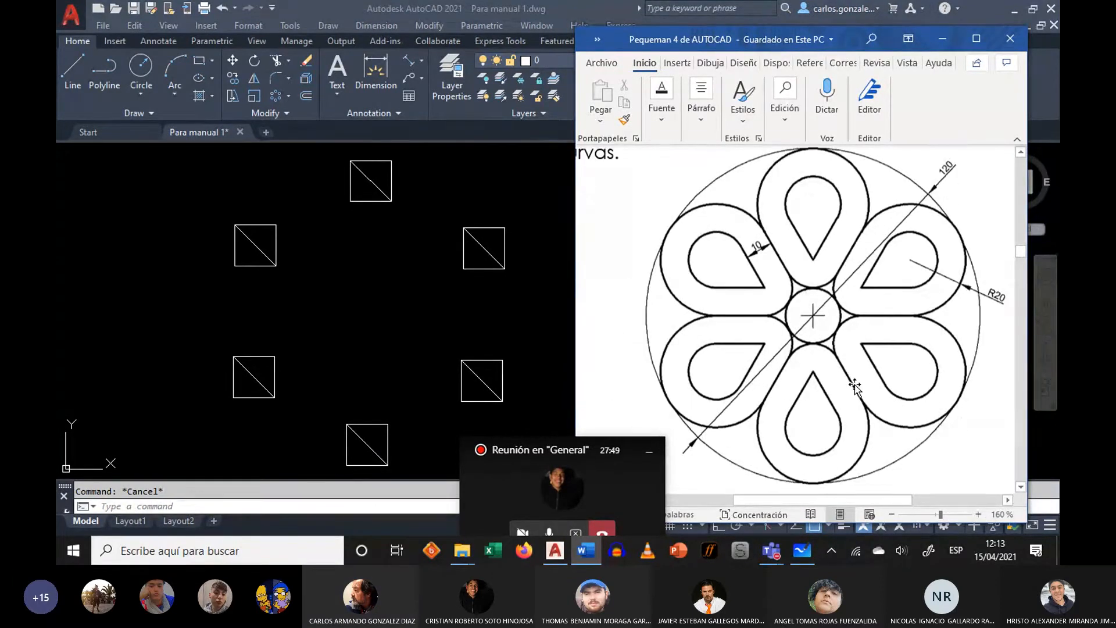
- Switch to AutoCAD and restore its window to a smaller size beside the Word exercise figure
mouse_move(505, 455)
mouse_down()
mouse_move(478, 445)
mouse_move(403, 188)
mouse_up()
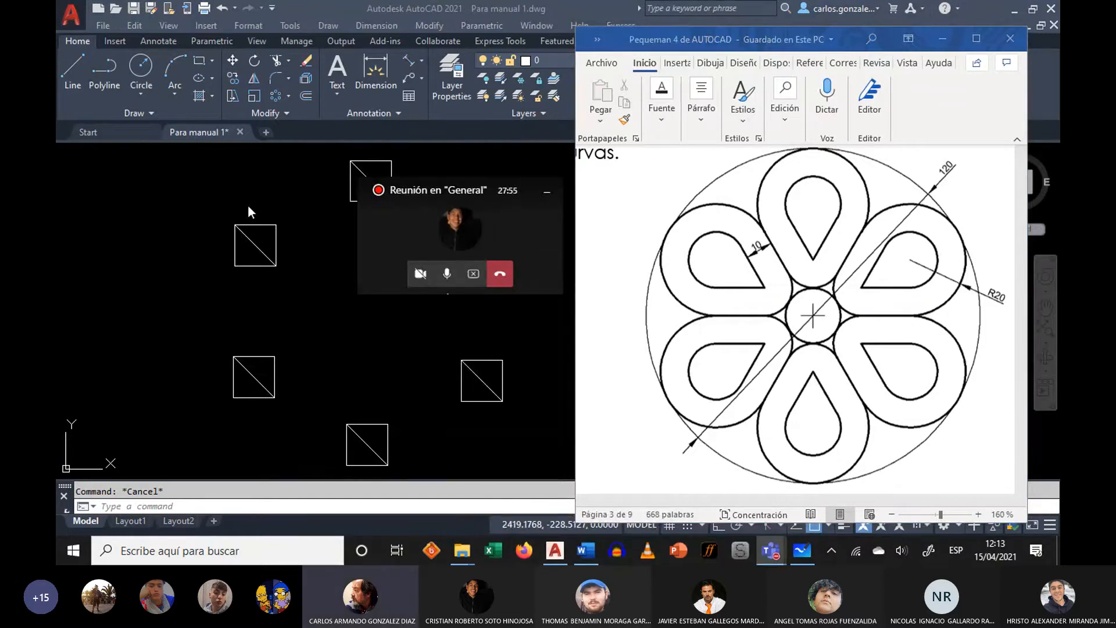
click(299, 296)
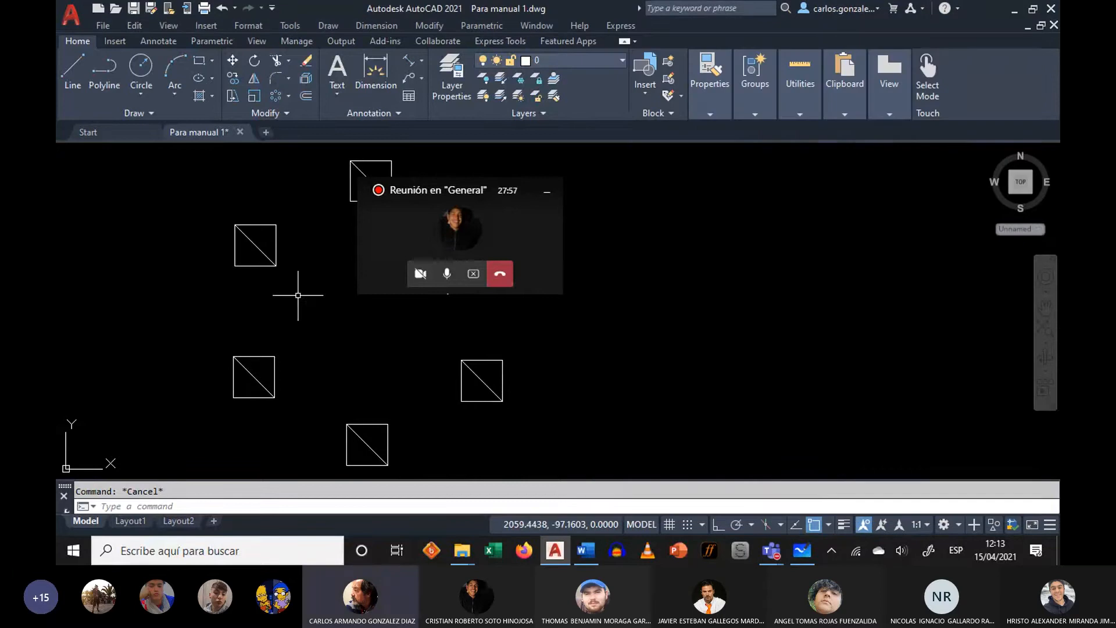
click(1033, 9)
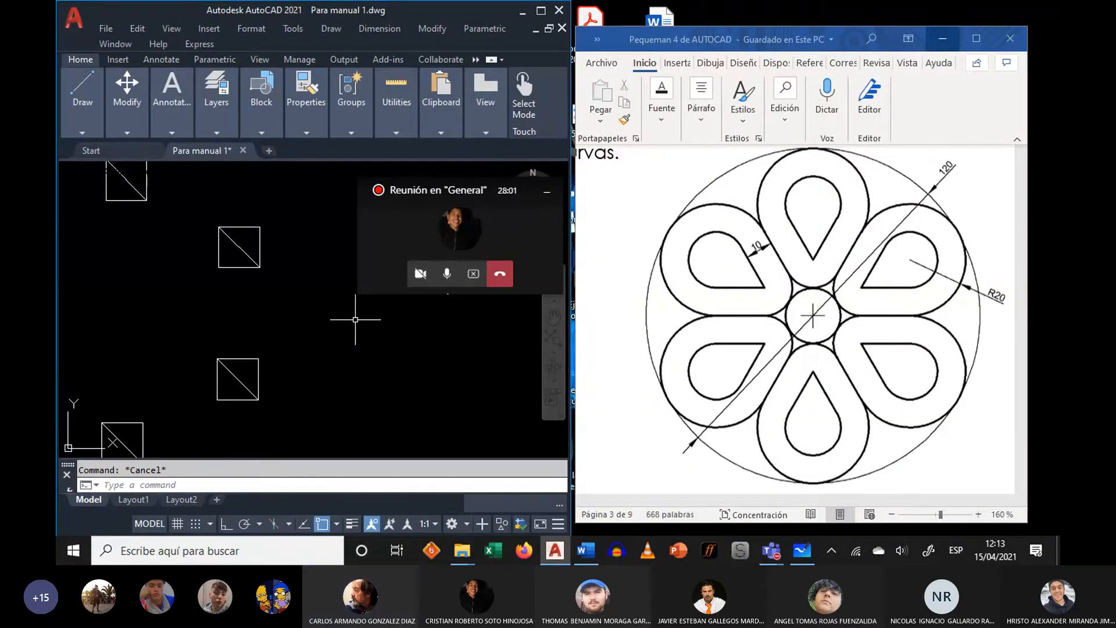
- Find the existing six-petal flower among the drawings and examine its radius dimensions against the Word exercise figure
scroll(185, 296, down, 1)
middle_drag(184, 296, 217, 300)
scroll(220, 331, down, 3)
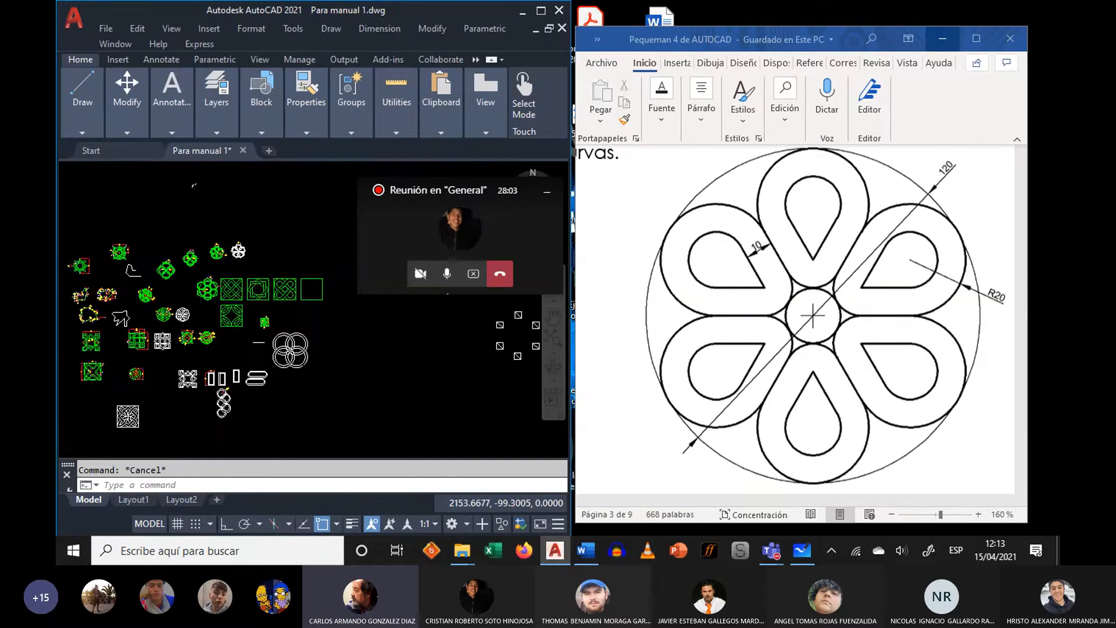
middle_click(220, 332)
middle_click(220, 332)
scroll(218, 332, up, 4)
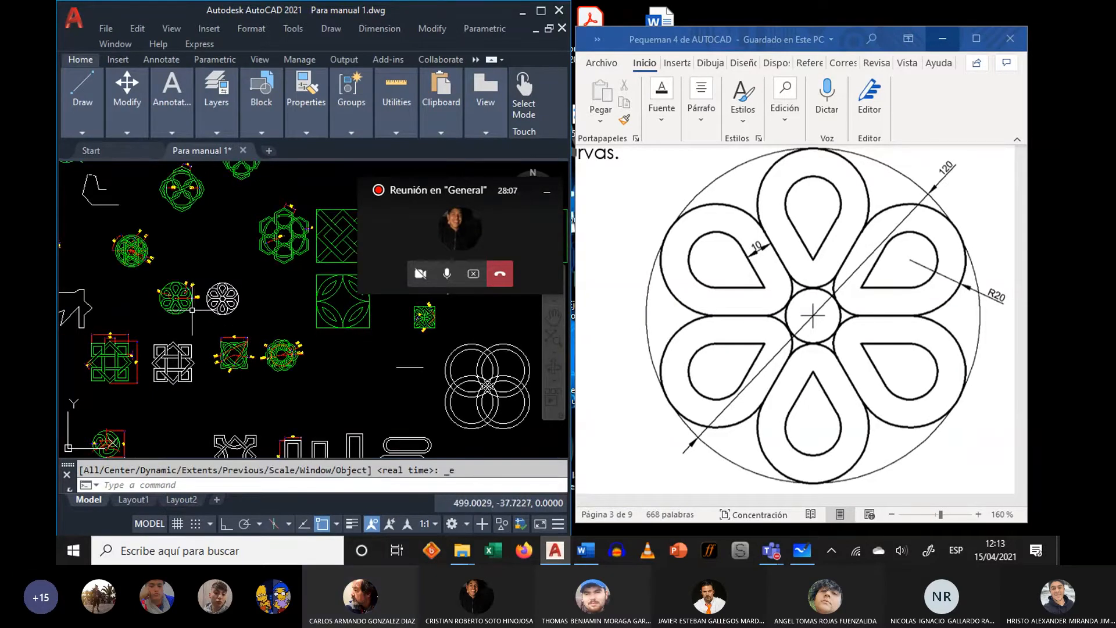
scroll(169, 302, up, 5)
scroll(302, 352, down, 1)
scroll(302, 352, up, 3)
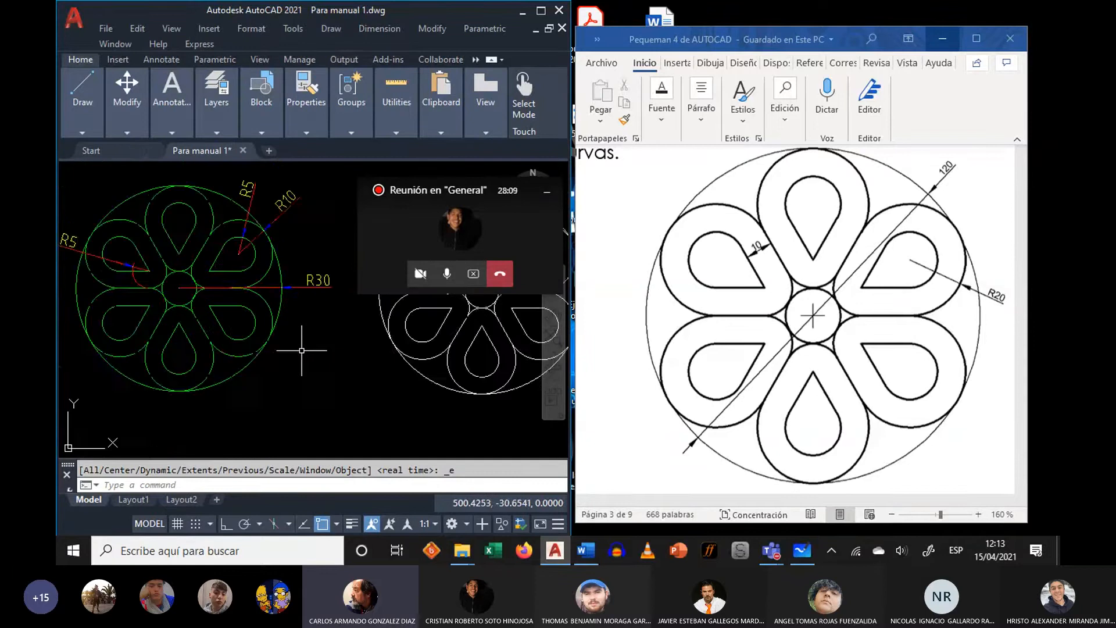
scroll(372, 364, down, 1)
middle_drag(377, 365, 375, 374)
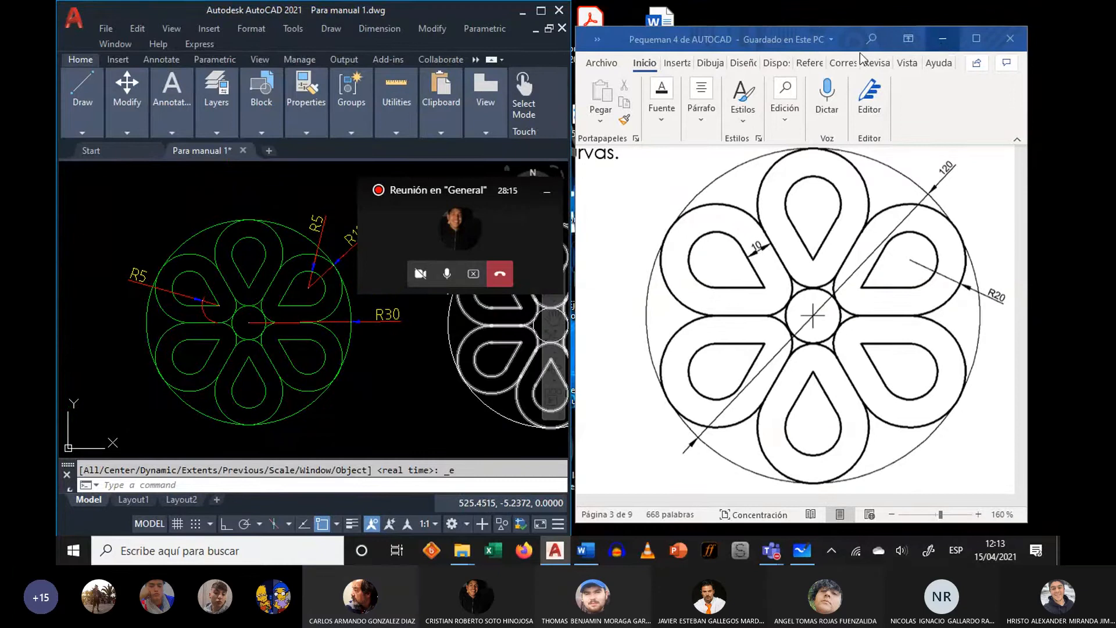
- Maximize the AutoCAD window and frame the dimensioned green flower together with the white copy beside it
click(541, 10)
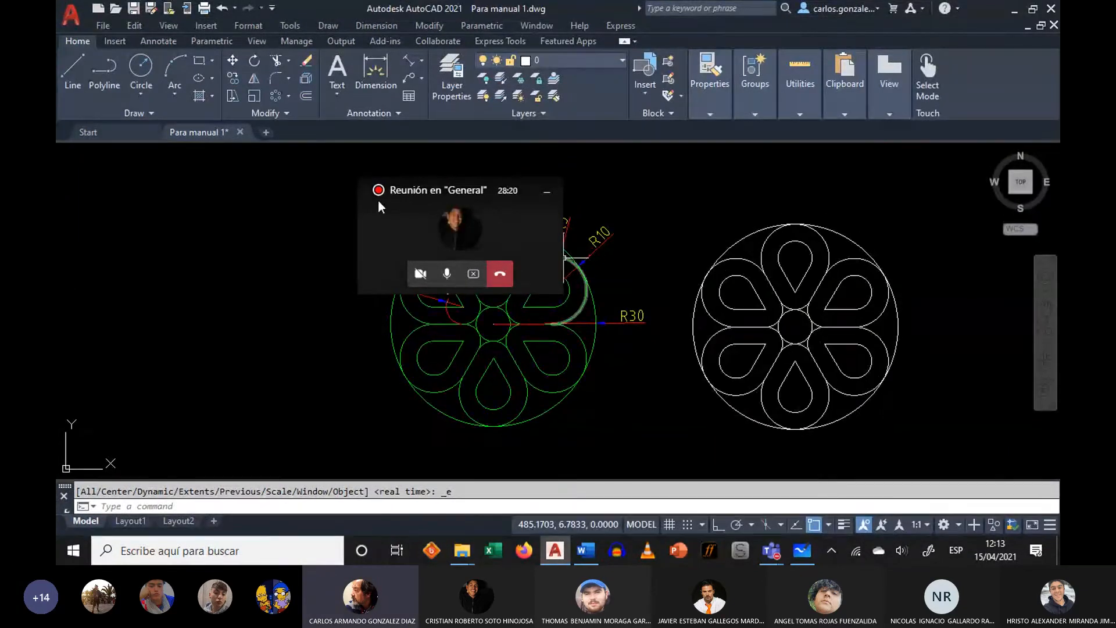
mouse_move(368, 196)
mouse_down()
mouse_move(706, 347)
mouse_move(854, 357)
mouse_move(906, 382)
mouse_up()
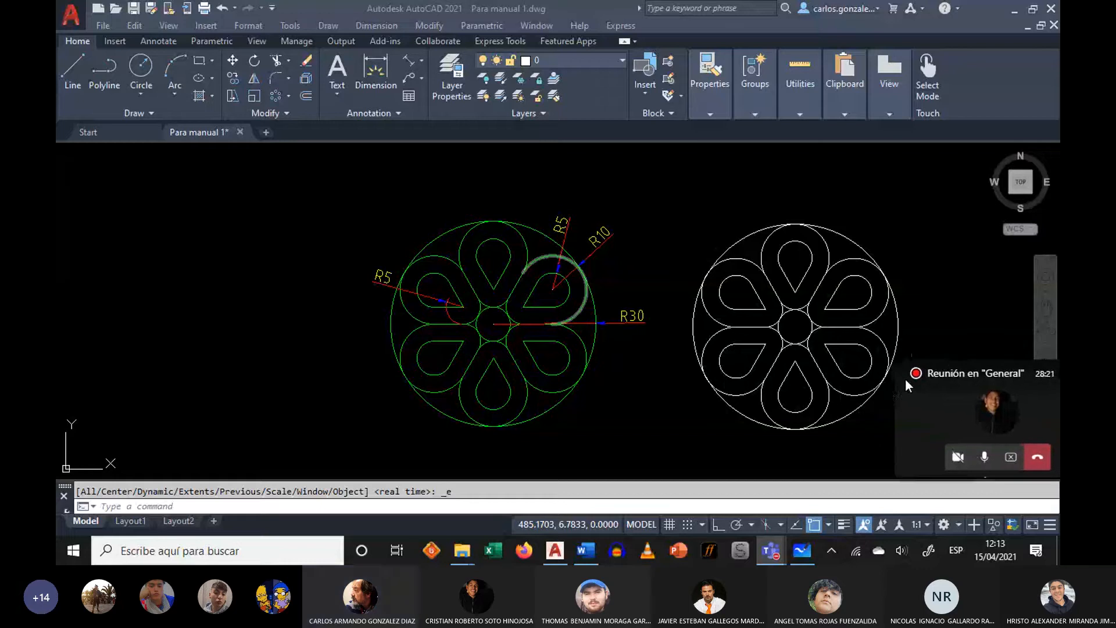
scroll(631, 249, up, 2)
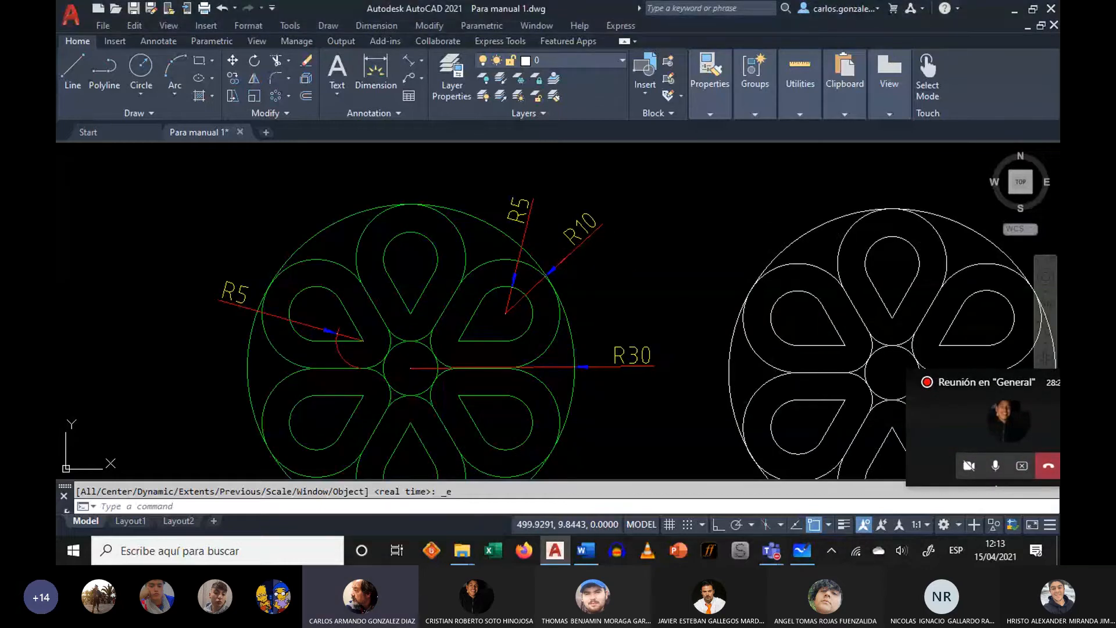
mouse_move(638, 292)
middle_down()
mouse_move(615, 287)
mouse_move(581, 243)
mouse_move(530, 249)
middle_up()
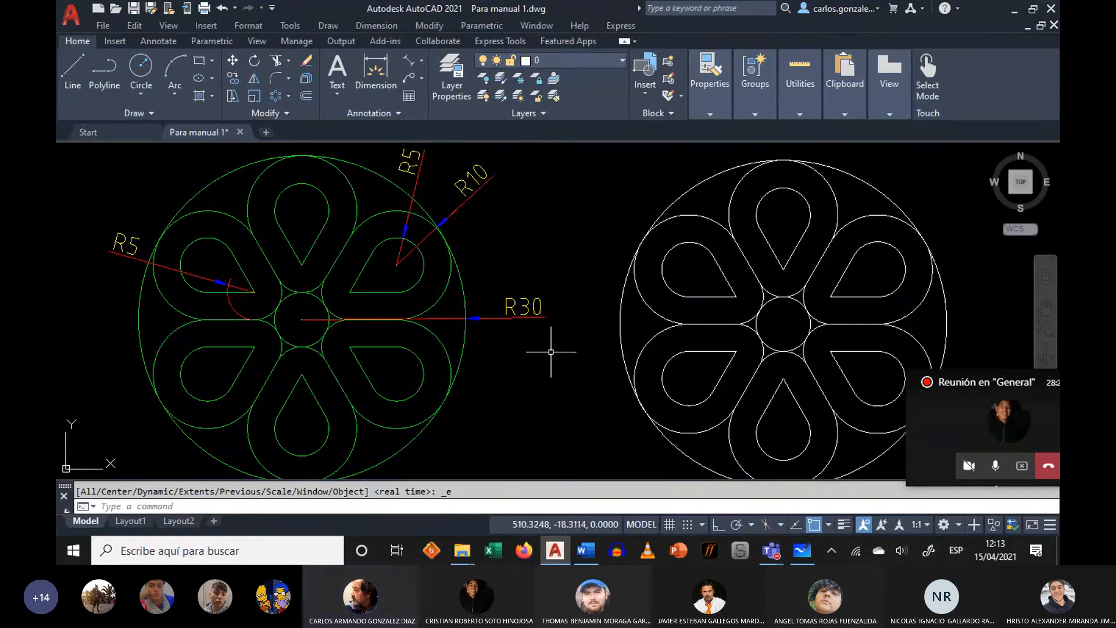
key(Return)
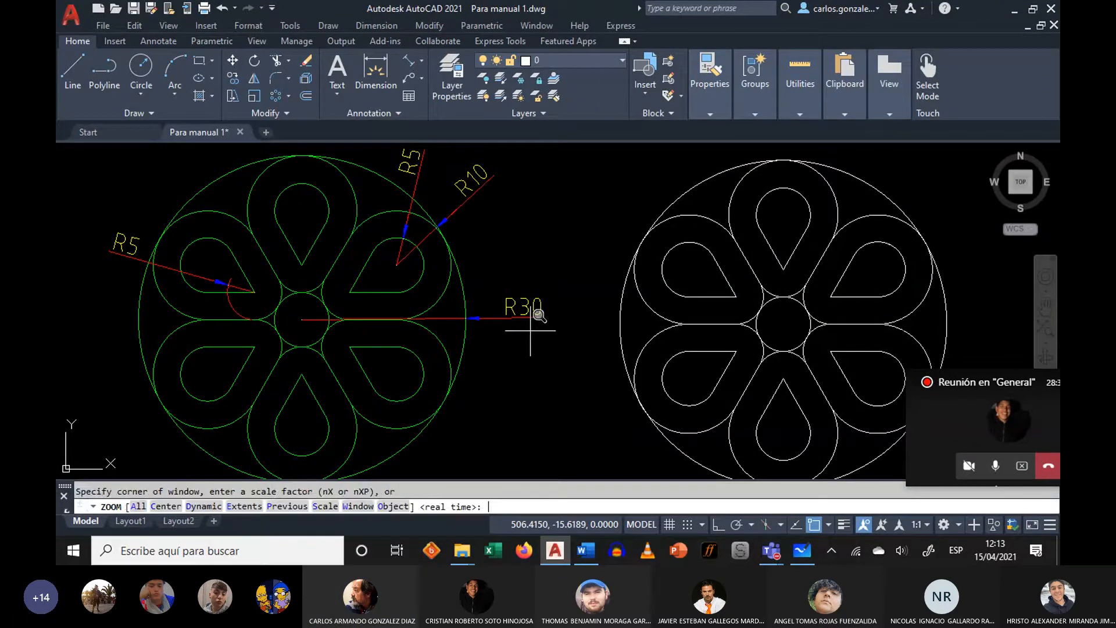
click(573, 288)
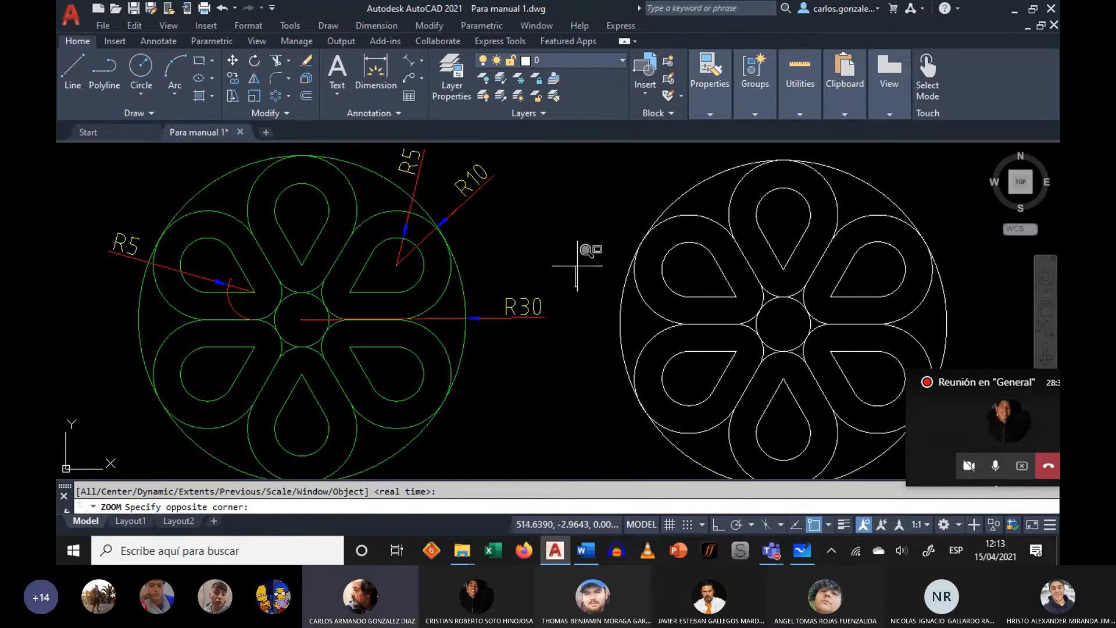
scroll(579, 263, down, 2)
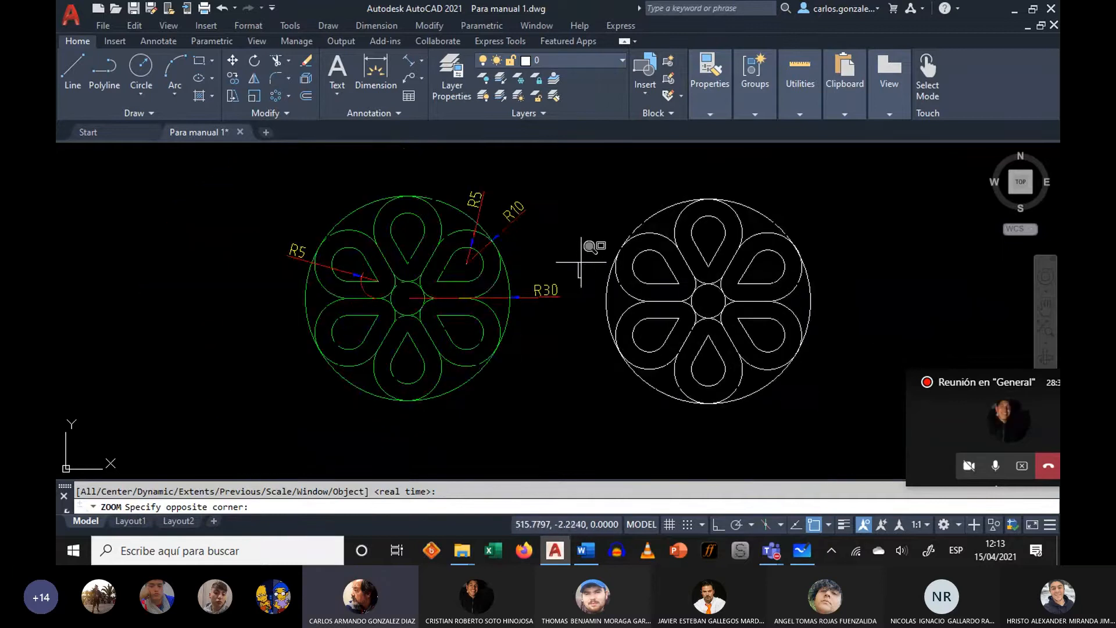
scroll(579, 261, up, 2)
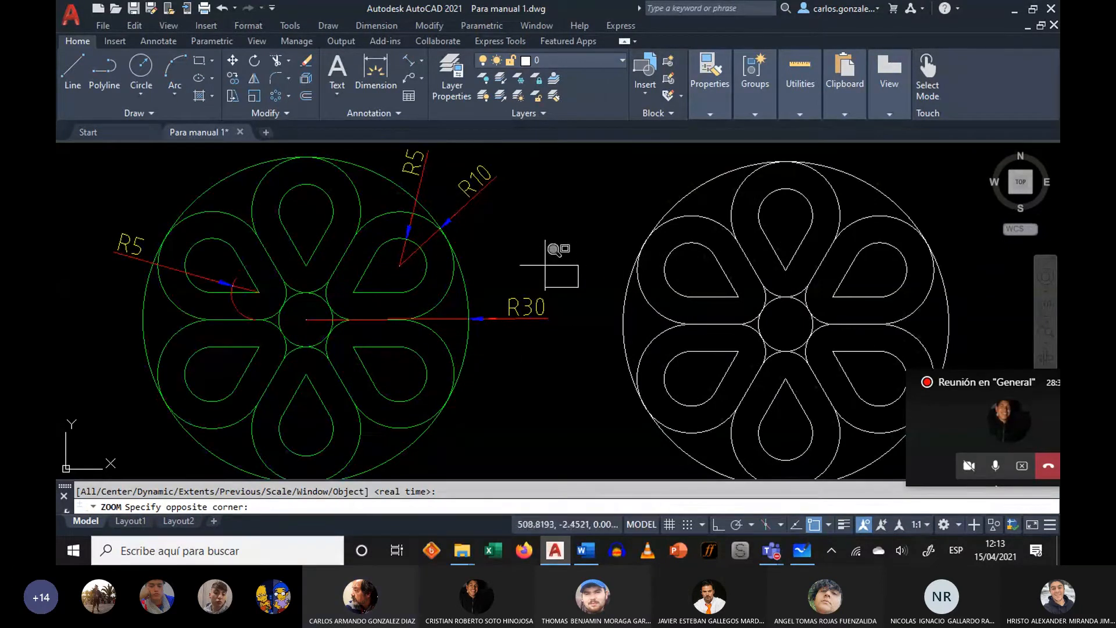
key(Escape)
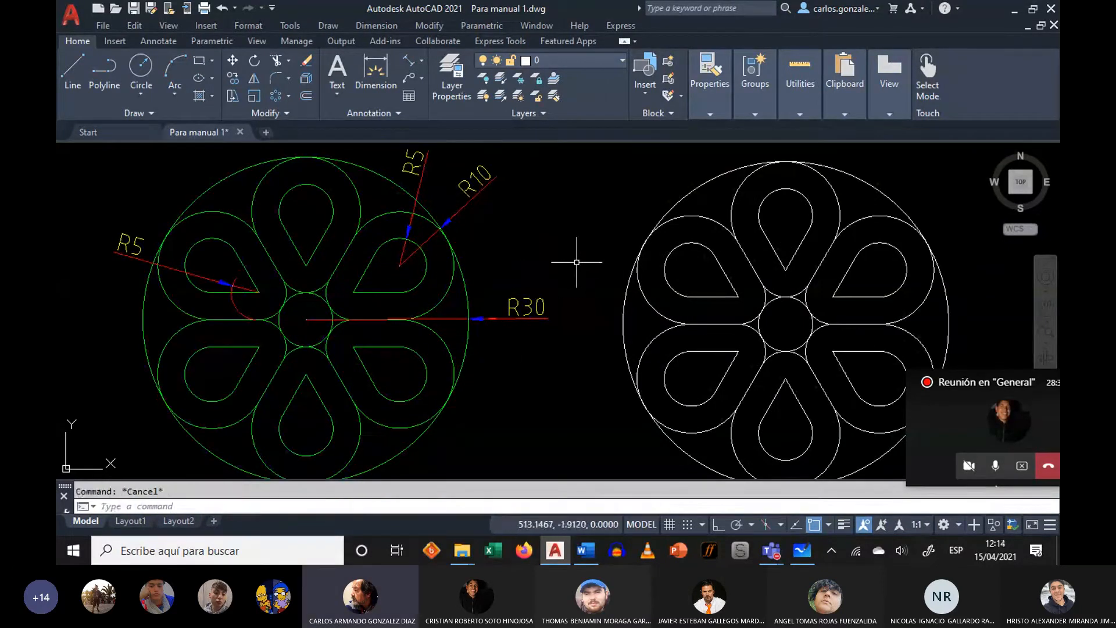
- Erase the white flower copy beside the dimensioned green flower
click(947, 194)
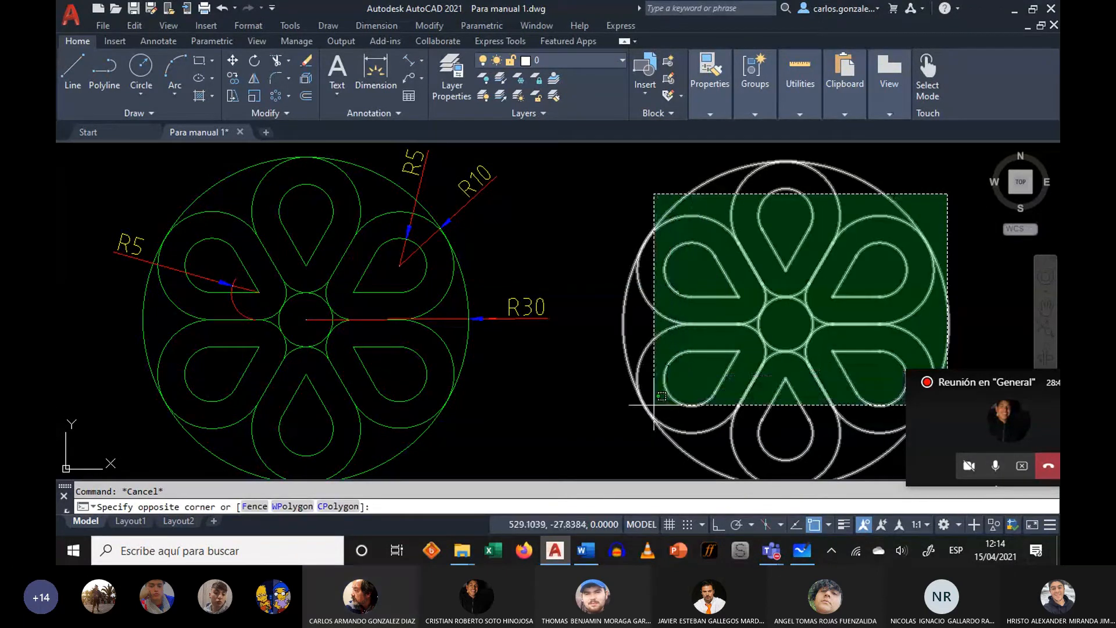
click(636, 427)
text(e)
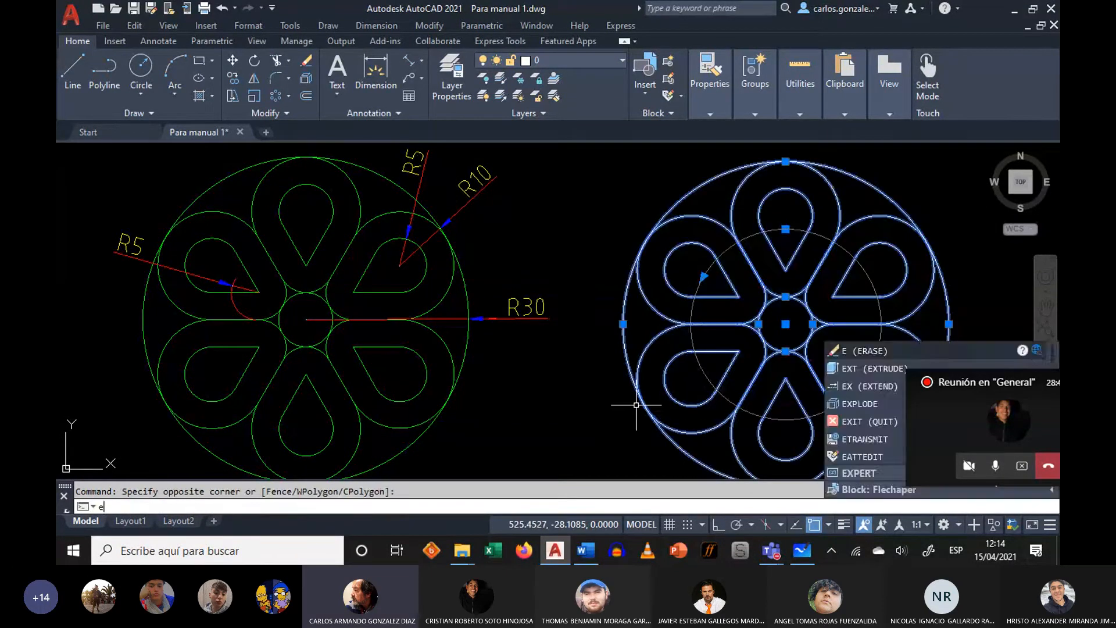
key(Return)
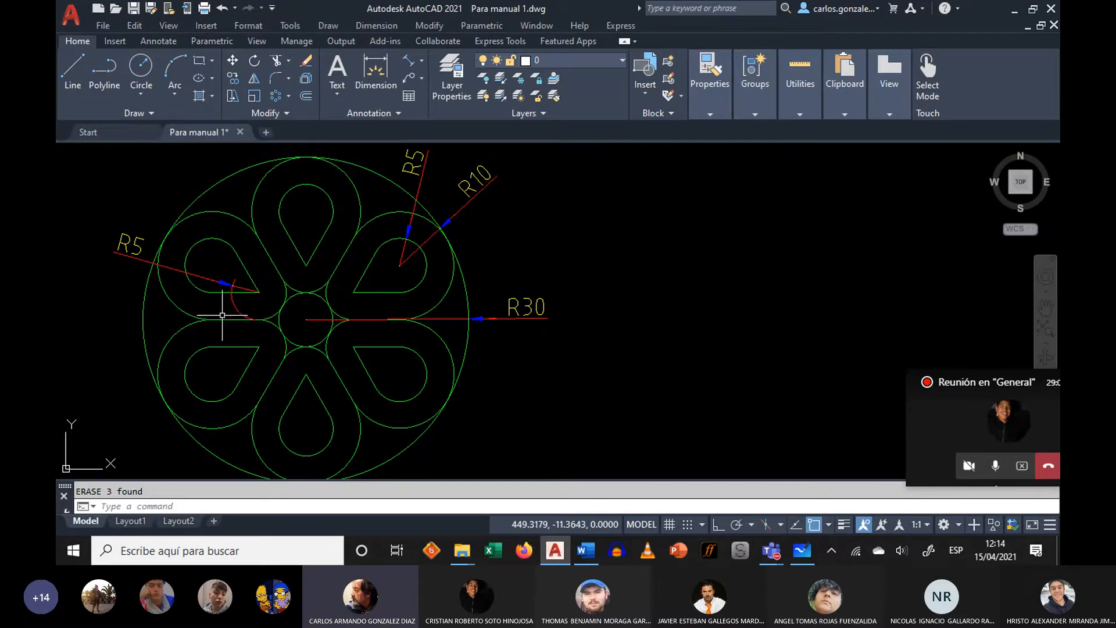
- Draw a horizontal line from the green flower's centre leftward to the rounded junction between the two left petals
click(73, 70)
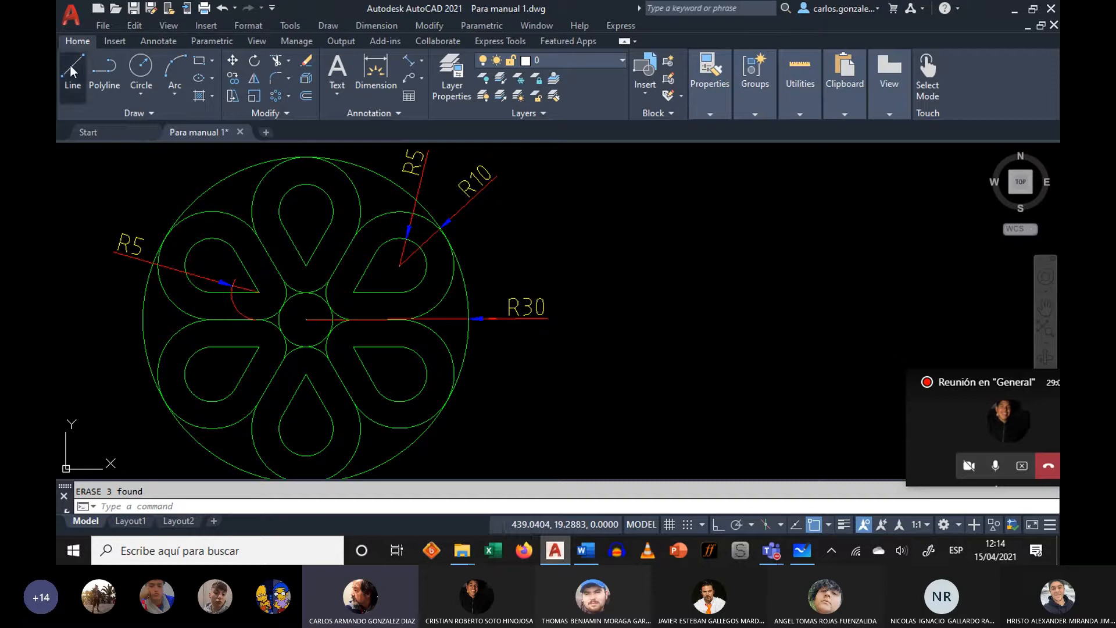
click(306, 320)
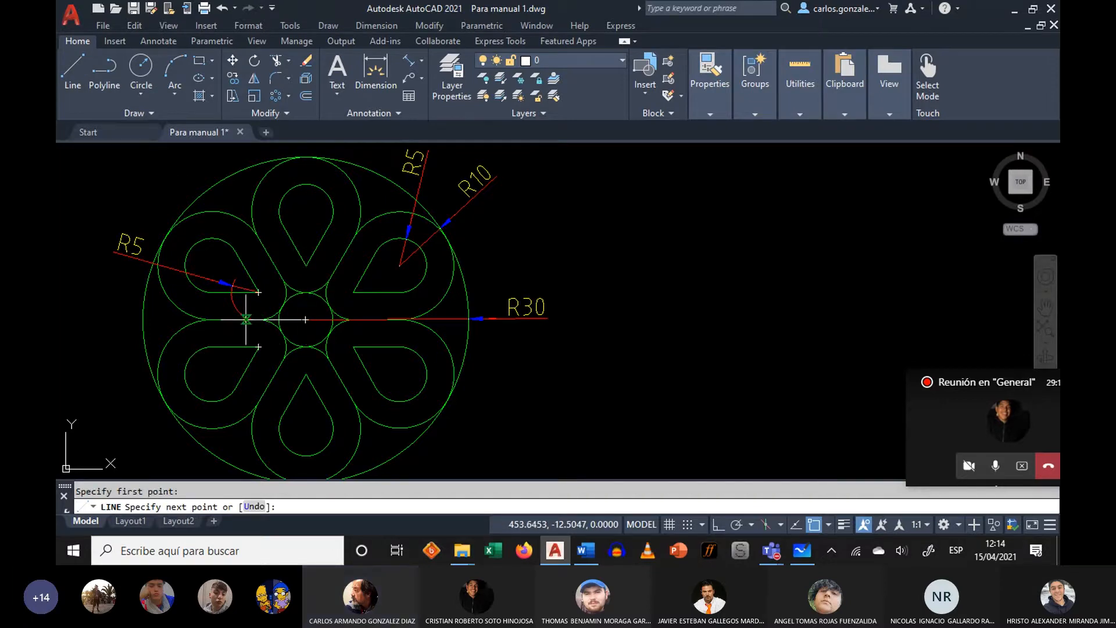
click(259, 319)
key(Return)
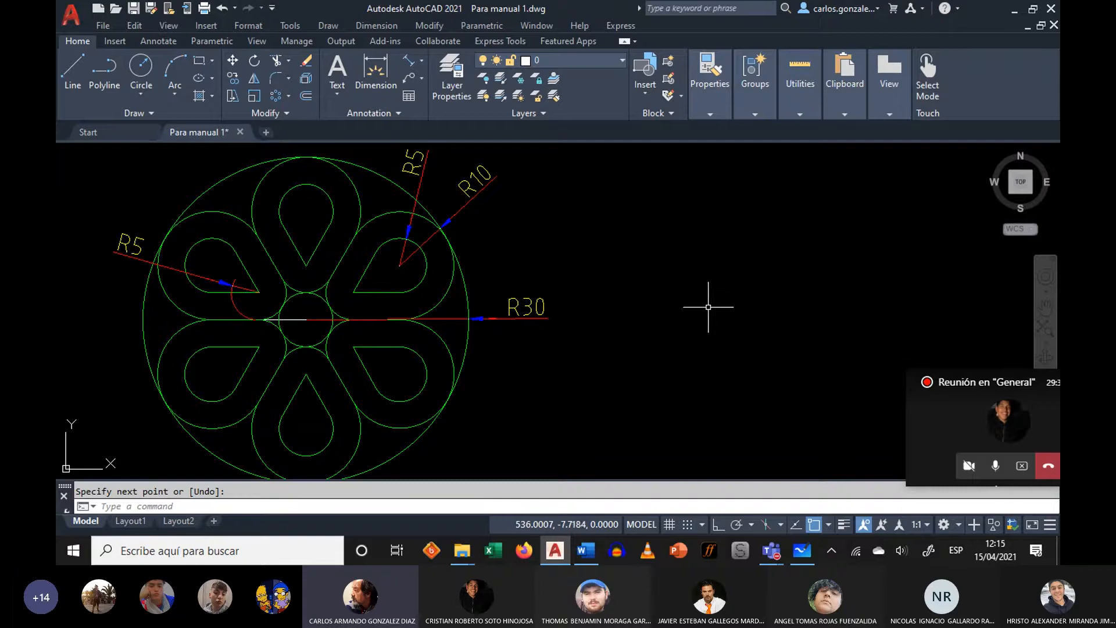
- Draw a circle of radius 30 in the empty area beside the green flower
drag(919, 392, 984, 409)
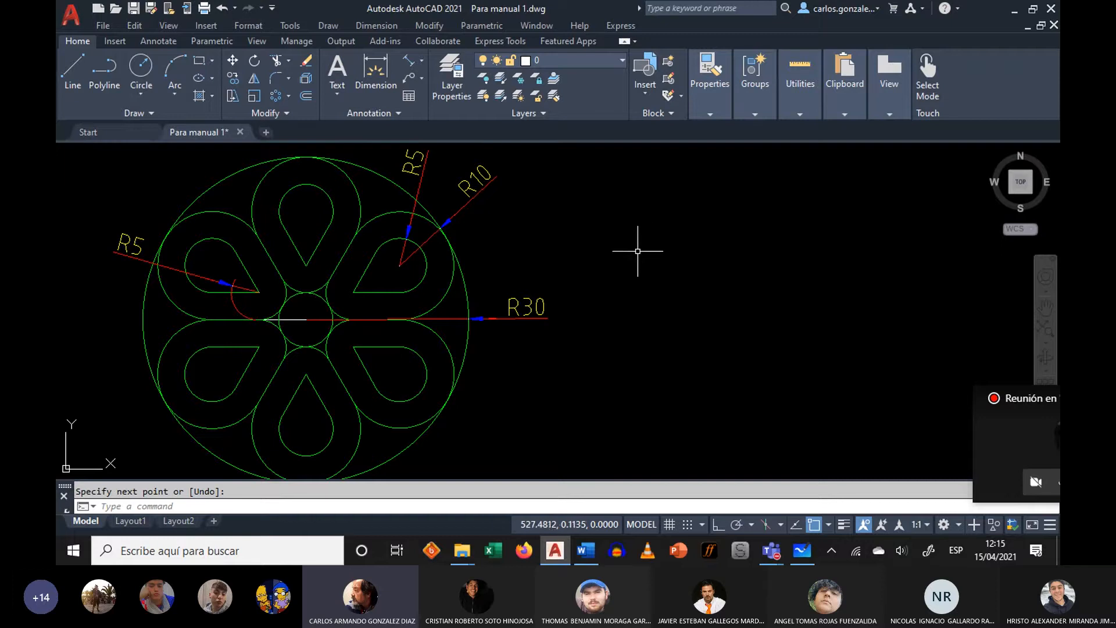
click(145, 62)
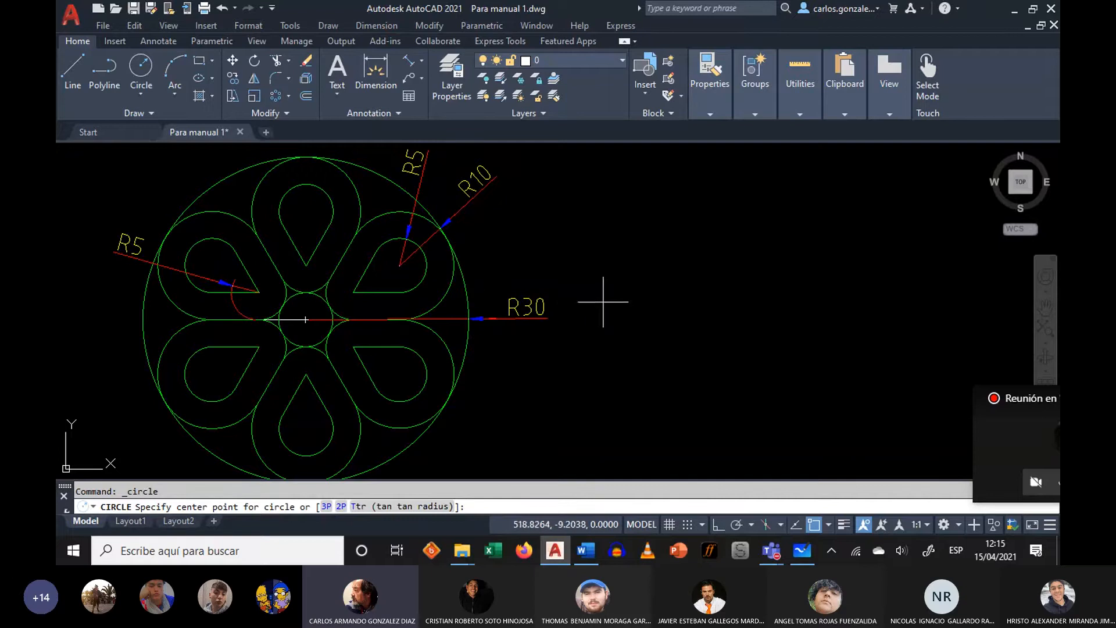
click(783, 313)
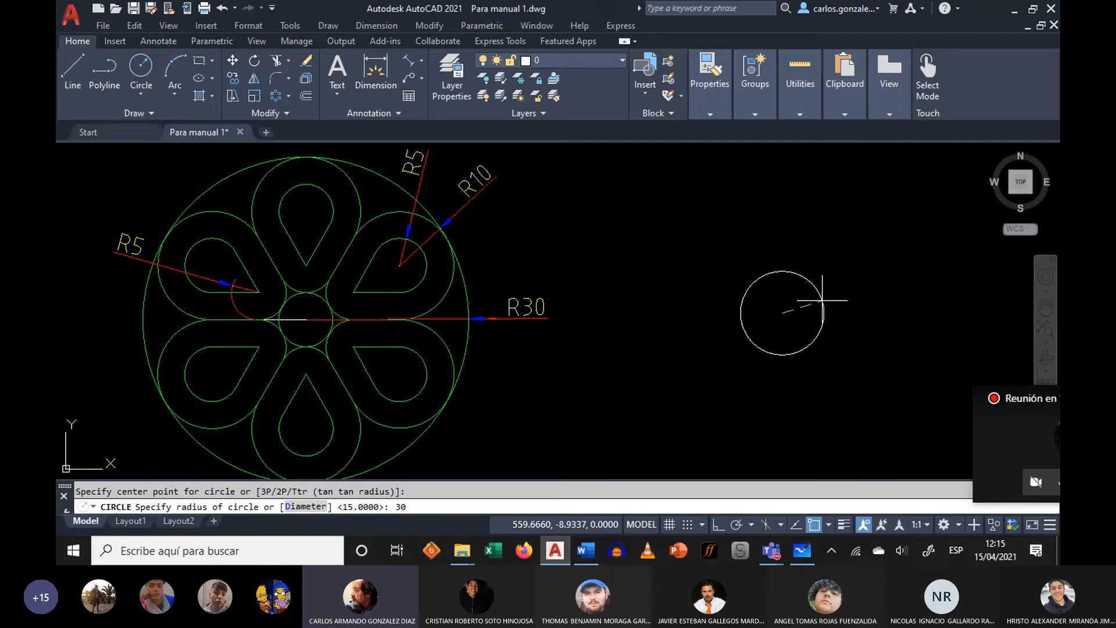
key(Return)
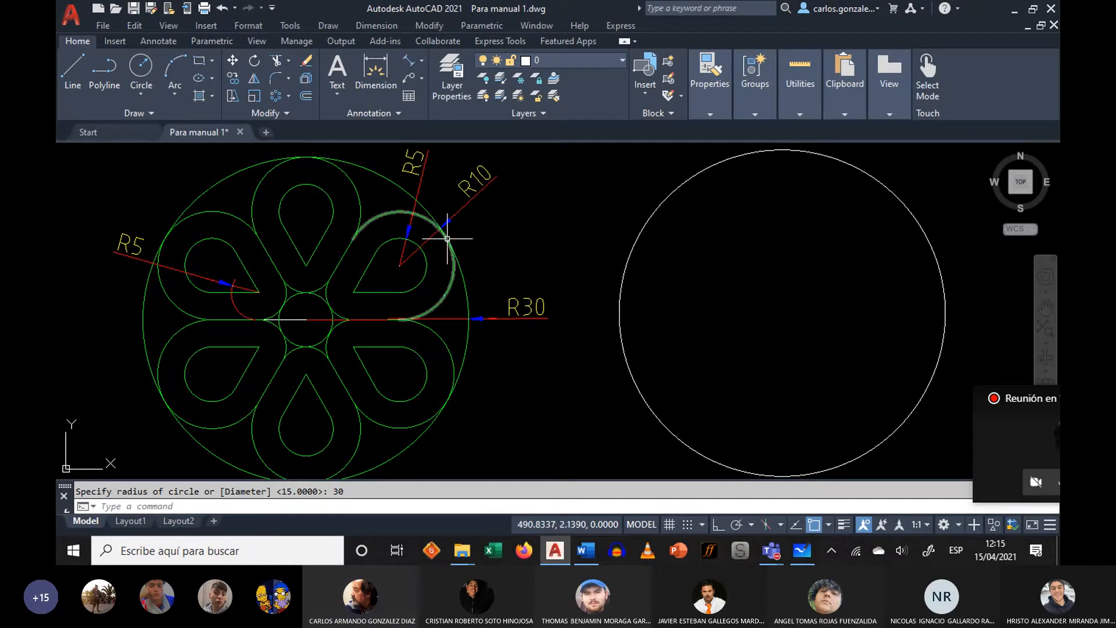
- Check the green petal's R10 outer arc and draw a circle of radius 10 inside the large white circle
click(397, 212)
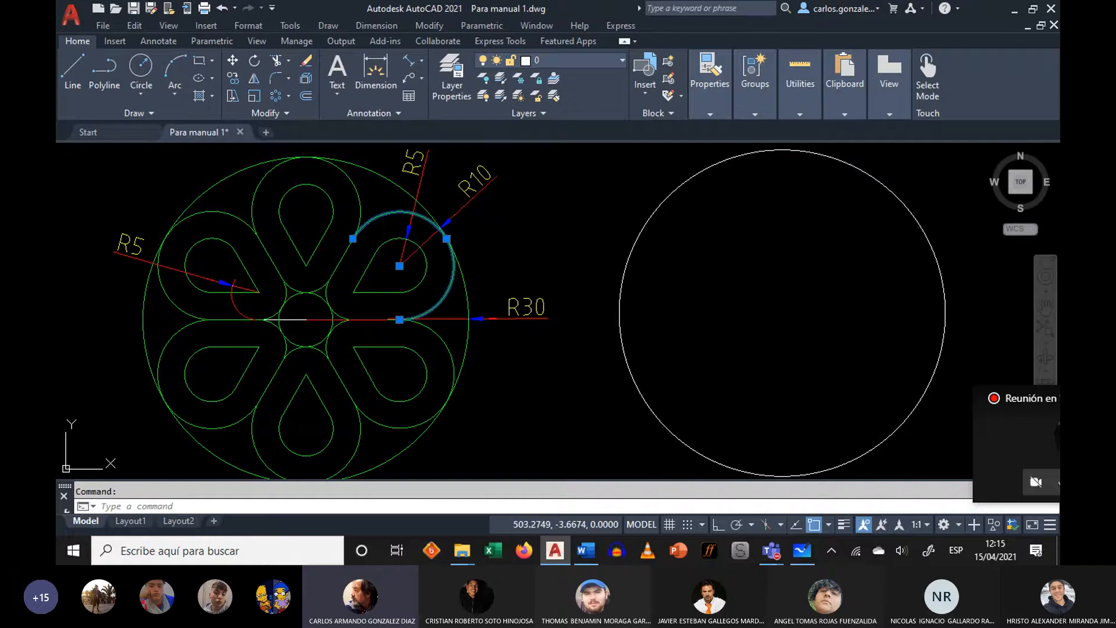
key(Escape)
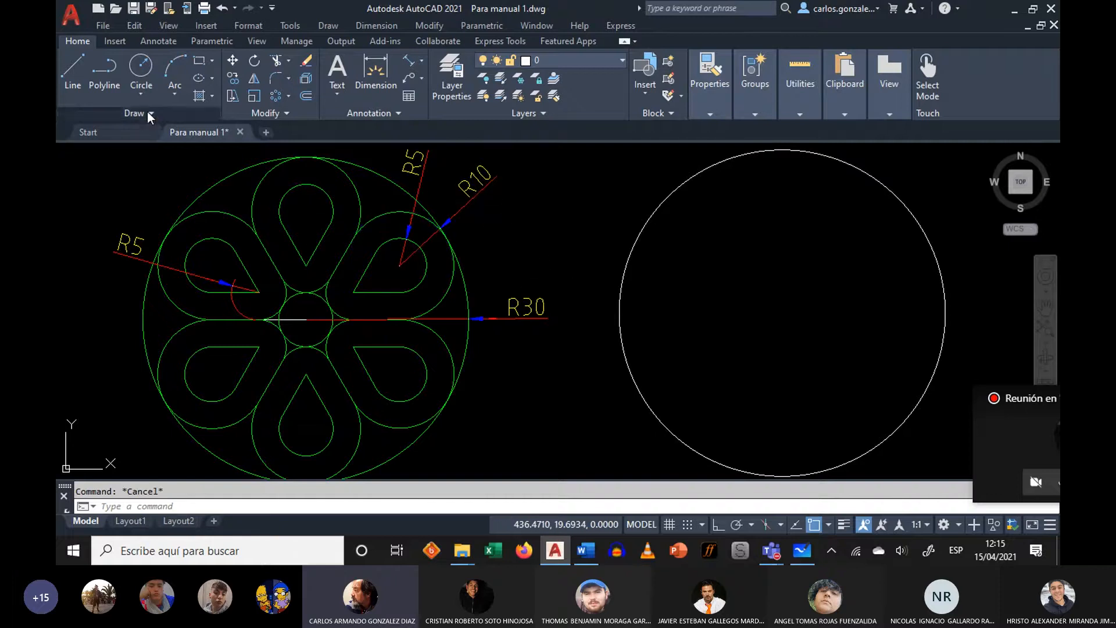
click(142, 64)
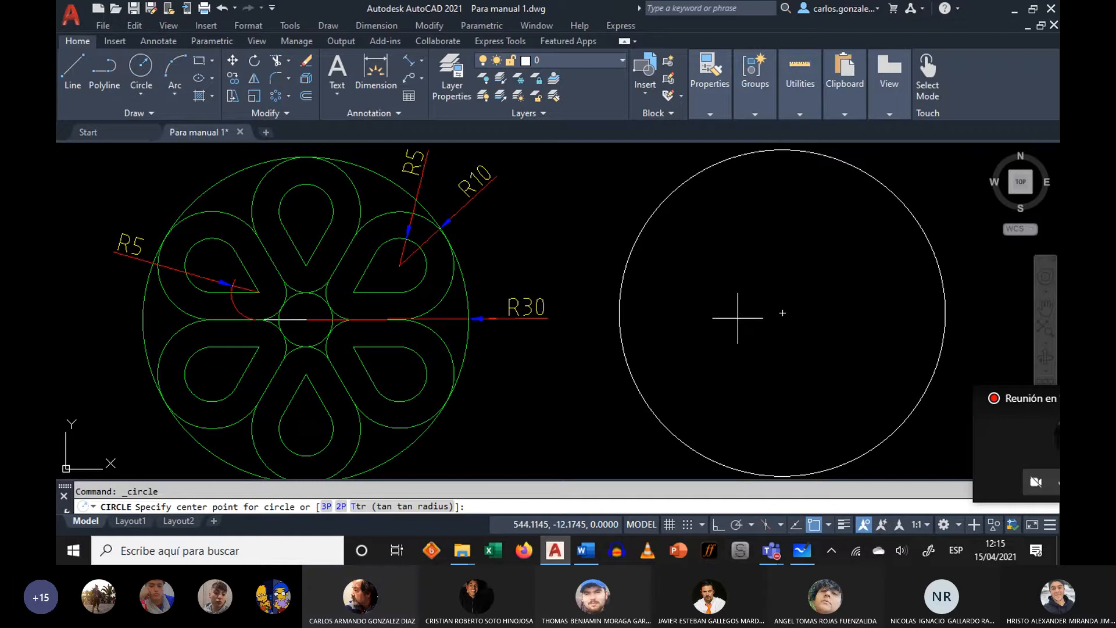
click(708, 332)
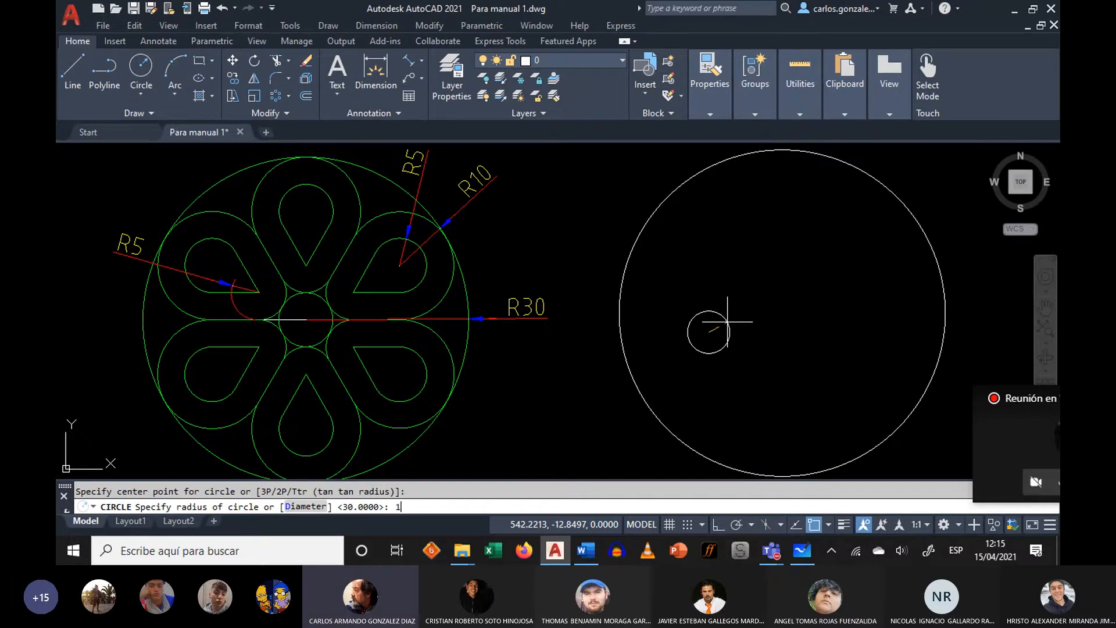
key(Return)
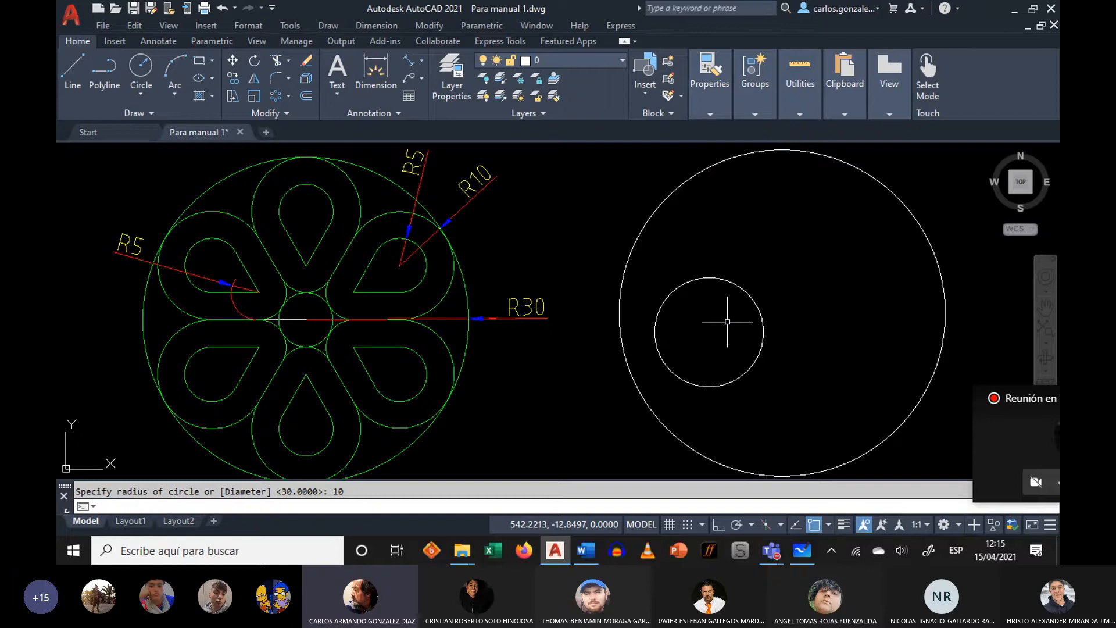
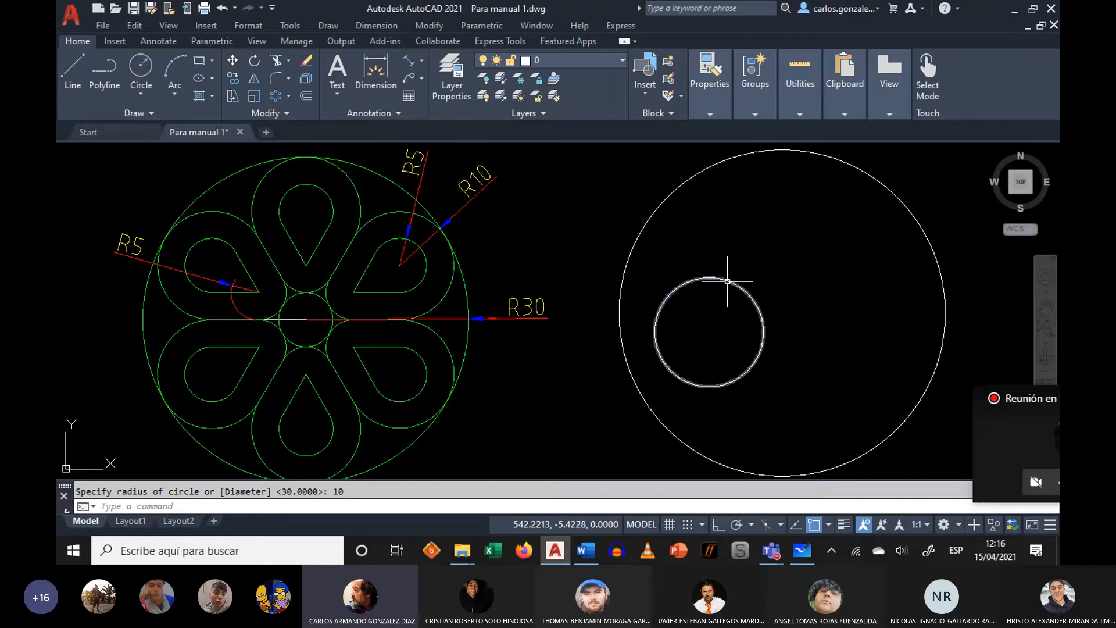
- Examine the quadrant points of the small and large white circles, then clear the selection
click(753, 300)
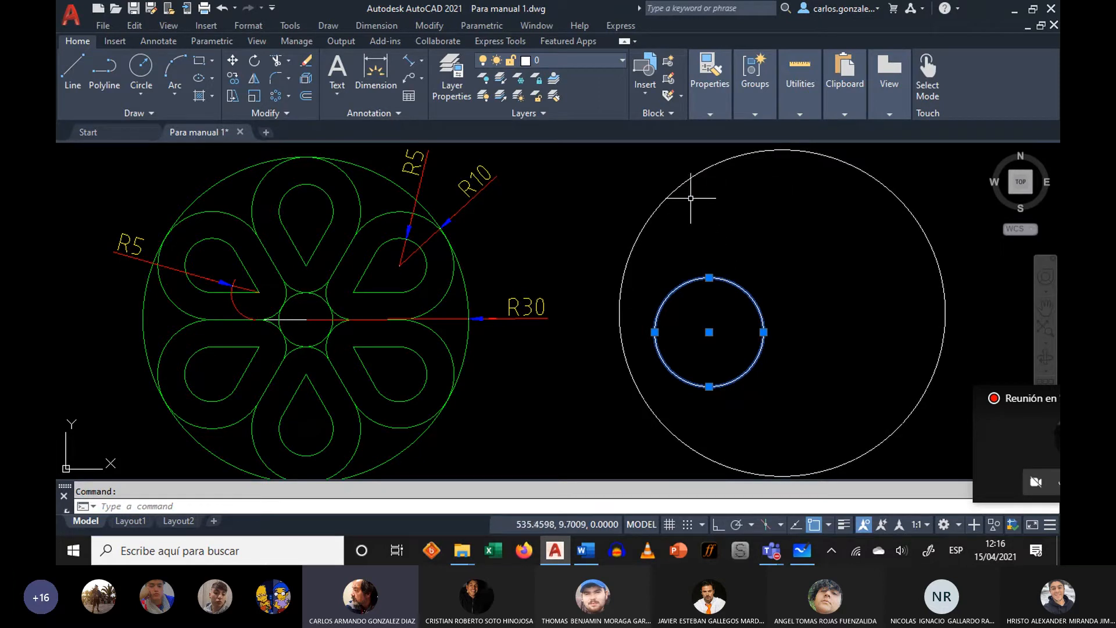
click(689, 180)
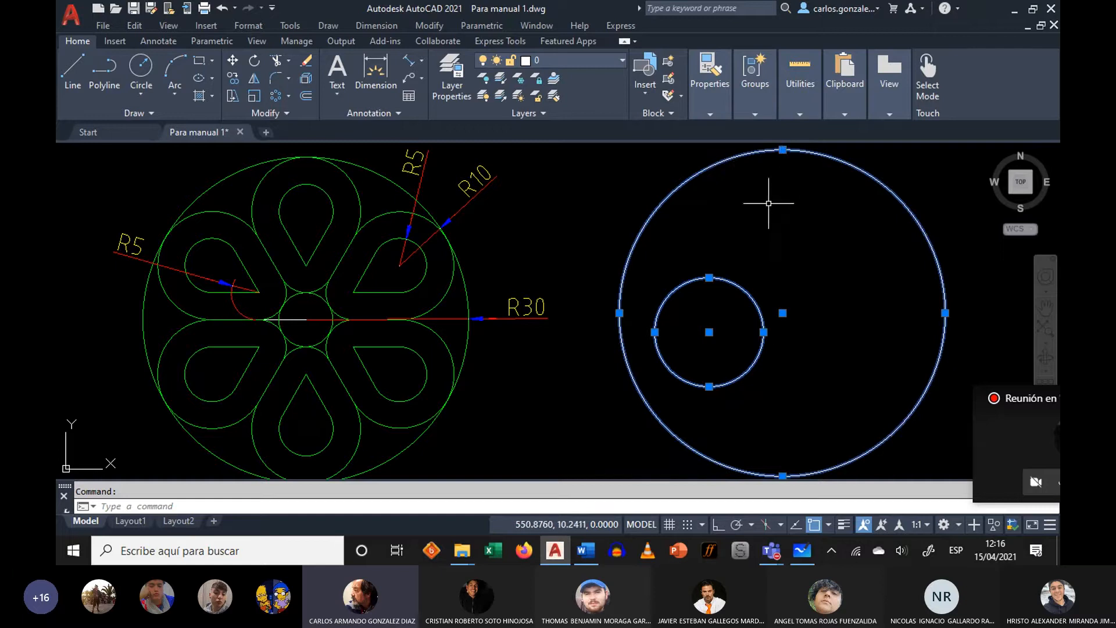
click(709, 278)
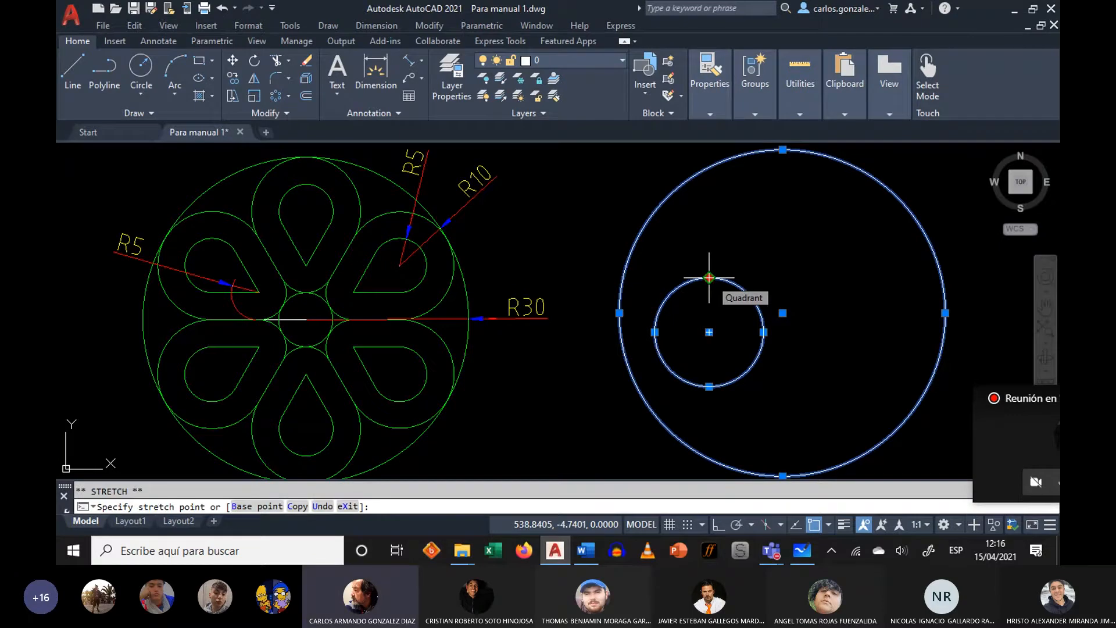
key(Escape)
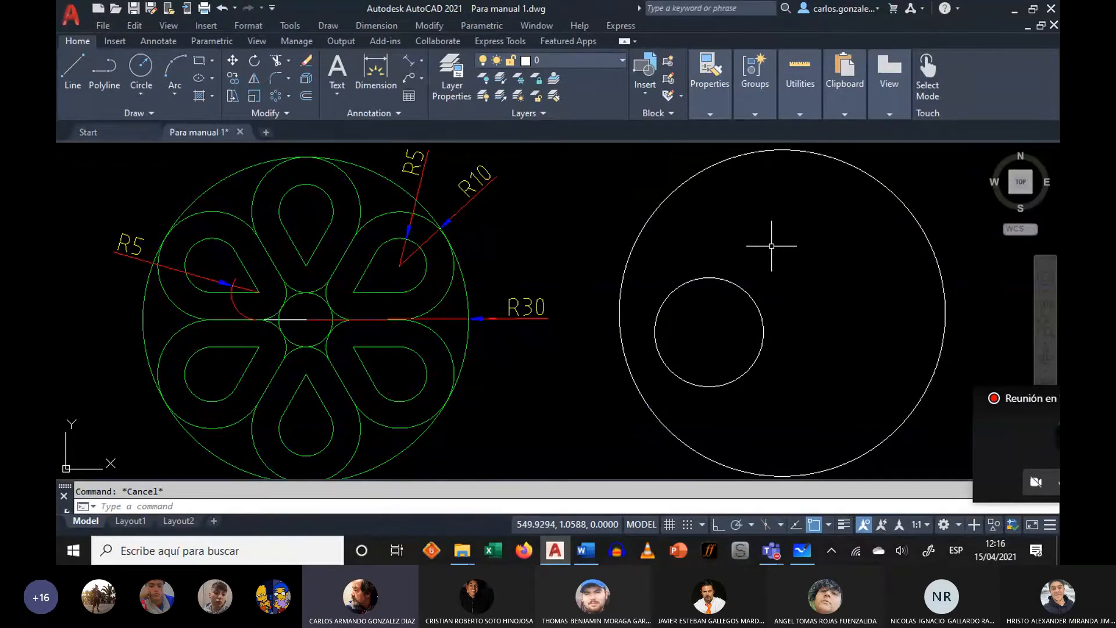
- Move the small circle from its upper quadrant onto the large circle's upper quadrant, using Quadrant snaps for both points
key(Return)
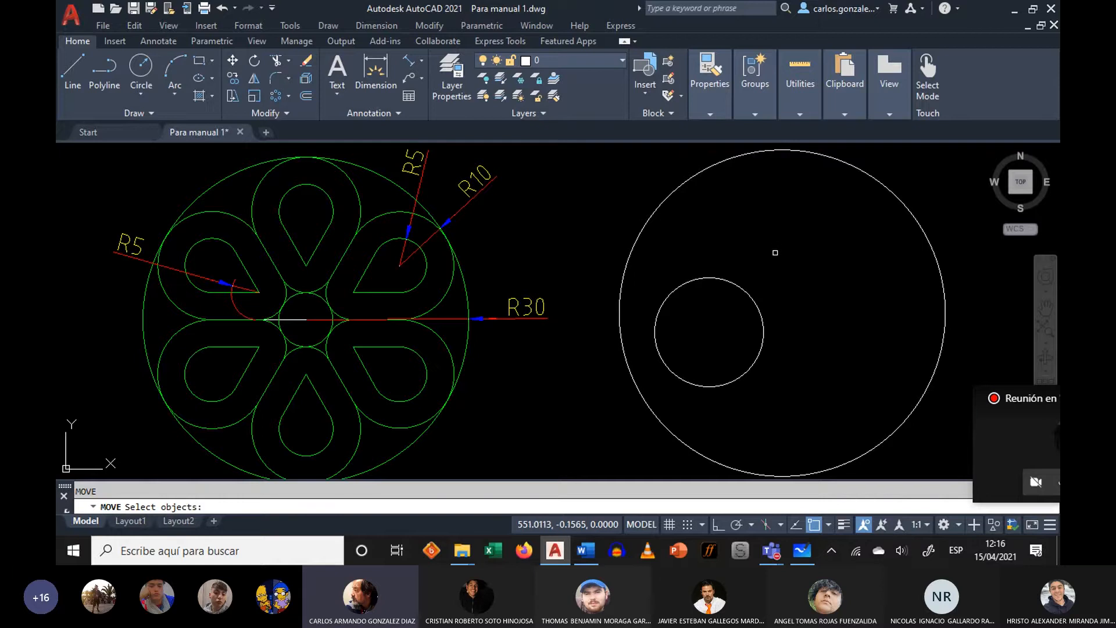
click(750, 294)
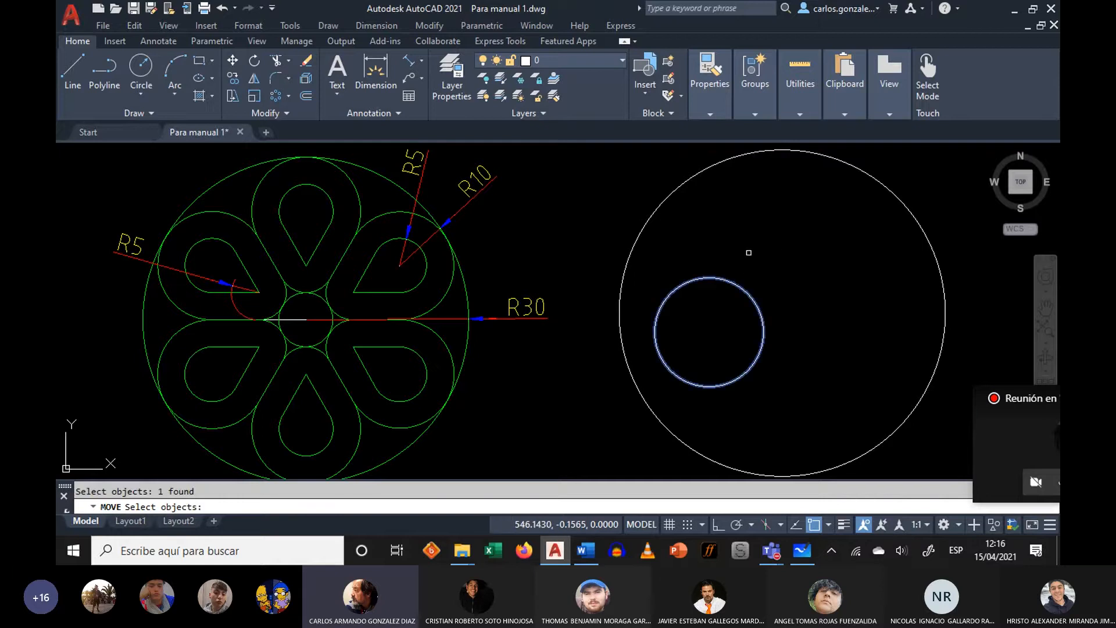
key(Return)
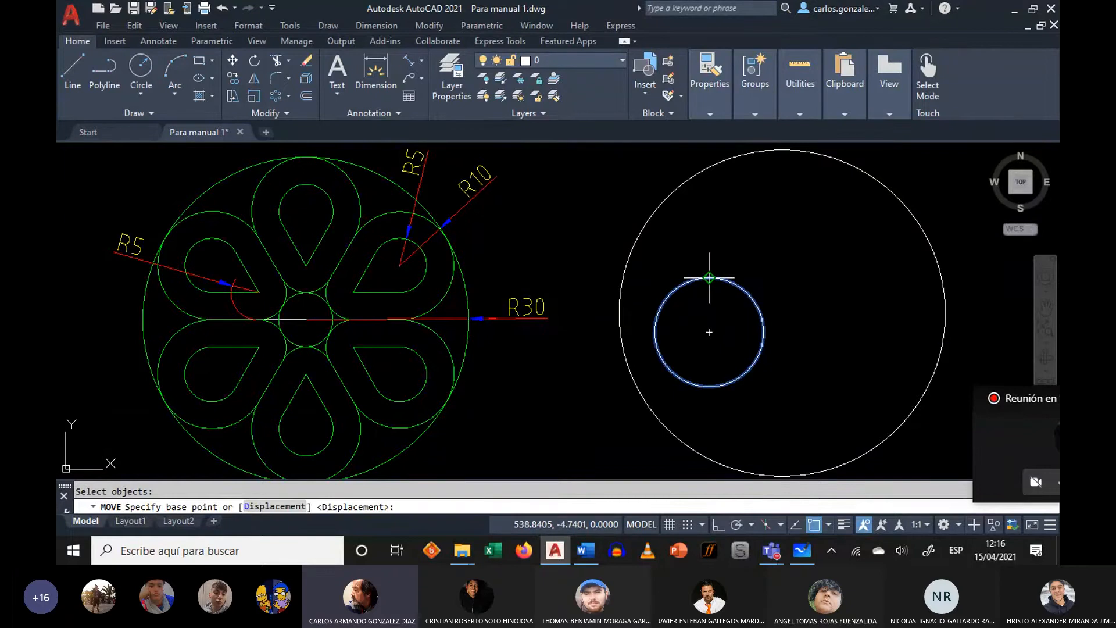
shift+right_click(740, 198)
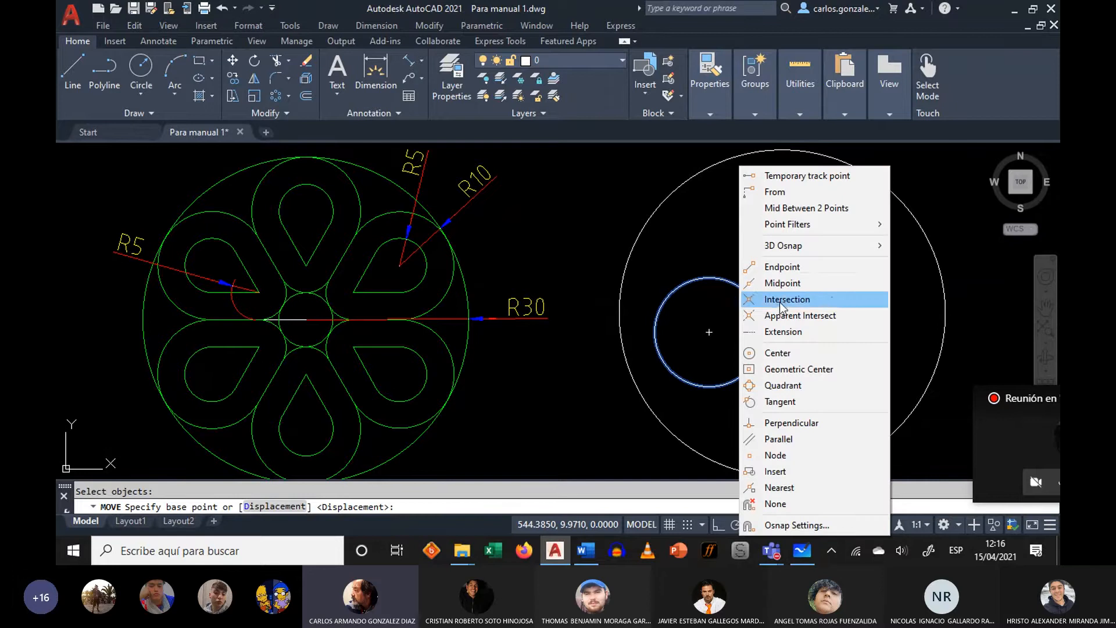
click(782, 386)
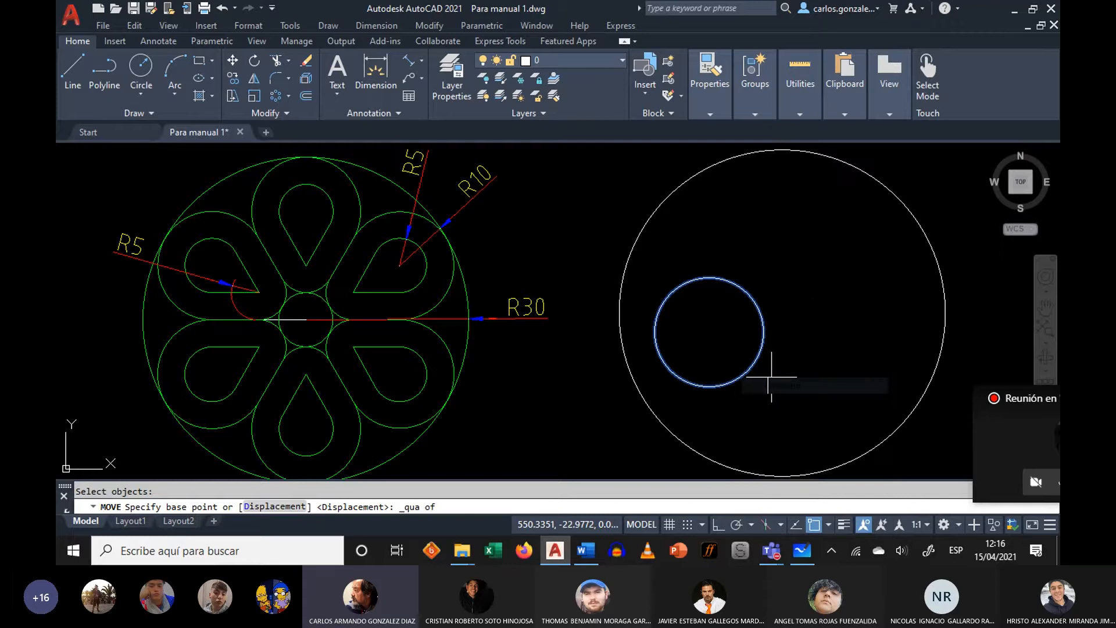
click(709, 277)
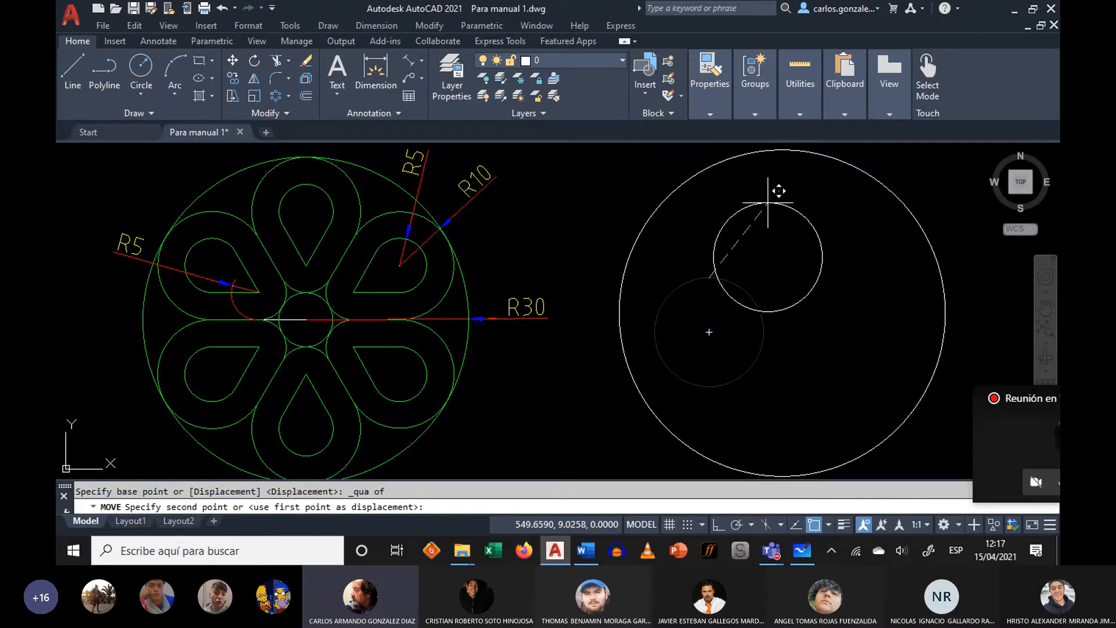
shift+right_click(754, 229)
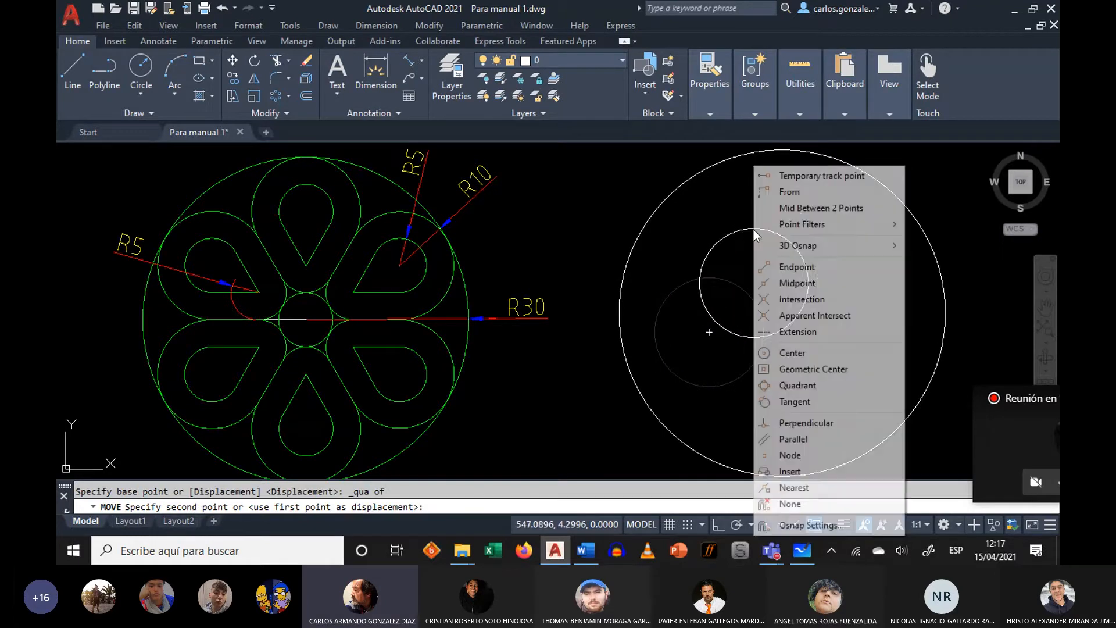
click(803, 387)
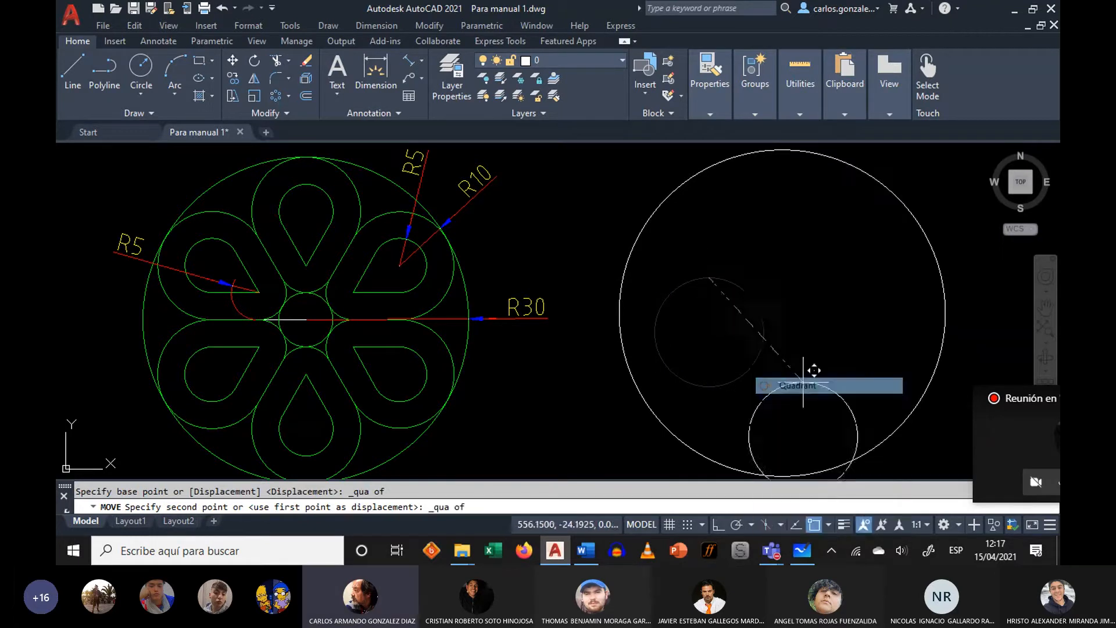
click(782, 150)
- Undo the small circle's move to the large circle's upper quadrant
middle_drag(792, 179, 740, 221)
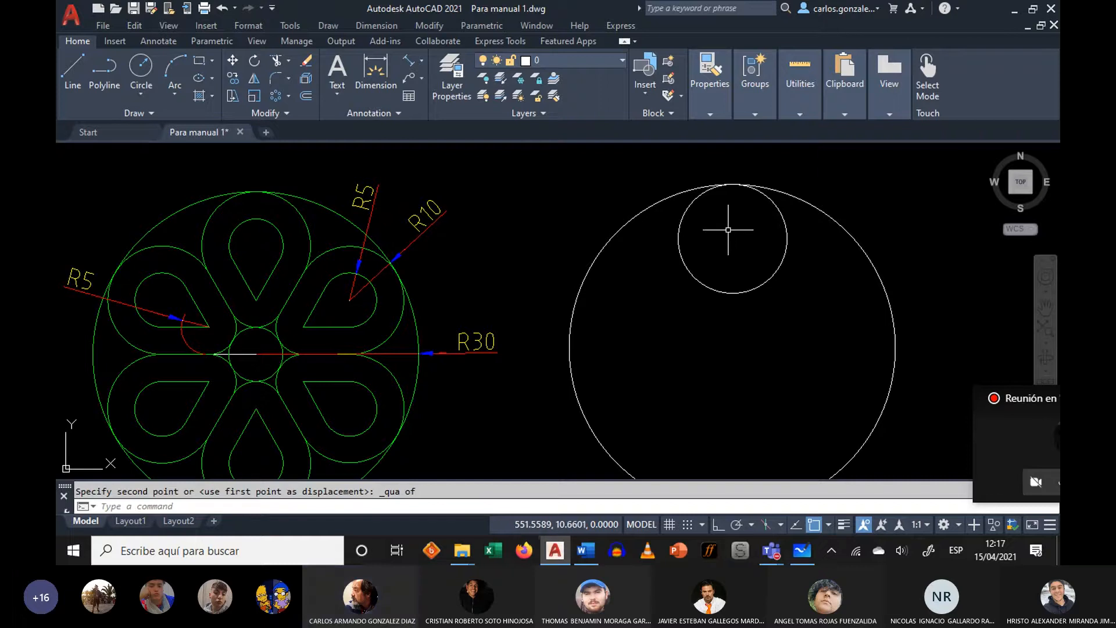
mouse_move(727, 218)
middle_down()
mouse_move(747, 209)
mouse_move(751, 219)
middle_up()
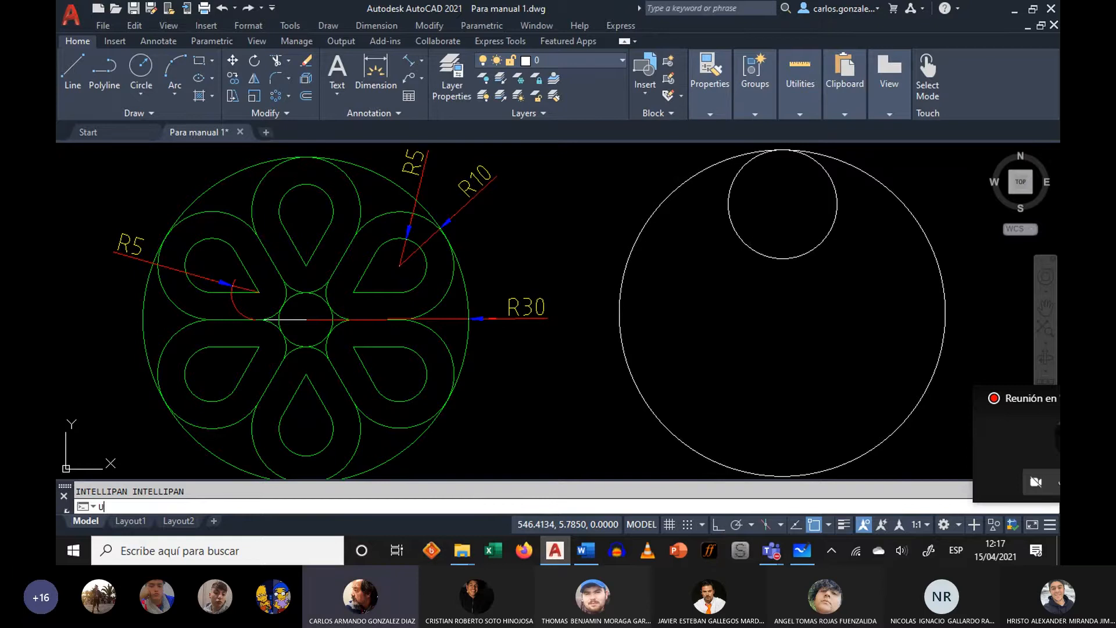
key(Return)
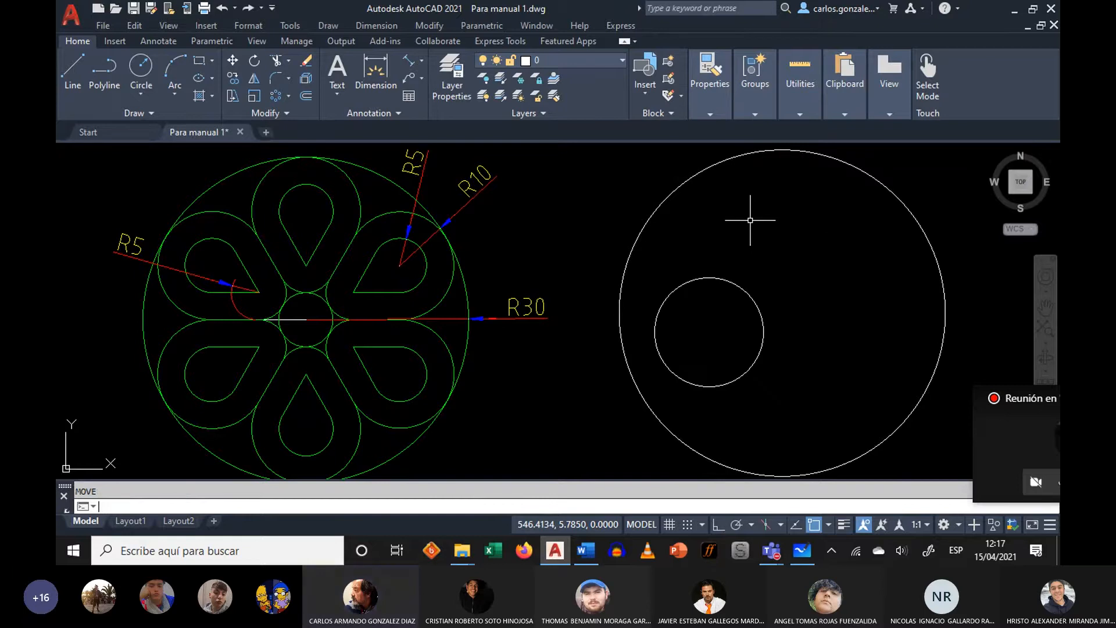
click(901, 203)
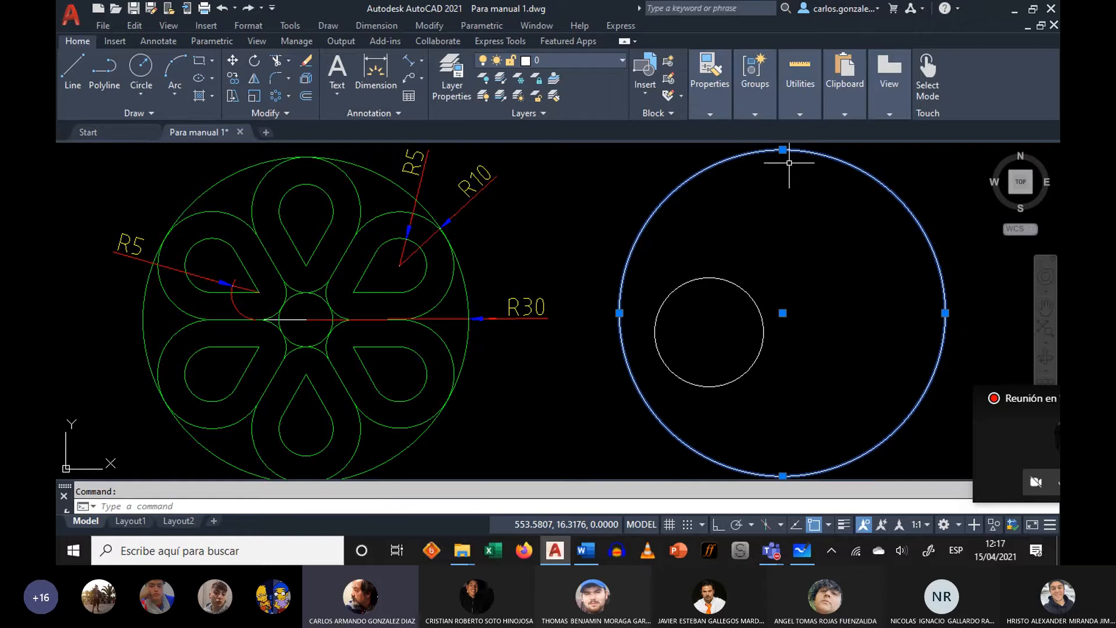
key(Escape)
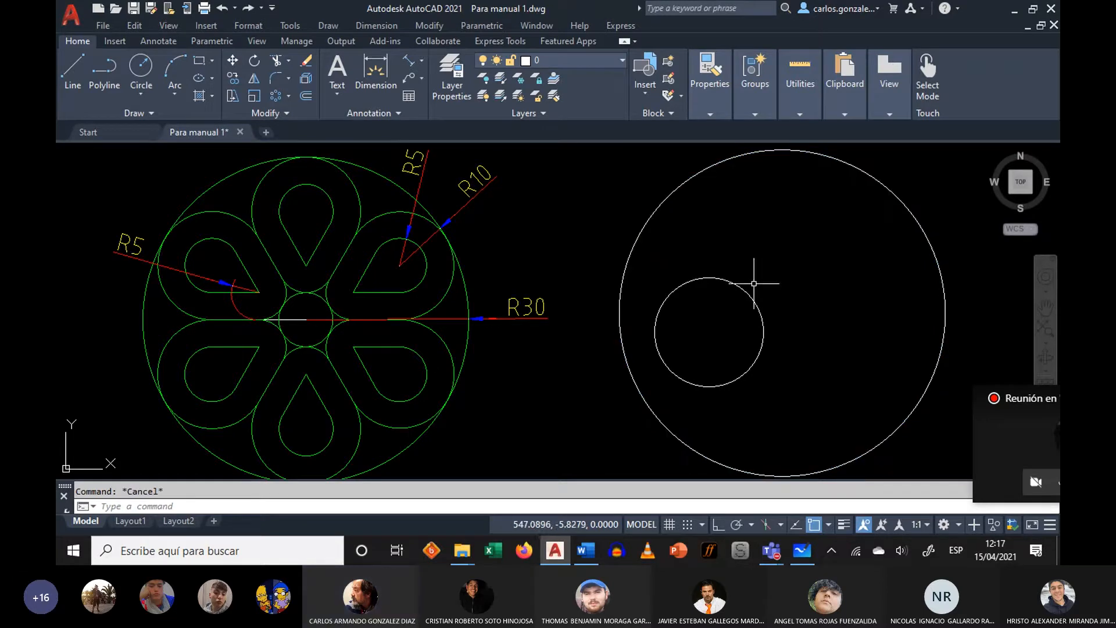
click(744, 290)
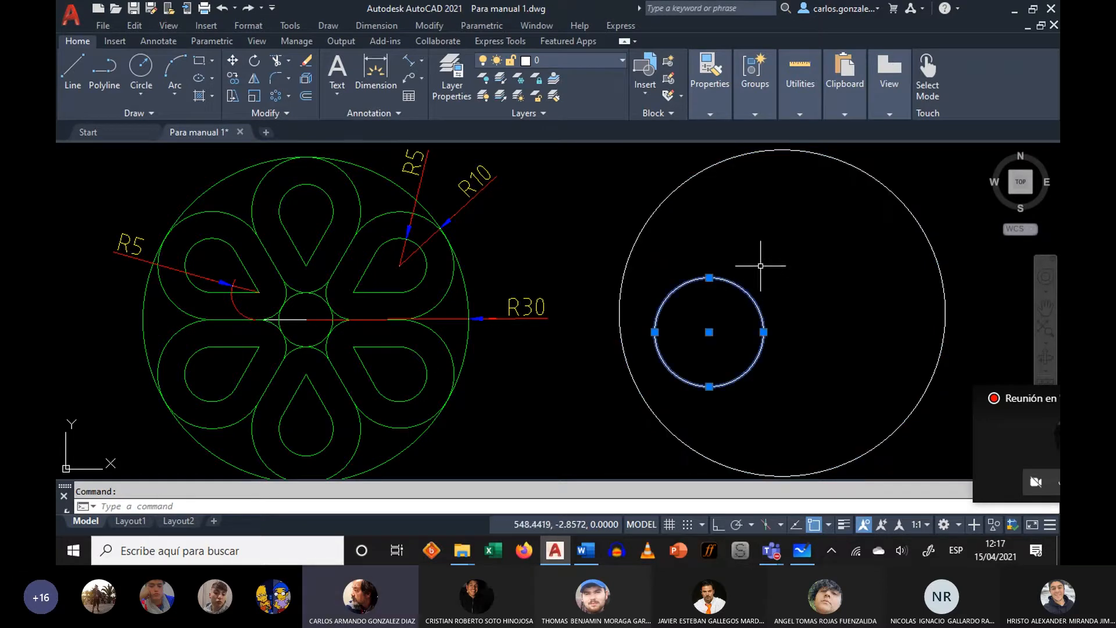
click(709, 278)
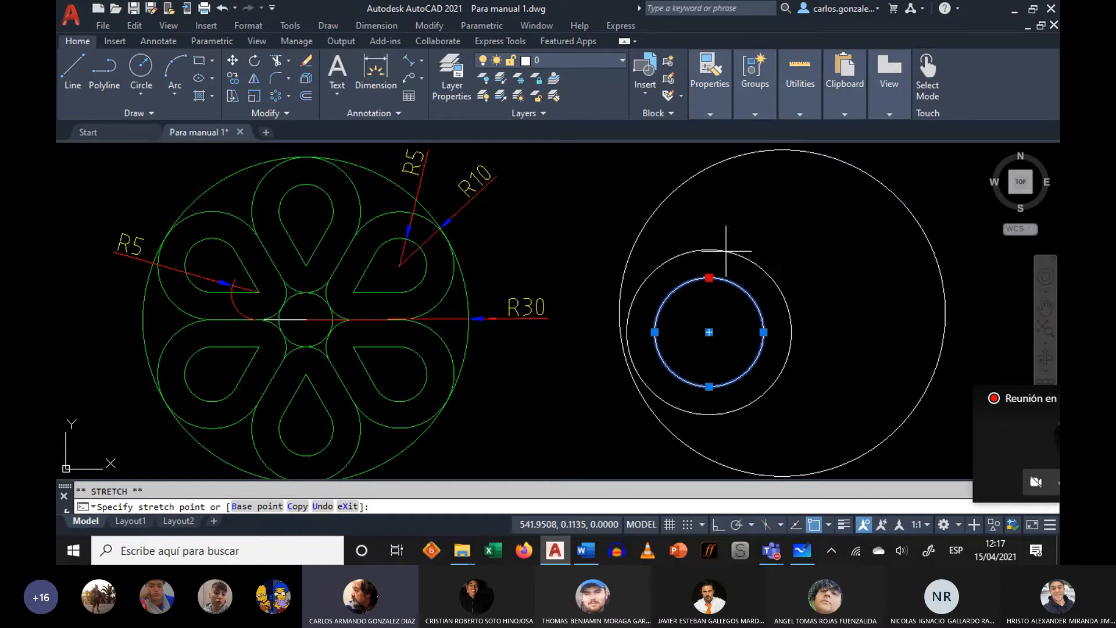
key(Escape)
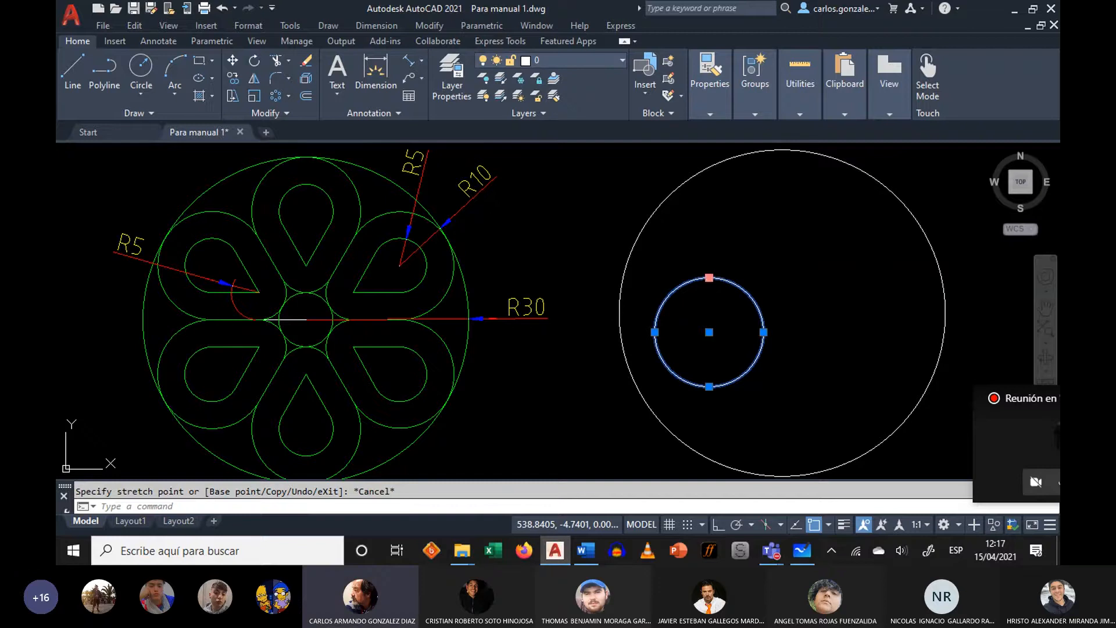
- Move the small circle by its upper quadrant grip onto the large circle's upper quadrant, and undo the move
click(709, 278)
key(space)
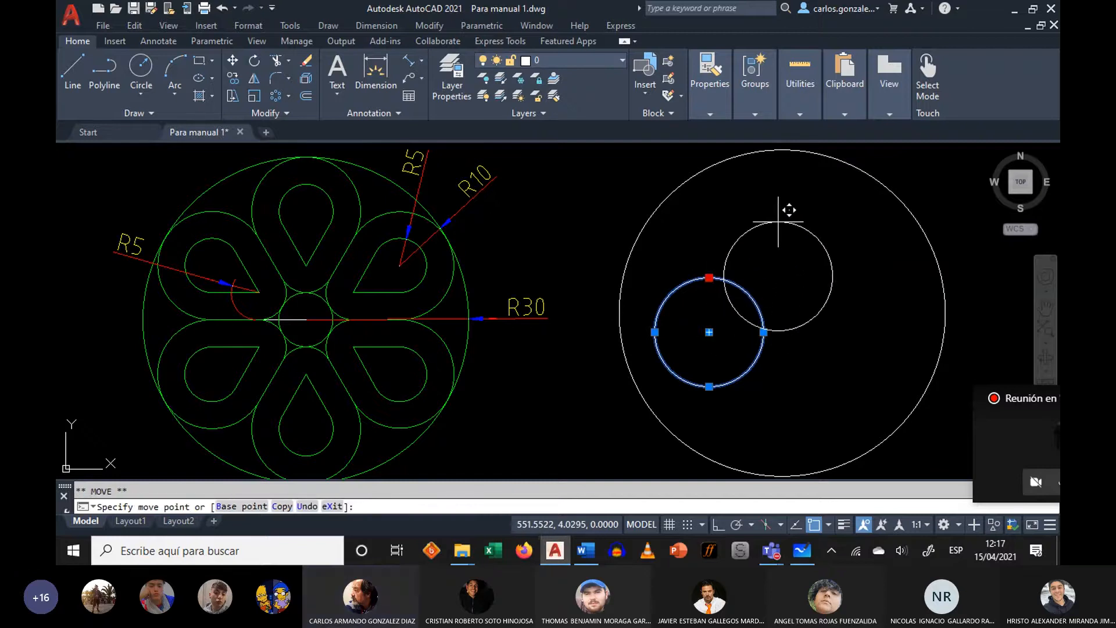
click(783, 150)
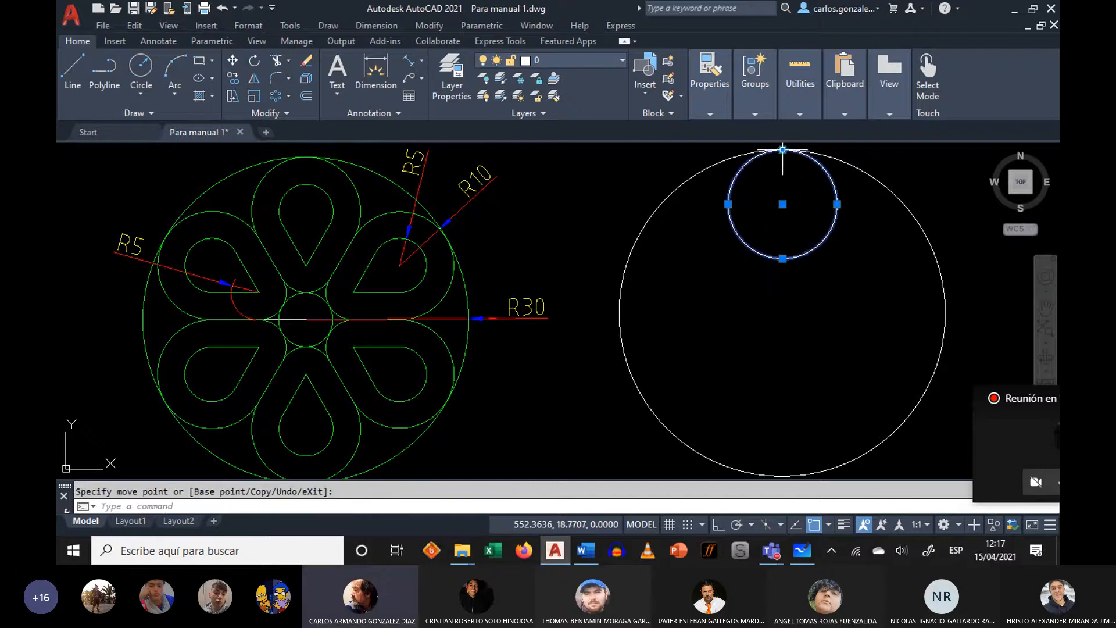
key(Escape)
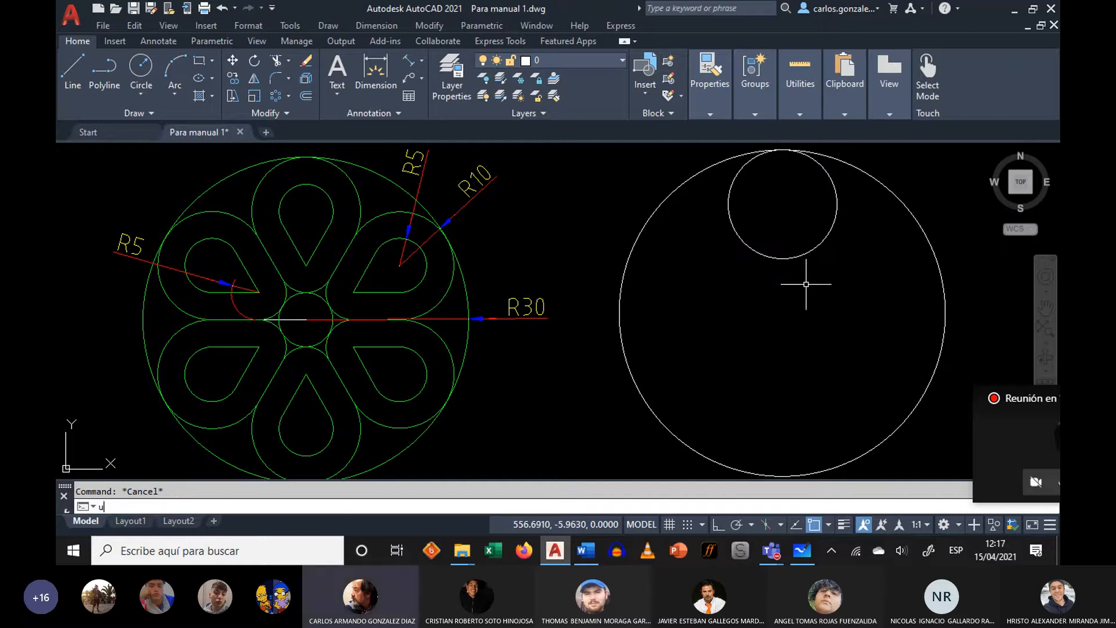
key(ctrl+z)
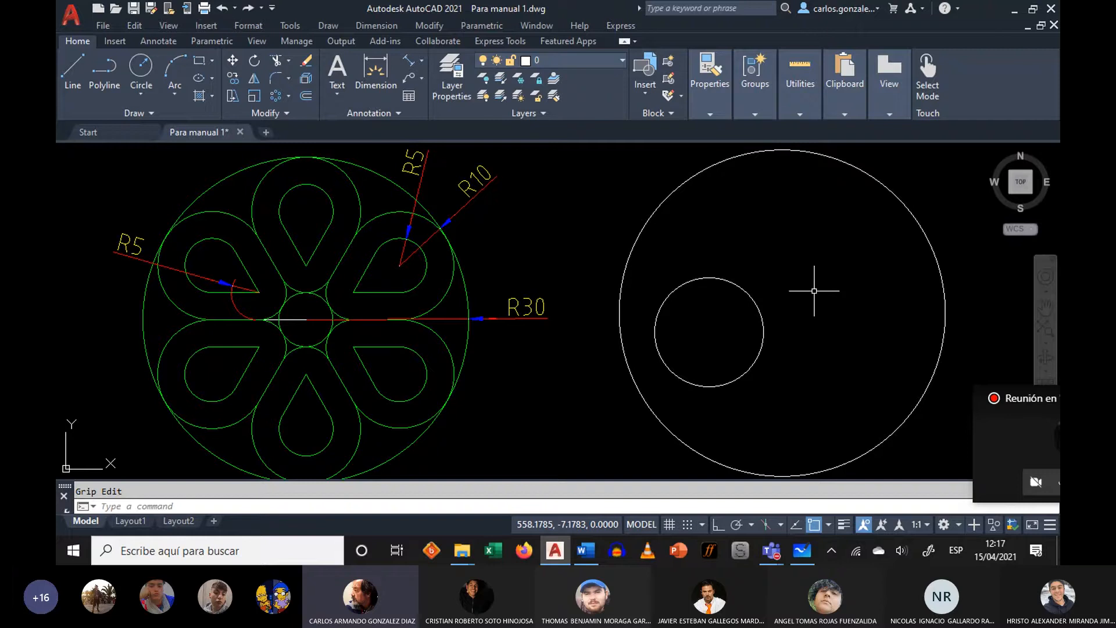
- Grip-move the small circle from its upper quadrant onto the large circle's upper quadrant, using a Quadrant snap for the destination, and clear the selection
scroll(773, 270, down, 3)
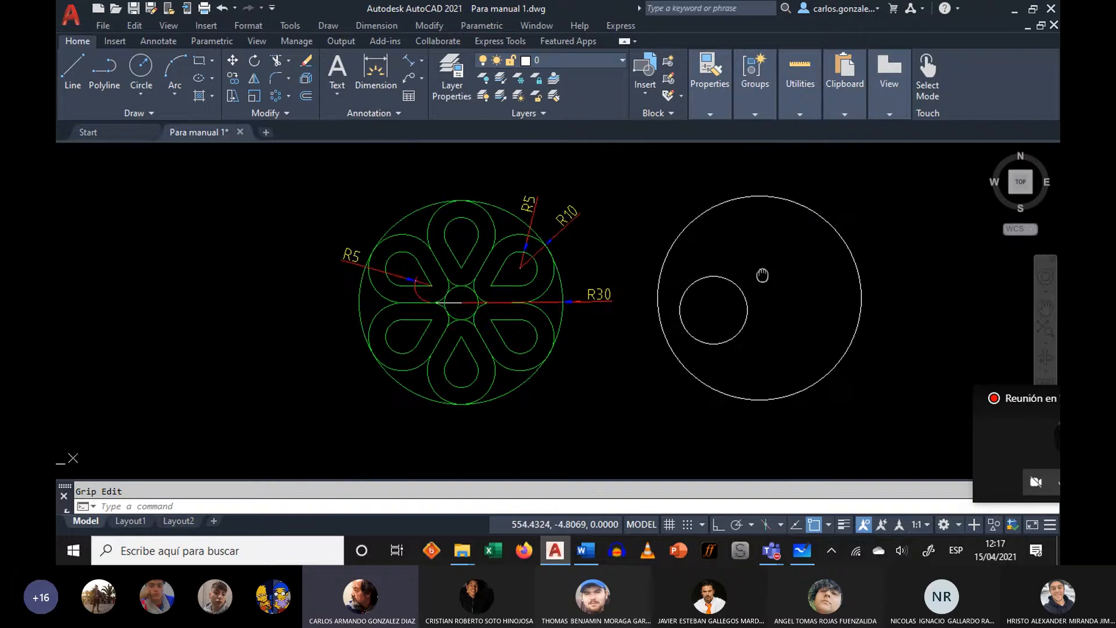
scroll(693, 270, up, 2)
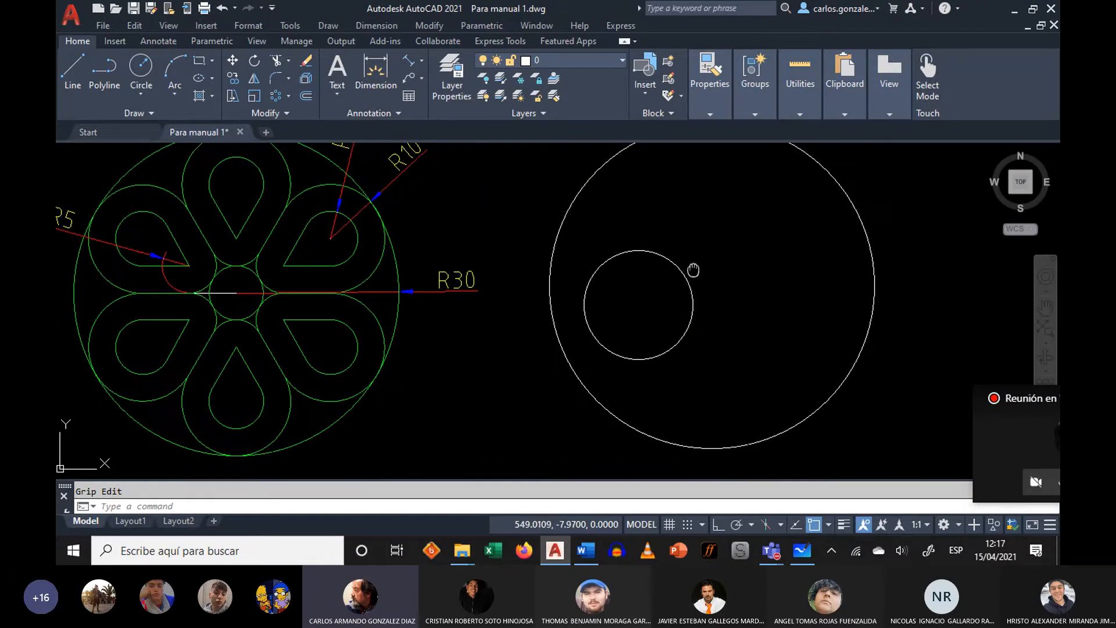
middle_drag(694, 271, 644, 295)
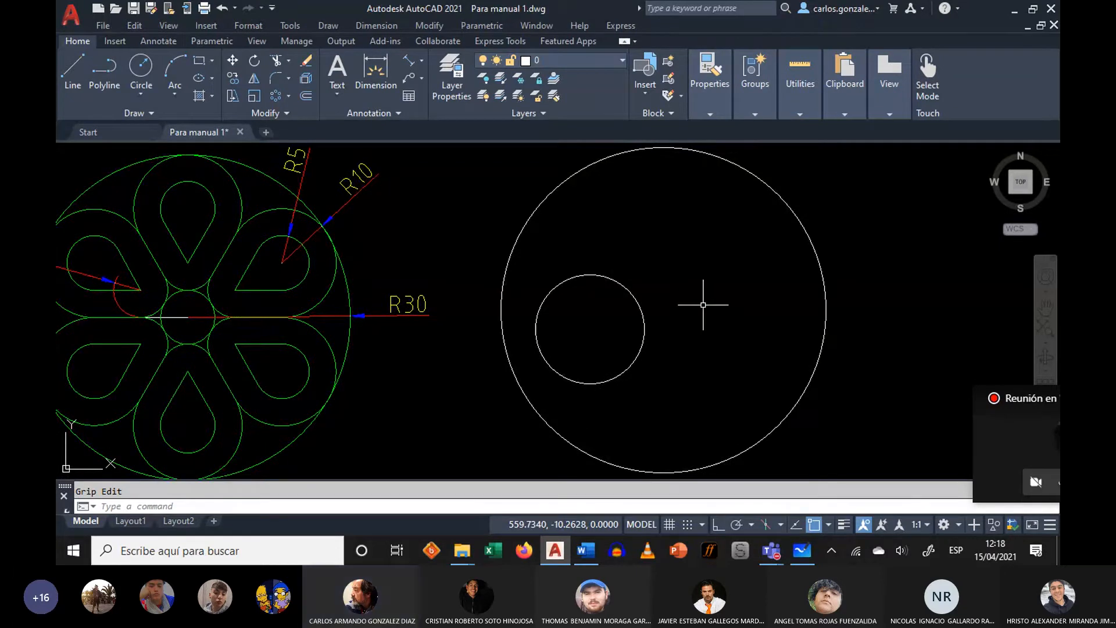
click(607, 278)
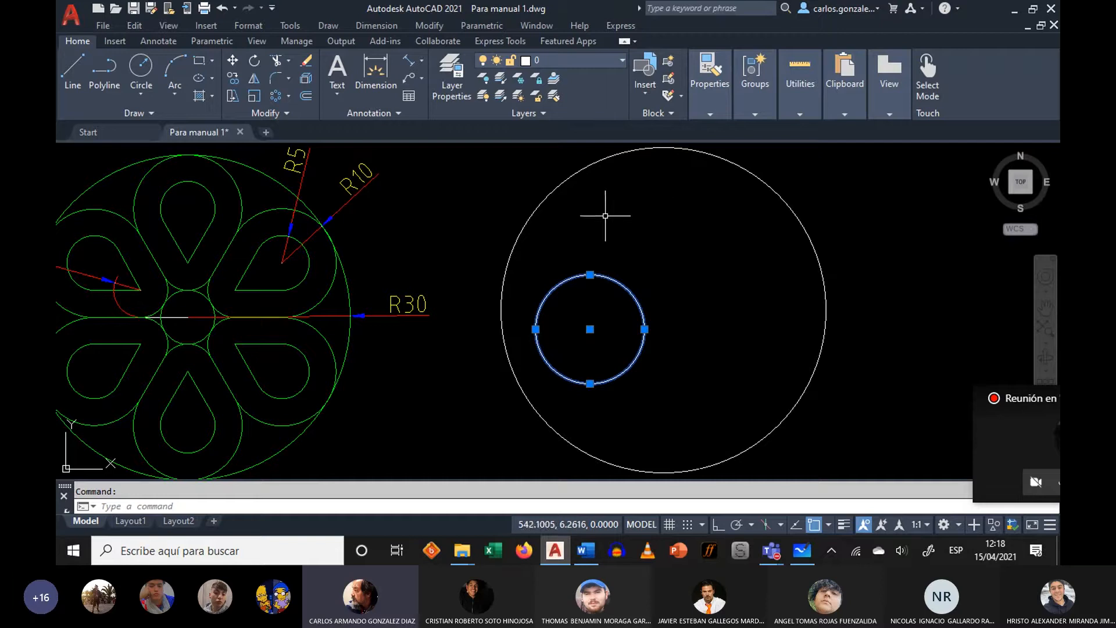
click(590, 275)
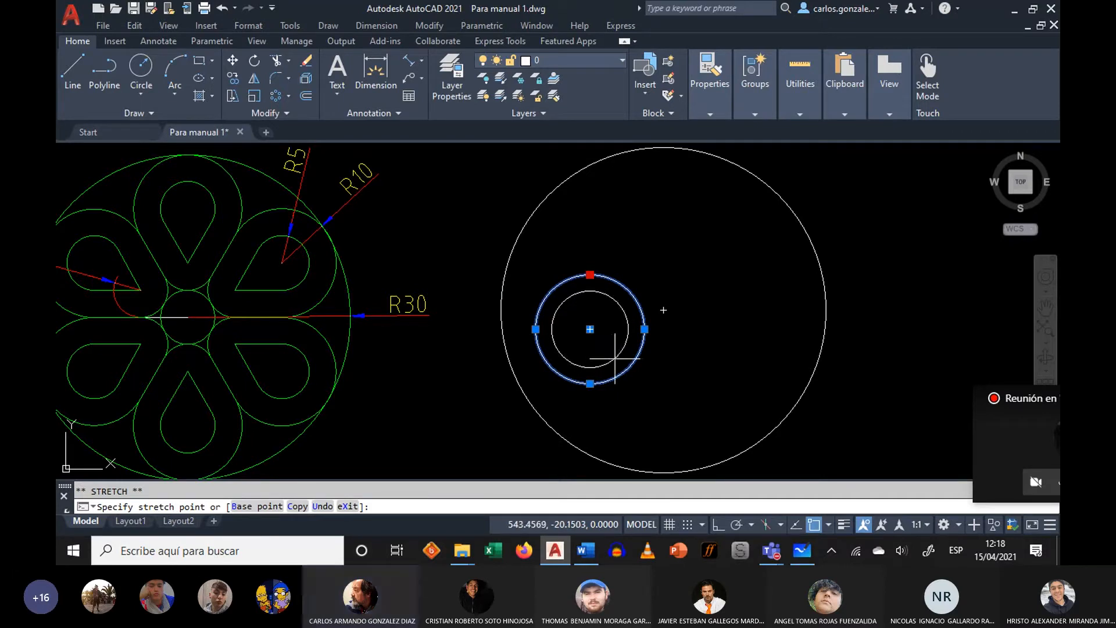
key(space)
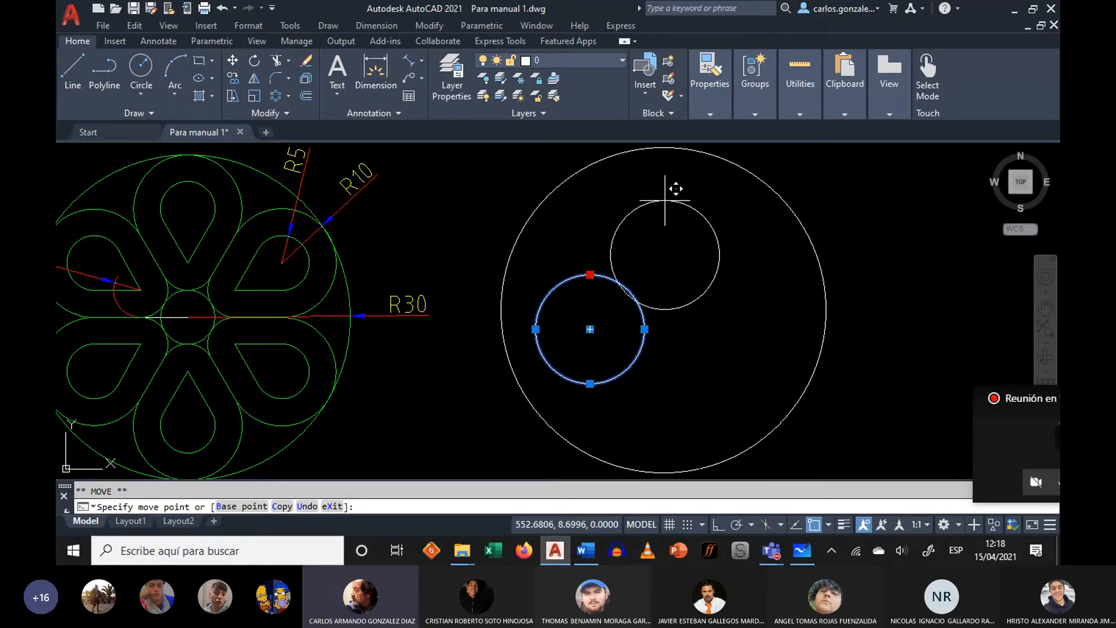
middle_drag(662, 170, 660, 181)
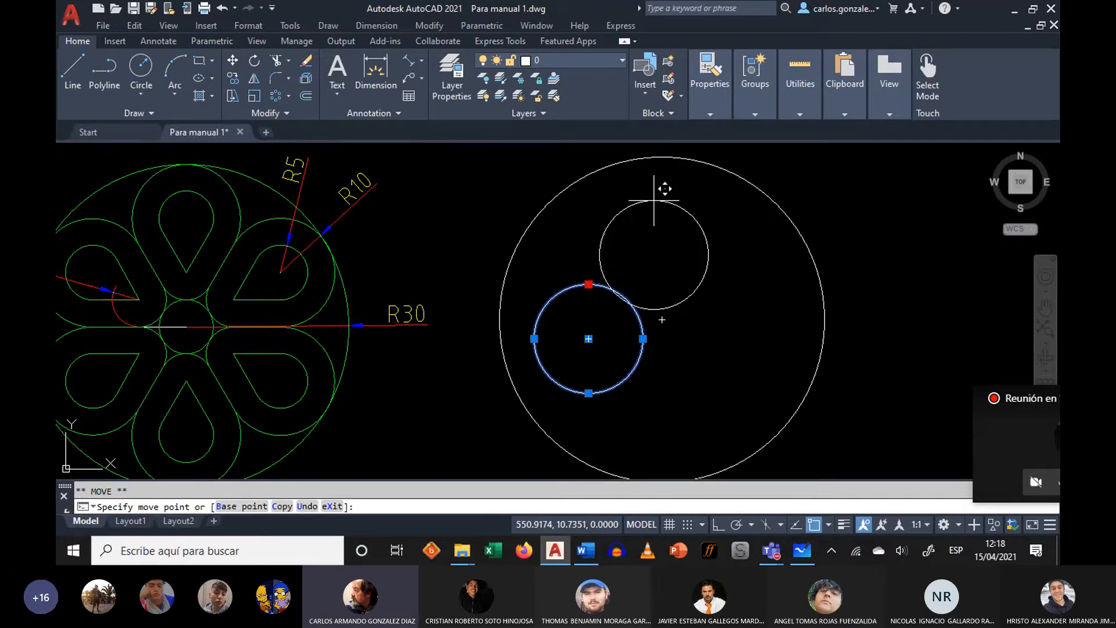
shift+right_click(655, 201)
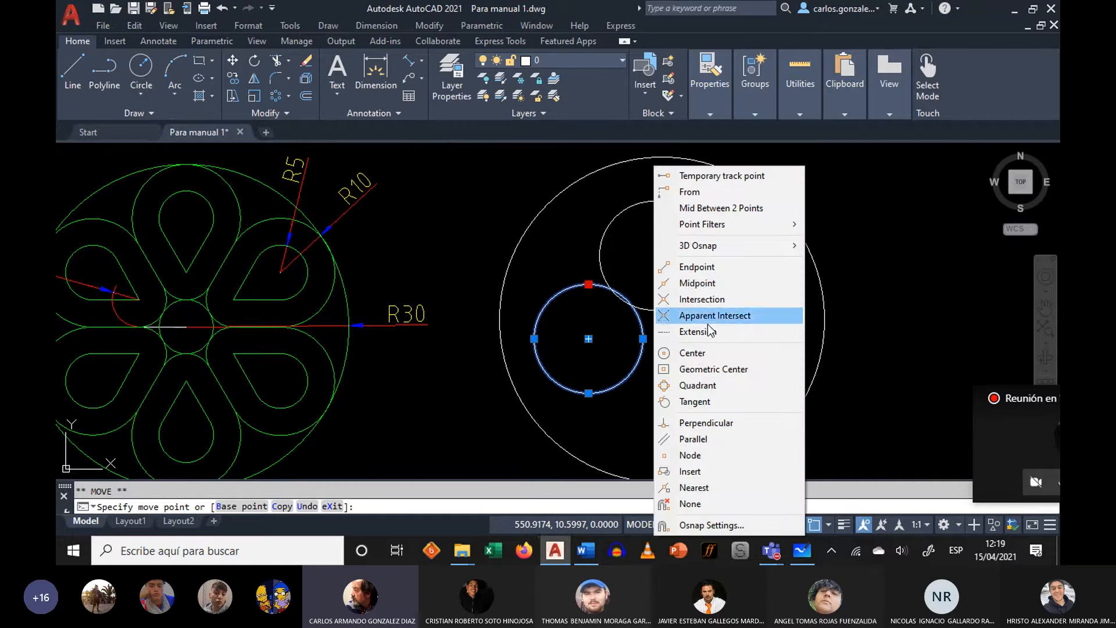
click(698, 386)
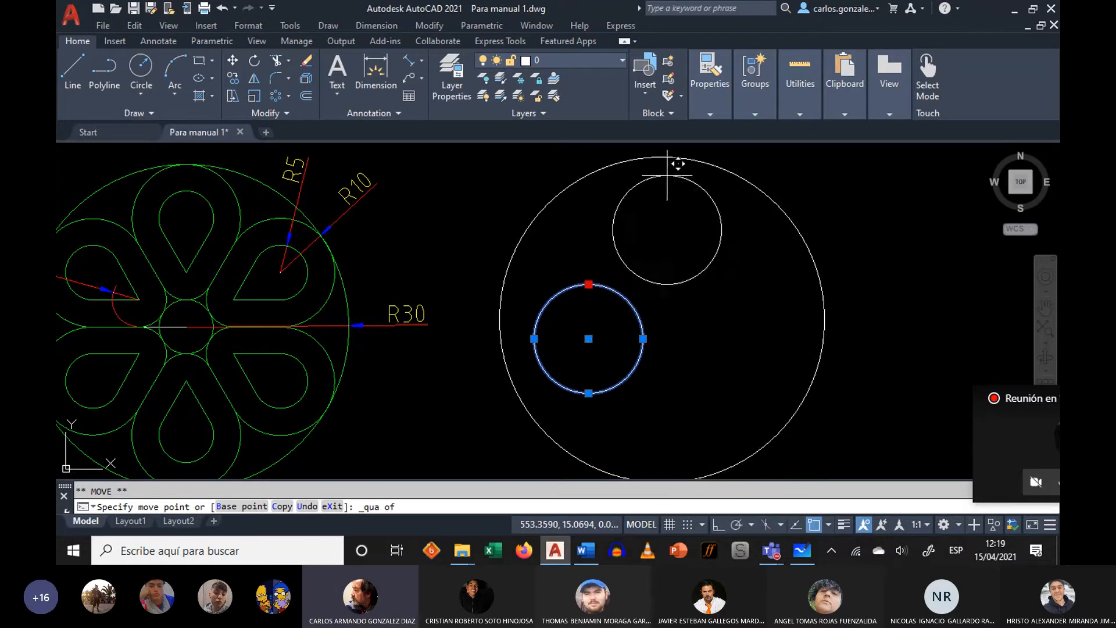
click(662, 157)
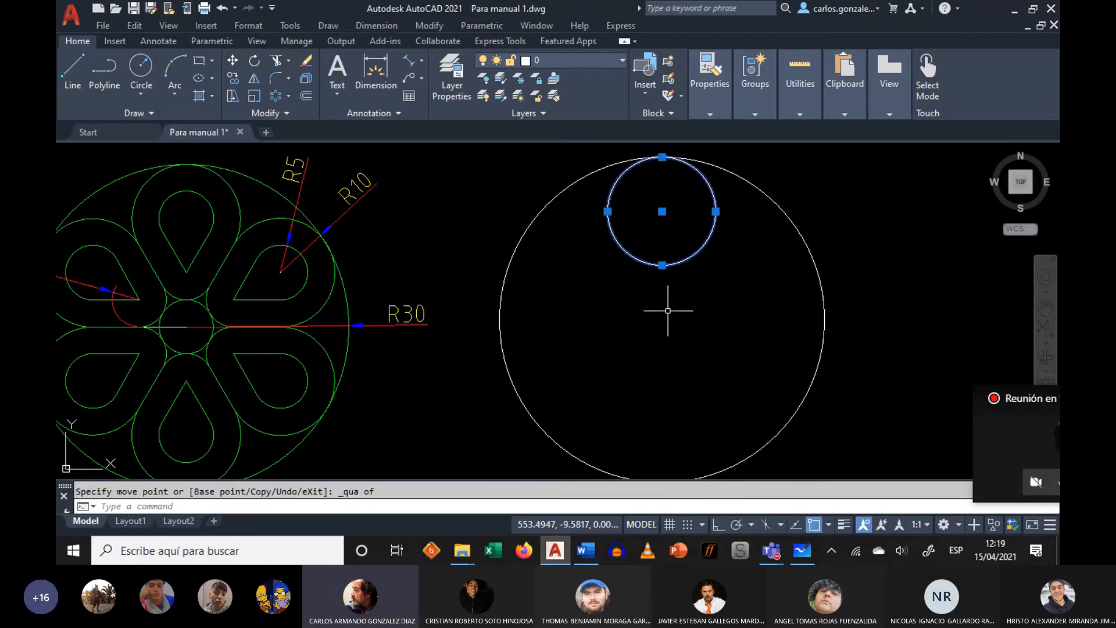
key(Escape)
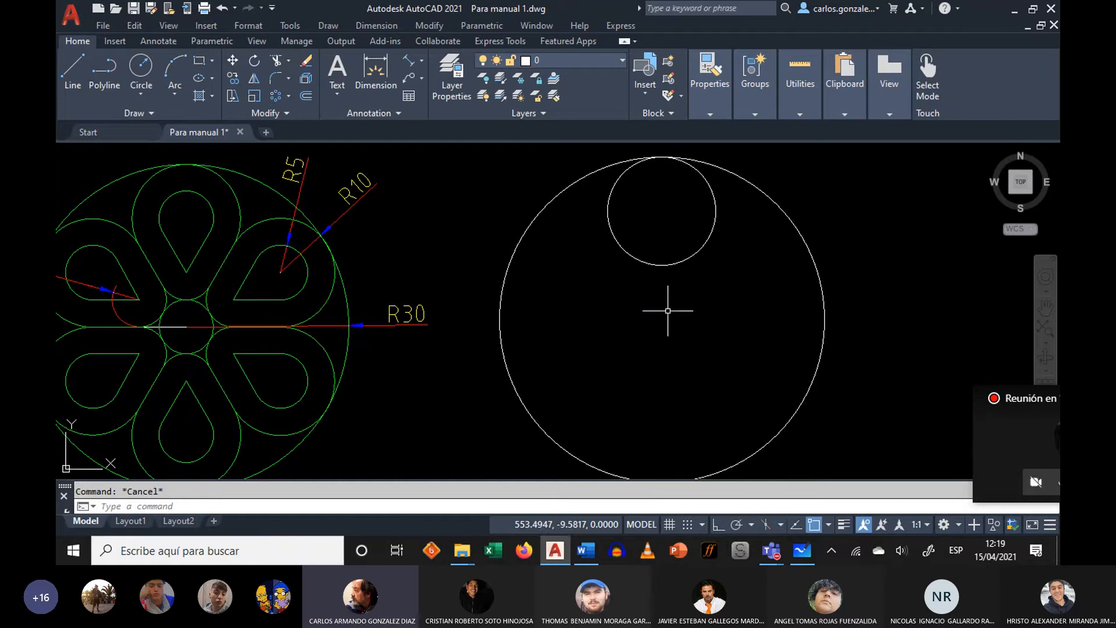
- Examine the straight line segments separating the petals on the right half of the green reference figure
middle_drag(638, 323, 643, 322)
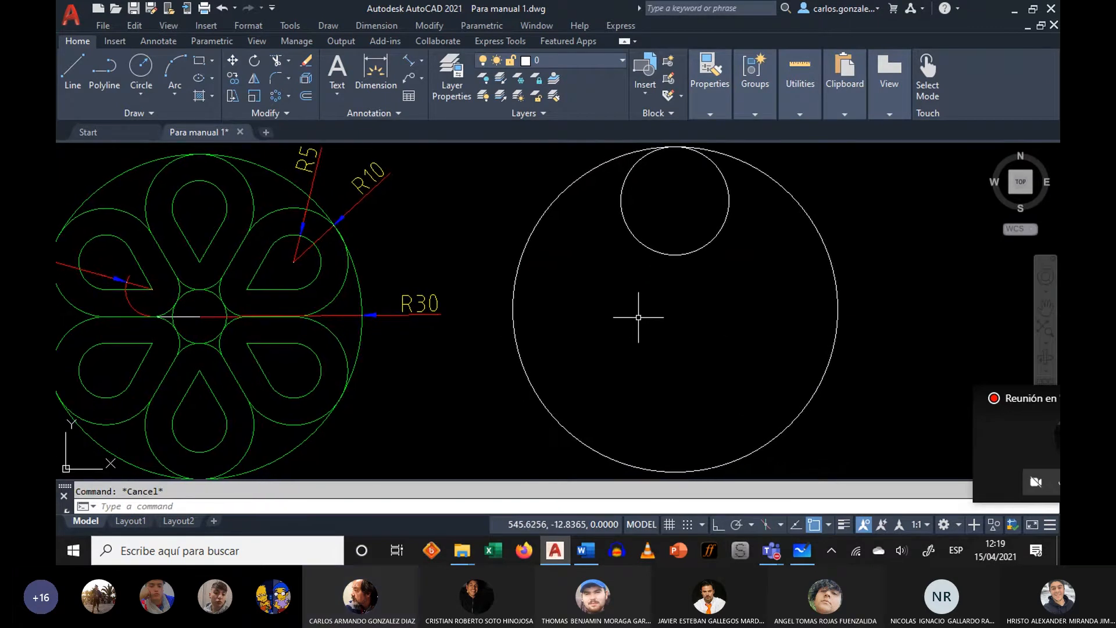
scroll(638, 317, down, 1)
scroll(643, 316, up, 1)
middle_drag(611, 317, 583, 320)
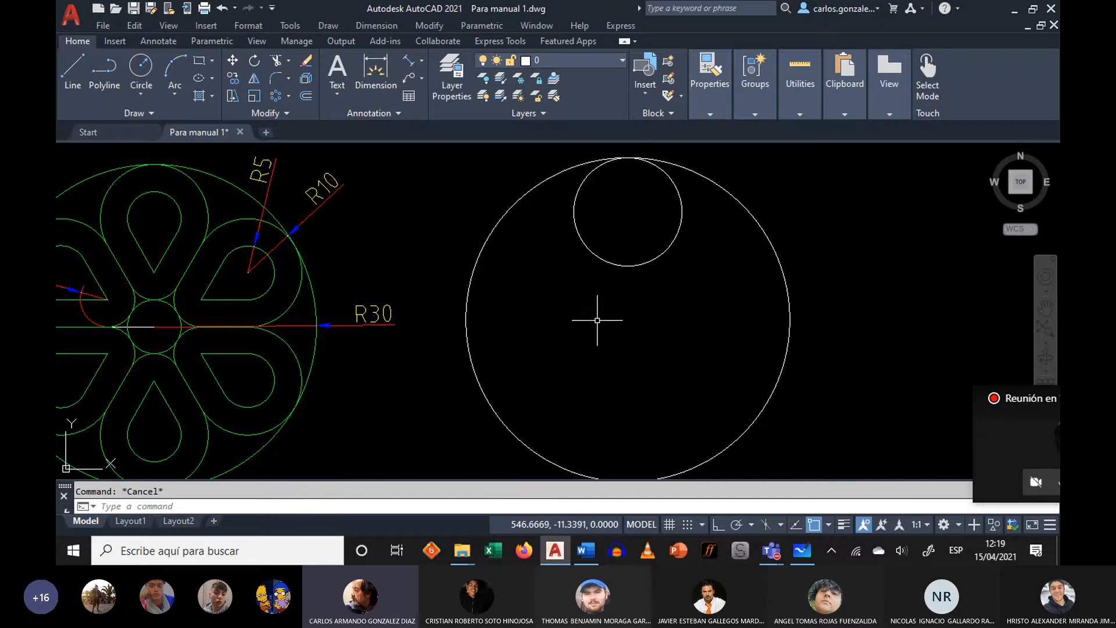
middle_drag(598, 319, 611, 318)
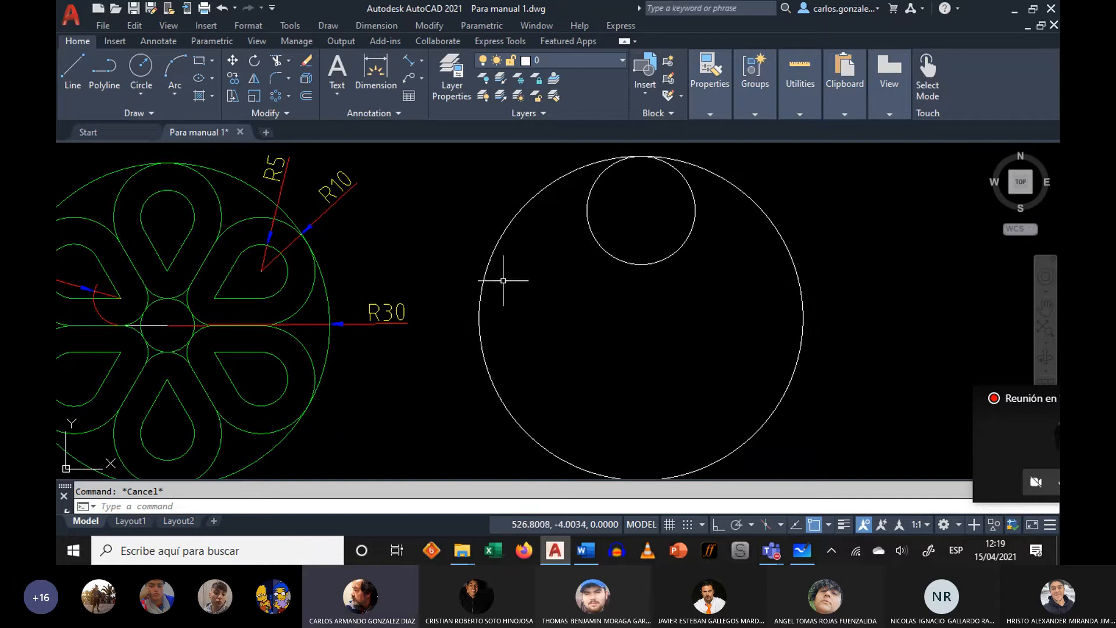
click(209, 253)
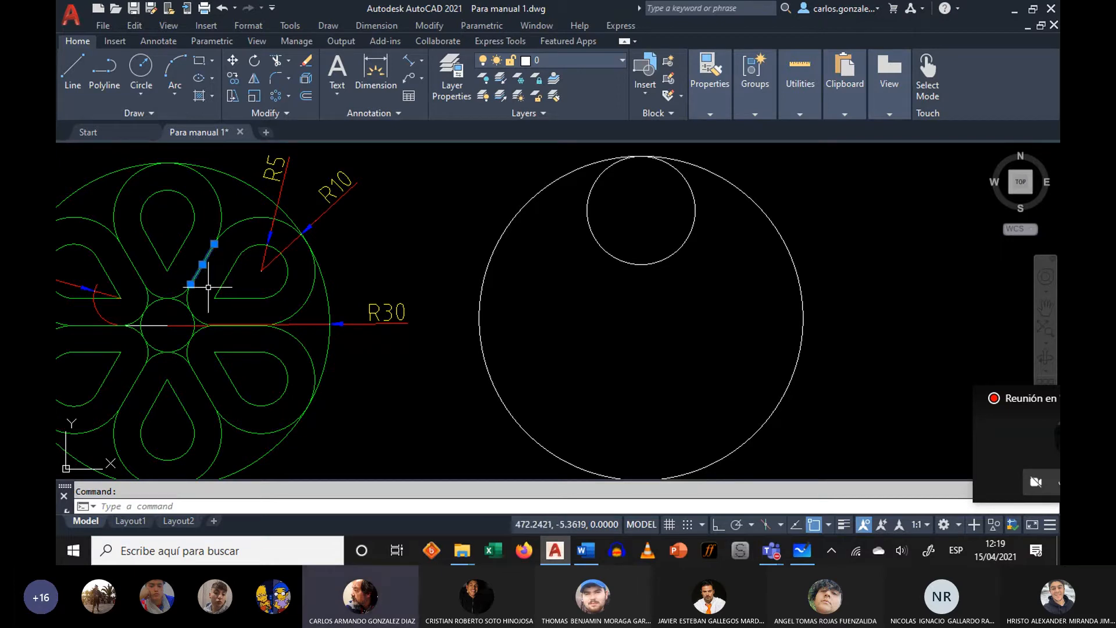
click(237, 325)
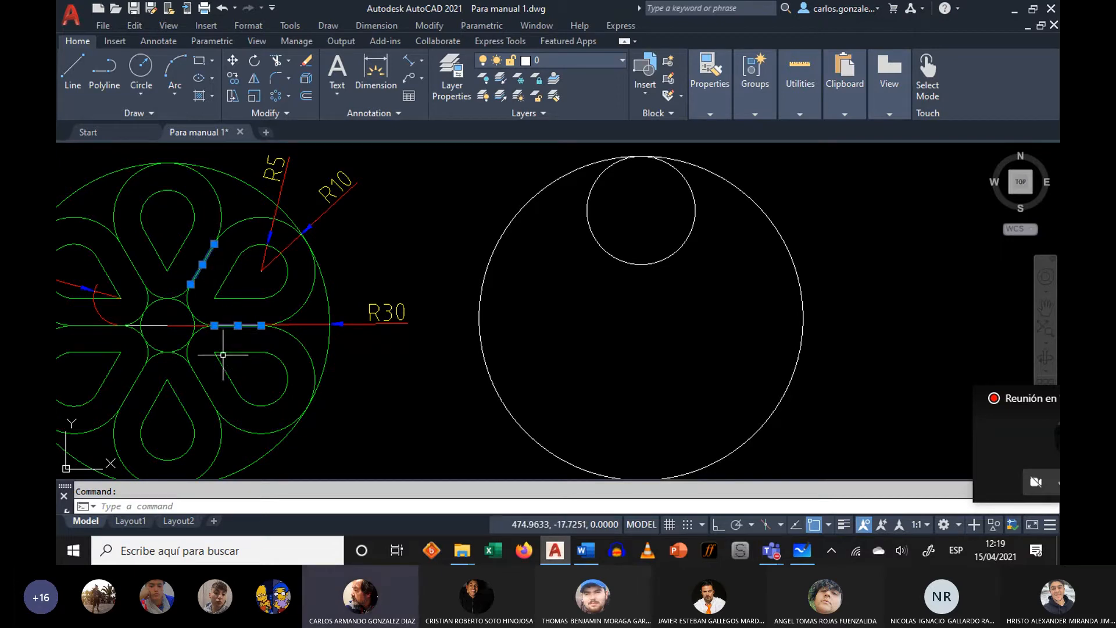
click(206, 390)
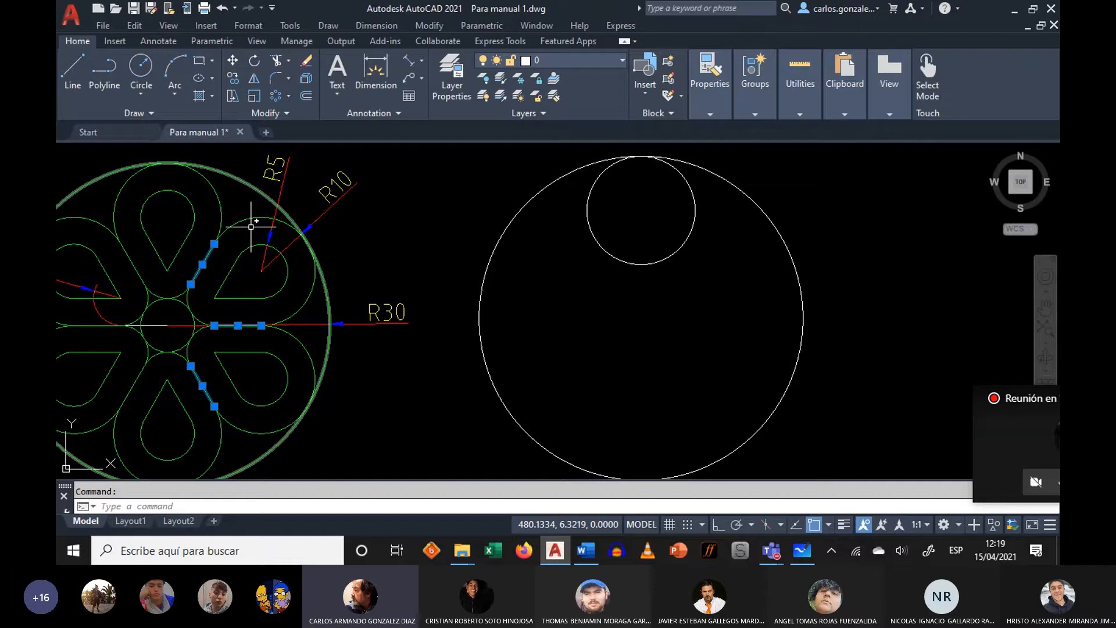
key(Escape)
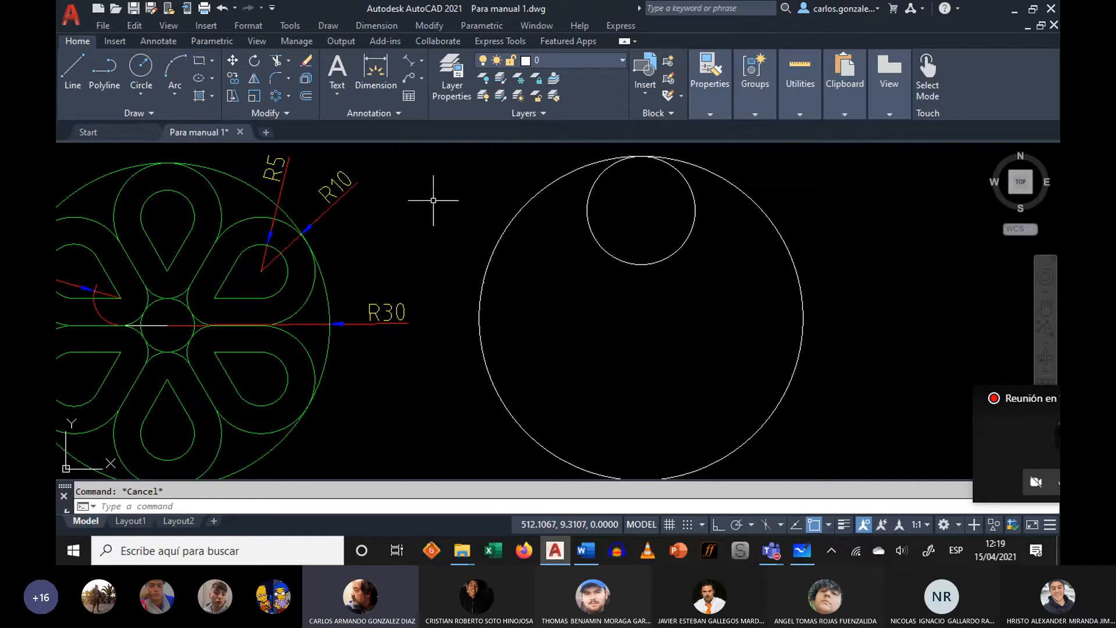
- Draw a line from the large circle's center to the lower-left side of the small circle, ending with a Tangent snap
click(76, 71)
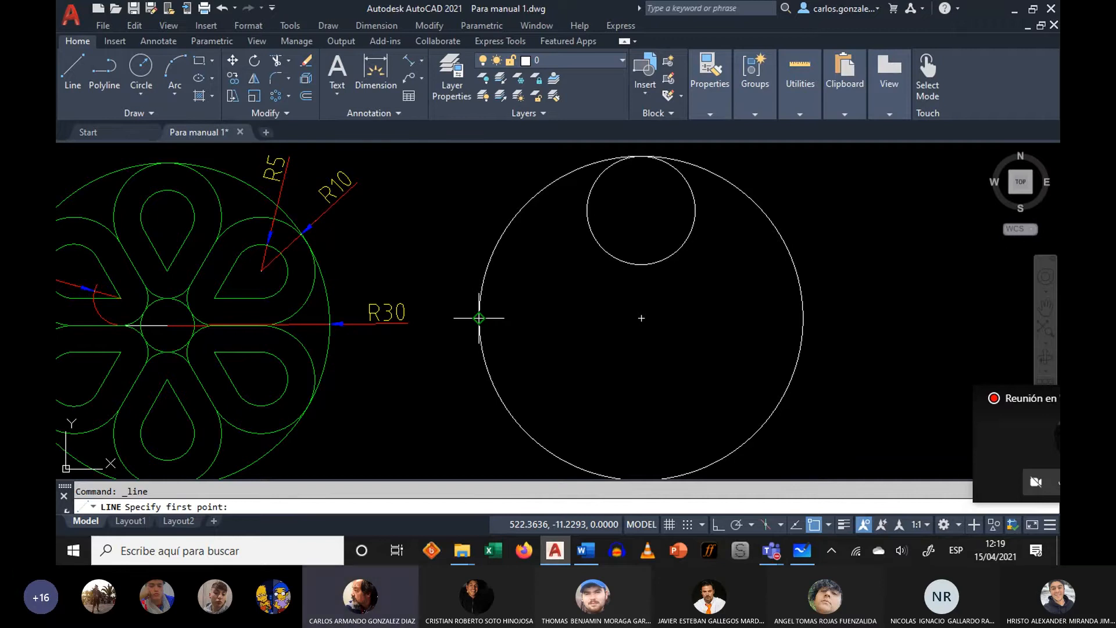
click(641, 318)
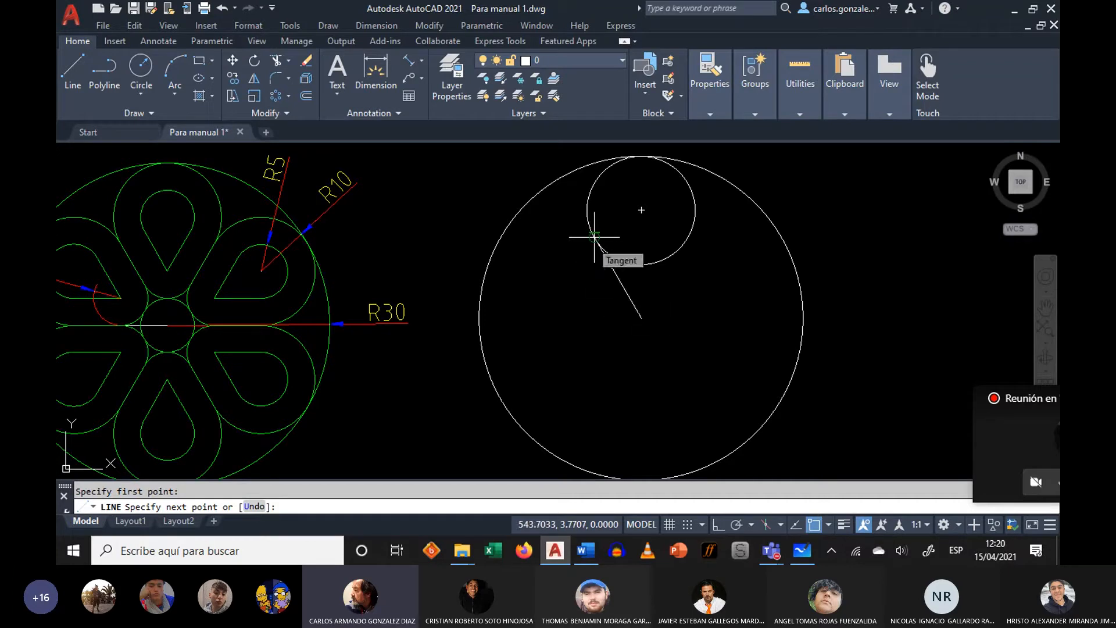
shift+right_click(532, 262)
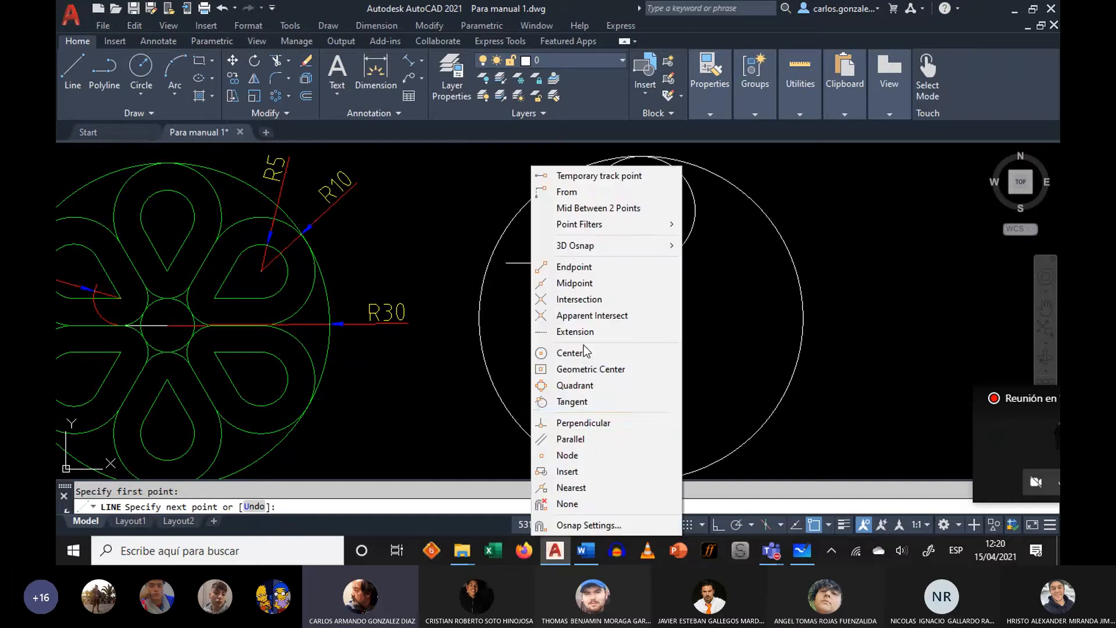
click(573, 402)
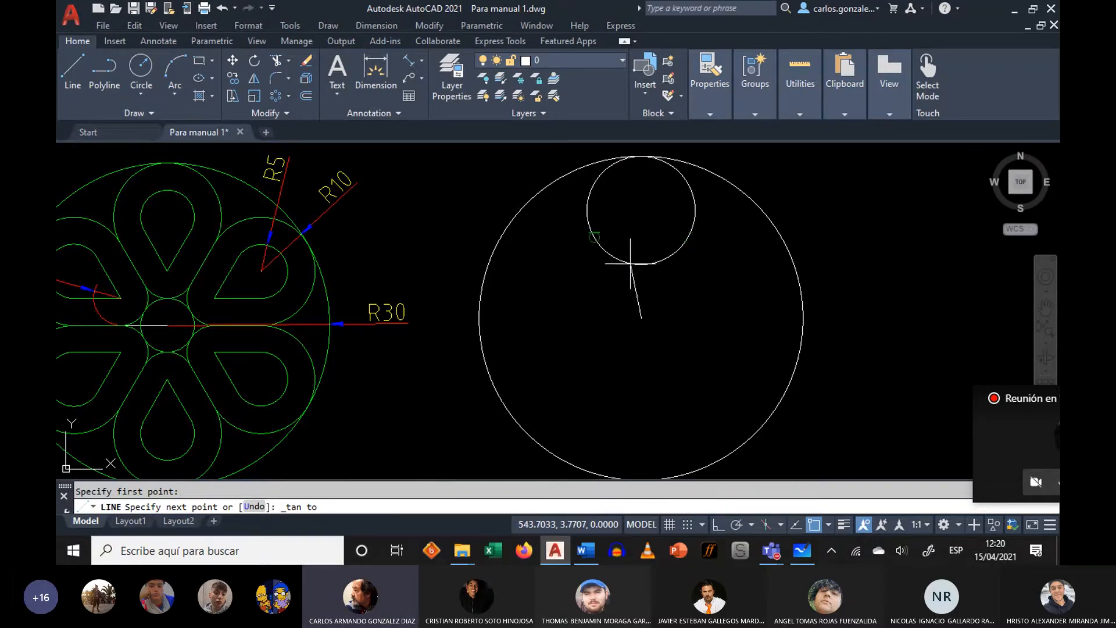
click(605, 247)
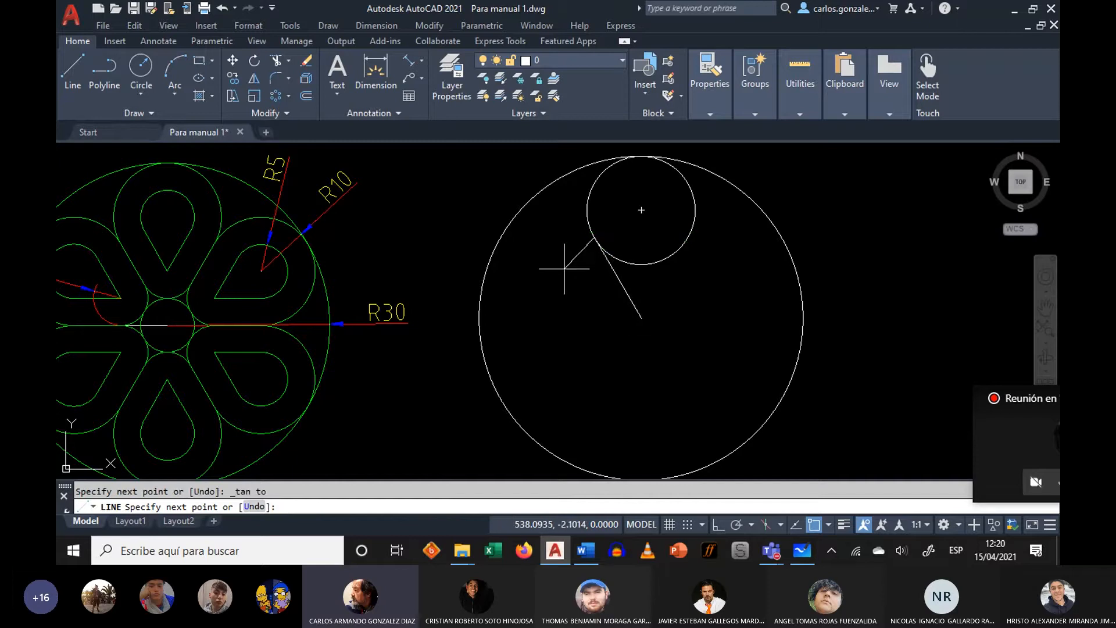
key(Return)
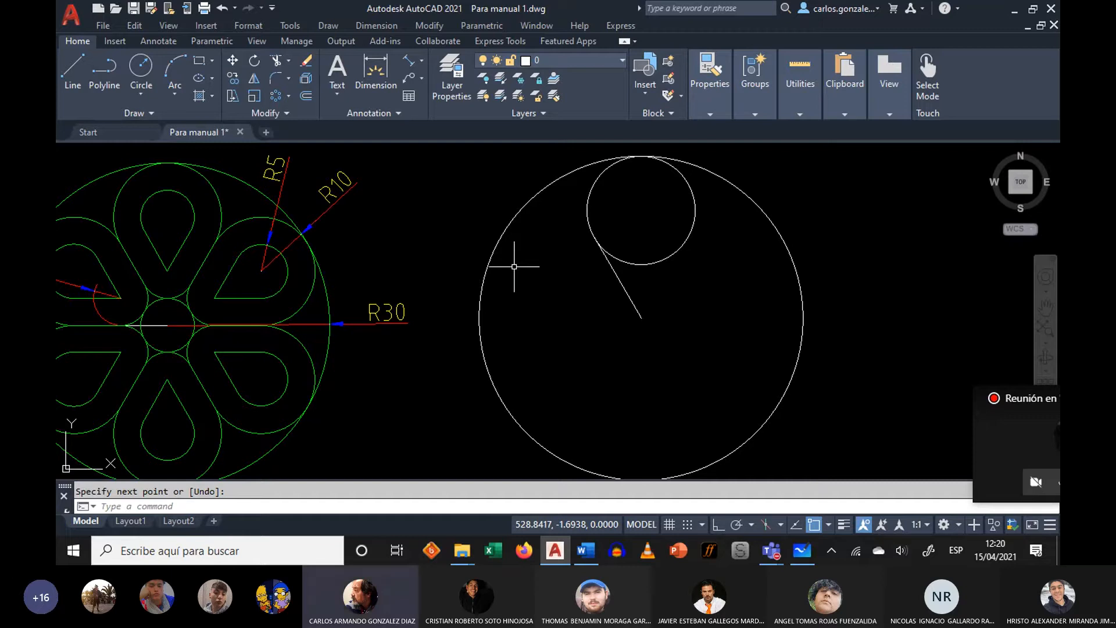
- Draw a line from the large circle's center to the lower-right side of the small circle, ending with a Tangent snap
key(Return)
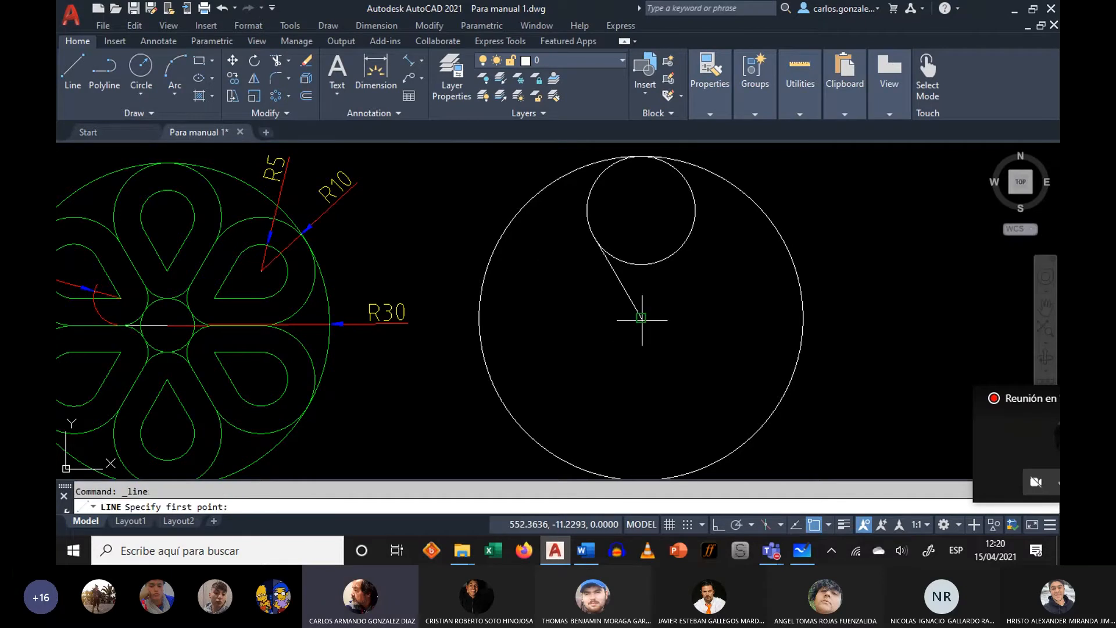
click(641, 318)
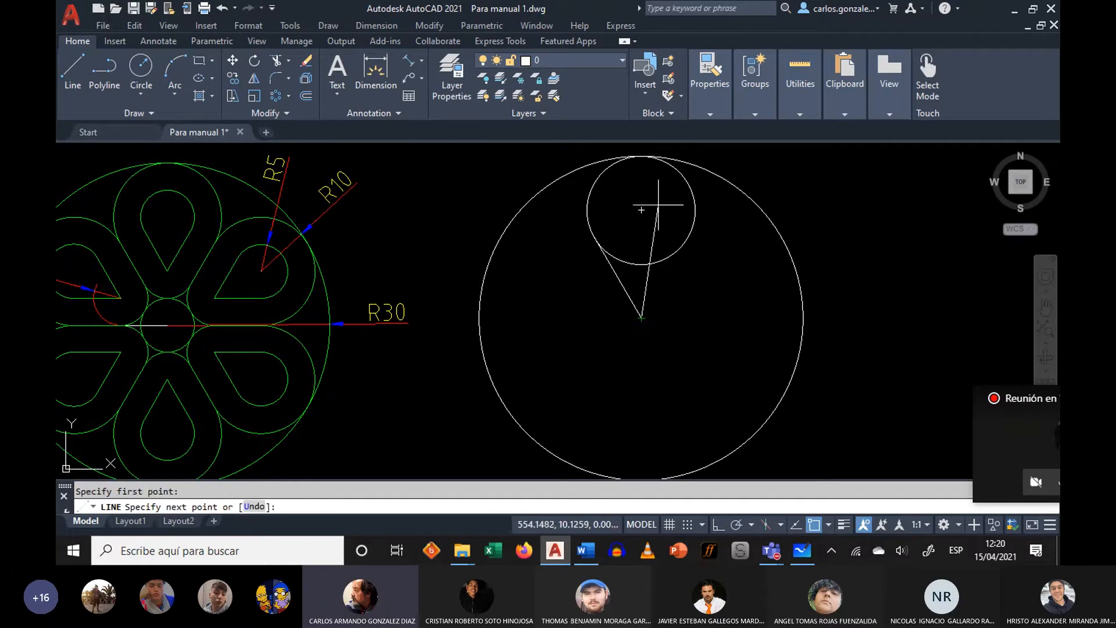
shift+right_click(719, 260)
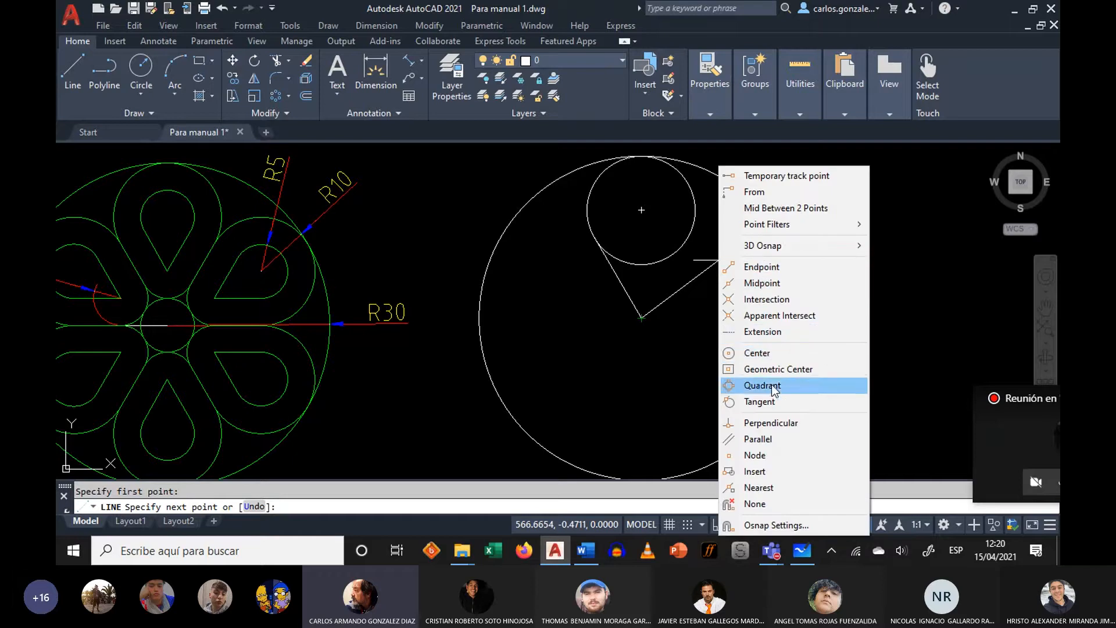
click(760, 401)
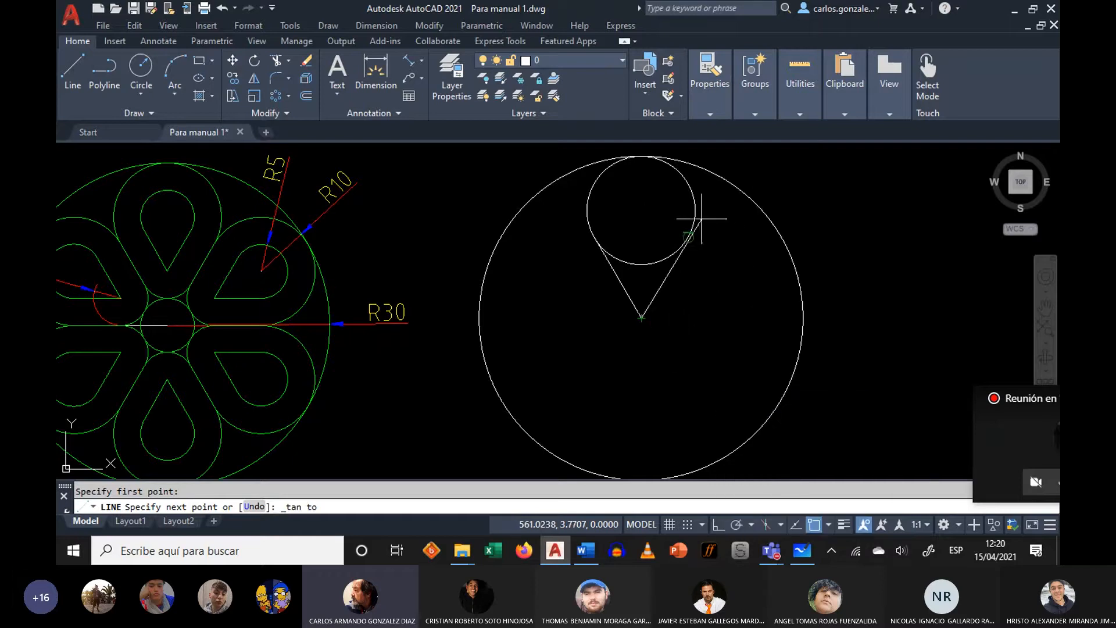
click(688, 237)
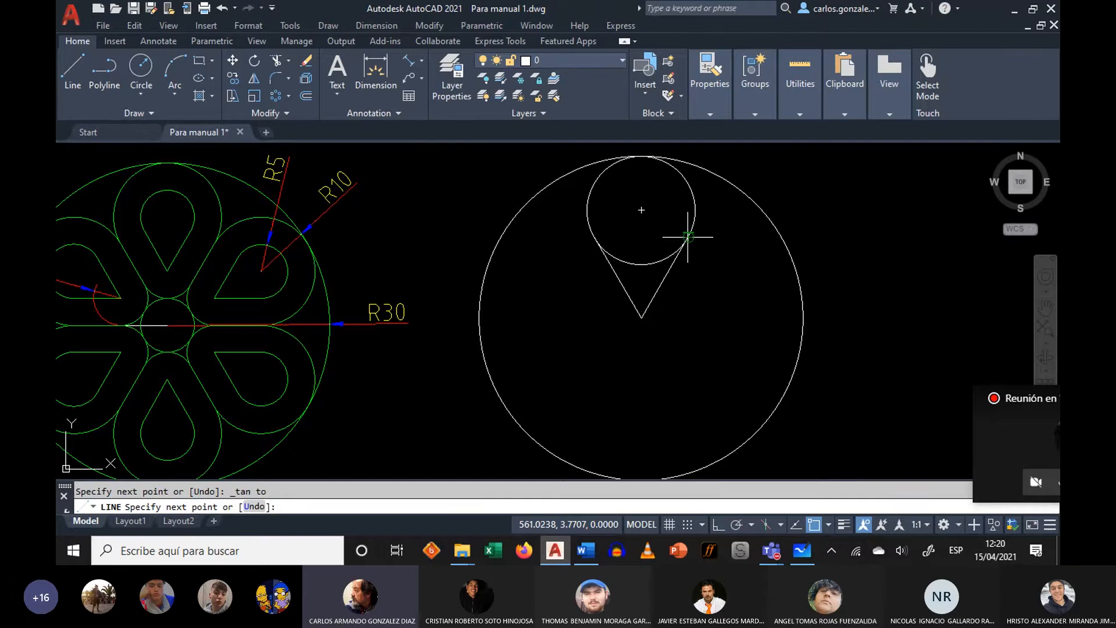
key(Return)
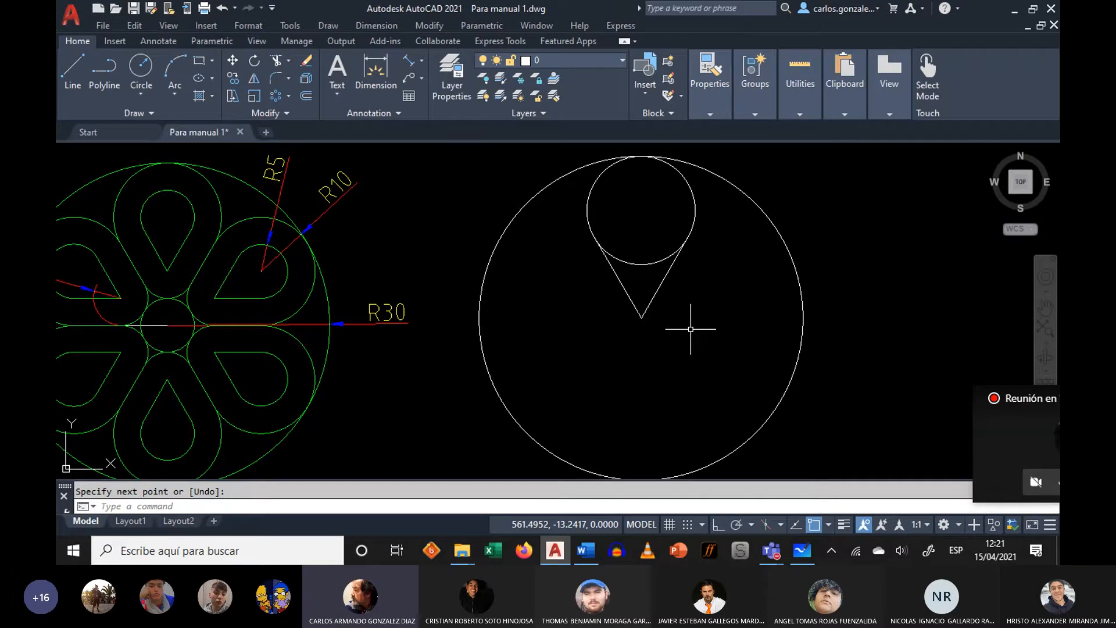
- Trim away the small circle's lower arc between the two tangent lines to leave a teardrop petal outline
mouse_move(629, 339)
middle_down()
mouse_move(713, 326)
mouse_move(707, 341)
middle_up()
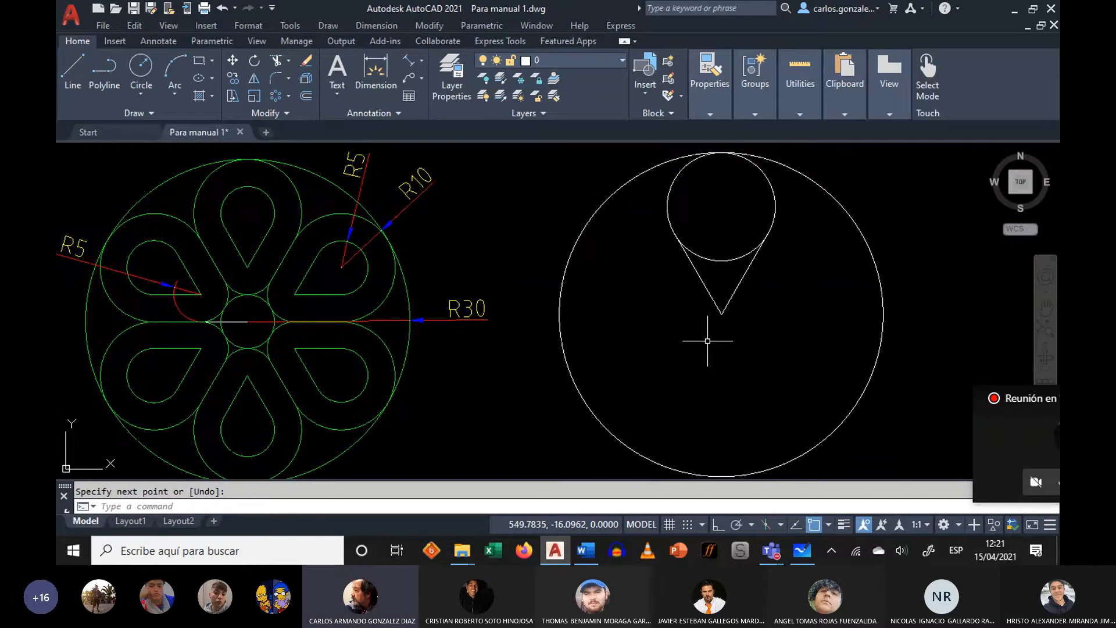
text(tr)
key(Return)
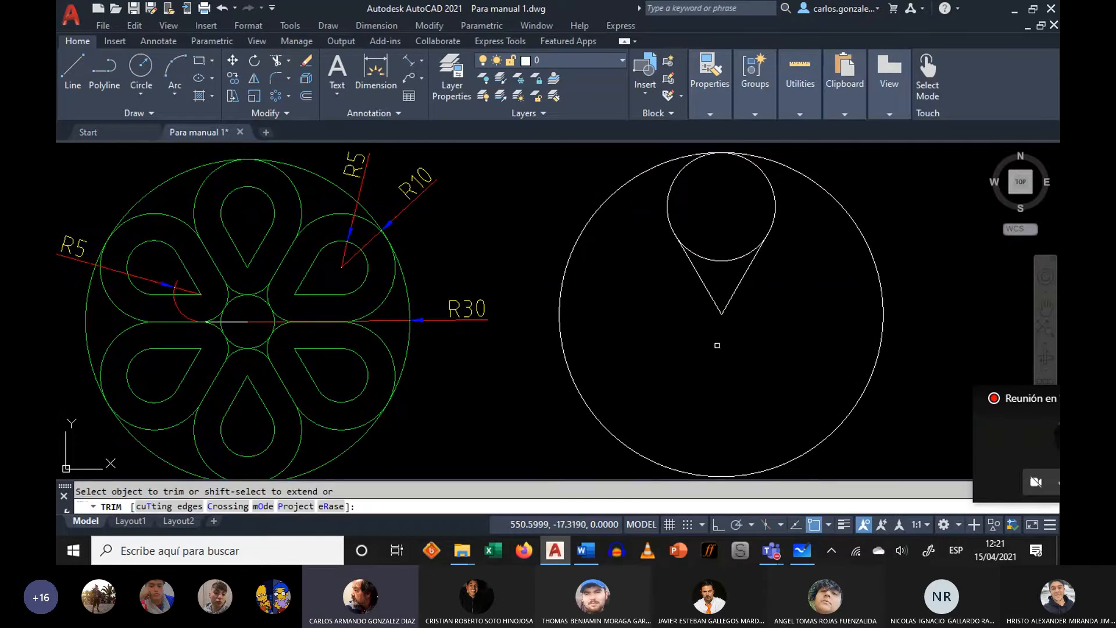
click(725, 260)
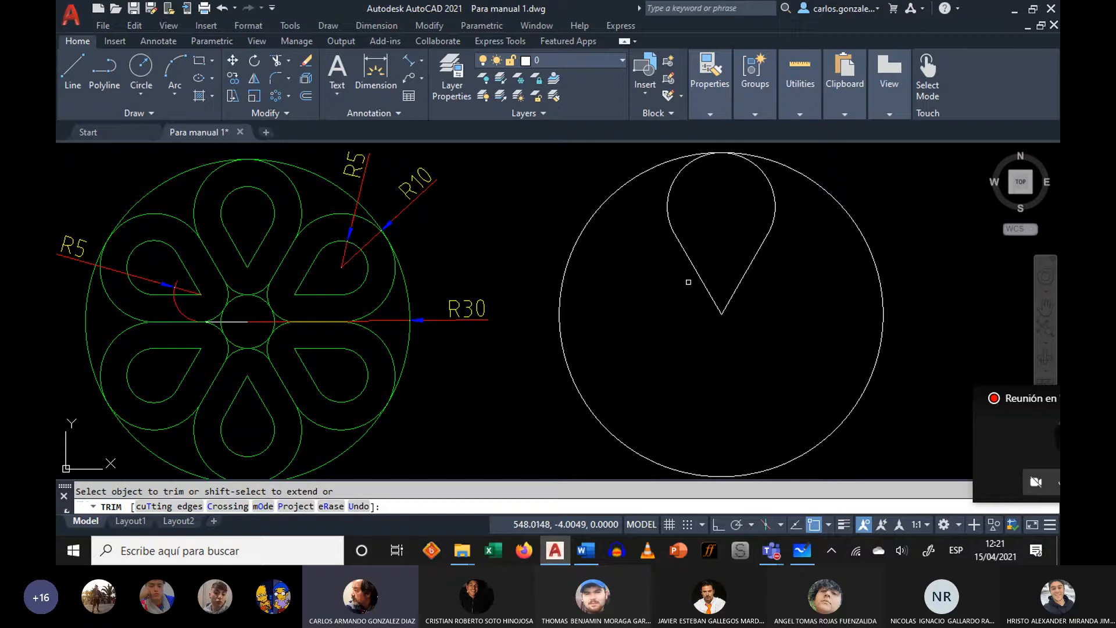
right_click(619, 310)
click(659, 320)
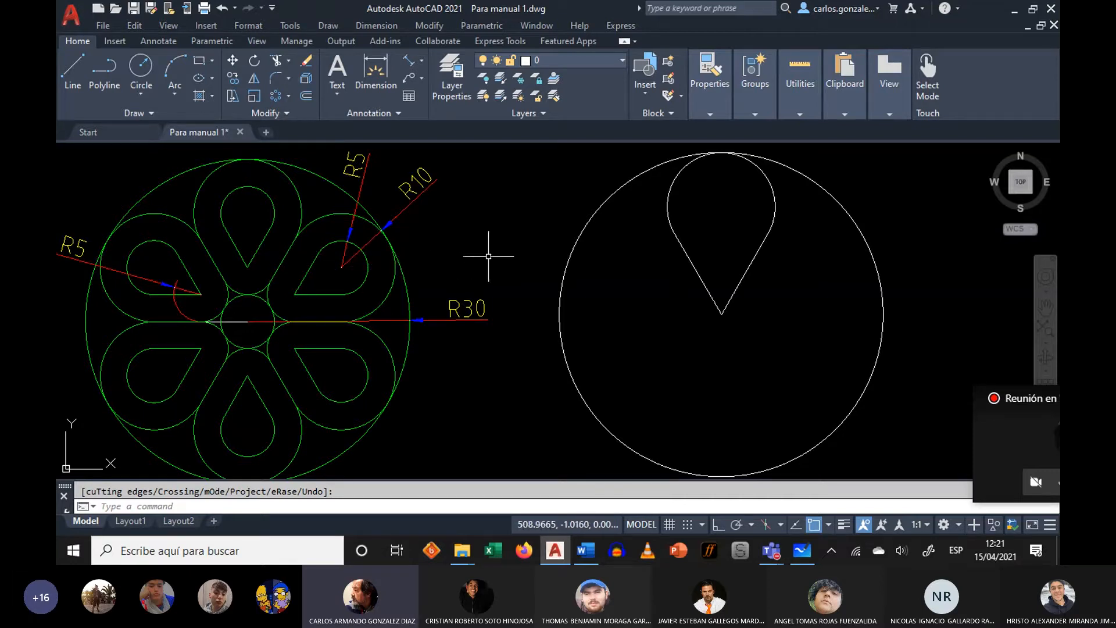
- Offset both tangent lines and the petal's upper arc 5 units toward the inside of the petal
click(305, 95)
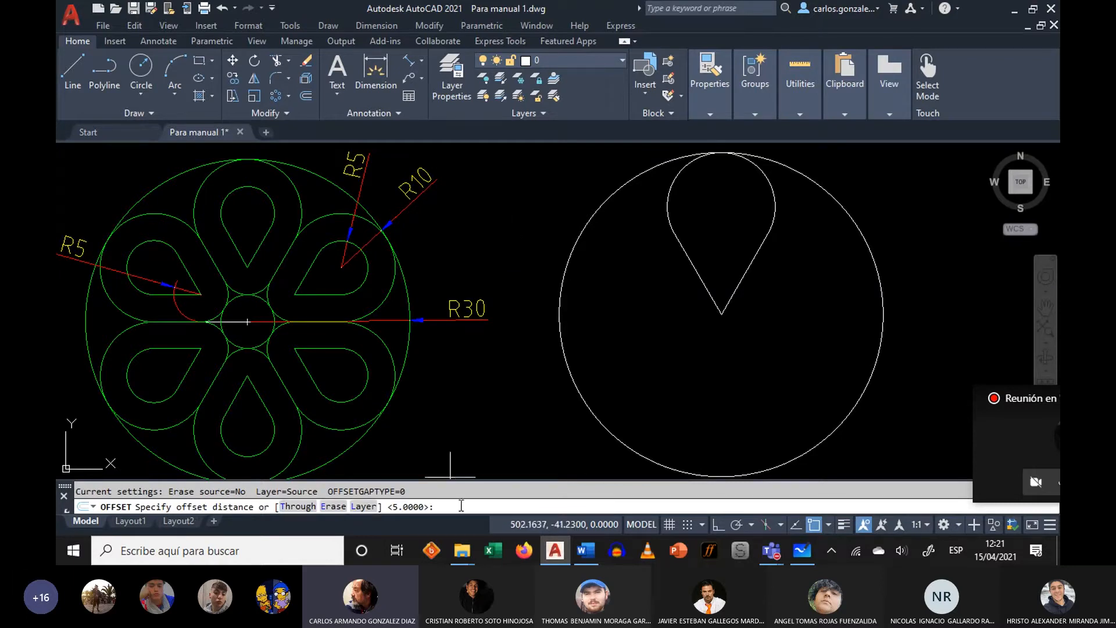
key(Return)
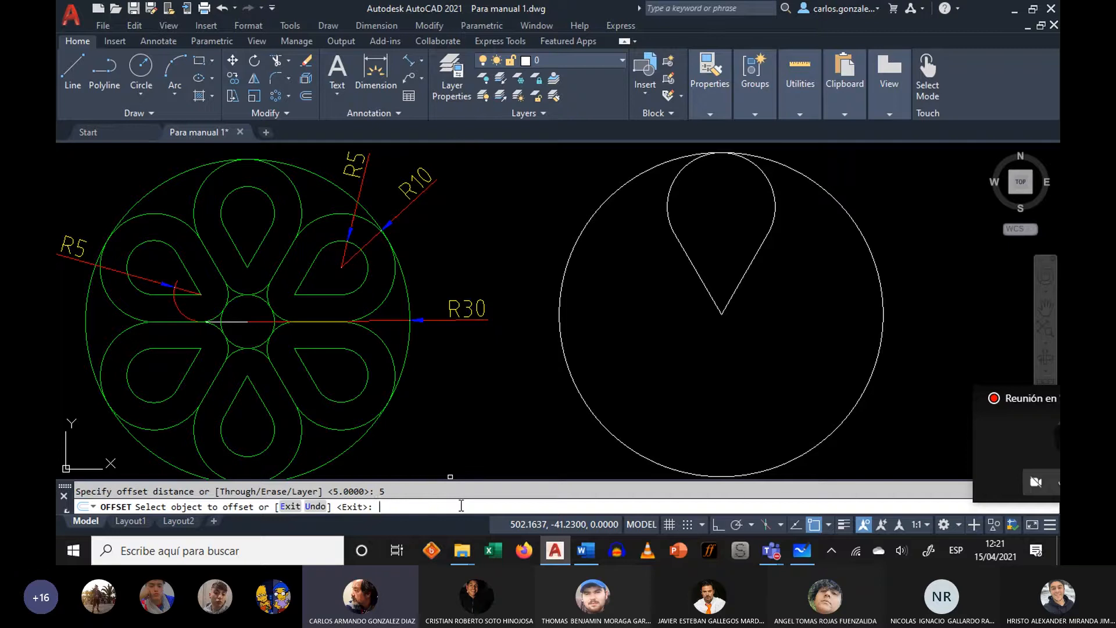
click(693, 265)
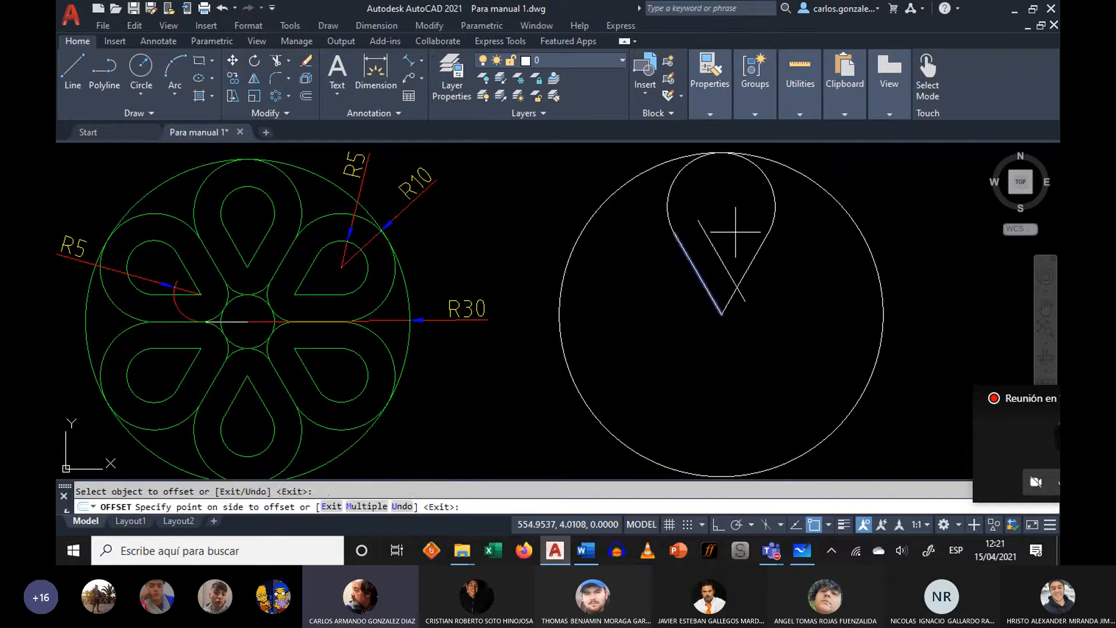
click(755, 259)
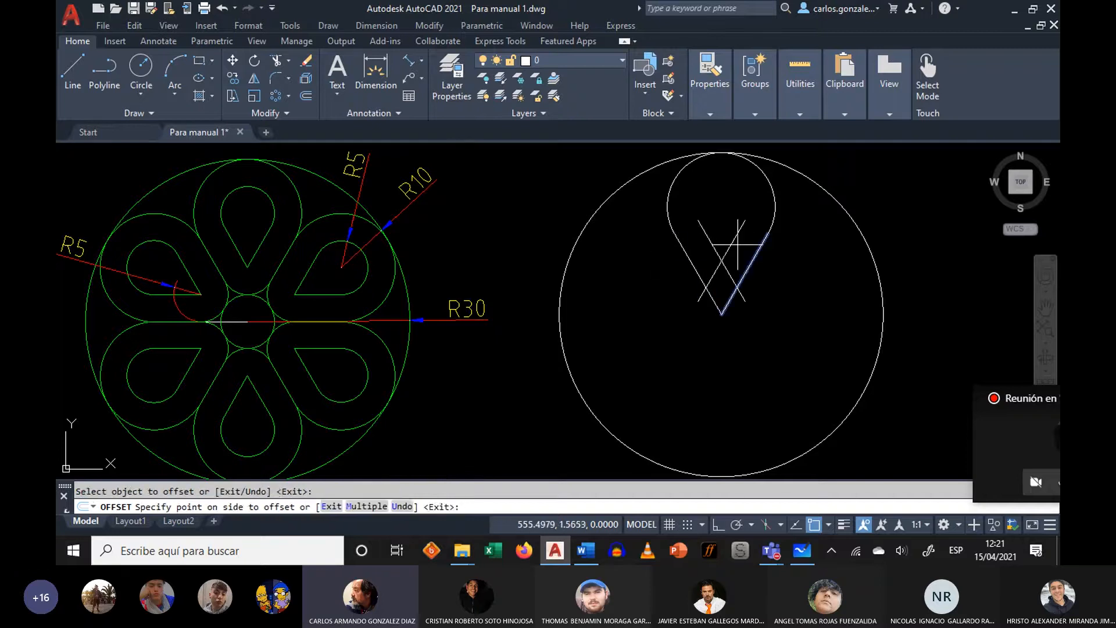
click(727, 229)
click(760, 182)
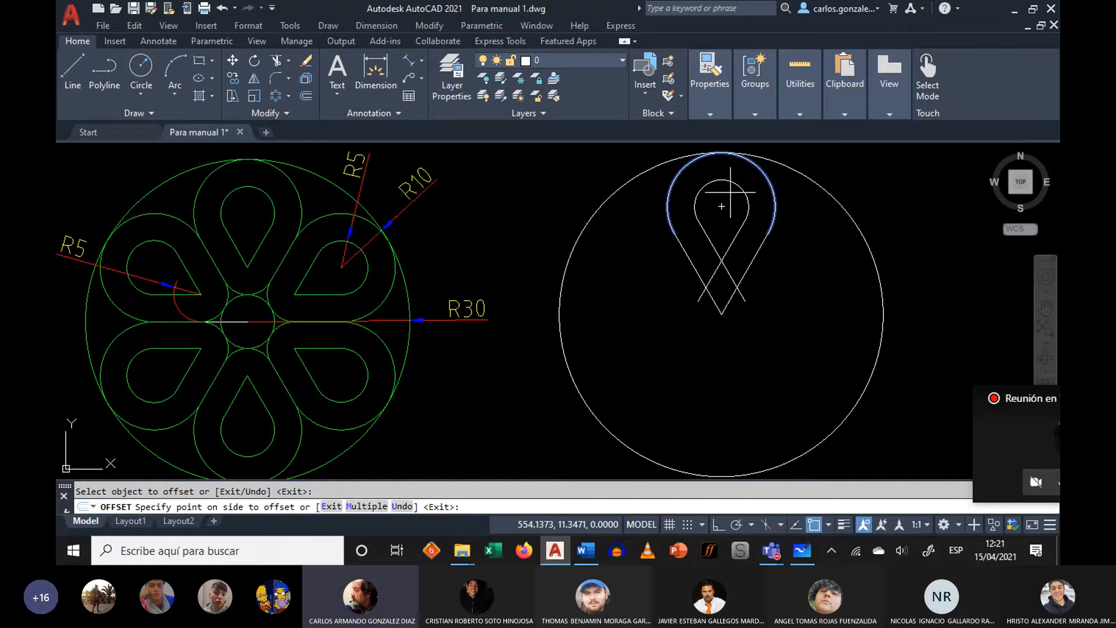
click(720, 218)
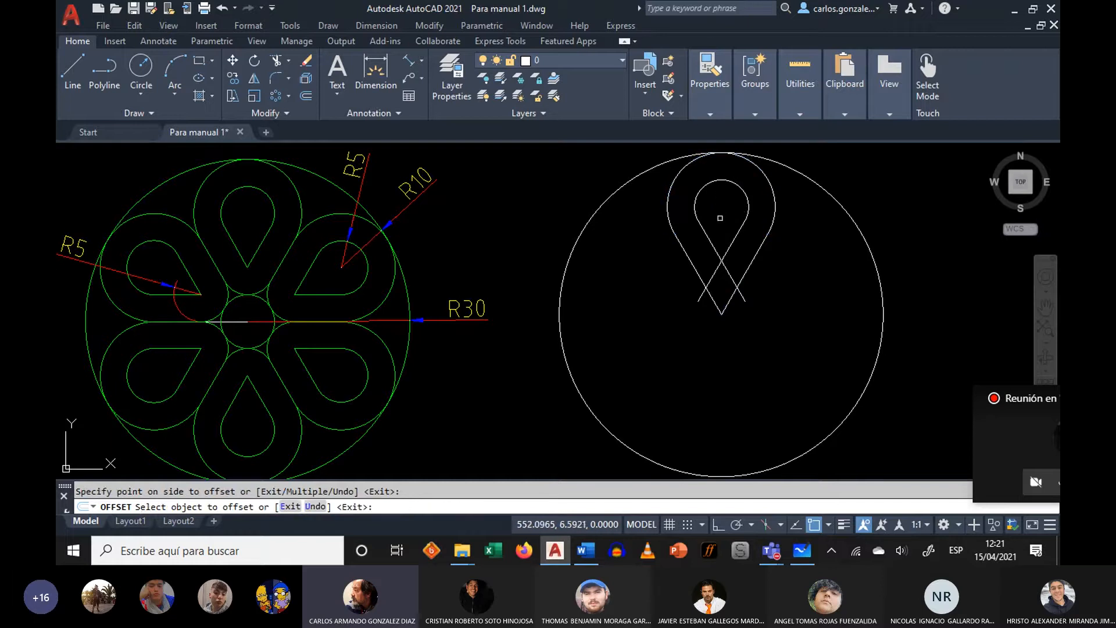
right_click(518, 215)
click(540, 225)
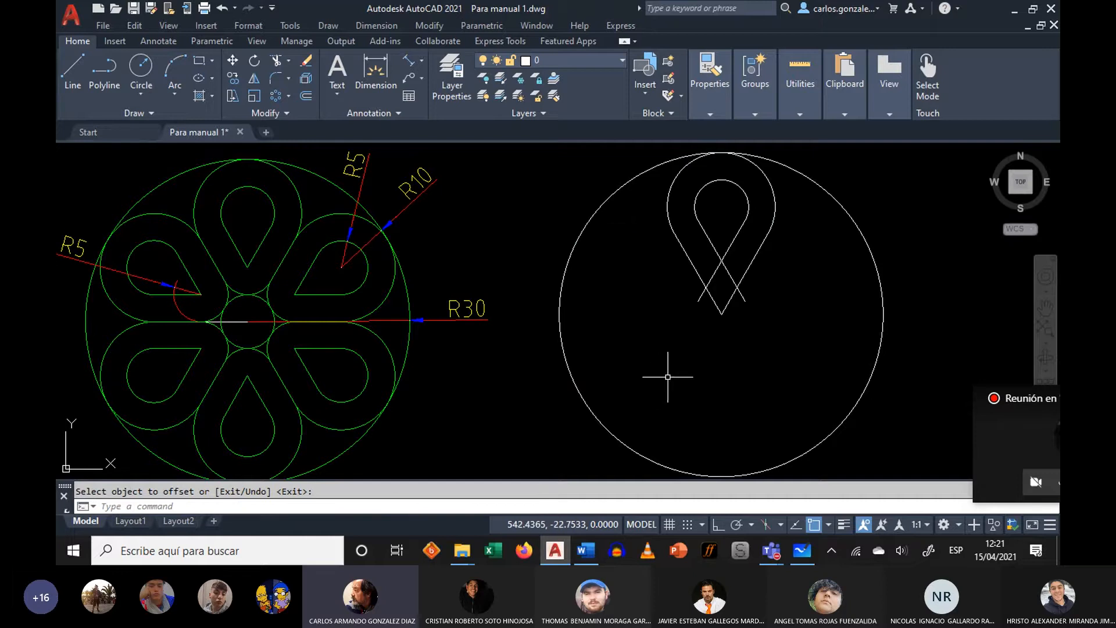
- Trim the crossing ends of the two inner offset lines so the inner teardrop closes at a point
key(Return)
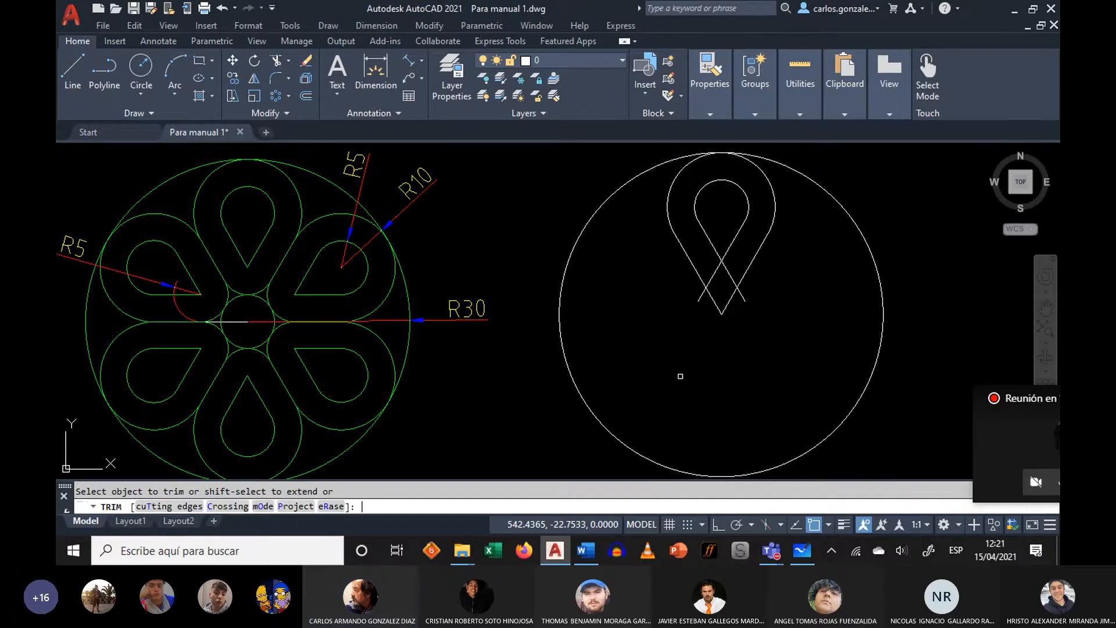
click(732, 280)
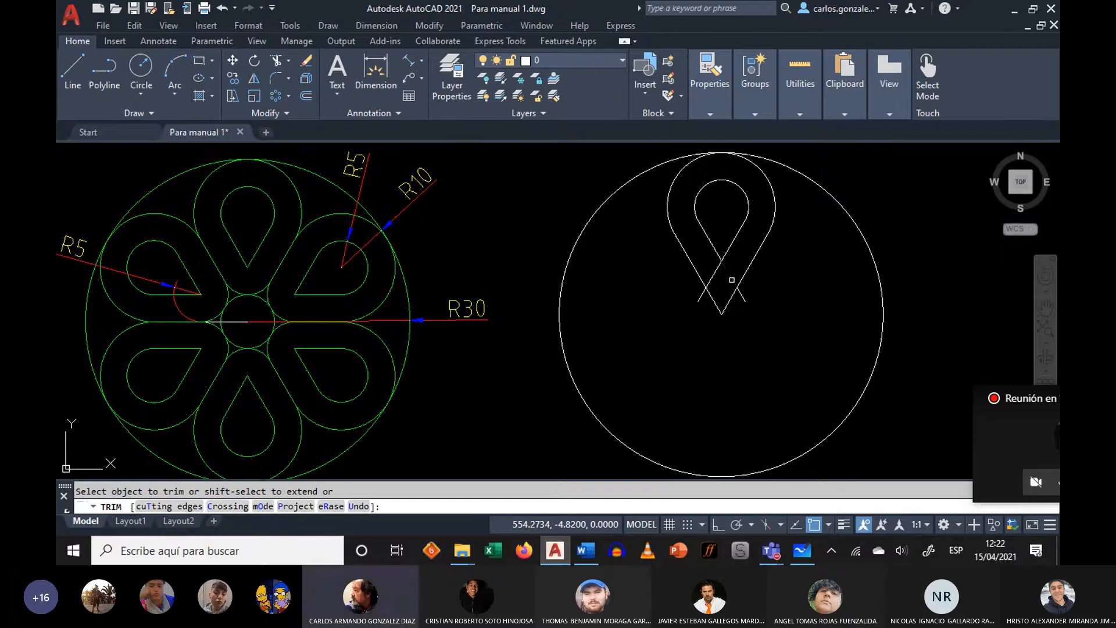
click(711, 272)
click(716, 273)
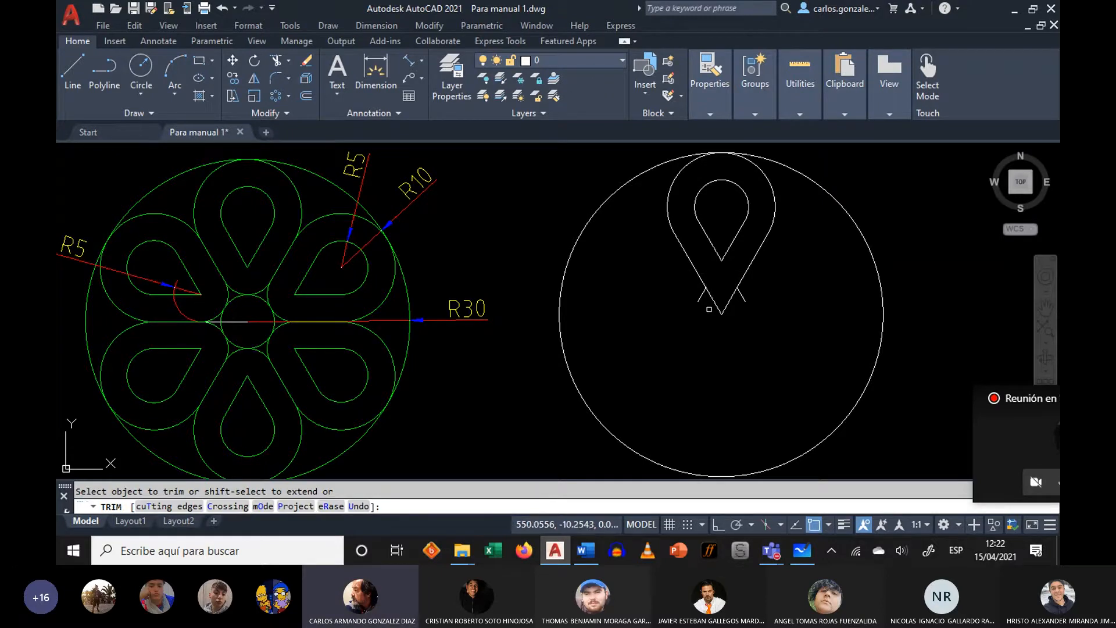
click(701, 296)
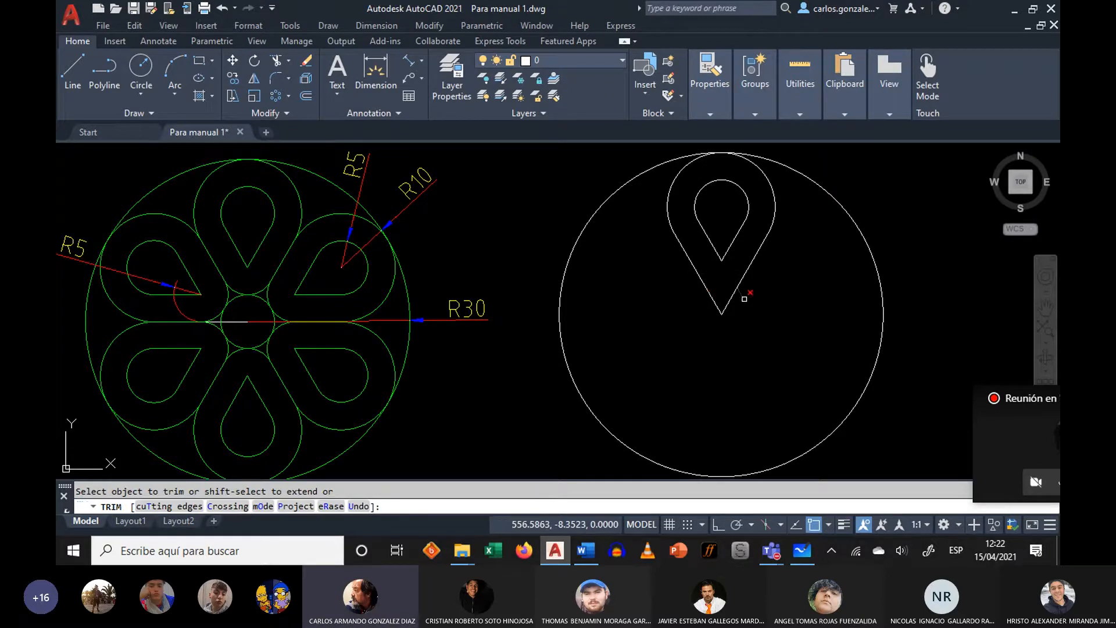
right_click(609, 371)
click(640, 168)
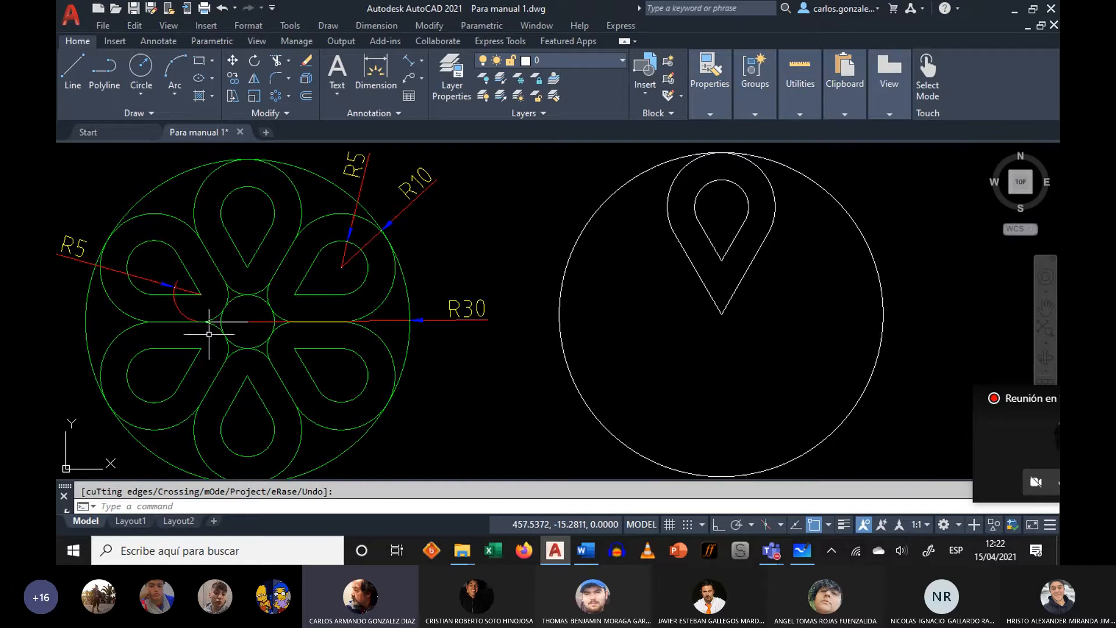
- Examine the arc rounding the reference petal's inner tip and the two matching outer petal lines, using a temporary selection
click(240, 292)
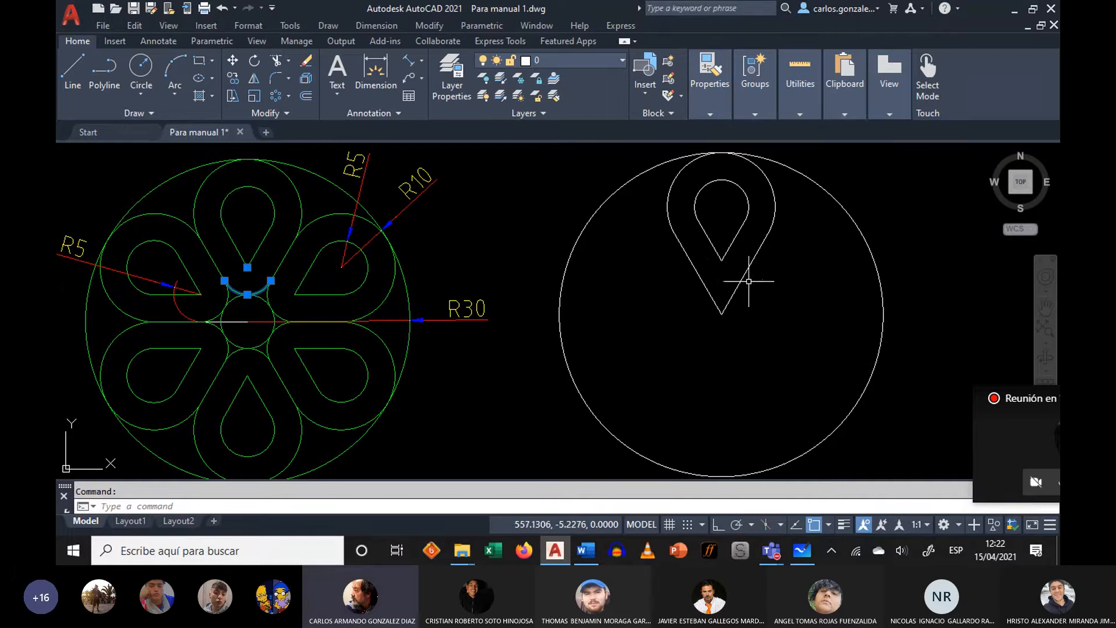
click(701, 273)
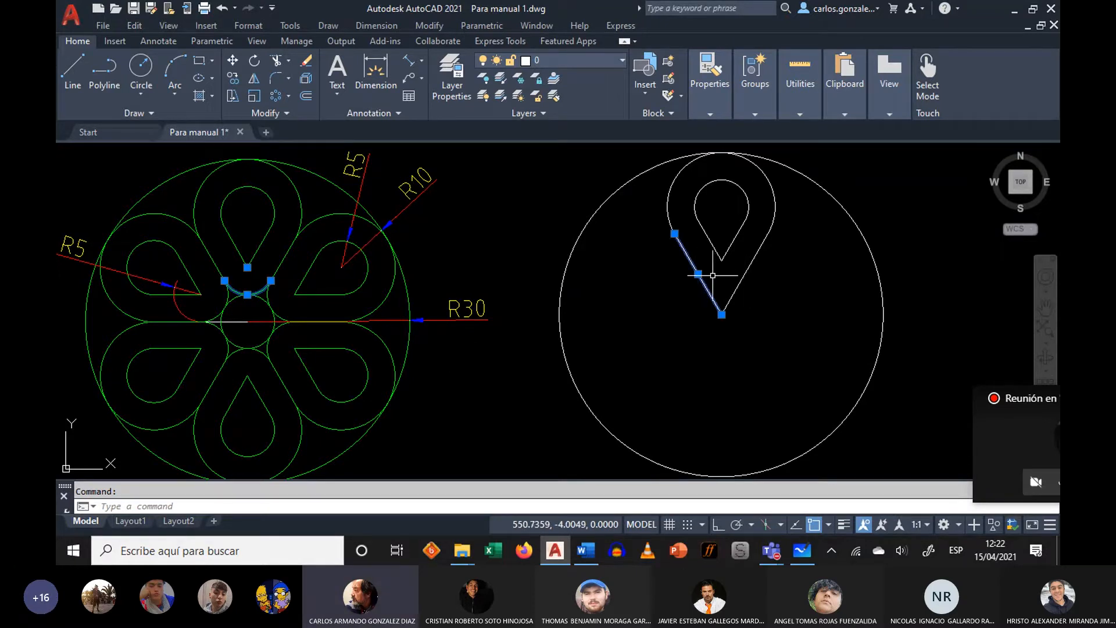
click(742, 277)
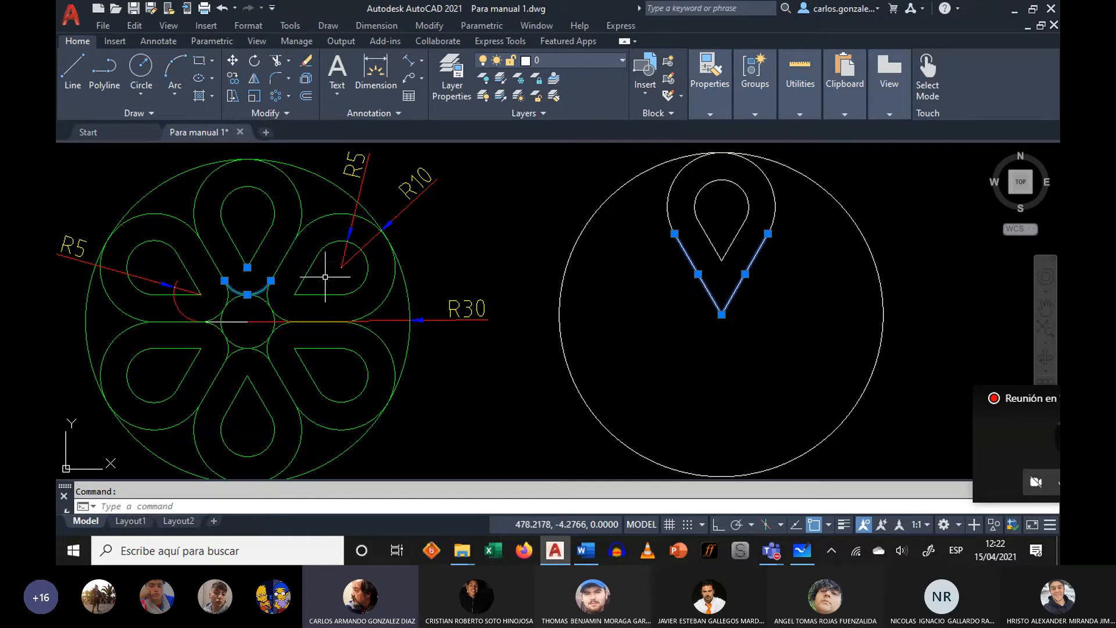
key(Escape)
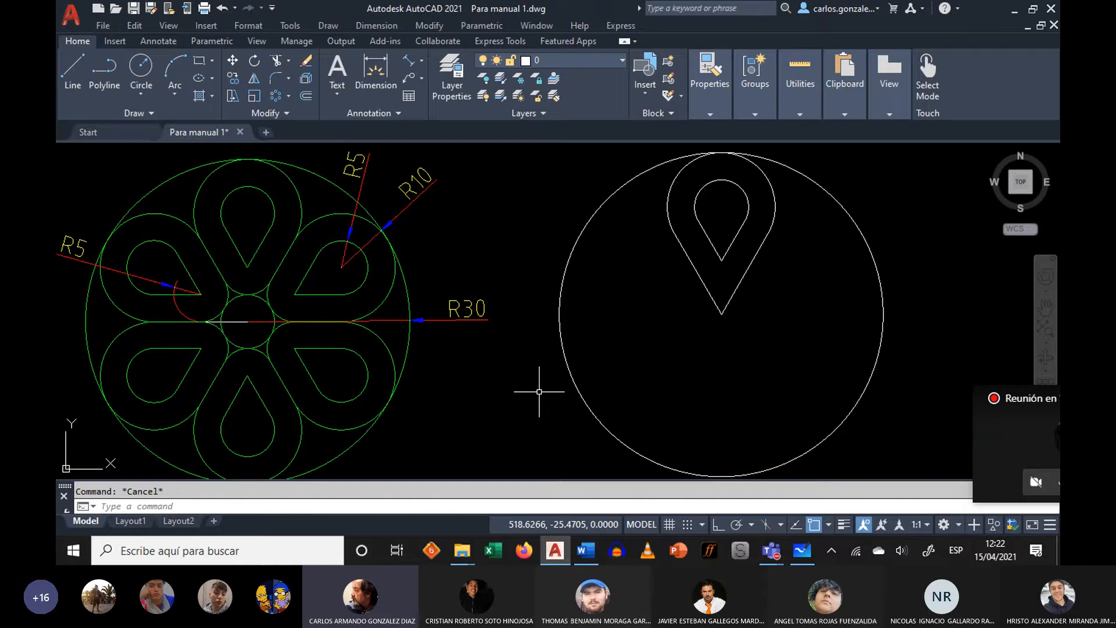
- Draw a circle of radius 5 tangent to both outer petal lines using the Ttr (tan tan radius) option
click(141, 67)
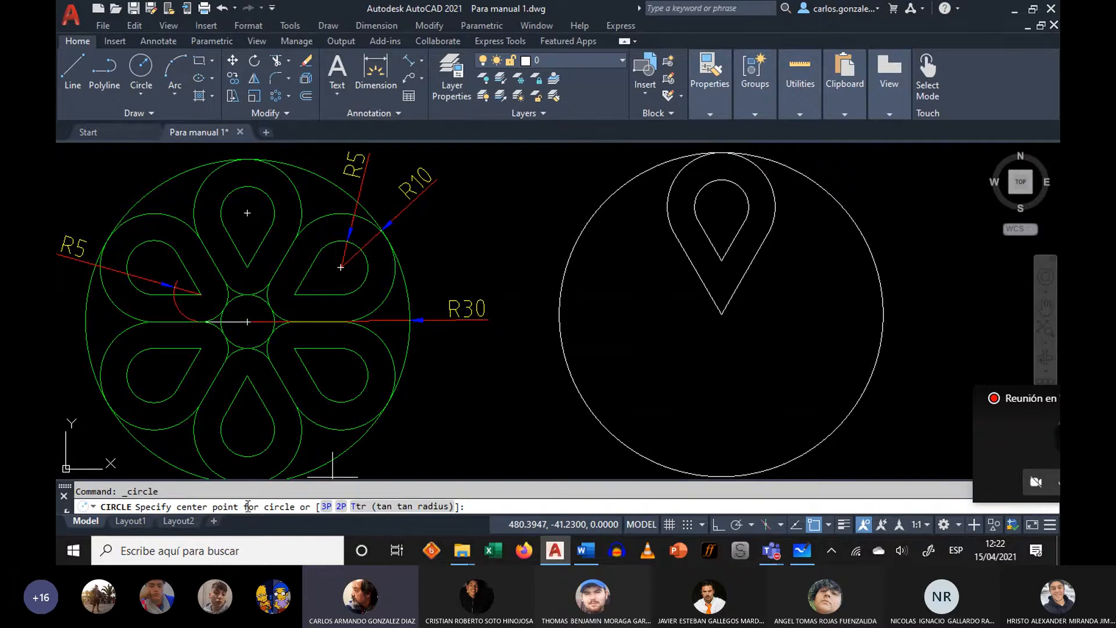
click(358, 507)
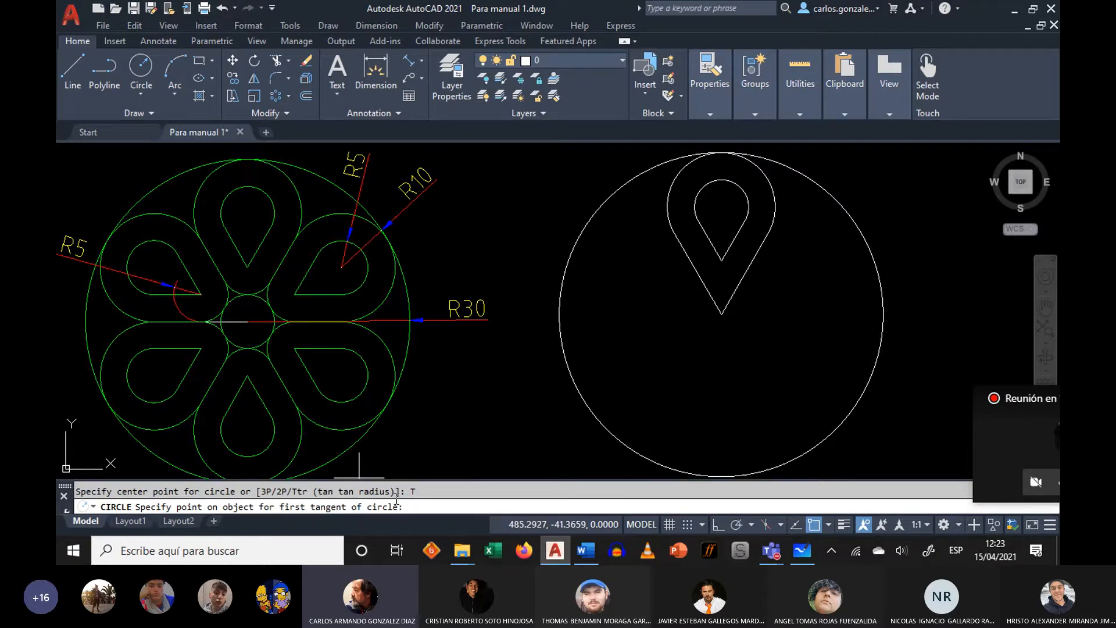
click(692, 271)
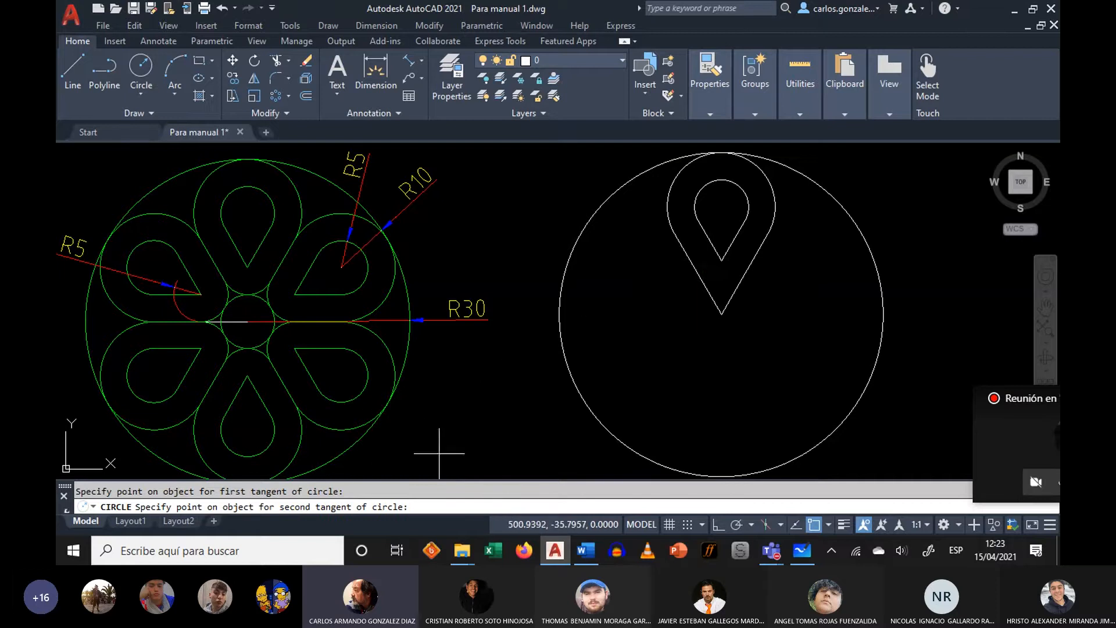
click(743, 273)
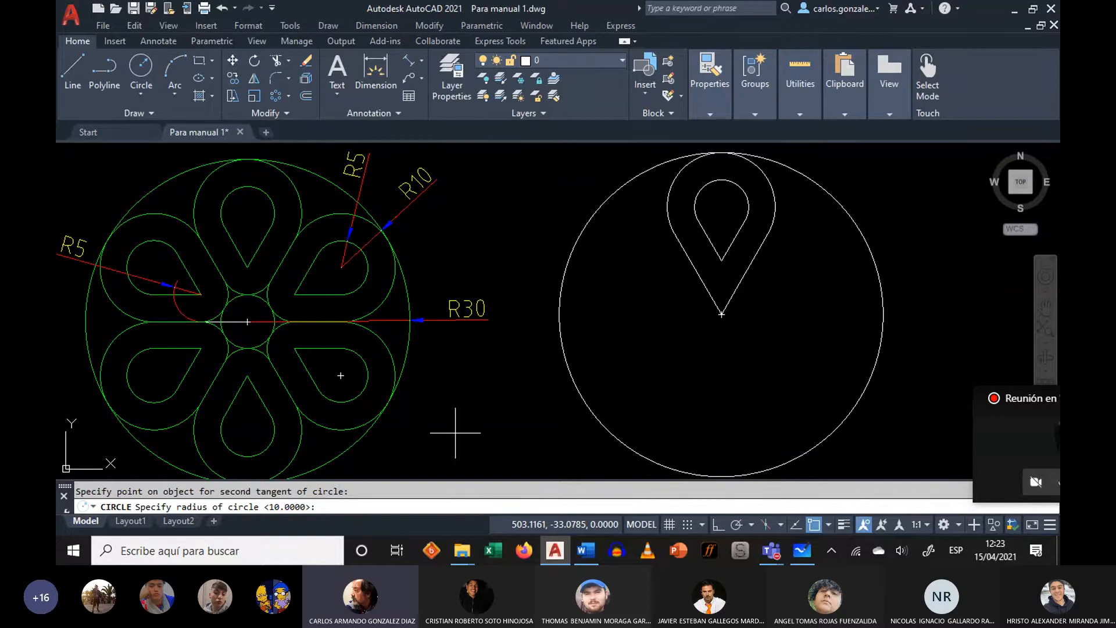
text(5)
key(Return)
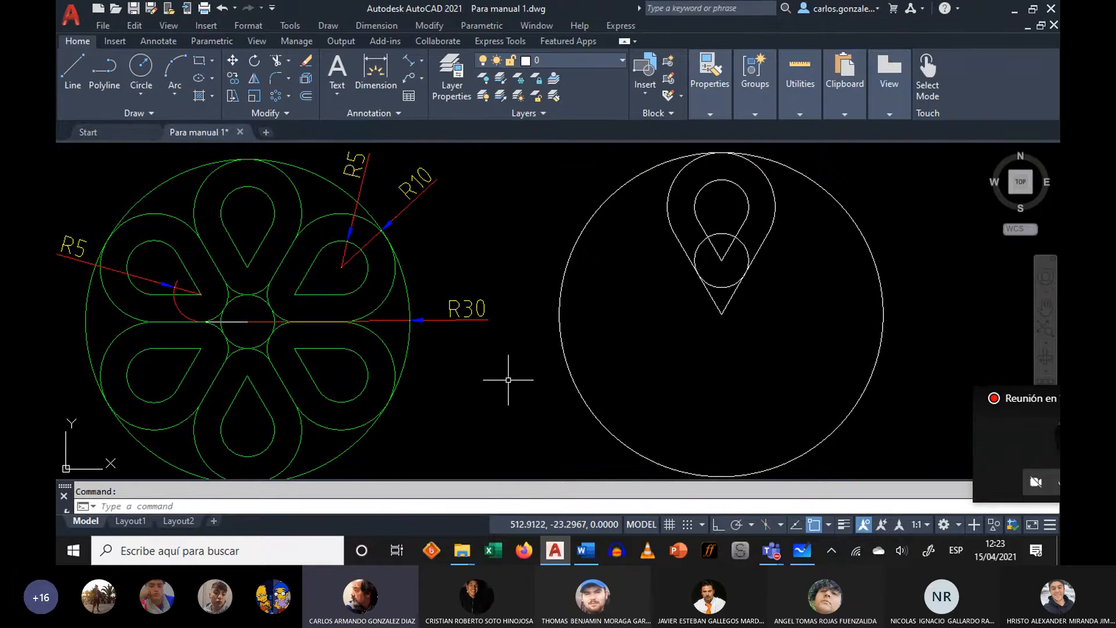
- Trim the outer petal lines below the tangent circle and the circle's excess arcs inside the petal, leaving a rounded tip
scroll(741, 287, up, 3)
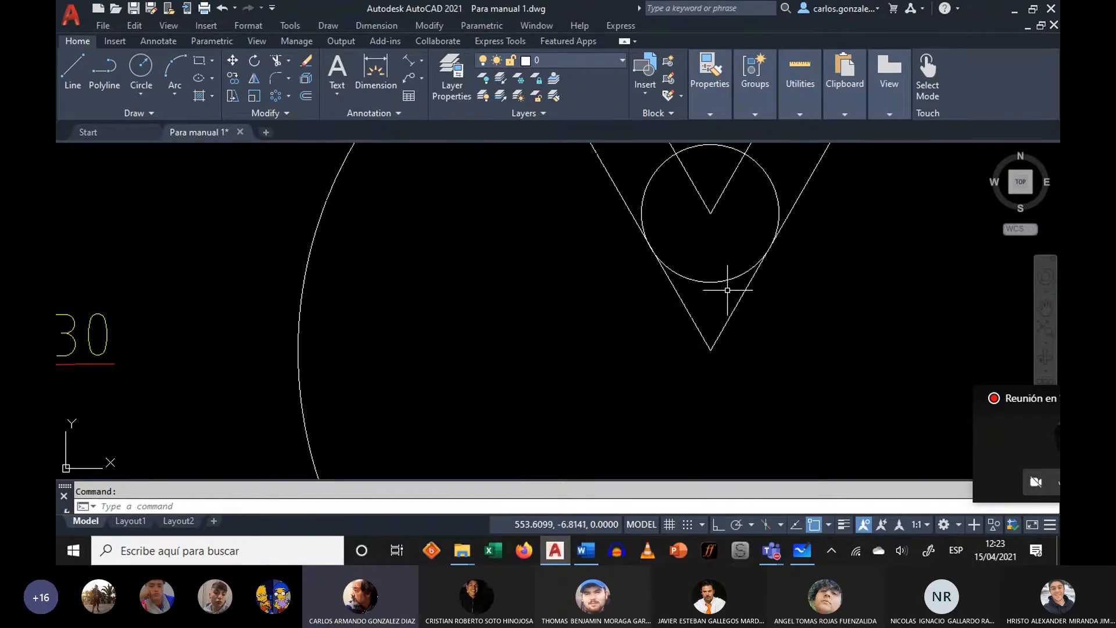
scroll(605, 354, down, 2)
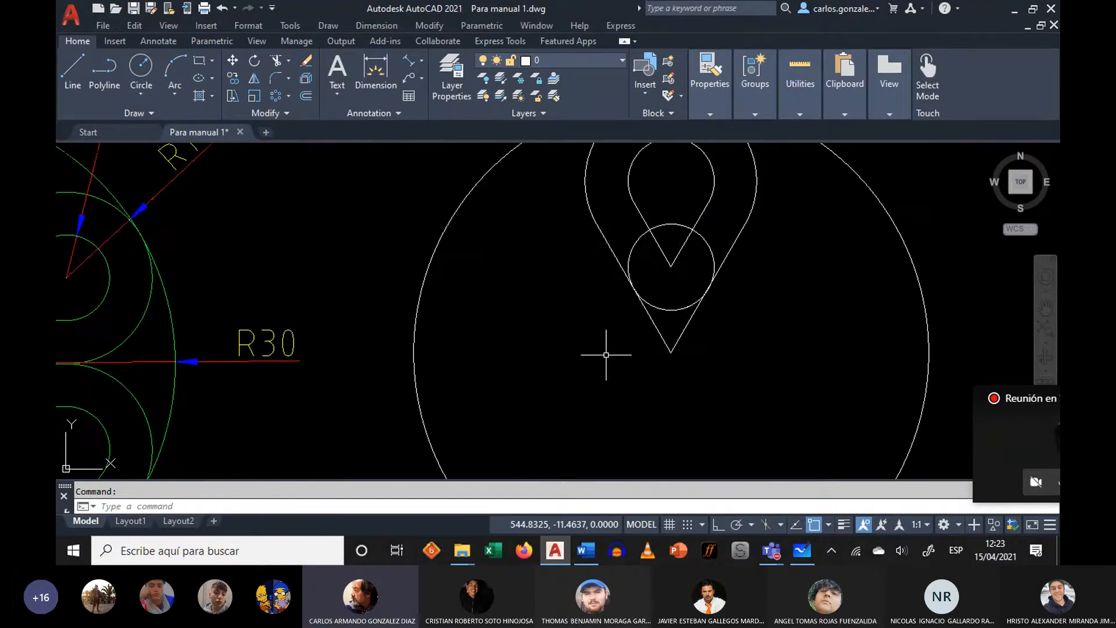
scroll(606, 355, down, 2)
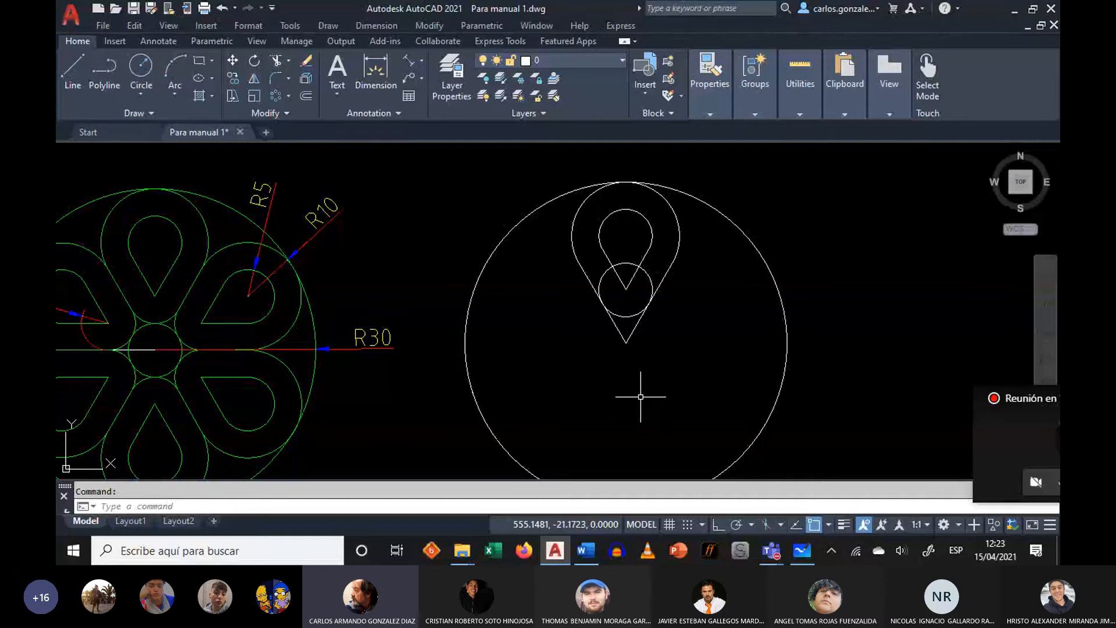
text(TR)
key(Return)
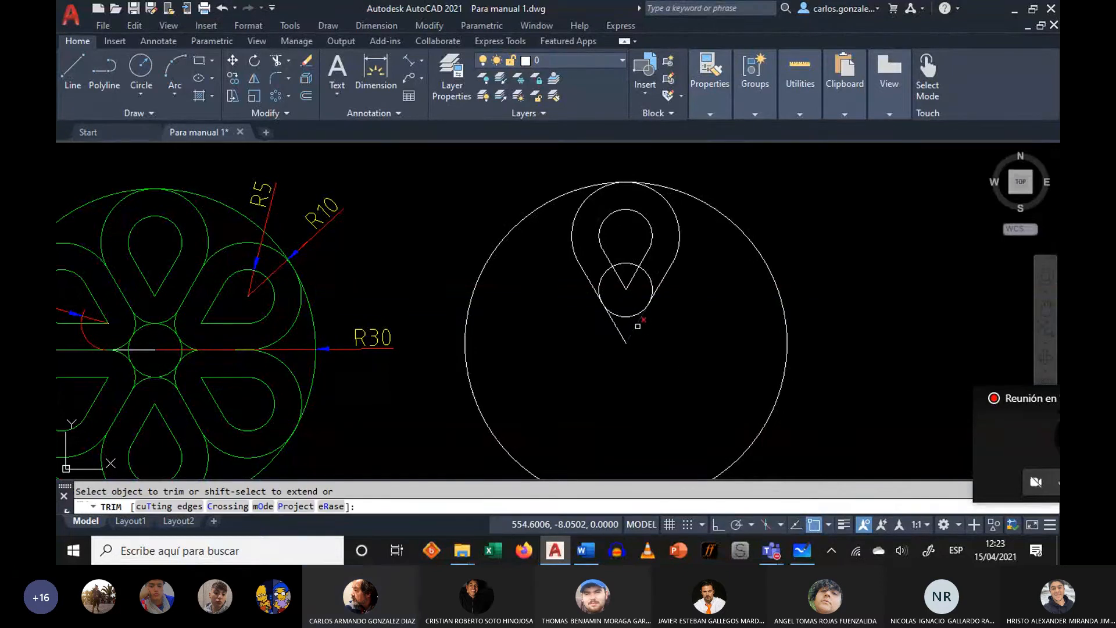
click(641, 318)
click(619, 328)
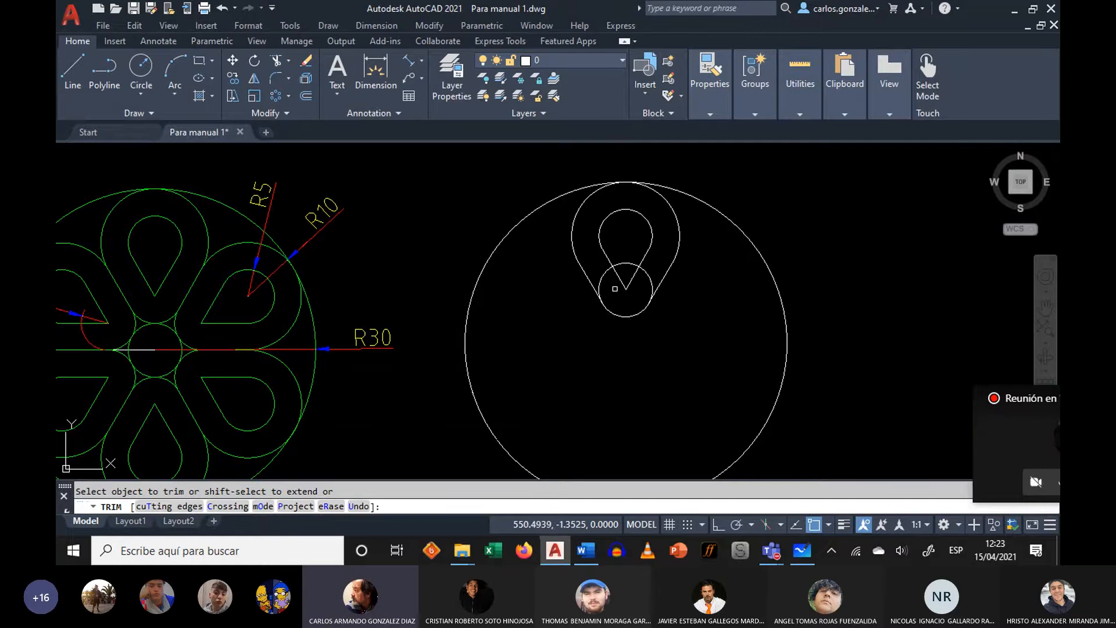
click(600, 283)
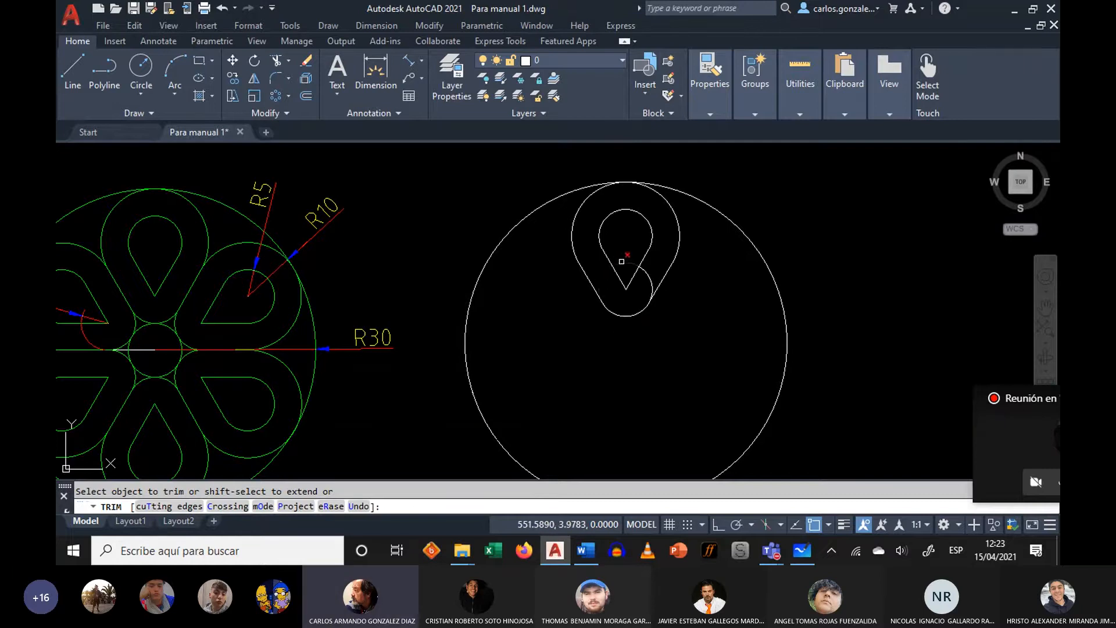
- Trim away the leftover arc pieces of the small circle around the inner teardrop's tip and finish the Trim command
click(614, 266)
click(652, 272)
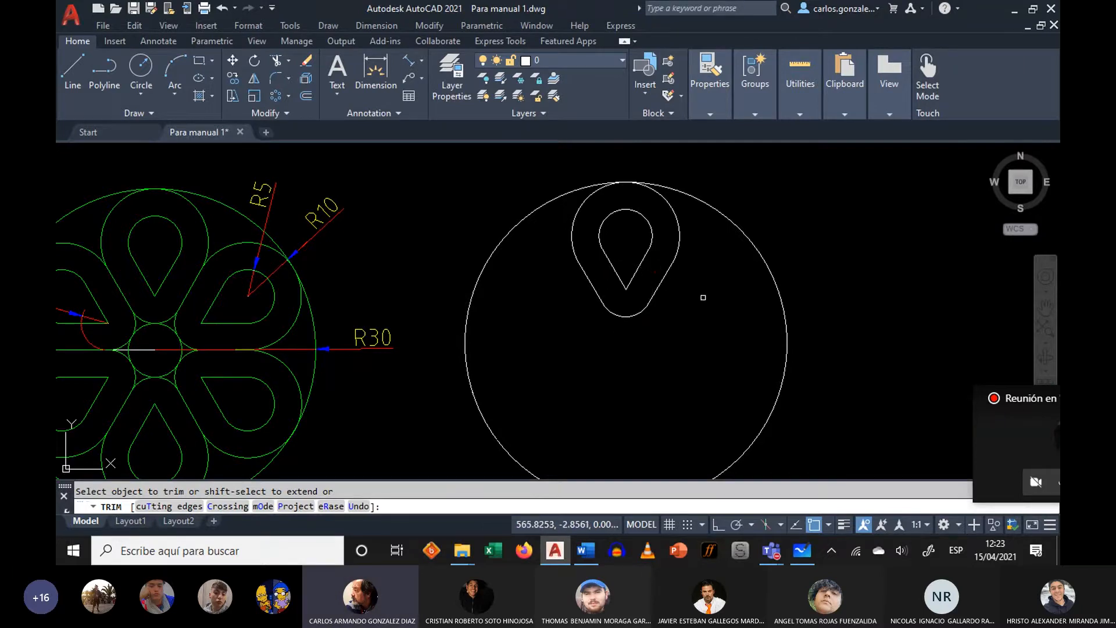
right_click(829, 251)
click(850, 260)
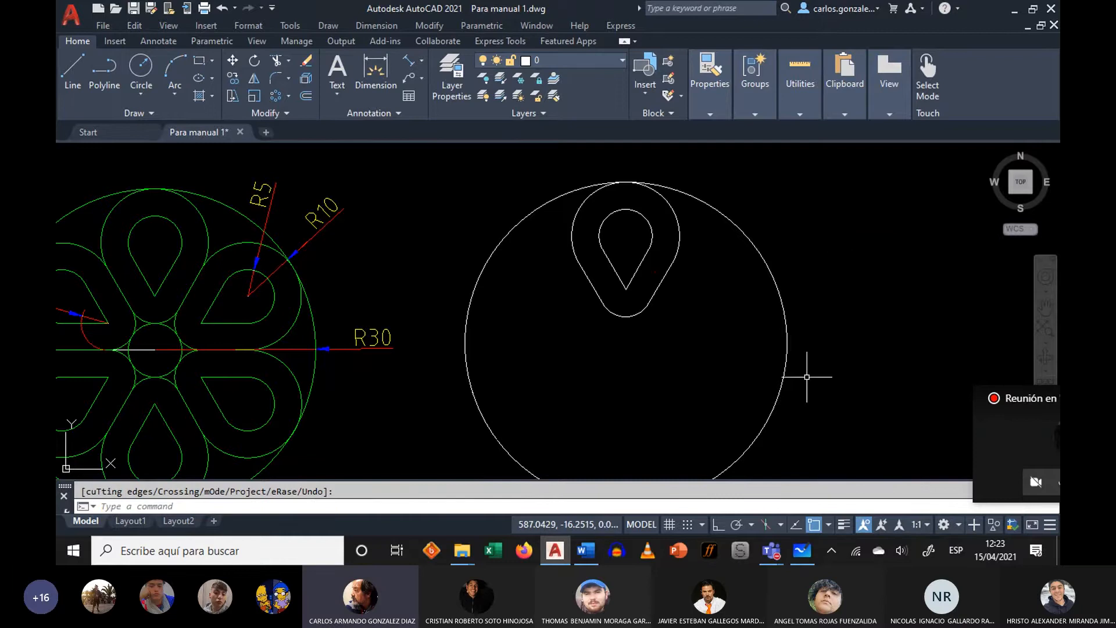
- Create an associative polar array of the double teardrop, 6 items over 360°, centred on the large white circle's centre
scroll(654, 326, down, 2)
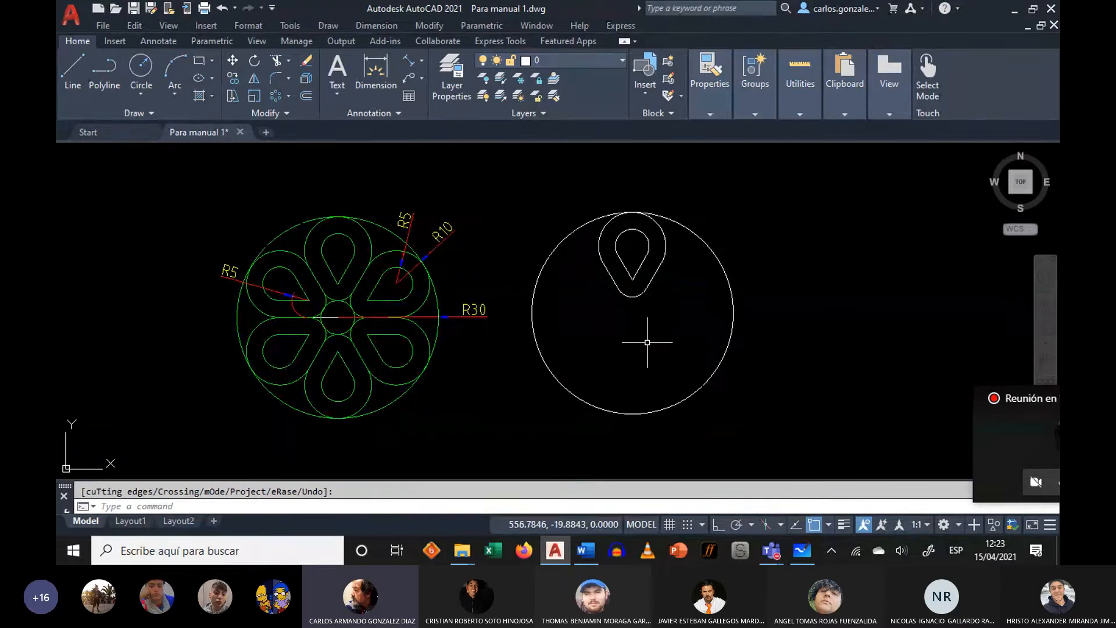
scroll(647, 343, up, 2)
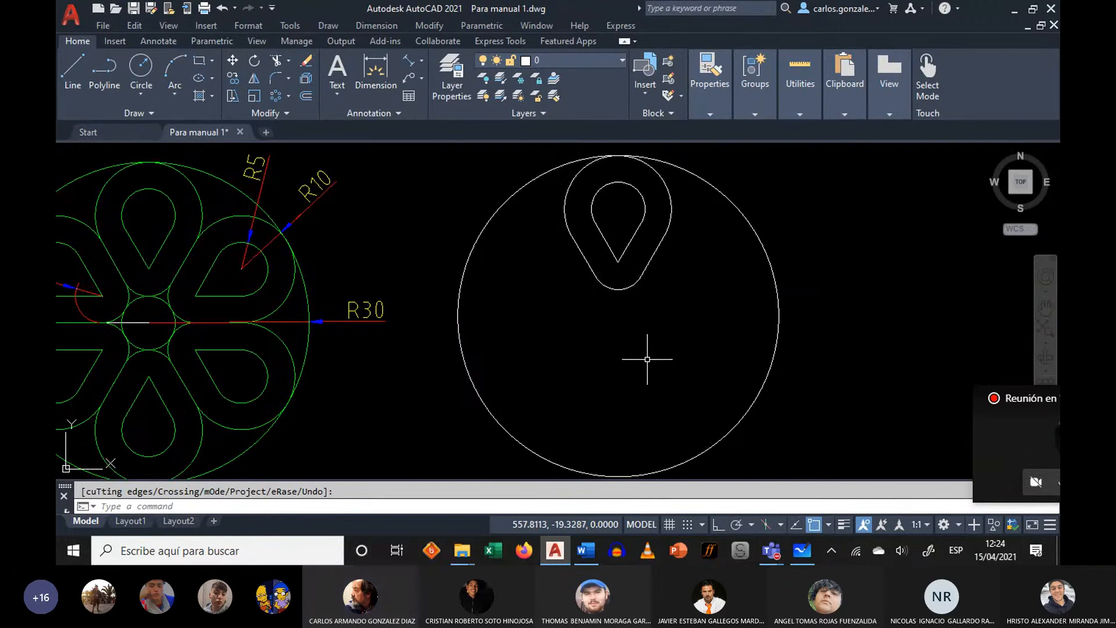
scroll(647, 360, down, 2)
middle_drag(650, 360, 609, 327)
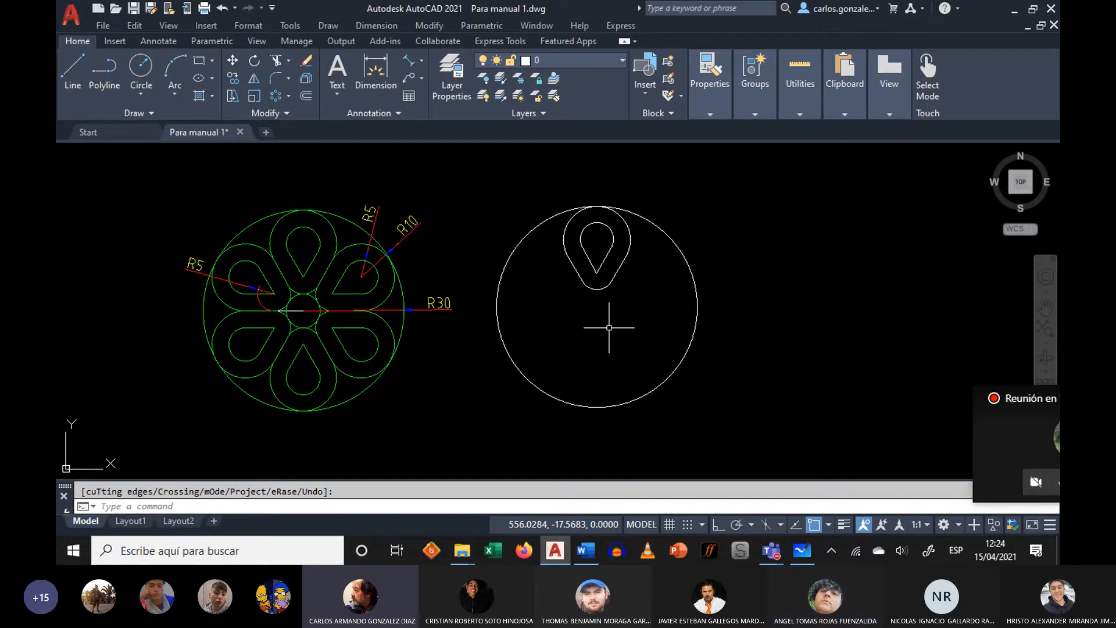
click(278, 99)
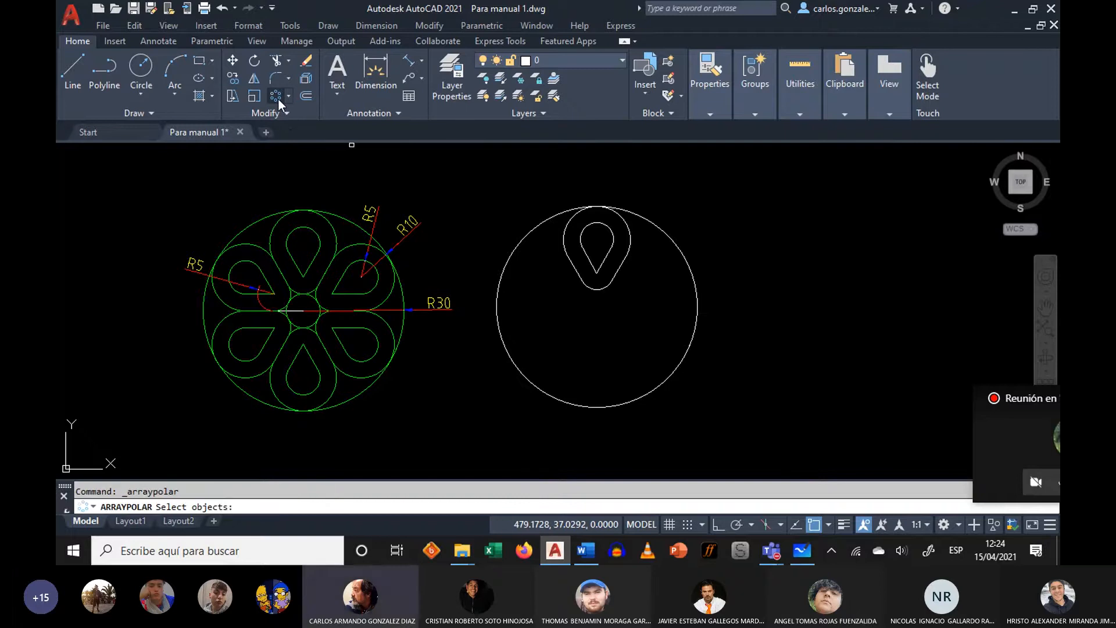
click(643, 239)
click(538, 307)
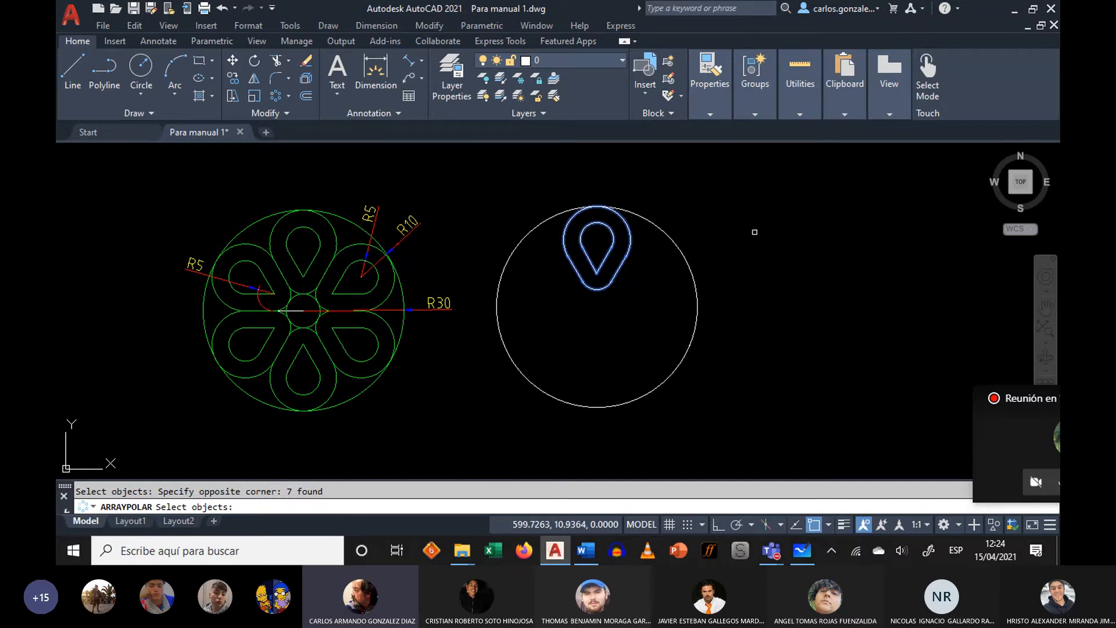
key(Return)
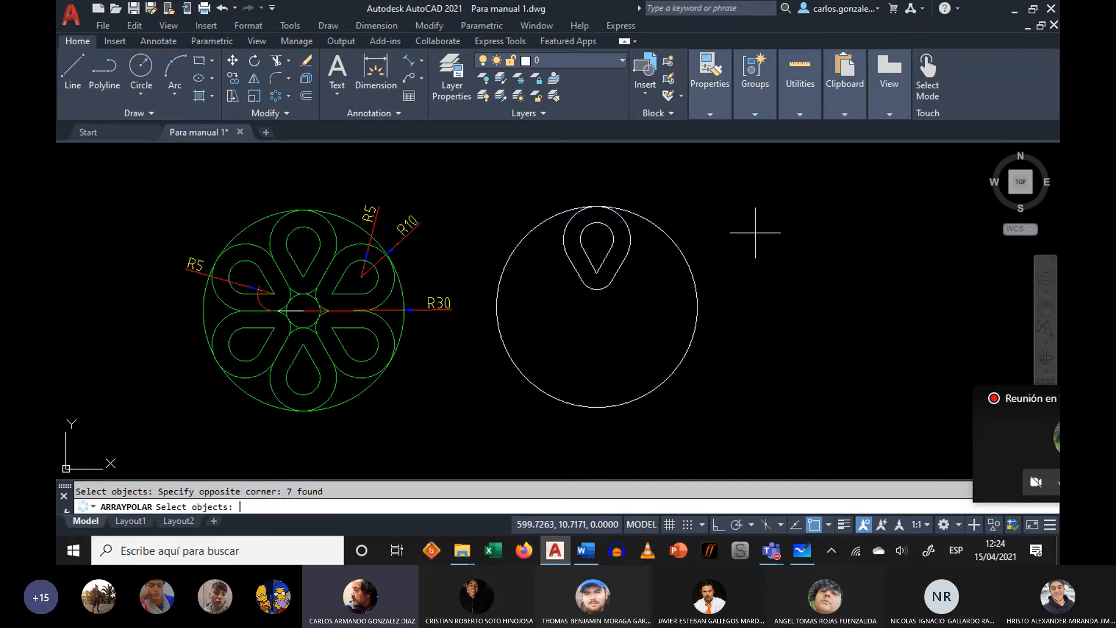
key(Return)
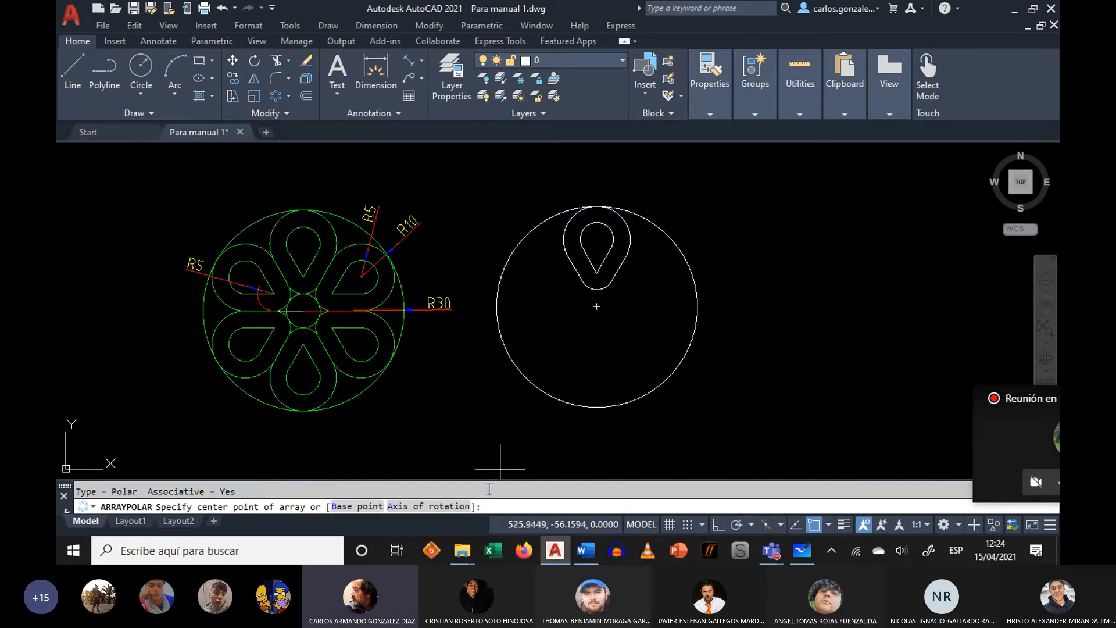
click(597, 307)
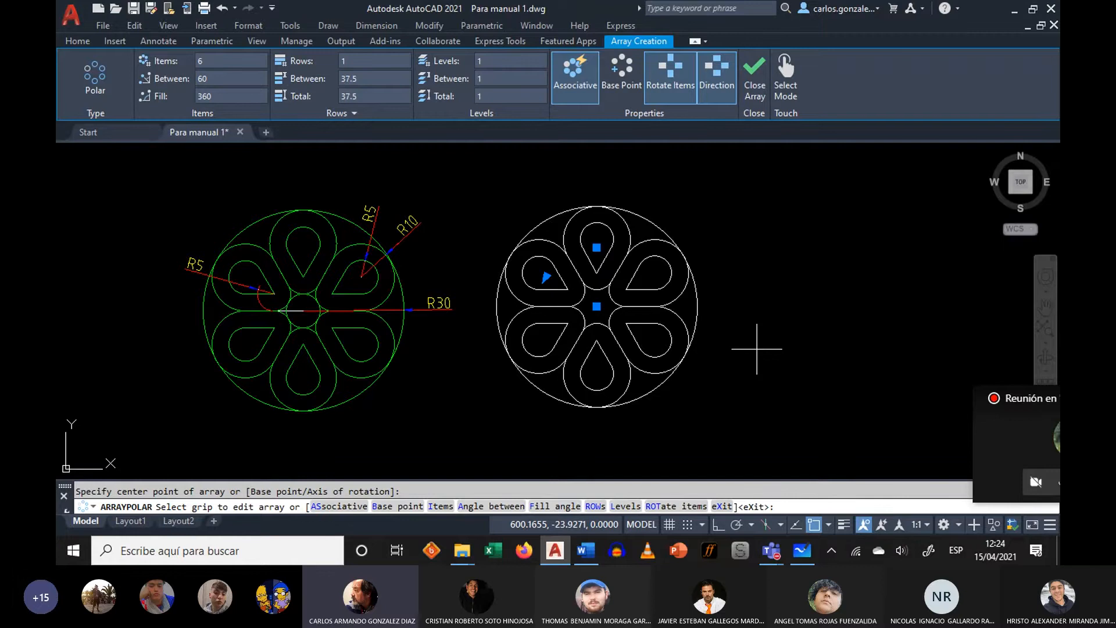
key(Return)
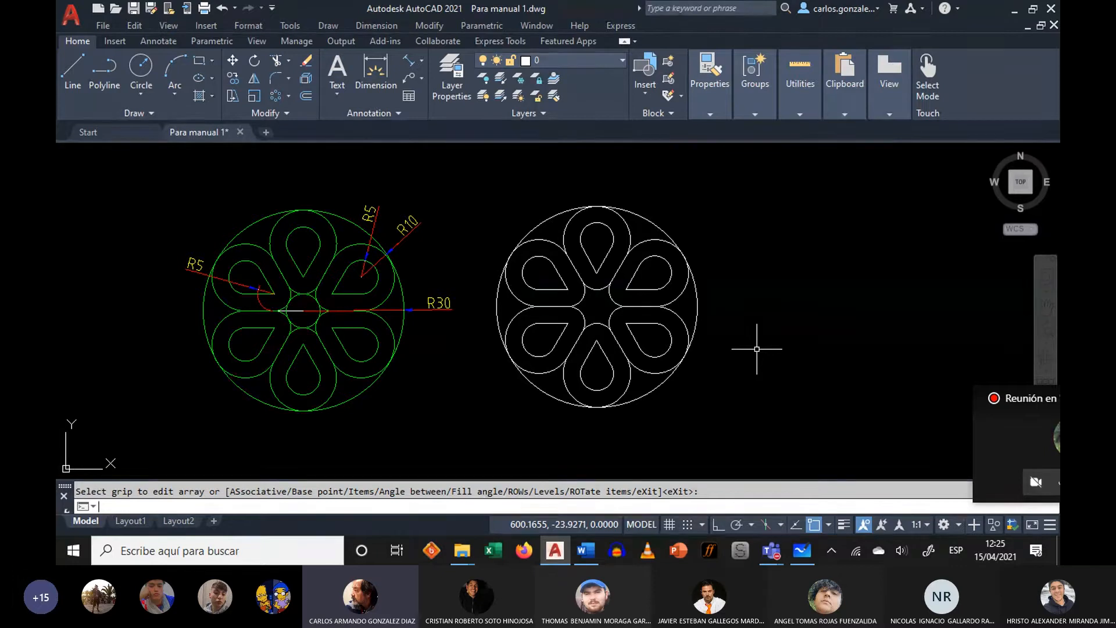
click(892, 105)
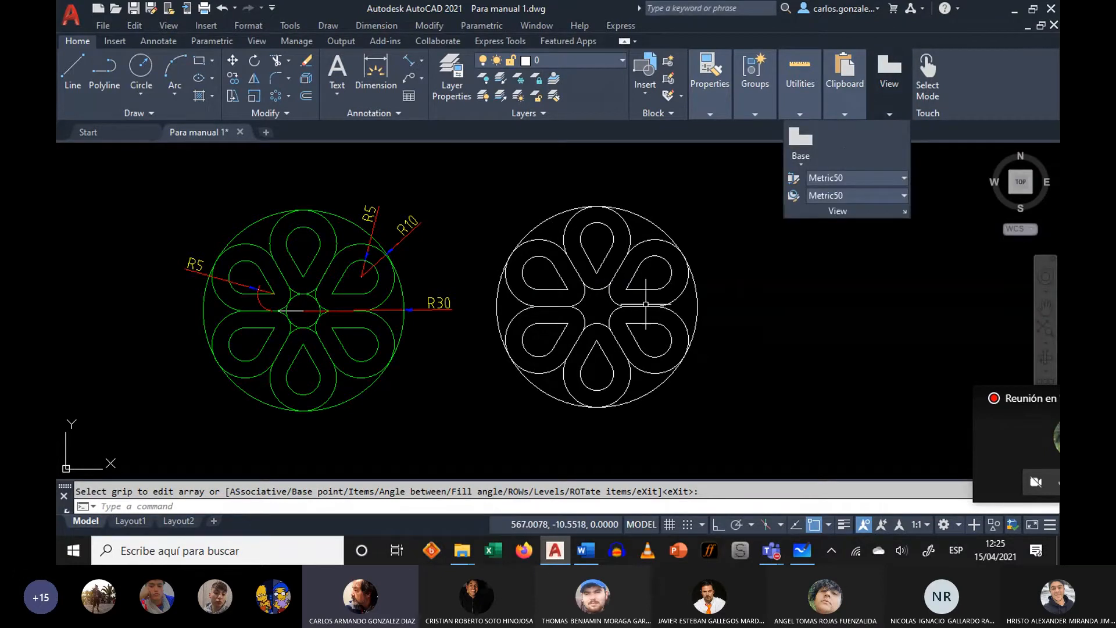
- Draw a central circle tangent to the inner ends of three petals in the white rosette using Tan, Tan, Tan
scroll(597, 308, up, 2)
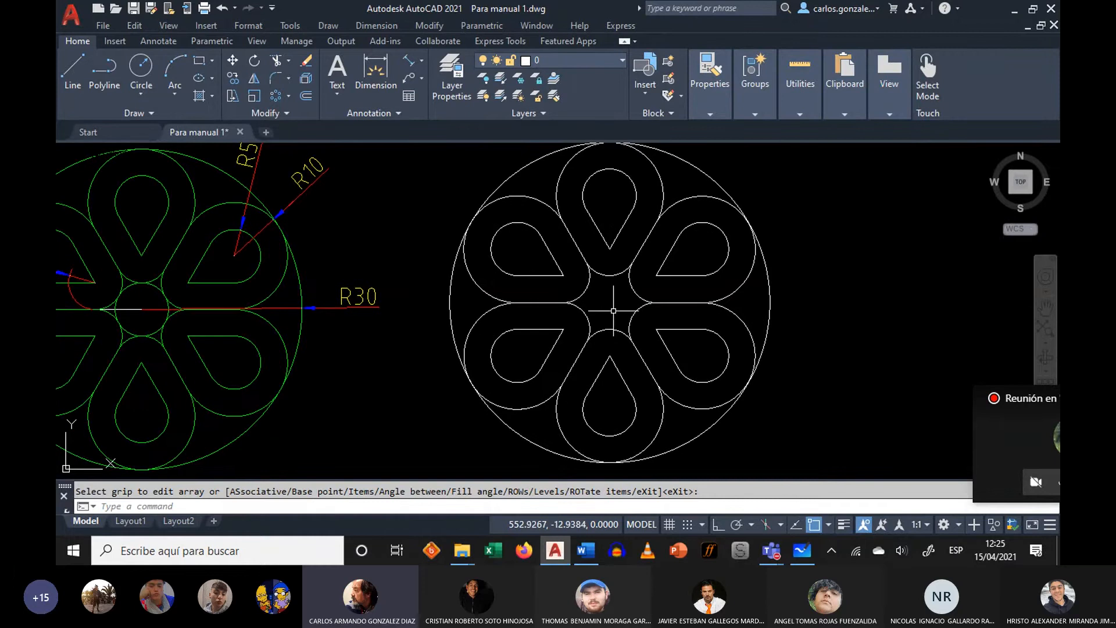
scroll(613, 311, down, 2)
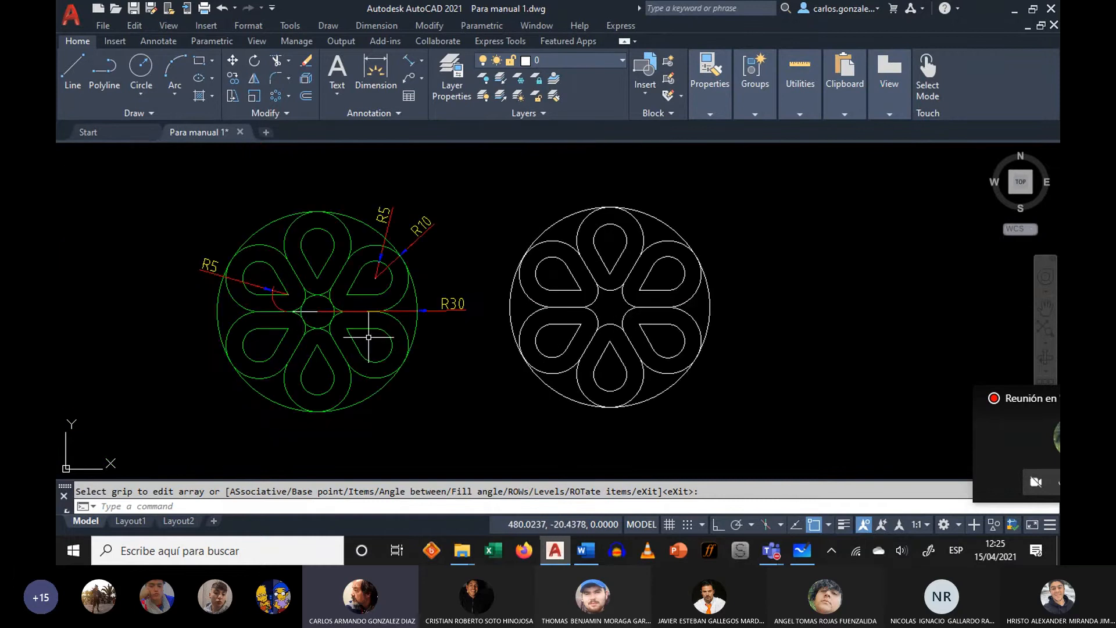
scroll(332, 308, up, 2)
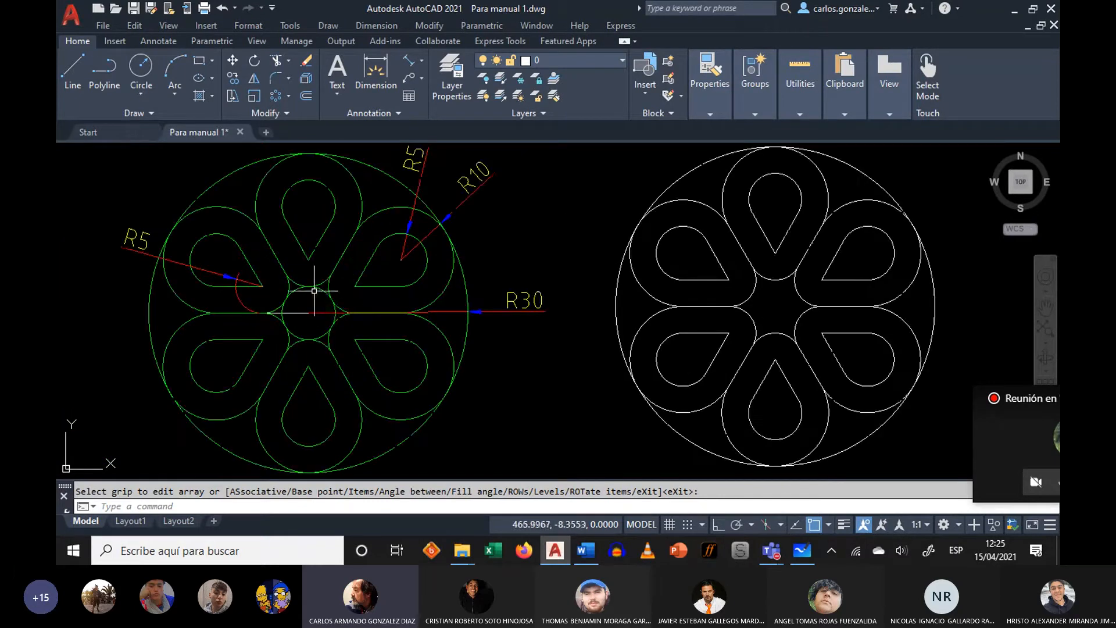
middle_drag(337, 307, 332, 307)
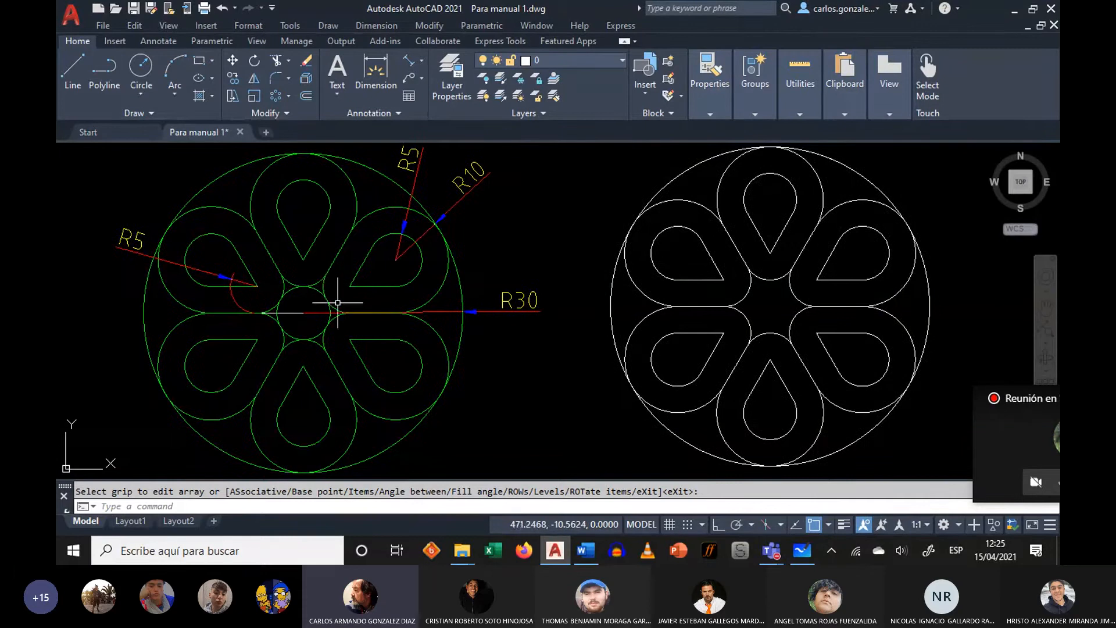
click(139, 93)
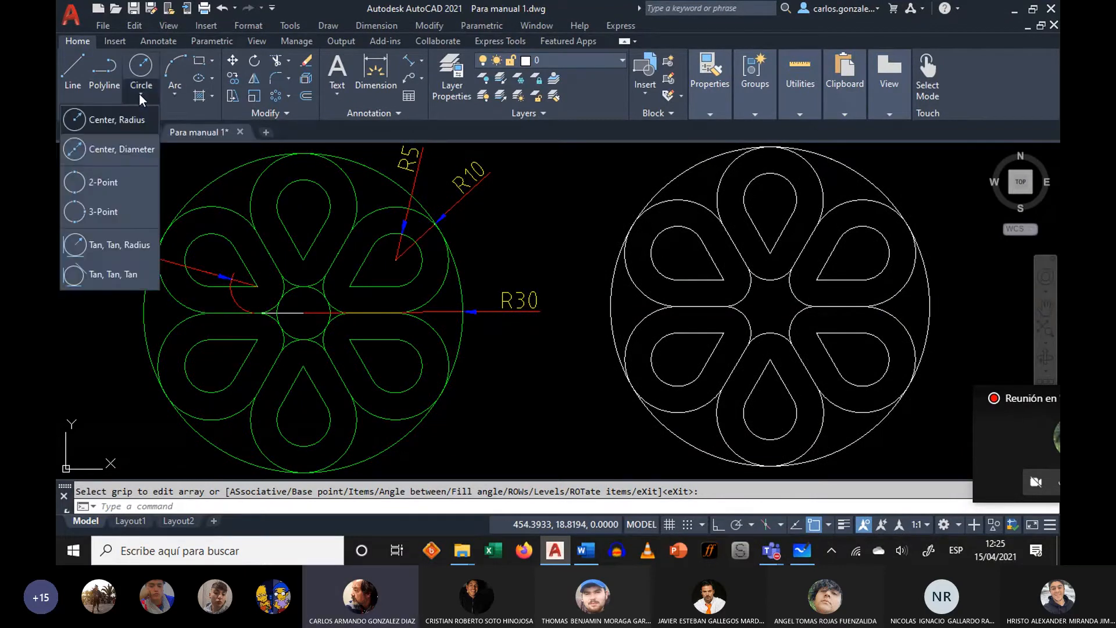
click(107, 273)
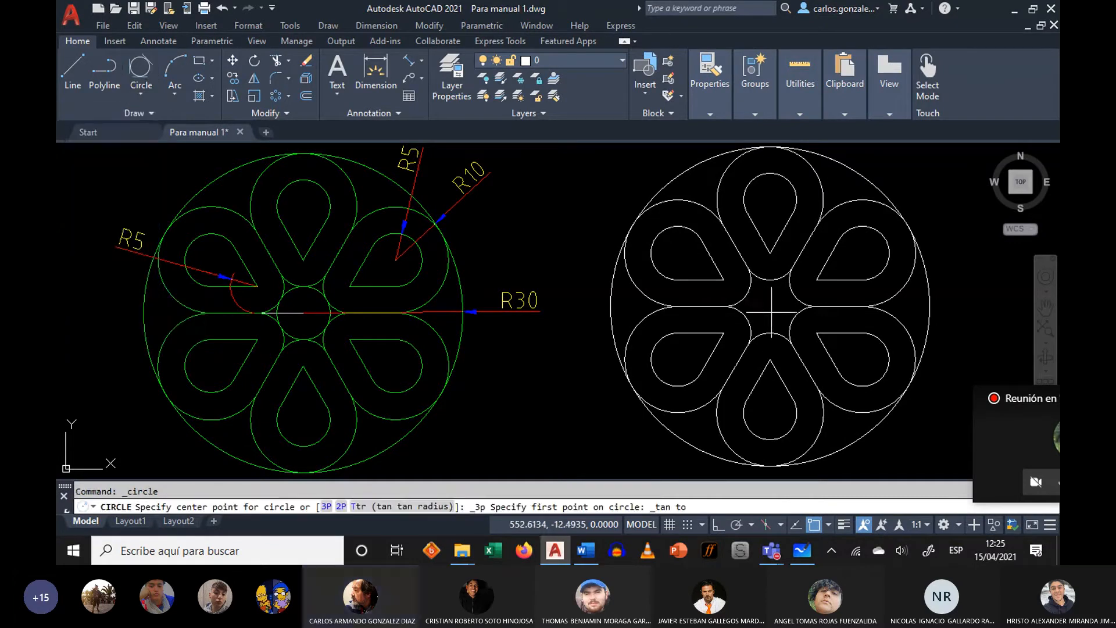
click(761, 301)
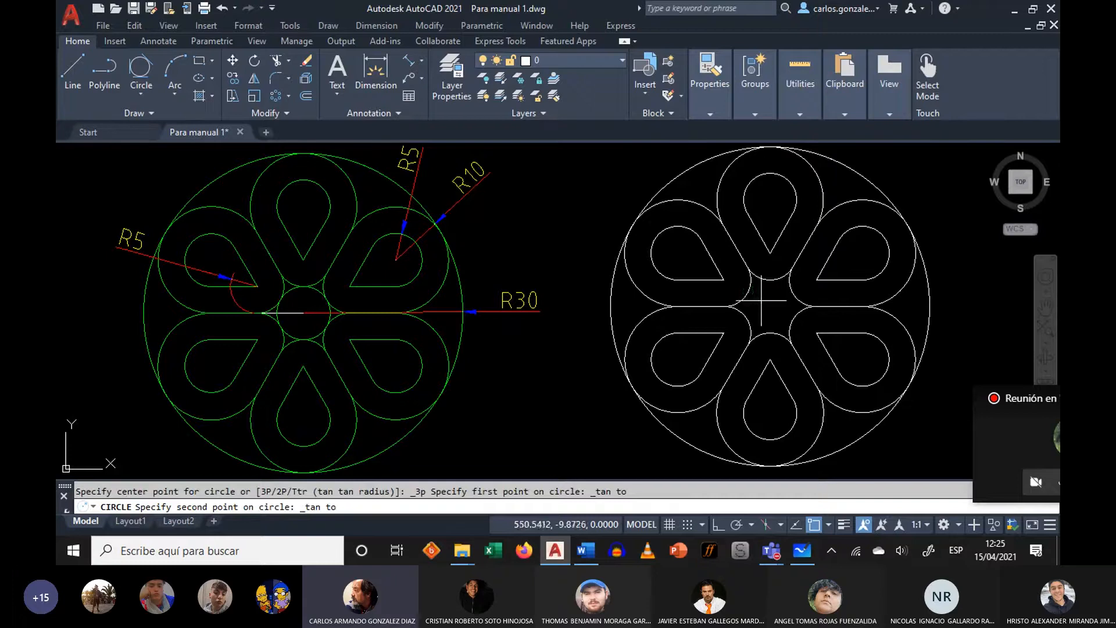
click(686, 368)
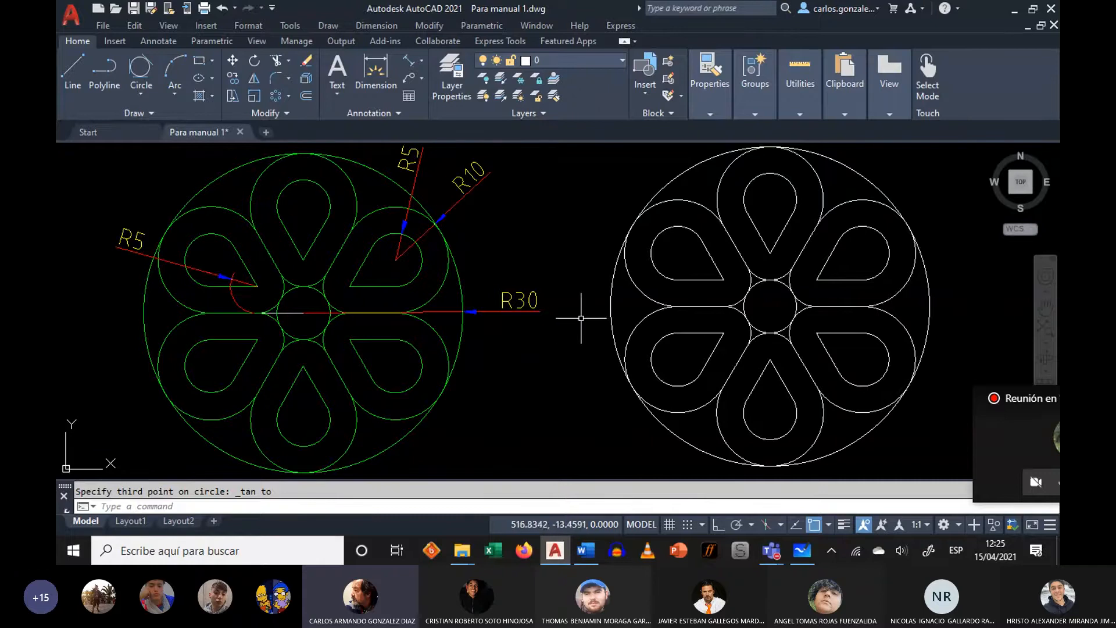
scroll(581, 372, down, 2)
mouse_move(581, 373)
middle_down()
mouse_move(437, 328)
mouse_move(418, 374)
middle_up()
scroll(437, 328, up, 3)
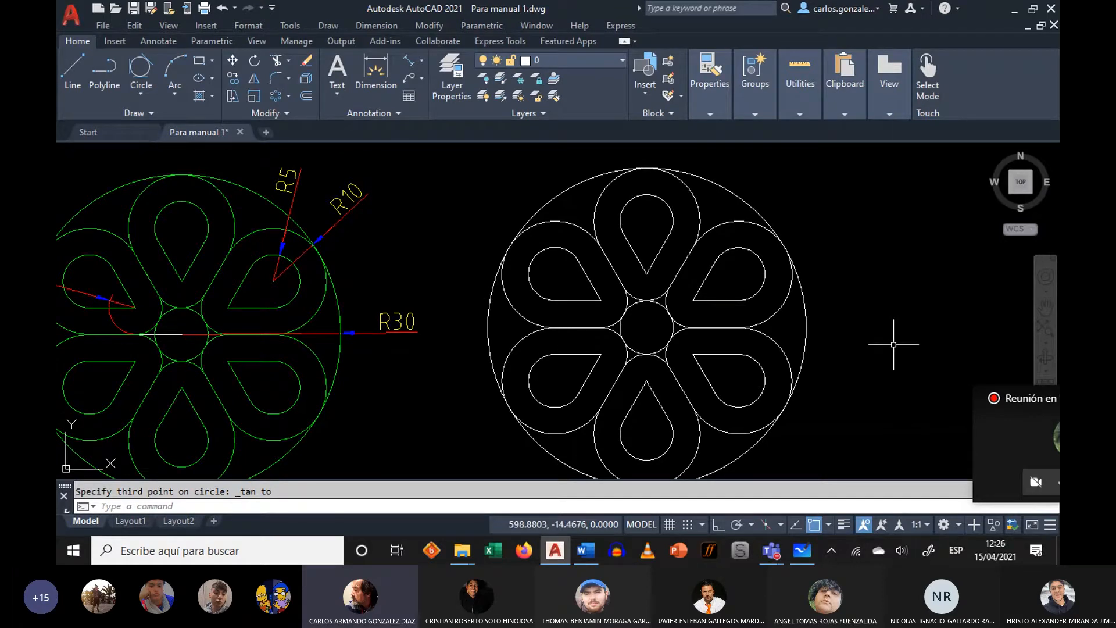
middle_drag(870, 329, 847, 297)
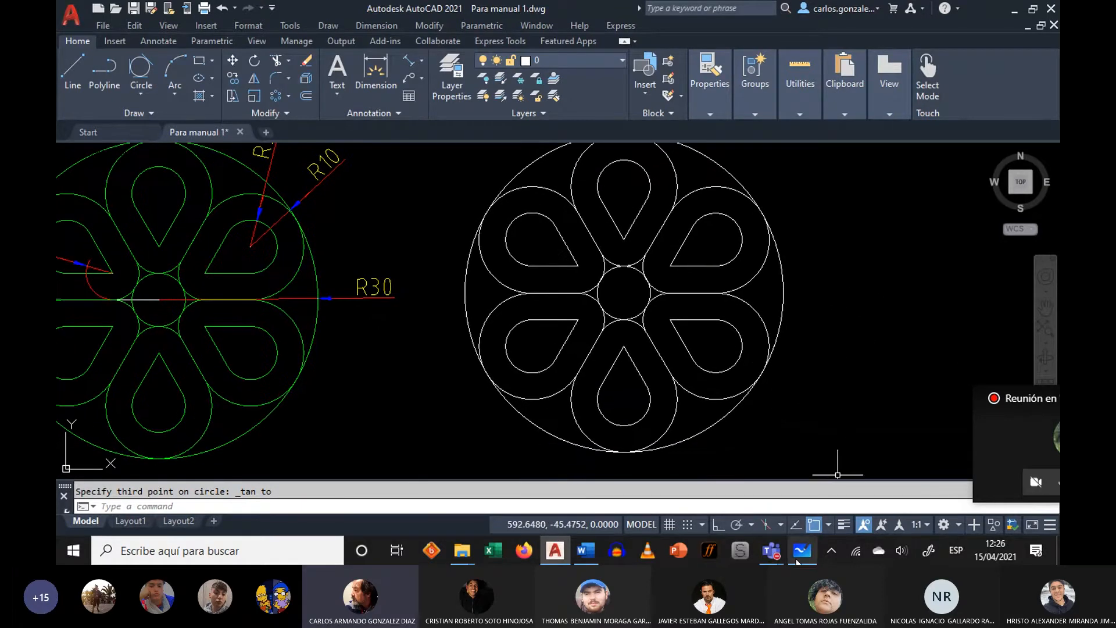
- Switch to the Word document "Pequeman 4 de AUTOCAD" and find the exercise with six double circles dimensioned R26, R30 and R10
click(586, 550)
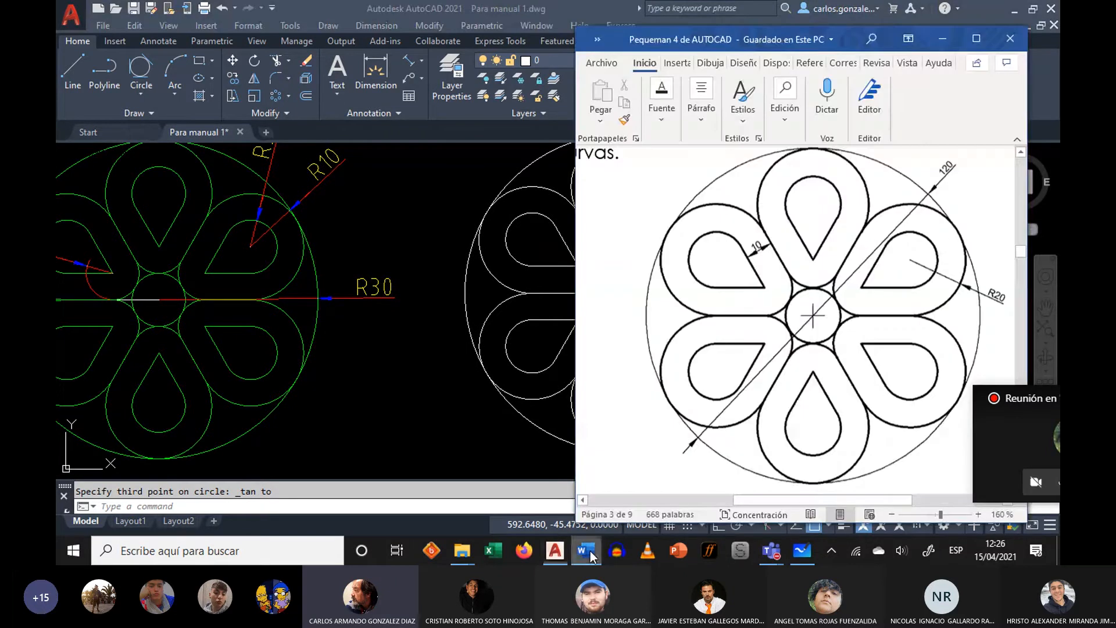
scroll(782, 383, down, 15)
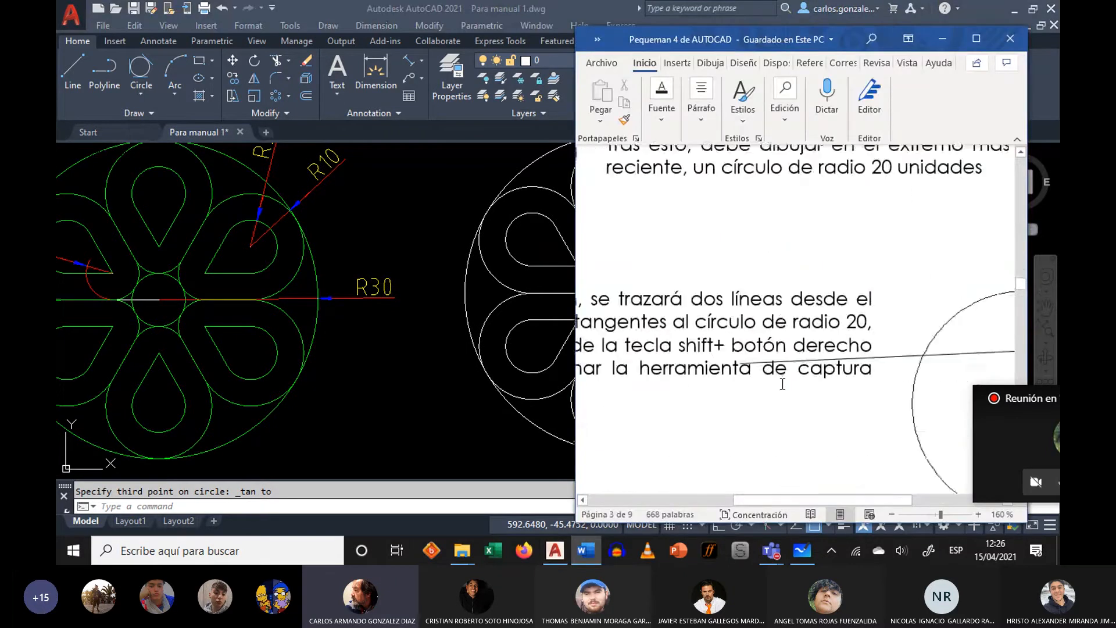
scroll(783, 383, down, 6)
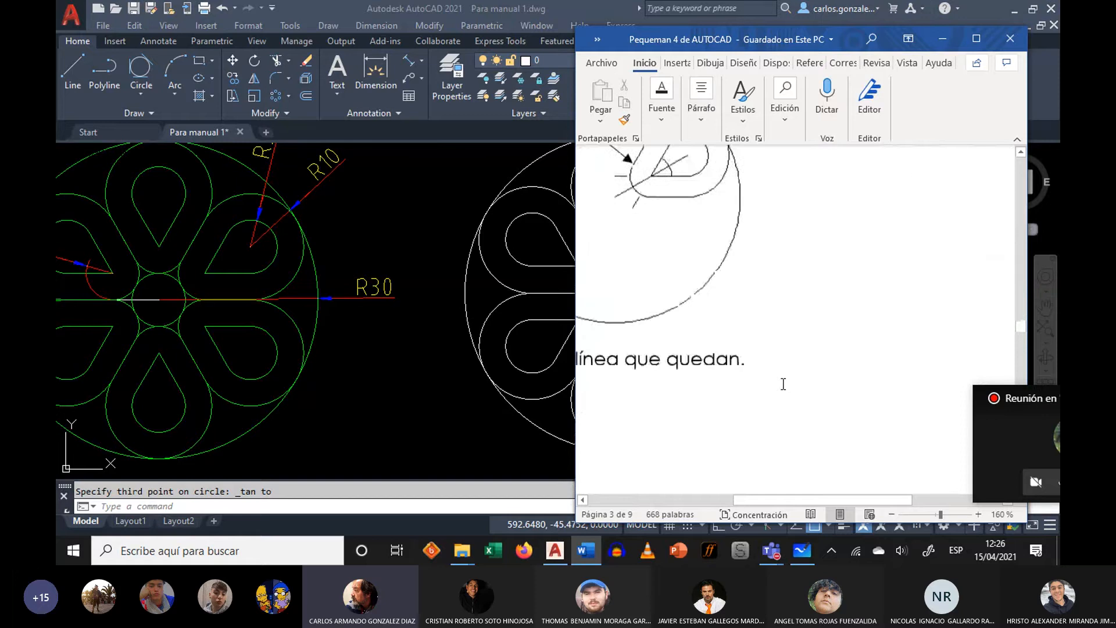
scroll(783, 383, down, 10)
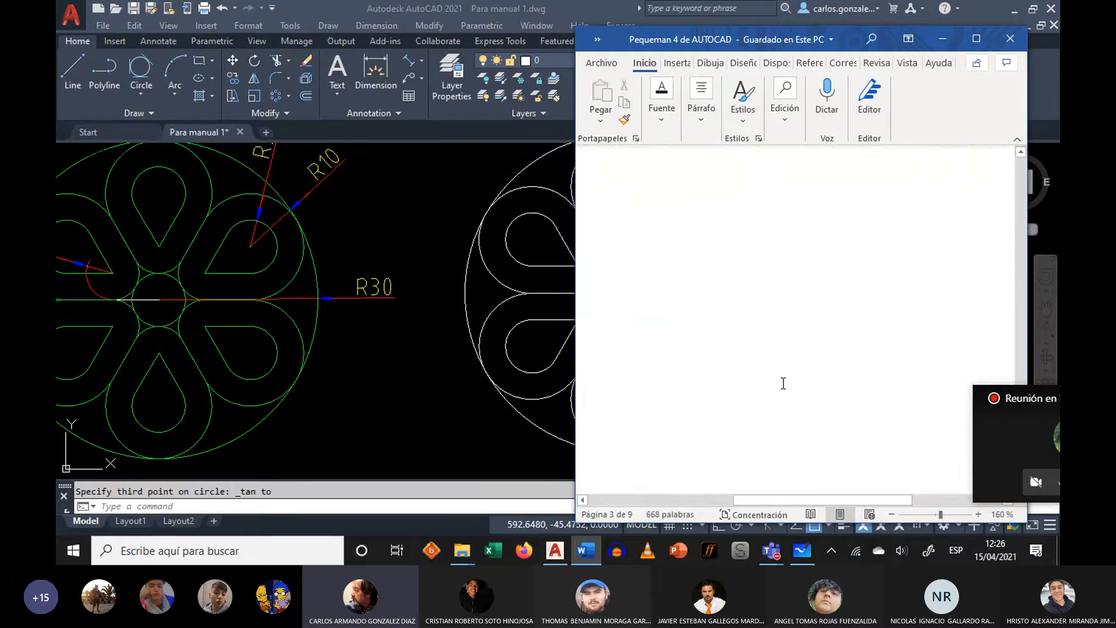
scroll(783, 384, down, 5)
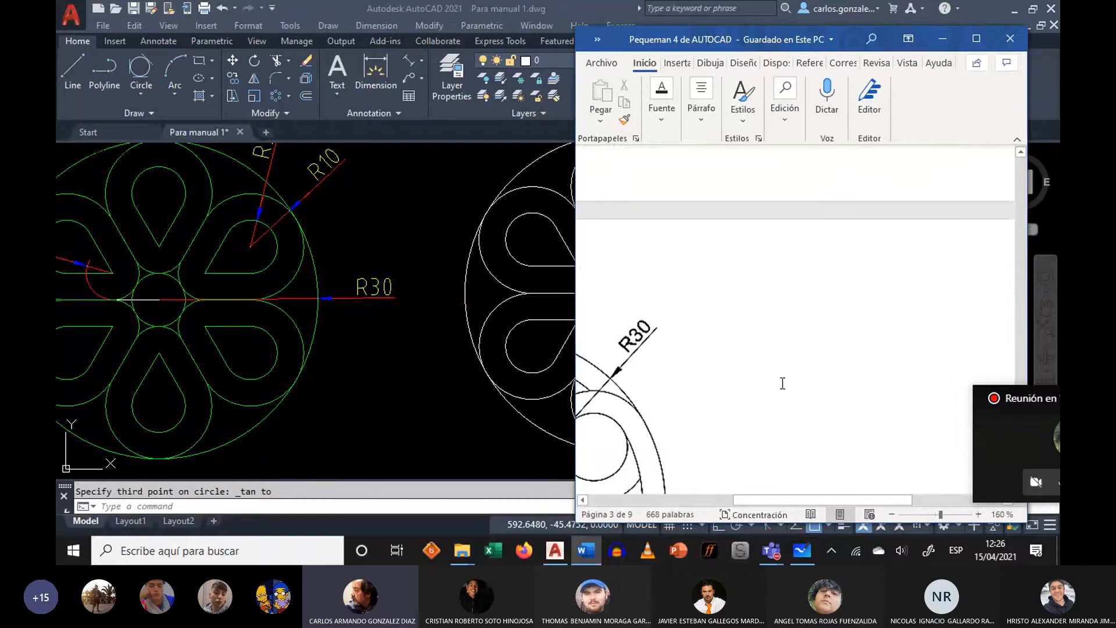
scroll(782, 384, down, 4)
scroll(785, 427, down, 4)
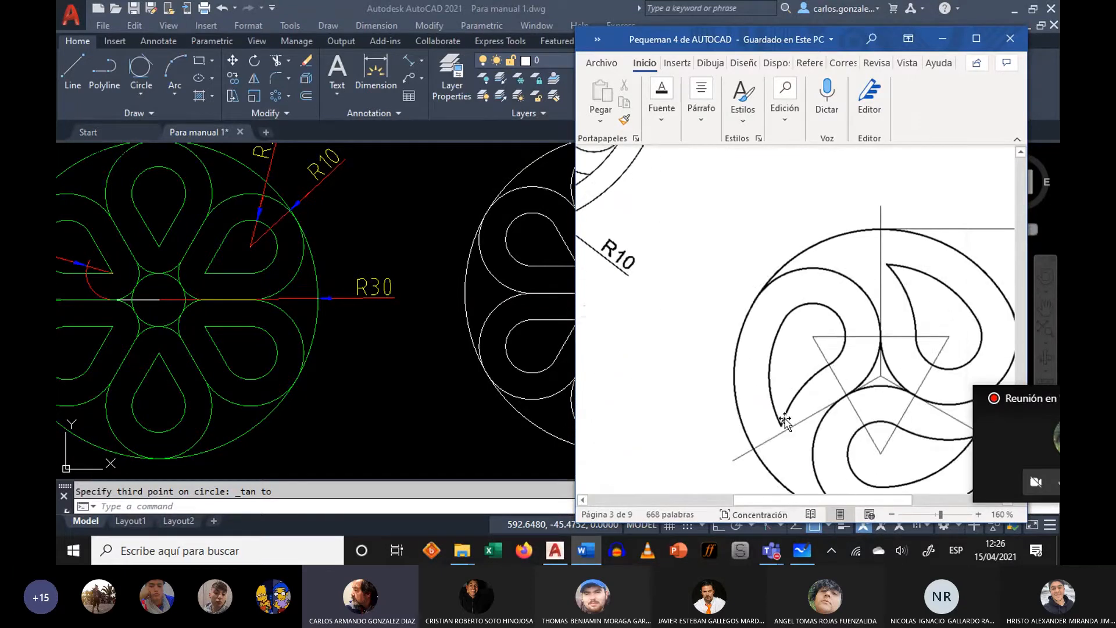
scroll(785, 419, up, 3)
scroll(784, 409, up, 3)
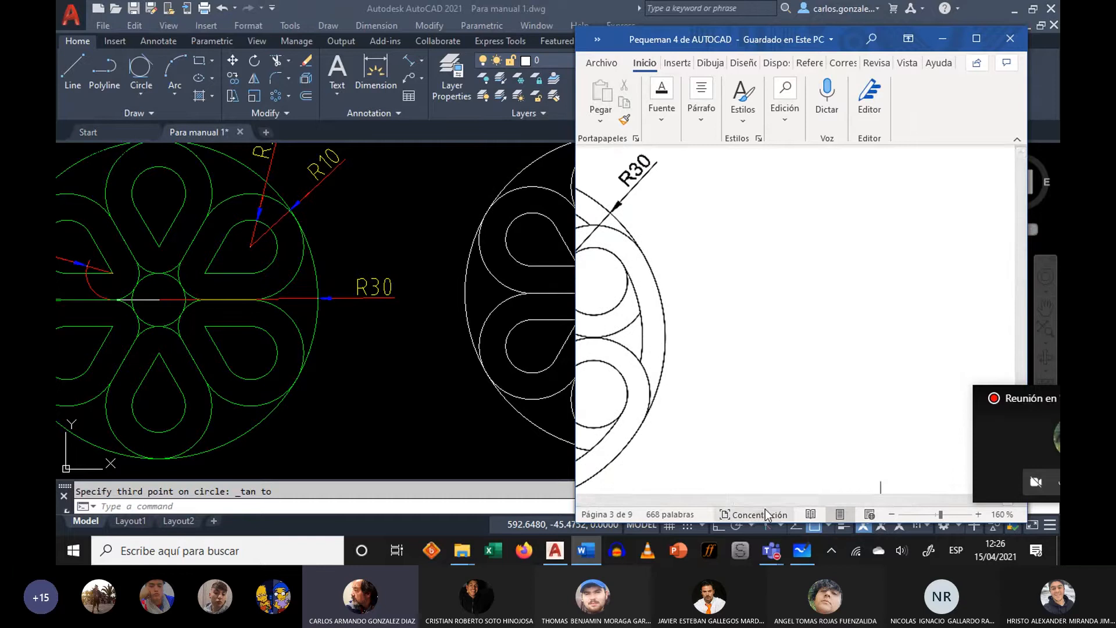
drag(763, 500, 645, 506)
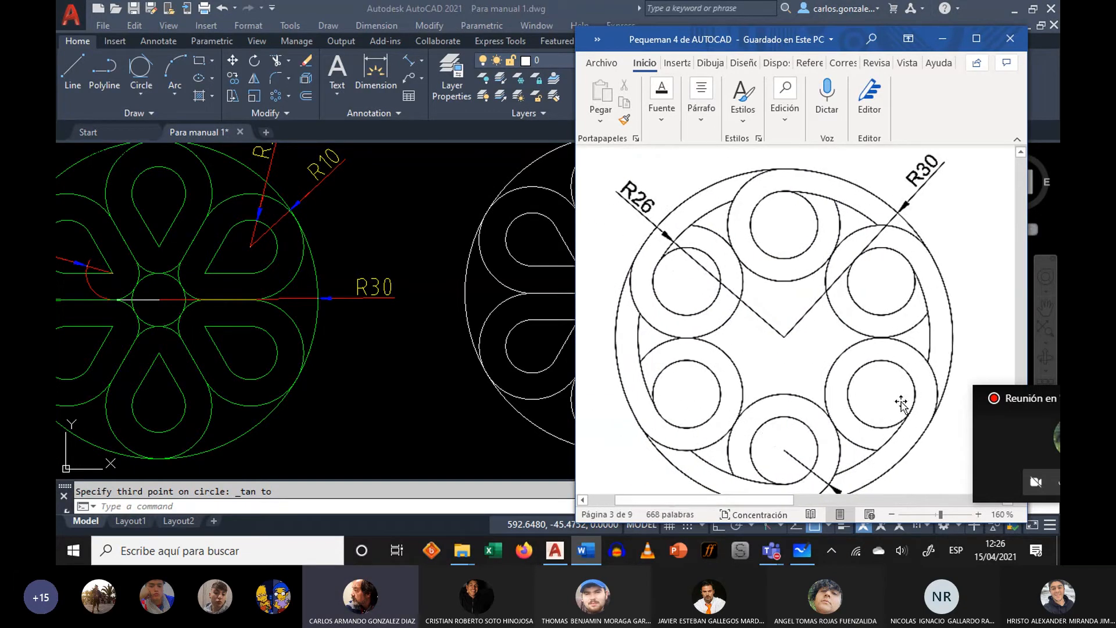
- Move the meeting overlay and the Word window aside and reduce the page zoom to show the whole six-circle exercise drawing
drag(983, 407, 994, 426)
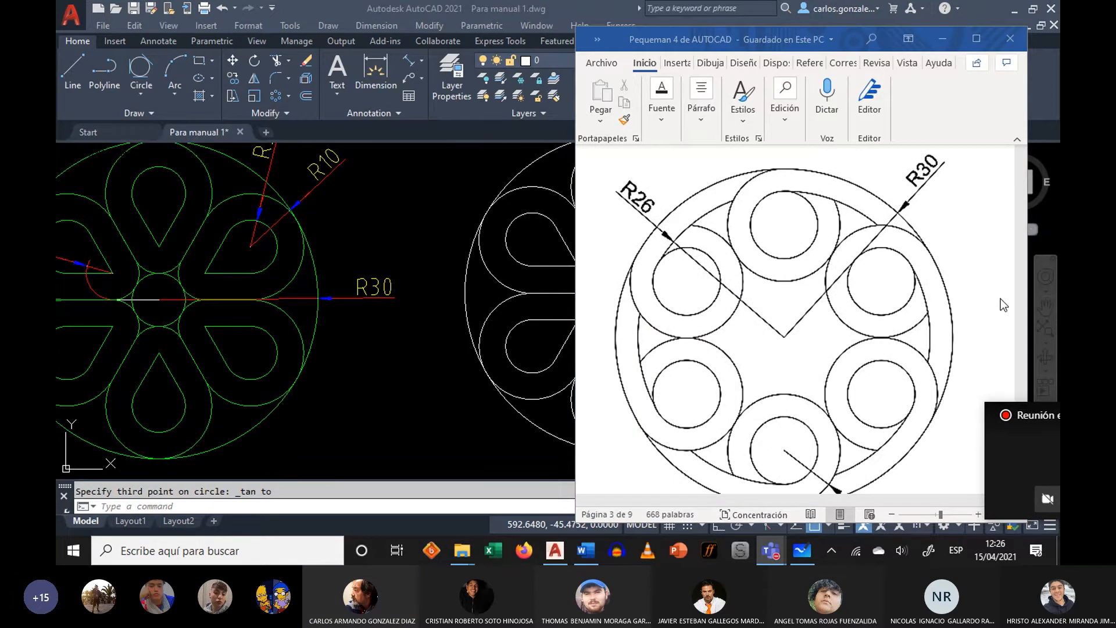
scroll(1000, 298, down, 2)
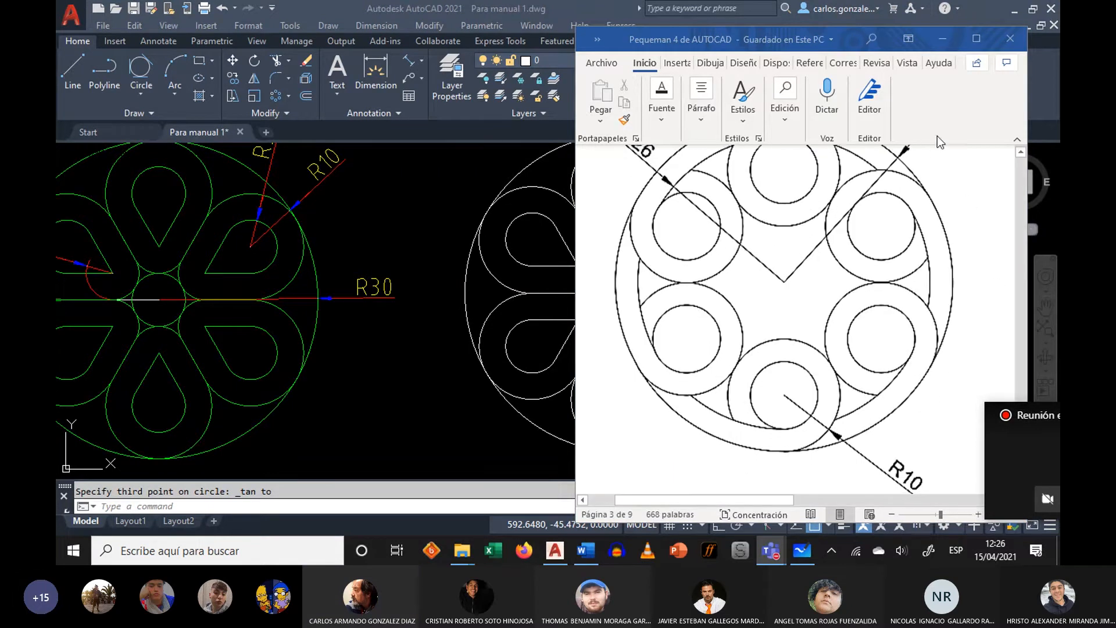
drag(851, 27, 851, 2)
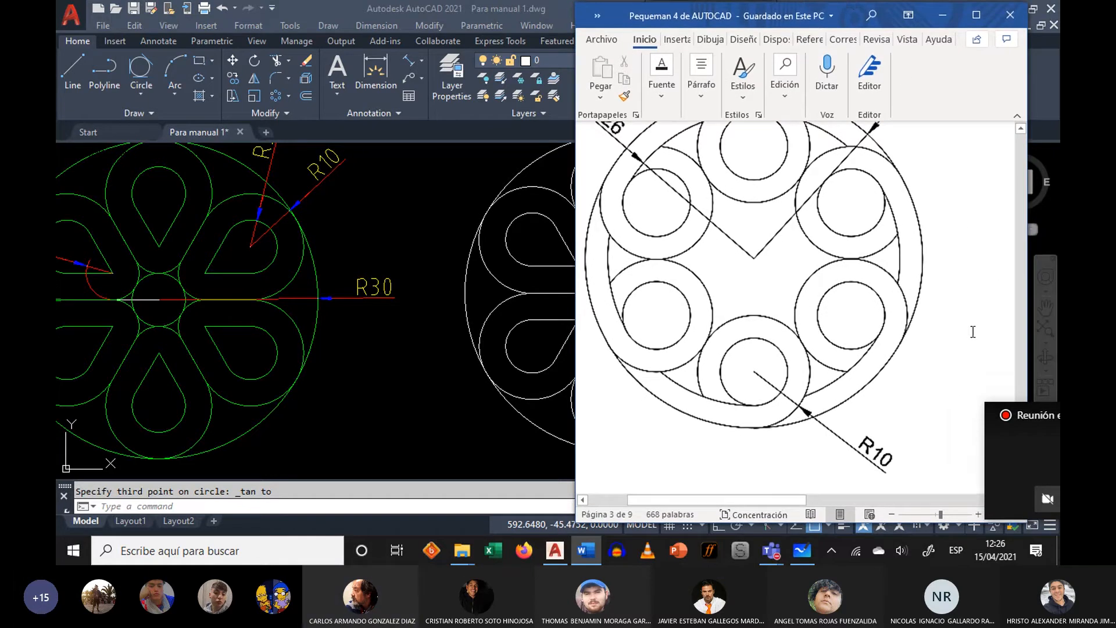
scroll(973, 327, up, 2)
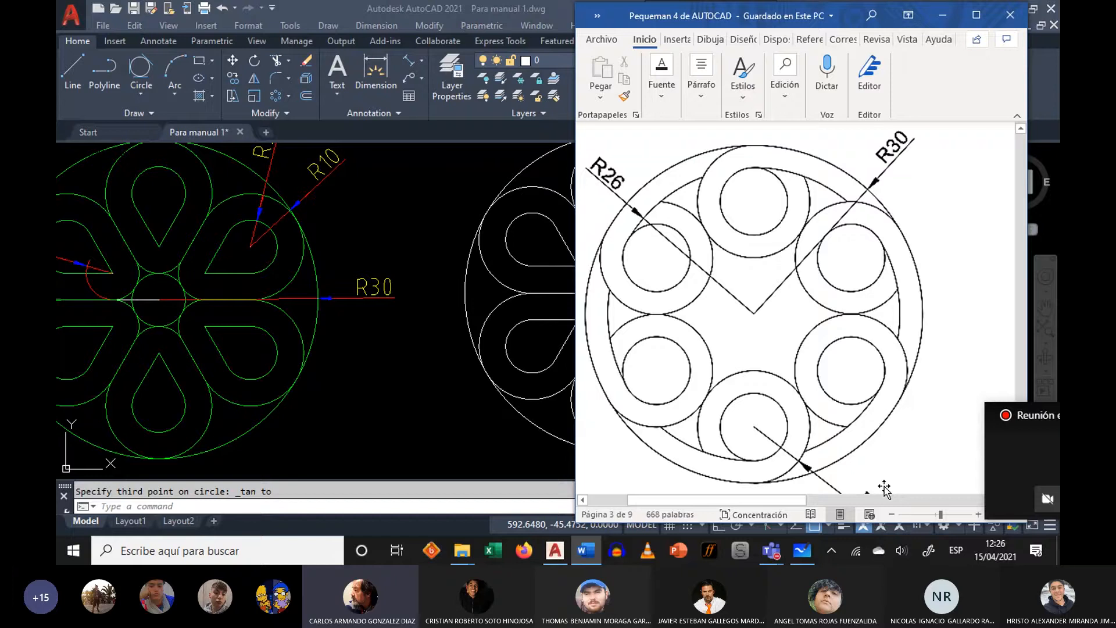
ctrl+scroll(960, 314, down, 1)
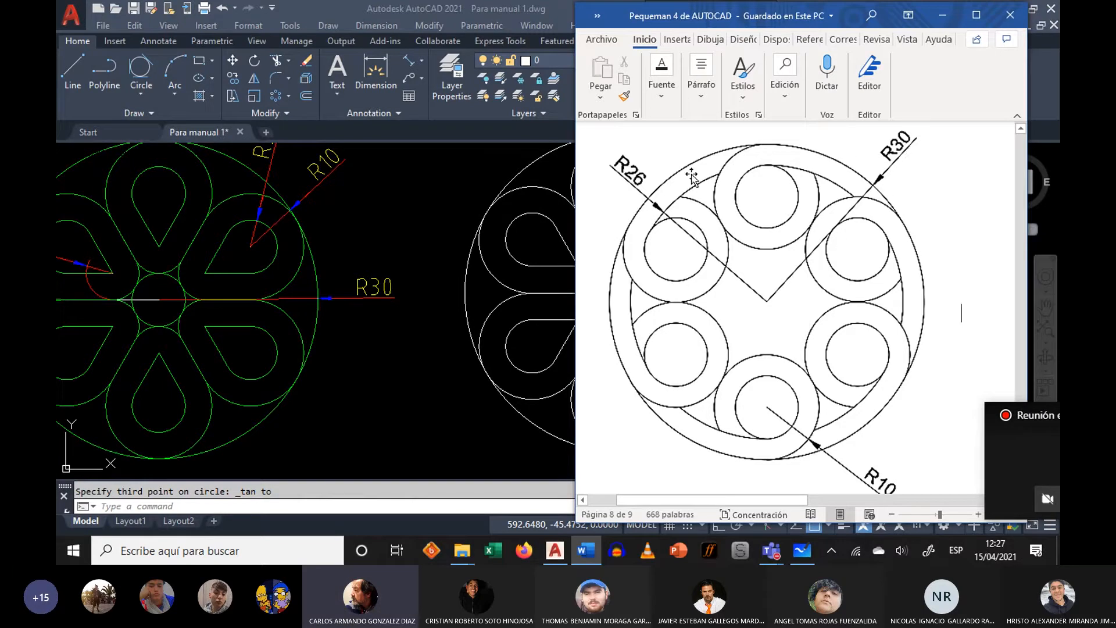
- Switch to AutoCAD and size its window to sit beside the Word exercise
click(409, 354)
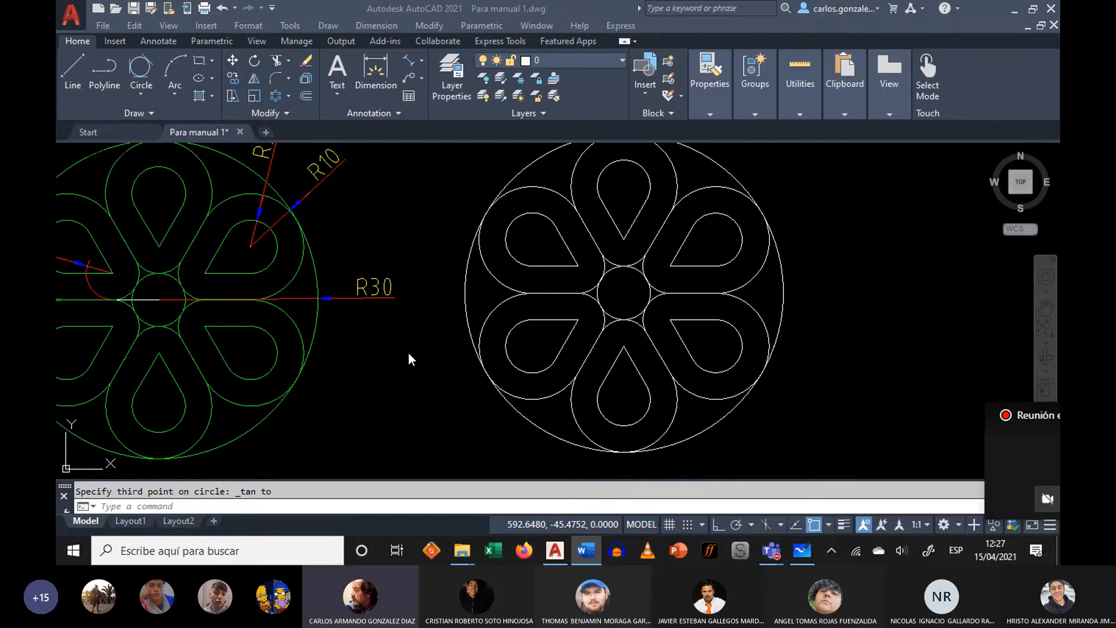
click(1033, 10)
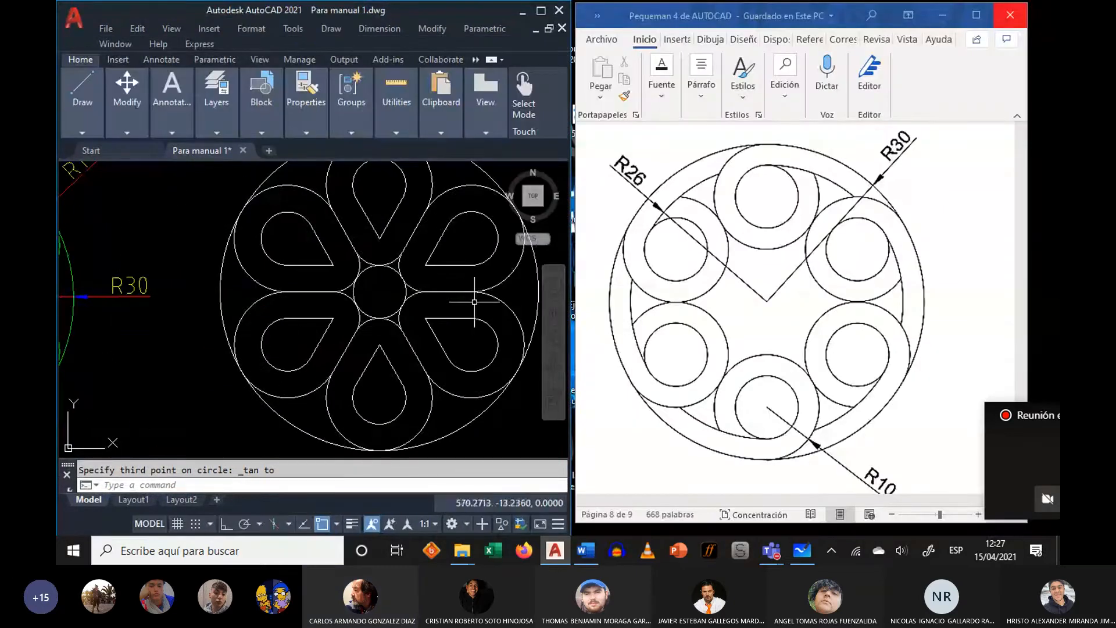
- Look over the finished green patterns and the white copies across the whole drawing
scroll(364, 267, down, 4)
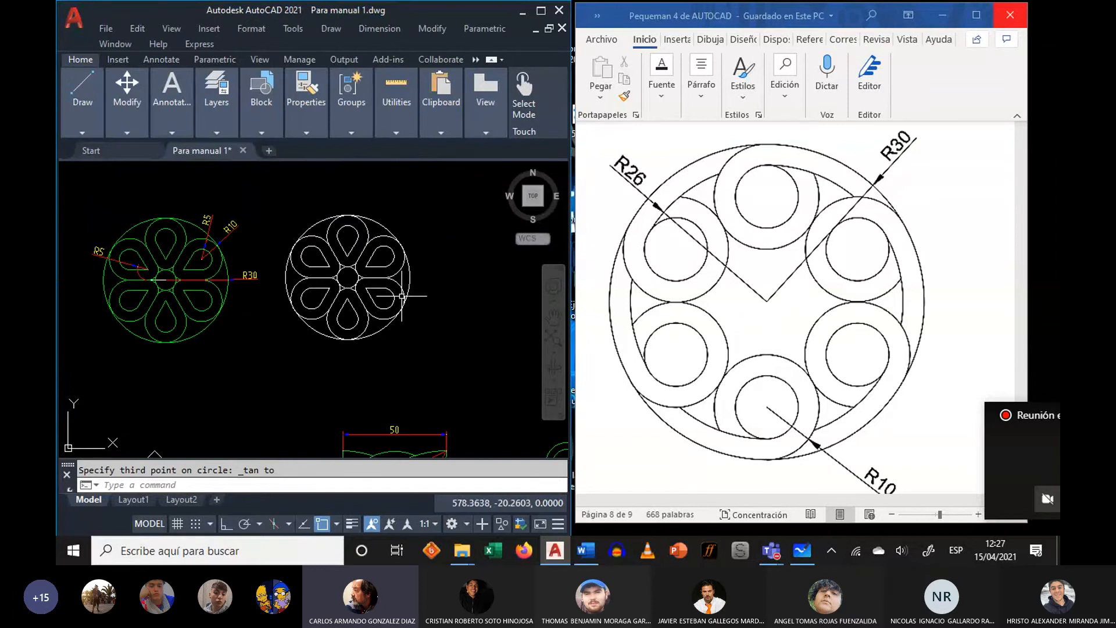
scroll(401, 296, down, 3)
scroll(414, 213, up, 2)
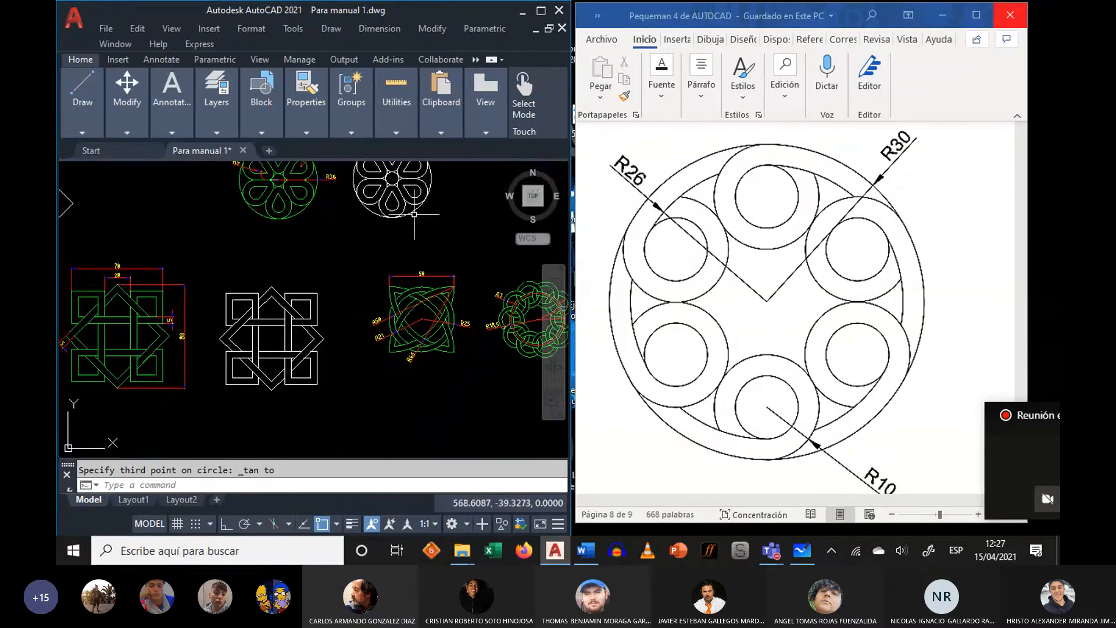
scroll(332, 300, down, 2)
middle_drag(332, 301, 290, 215)
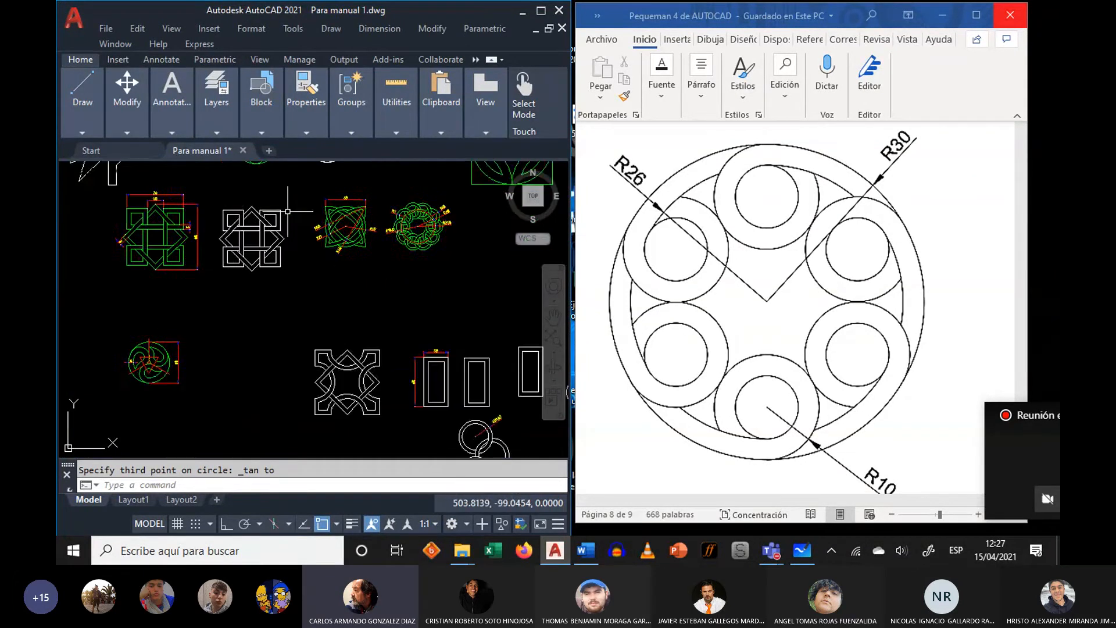
scroll(332, 322, down, 2)
mouse_move(331, 323)
middle_down()
mouse_move(273, 285)
mouse_move(290, 233)
mouse_move(252, 477)
middle_up()
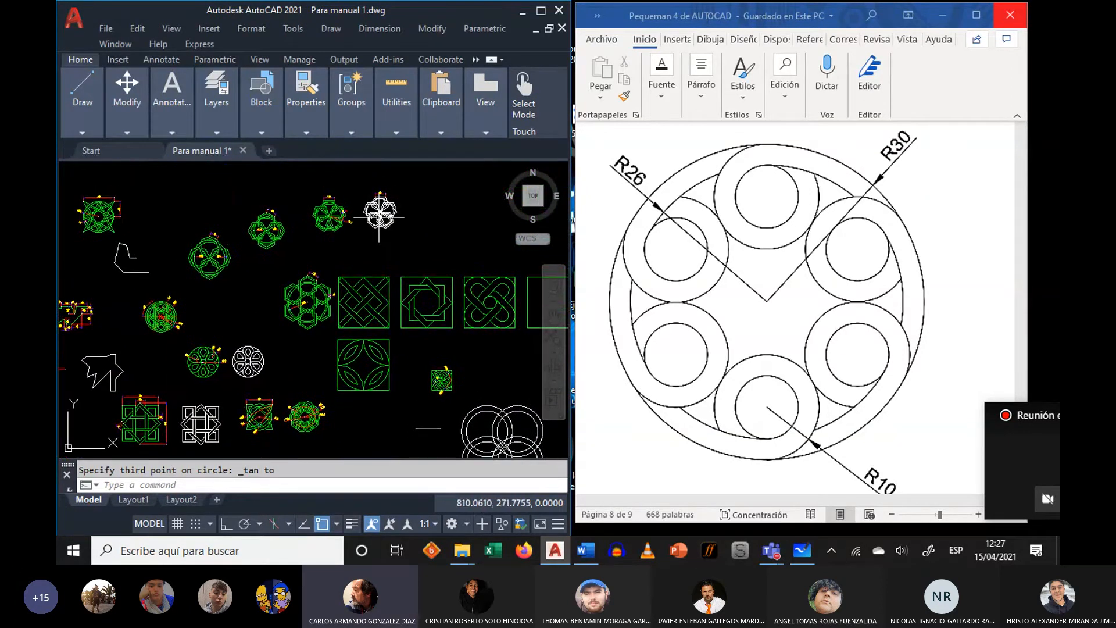
scroll(379, 217, up, 2)
middle_drag(377, 215, 341, 303)
scroll(341, 301, up, 5)
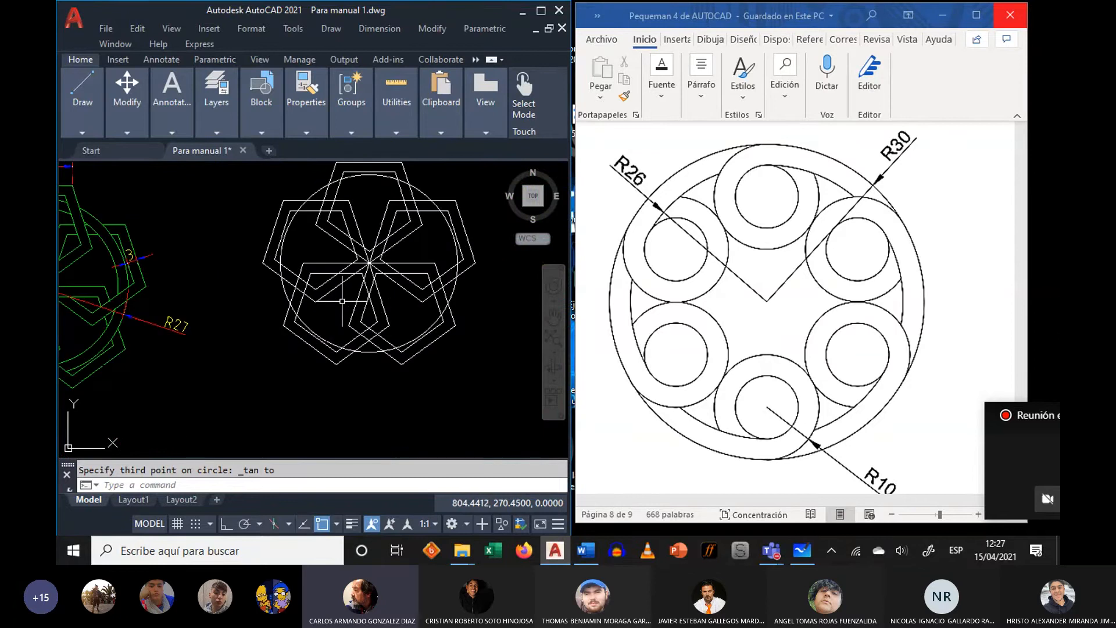
scroll(342, 301, down, 5)
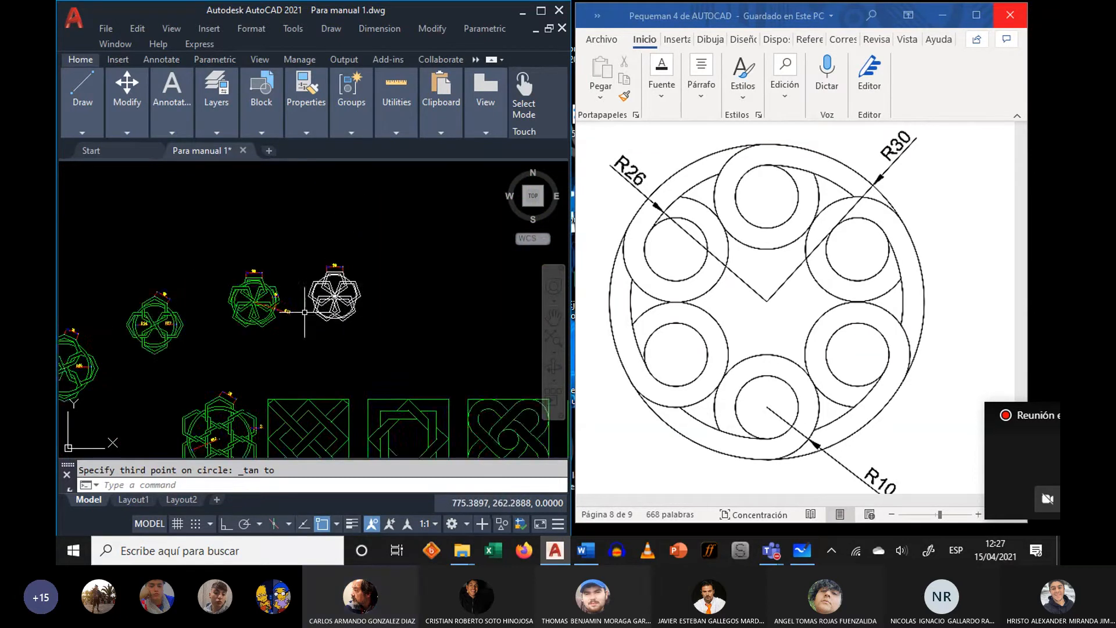
middle_drag(309, 304, 407, 261)
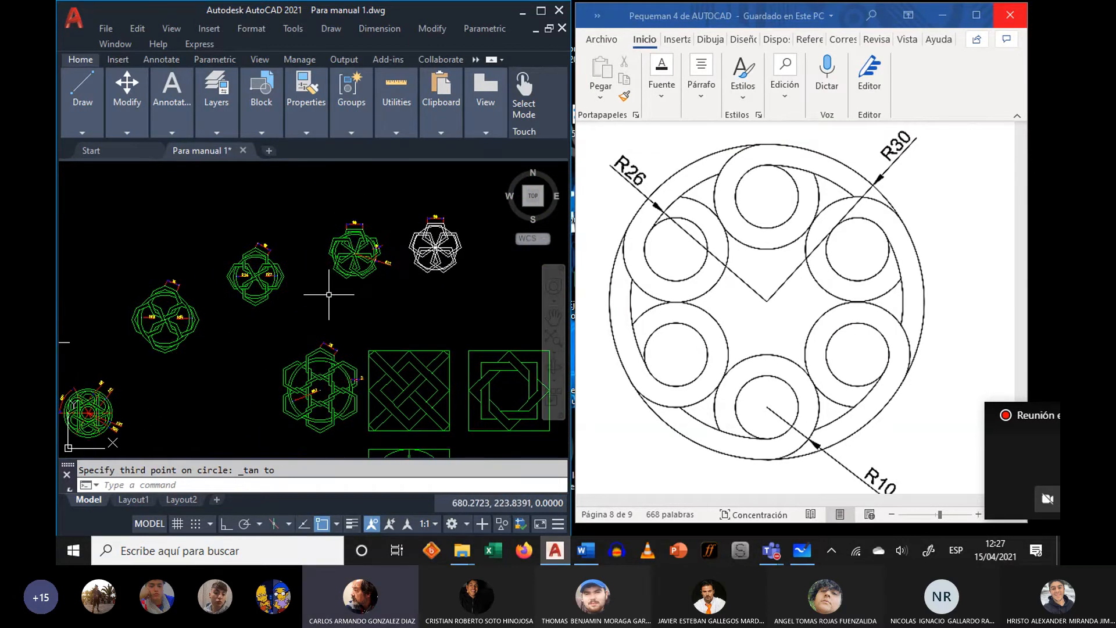
mouse_move(329, 296)
middle_down()
mouse_move(358, 285)
mouse_move(394, 227)
middle_up()
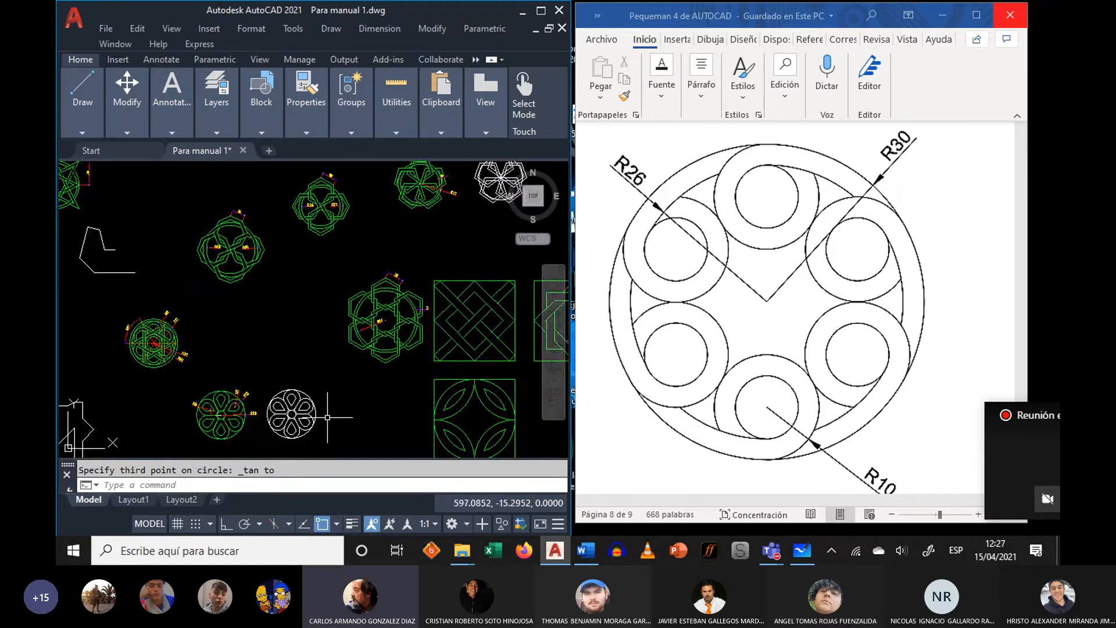
- Examine the white six-petal rosette closely, including its petals and the tangent central circle
scroll(328, 419, up, 5)
mouse_move(328, 419)
middle_down()
mouse_move(299, 294)
mouse_move(339, 294)
mouse_move(320, 294)
mouse_move(322, 308)
mouse_move(415, 326)
middle_up()
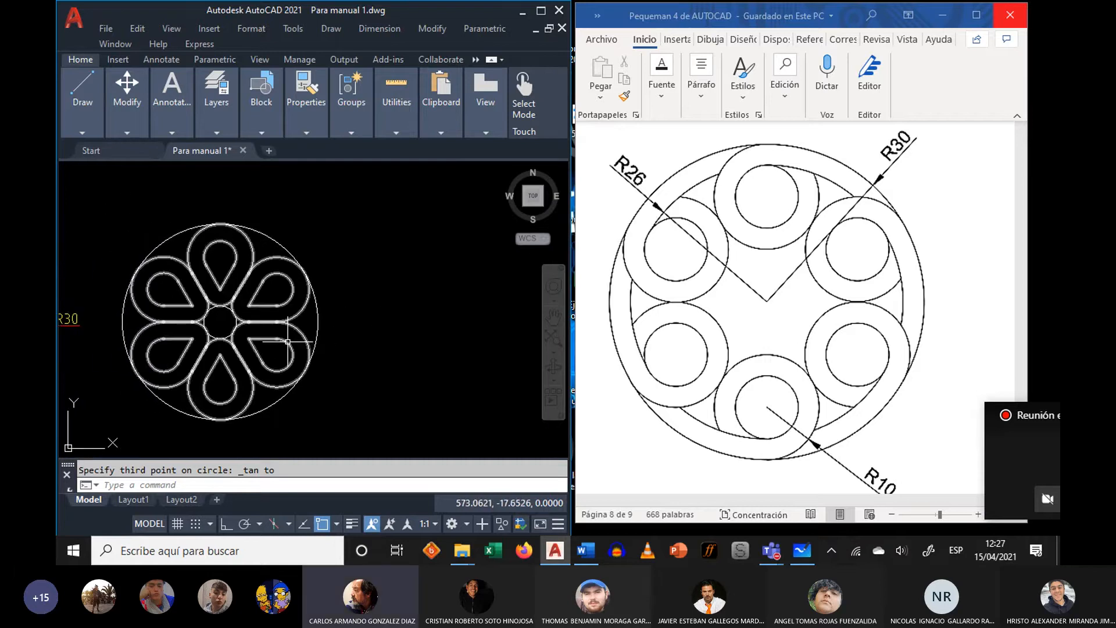
scroll(290, 328, up, 2)
middle_drag(290, 329, 456, 332)
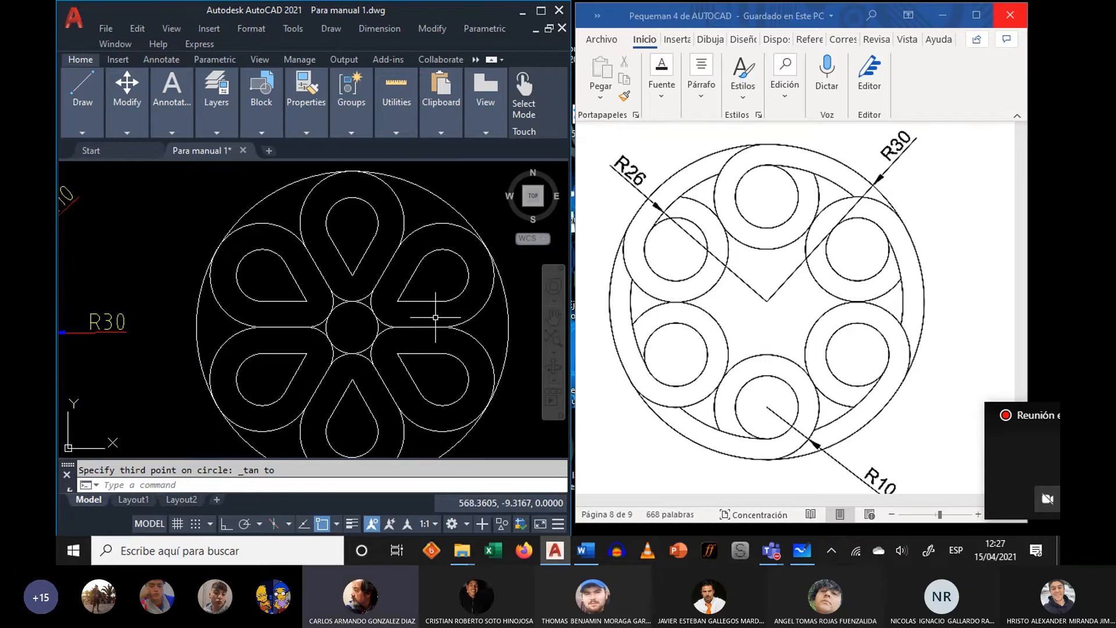
middle_drag(408, 302, 366, 292)
scroll(365, 292, down, 2)
scroll(361, 293, up, 2)
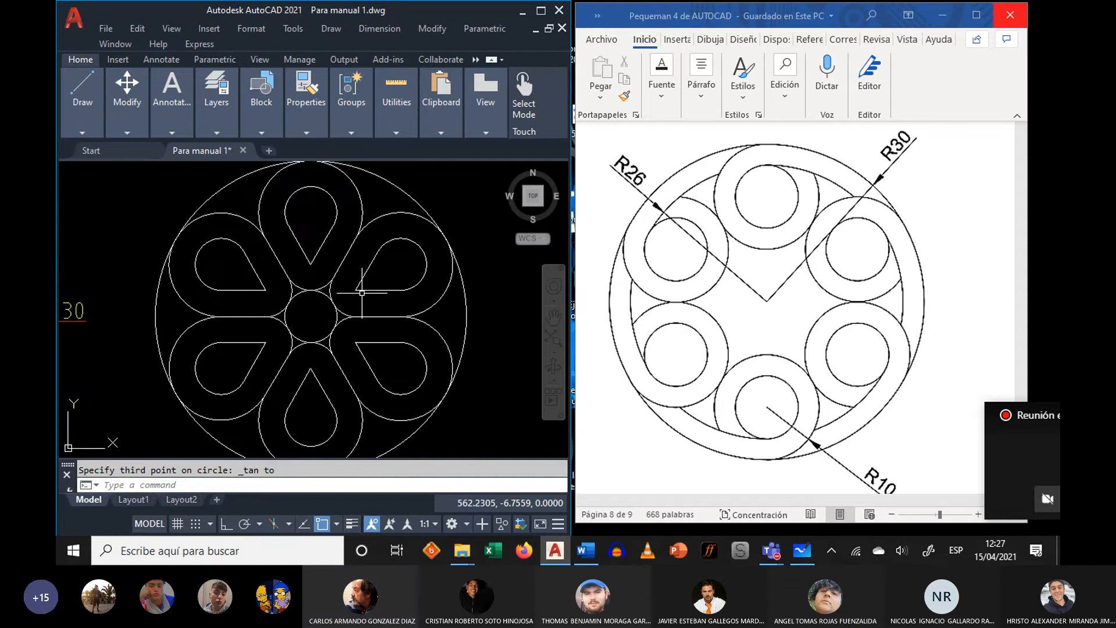
scroll(362, 292, down, 2)
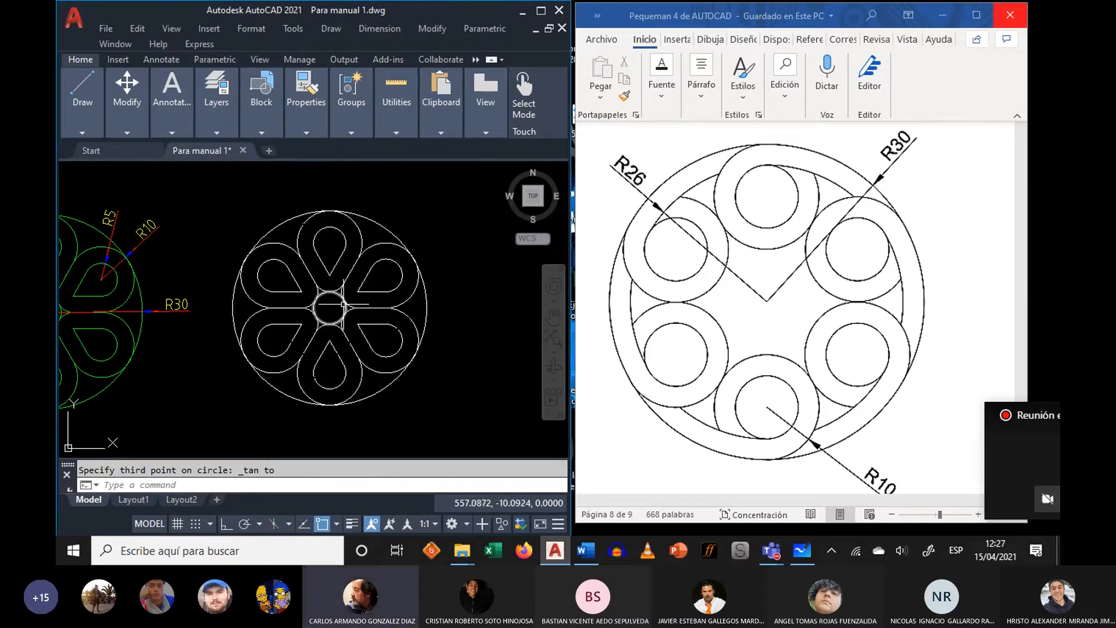
middle_drag(415, 227, 436, 225)
scroll(429, 277, up, 2)
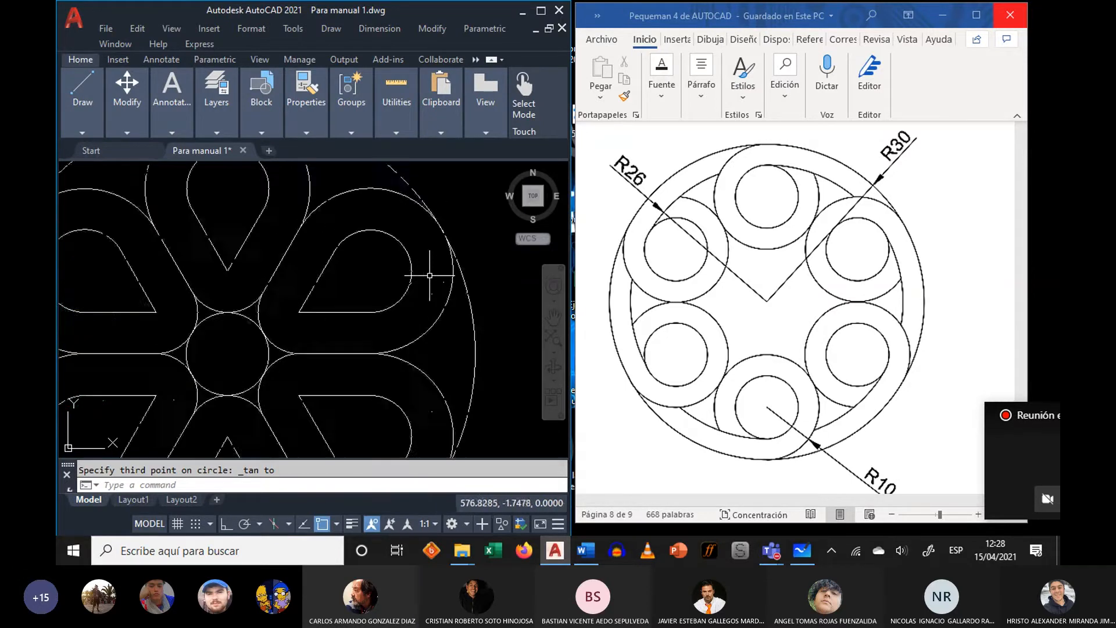
middle_drag(428, 276, 421, 267)
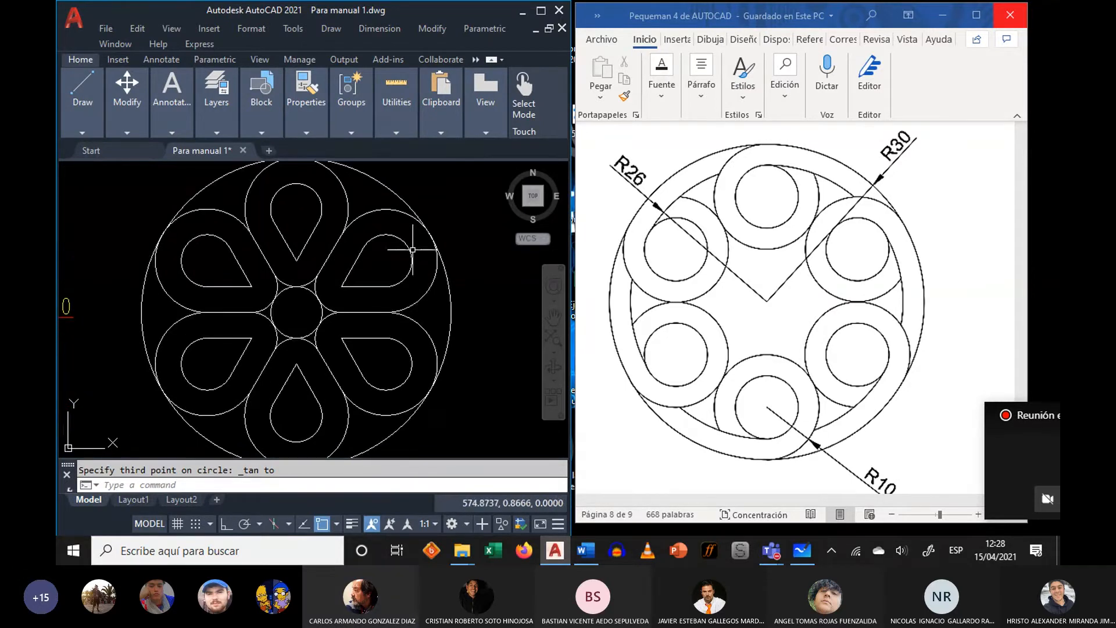
scroll(413, 250, down, 2)
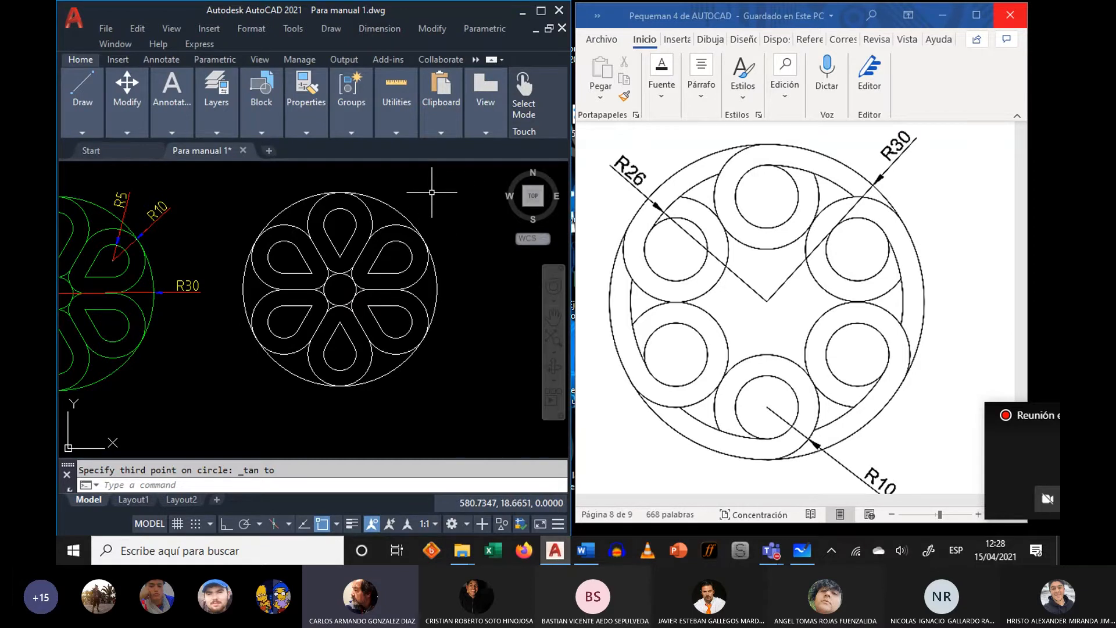
- Review the active object snap modes in the Drafting Settings, including Center, and close the settings
shift+right_click(432, 192)
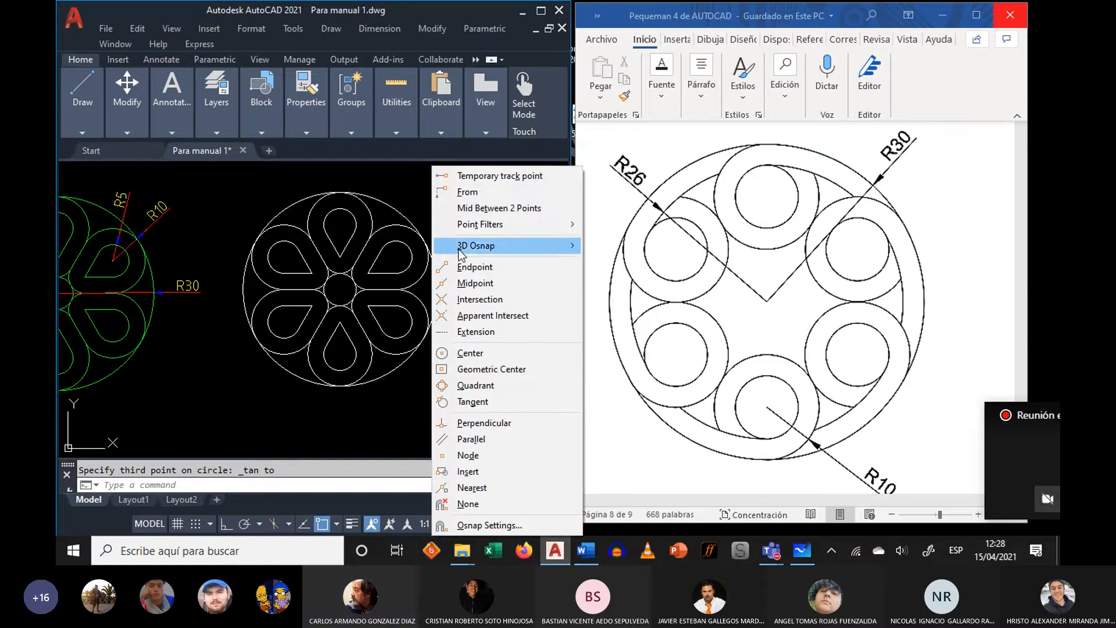
click(487, 526)
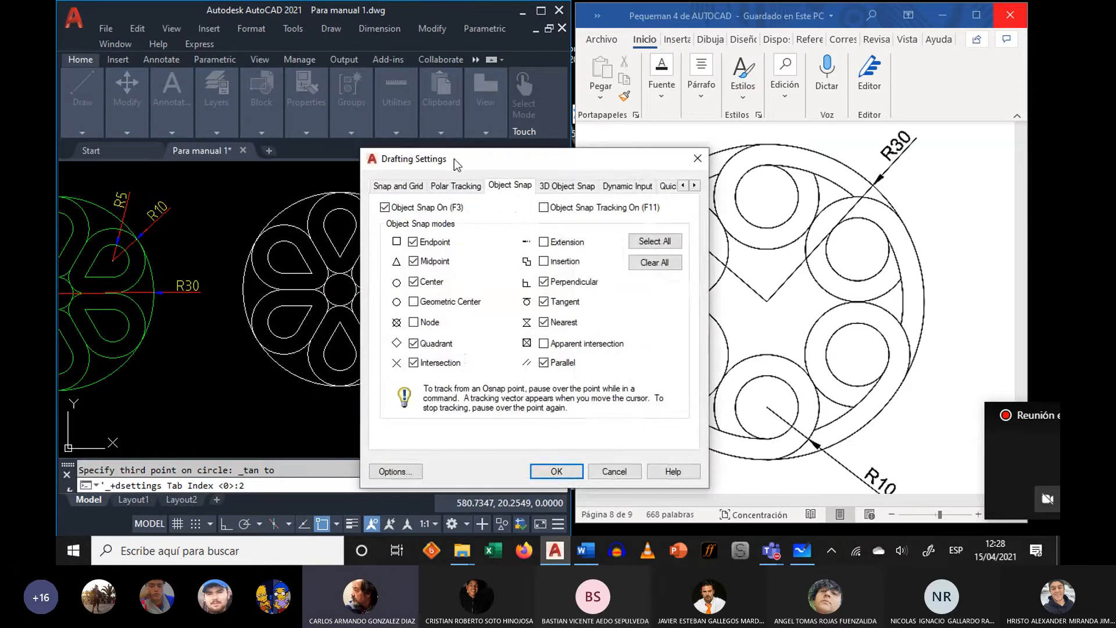
drag(455, 159, 340, 98)
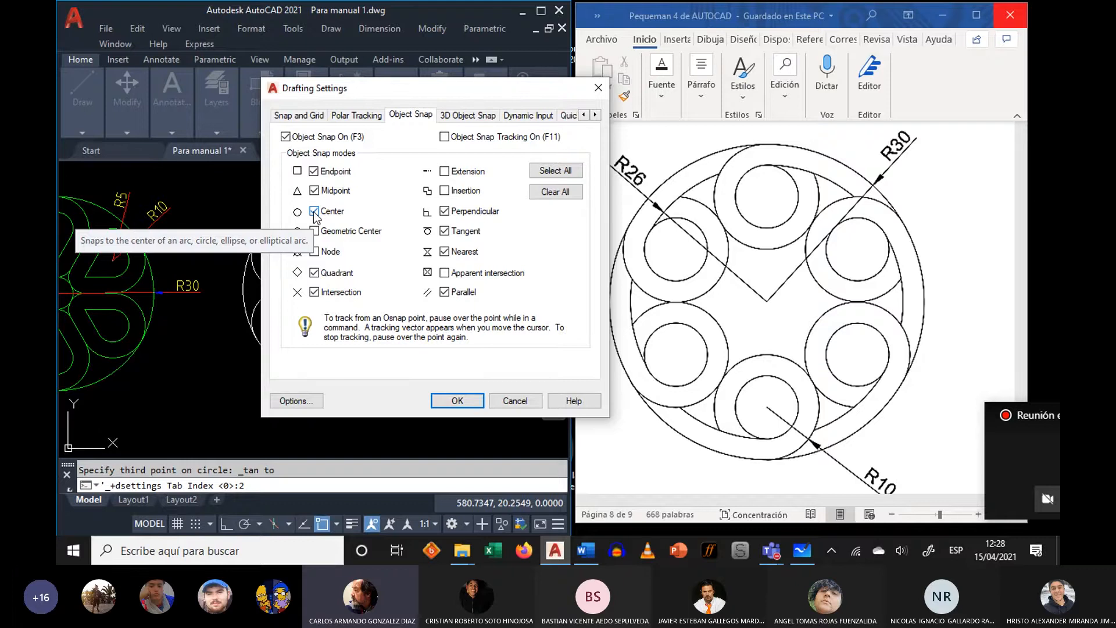
click(457, 401)
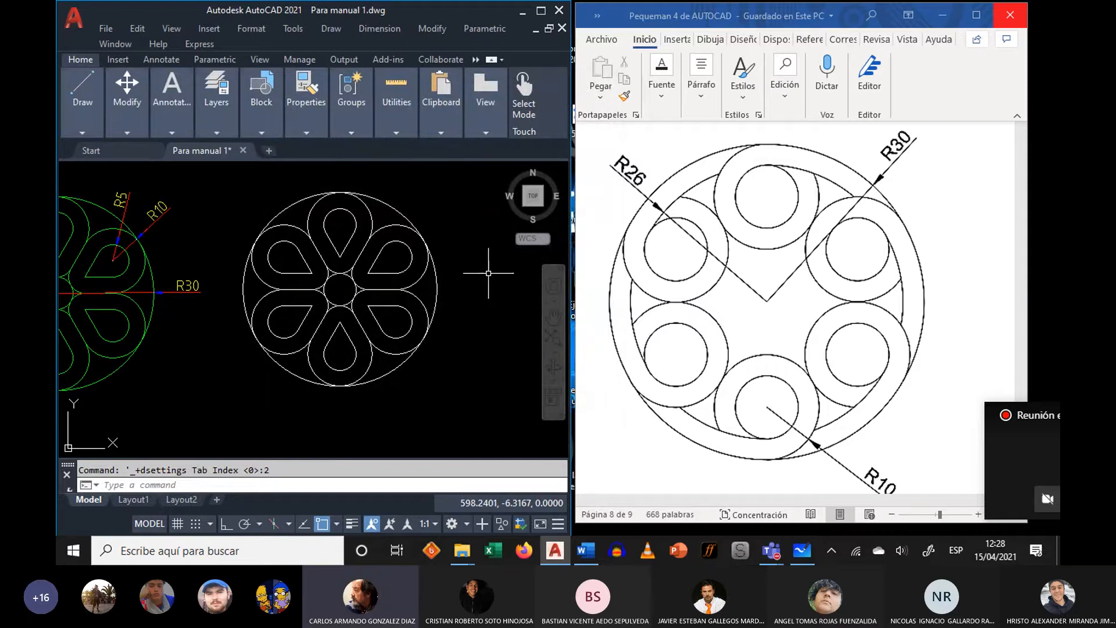
text(e)
key(Return)
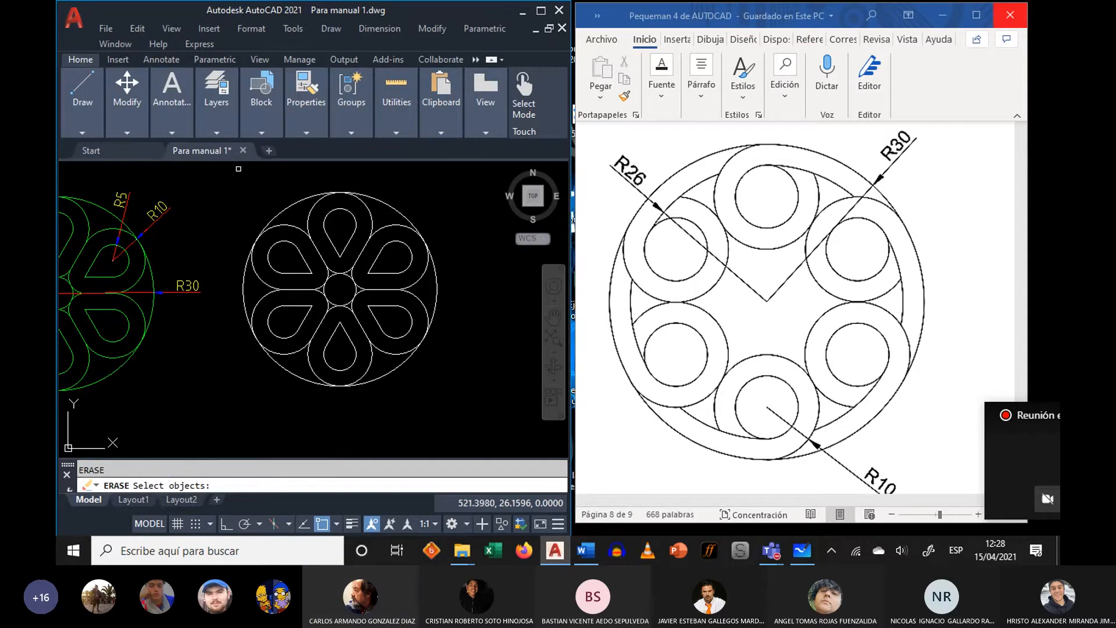
key(Escape)
- Explode the polar array of double teardrops in the white rosette
mouse_move(183, 78)
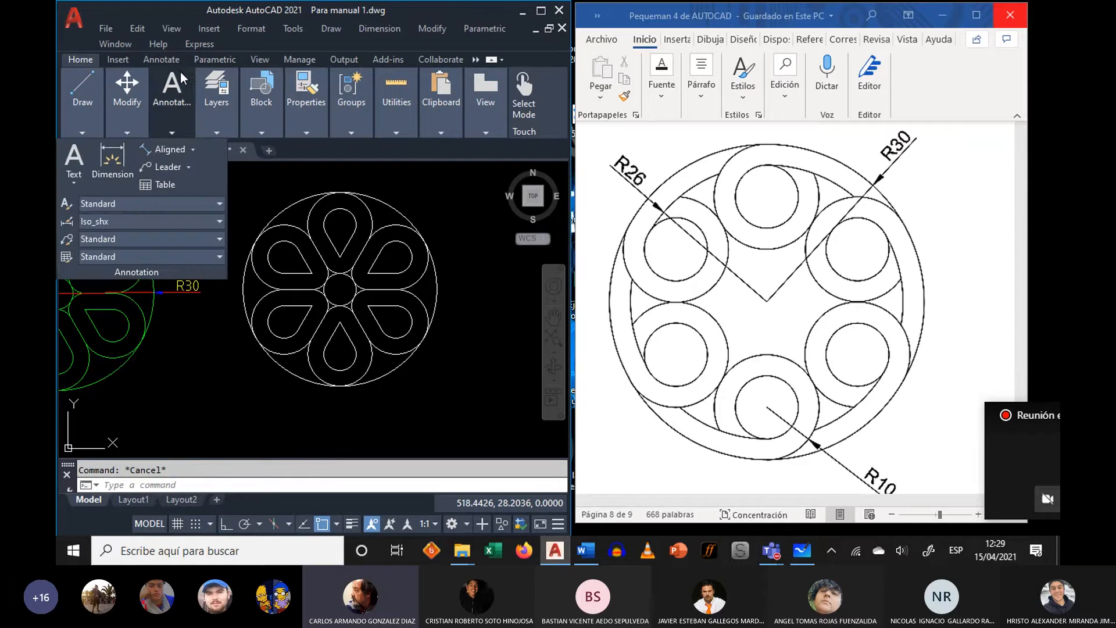
mouse_move(123, 78)
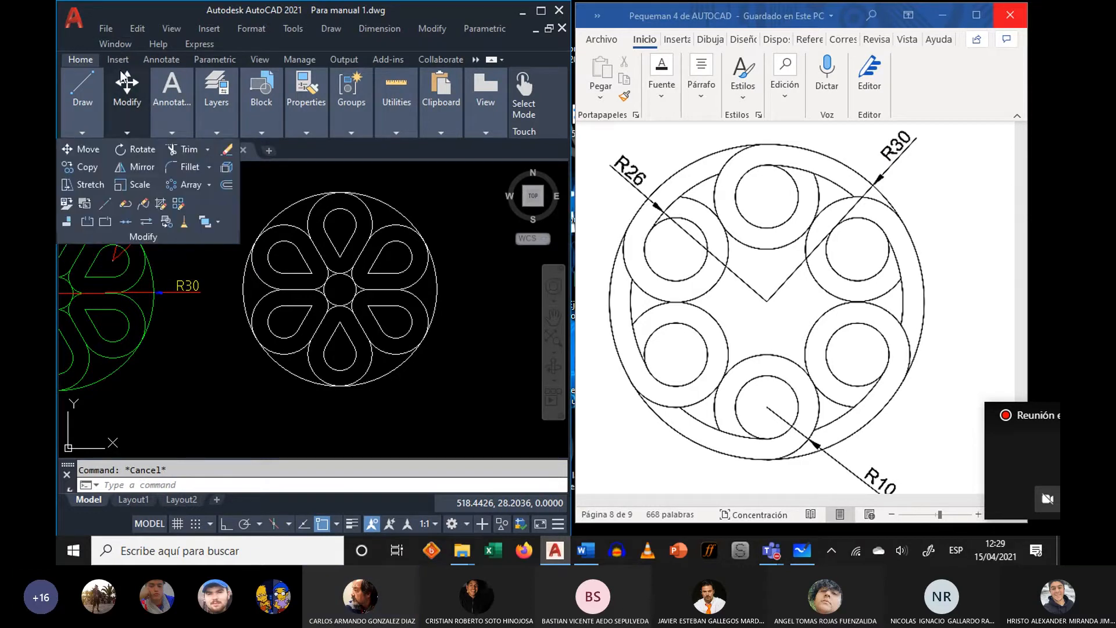
click(227, 183)
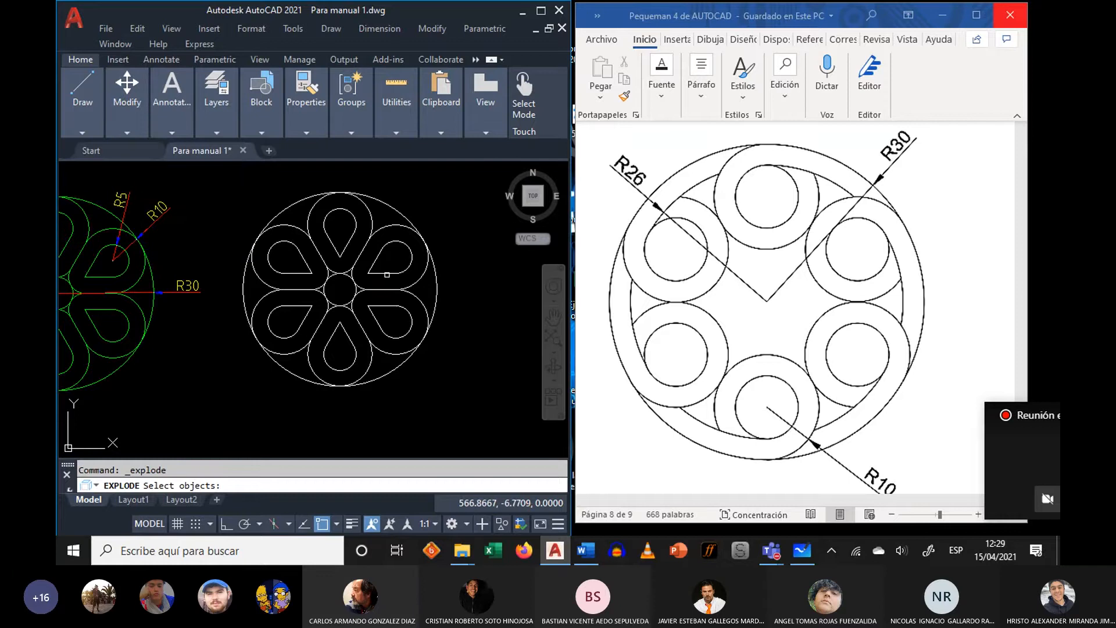
click(387, 276)
key(Return)
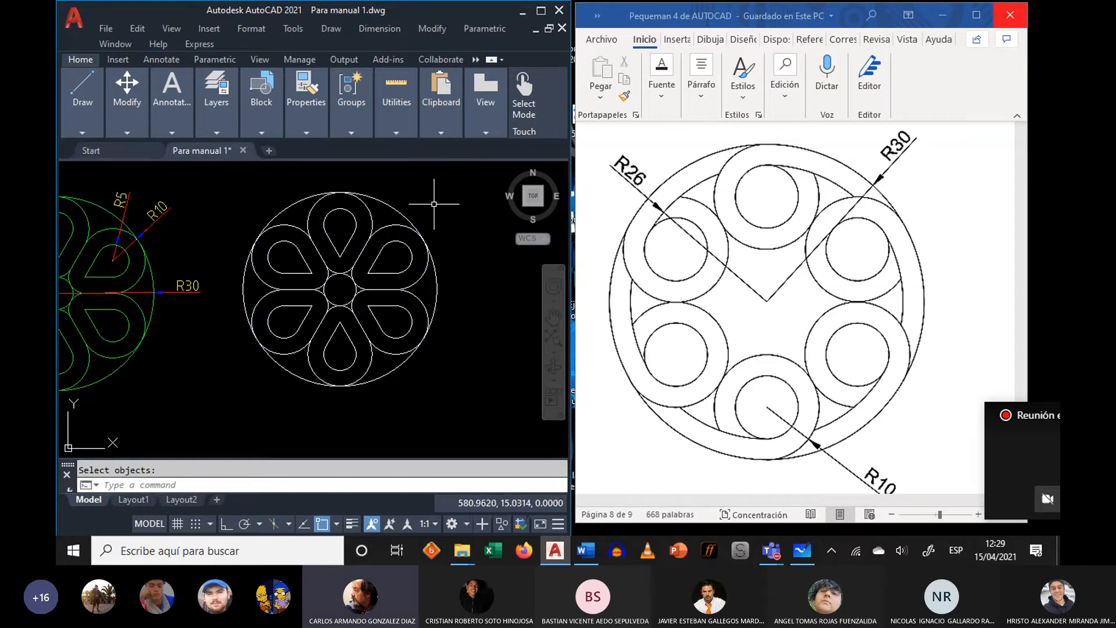
- Erase the central circle and every petal of the white rosette except the uppermost double teardrop, keeping the large outer circle
text(e)
key(Return)
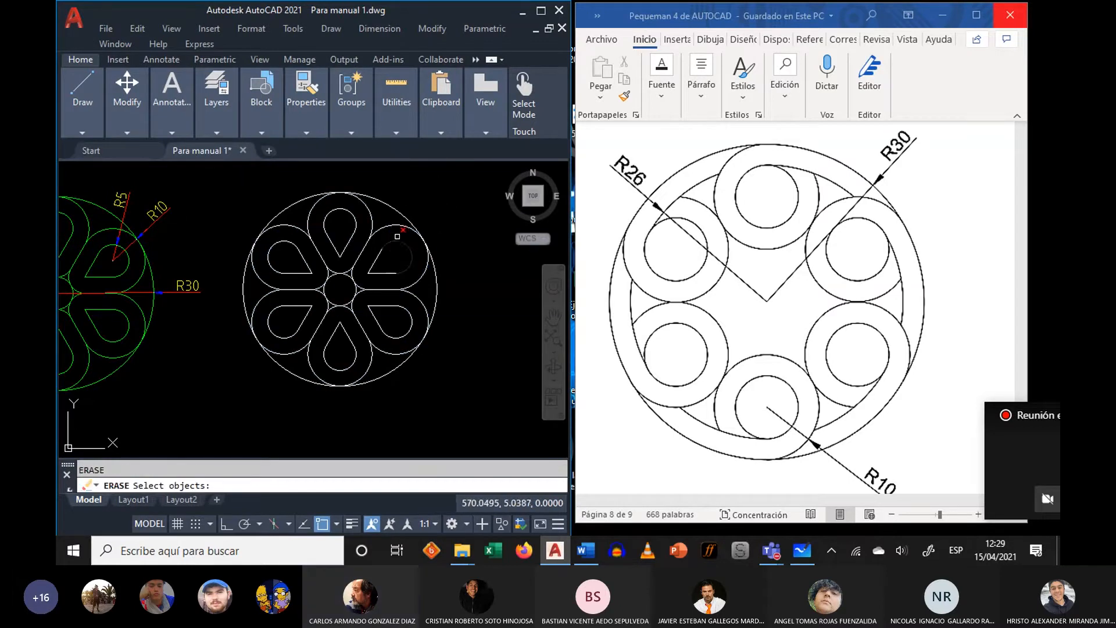
click(389, 236)
mouse_move(390, 234)
mouse_down()
mouse_move(382, 317)
mouse_move(364, 342)
mouse_move(334, 338)
mouse_move(392, 326)
mouse_move(413, 294)
mouse_move(398, 234)
mouse_up()
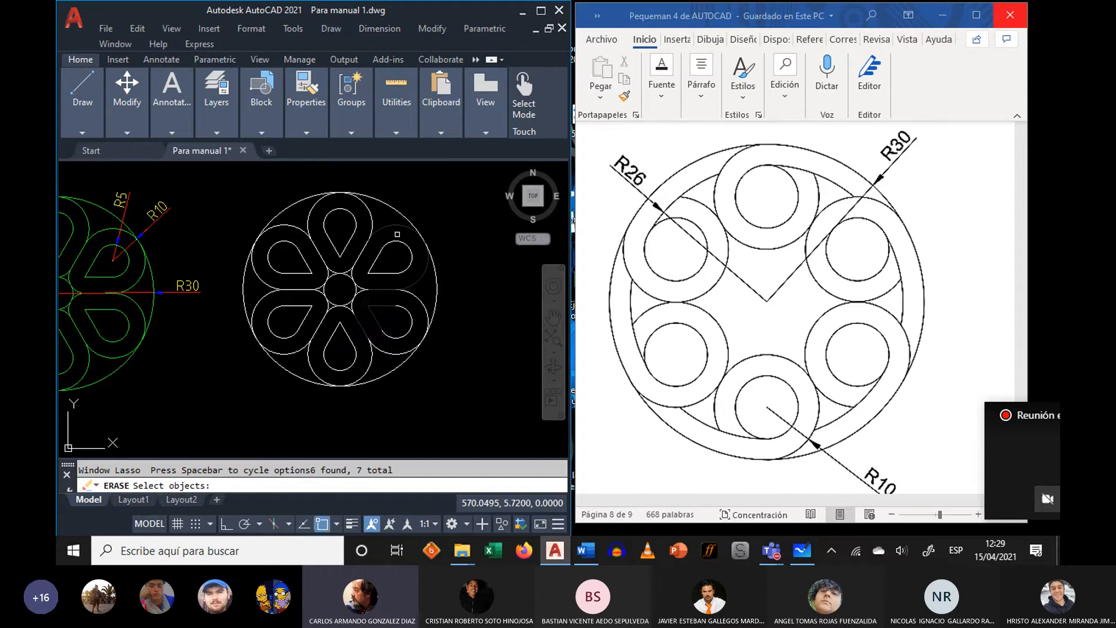
click(398, 231)
click(384, 274)
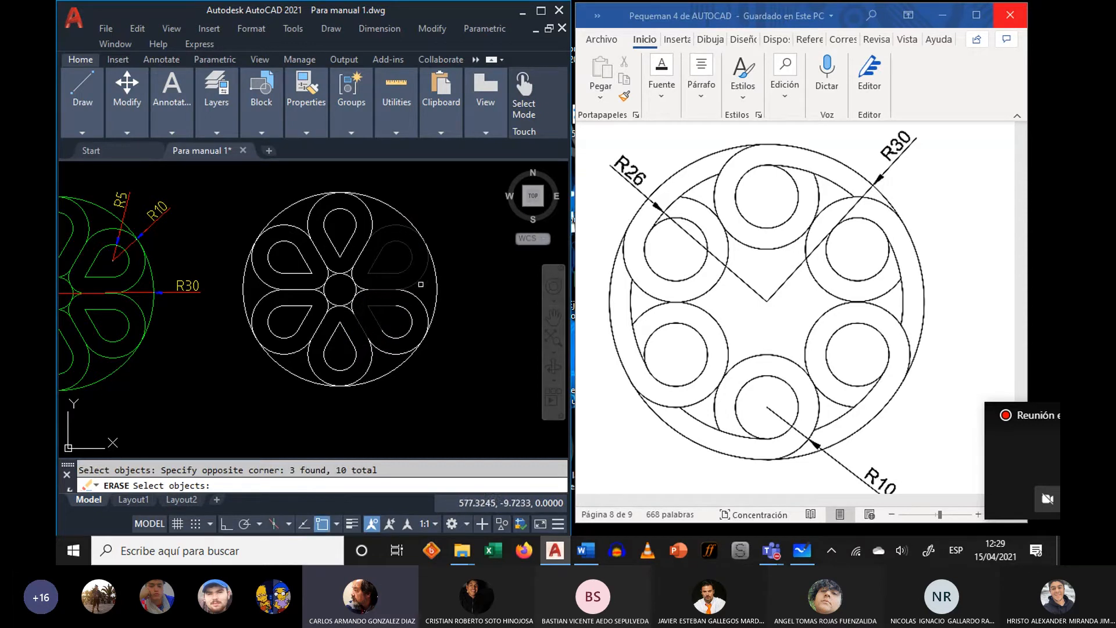
click(422, 287)
click(385, 323)
click(384, 280)
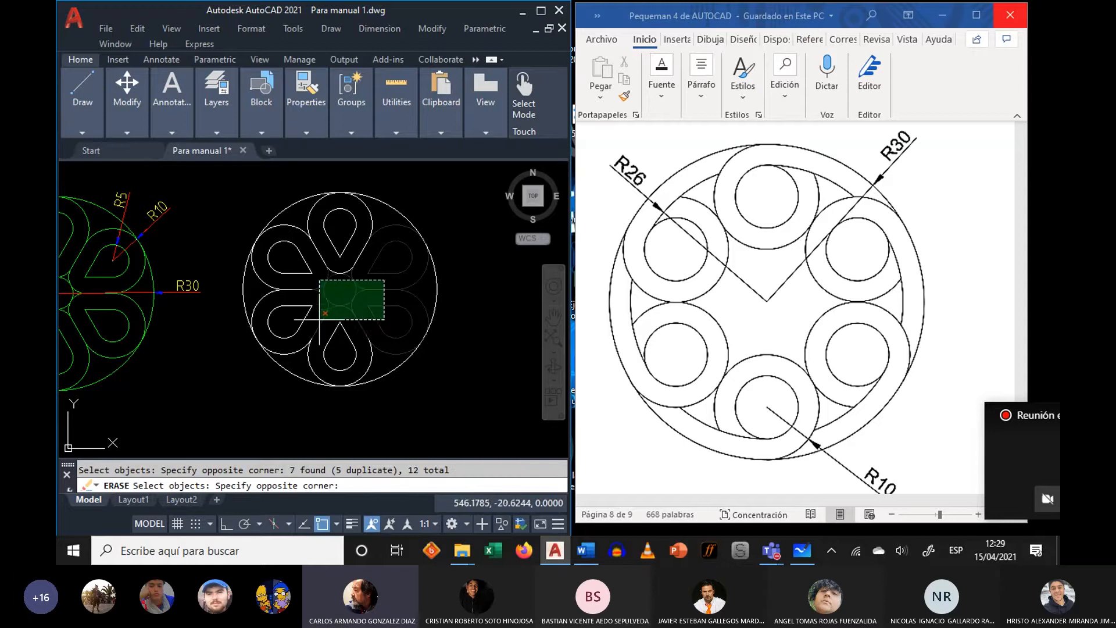
click(258, 354)
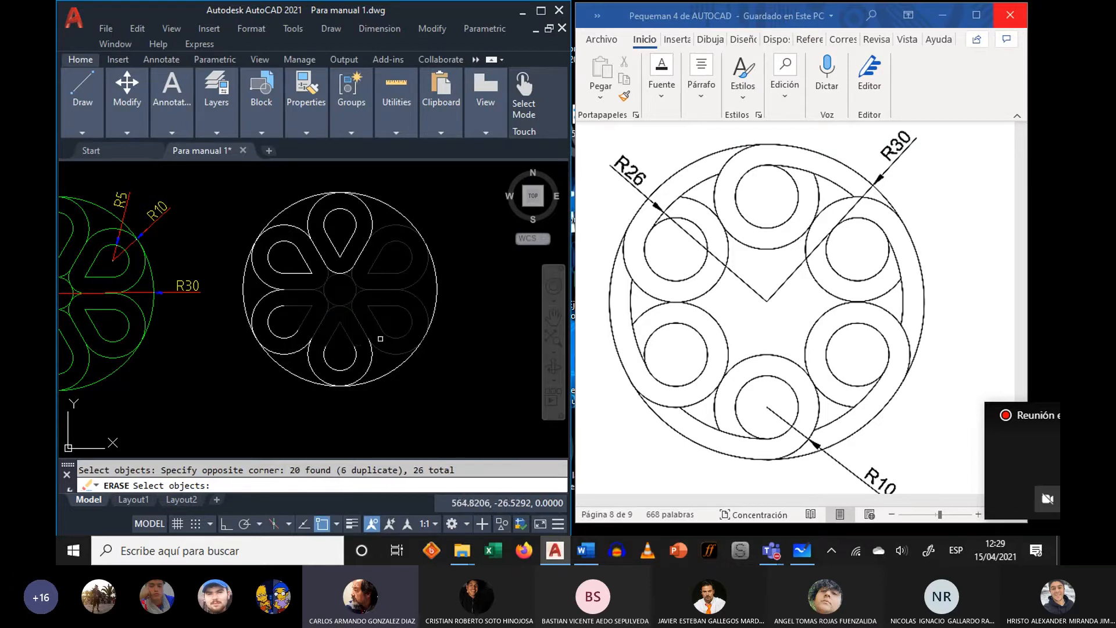
click(384, 327)
click(321, 376)
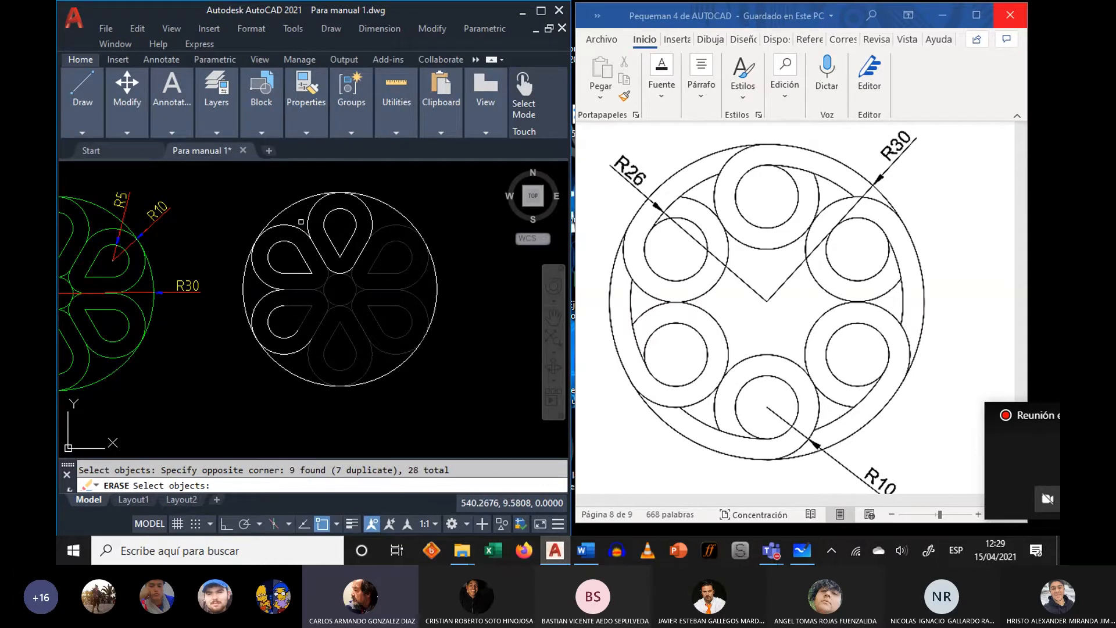
key(Return)
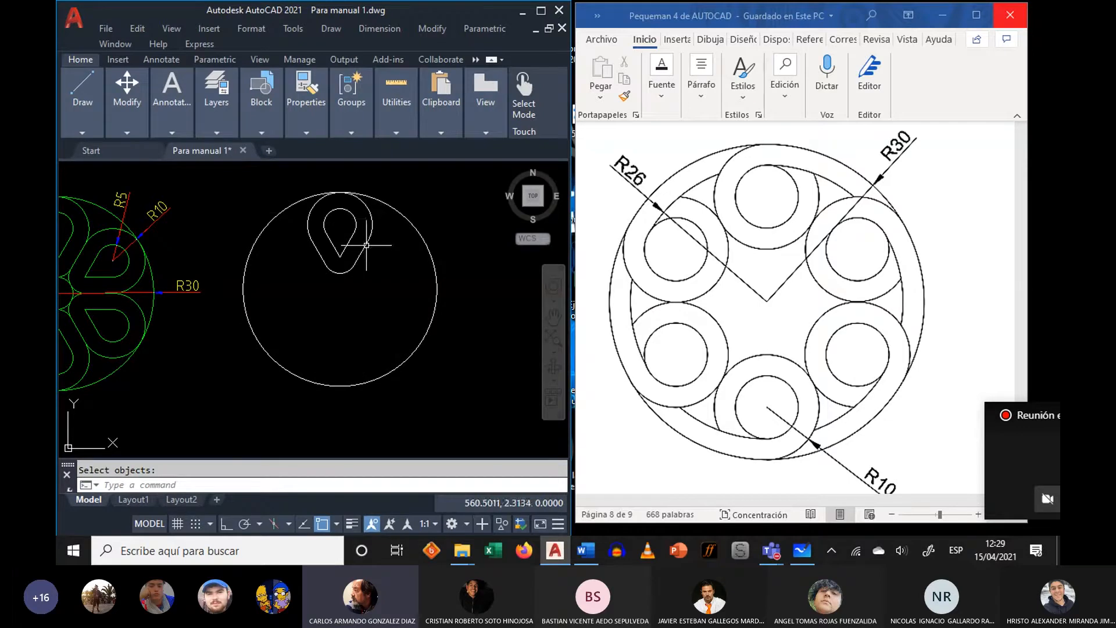
- Create a polar array of 6 double teardrops over 360 degrees, selecting the uppermost one and using the large outer circle's center
click(127, 102)
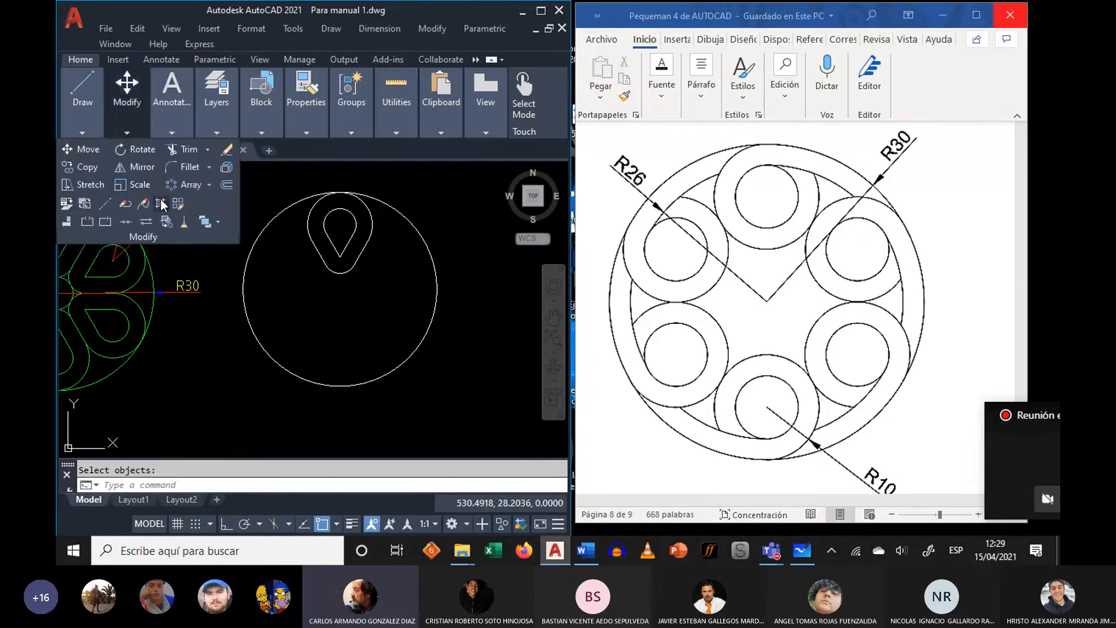
click(191, 203)
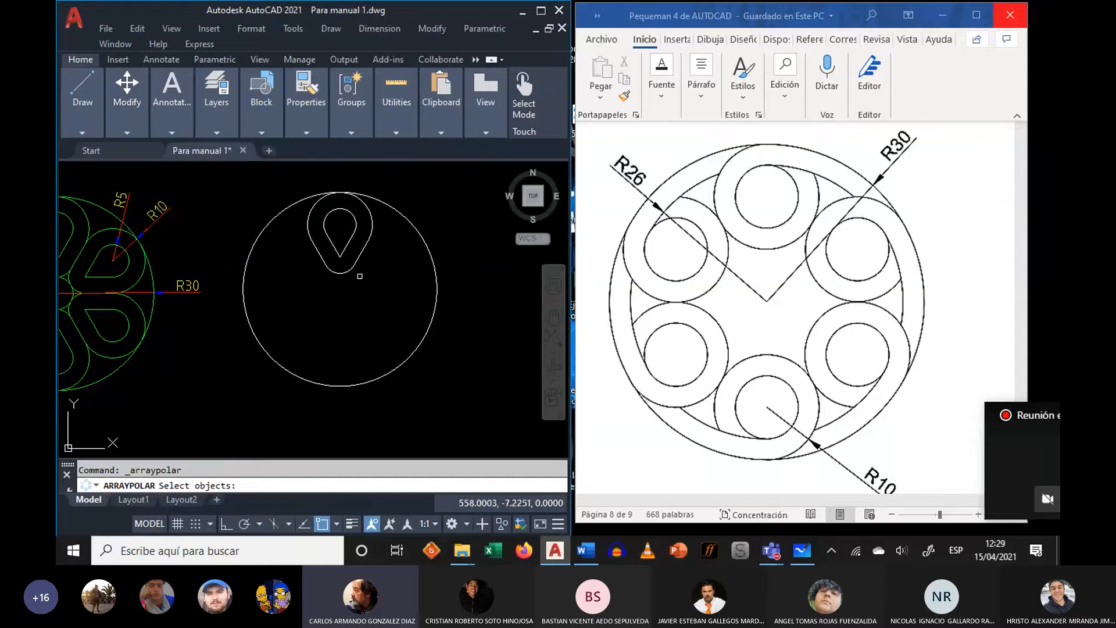
click(300, 176)
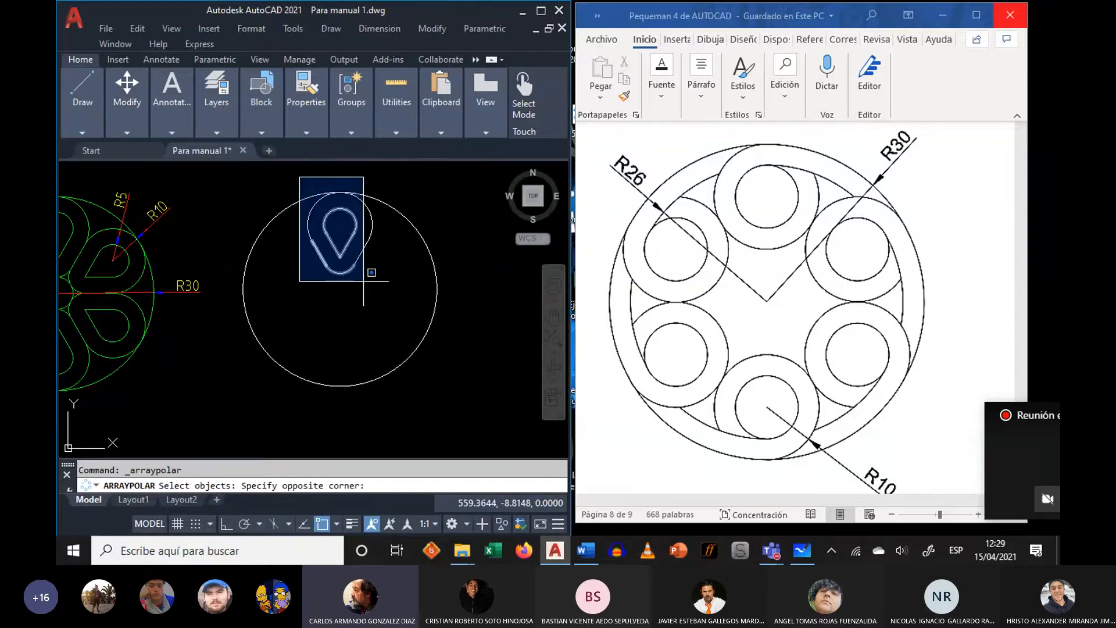
click(382, 284)
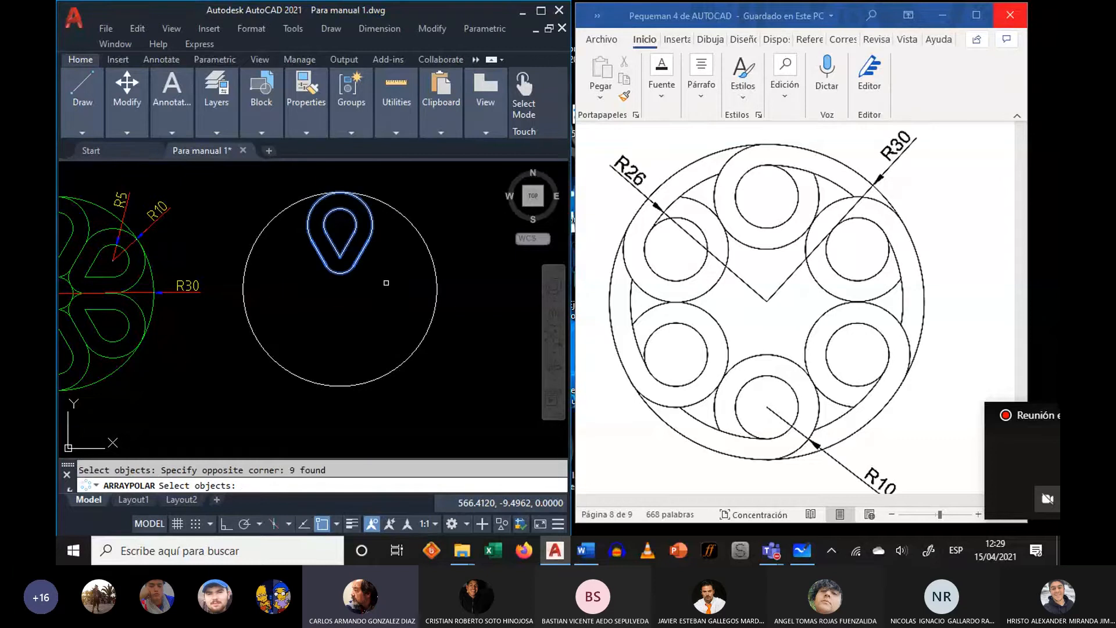
key(Return)
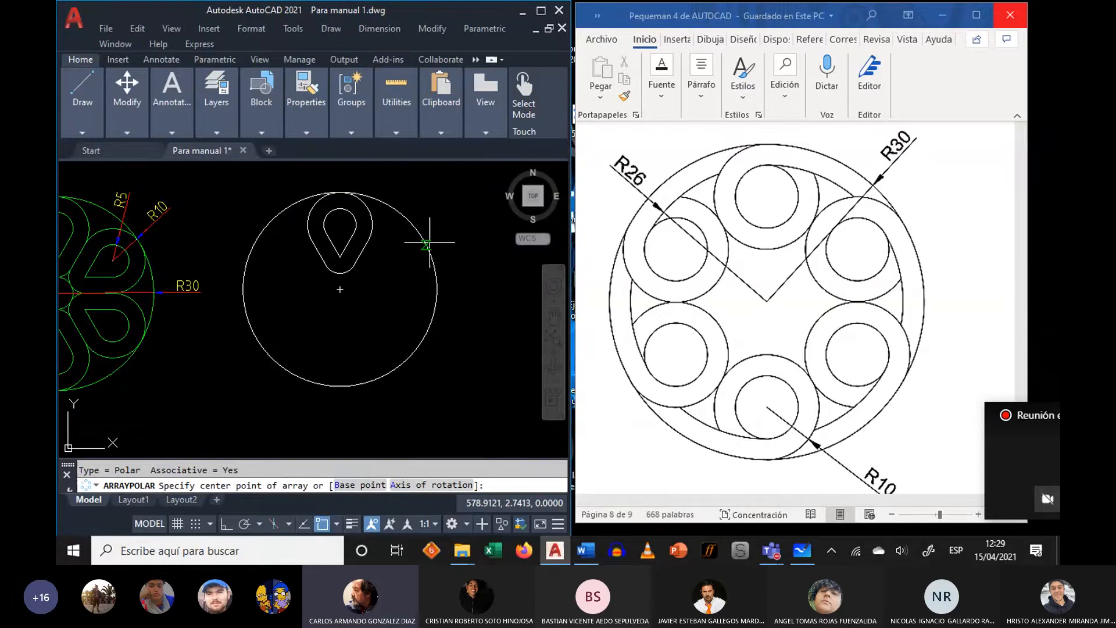
click(340, 289)
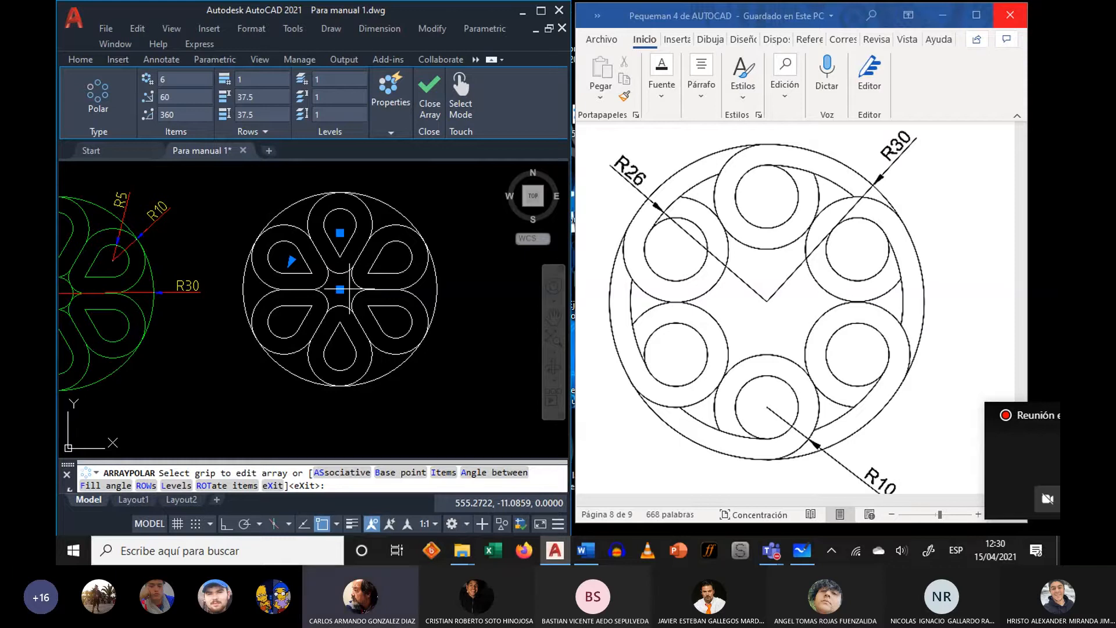
key(Return)
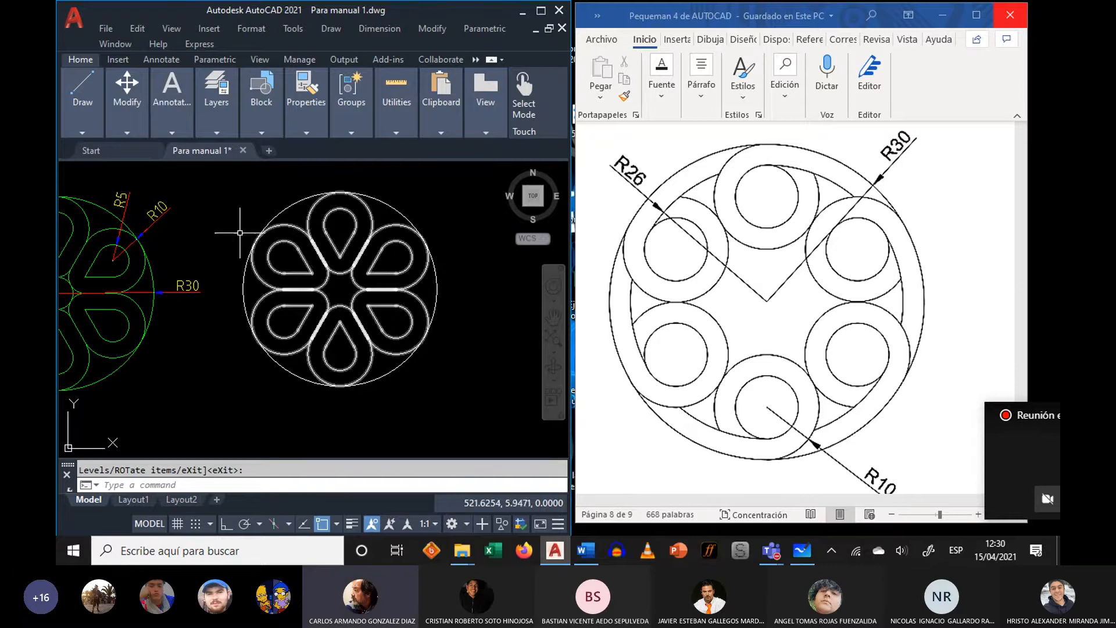
- Review the one-time object snap overrides, including Center, and dismiss them without choosing one
shift+right_click(211, 218)
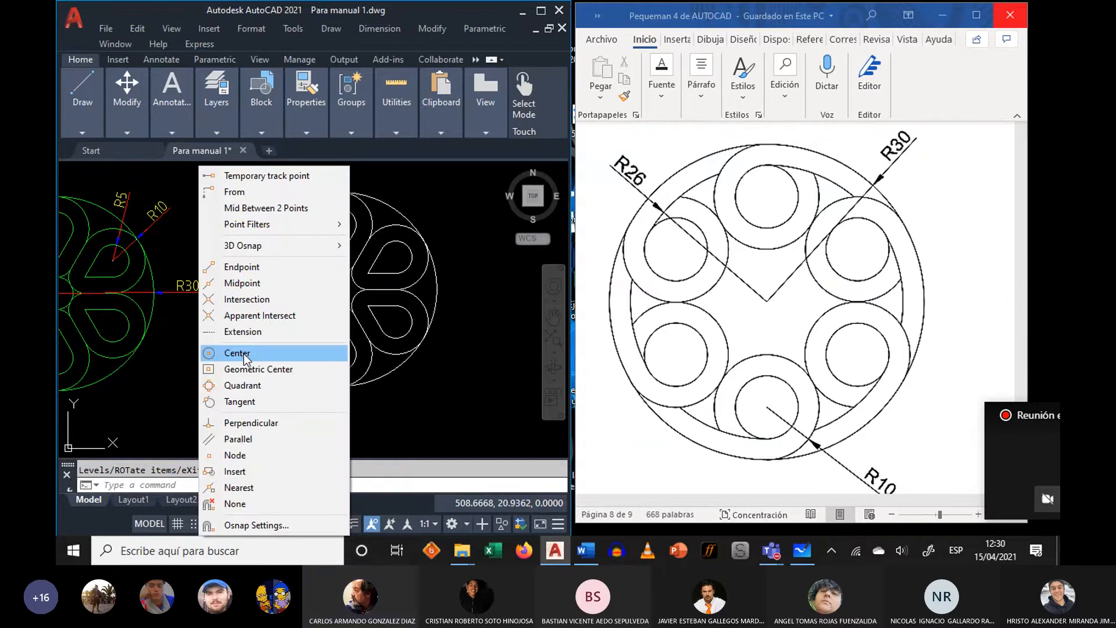
key(Escape)
key(Escape)
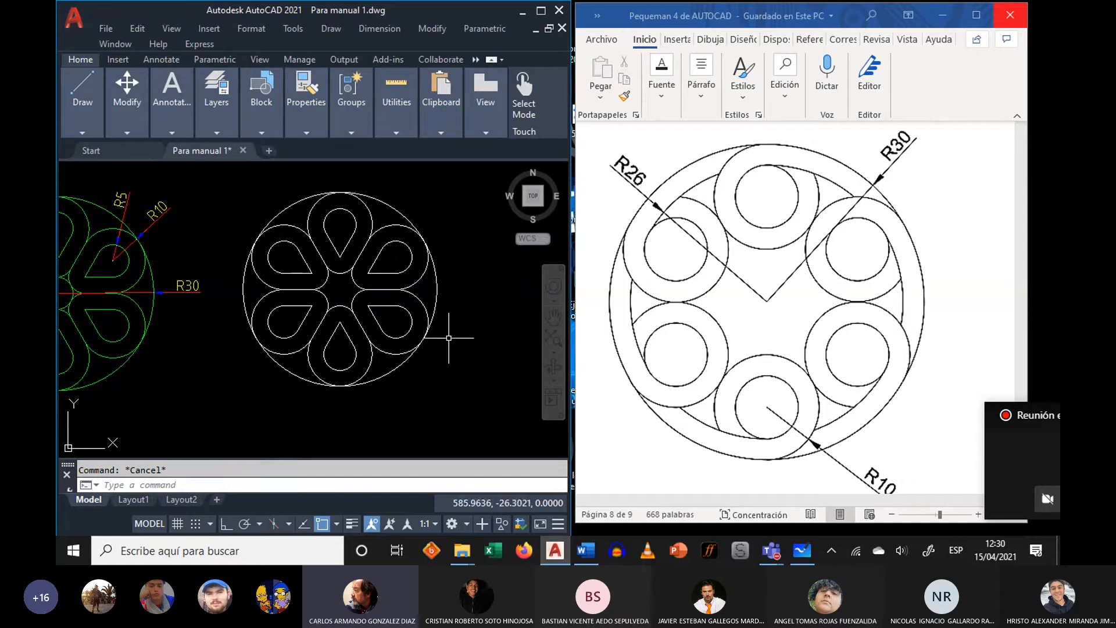
middle_drag(448, 337, 260, 289)
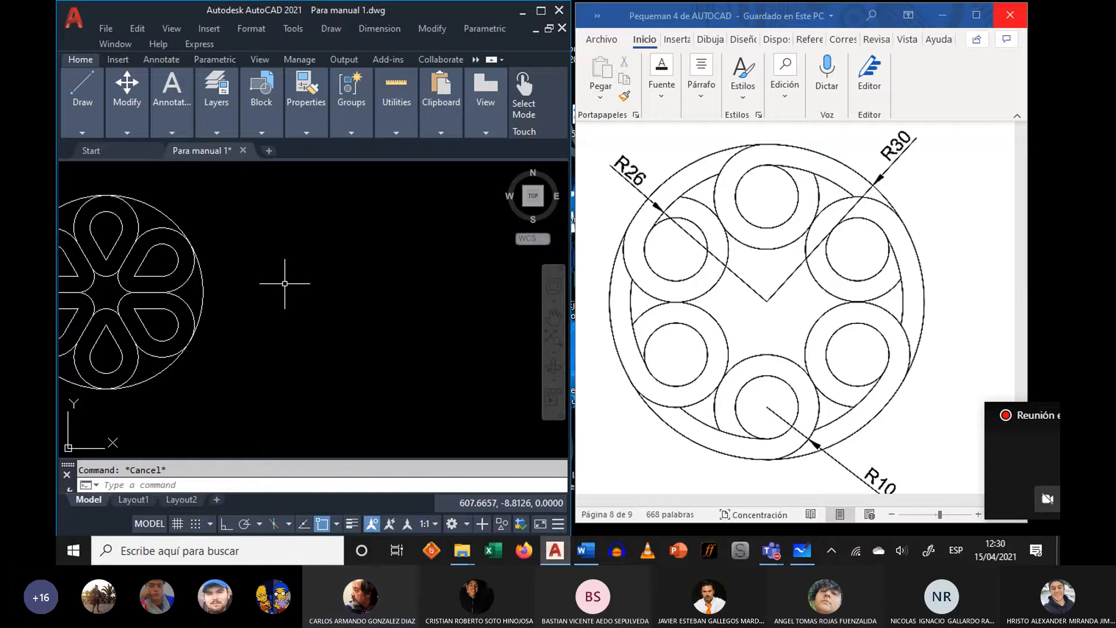
mouse_move(142, 135)
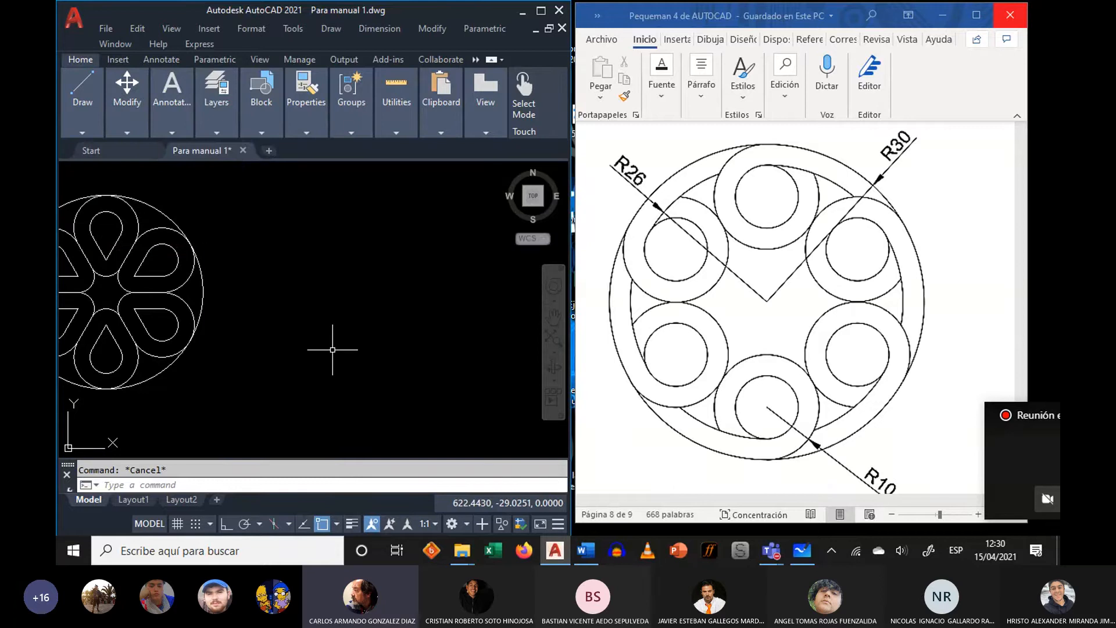
text(l)
key(Return)
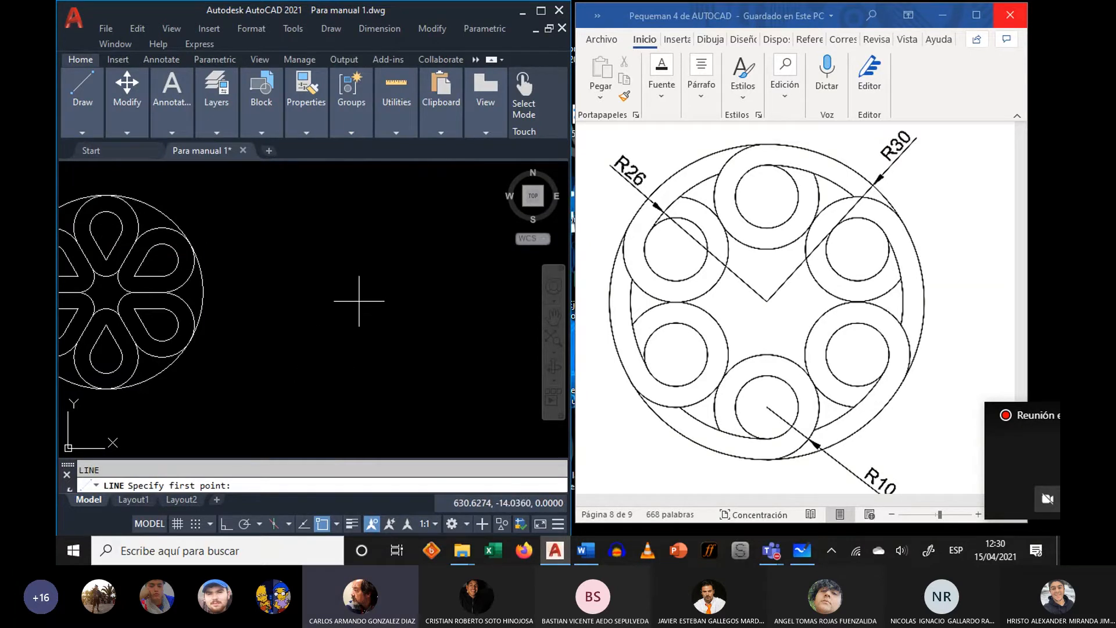
click(358, 301)
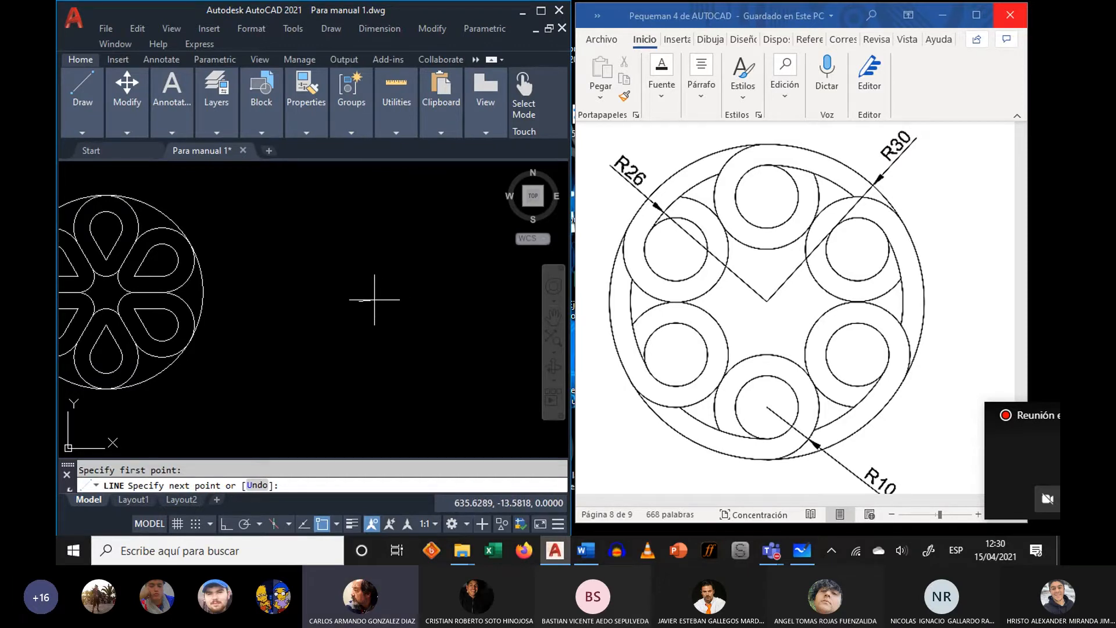
key(Escape)
- Draw a circle of radius 30 in the empty area beside the white rosette
text(c)
key(Return)
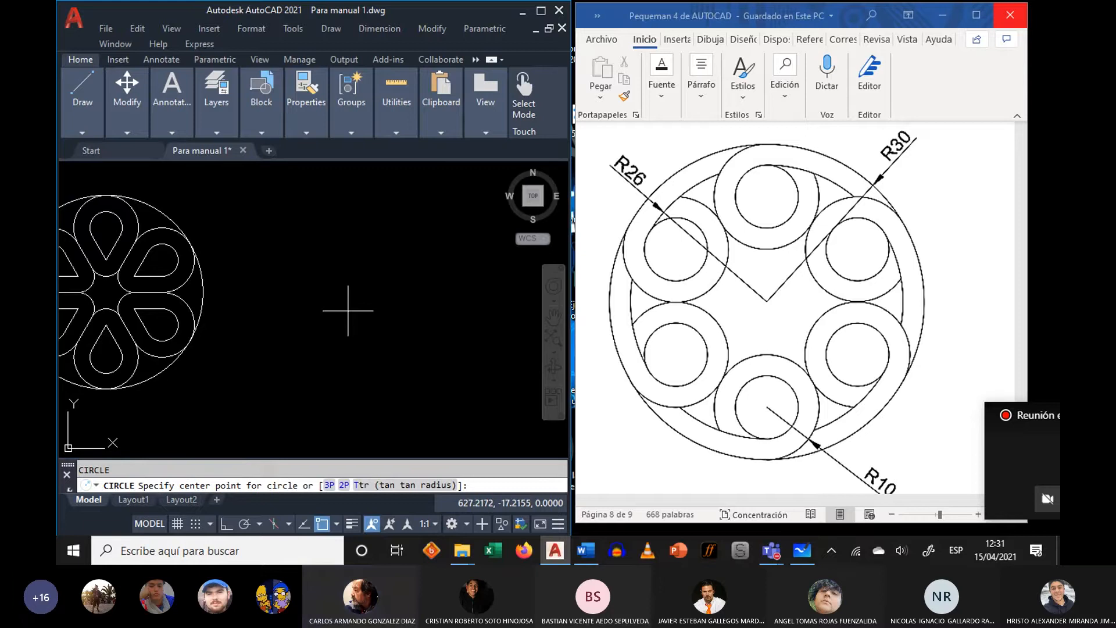
click(348, 311)
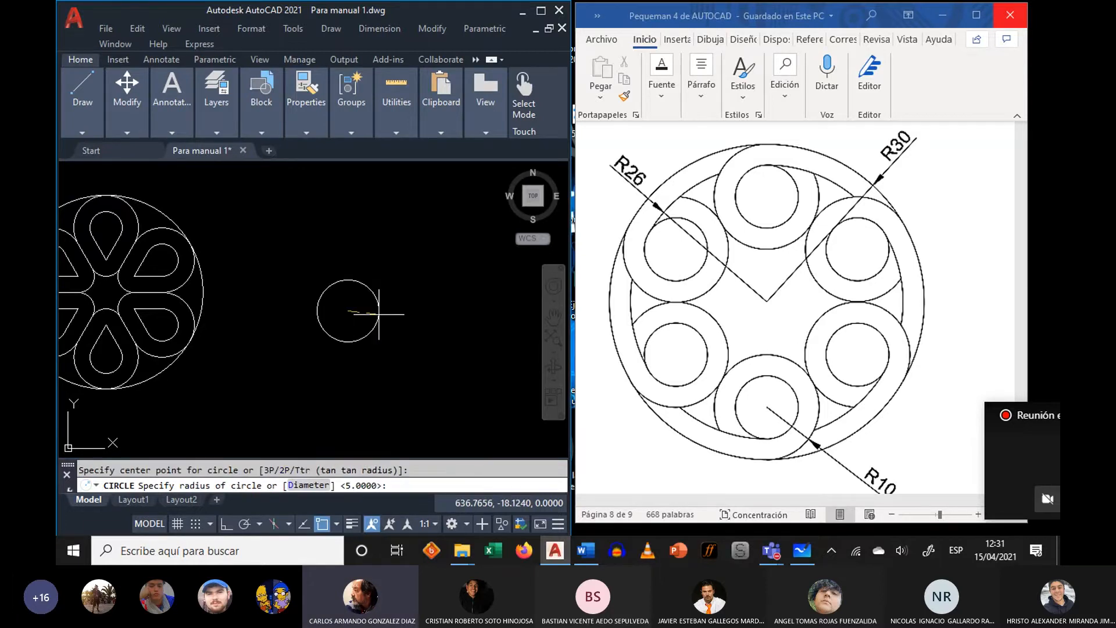
text(3)
text(0)
key(Return)
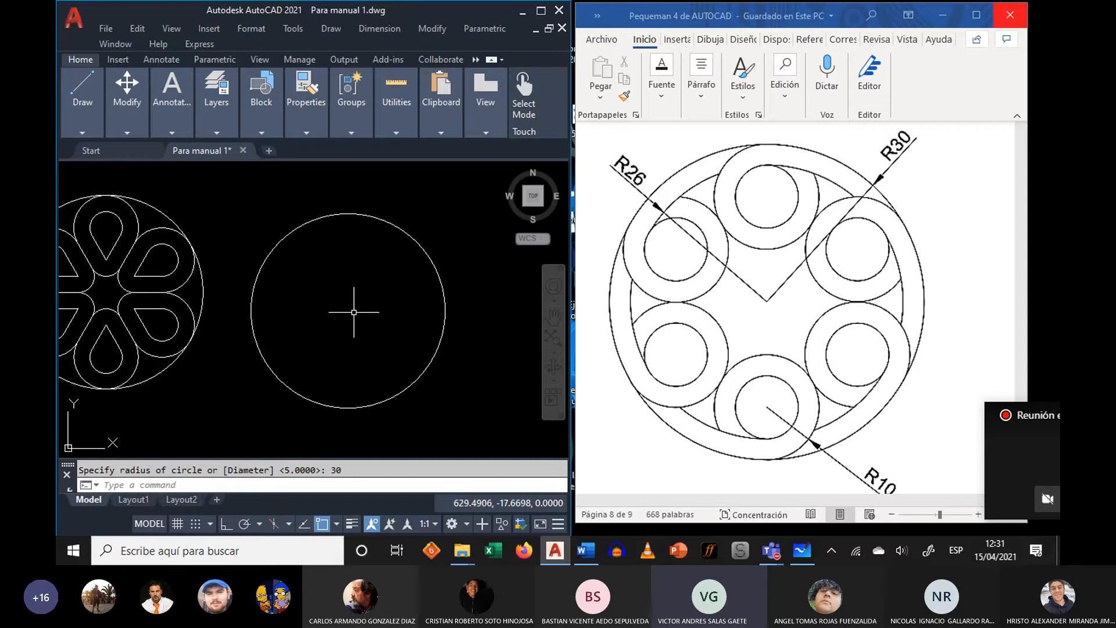
- Compare the dimensioned green rosette with the rebuilt white rosette
middle_drag(336, 309, 509, 307)
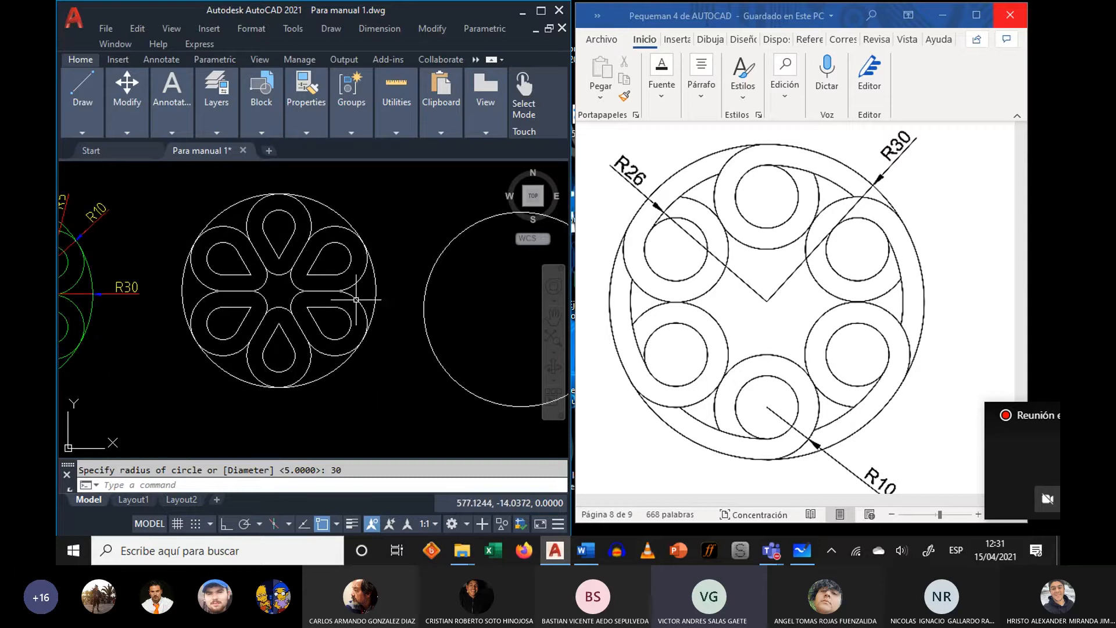
middle_drag(316, 300, 494, 291)
mouse_move(335, 235)
middle_down()
mouse_move(373, 269)
mouse_move(451, 248)
middle_up()
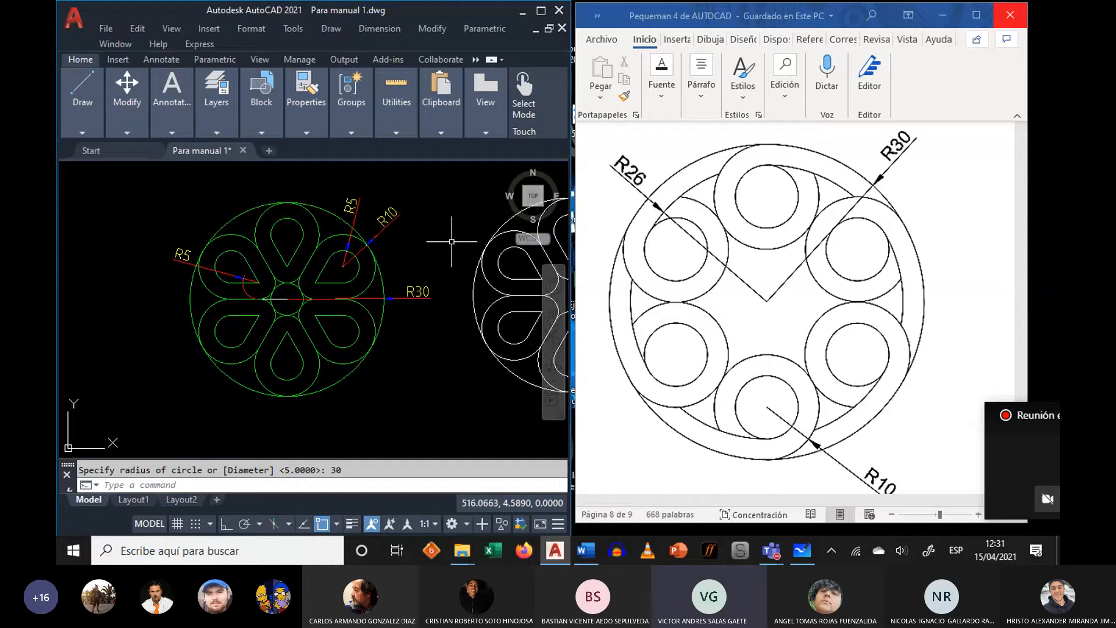
middle_drag(452, 241, 315, 231)
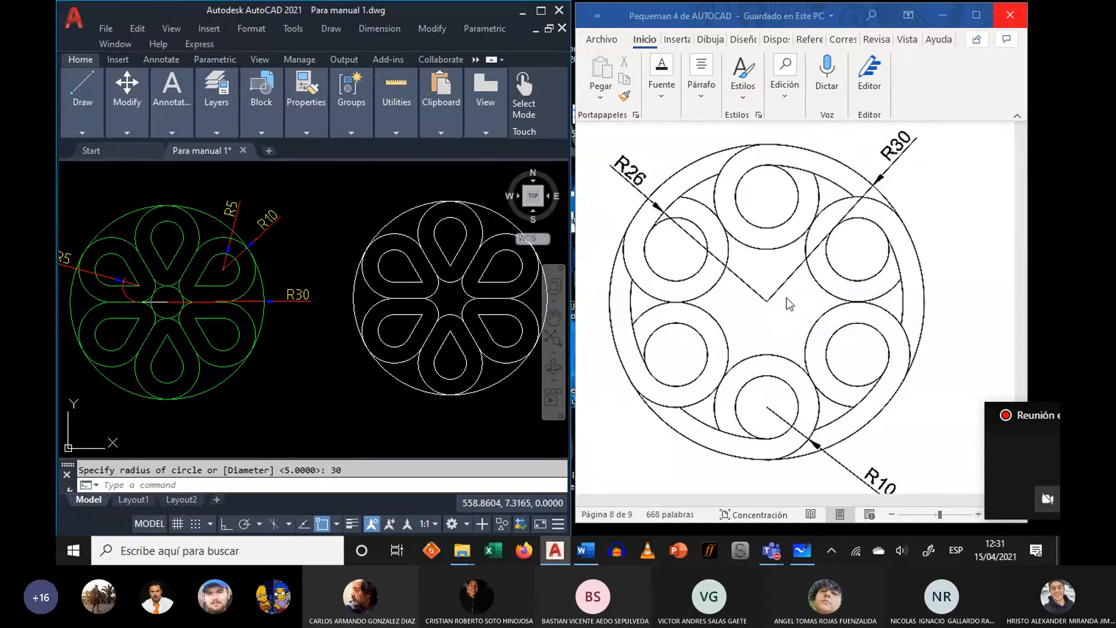
- Switch to the Word manual, maximize it, and look back through its exercises to the COMANDO ARRAY section on the first page
scroll(789, 304, up, 10)
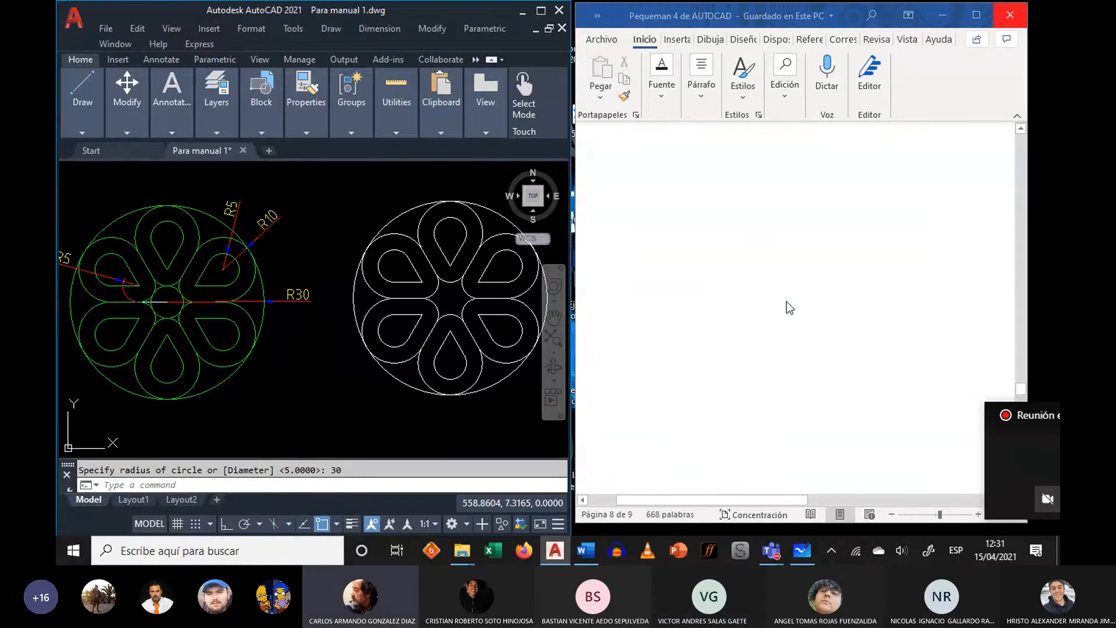
click(977, 14)
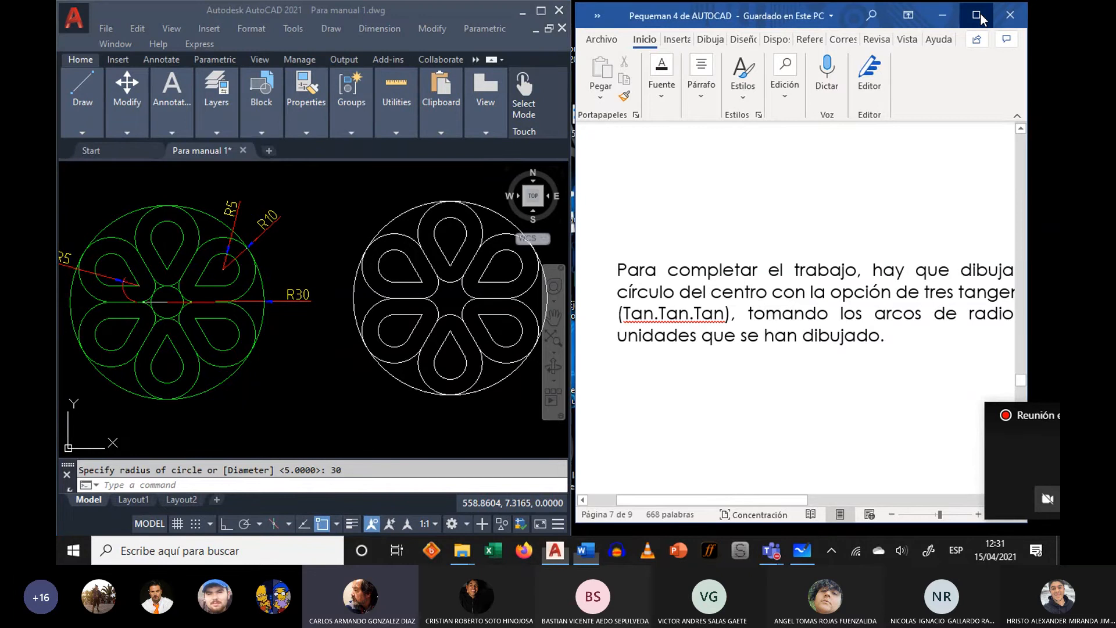
scroll(913, 239, up, 10)
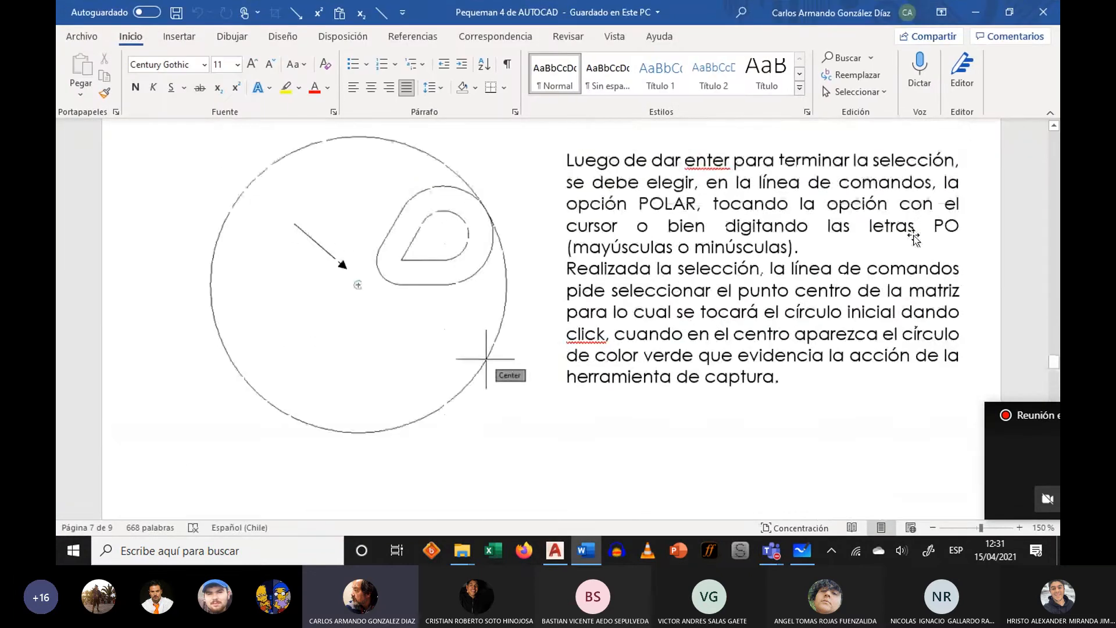
scroll(915, 237, up, 15)
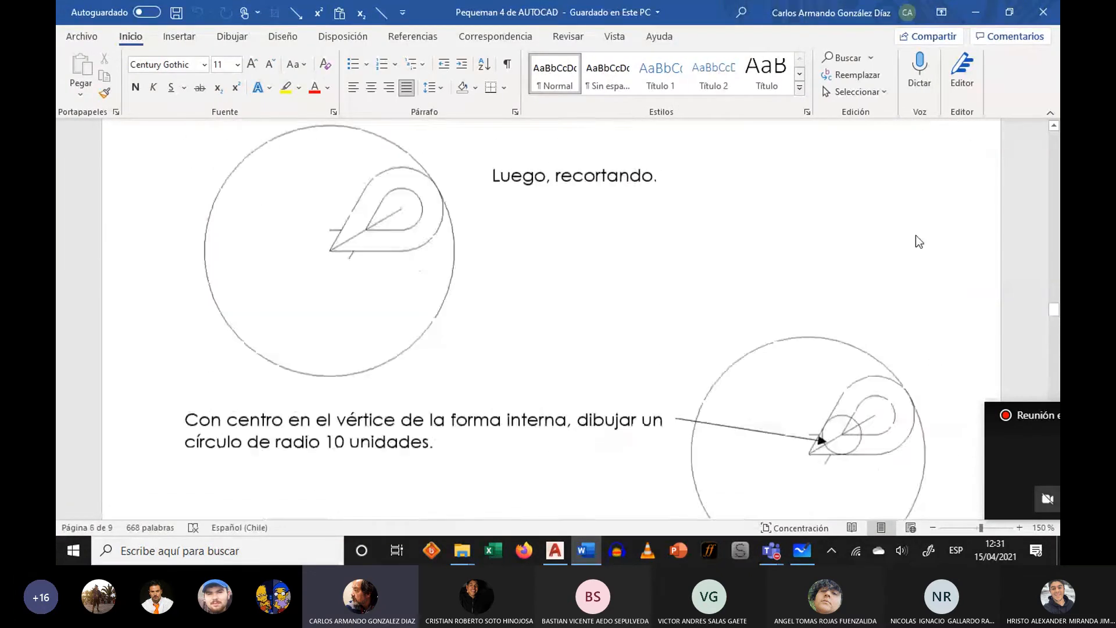
scroll(915, 235, up, 15)
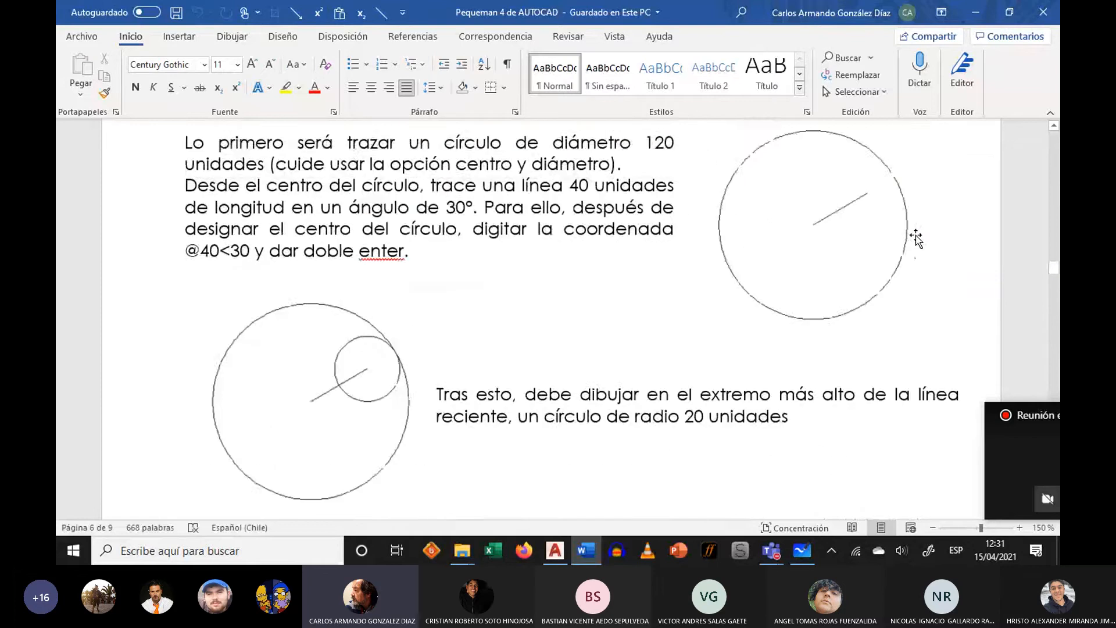
scroll(916, 235, up, 15)
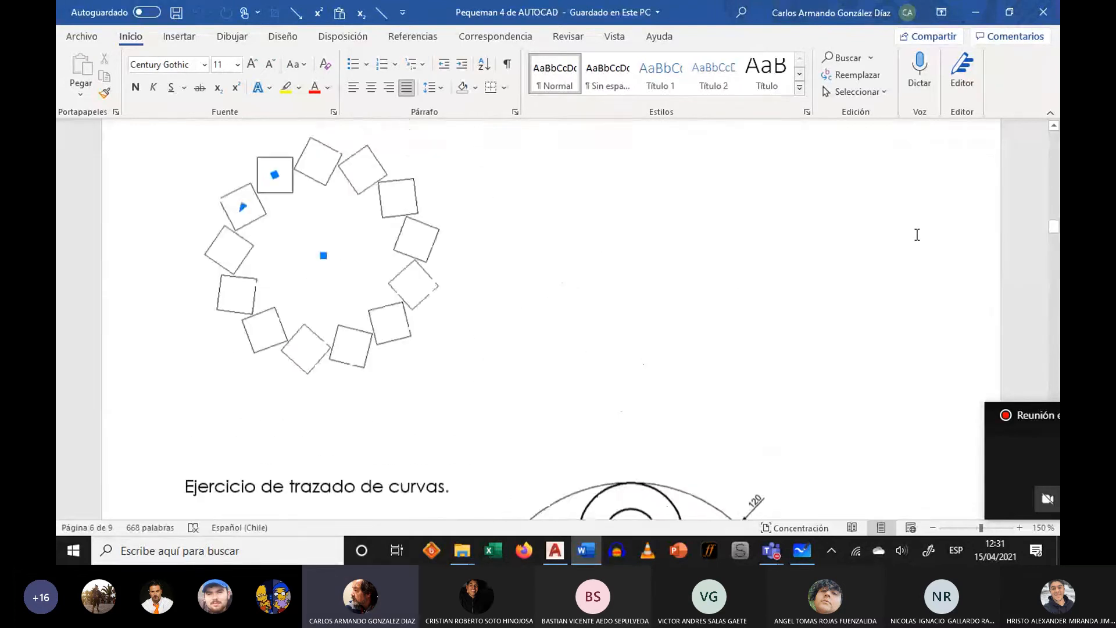
scroll(917, 235, up, 8)
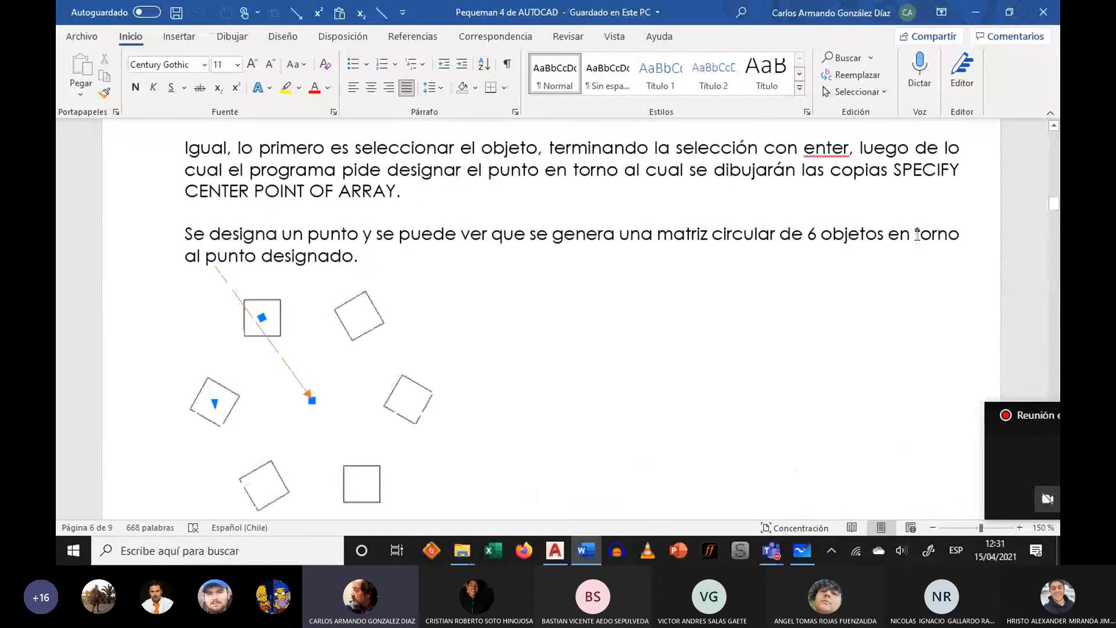
scroll(917, 235, up, 5)
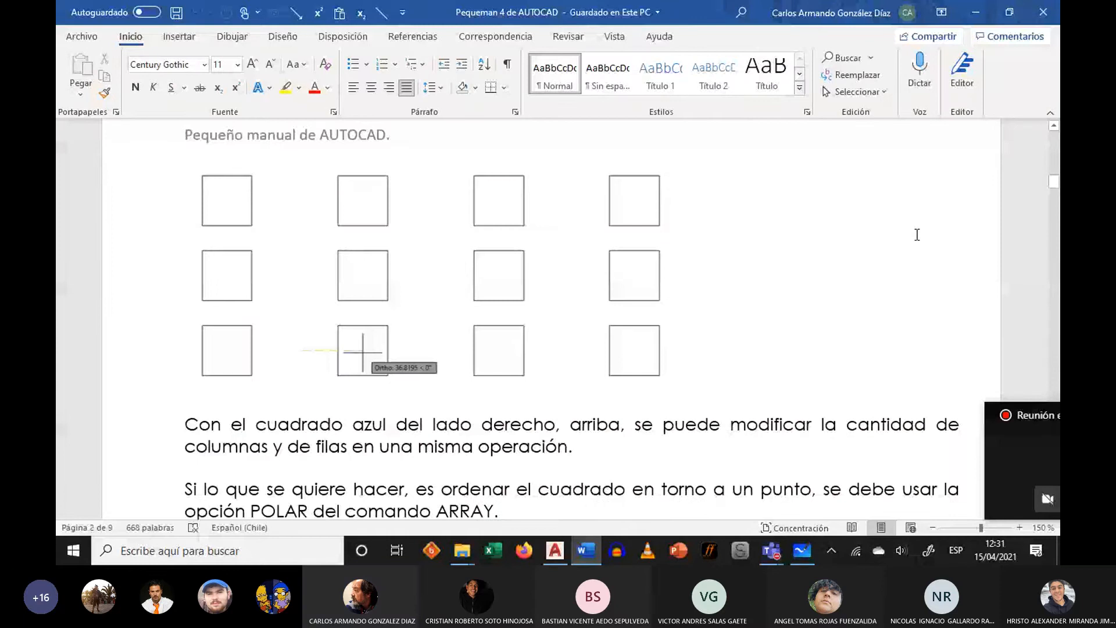
scroll(917, 235, up, 10)
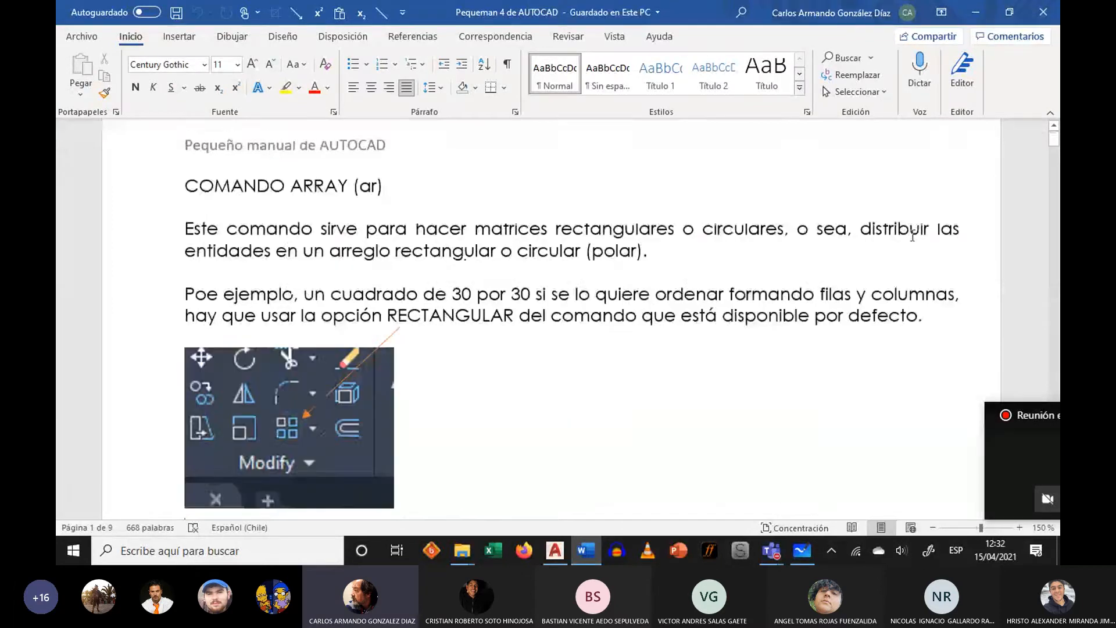
- Review the manual forward from the rectangular and polar array explanations to the finished rosette with its central tangent circle
scroll(906, 237, down, 2)
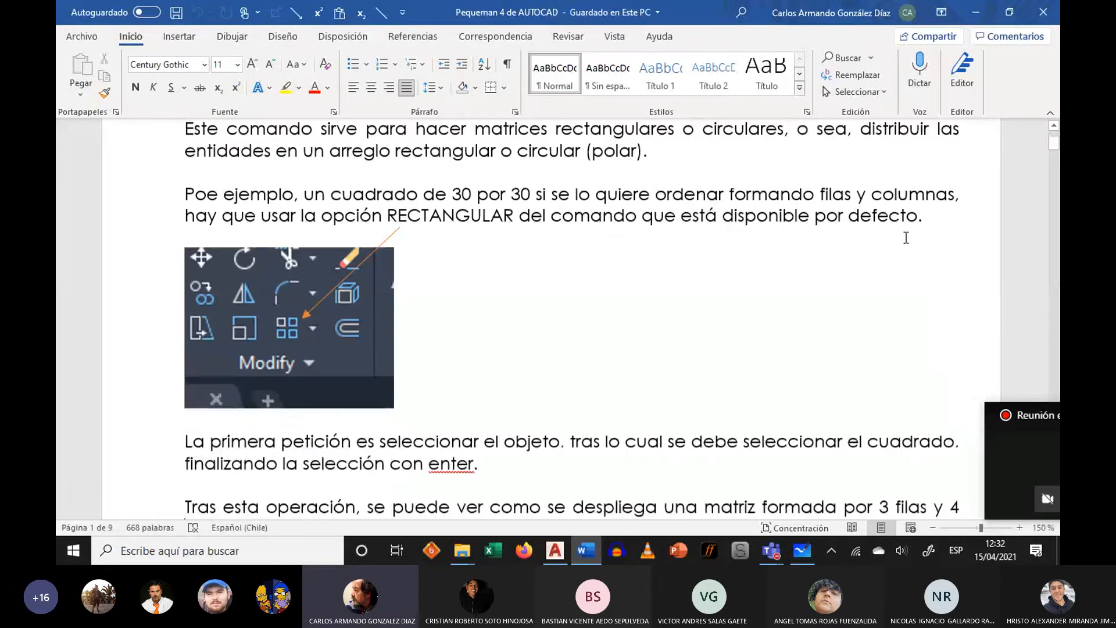
scroll(901, 239, down, 15)
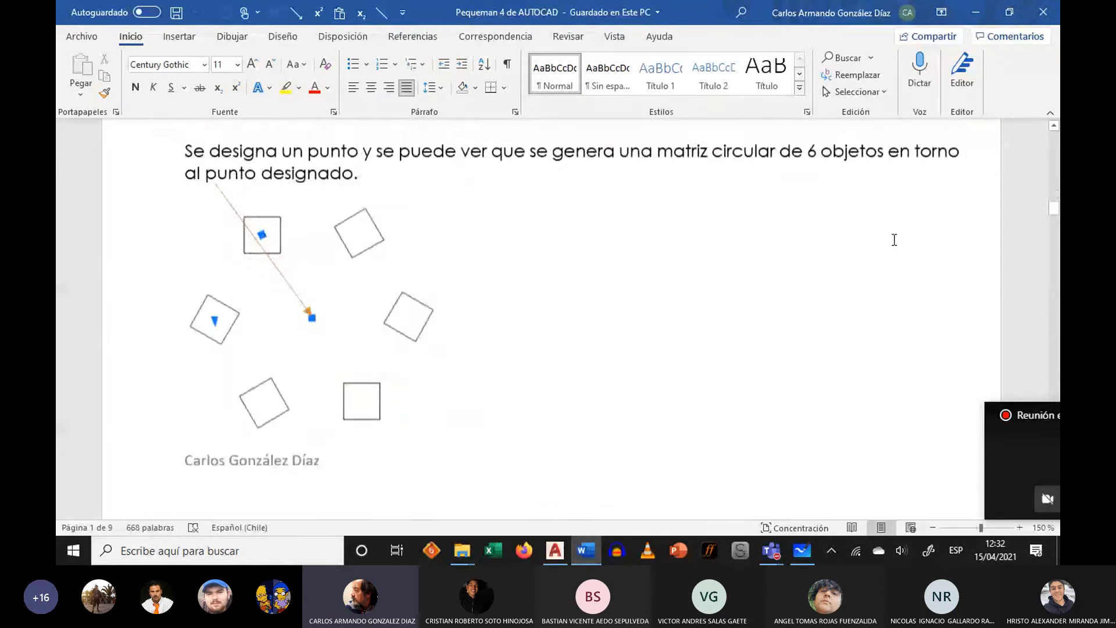
scroll(895, 239, down, 5)
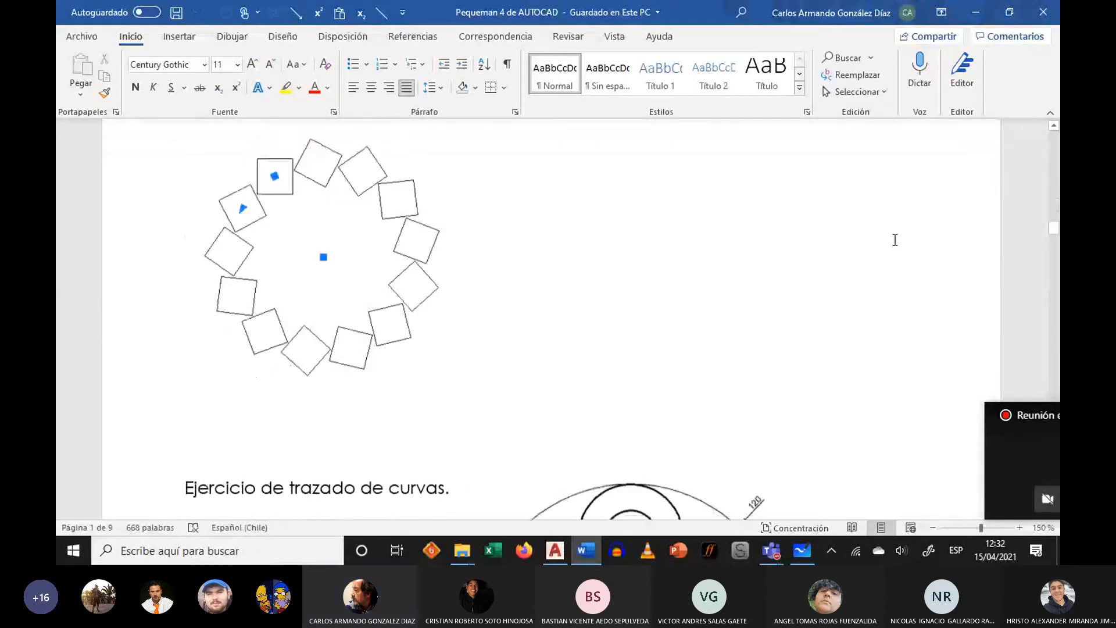
scroll(895, 239, down, 20)
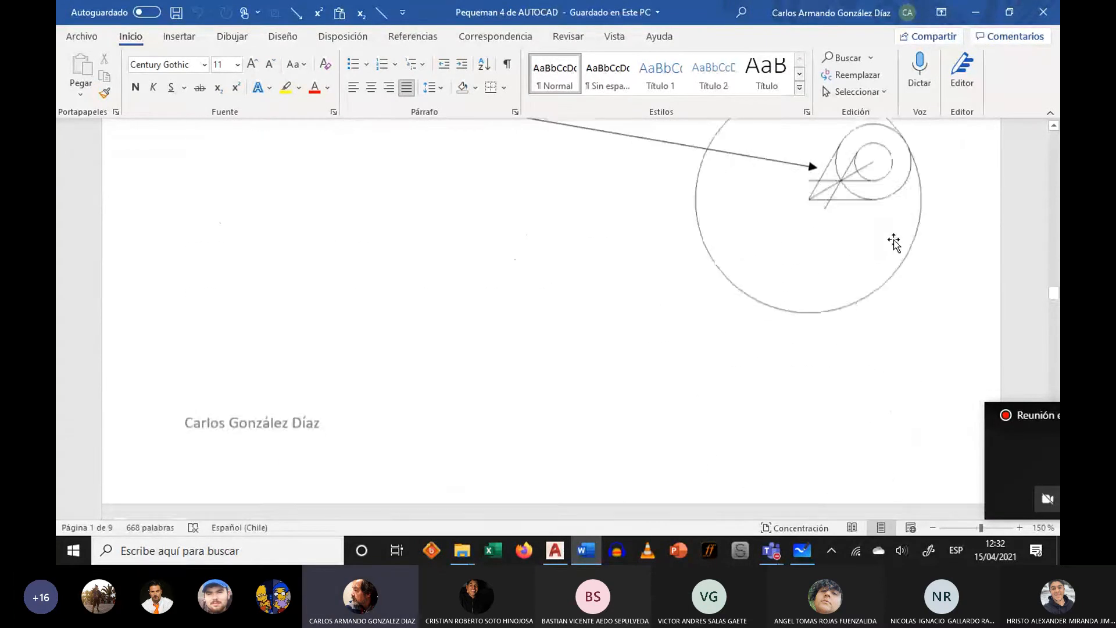
scroll(894, 241, down, 18)
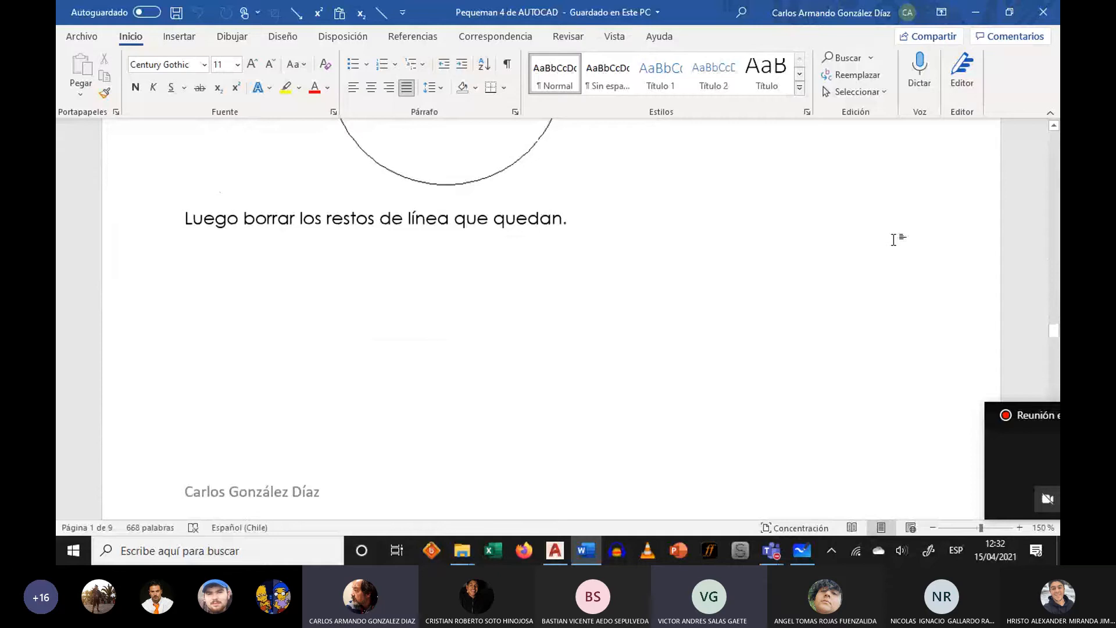
scroll(895, 239, down, 20)
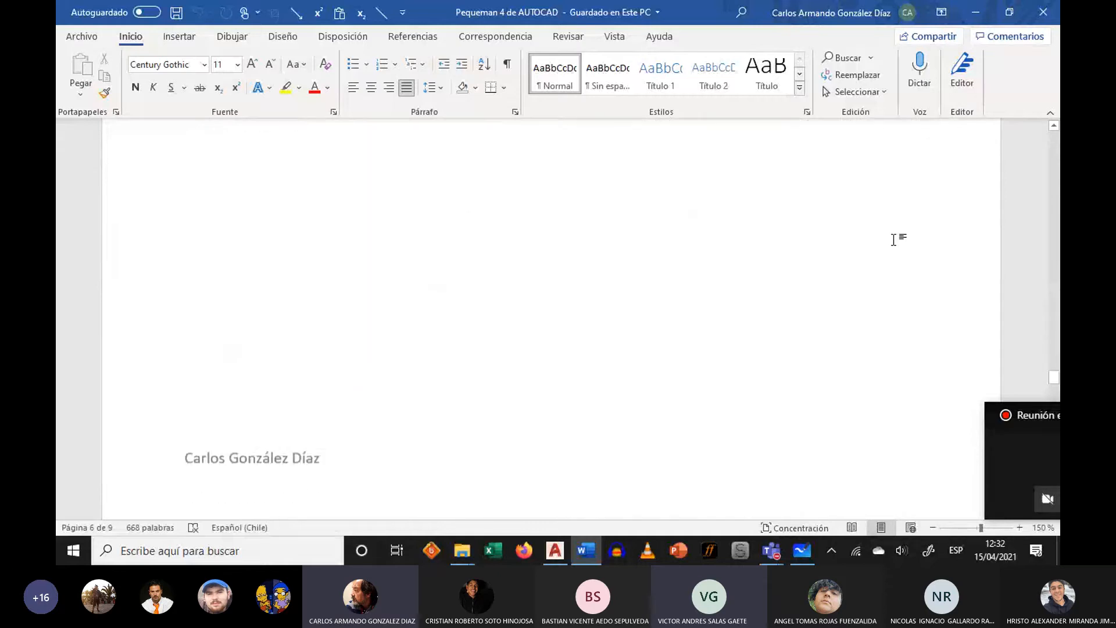
scroll(894, 240, down, 20)
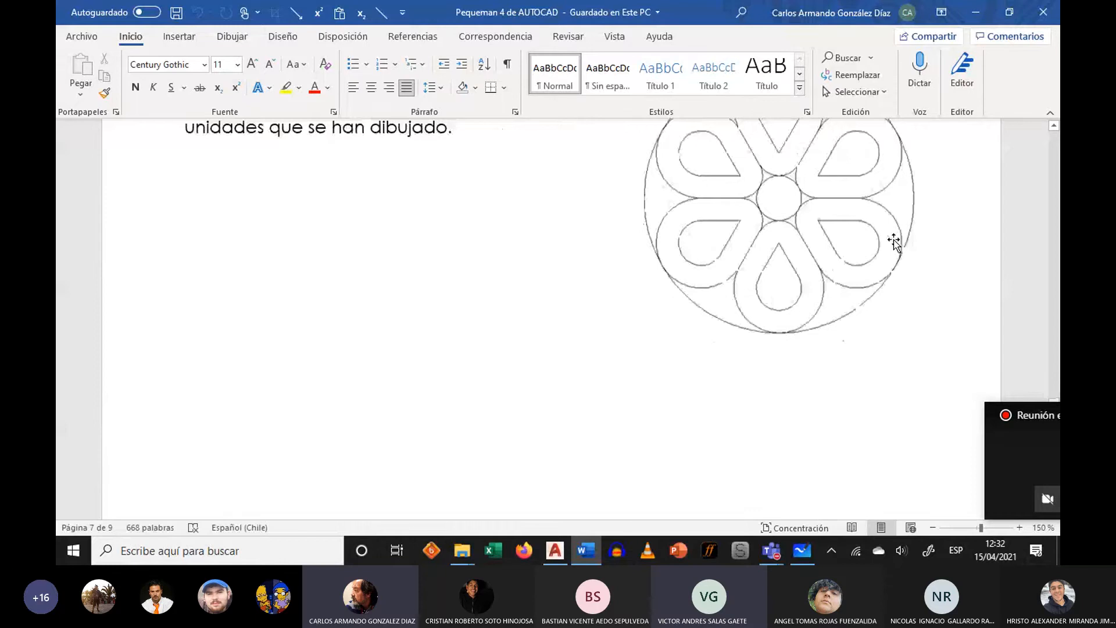
- Find the six-circle exercise dimensioned R30, R26 and R10 in the manual and restore its window beside the AutoCAD drawing
scroll(894, 240, down, 20)
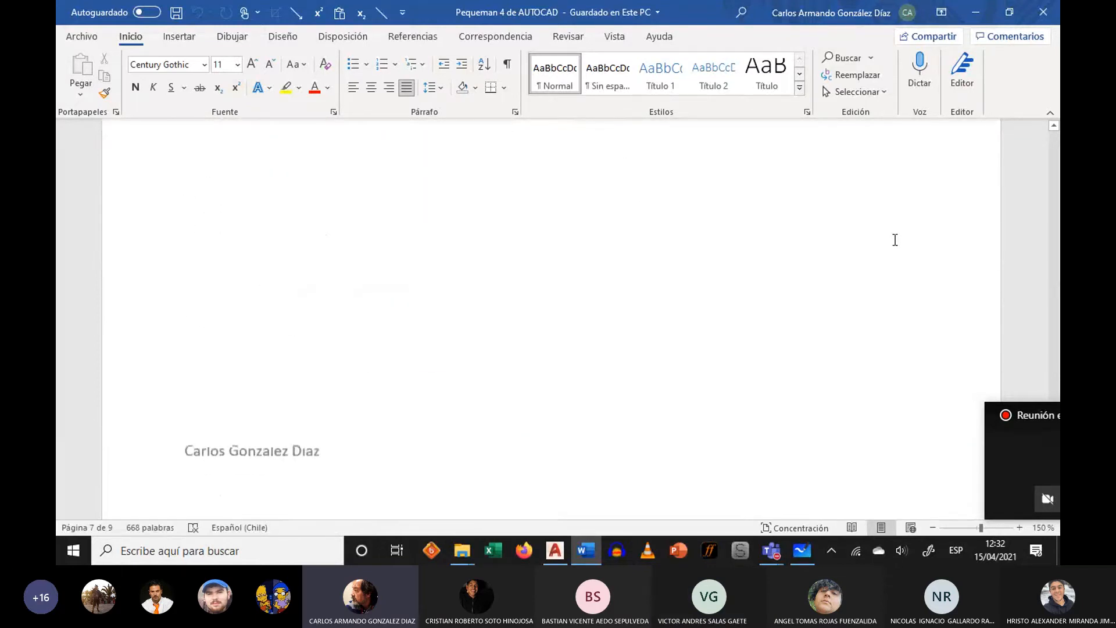
scroll(895, 239, up, 3)
scroll(896, 238, up, 5)
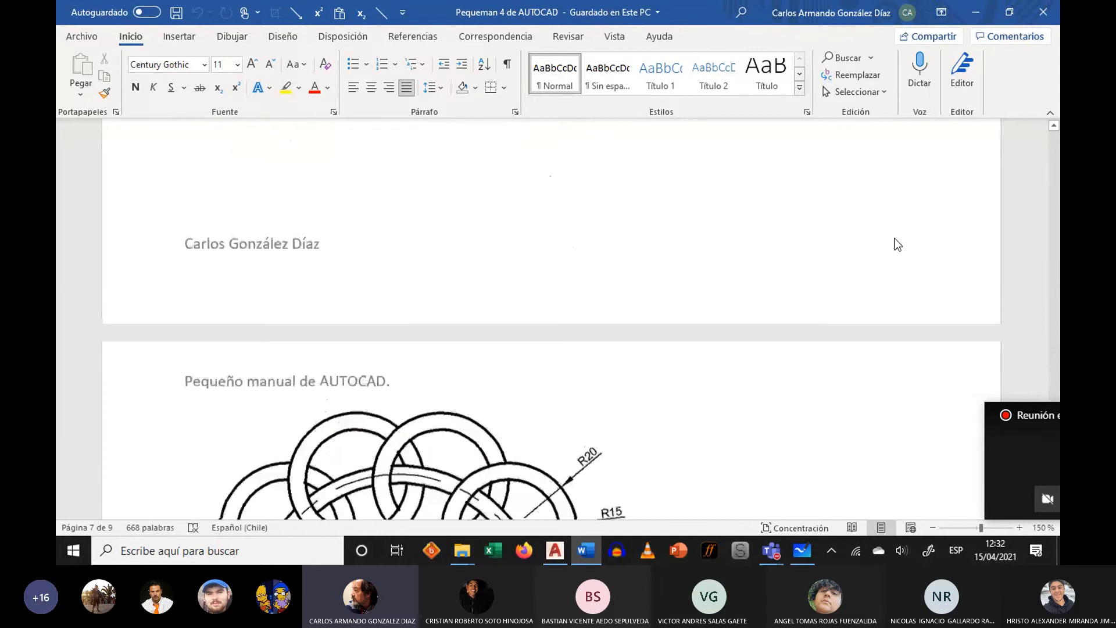
scroll(896, 241, down, 10)
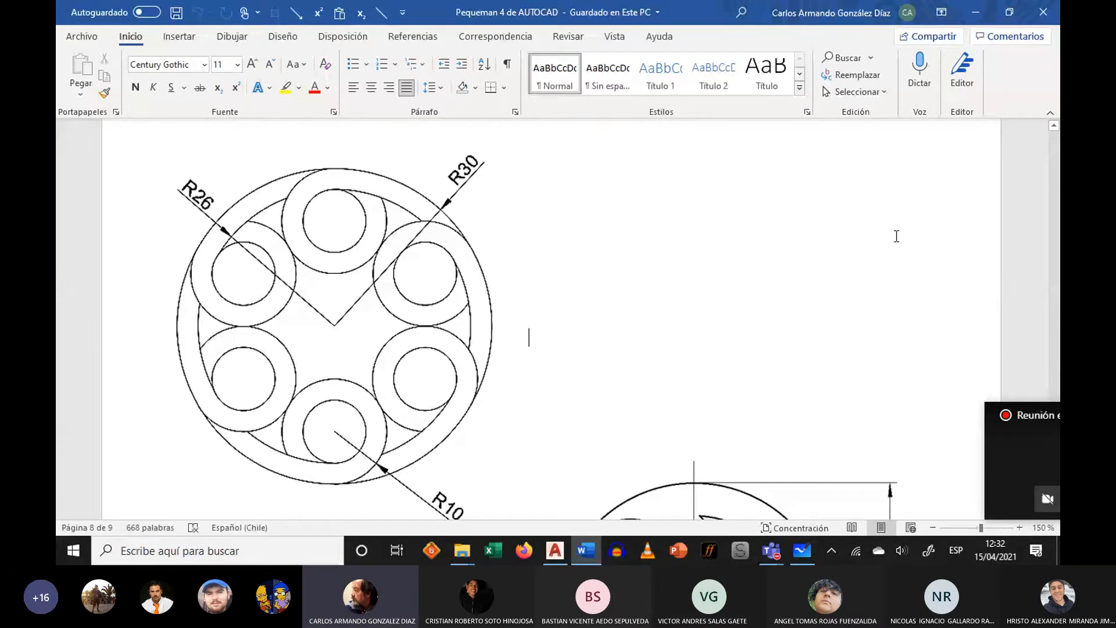
key(super+Down)
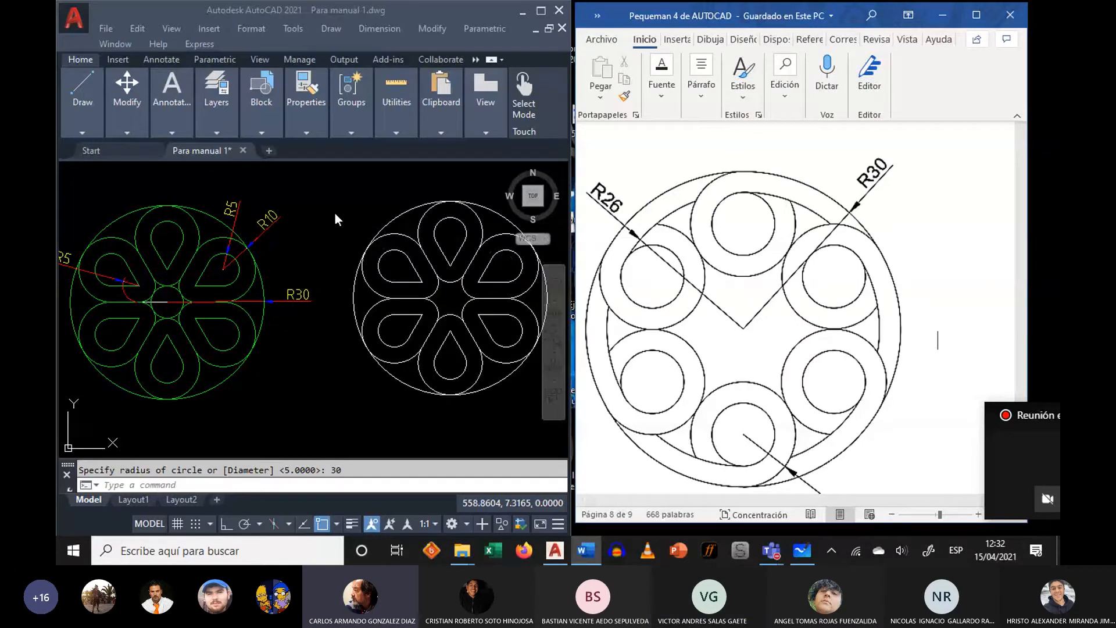
- Show the empty R30 circle beside the manual's complete six-circle figure, moving the meeting window clear of the manual's scrollbar
scroll(335, 214, up, 5)
middle_drag(241, 258, 182, 256)
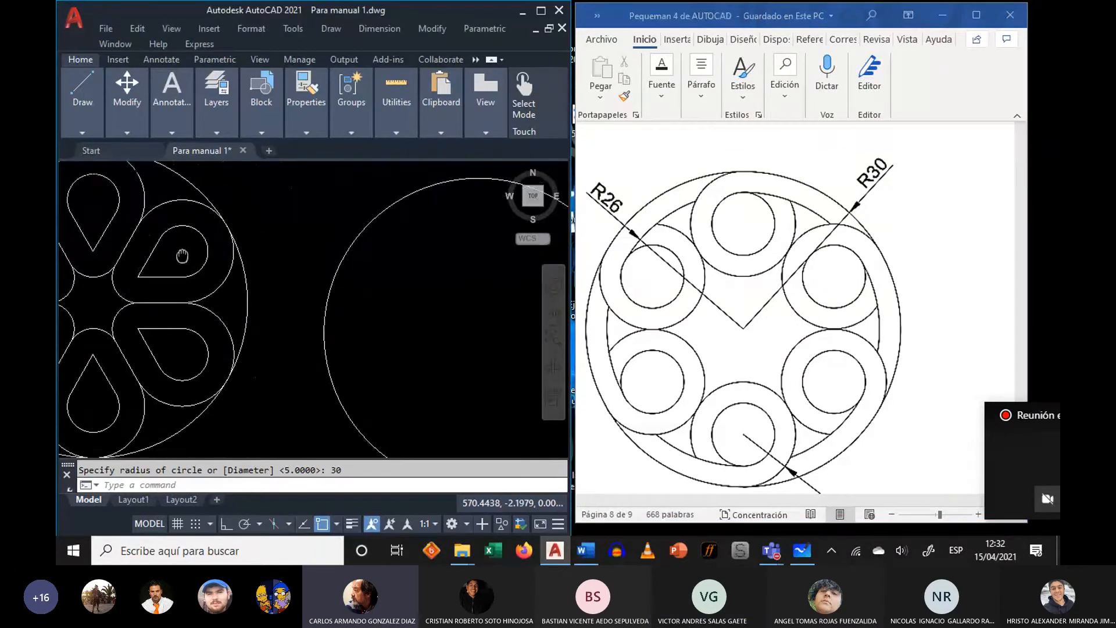
middle_drag(421, 261, 294, 261)
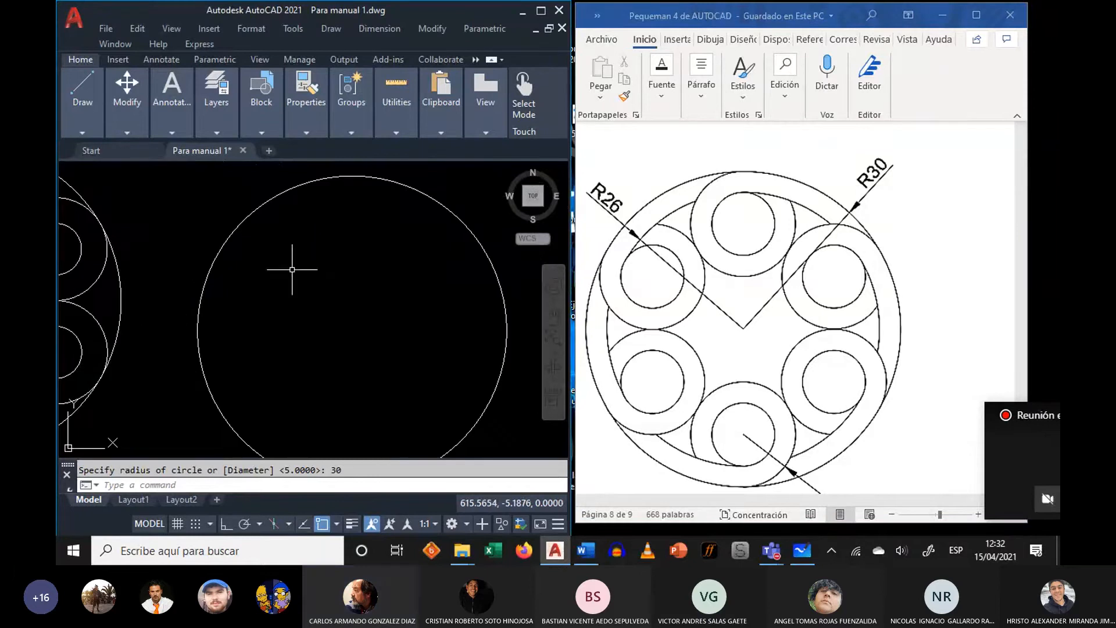
scroll(943, 261, down, 2)
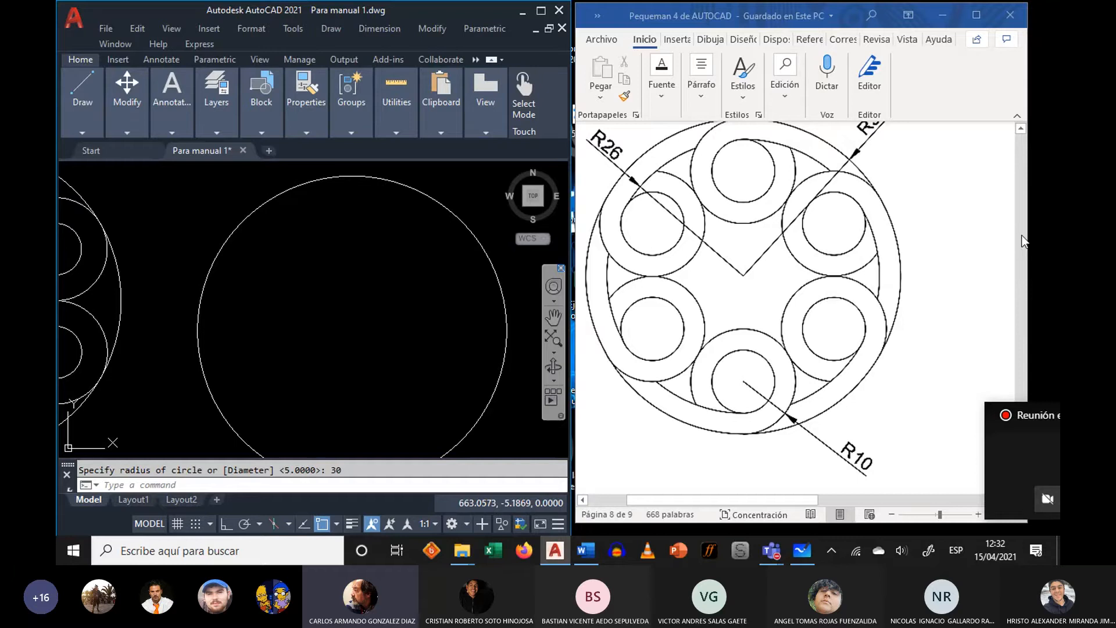
drag(1005, 427, 987, 233)
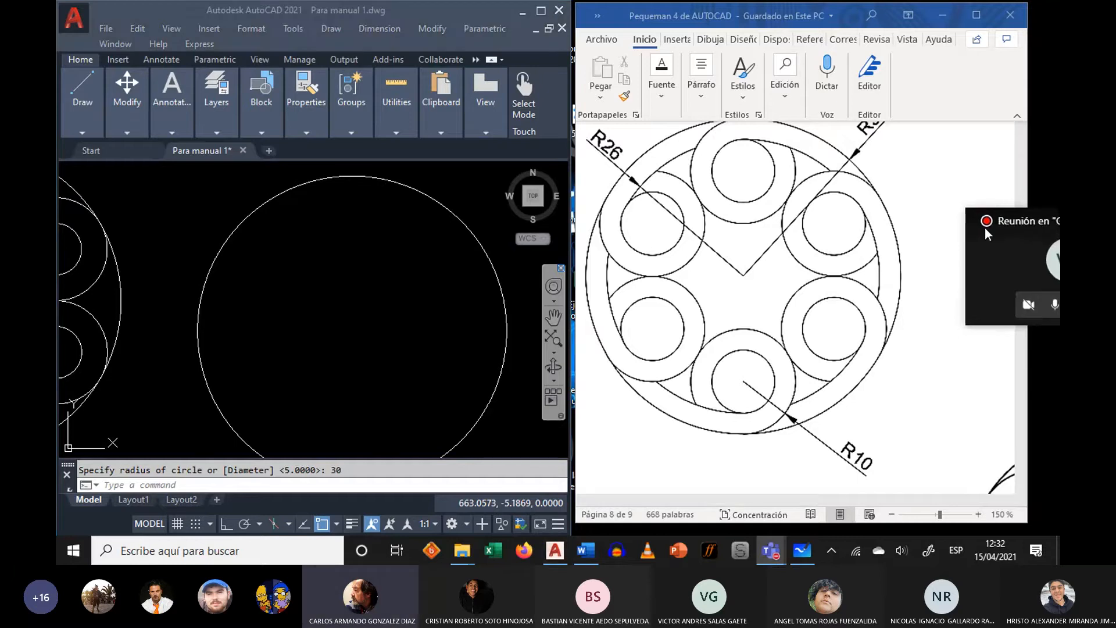
drag(1021, 416, 1017, 409)
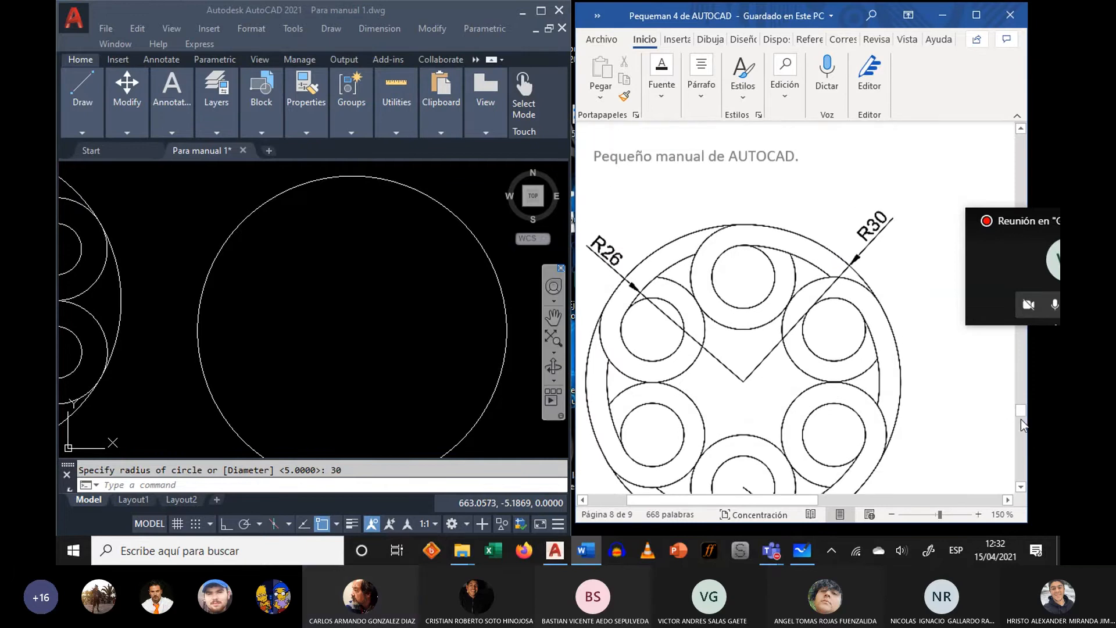
click(1023, 486)
drag(1026, 485, 1027, 487)
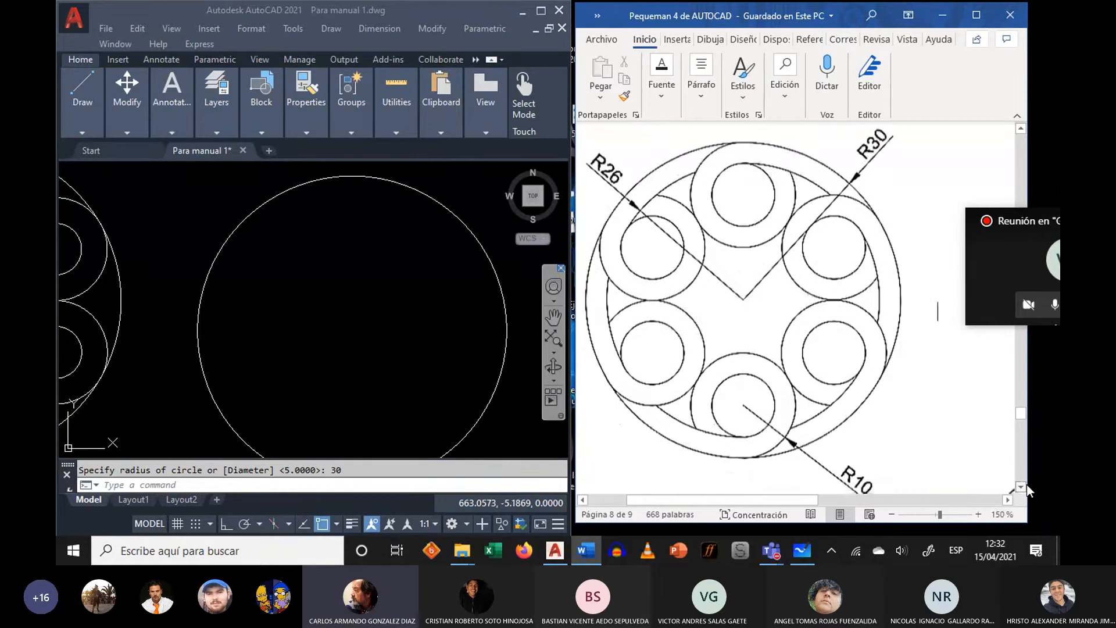
- Draw a circle of radius 10 at a free spot inside the R30 circle in AutoCAD
click(362, 266)
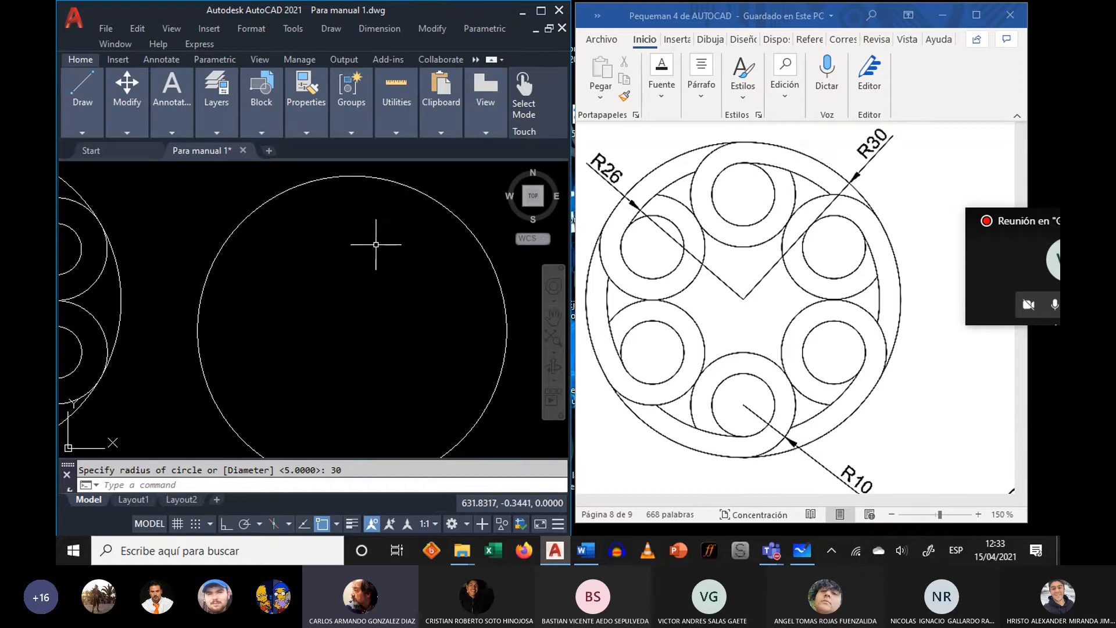
key(Return)
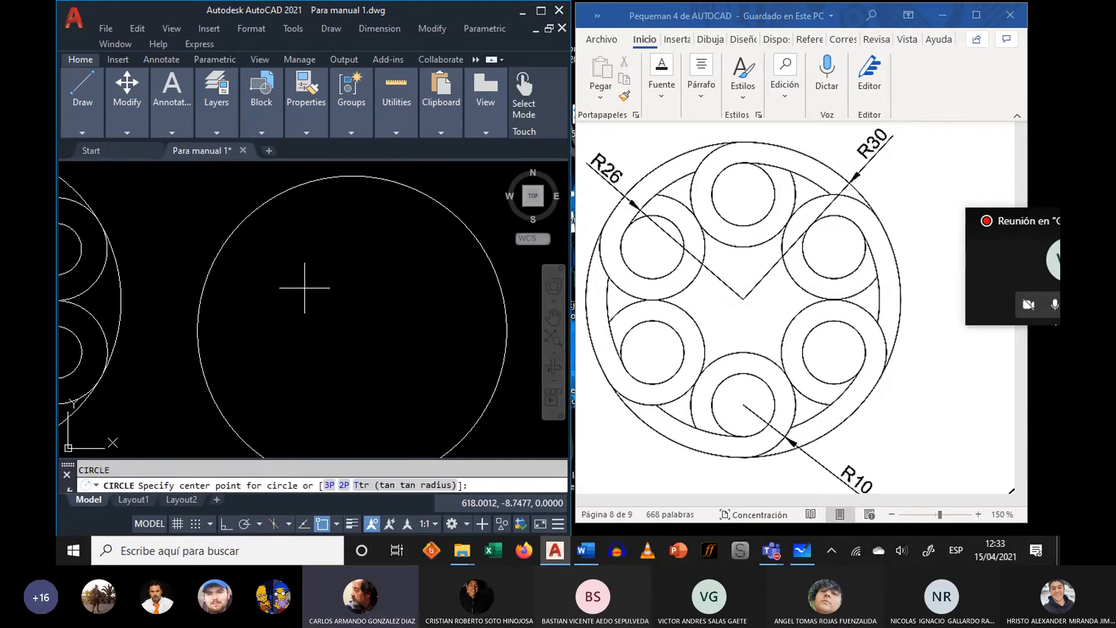
click(304, 287)
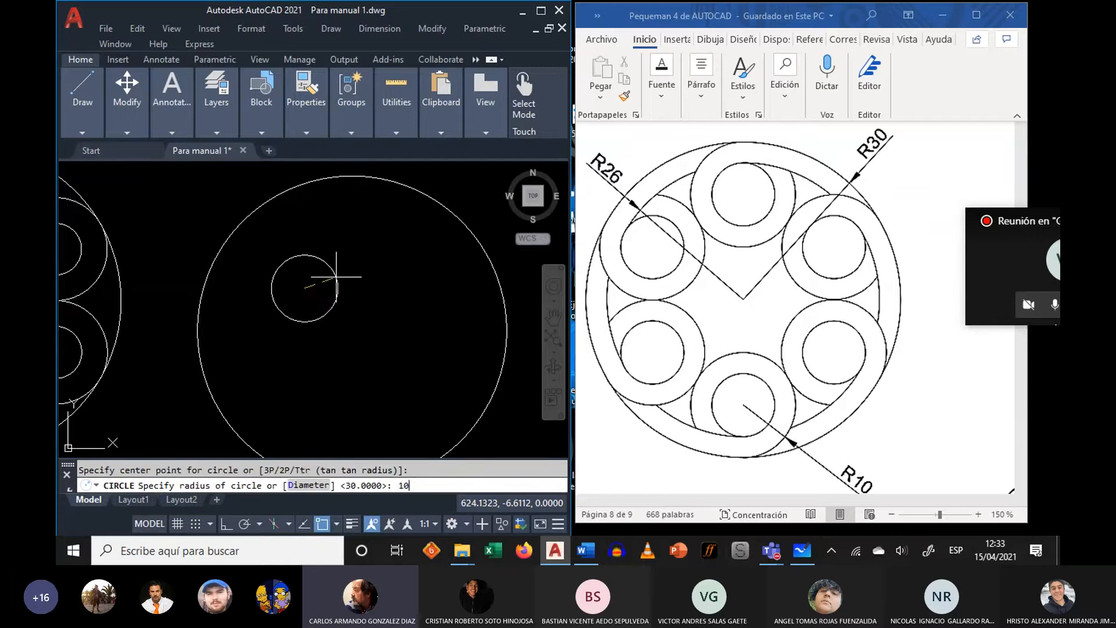
text(10)
key(Return)
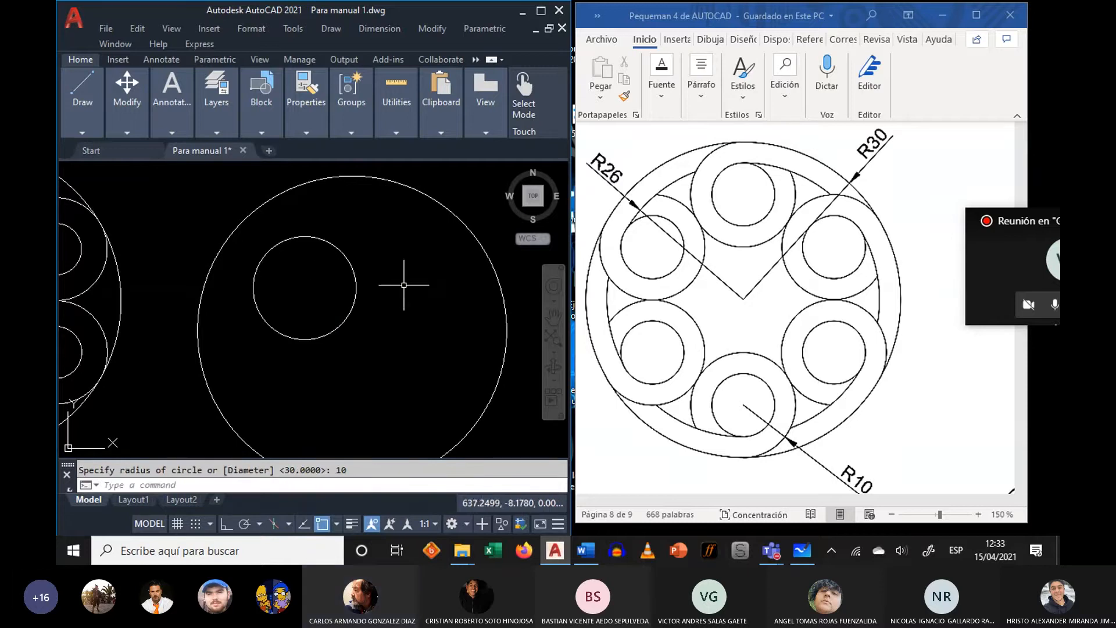
- Move the R10 circle by its top quadrant onto the top quadrant of the R30 circle
click(348, 259)
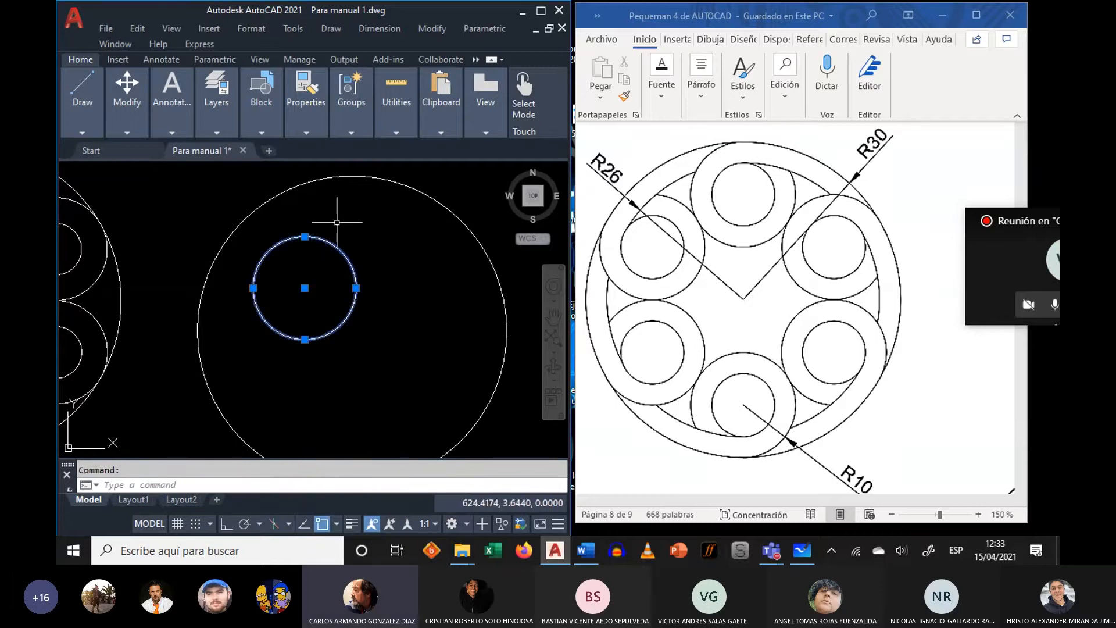
click(305, 236)
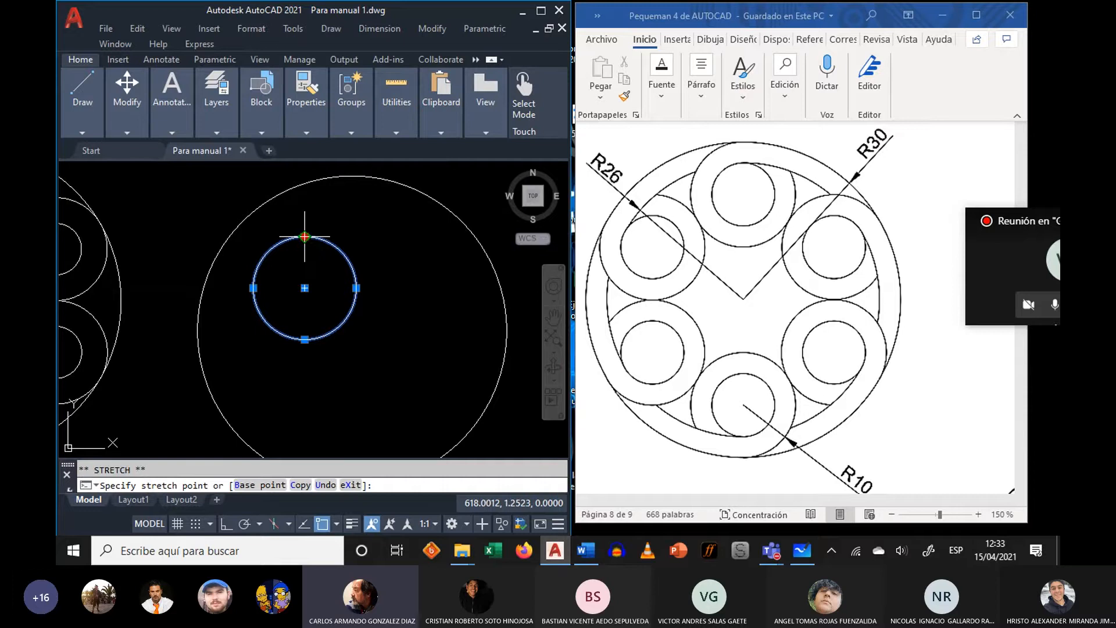
key(space)
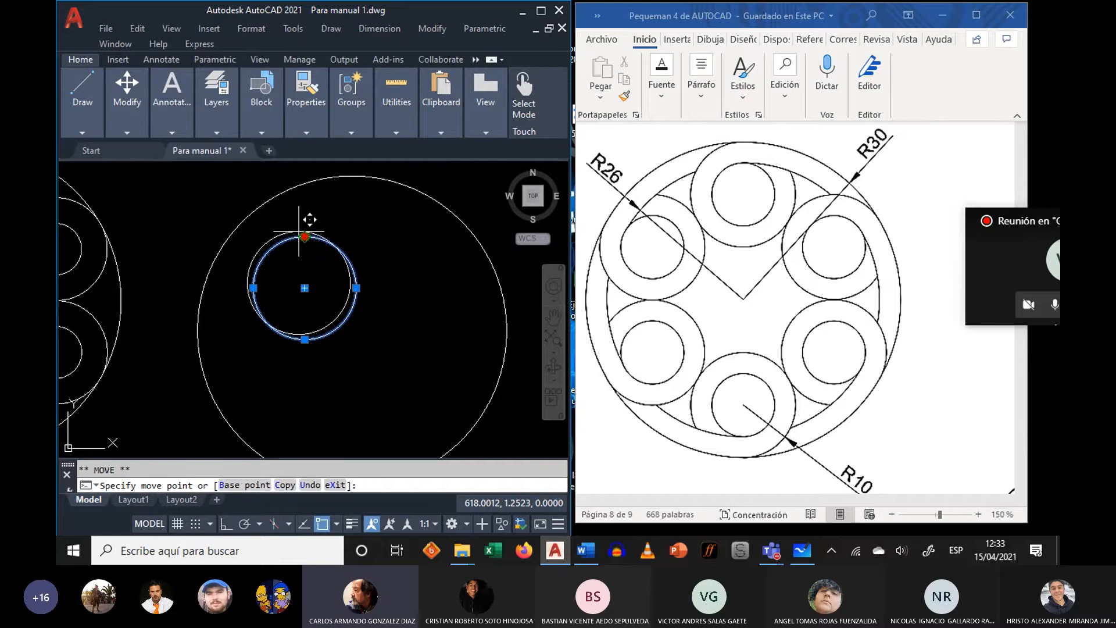
click(355, 178)
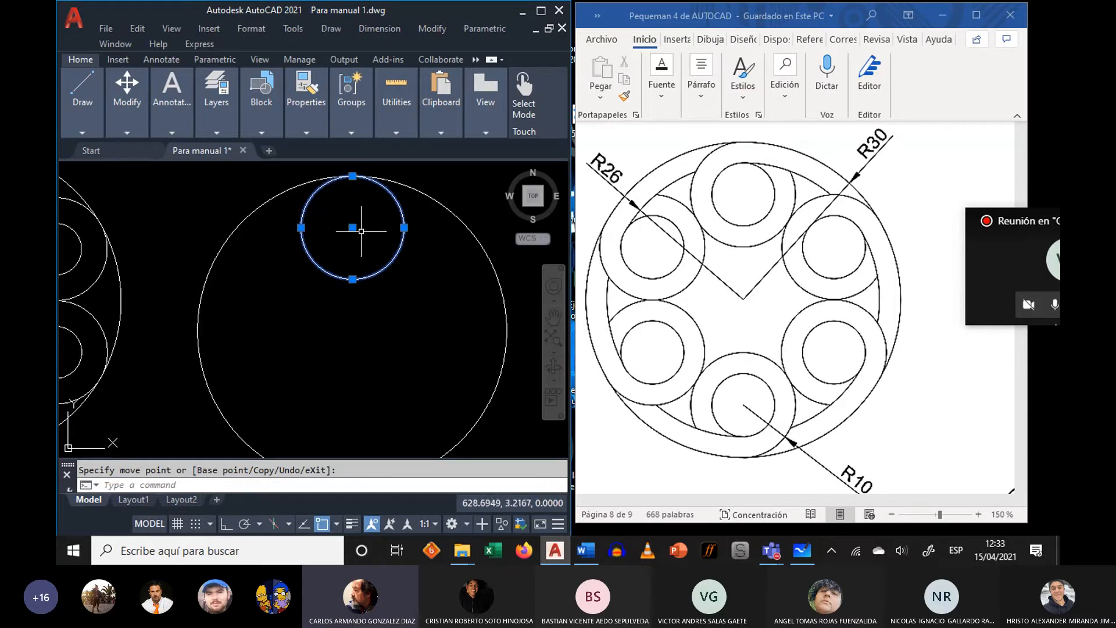
key(Escape)
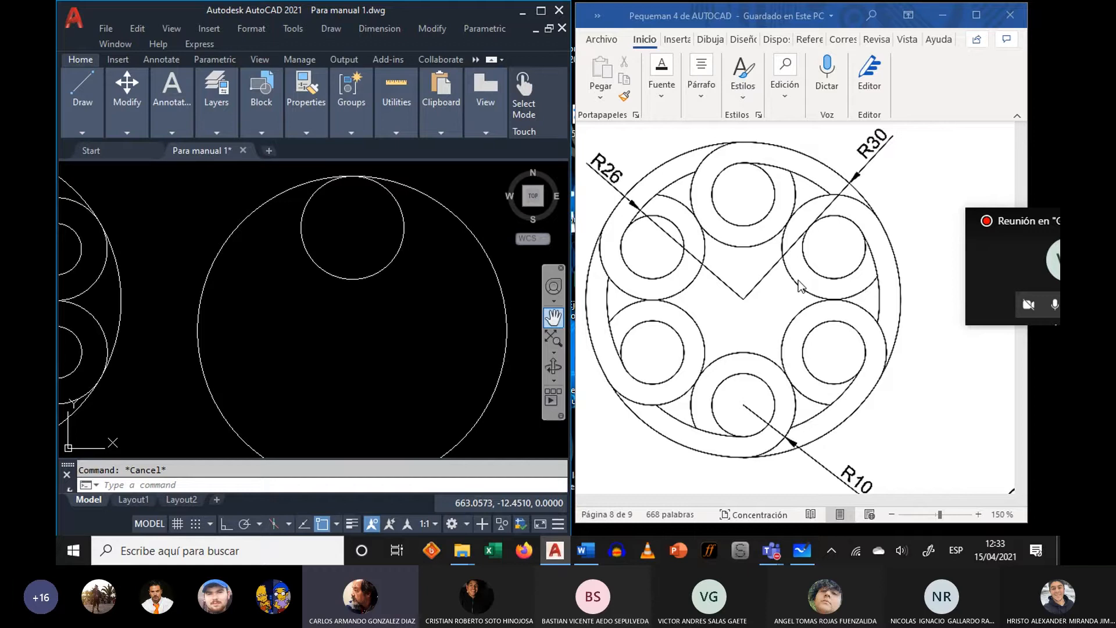
- Offset the R10 circle inward by 4 to make its concentric inner circle
text(o)
key(Return)
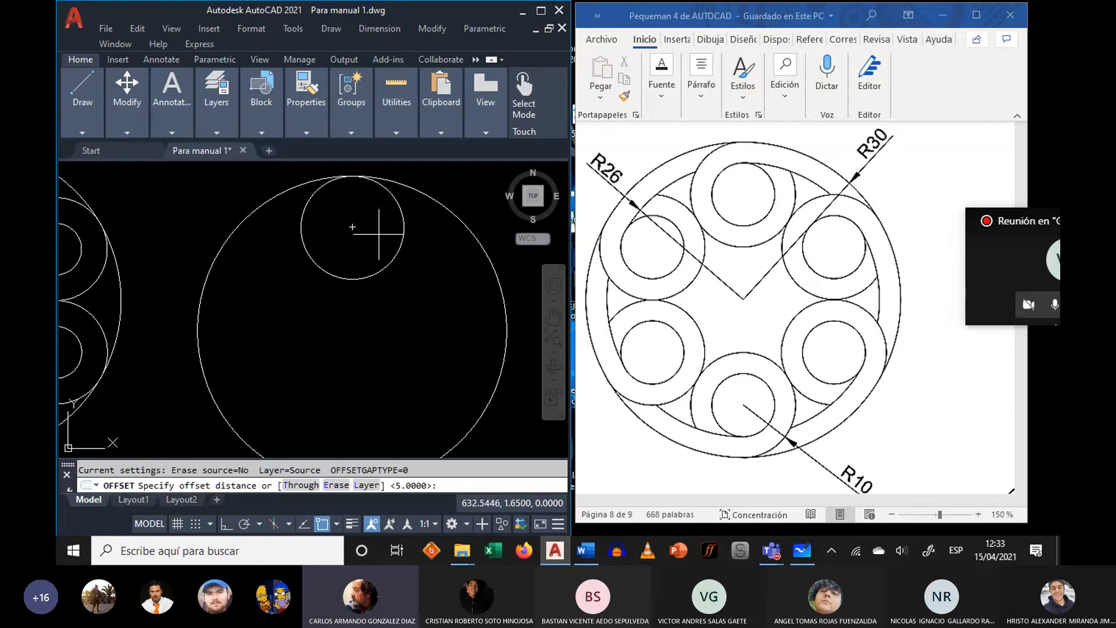
text(4)
key(Return)
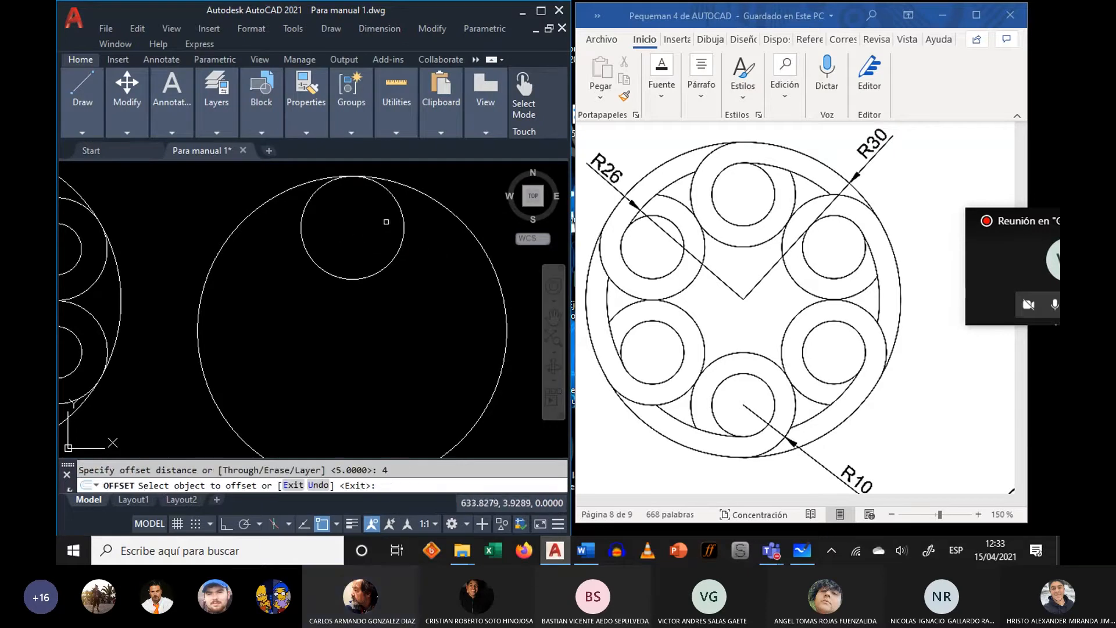
click(400, 208)
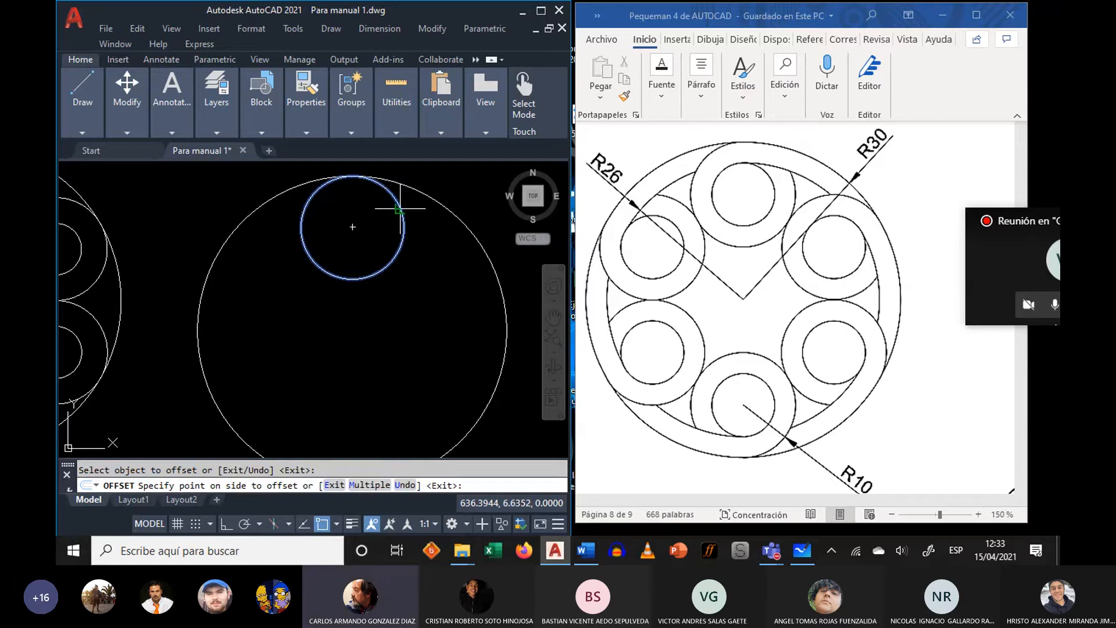
click(356, 223)
right_click(350, 221)
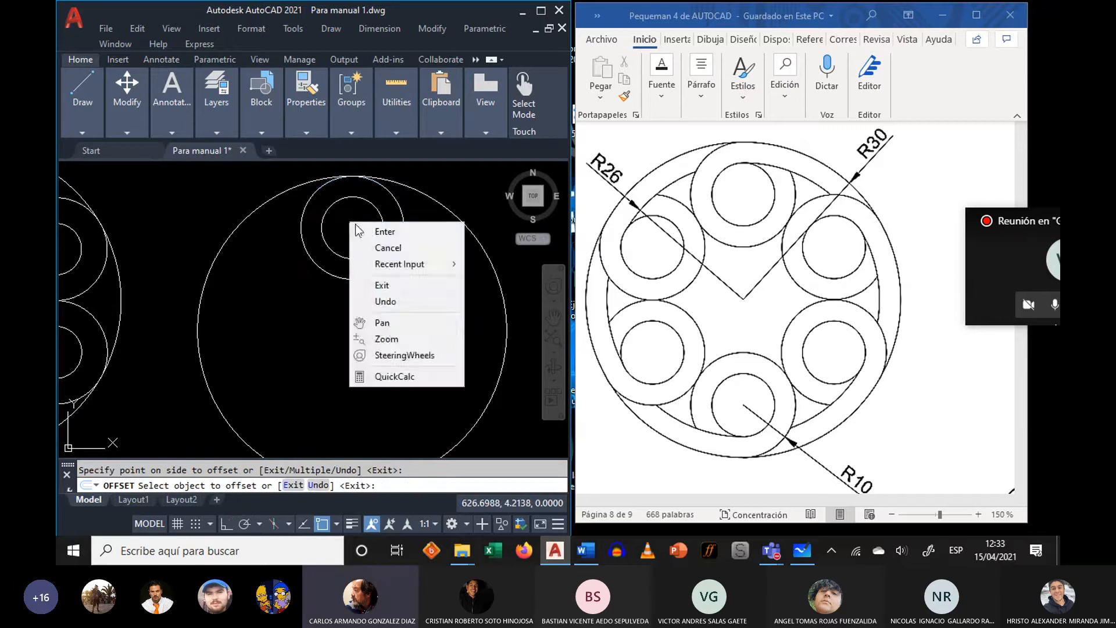
click(388, 231)
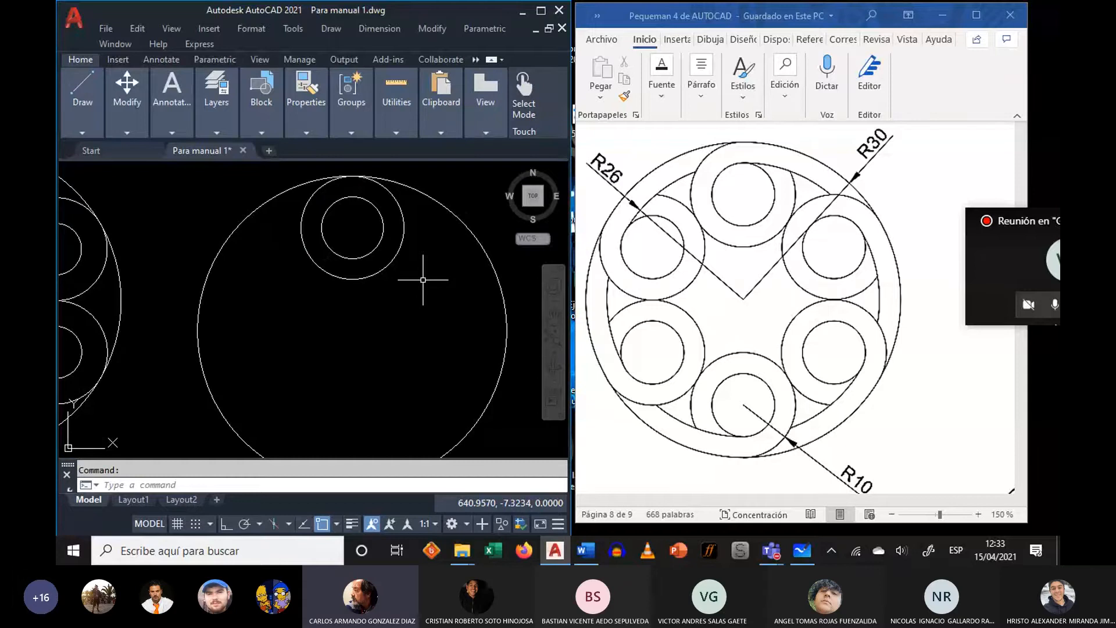
- Create a polar array of the two small concentric circles around the R30 circle's center, with 6 items over 360 degrees
click(127, 133)
click(178, 185)
click(347, 221)
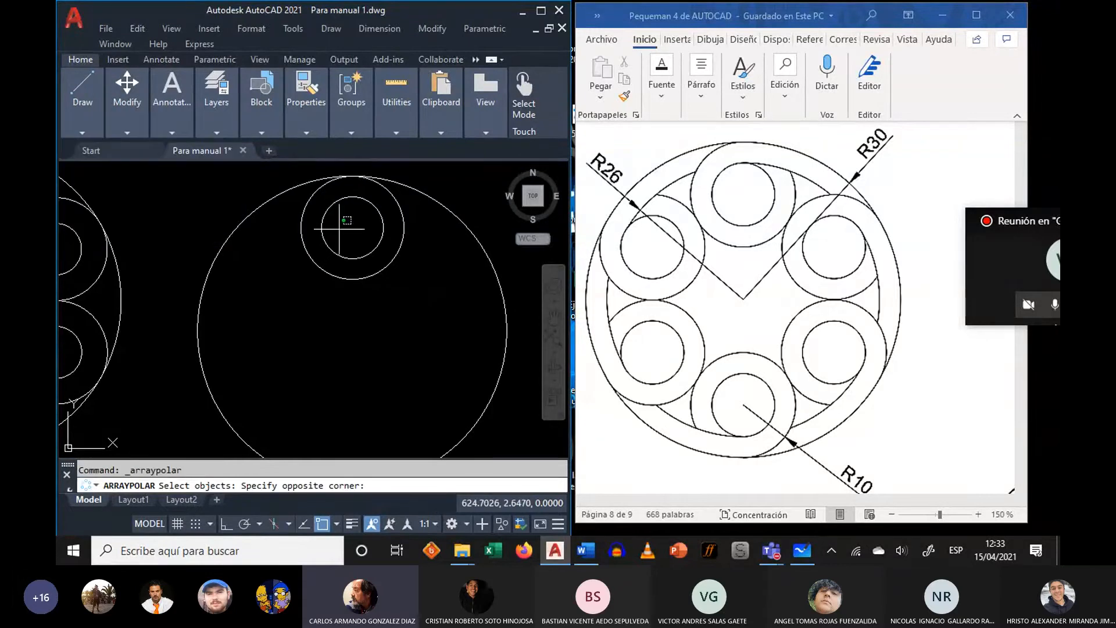
click(282, 266)
right_click(295, 285)
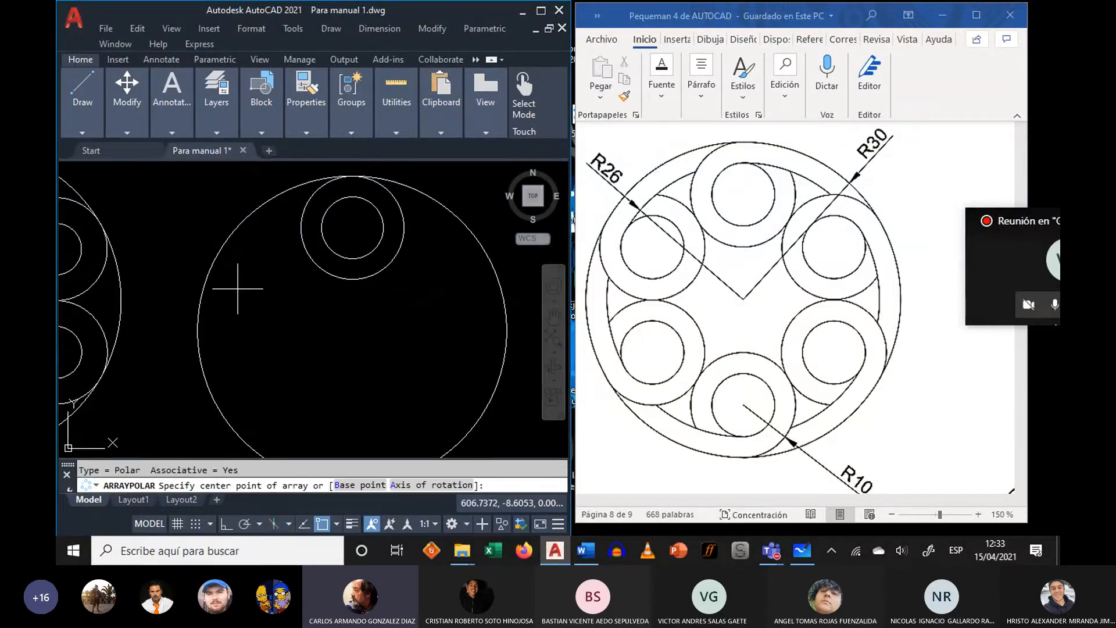
click(352, 331)
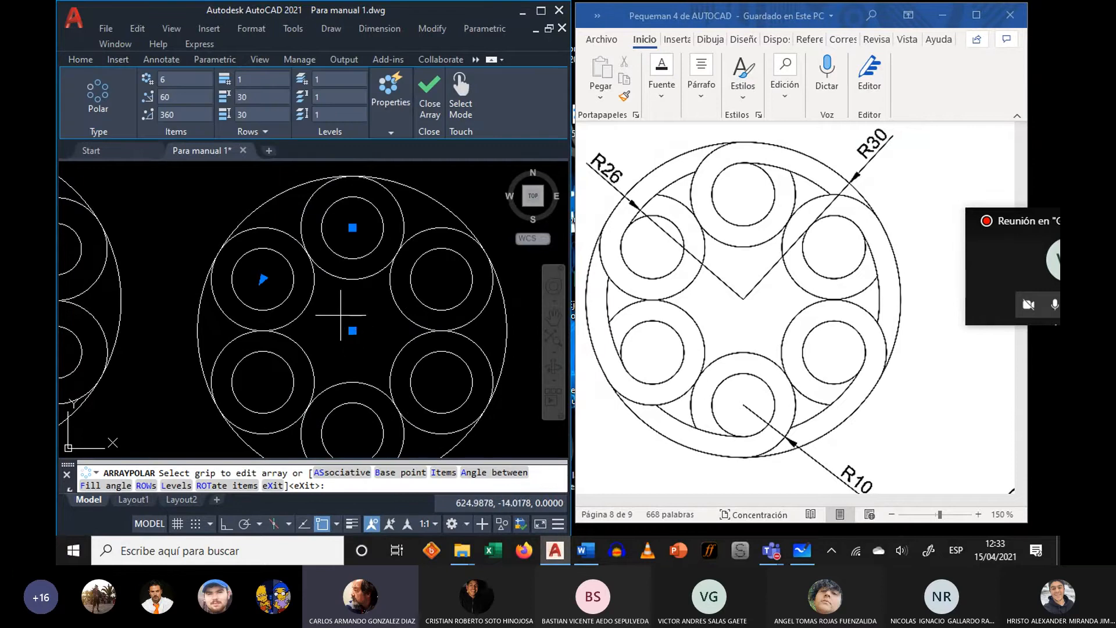
key(Escape)
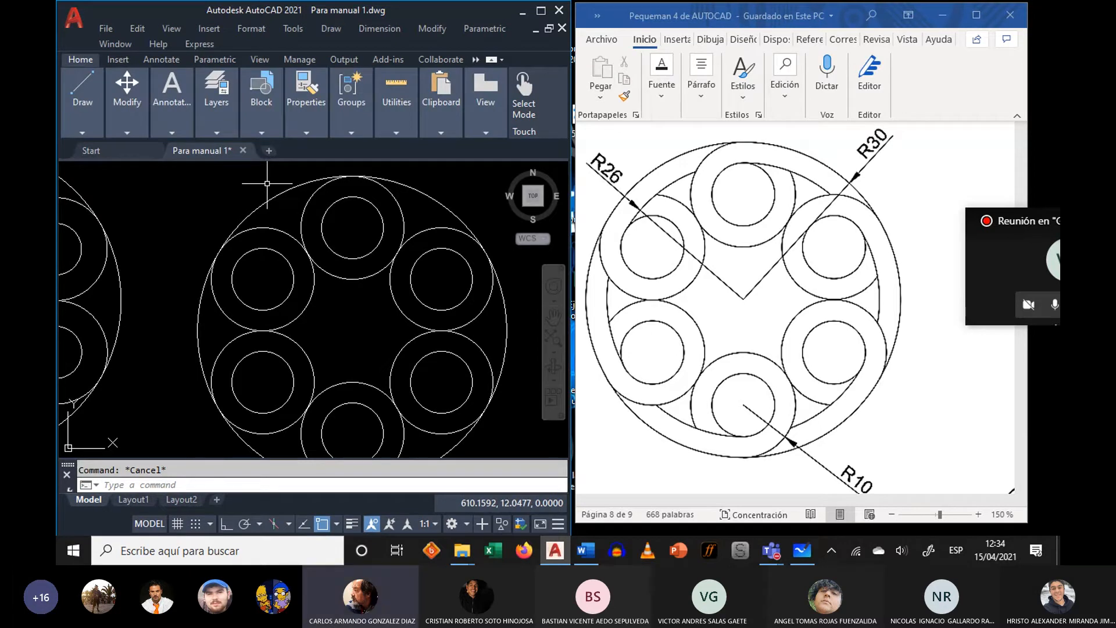
- Offset the R30 outer circle inward by 4
text(o)
key(Return)
key(Return)
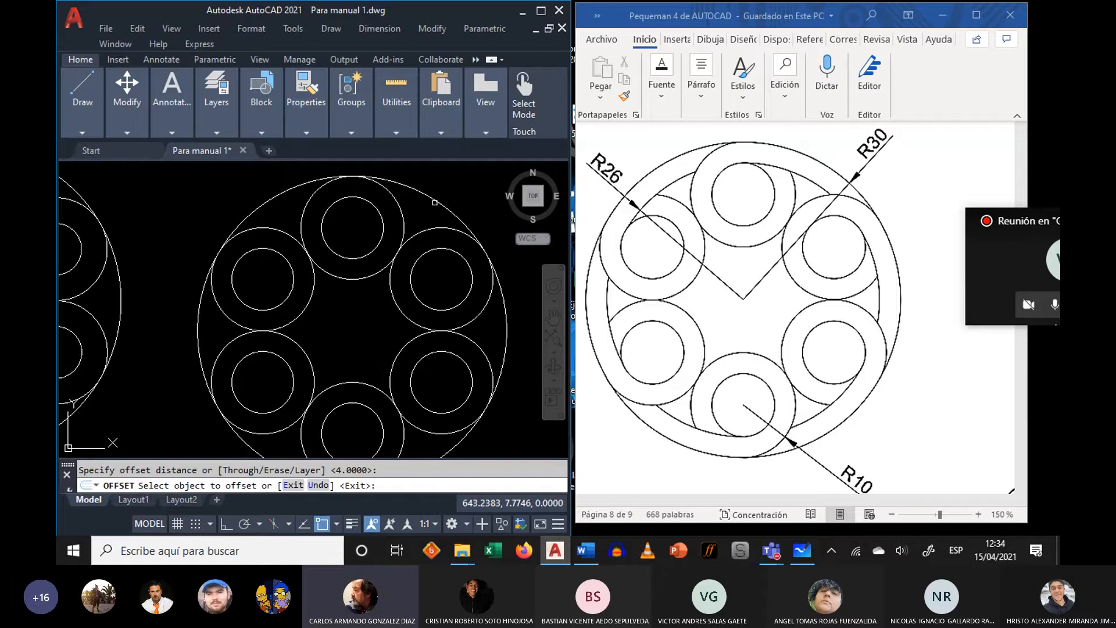
right_click(346, 317)
click(383, 329)
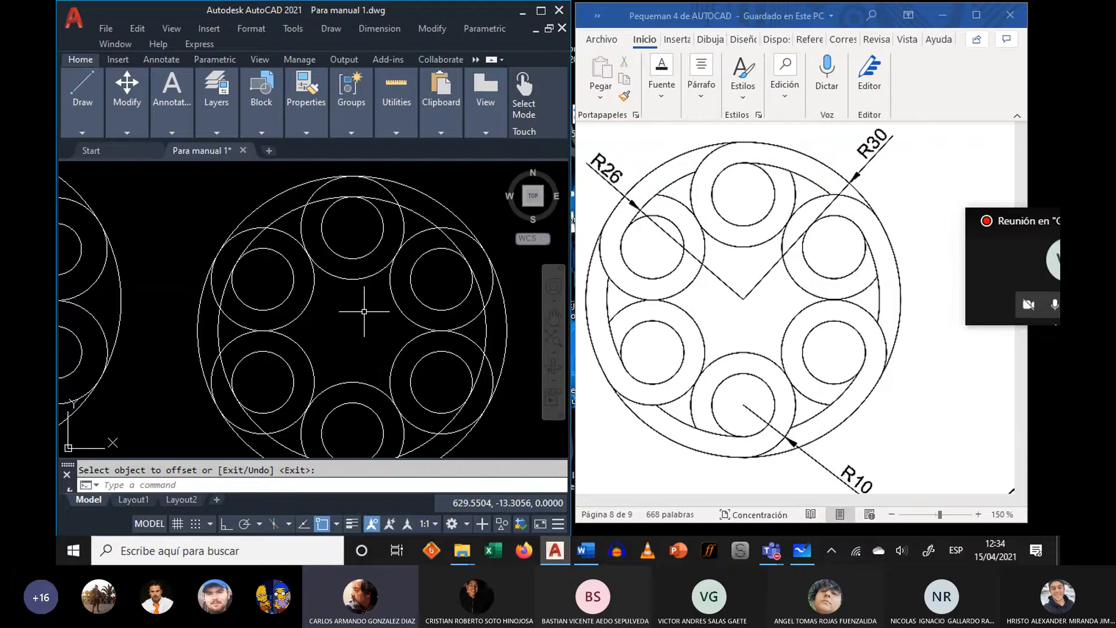
scroll(364, 312, down, 2)
middle_drag(364, 312, 342, 314)
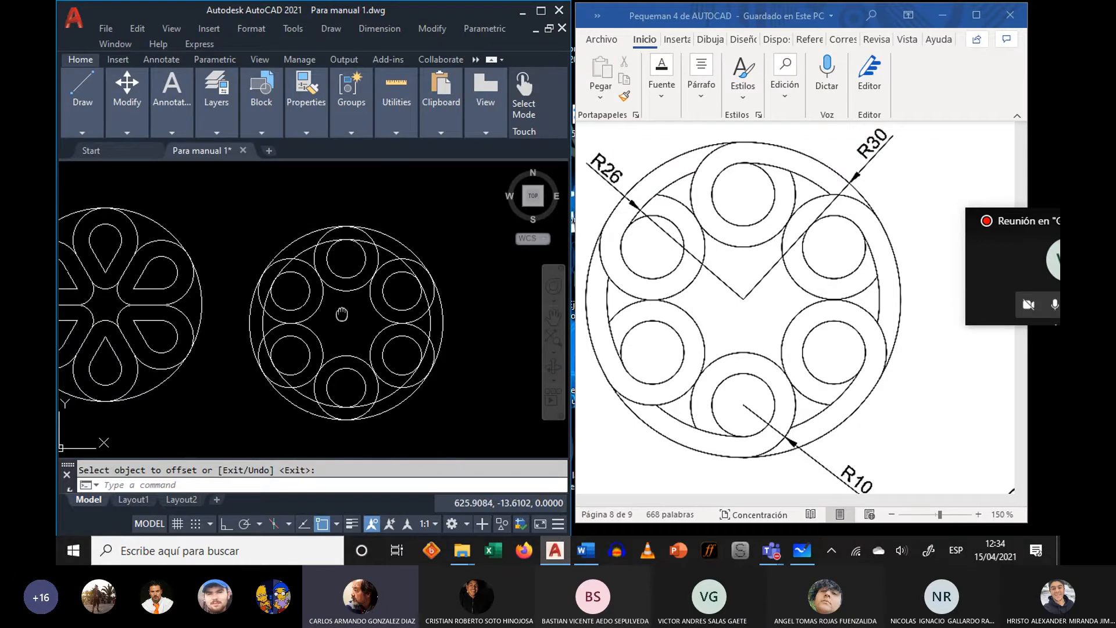
scroll(335, 296, up, 2)
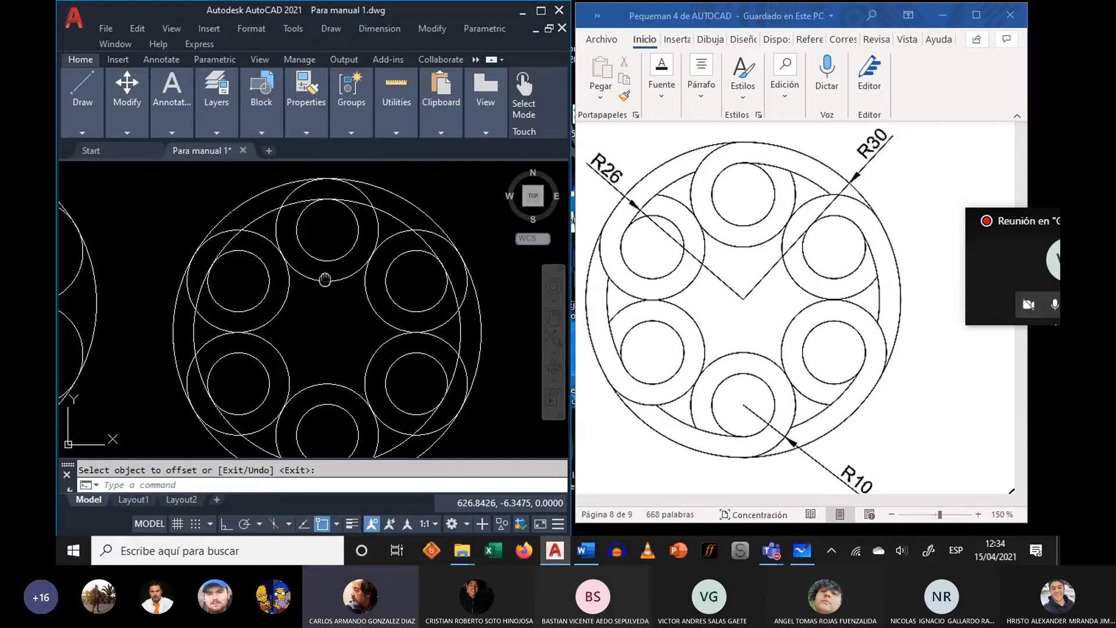
middle_drag(325, 279, 324, 266)
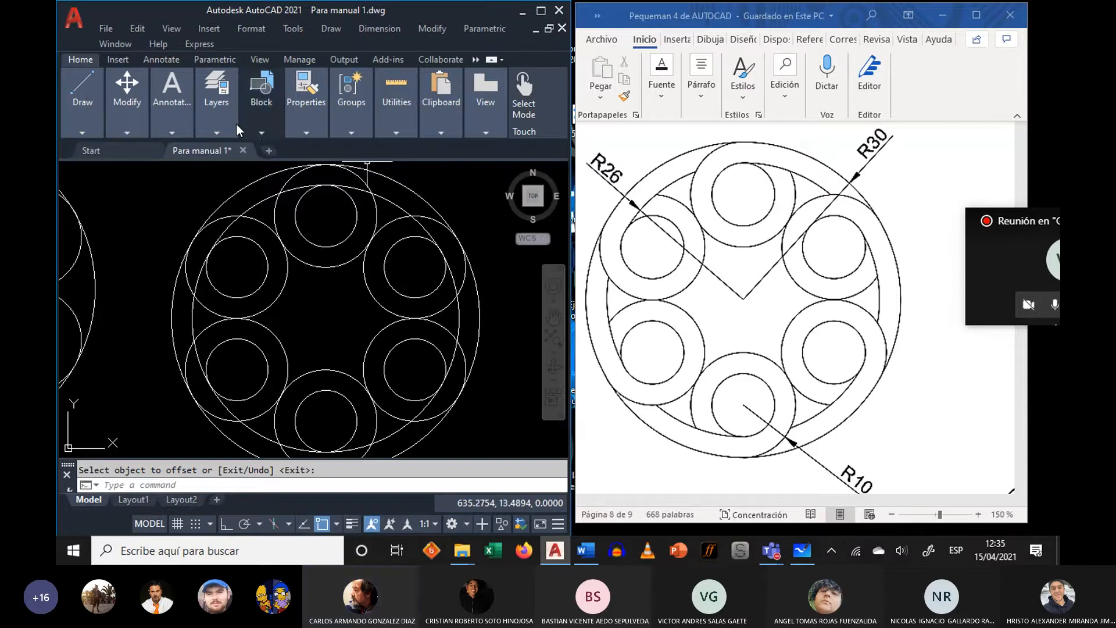
text(tr)
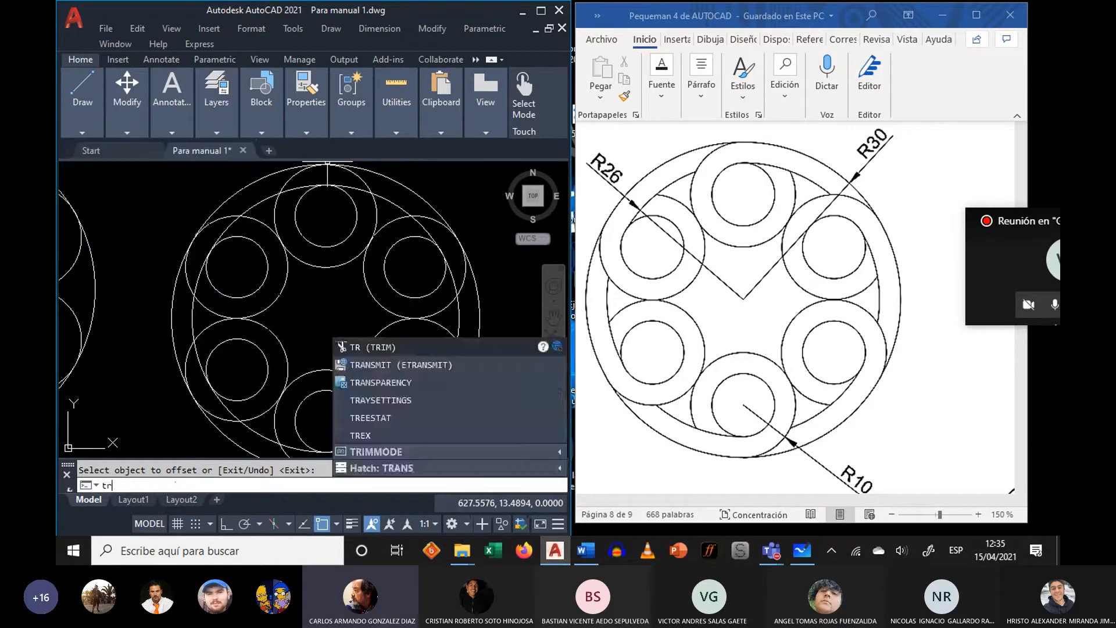
key(Return)
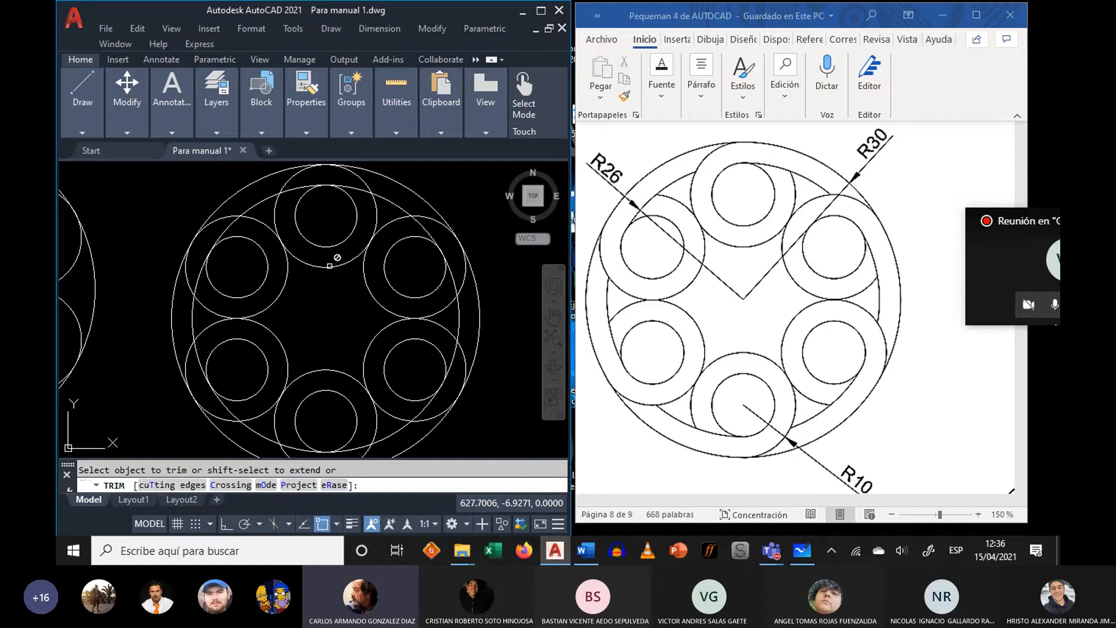
key(Escape)
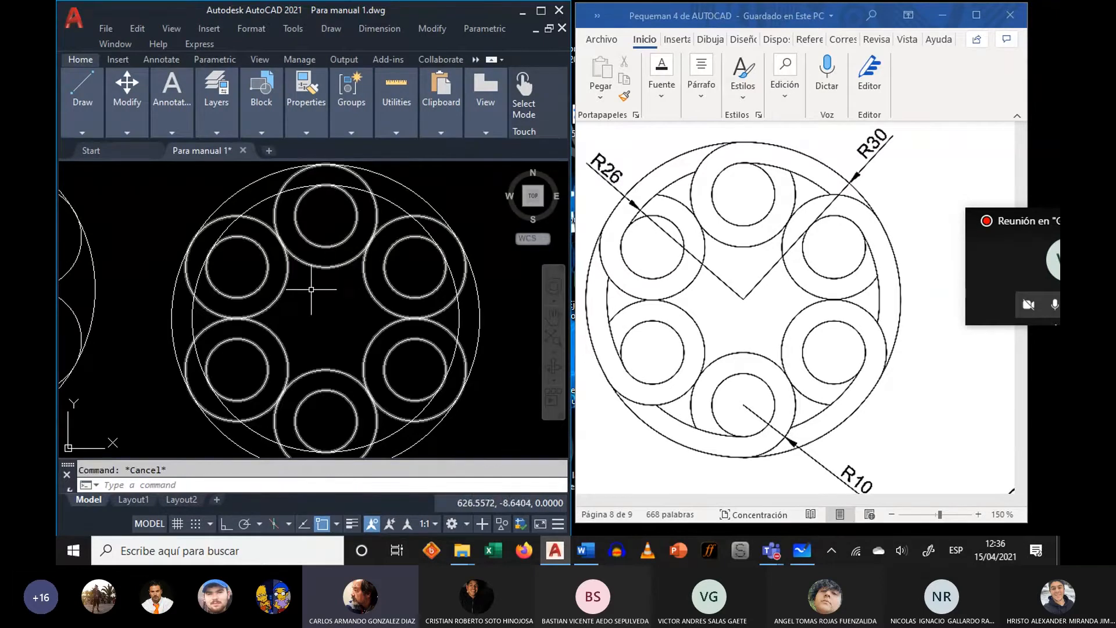
- Explode the polar array of small concentric circles into separate circles
click(127, 132)
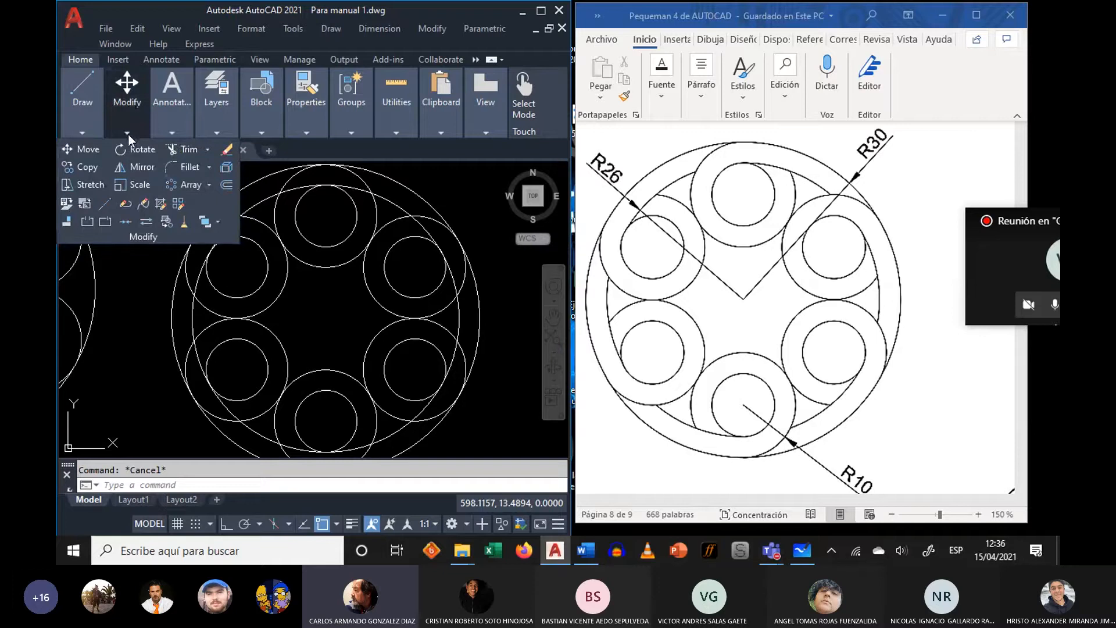
click(228, 168)
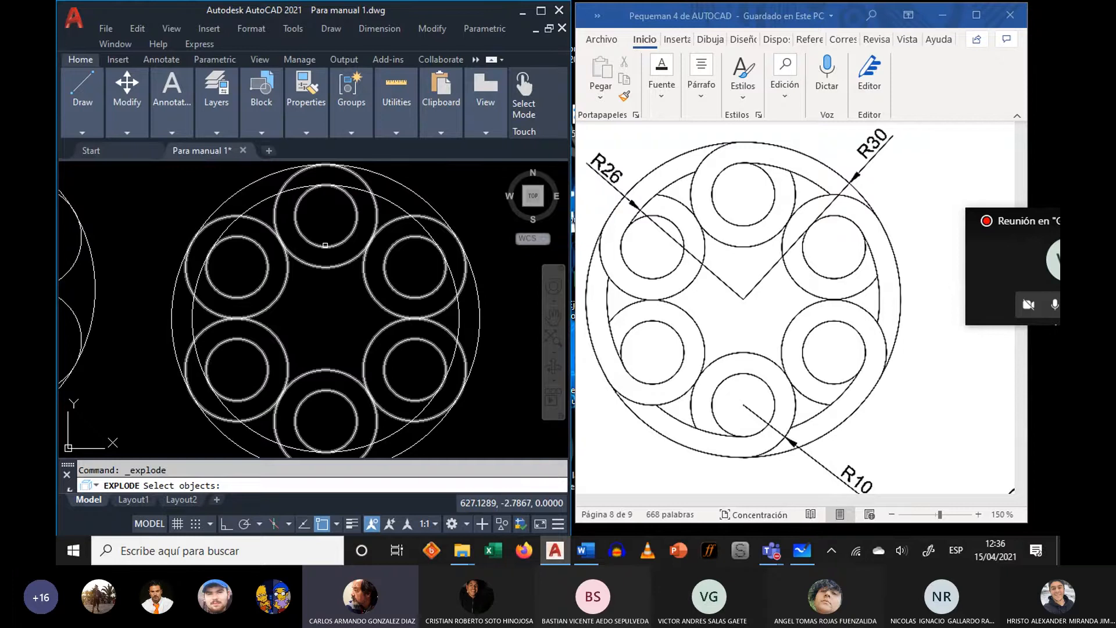
click(325, 245)
key(Return)
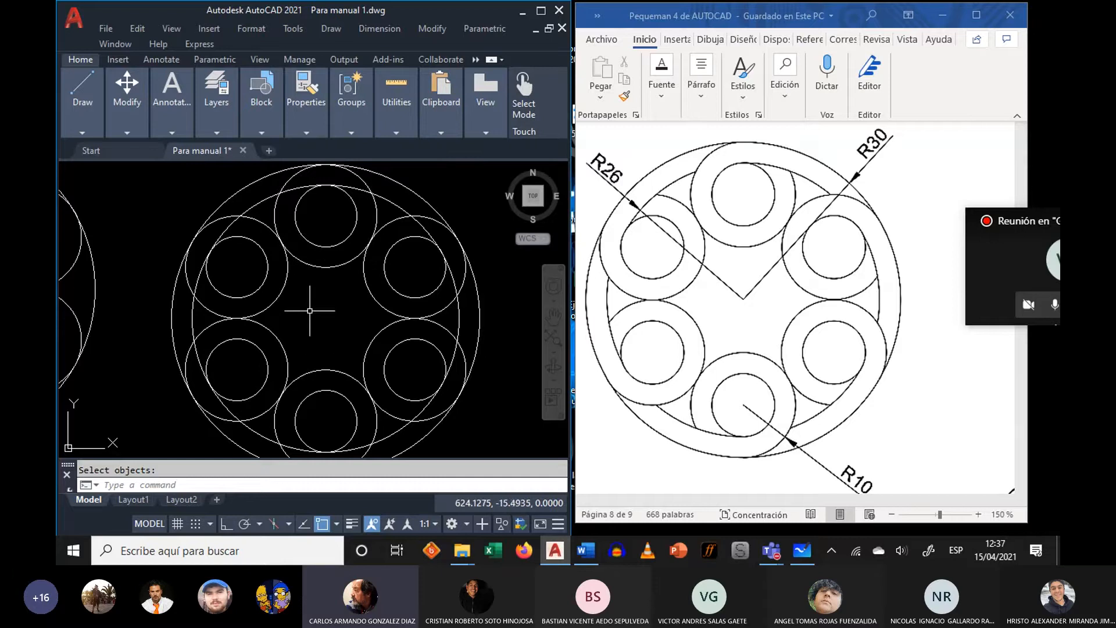
- Trim the overlapping arcs of the inner R26 circle and the R10 circles along the figure's upper-left and left side
text(tr)
key(Return)
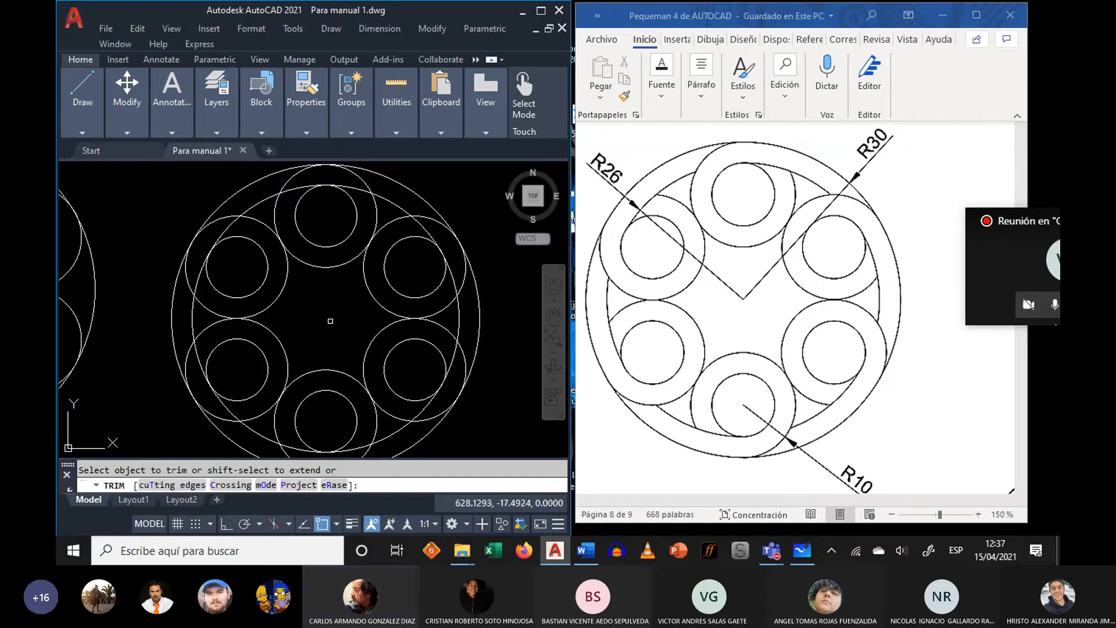
click(299, 182)
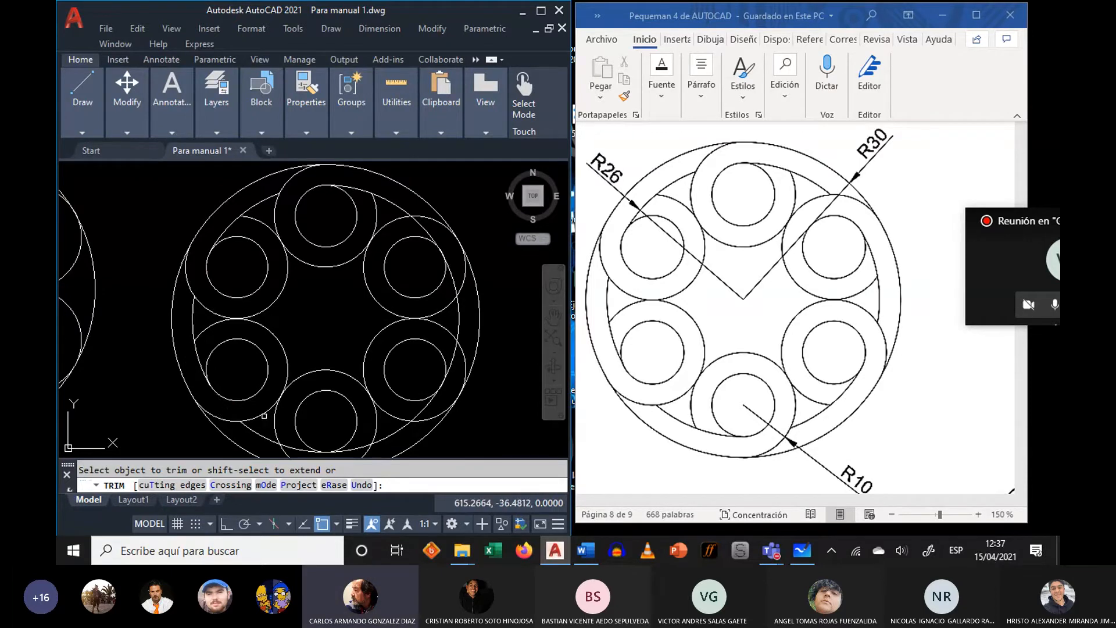
- Trim the remaining overlapping arcs of the R26 circle and the R10 circles on the figure's right side, matching the manual's drawing
middle_drag(262, 428, 246, 392)
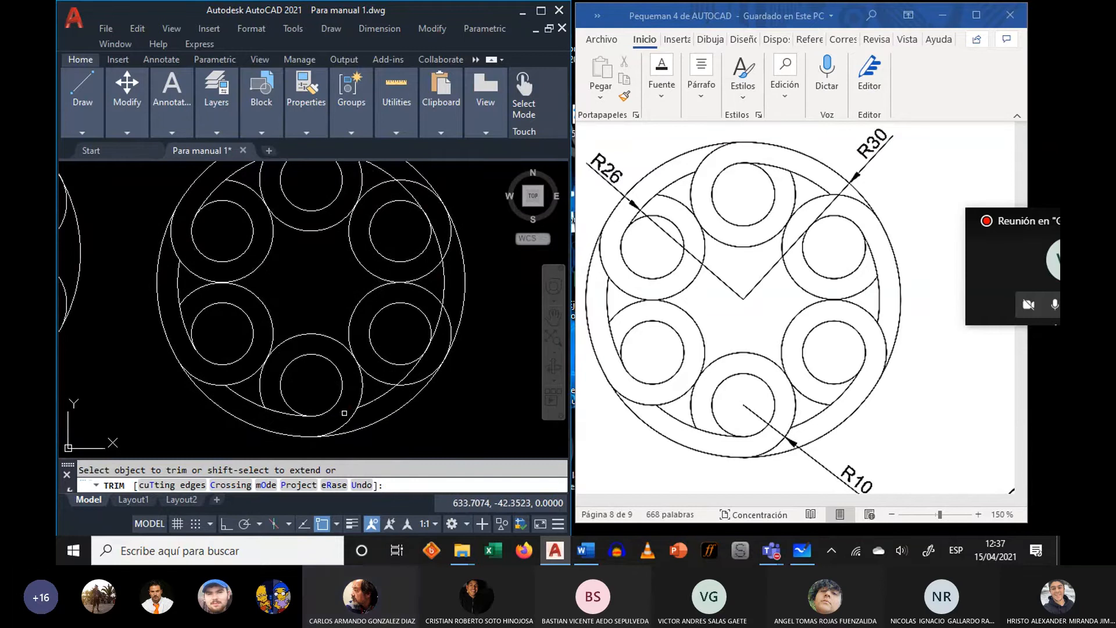
click(413, 385)
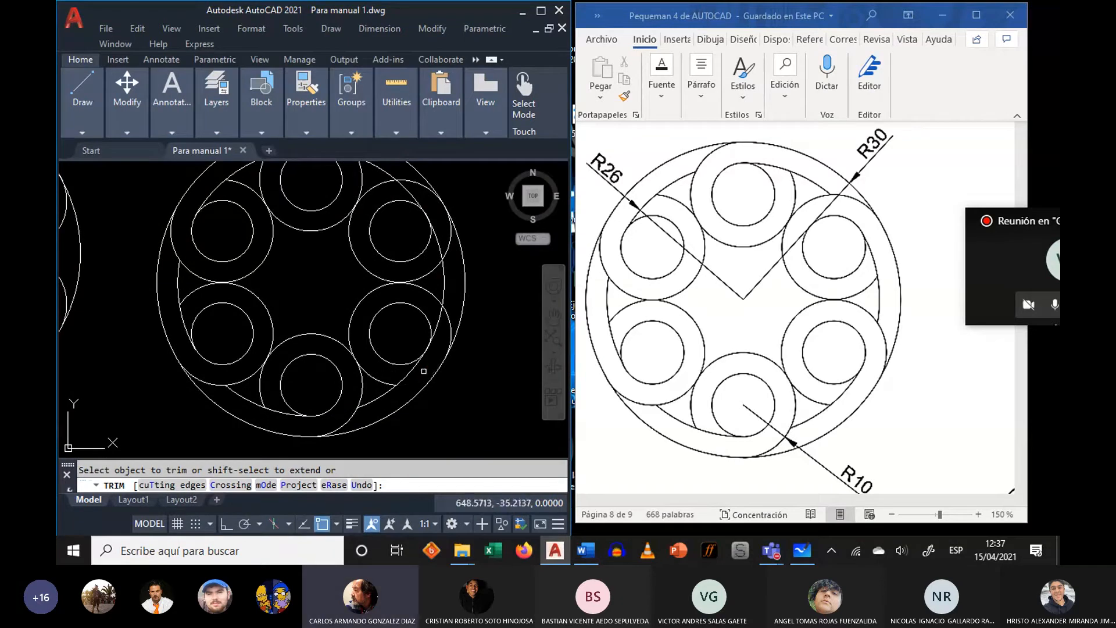
click(440, 317)
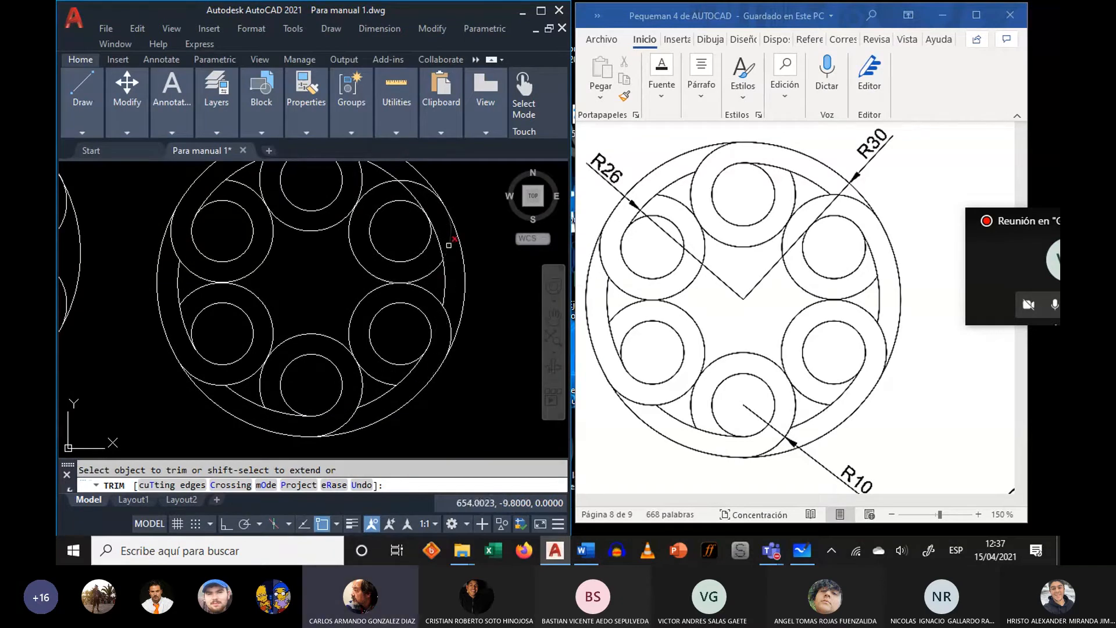
click(449, 244)
click(418, 182)
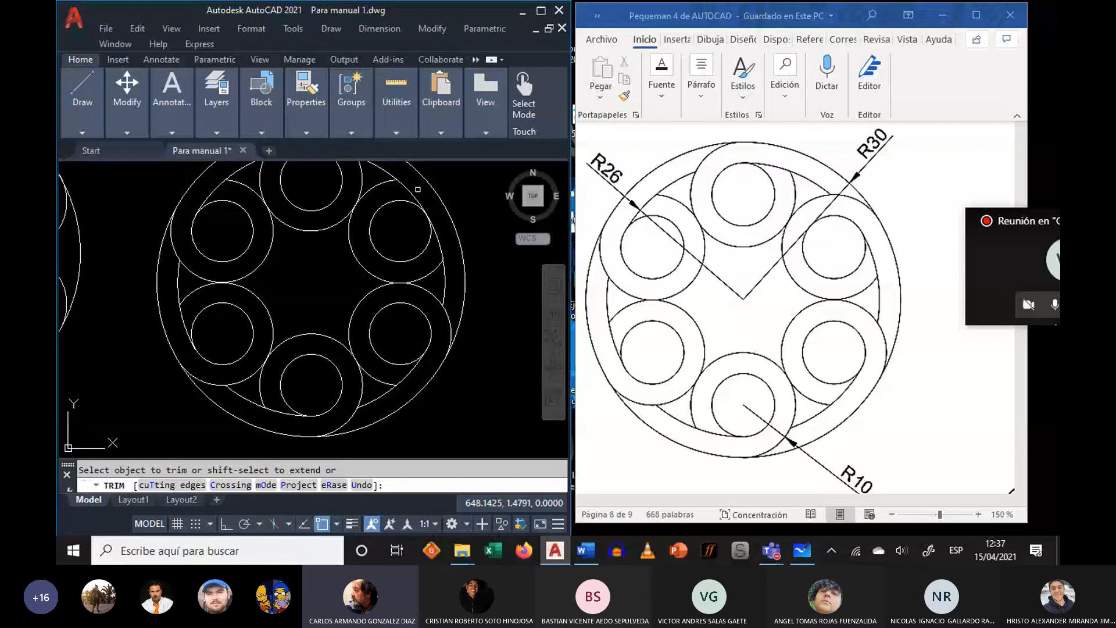
middle_drag(418, 189, 420, 238)
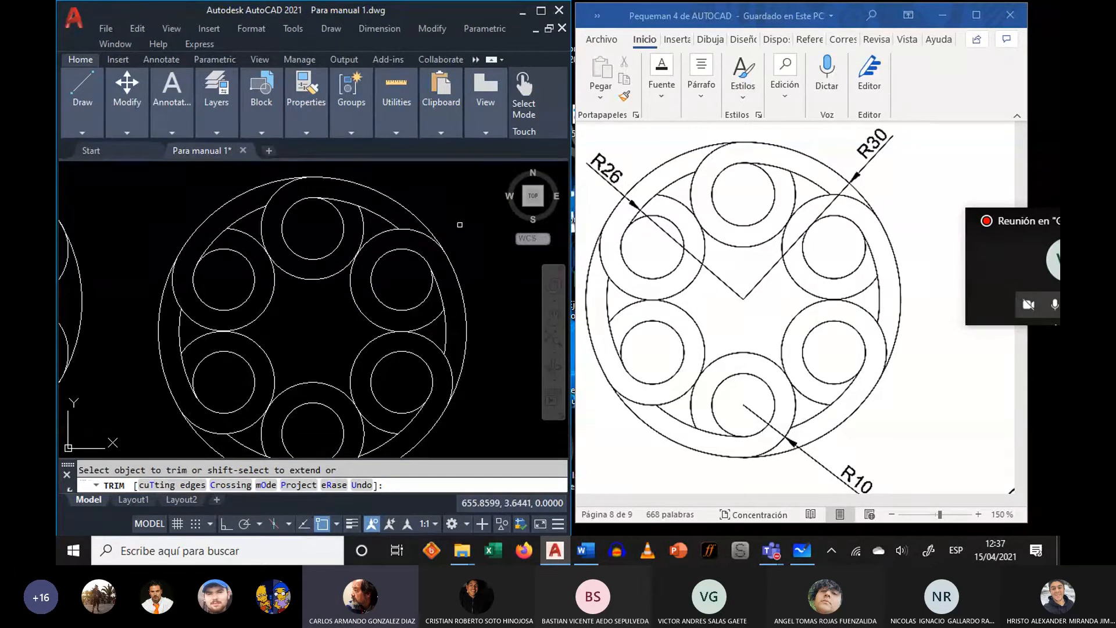
scroll(474, 232, down, 2)
middle_drag(448, 228, 421, 239)
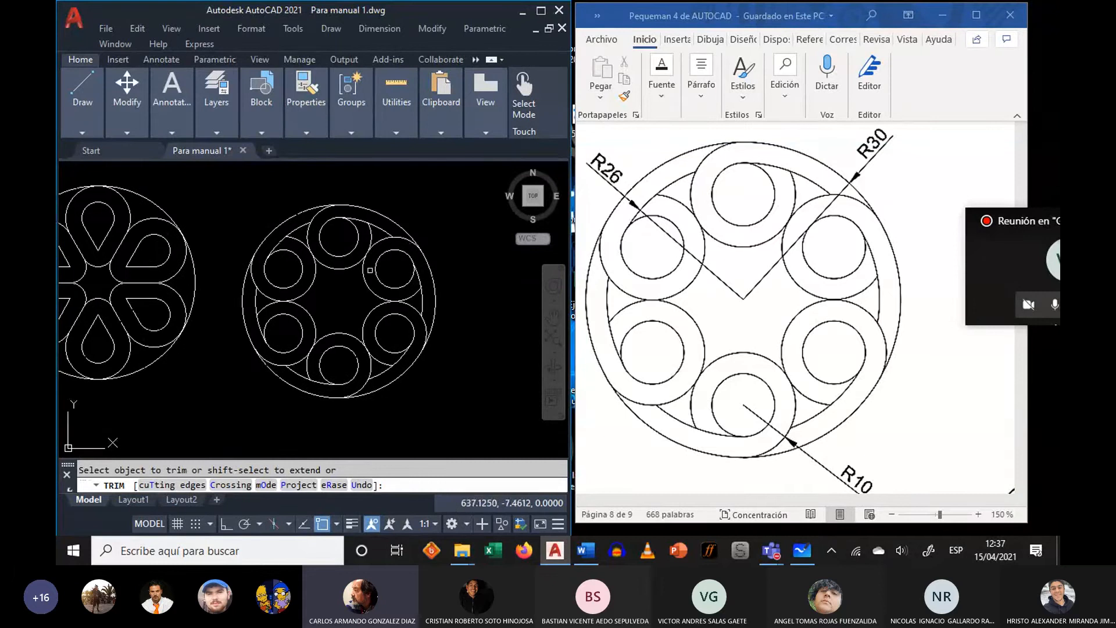
right_click(347, 299)
click(349, 297)
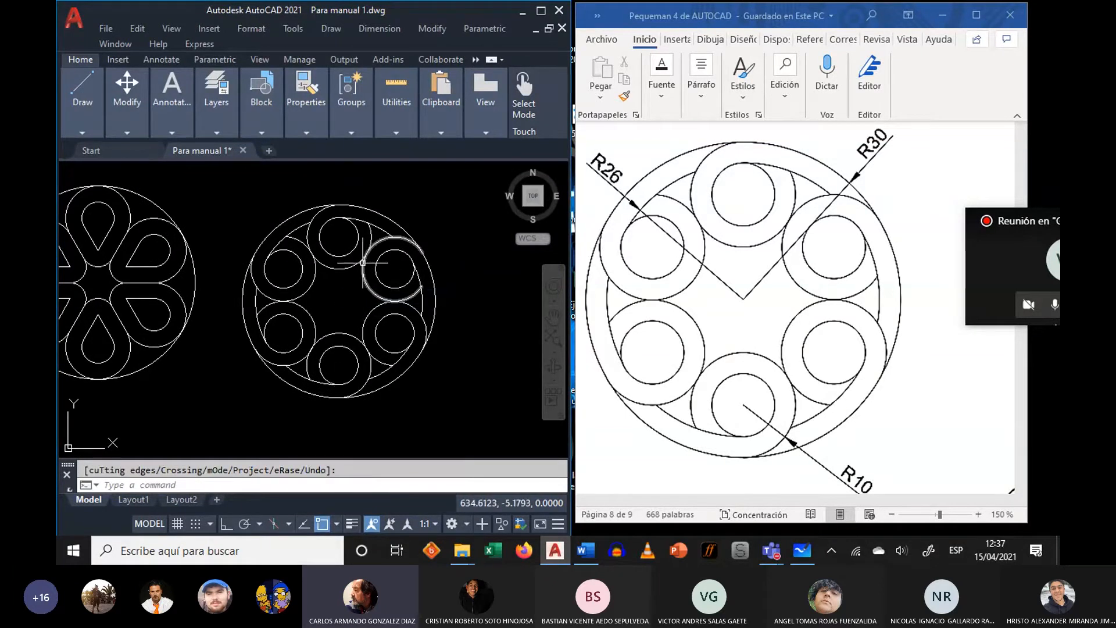
- Change the color of the entire six-circle figure to Green
scroll(360, 283, up, 2)
scroll(358, 265, down, 2)
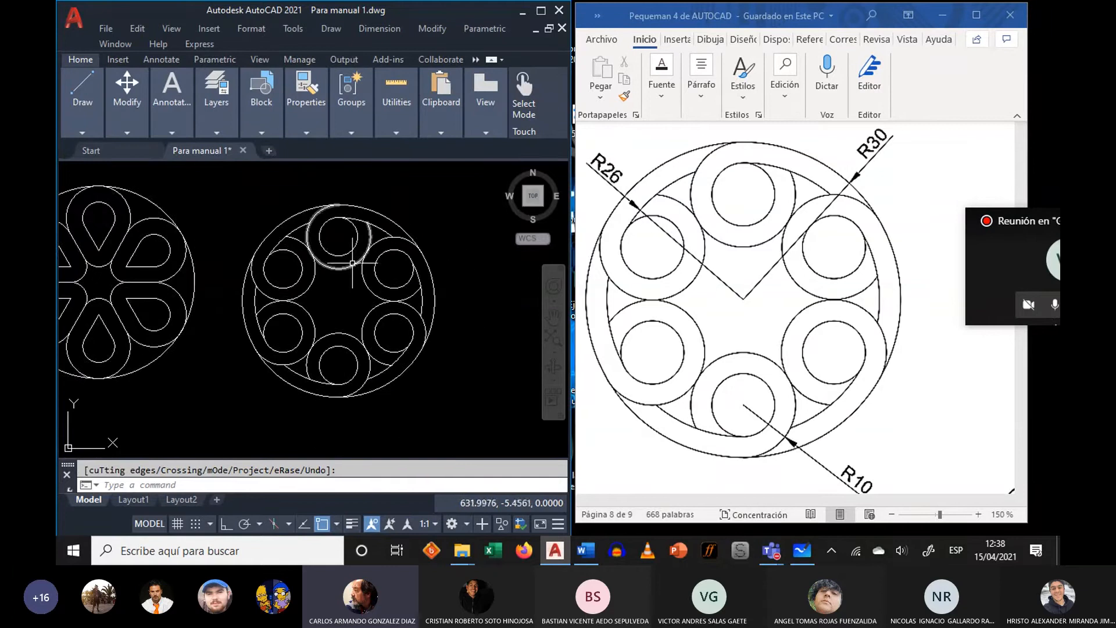
middle_drag(352, 265, 305, 253)
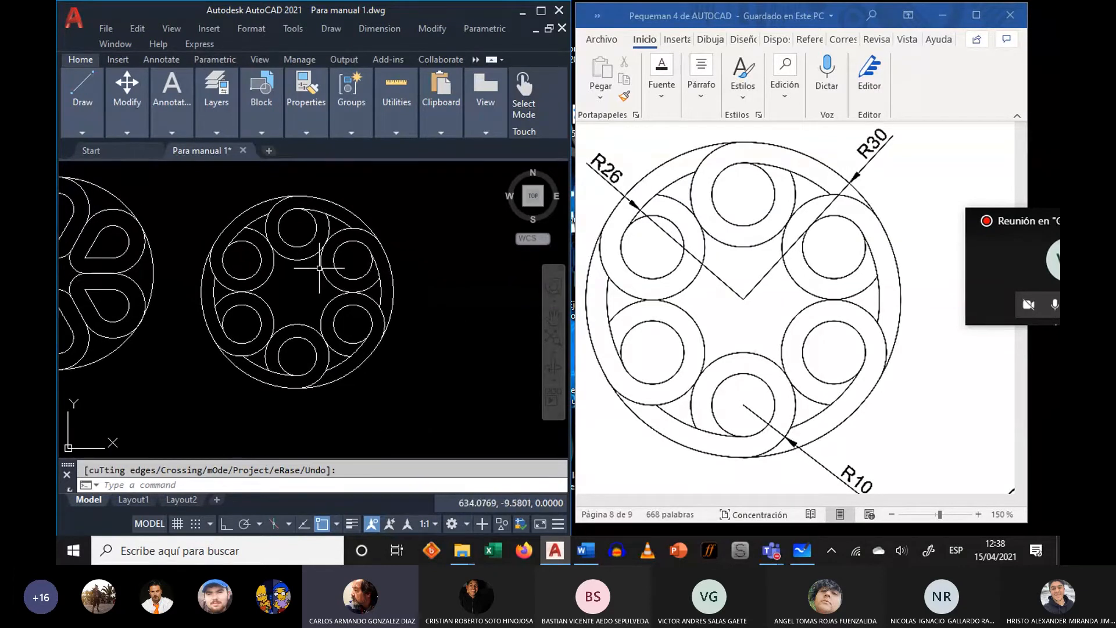
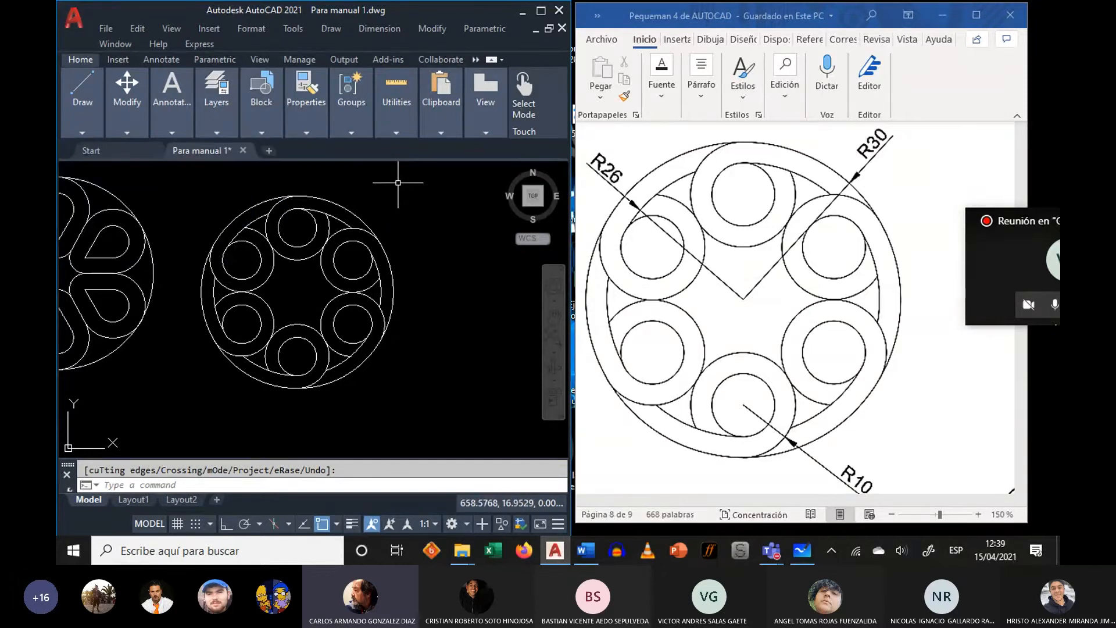
click(404, 175)
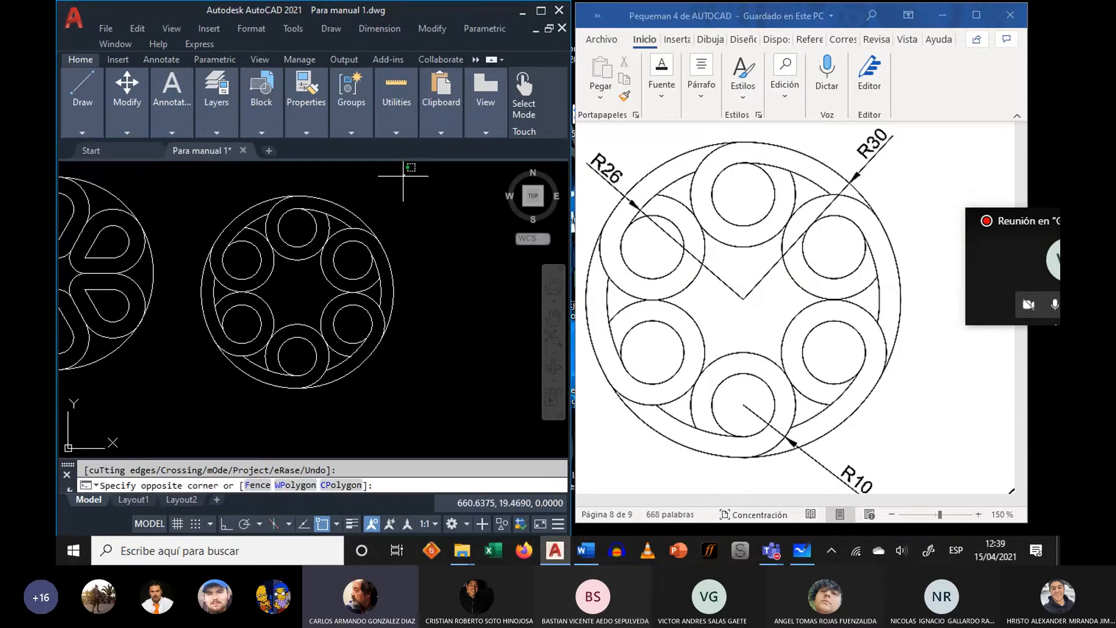
click(193, 398)
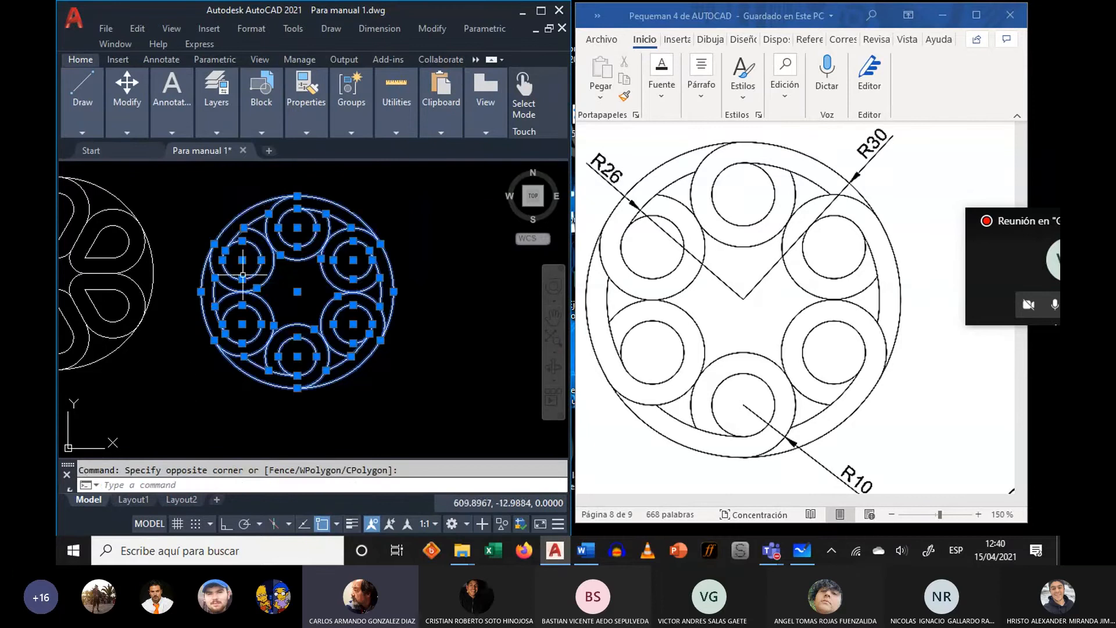
click(303, 134)
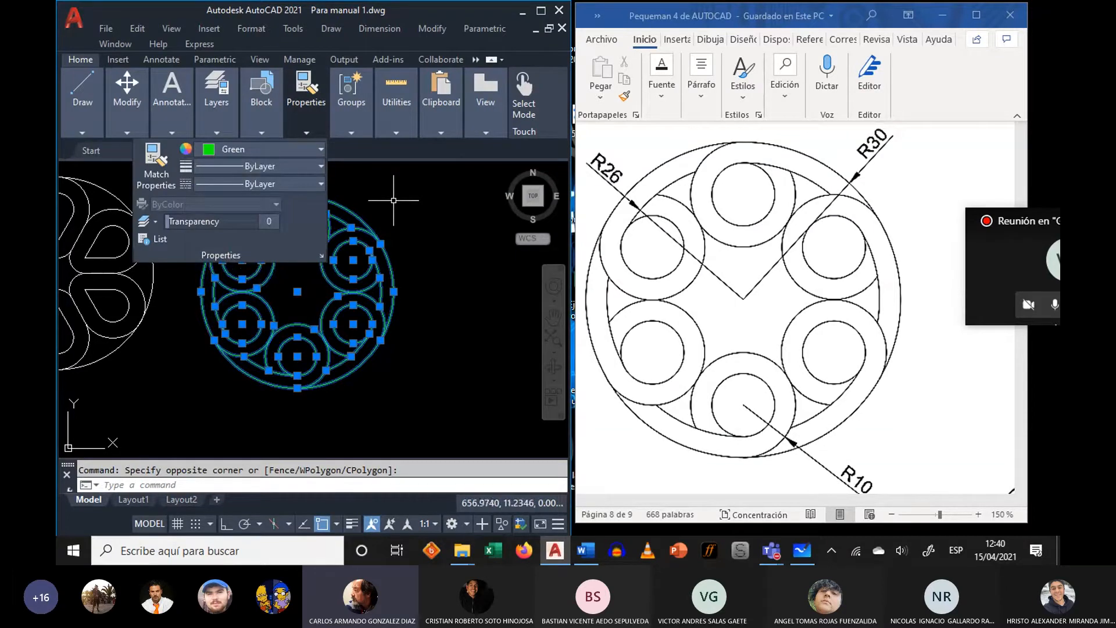
key(Escape)
- Add a radius dimension to the outermost circle, with its text outside the figure at the upper right
click(172, 133)
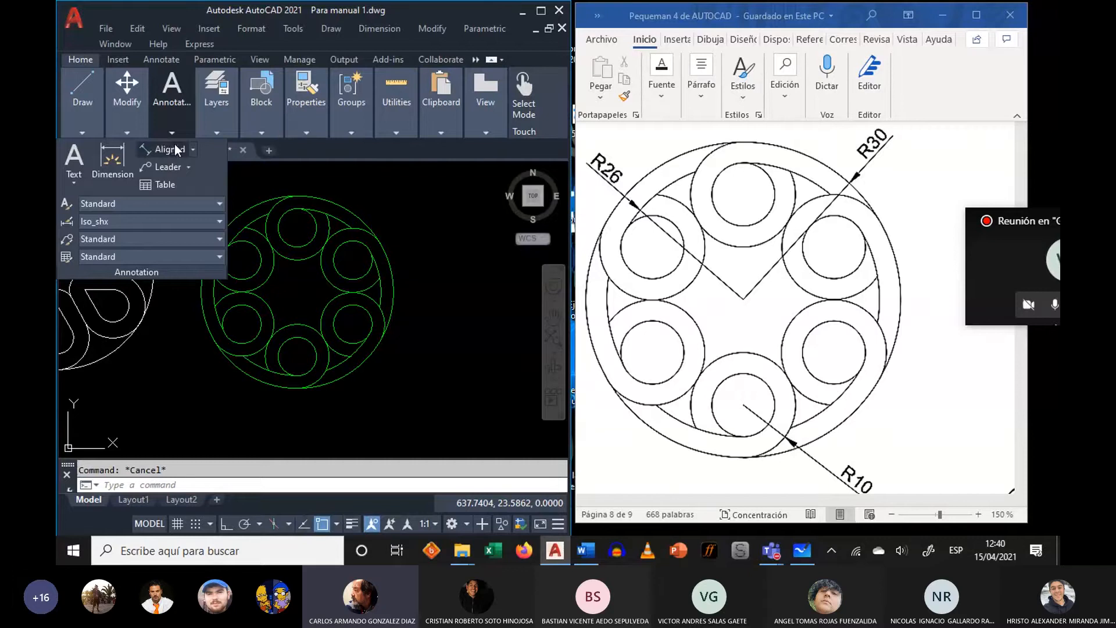
click(192, 150)
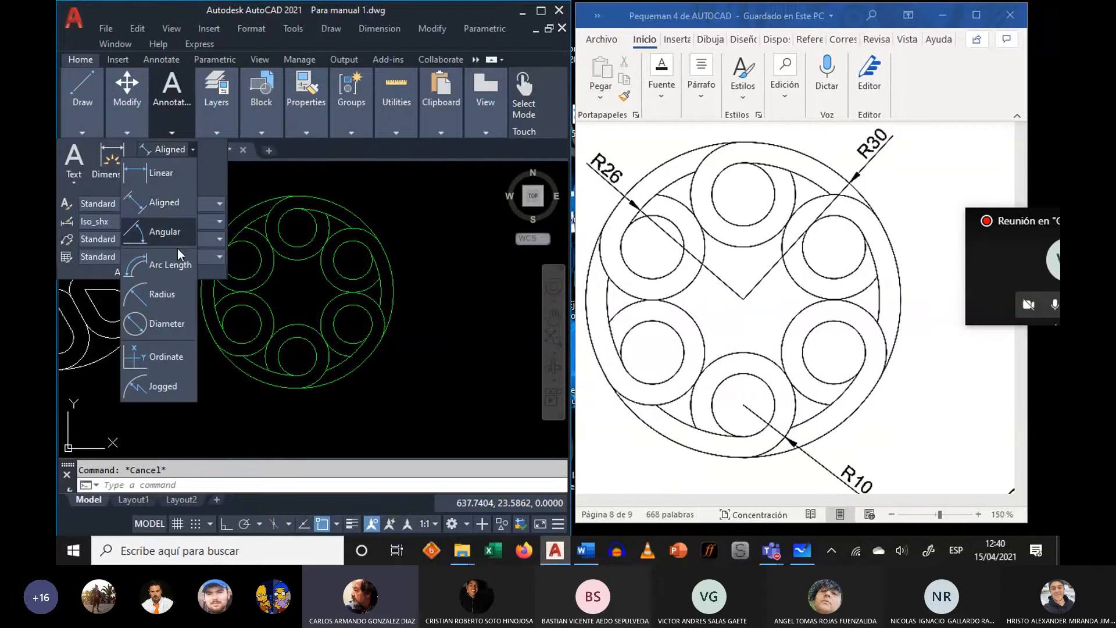
click(162, 295)
click(364, 219)
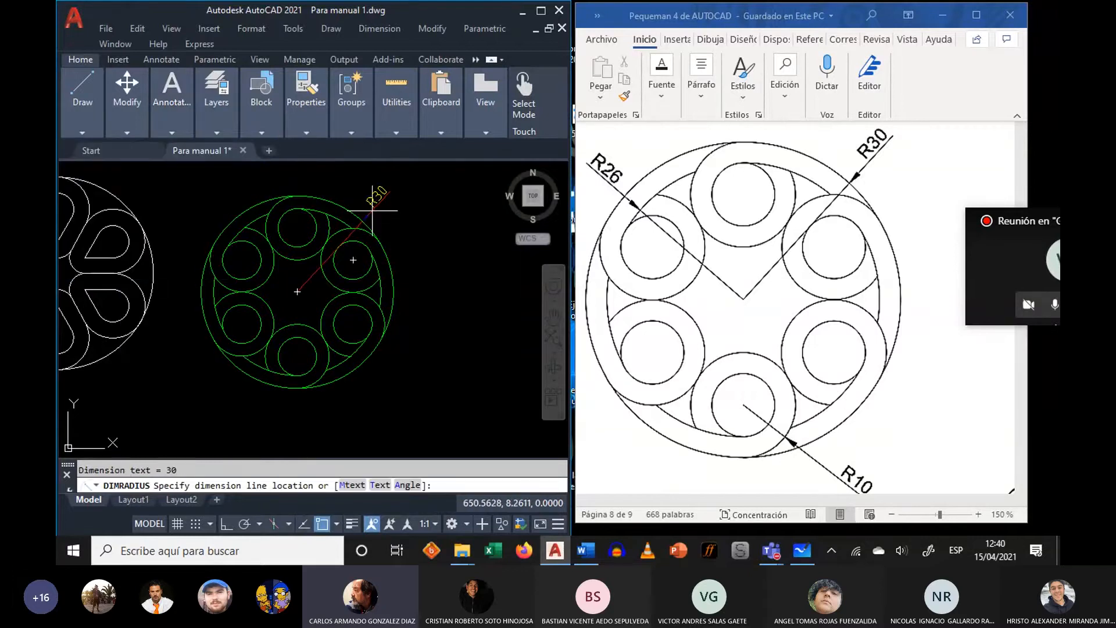
- Add a radius dimension to the trimmed inner circle concentric with the outermost one, with its text outside at the upper left
click(212, 129)
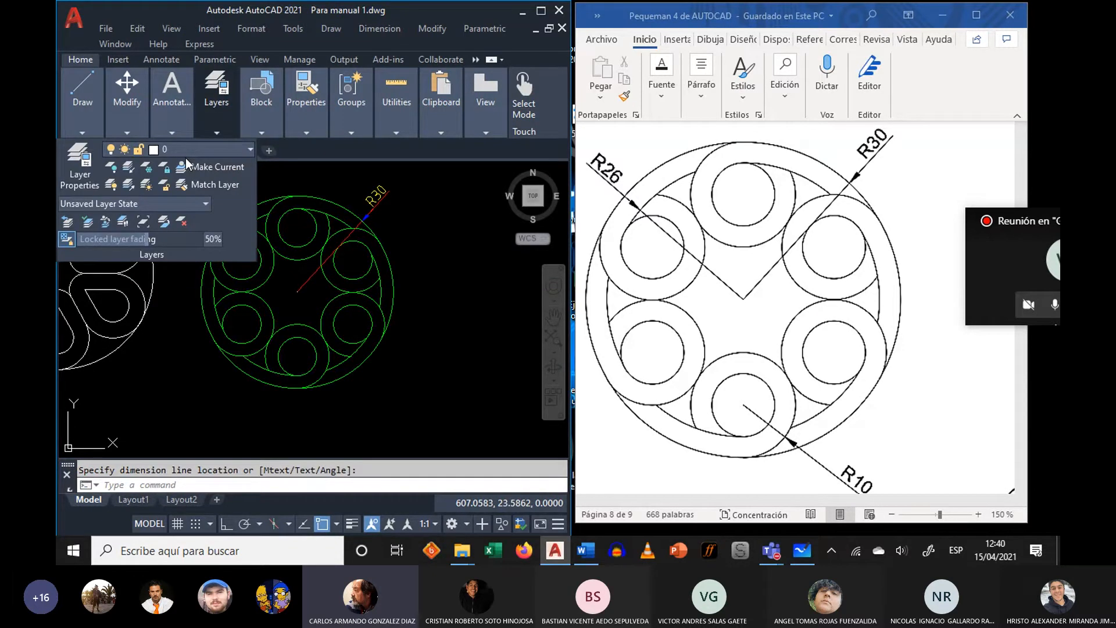
key(Return)
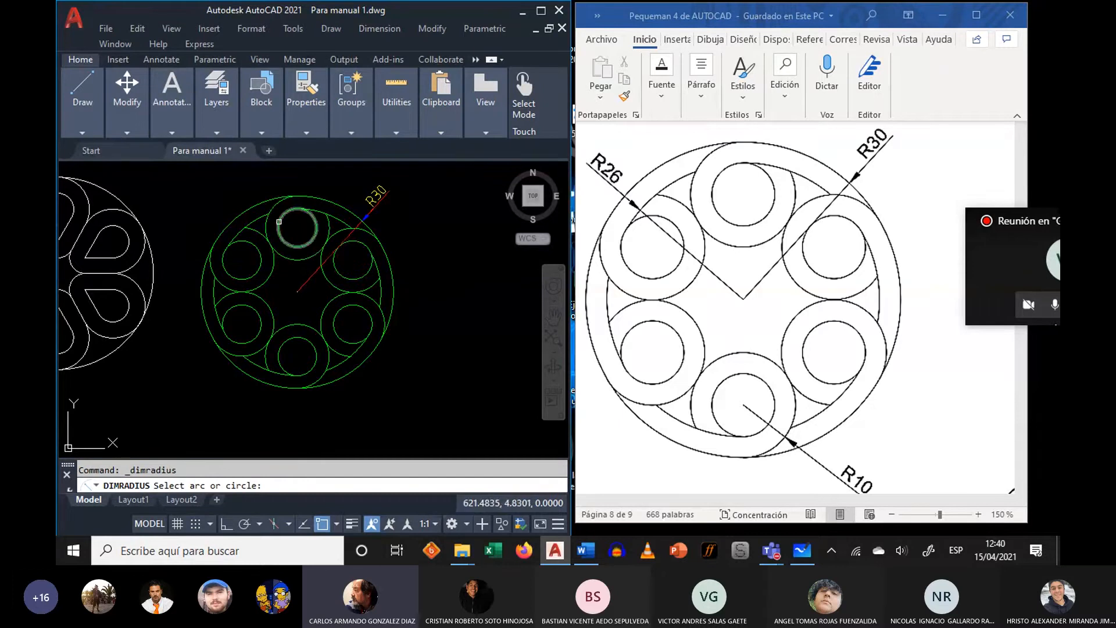
click(253, 223)
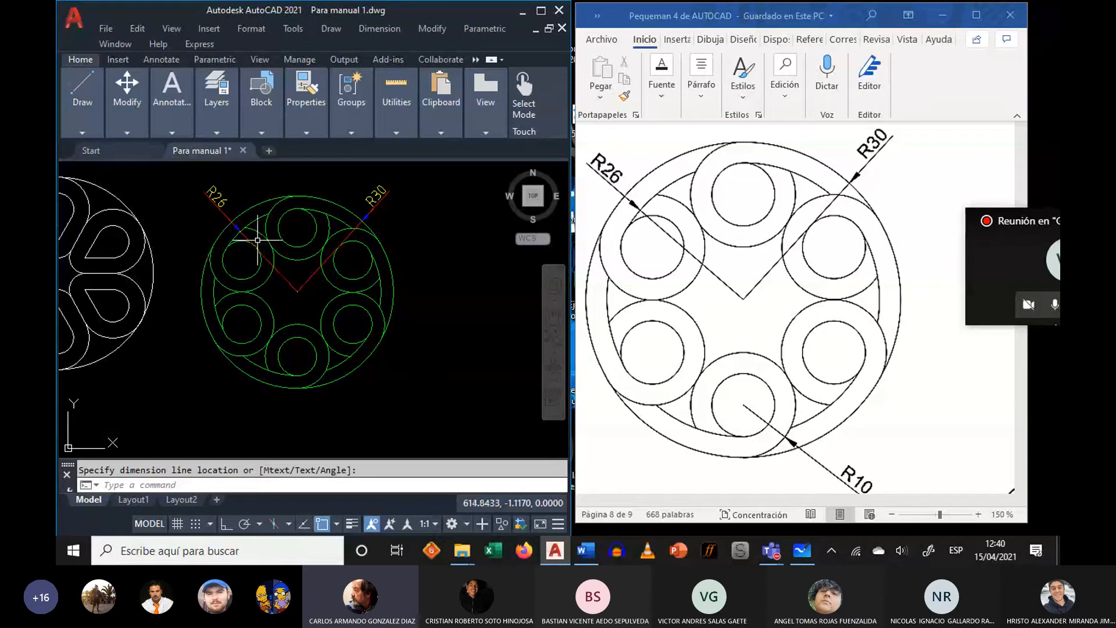
- Add a radius dimension to the small inner circle at the figure's lower right, with its text outside the figure
mouse_move(200, 105)
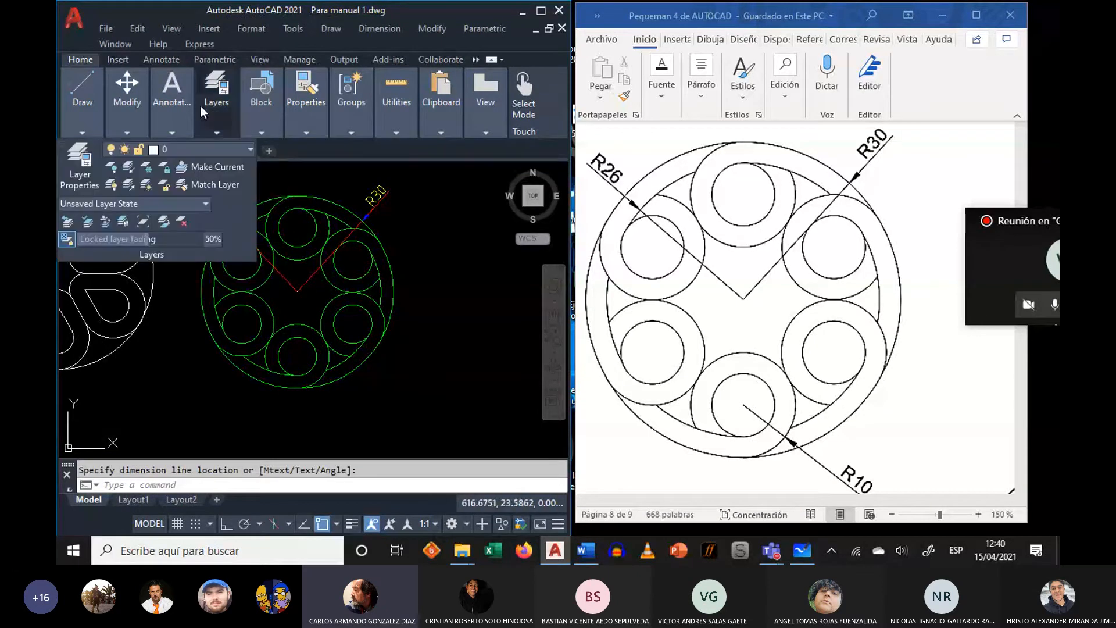
click(162, 150)
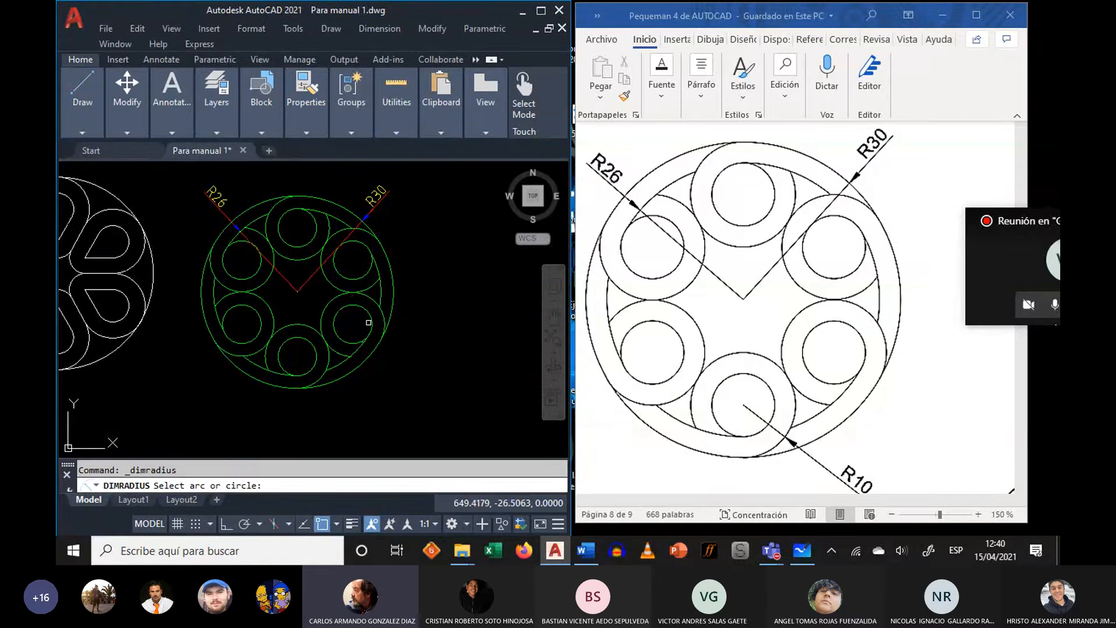
click(371, 323)
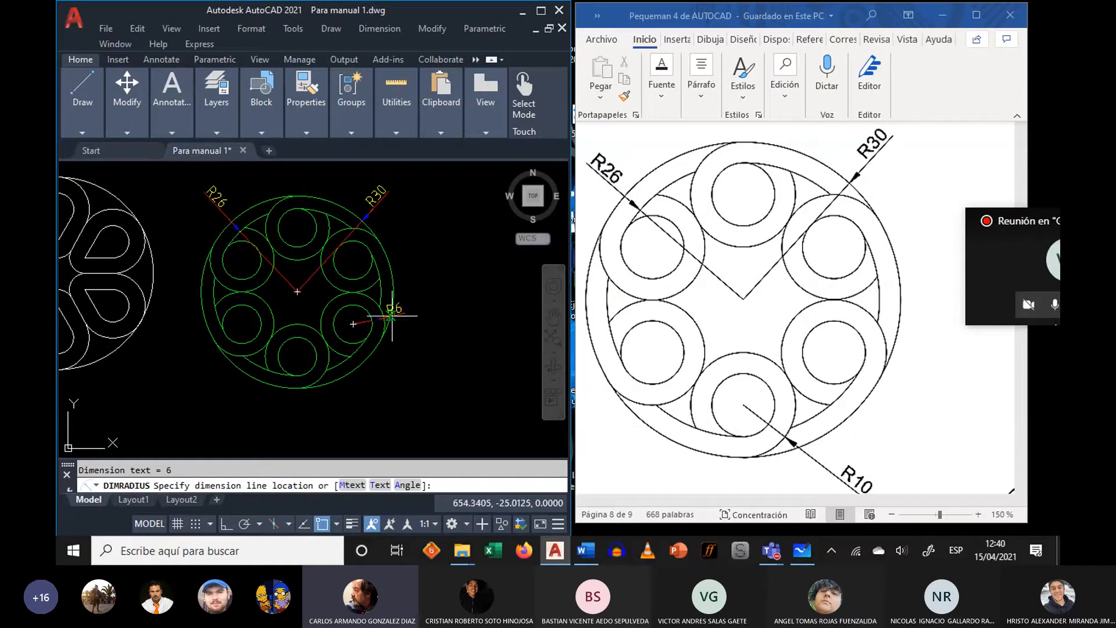
click(419, 302)
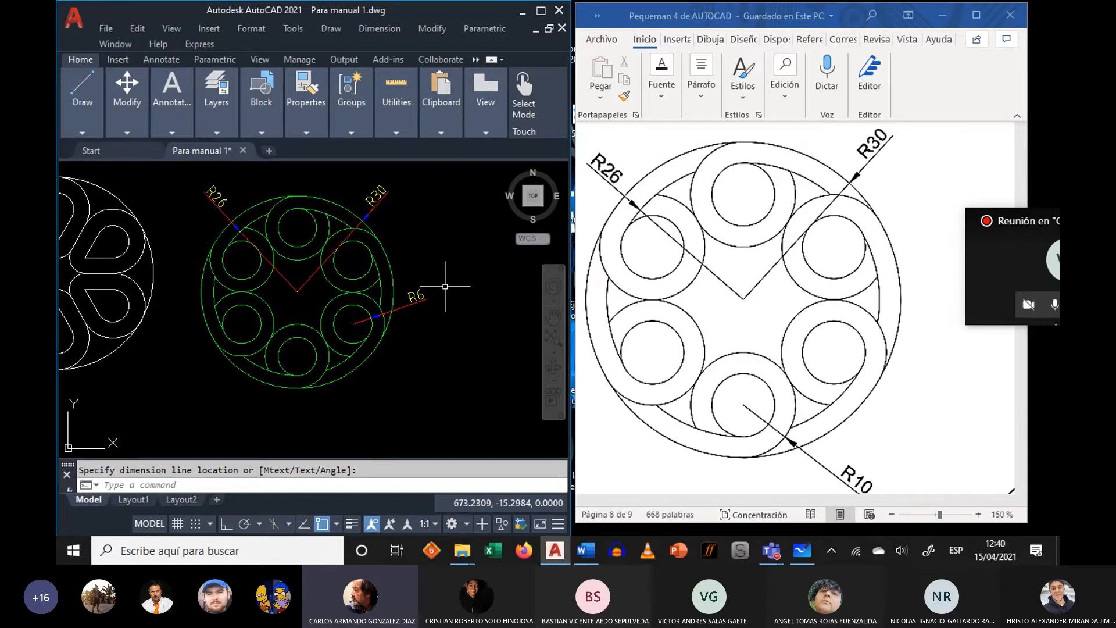
scroll(445, 286, down, 3)
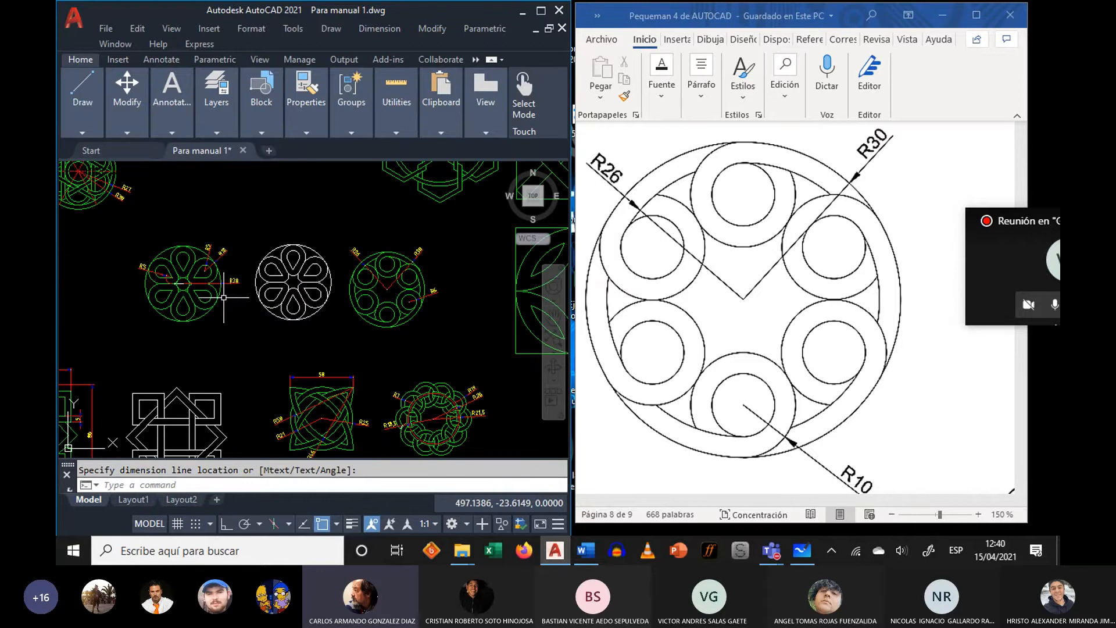
- Erase the white interlaced-pentagon figure together with its 20 dimension, beside the finished green version
middle_drag(427, 168, 349, 431)
mouse_move(358, 287)
middle_down()
mouse_move(261, 306)
mouse_move(314, 294)
mouse_move(260, 358)
mouse_move(222, 430)
middle_up()
scroll(305, 291, up, 3)
middle_drag(342, 379, 180, 405)
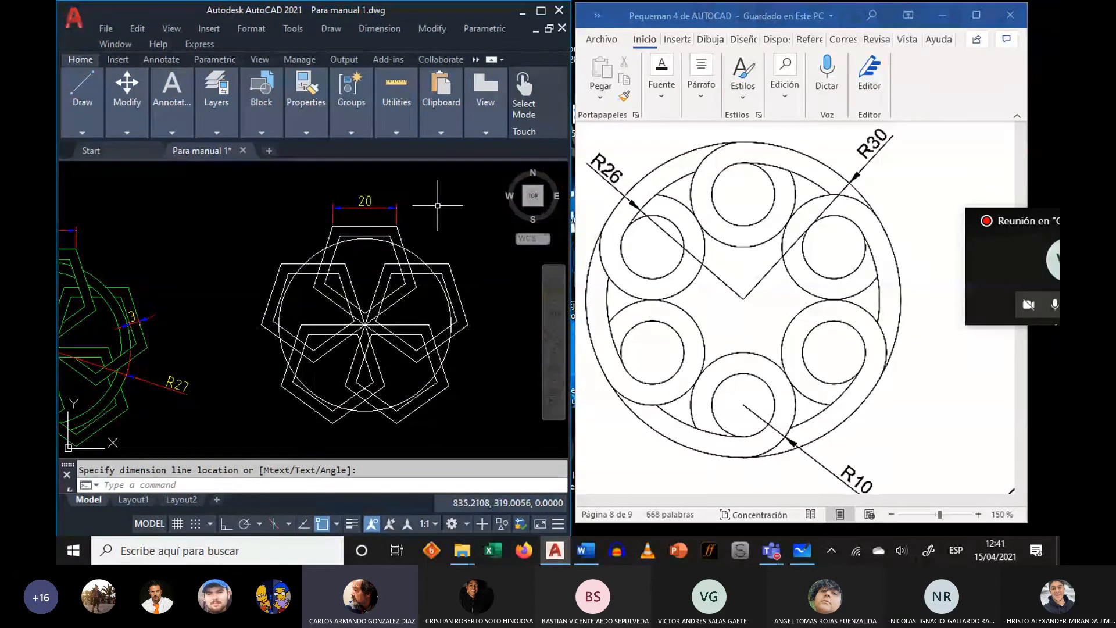
click(439, 189)
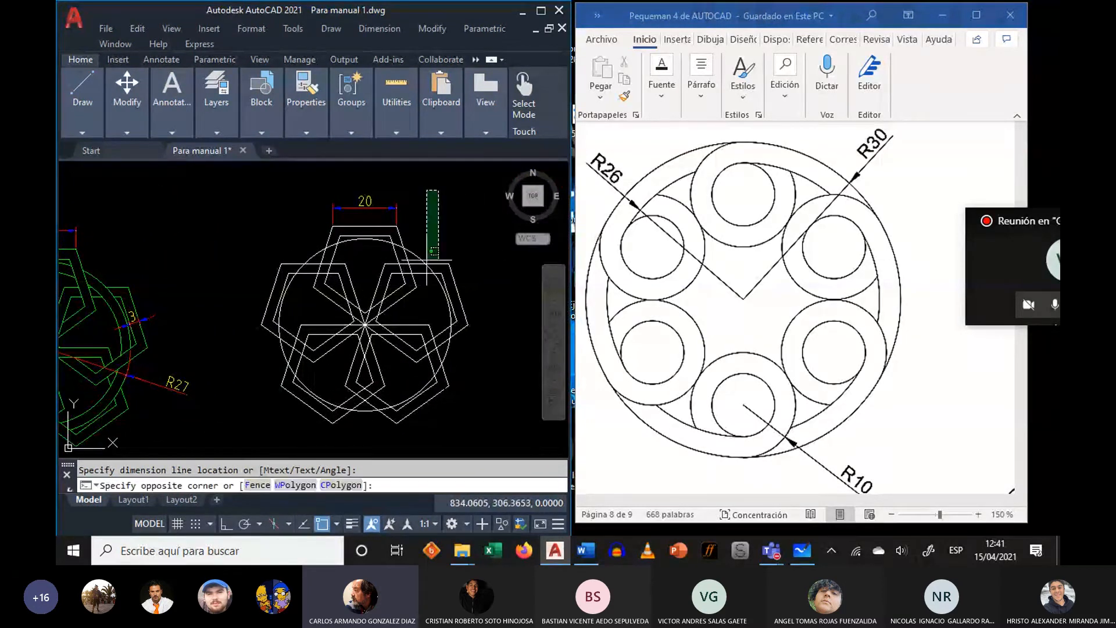
click(287, 408)
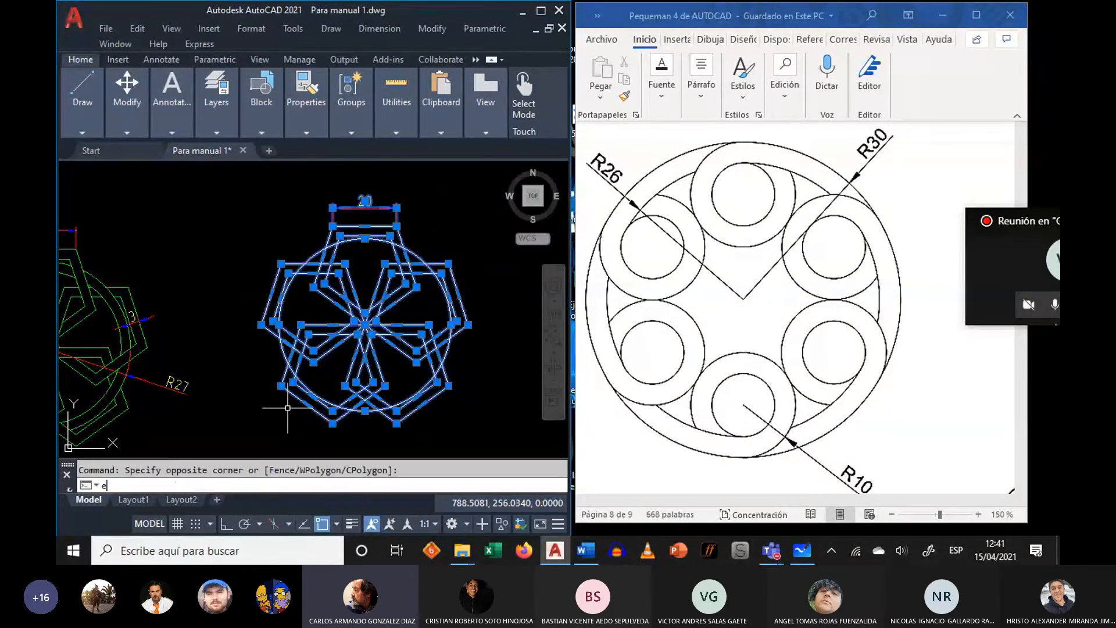
key(Delete)
- Erase the stray zigzag and the short loose line in the empty area above the figures
middle_drag(266, 353, 420, 296)
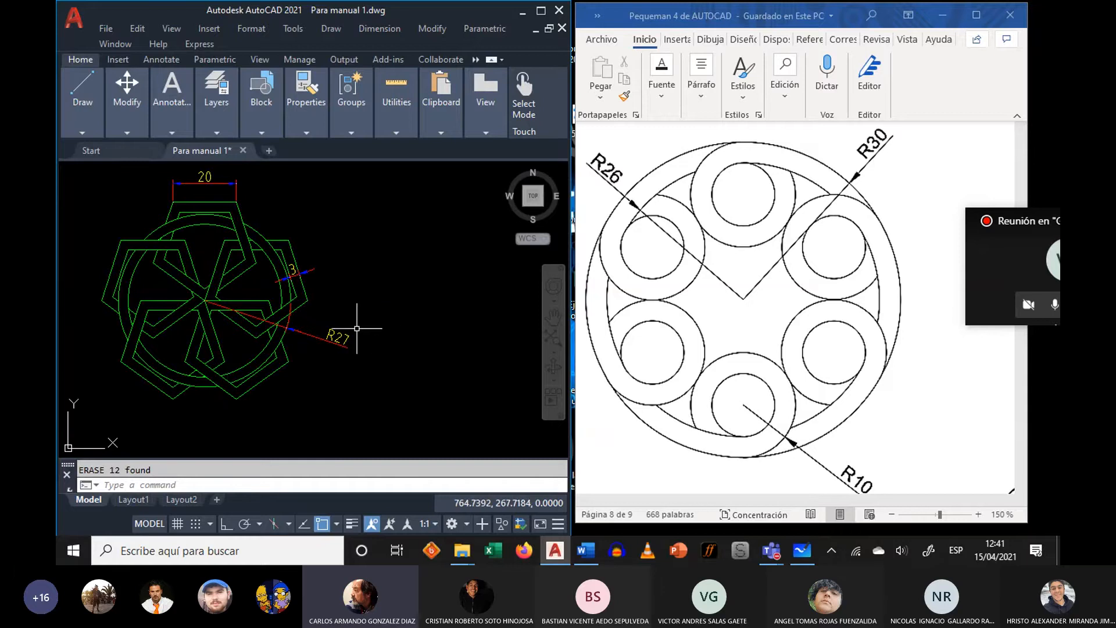
scroll(366, 328, down, 2)
scroll(225, 337, down, 2)
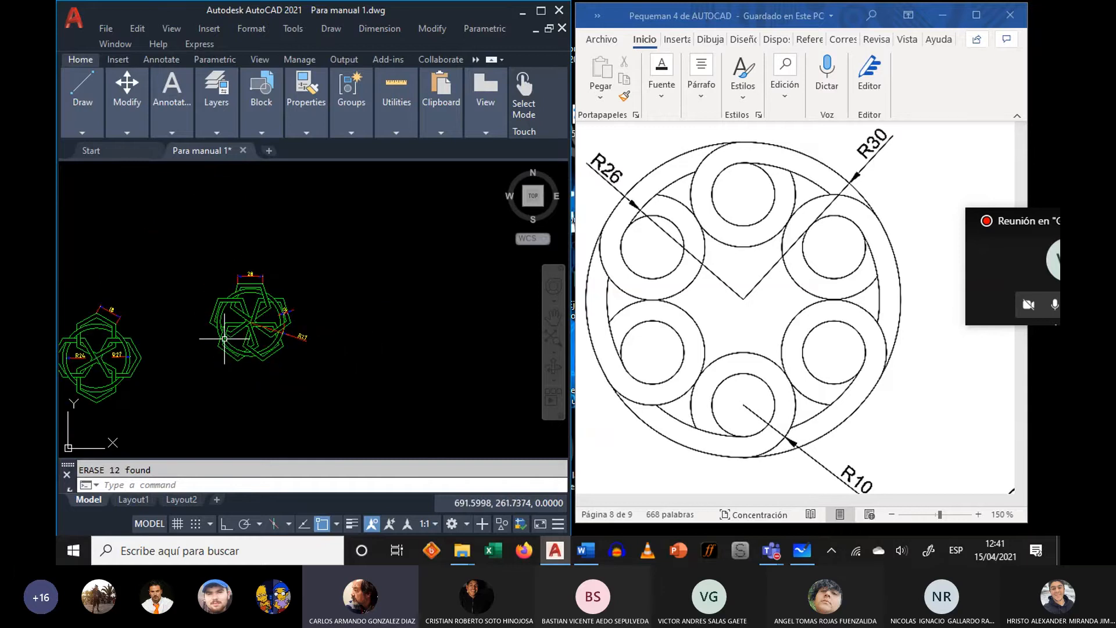
mouse_move(231, 337)
middle_down()
mouse_move(379, 282)
mouse_move(259, 313)
mouse_move(376, 239)
mouse_move(330, 273)
mouse_move(217, 278)
mouse_move(184, 241)
mouse_move(156, 286)
middle_up()
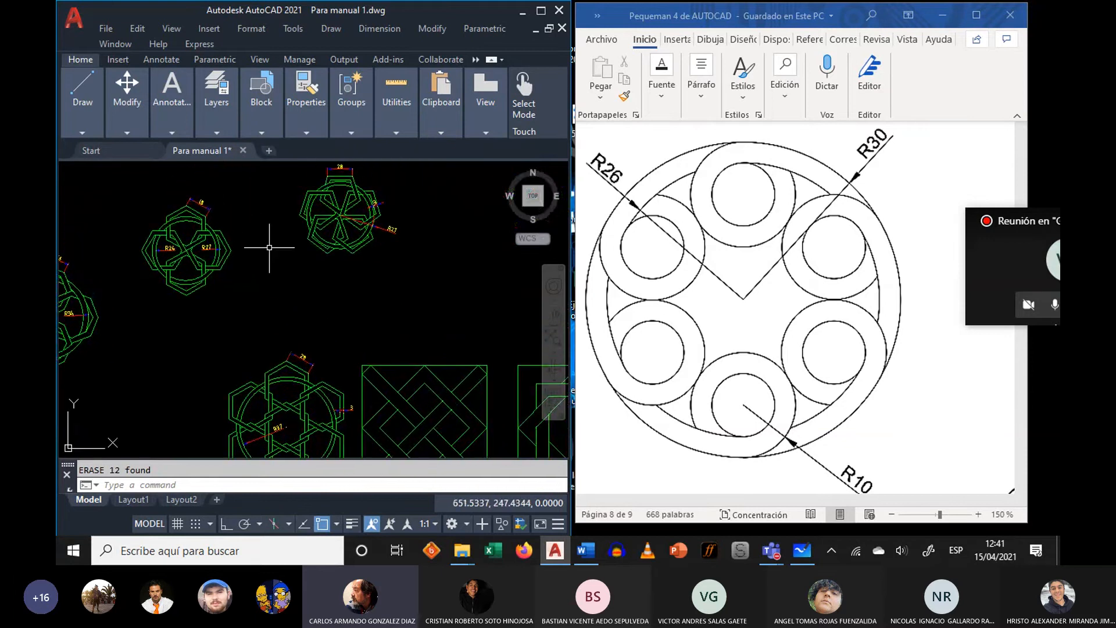
middle_drag(352, 204, 282, 290)
scroll(308, 271, up, 4)
mouse_move(369, 237)
middle_down()
mouse_move(187, 312)
mouse_move(255, 300)
mouse_move(314, 267)
mouse_move(268, 351)
middle_up()
scroll(304, 274, down, 5)
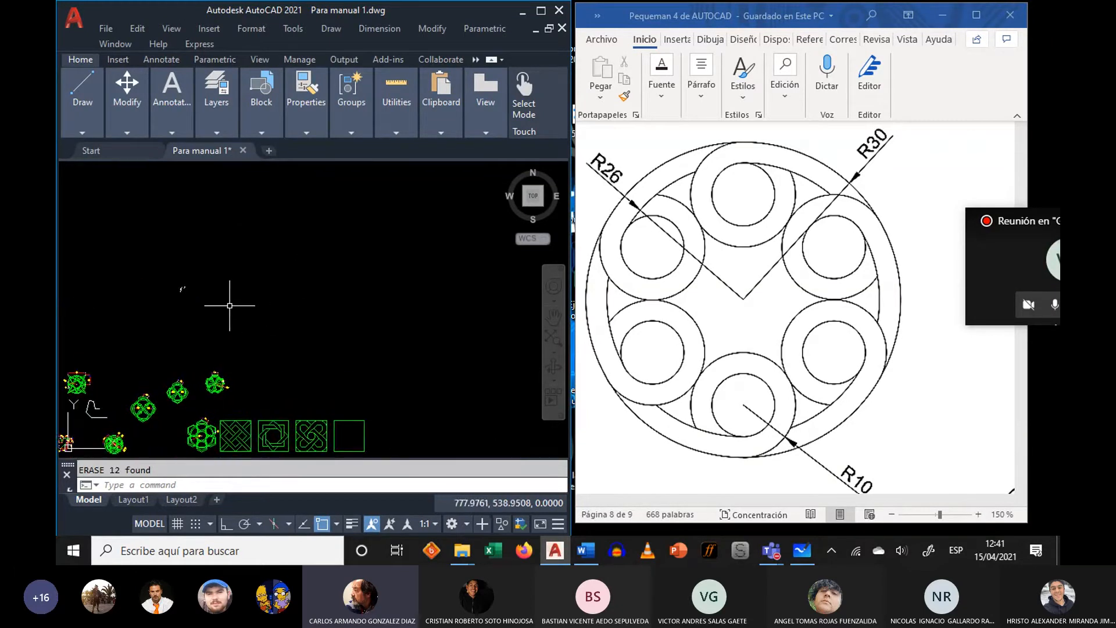
scroll(197, 302, up, 2)
scroll(197, 303, up, 5)
middle_drag(158, 263, 279, 328)
scroll(263, 308, up, 4)
middle_drag(355, 213, 361, 242)
click(325, 187)
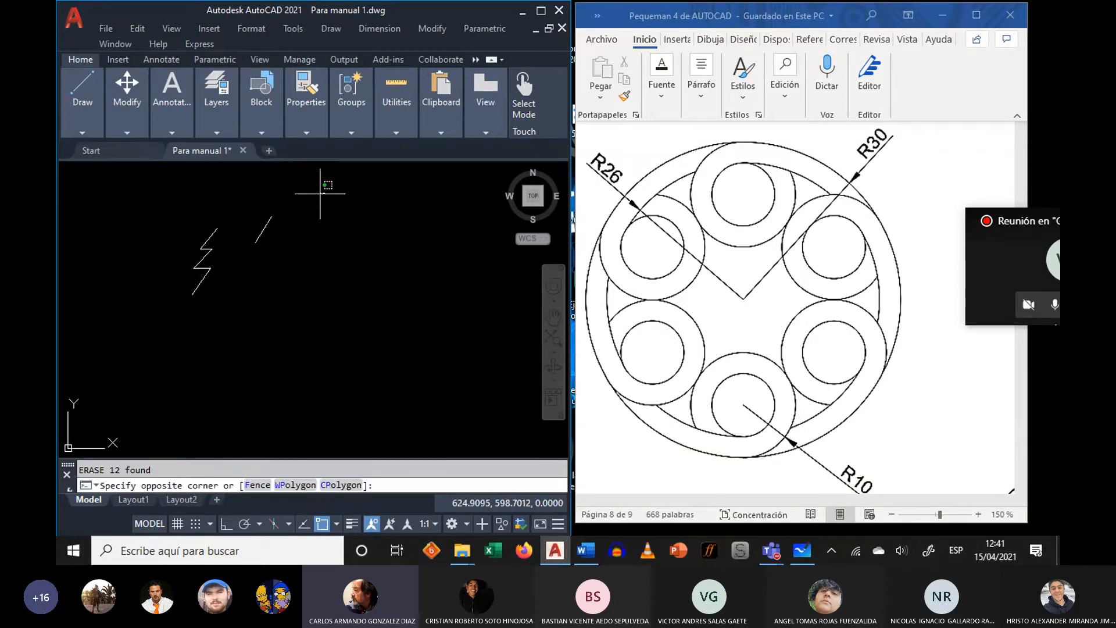
click(173, 321)
text(E)
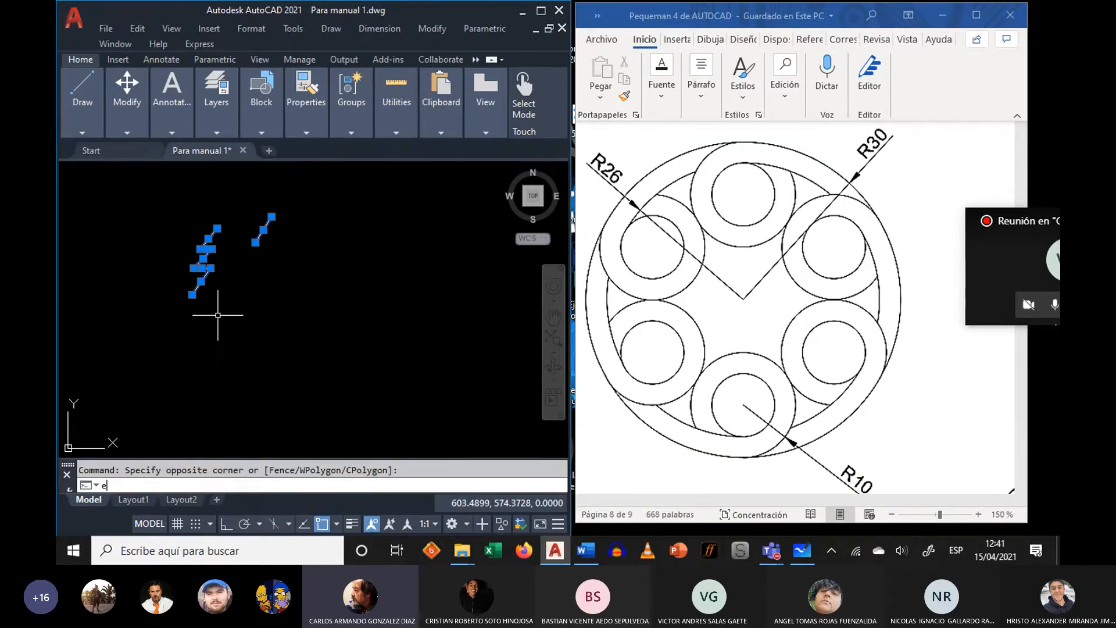
key(Return)
key(Return)
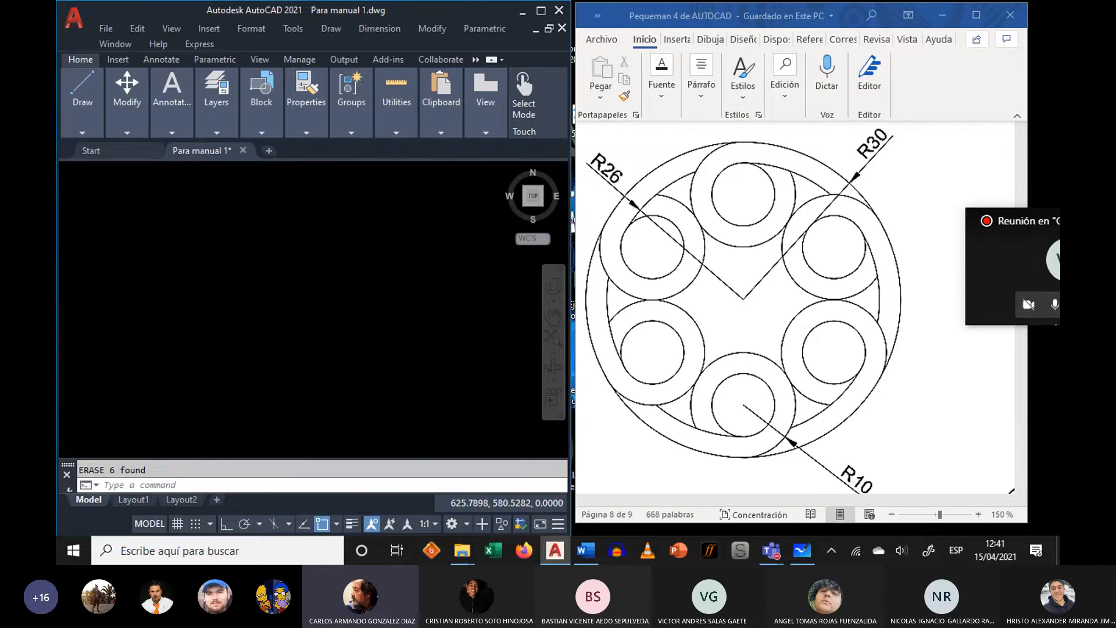
- Erase the polar array of six small squares lying far to the right of all the figures
middle_click(325, 315)
middle_click(325, 316)
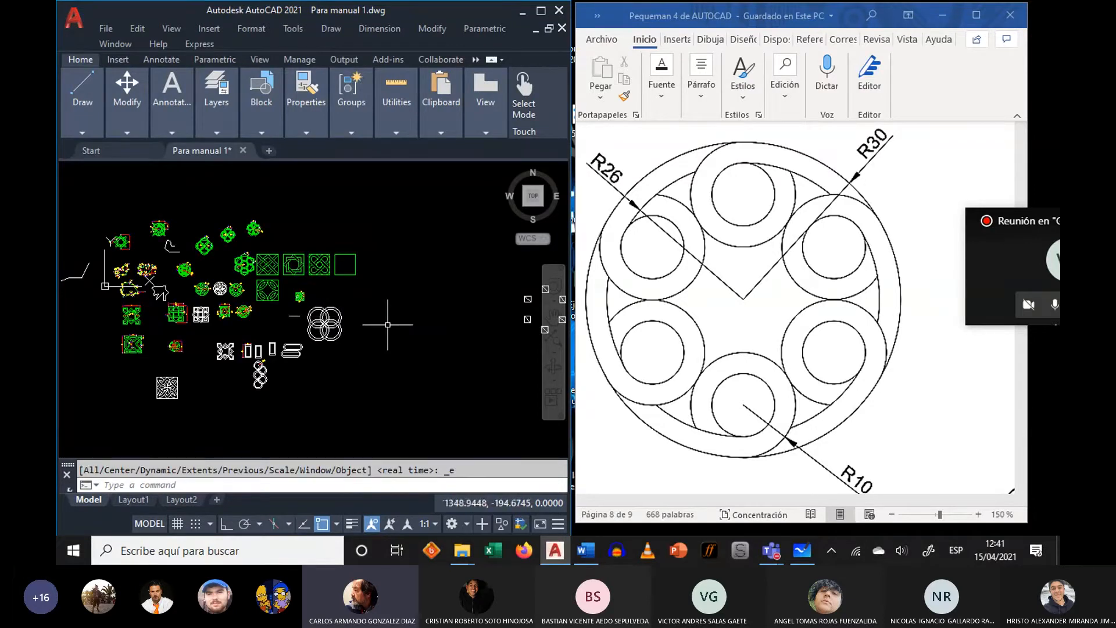
middle_drag(388, 325, 218, 320)
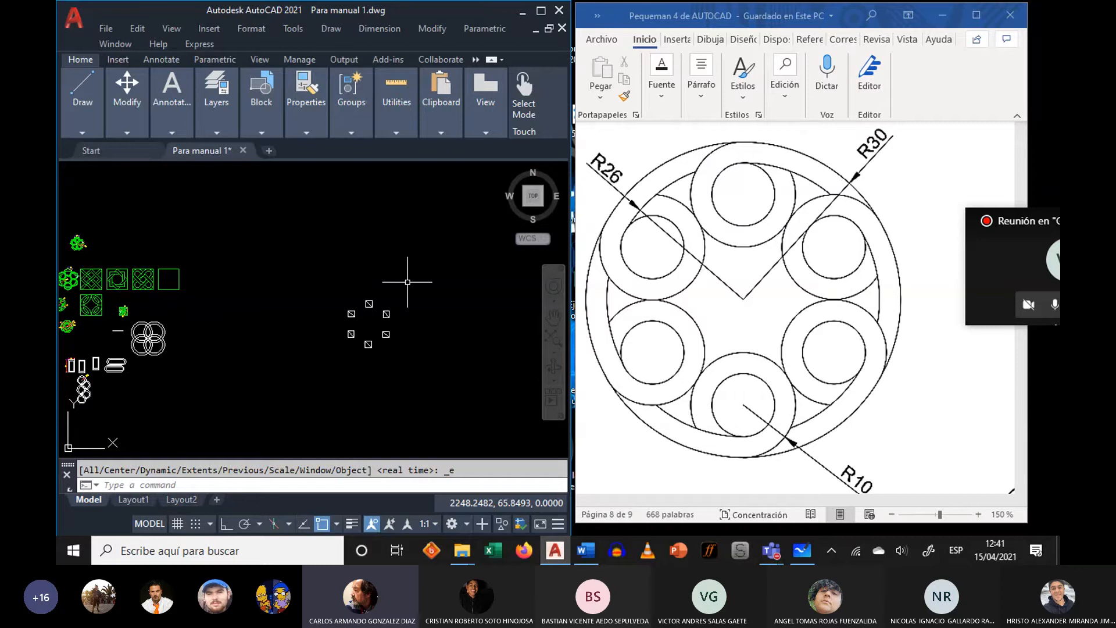
click(407, 282)
click(319, 368)
key(Delete)
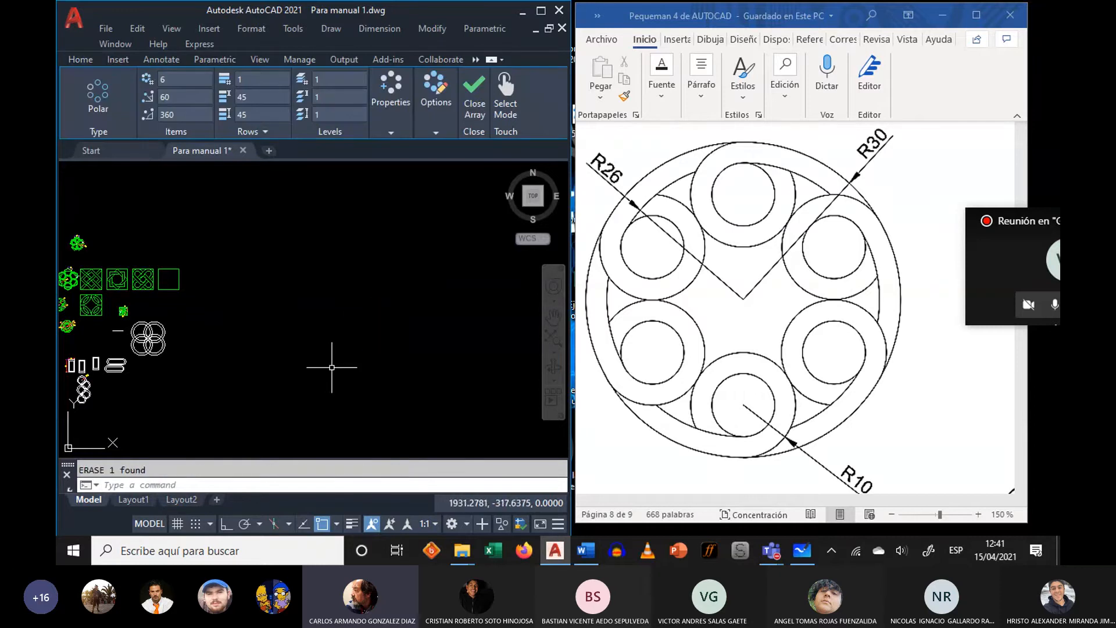
- Bring the empty area above the figures into view and maximize the drawing program's window
middle_click(332, 367)
middle_click(332, 368)
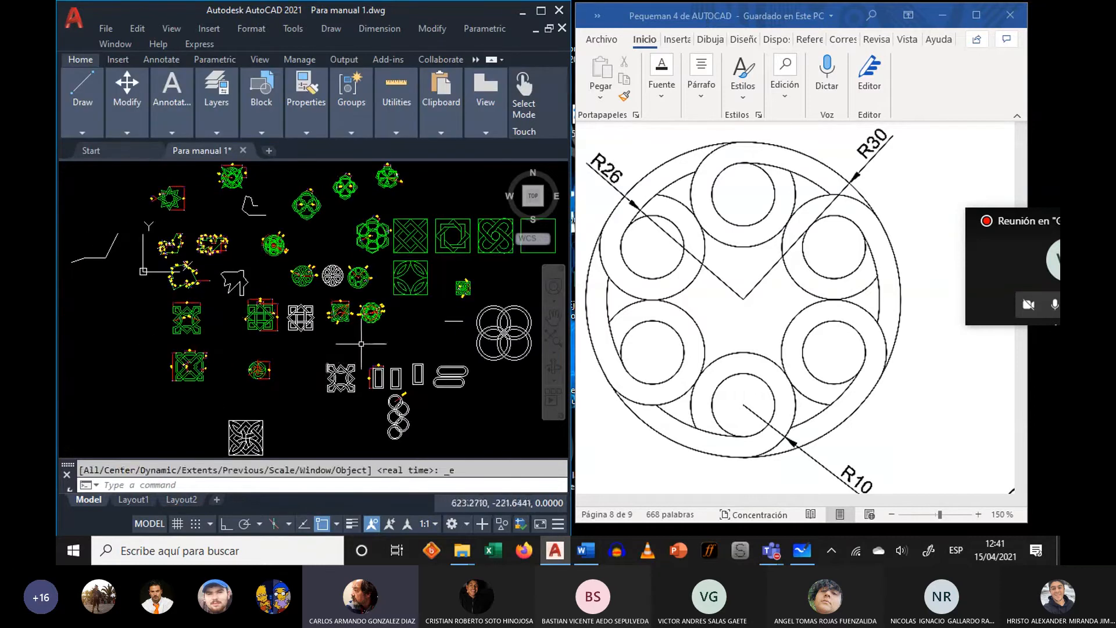
scroll(361, 344, up, 5)
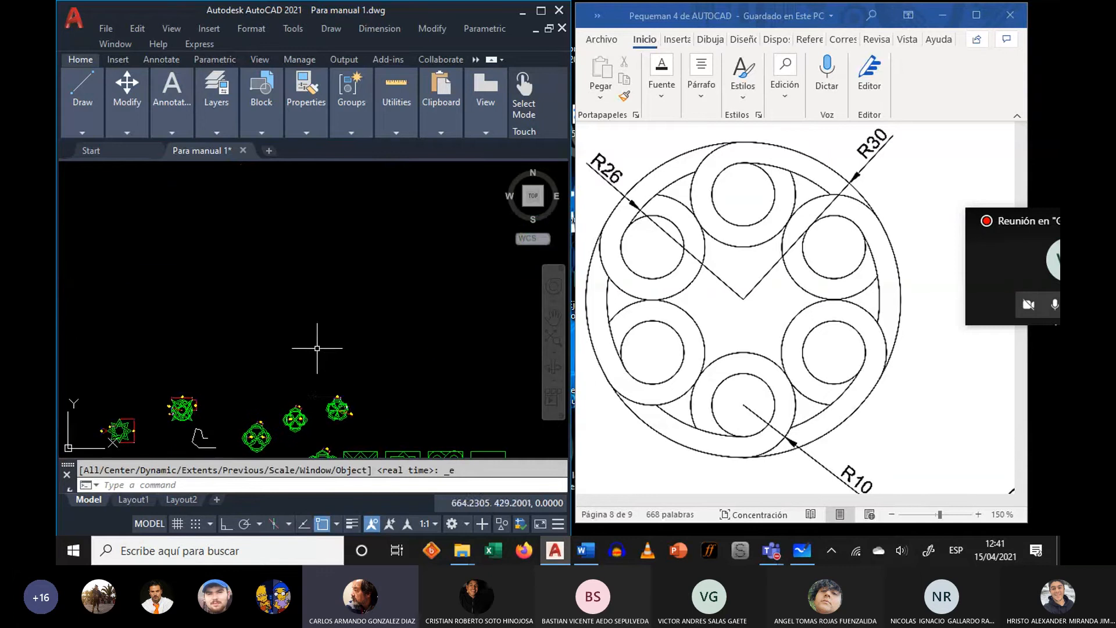
scroll(232, 304, up, 2)
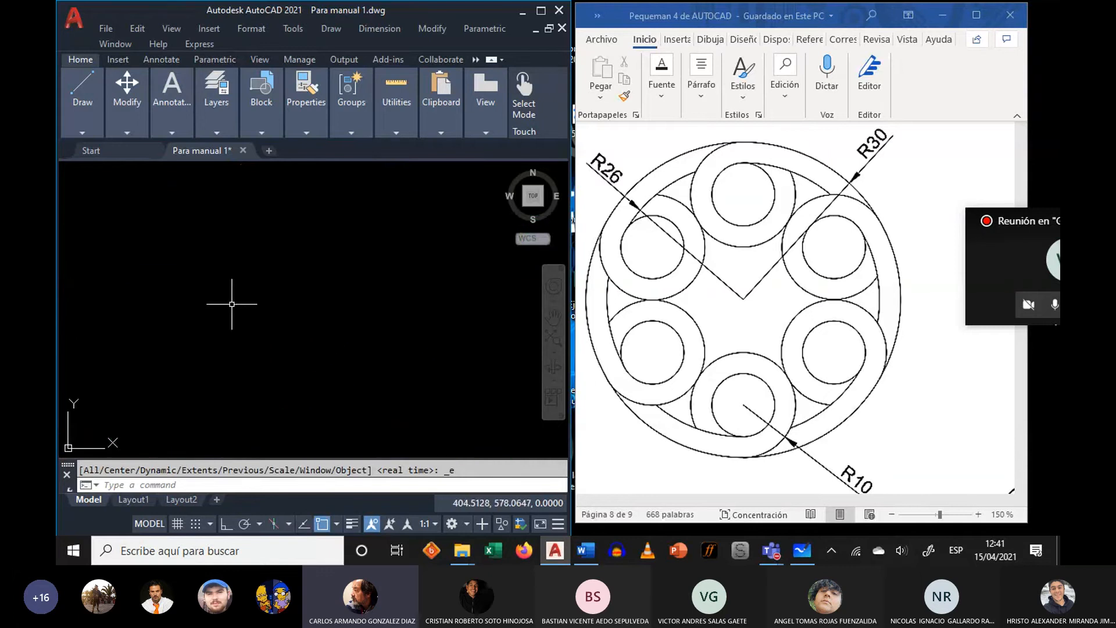
middle_drag(232, 304, 207, 277)
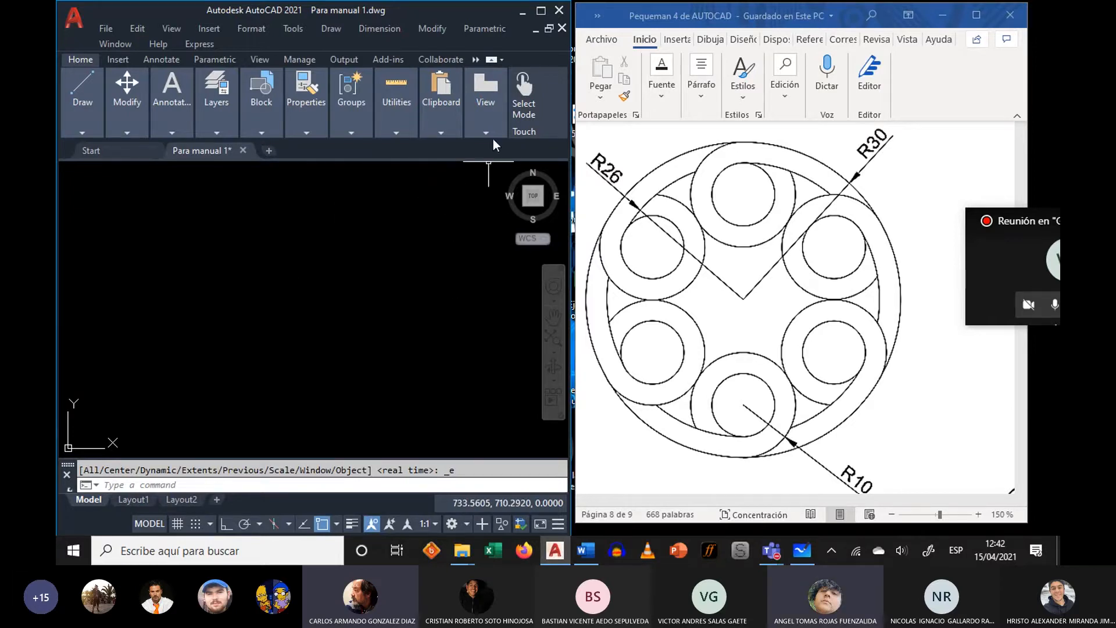
click(541, 12)
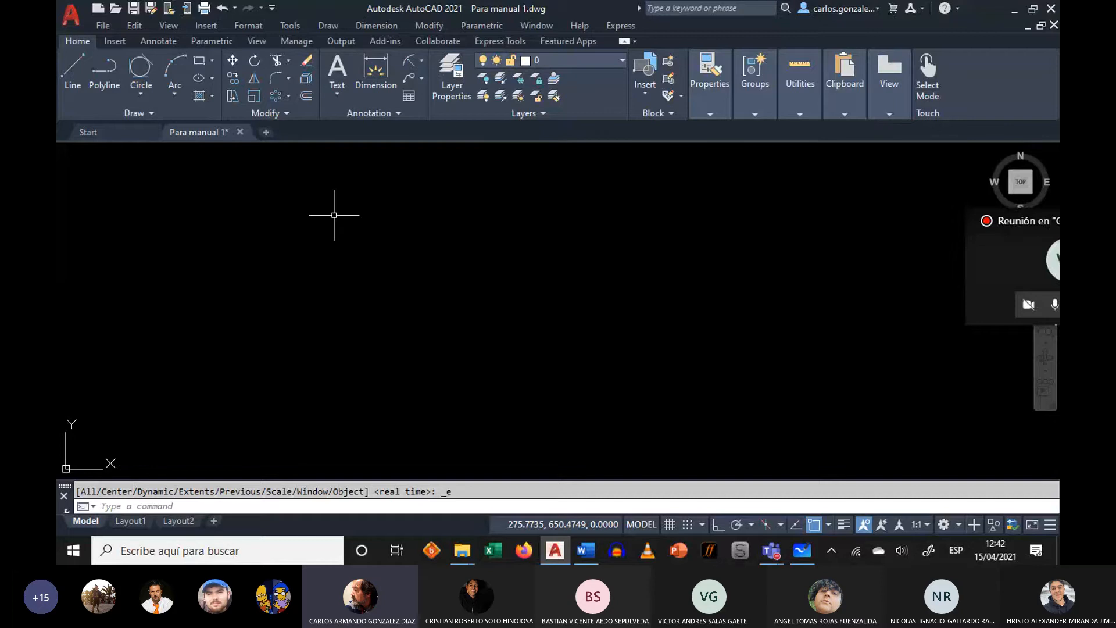
- Draw a rectangle 60 long and 30 wide in the empty area, using the Dimensions option
click(141, 94)
click(135, 117)
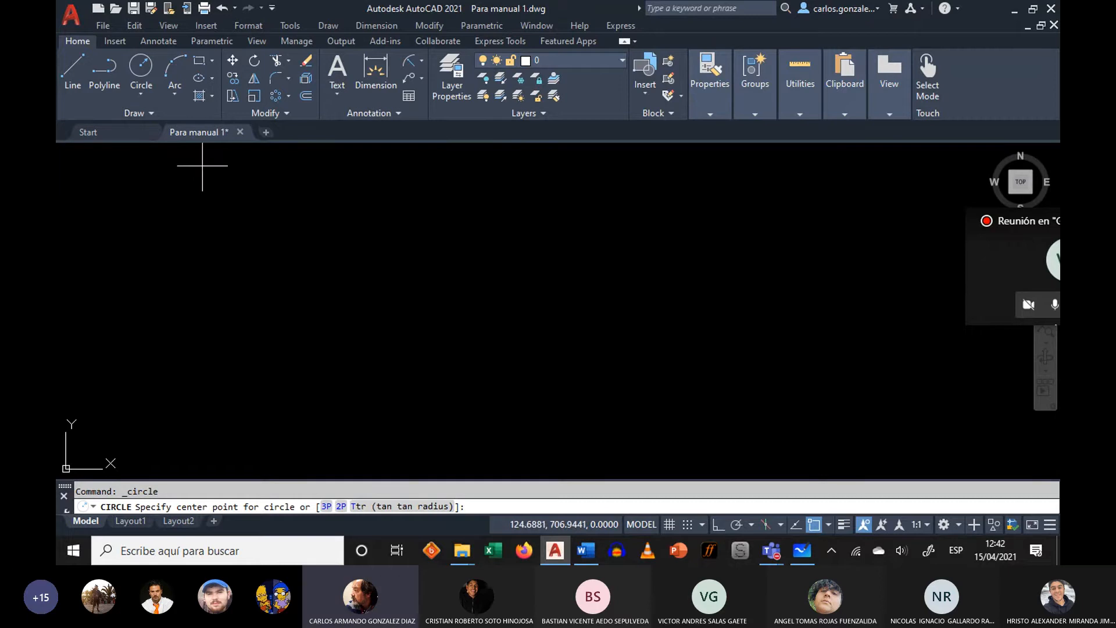
click(201, 60)
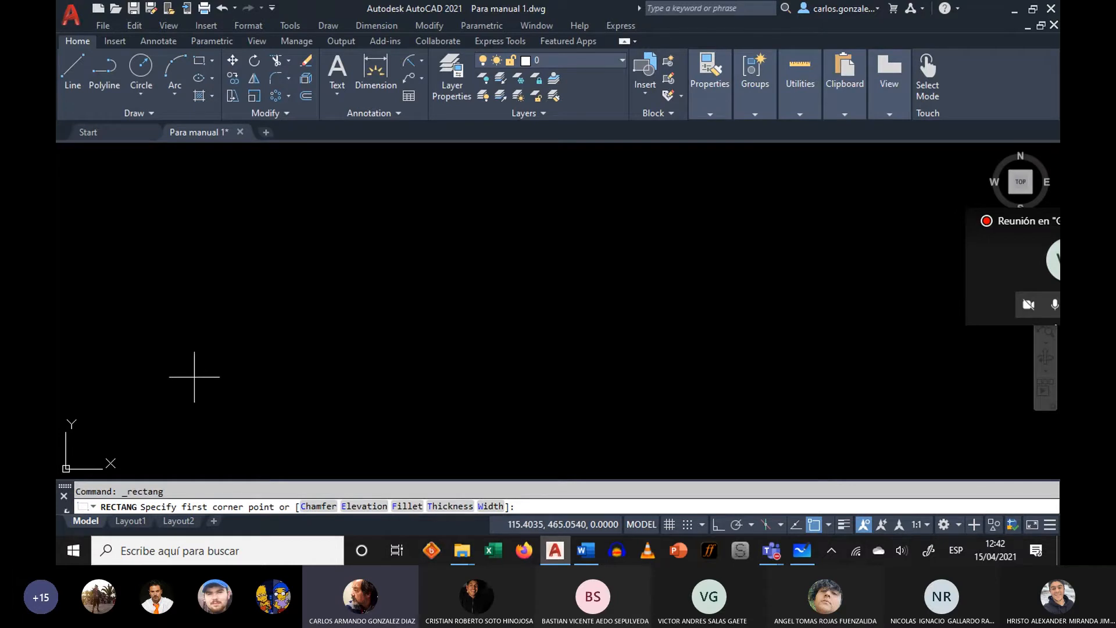
click(211, 360)
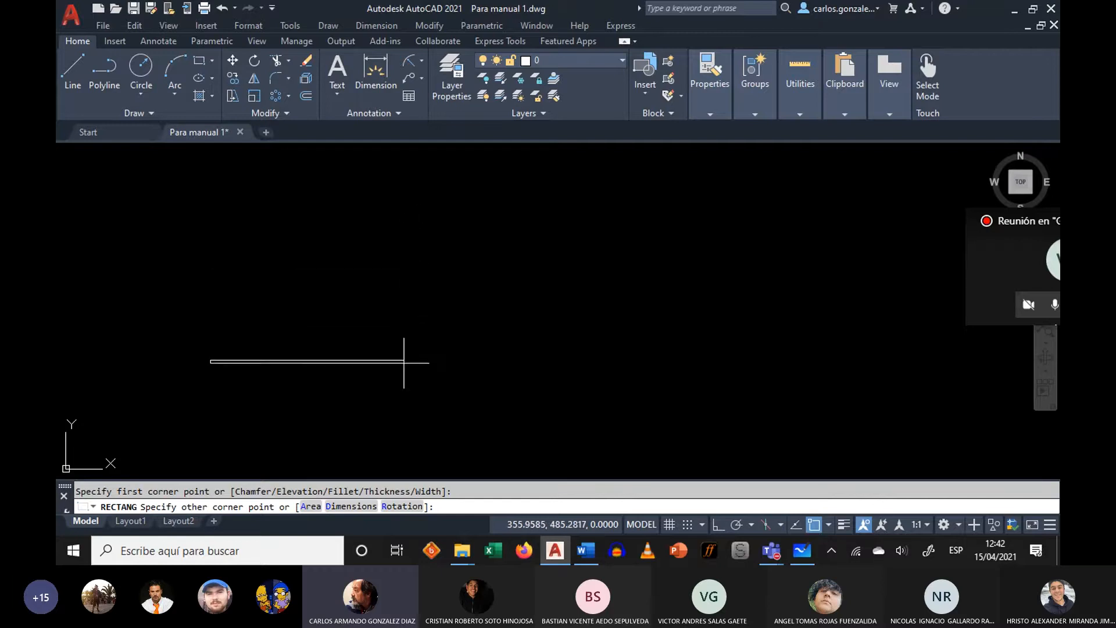
click(347, 511)
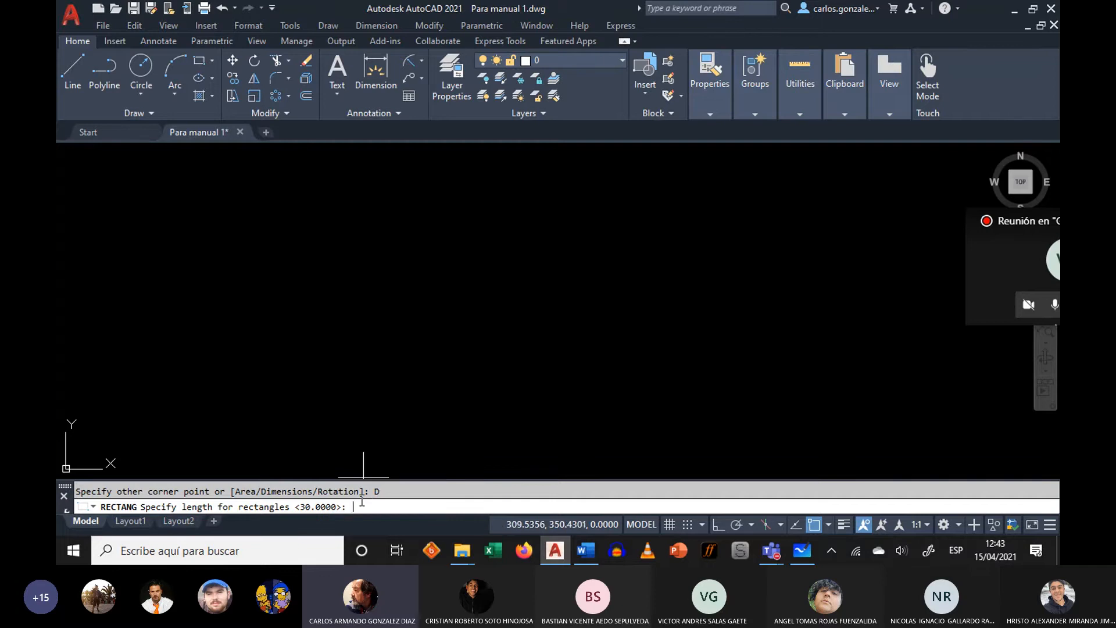
text(60)
key(Return)
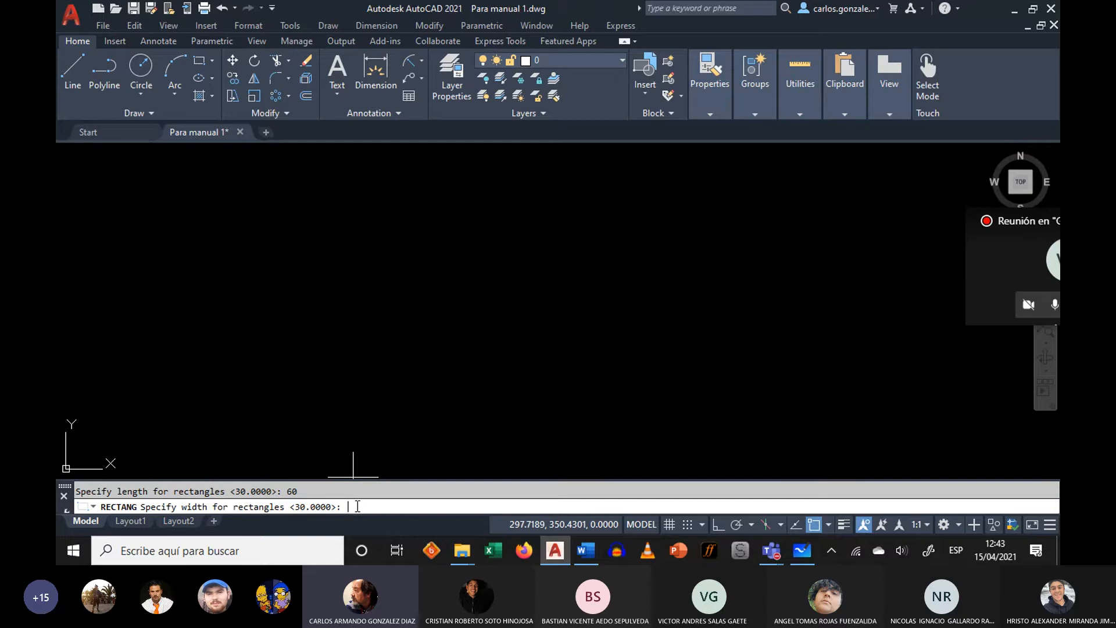
text(30)
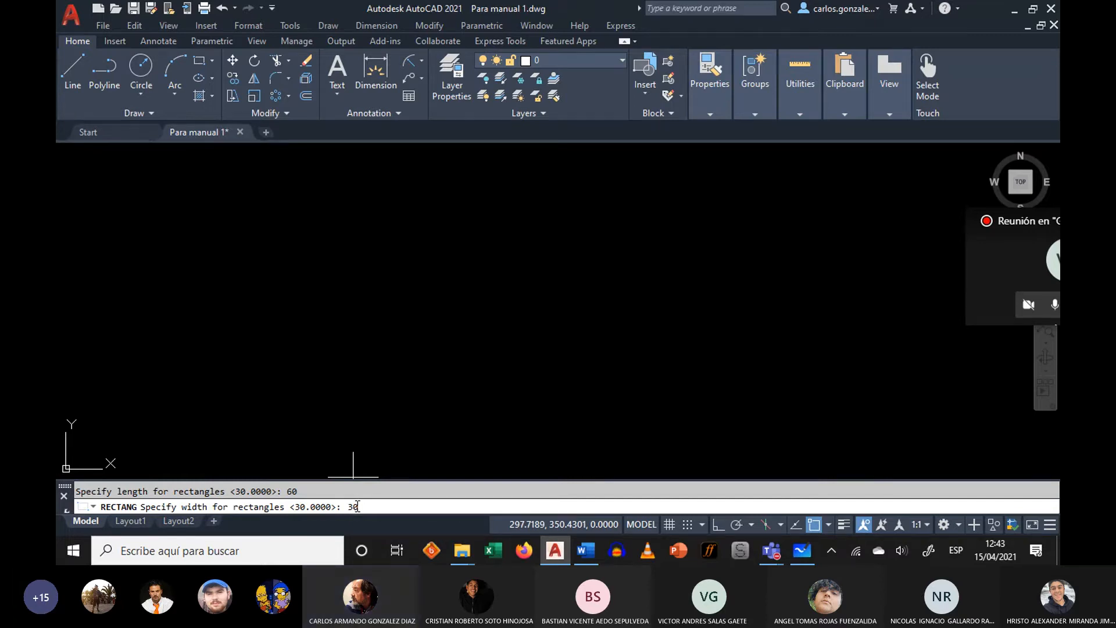
key(Return)
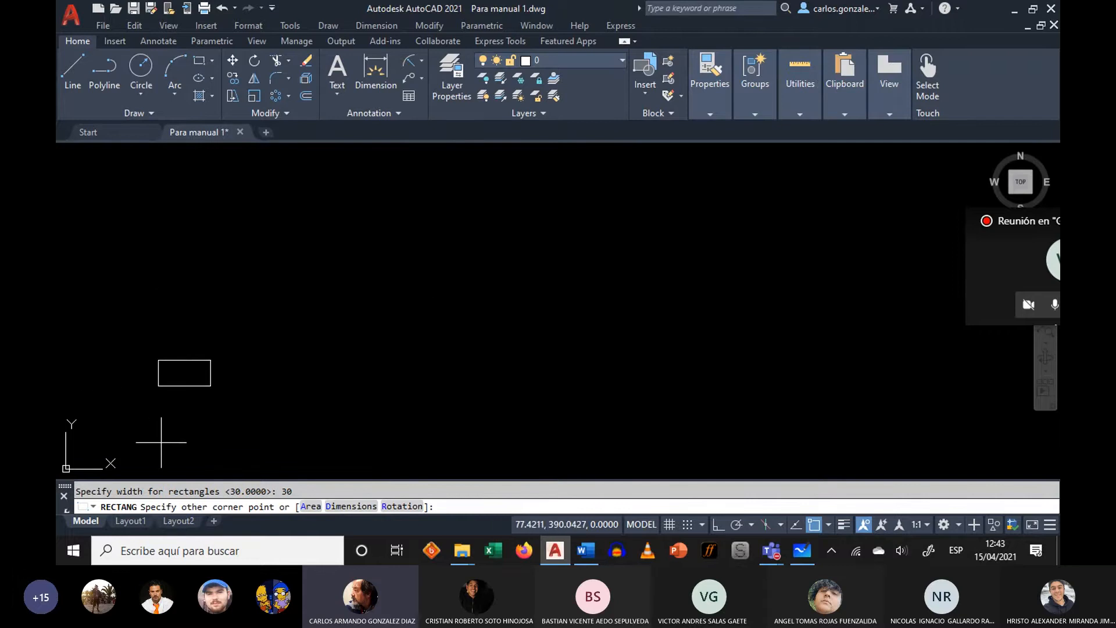
middle_drag(162, 441, 346, 398)
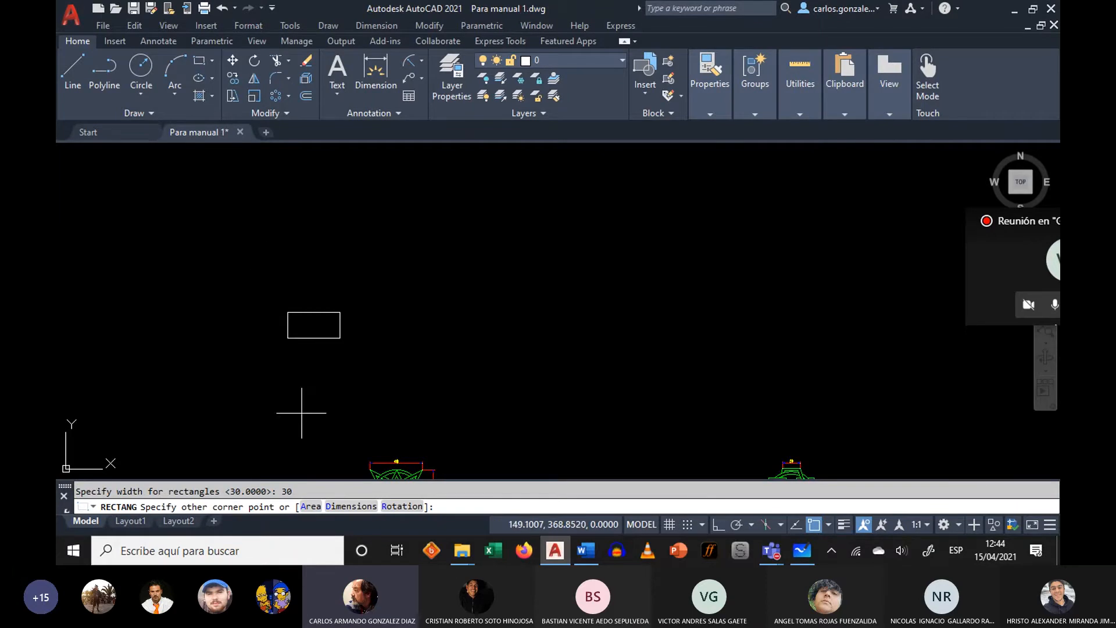
click(376, 328)
- Add a linear dimension to the rectangle's top edge by selecting the edge, placing it above the rectangle
scroll(321, 336, up, 2)
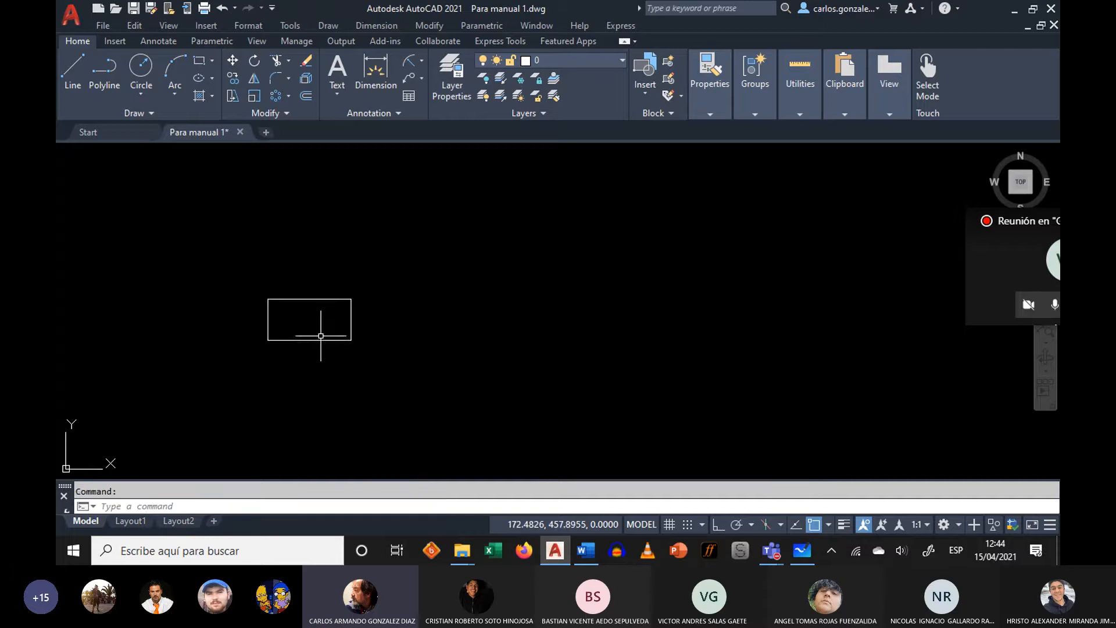
scroll(321, 336, up, 4)
middle_drag(309, 326, 302, 345)
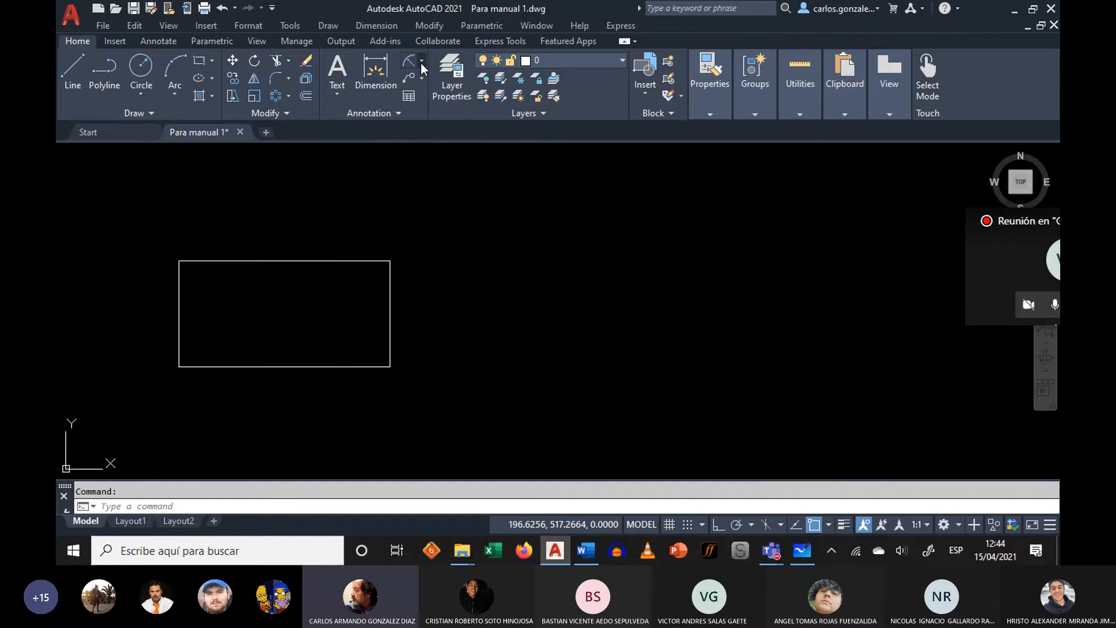
click(421, 61)
click(381, 84)
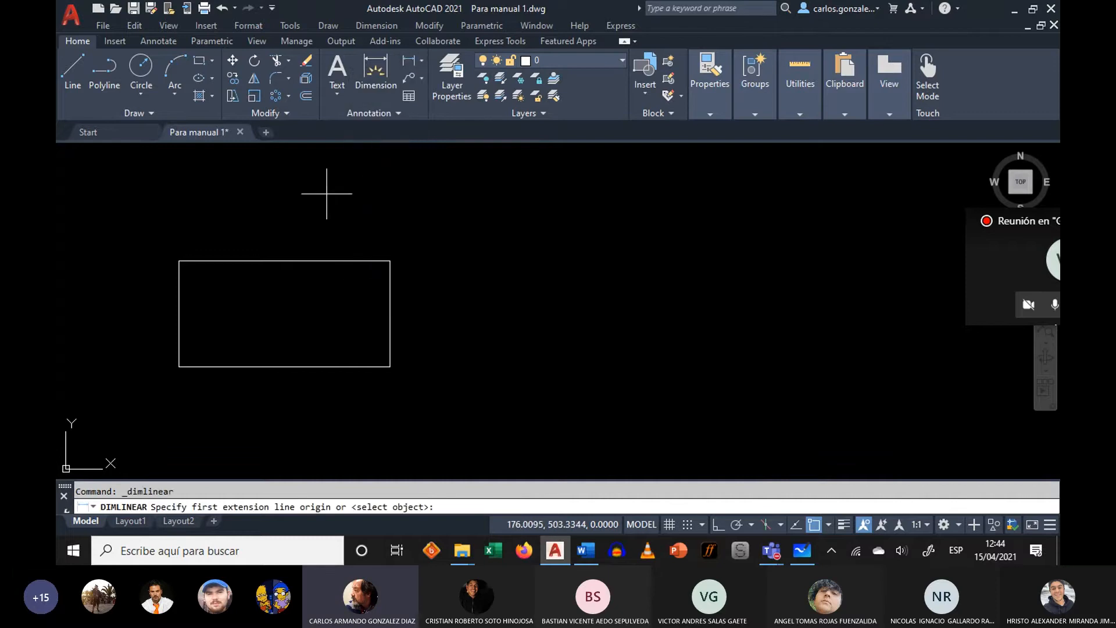
key(Return)
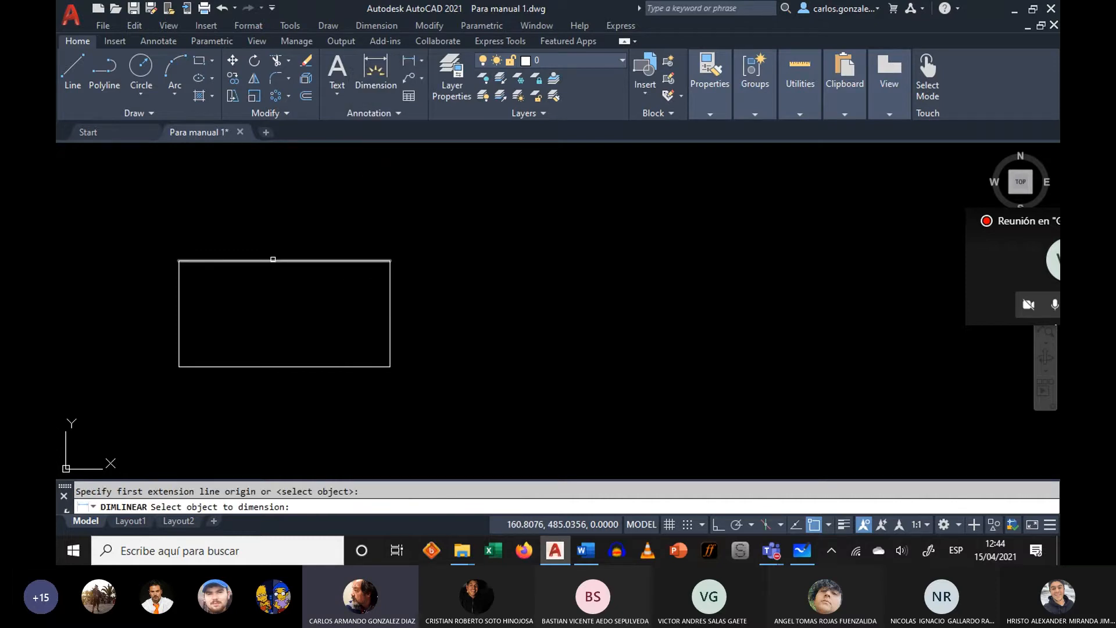
click(273, 260)
click(296, 233)
- Add a linear dimension to the rectangle's left edge, placing it outside to the left
click(409, 61)
key(Return)
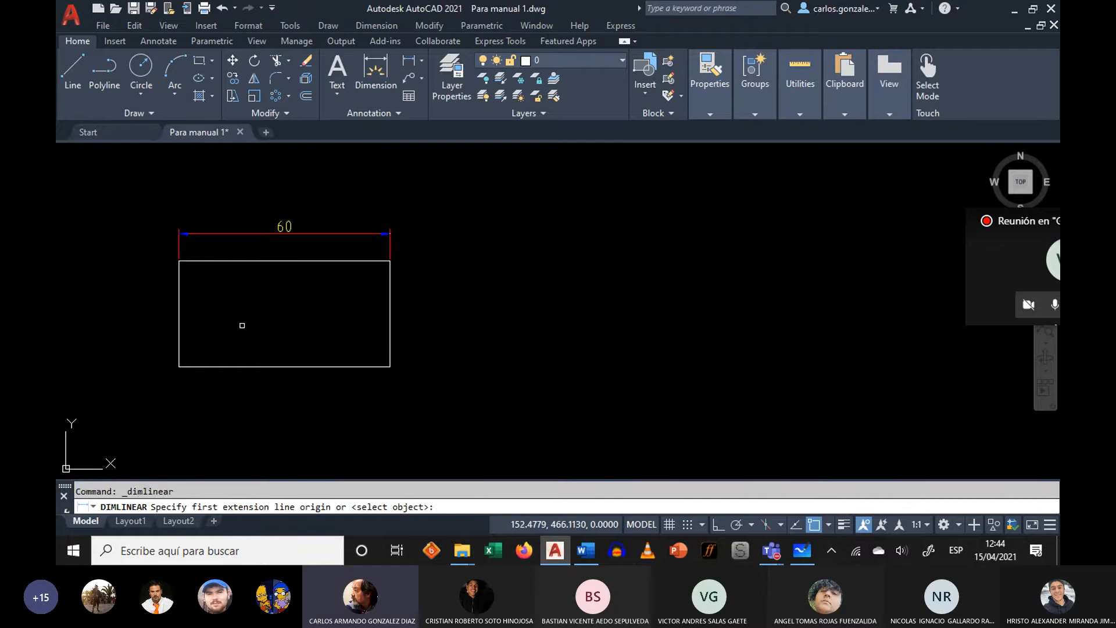
click(180, 309)
click(153, 308)
- Draw a square below and to the right of the 60 by 30 rectangle, using the Dimensions option with length -30 and width -30
mouse_move(460, 288)
middle_down()
mouse_move(401, 287)
mouse_move(361, 267)
mouse_move(399, 275)
middle_up()
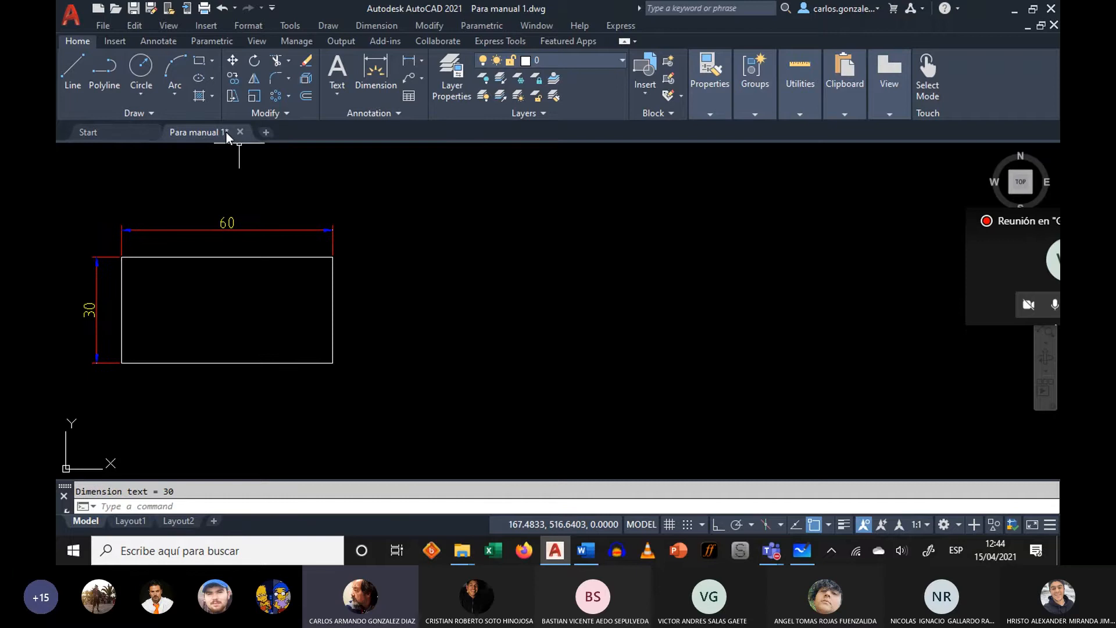
click(201, 63)
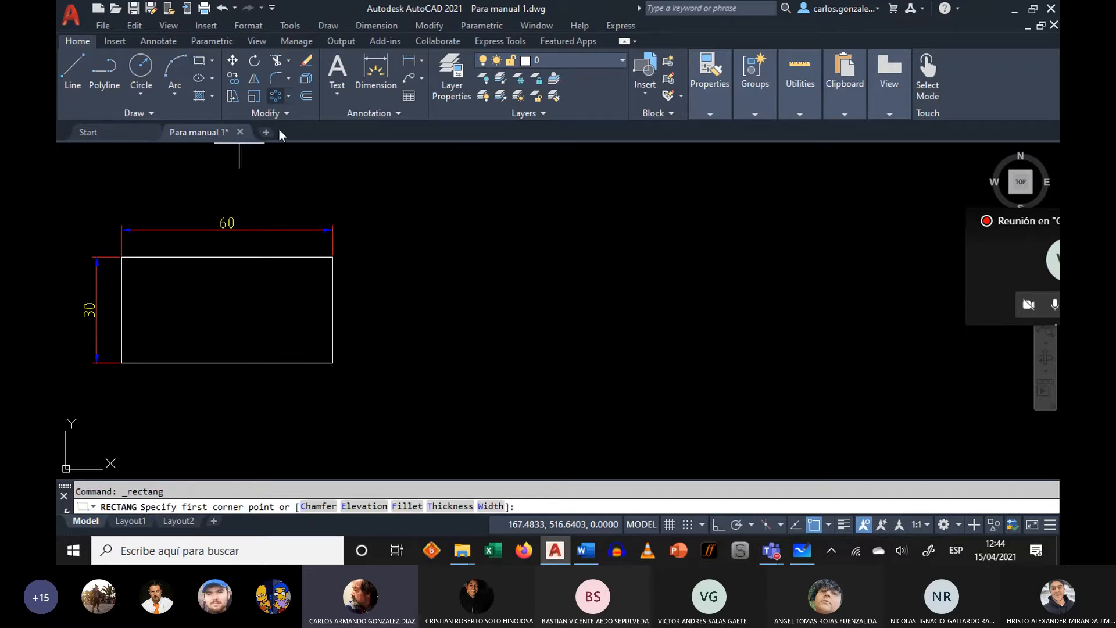
click(422, 345)
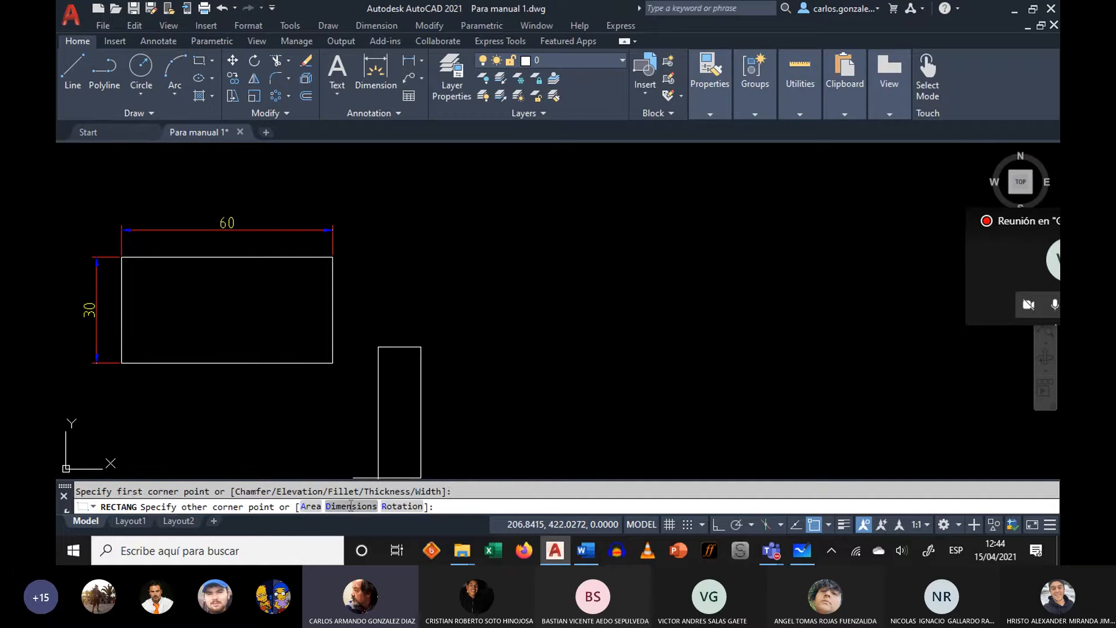
text(D)
key(Return)
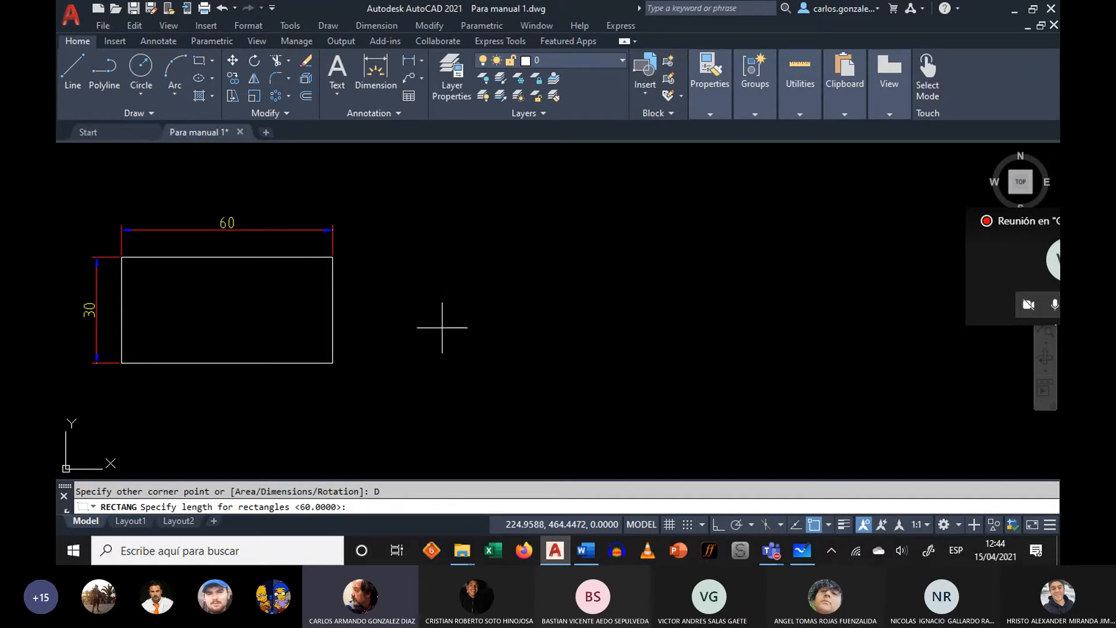
text(30)
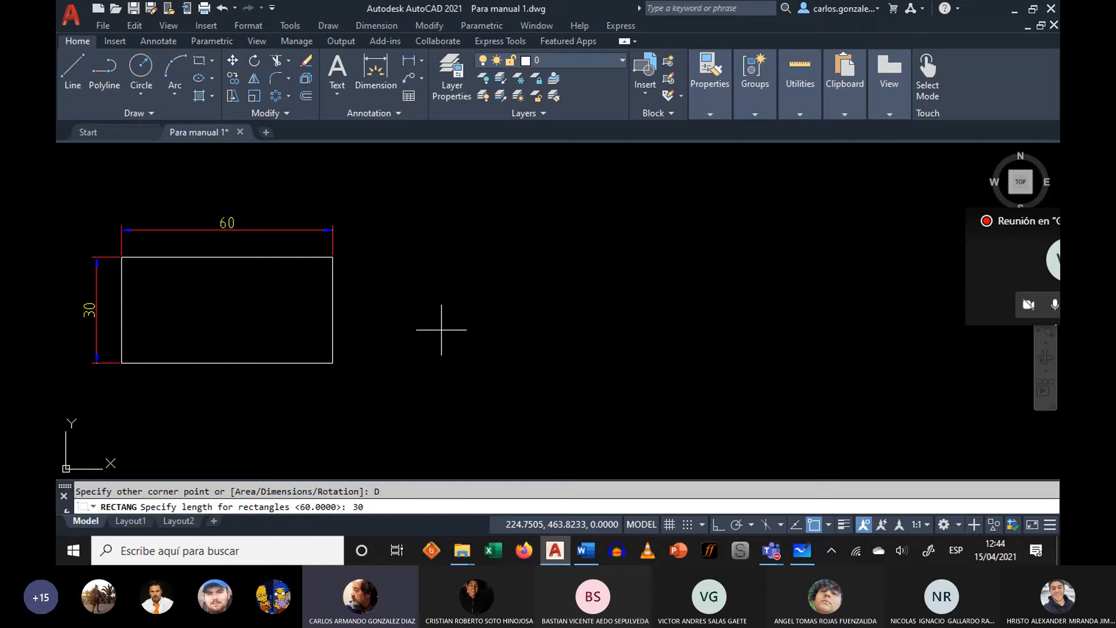
key(BackSpace)
key(BackSpace)
text(-30)
key(Return)
text(-30)
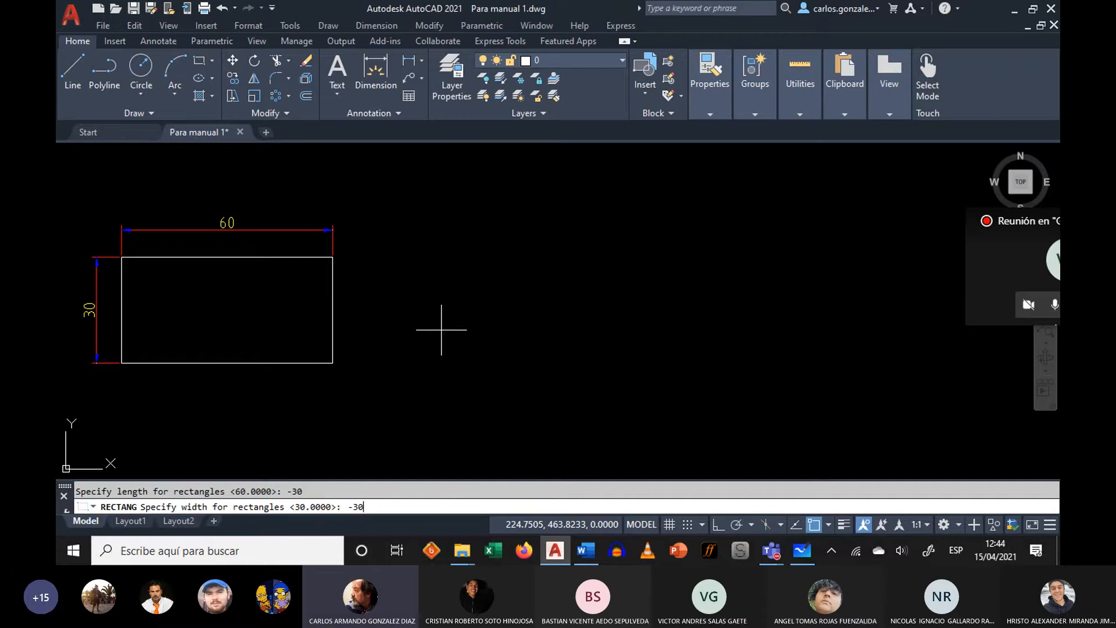
key(Return)
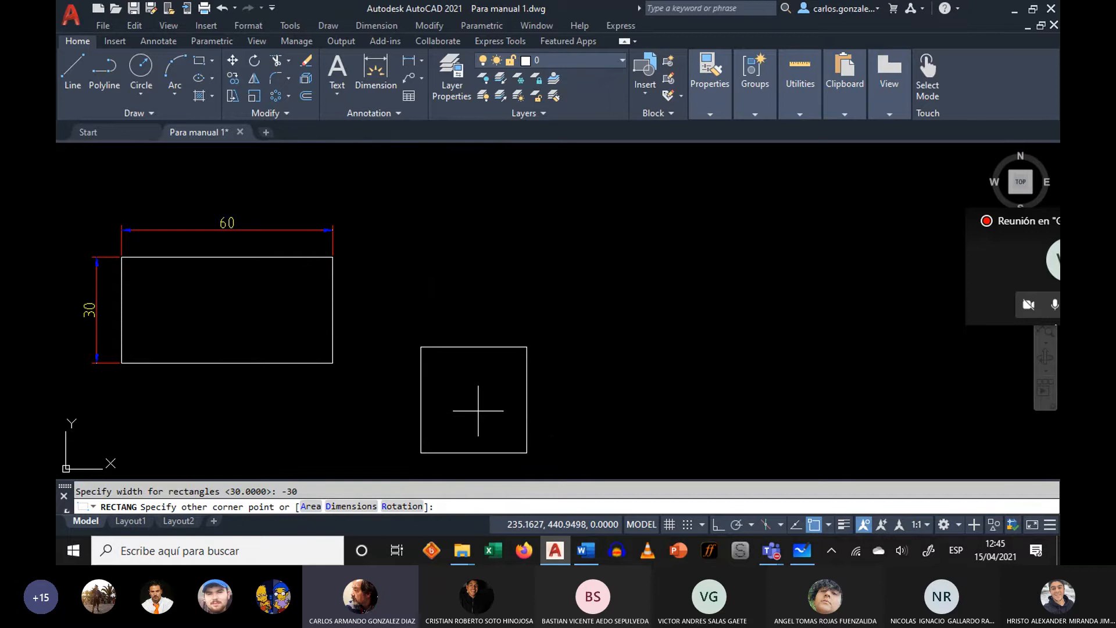
click(478, 410)
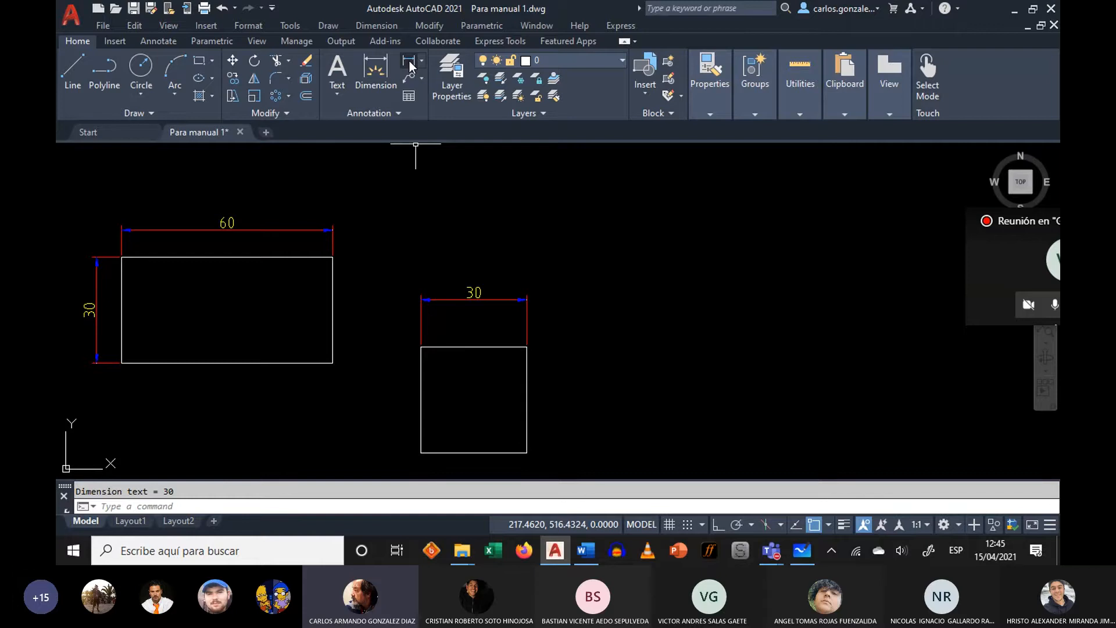
- Add a linear dimension to the square's left edge by selecting the edge, placing it outside to the left
click(410, 61)
key(Return)
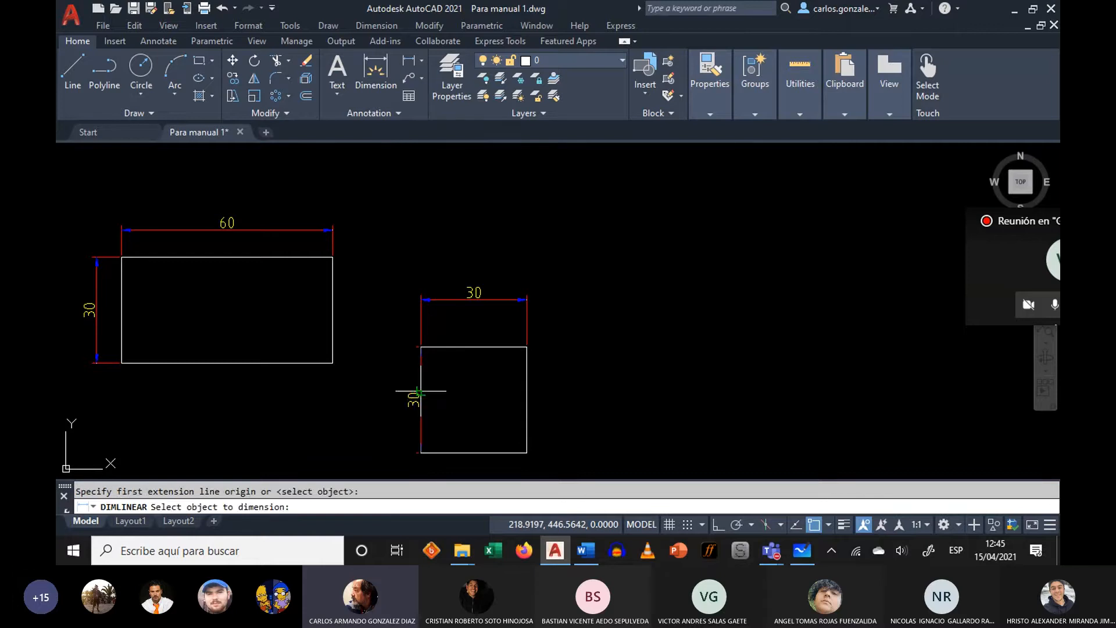
click(419, 389)
click(387, 385)
- Draw a nine-sided polygon inscribed in a circle of radius 40 to the right of the square, with Ortho on and one vertex pointing straight up
middle_drag(573, 369, 560, 352)
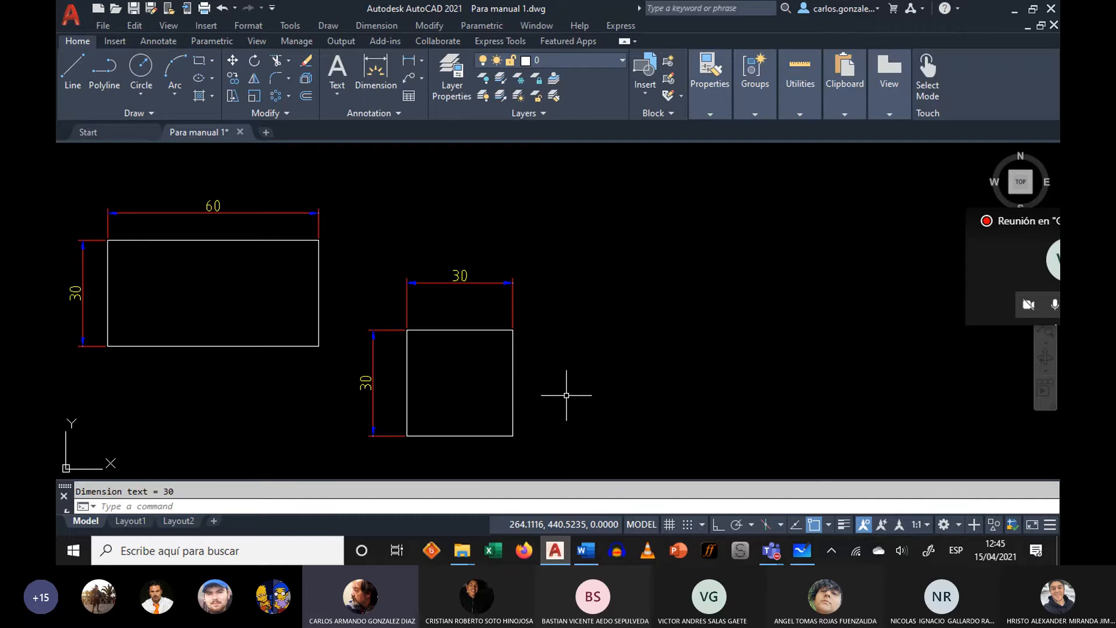
middle_drag(568, 390, 444, 363)
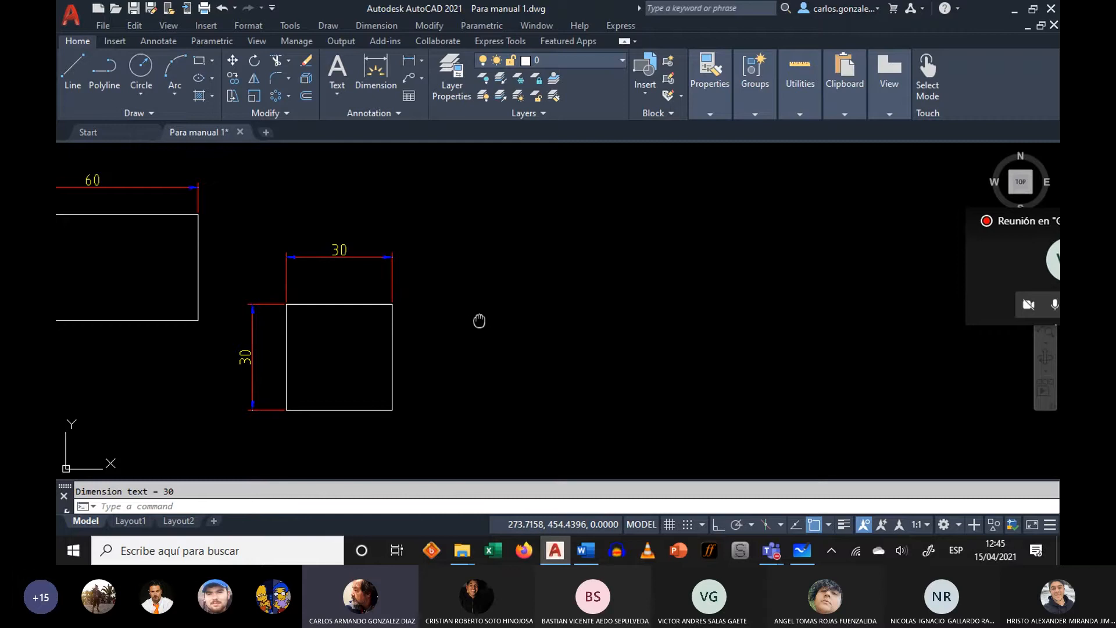
middle_drag(478, 319, 329, 308)
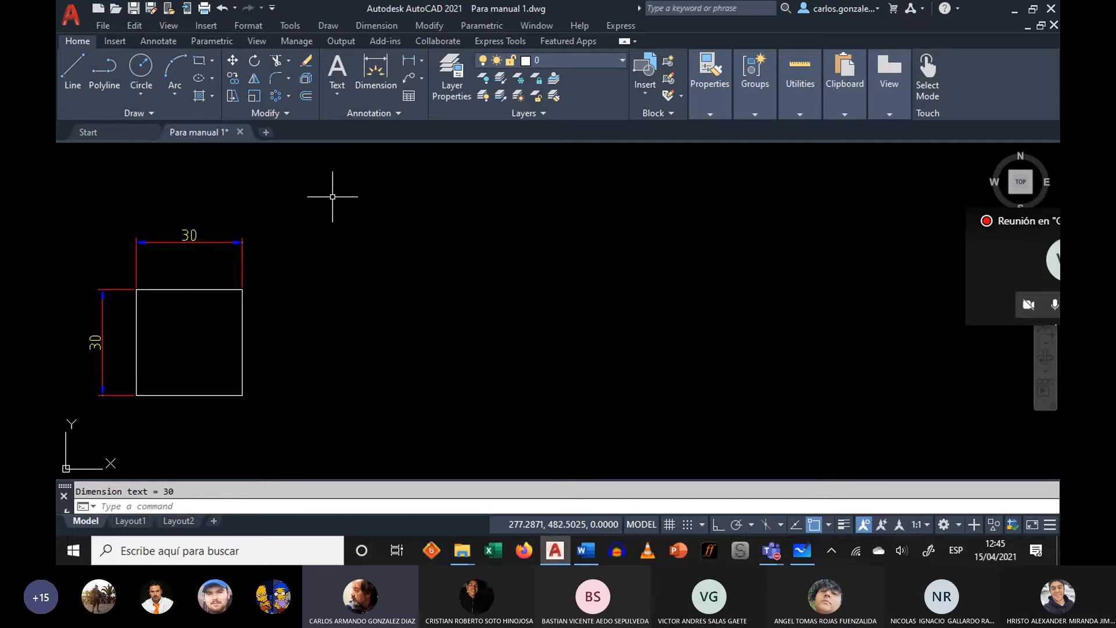
click(213, 61)
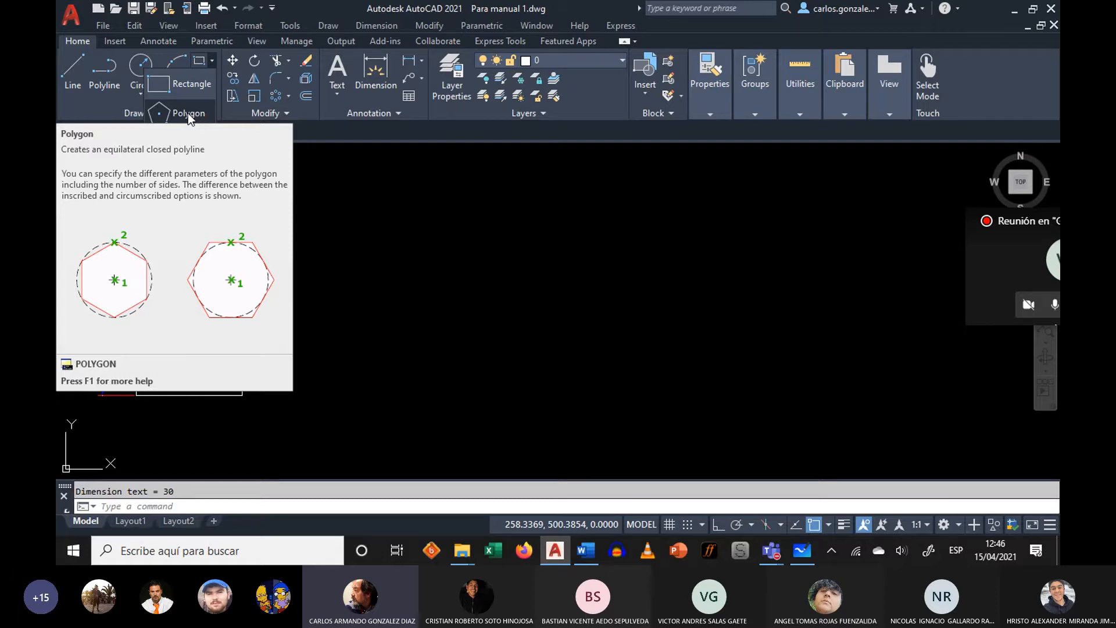
click(187, 113)
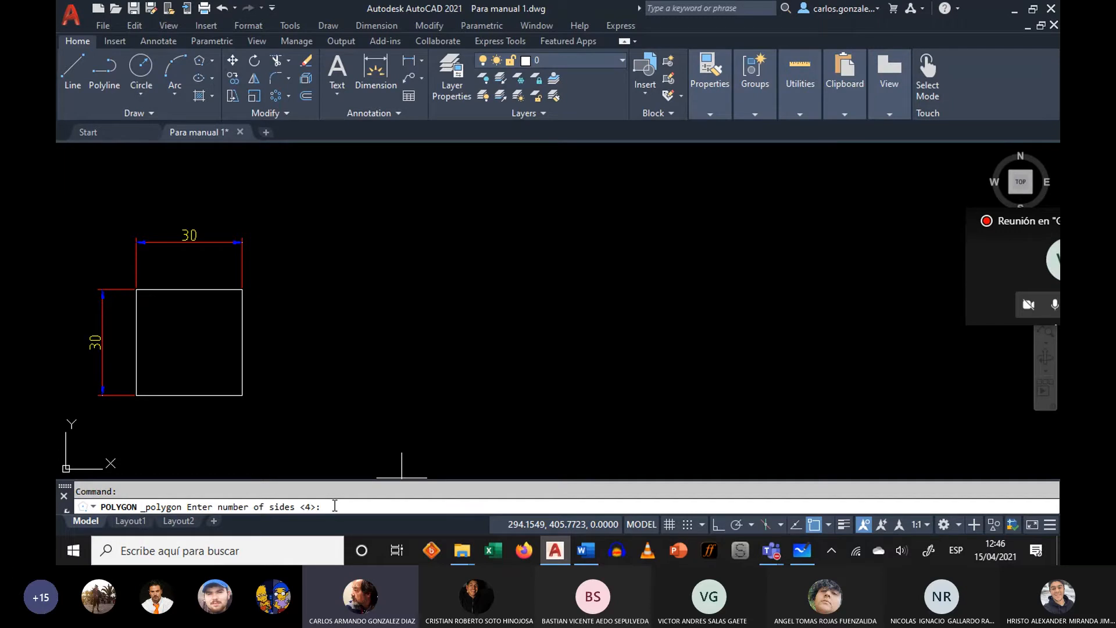
text(9)
key(Return)
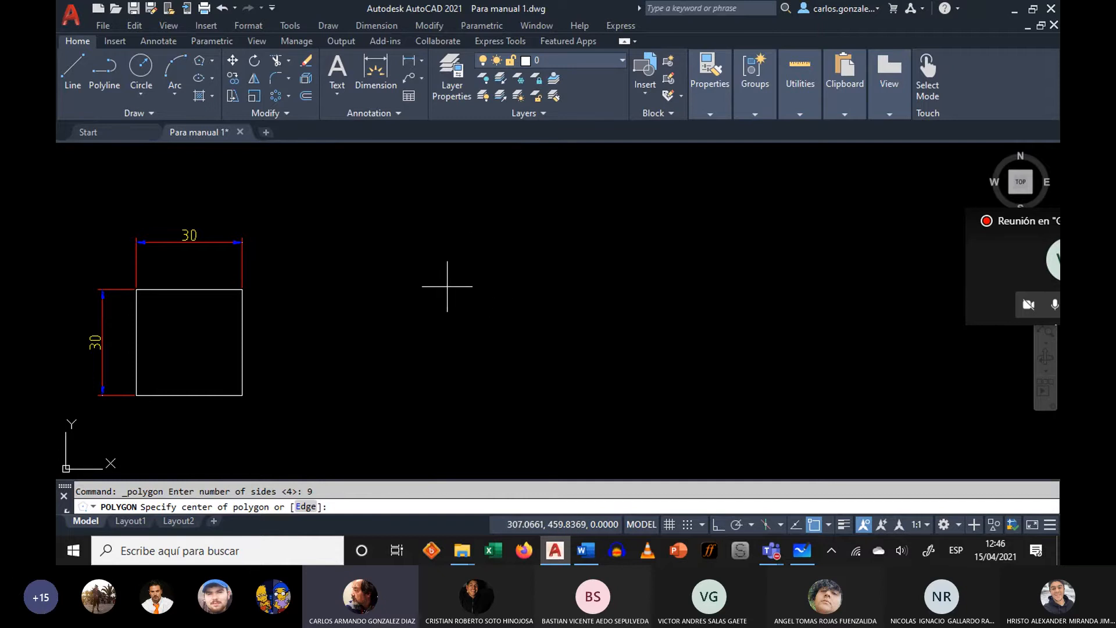
click(463, 295)
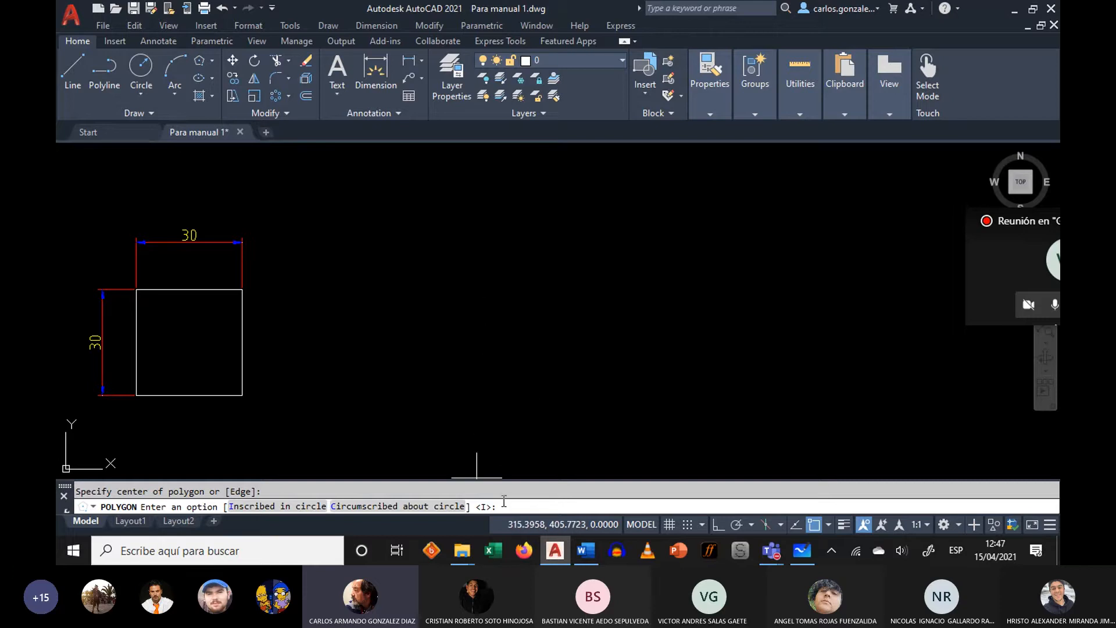
key(Return)
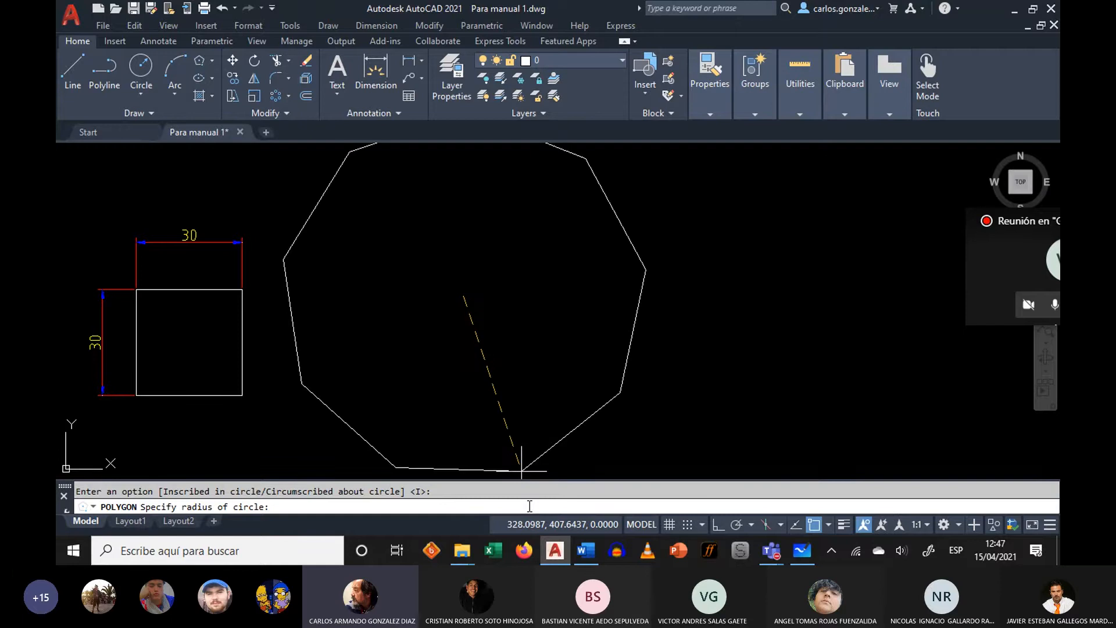
key(F8)
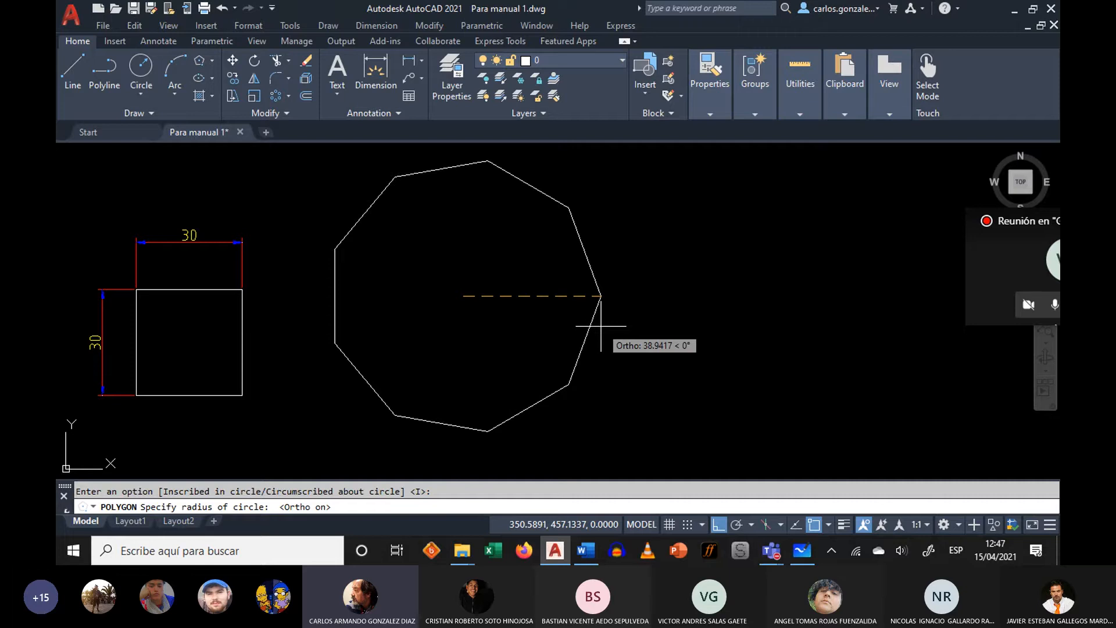
text(40)
key(Return)
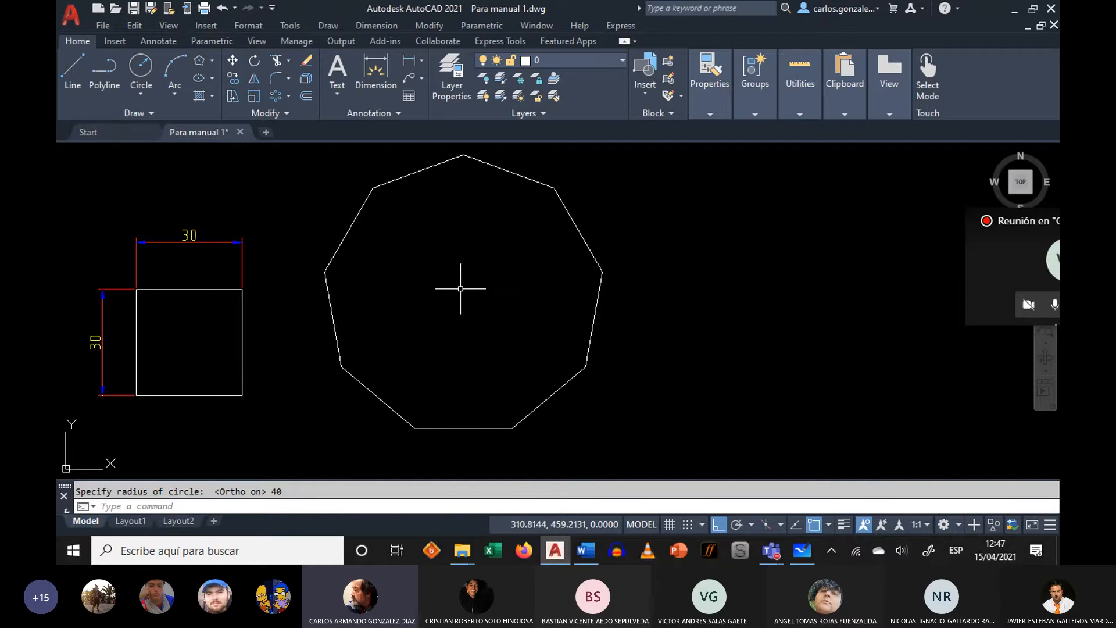
- Draw a 3-point circle through three vertices of the nine-sided polygon: upper left, upper right and lower right
scroll(461, 288, down, 2)
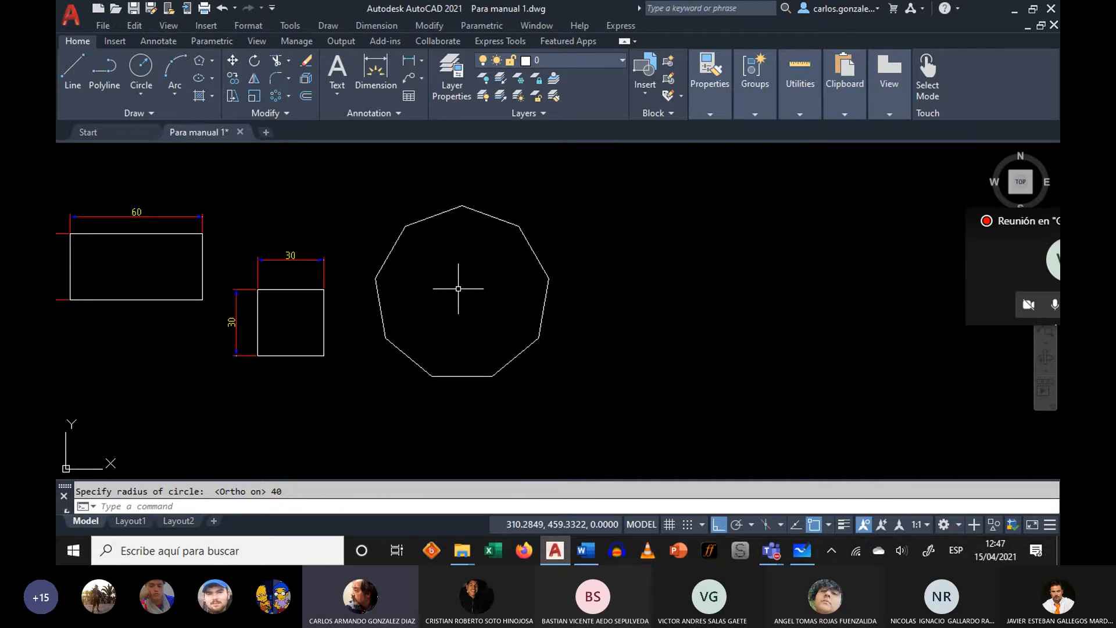
middle_drag(459, 288, 390, 293)
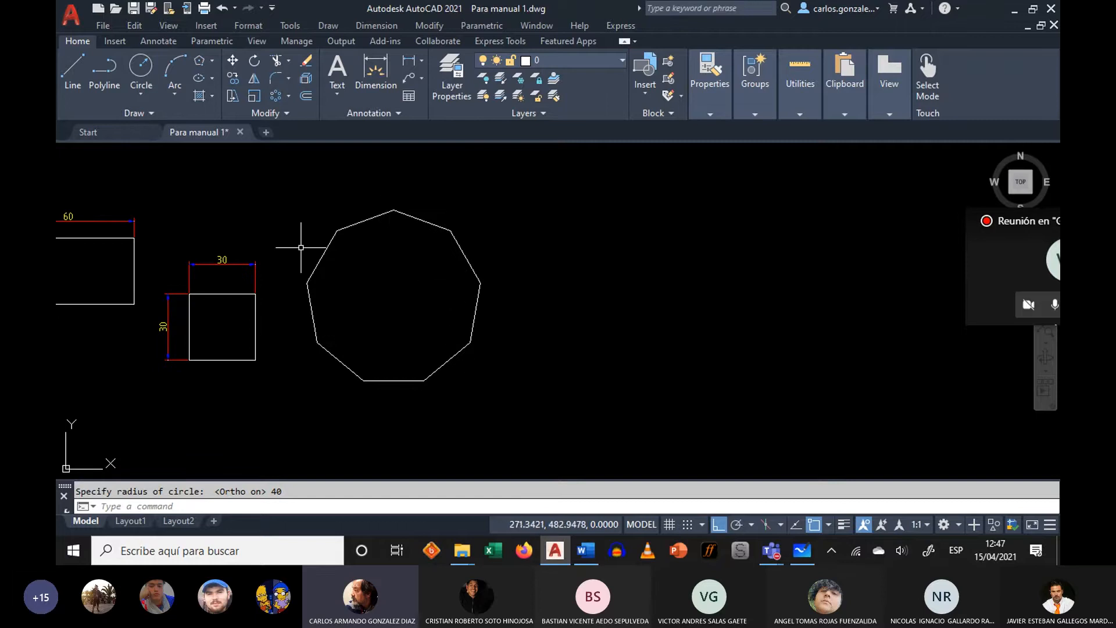
click(141, 93)
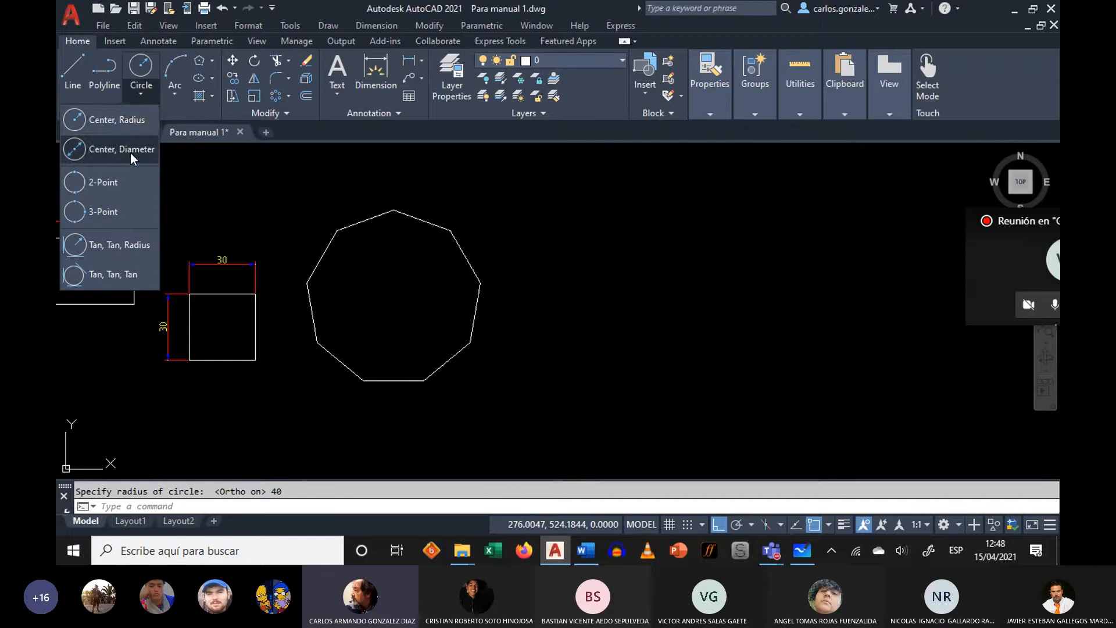
click(103, 212)
click(336, 230)
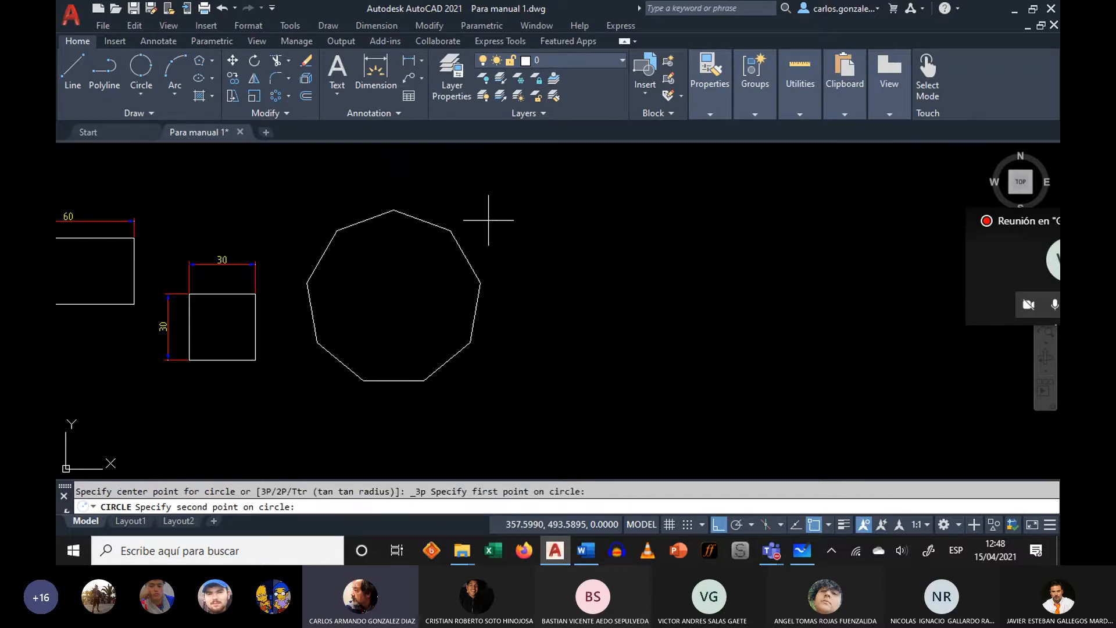
click(451, 231)
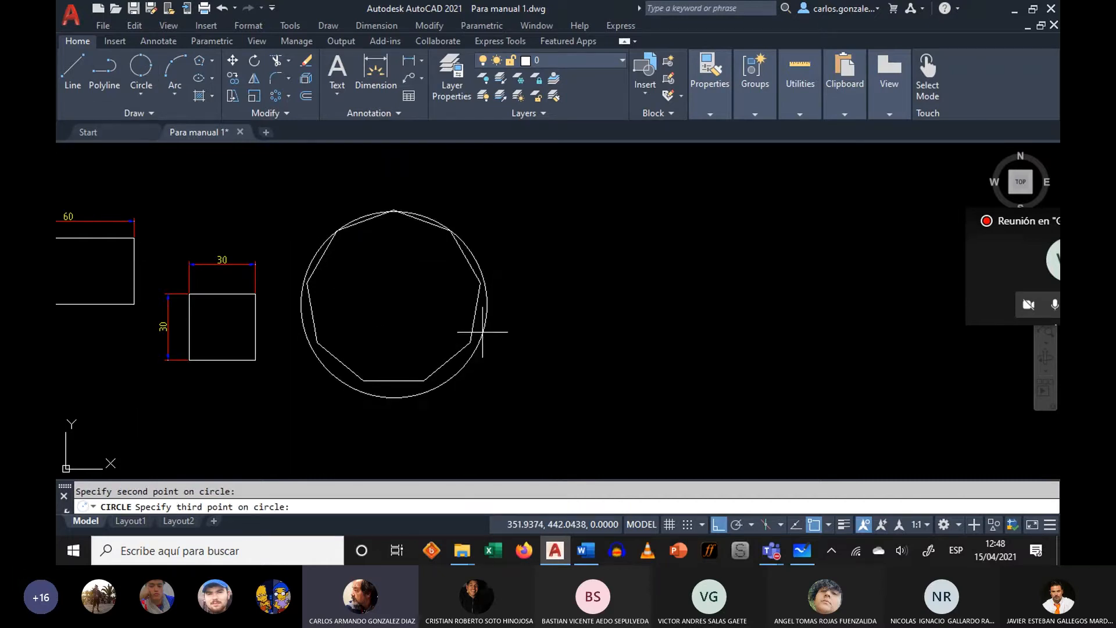
click(471, 341)
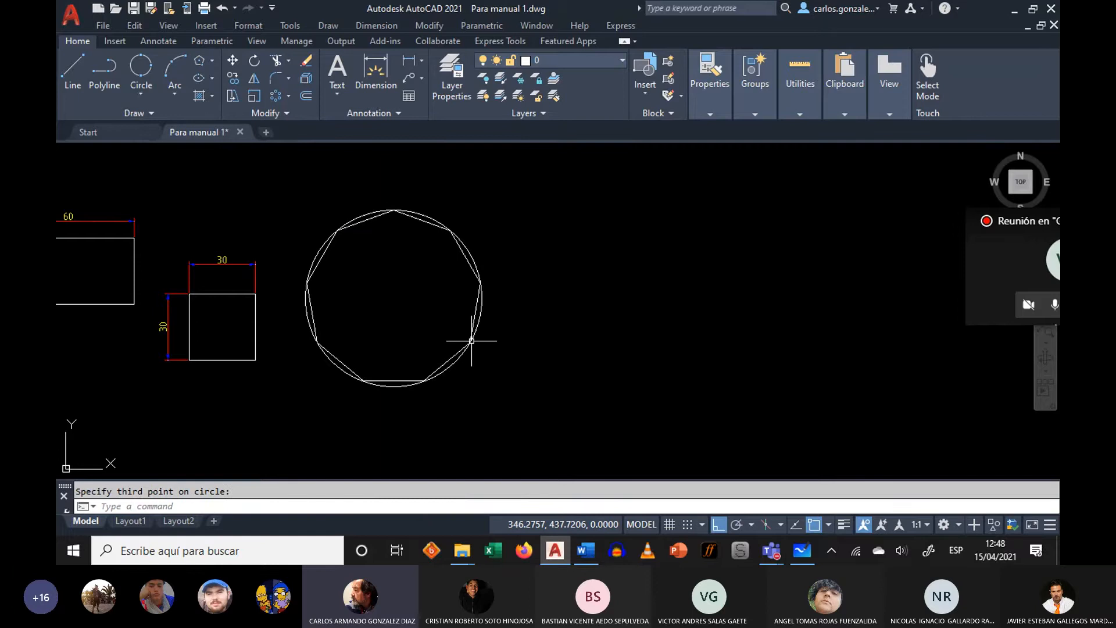
- Add a radius dimension to the circle around the polygon, placing its text outside at the upper right
scroll(370, 267, up, 2)
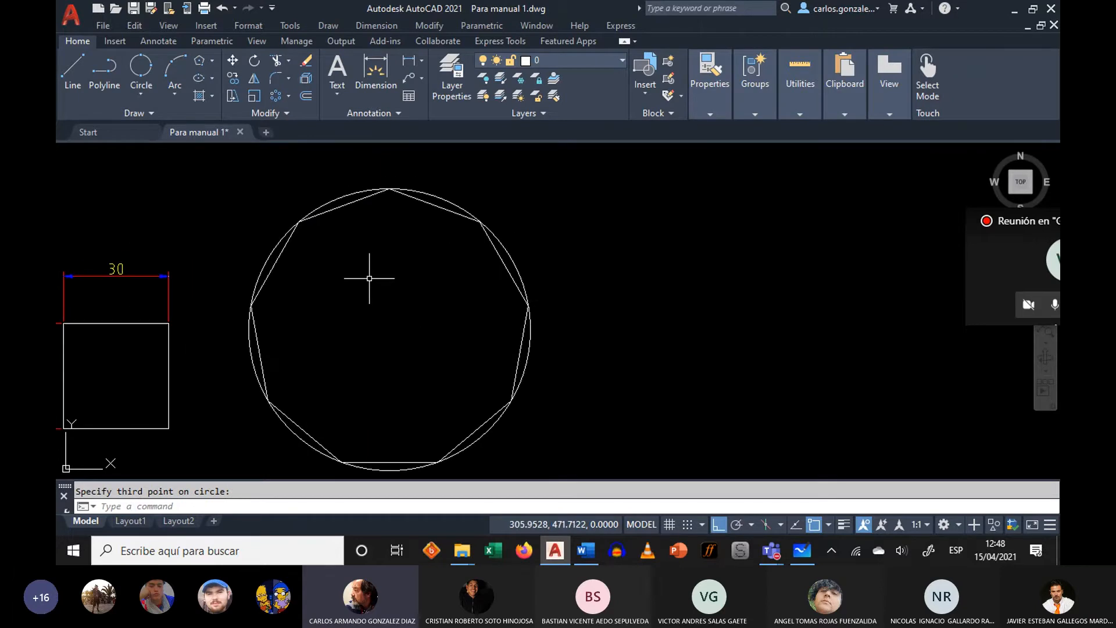
middle_drag(374, 274, 356, 279)
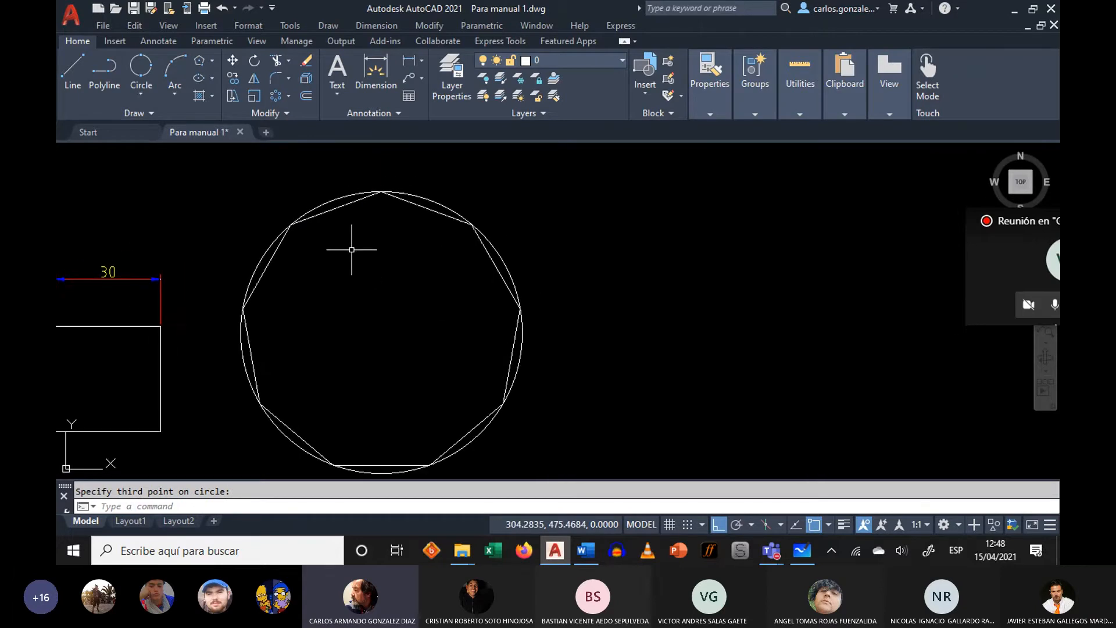
click(421, 60)
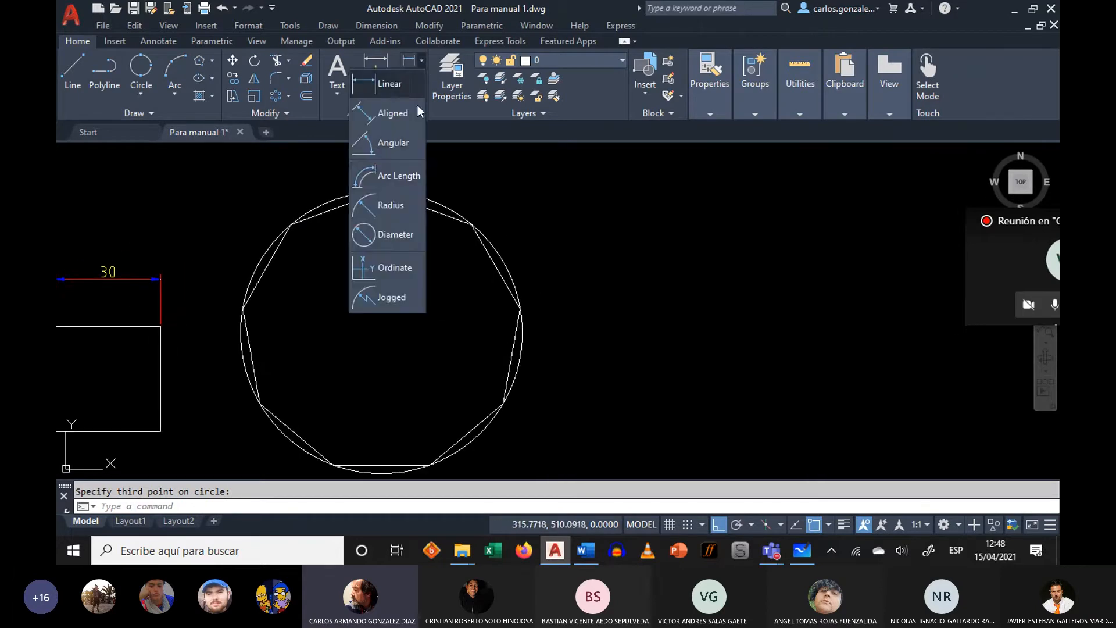
click(399, 207)
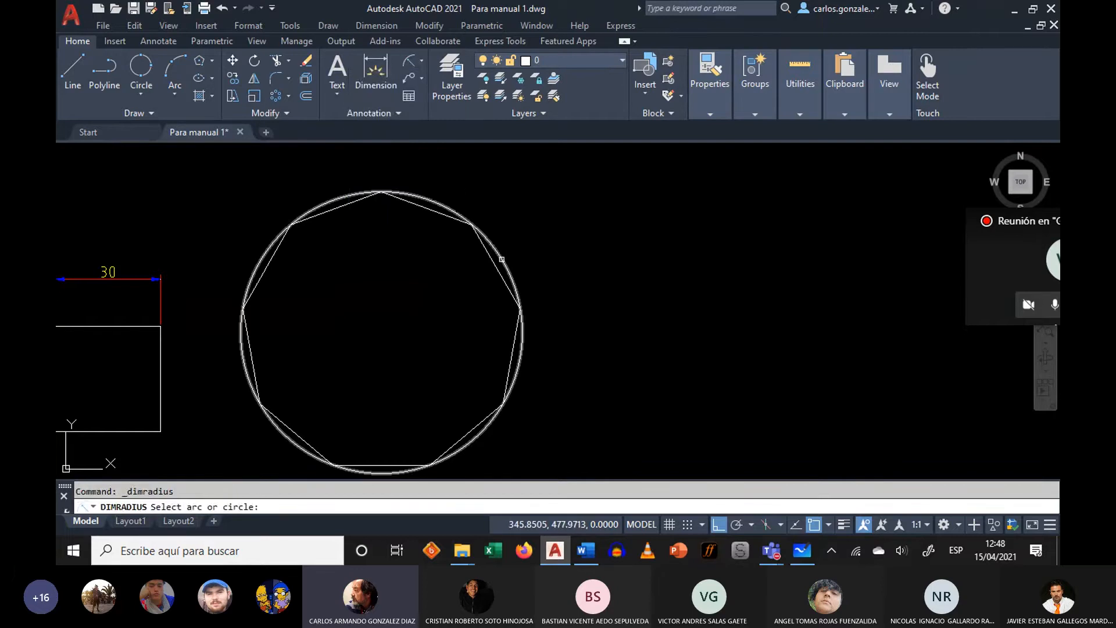
click(501, 260)
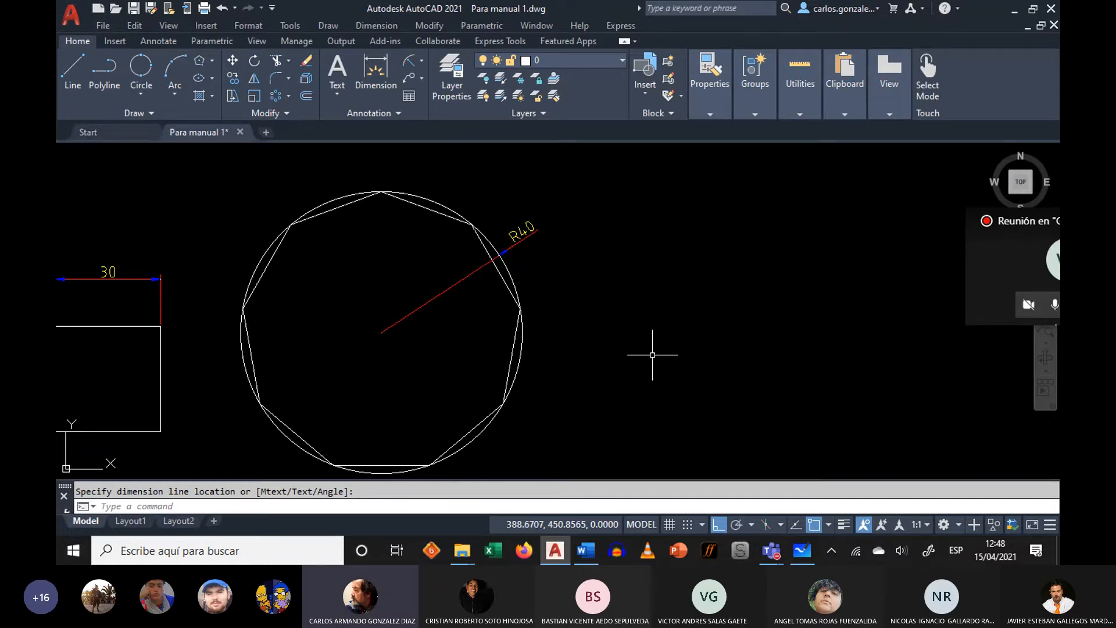
- Draw a nine-sided polygon circumscribed about a circle of radius 40, well clear of the dimensioned one on its right, with Ortho on and one vertex pointing up
scroll(458, 329, down, 2)
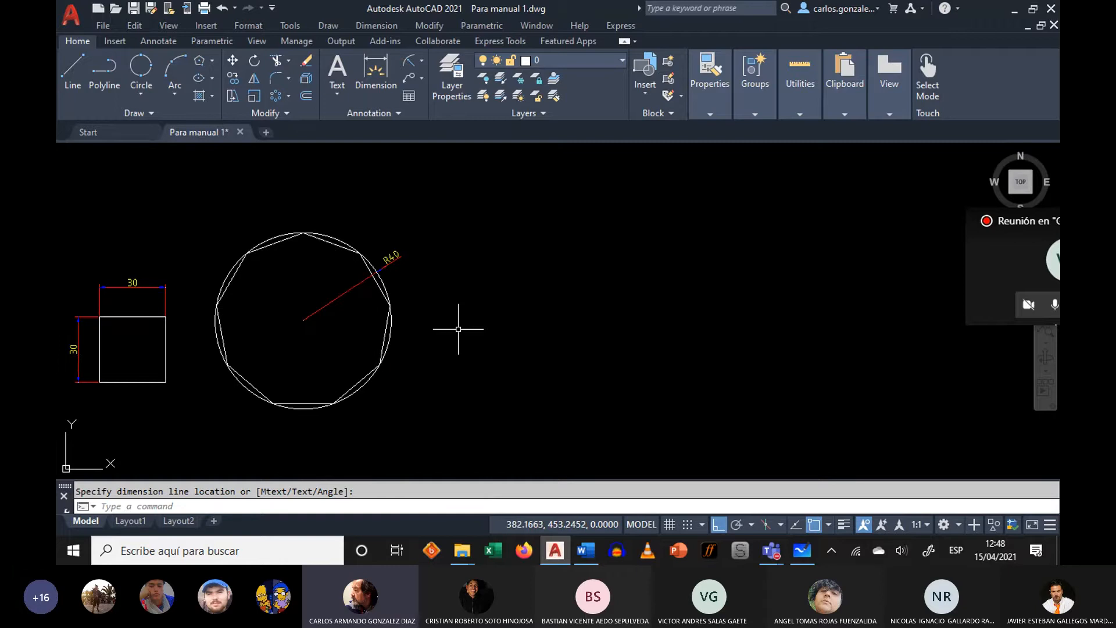
middle_drag(479, 254, 465, 256)
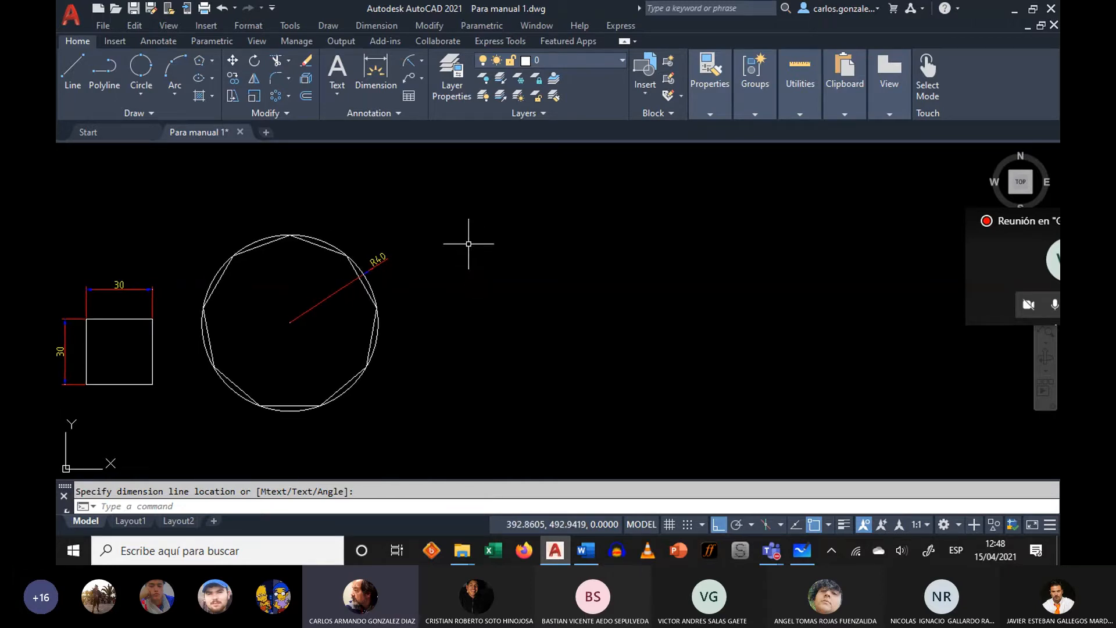
click(201, 61)
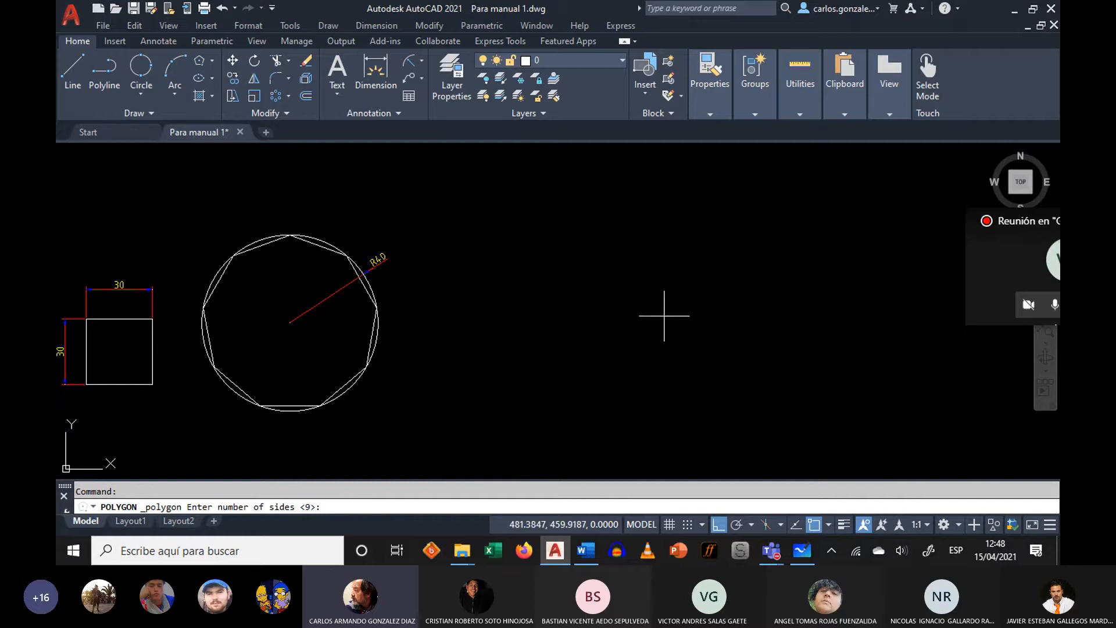
key(Return)
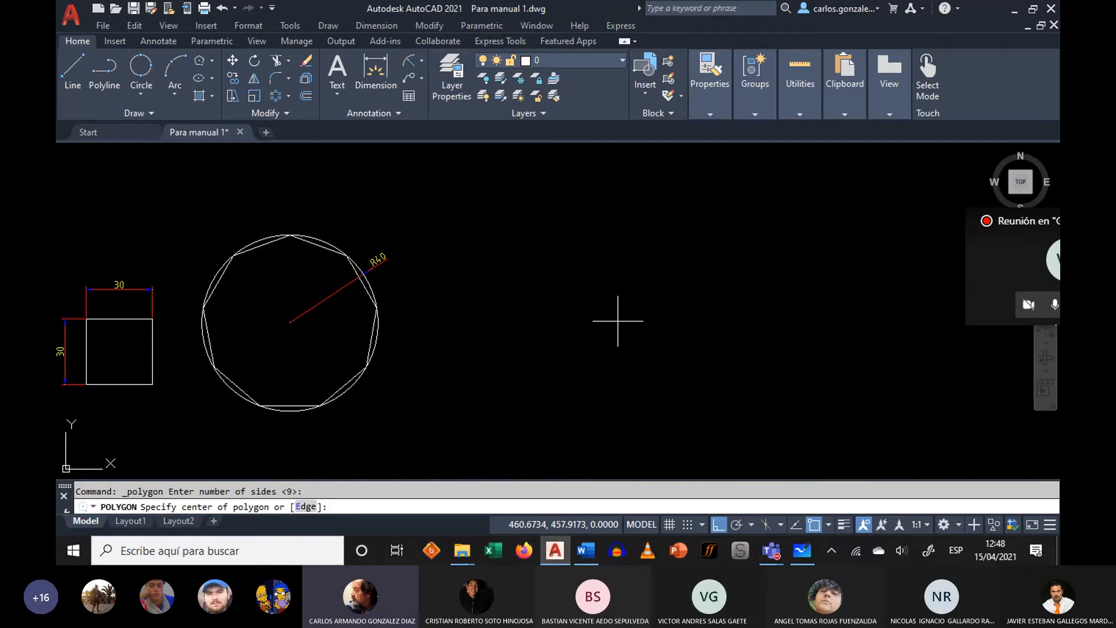
click(618, 320)
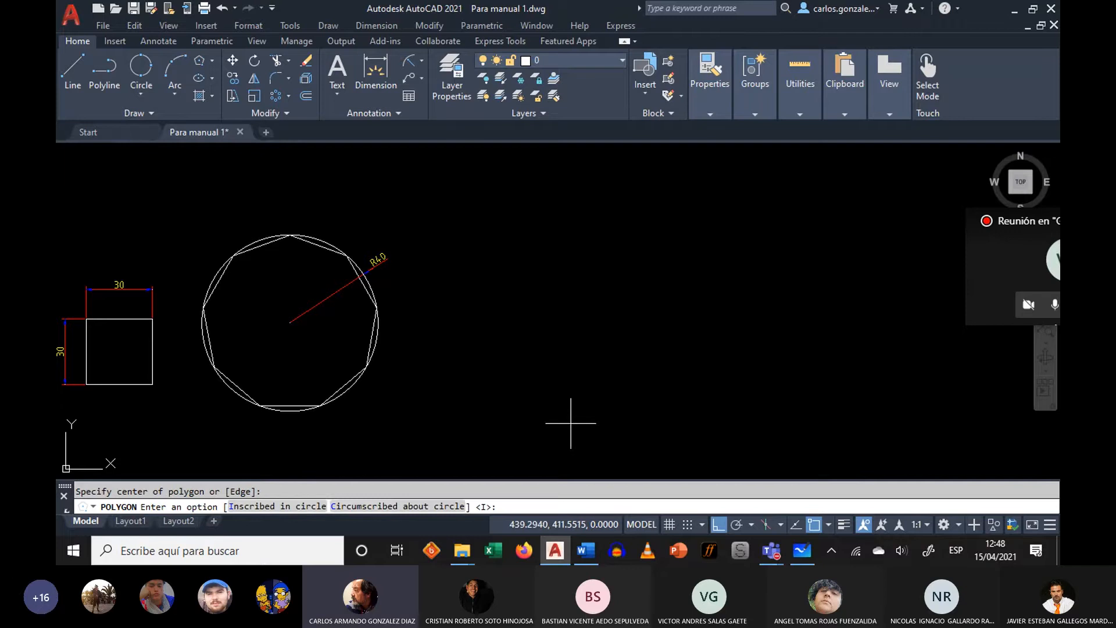
click(360, 508)
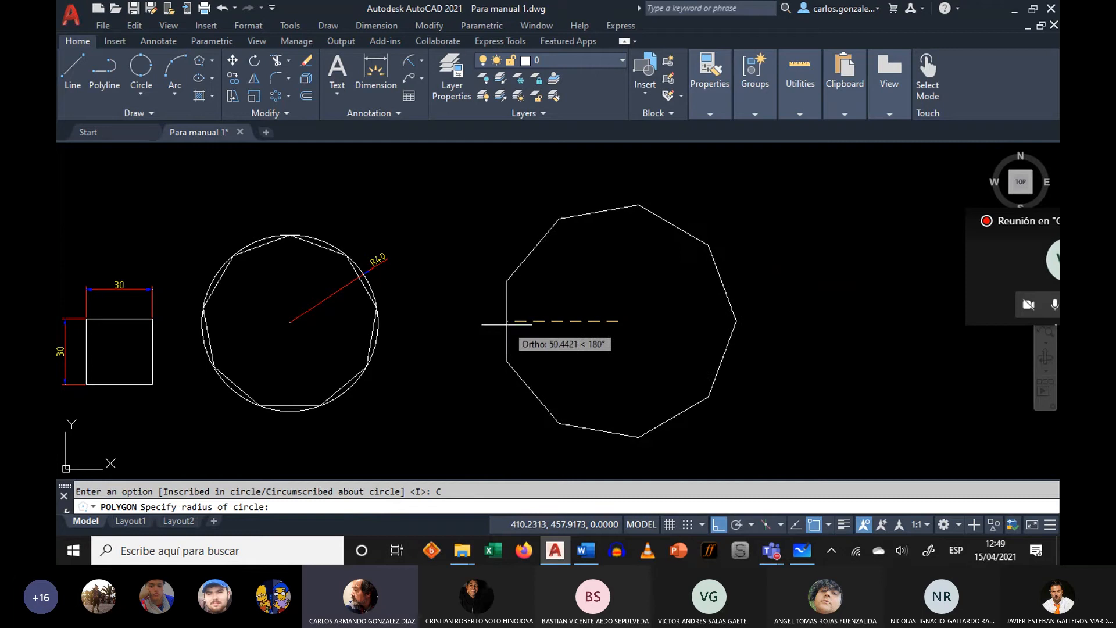
click(719, 525)
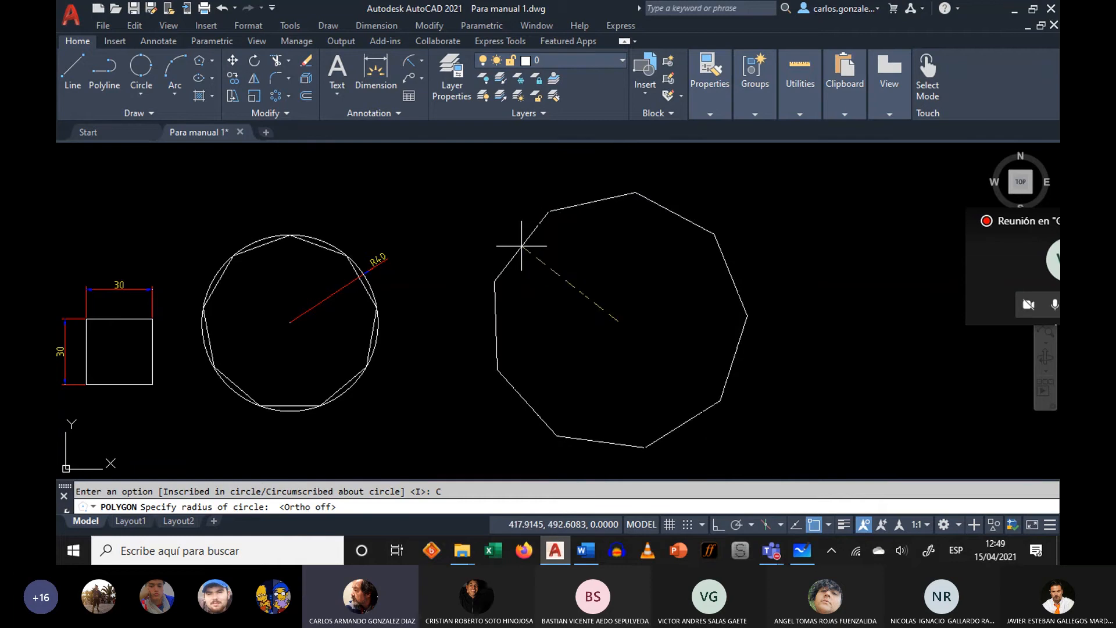
key(F8)
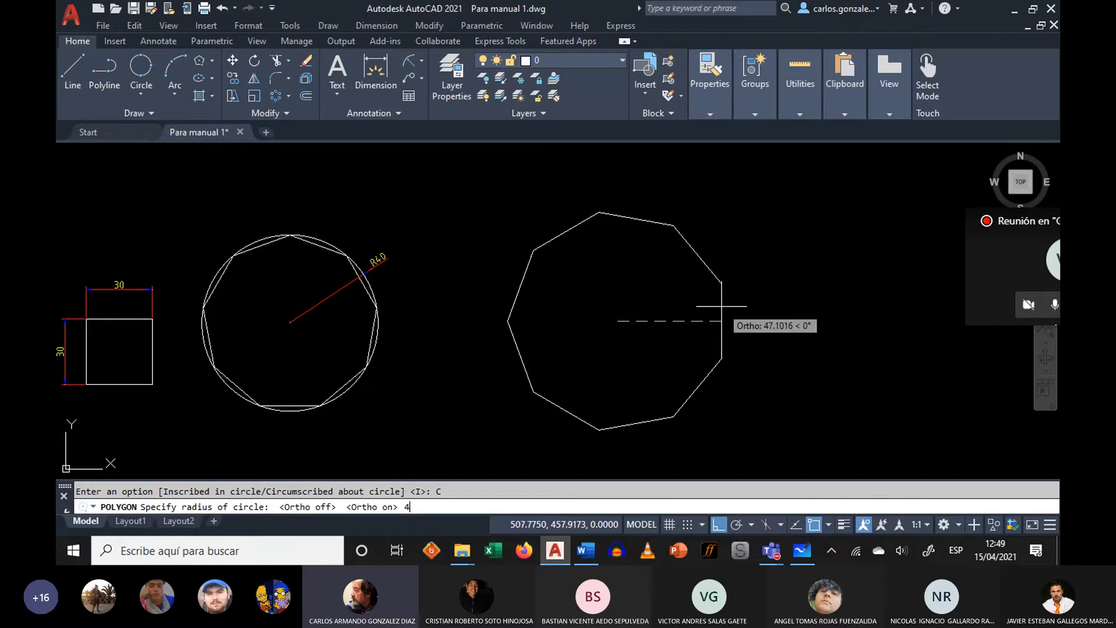
text(40)
key(Return)
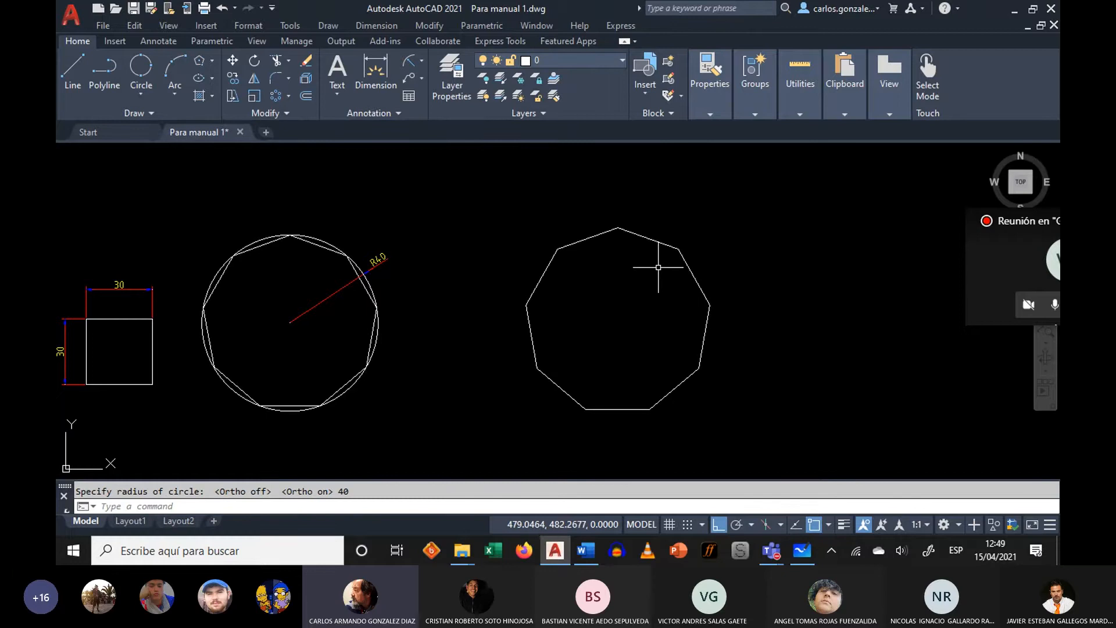
- Move the new nine-sided polygon a short distance horizontally to the left, closer to the dimensioned polygon
middle_drag(643, 294, 637, 303)
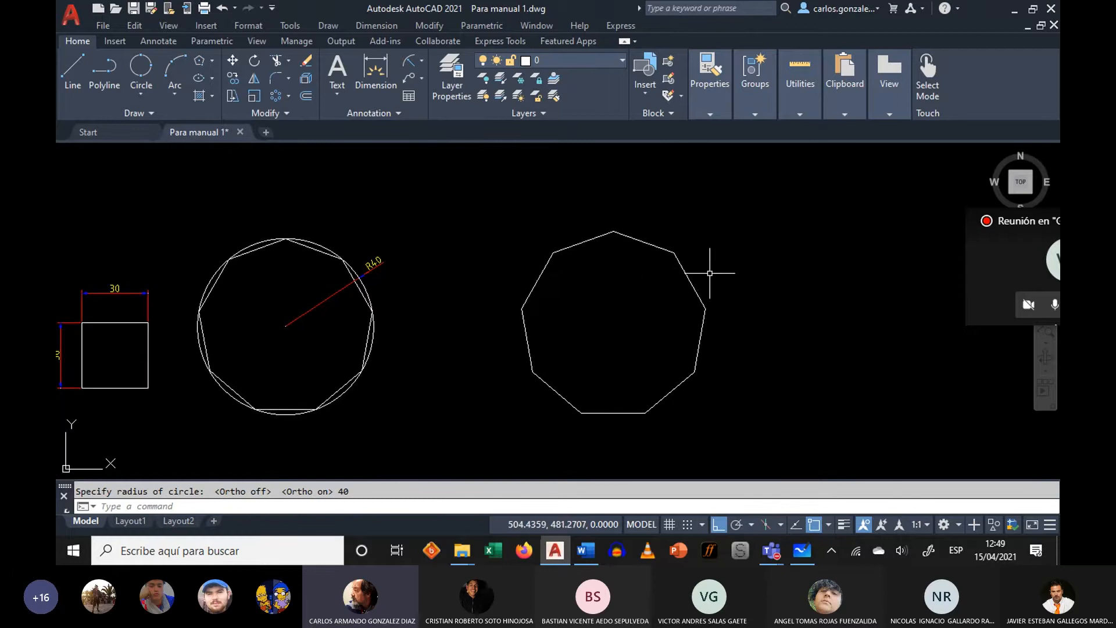
text(m)
key(Return)
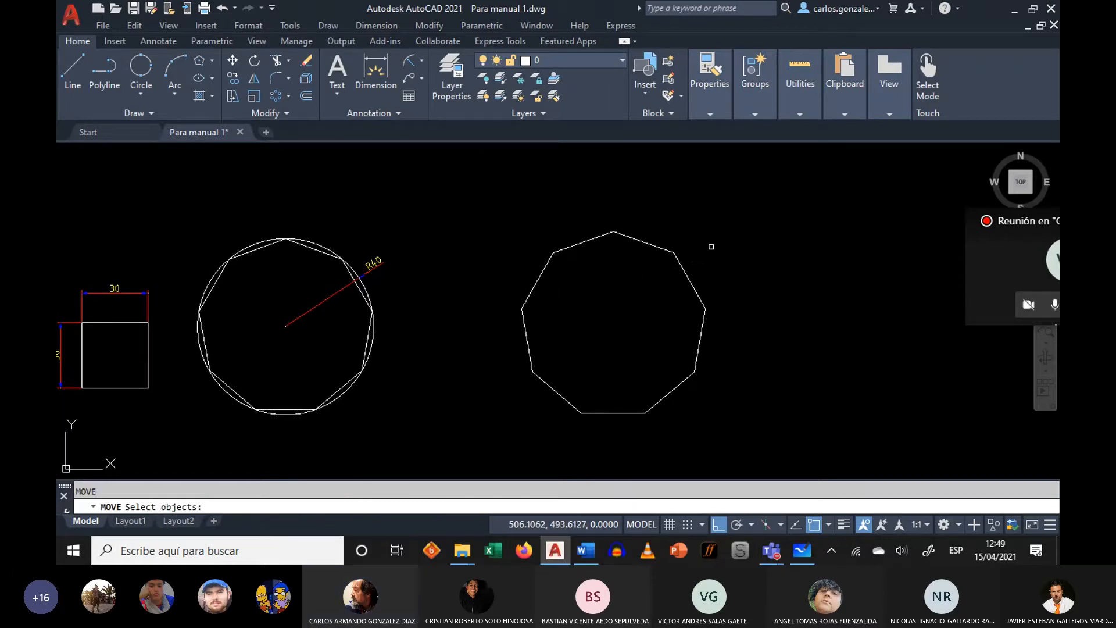
click(686, 272)
key(Return)
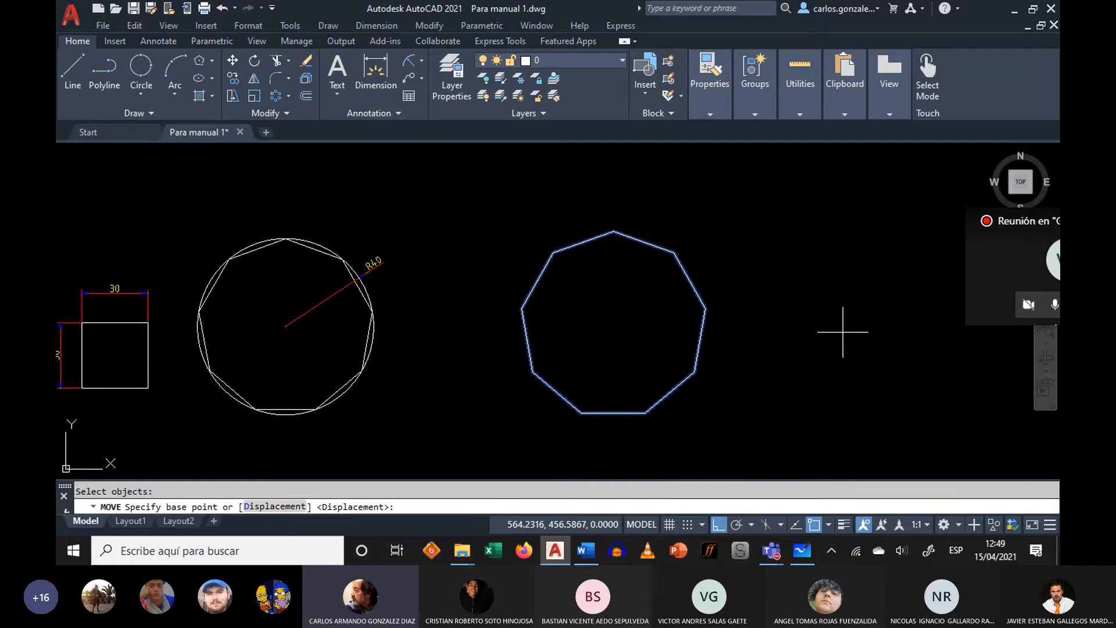
click(853, 360)
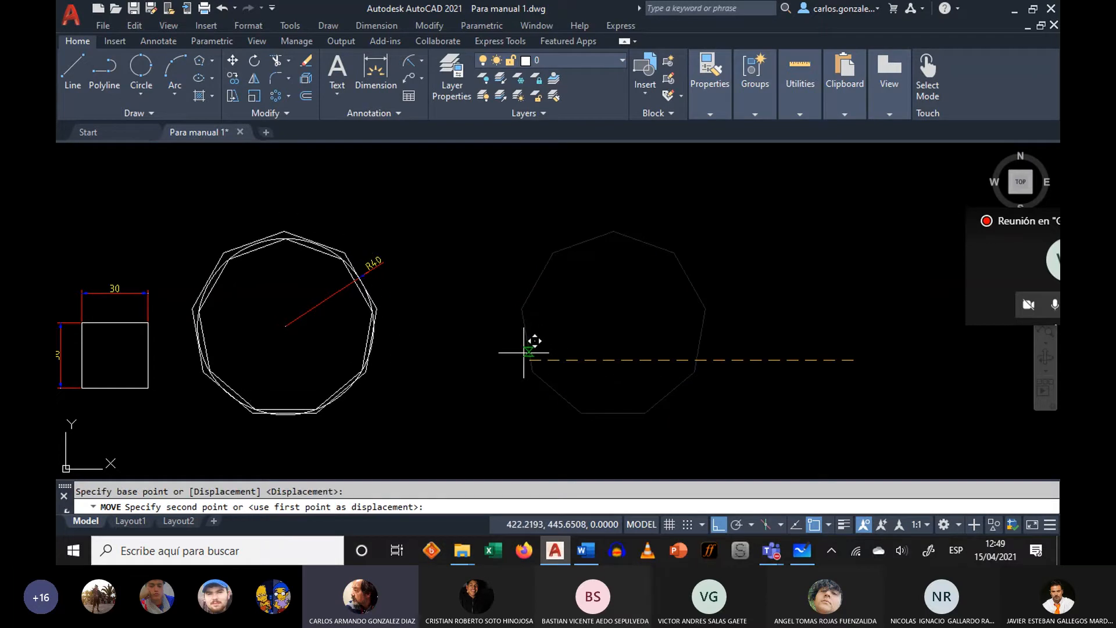
click(841, 353)
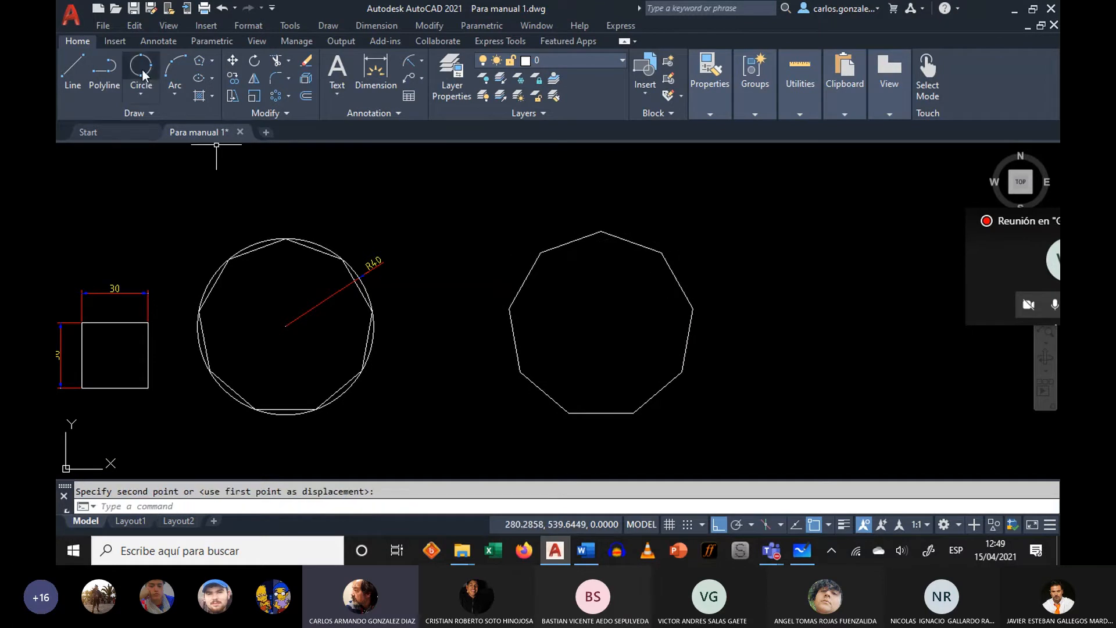
- Draw a 3-point circle inside the new polygon through the midpoints of its top-left, upper-left and lower-left edges
click(142, 74)
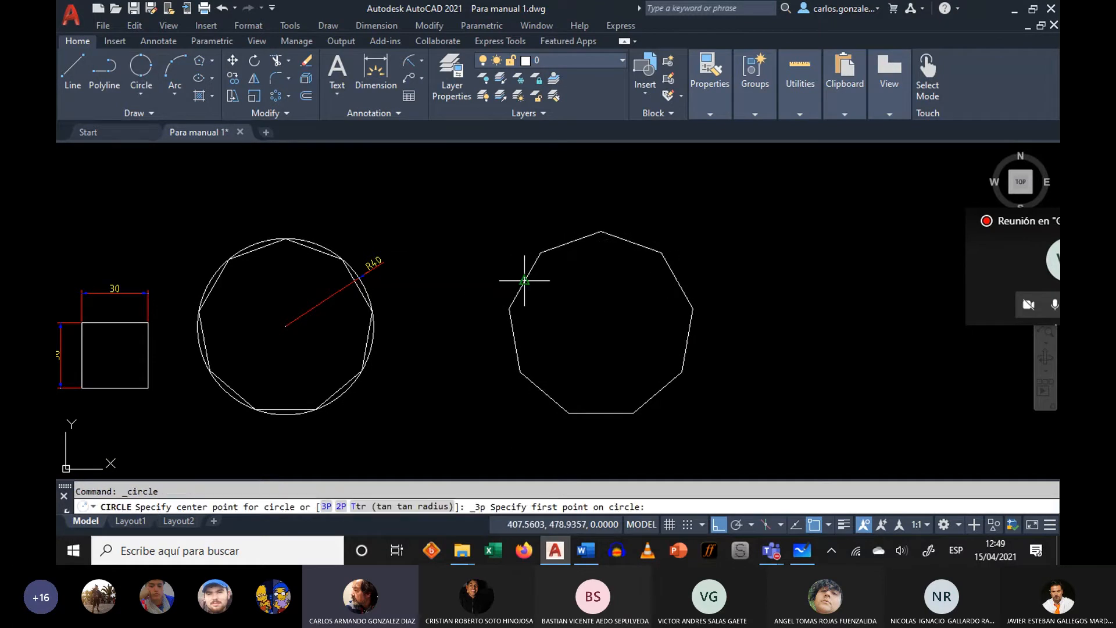
click(570, 243)
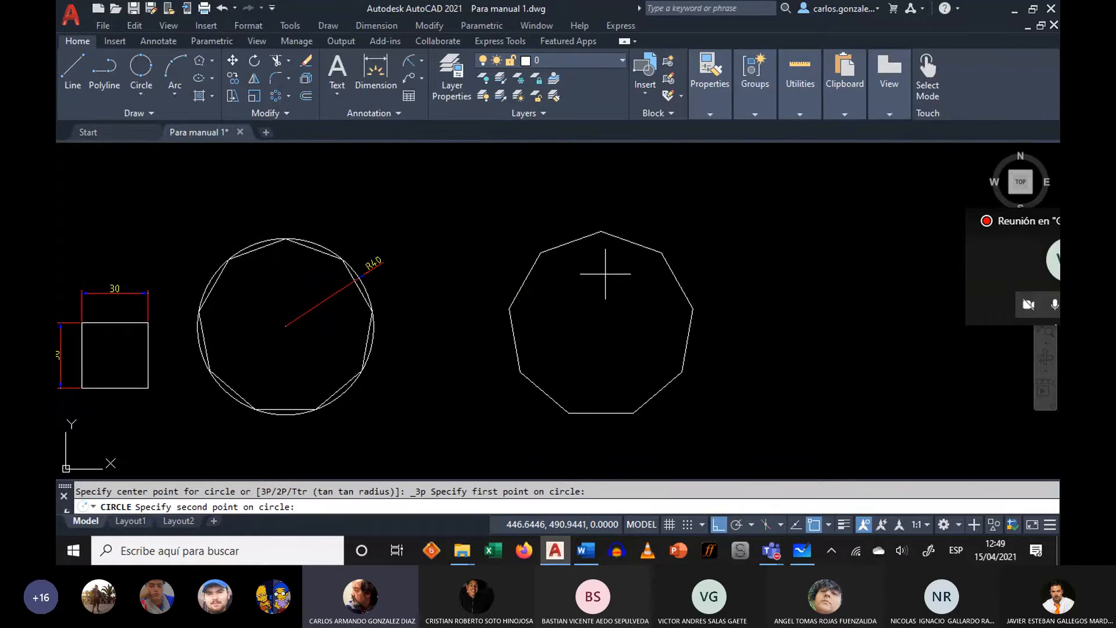
click(527, 289)
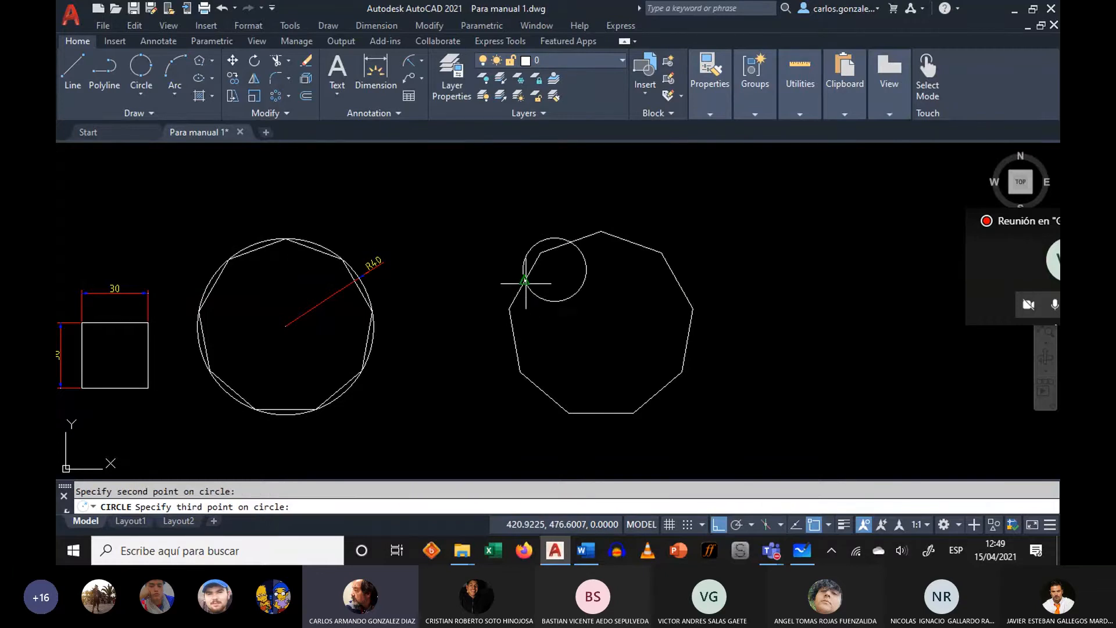
click(544, 391)
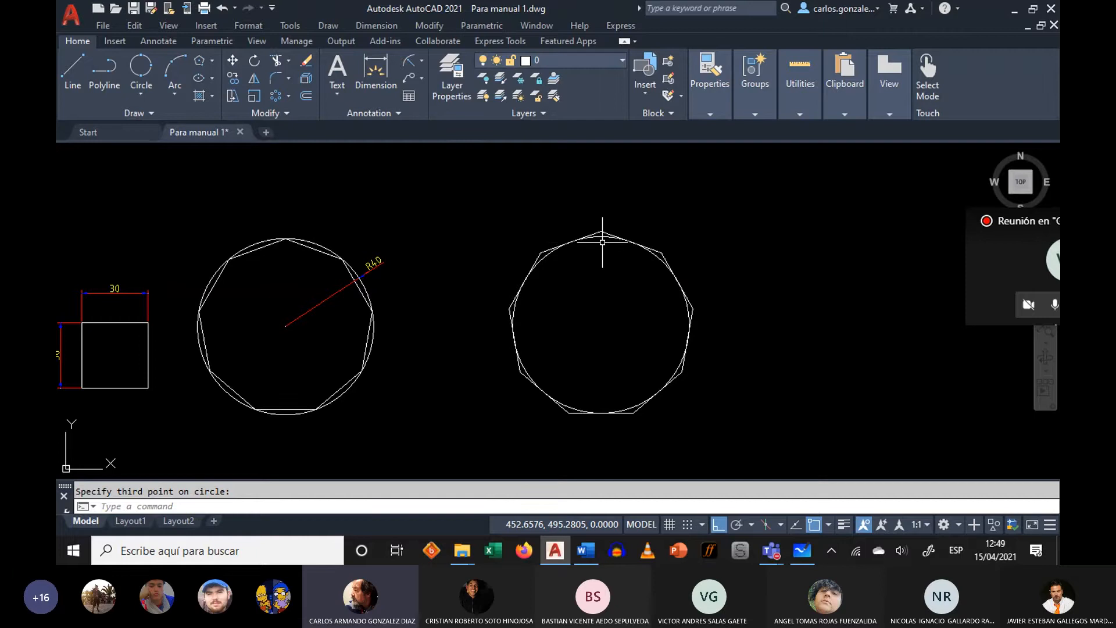
- Add a radius dimension to the circle inside the polygon, placing its text outside at the upper right
scroll(602, 241, up, 5)
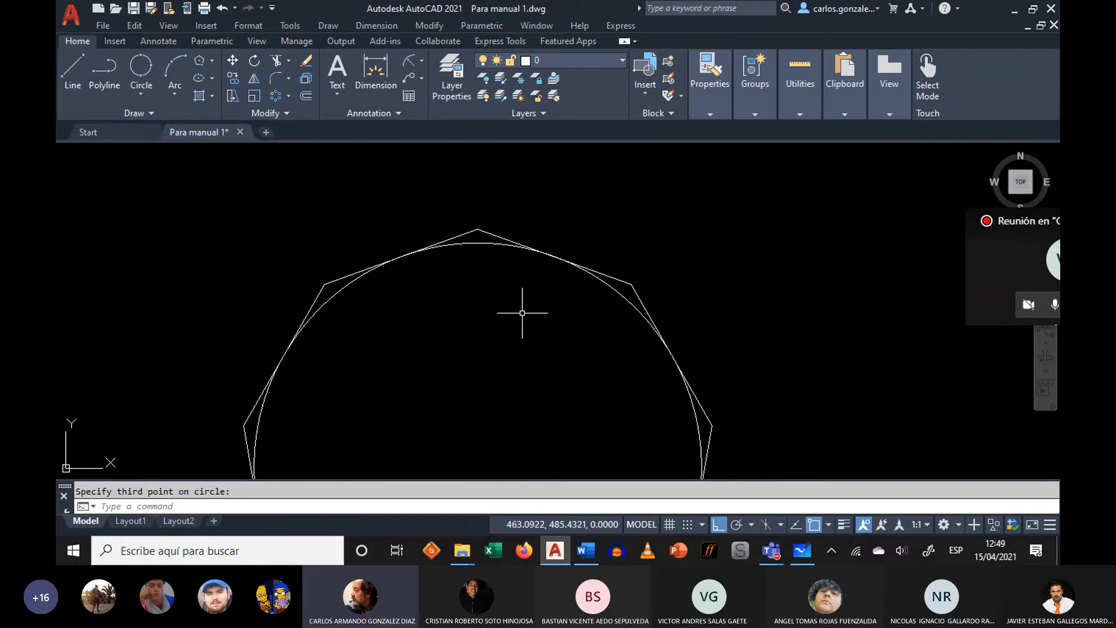
scroll(522, 313, down, 2)
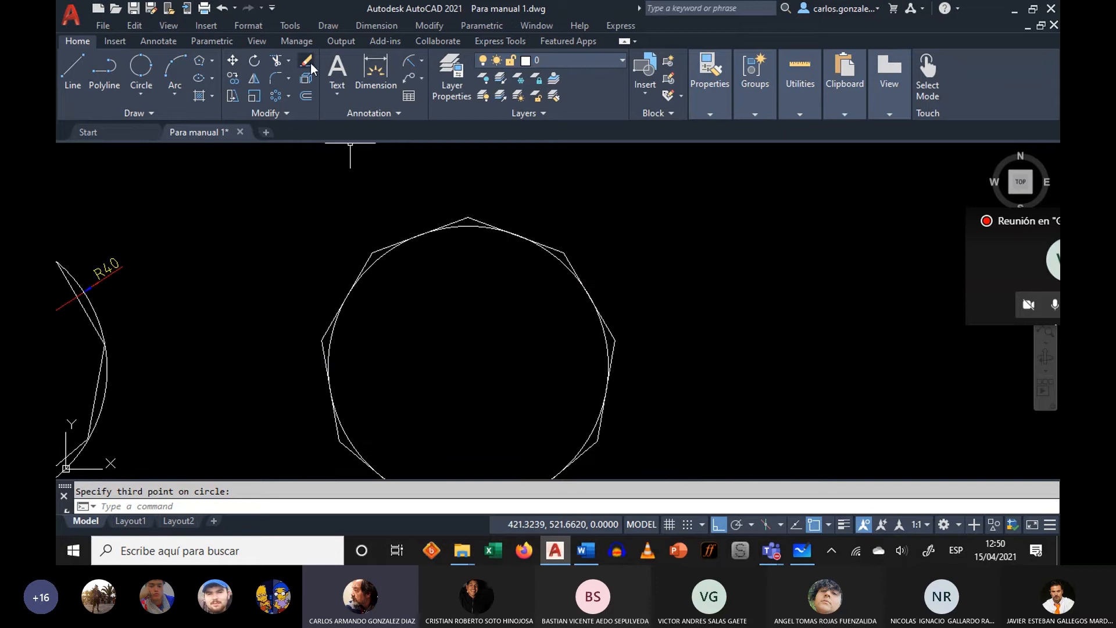
click(410, 62)
click(562, 261)
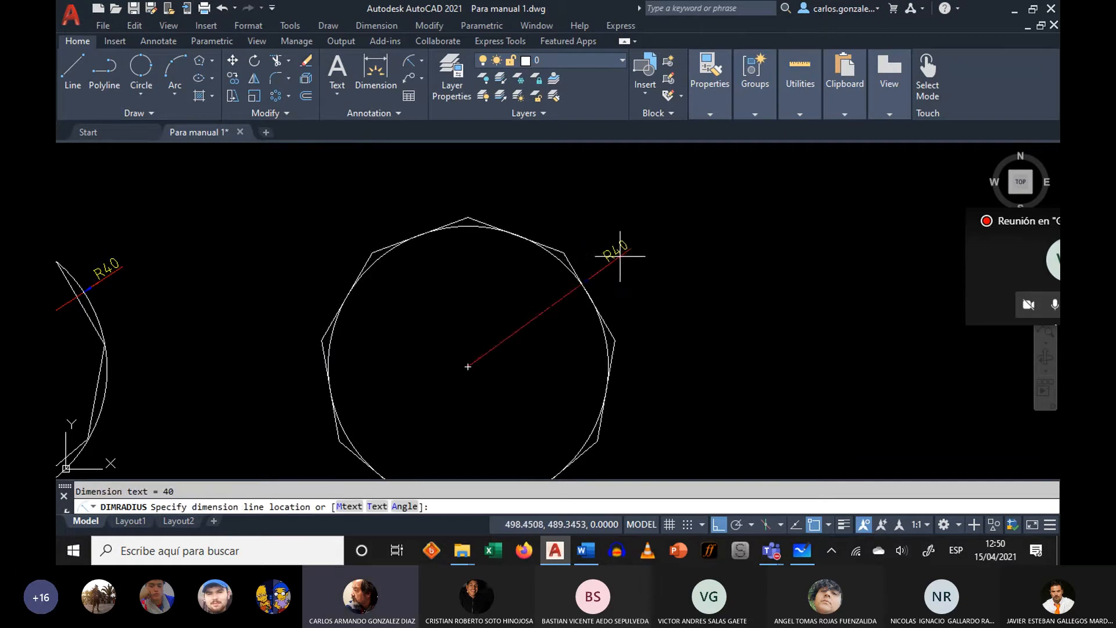
scroll(460, 362, down, 2)
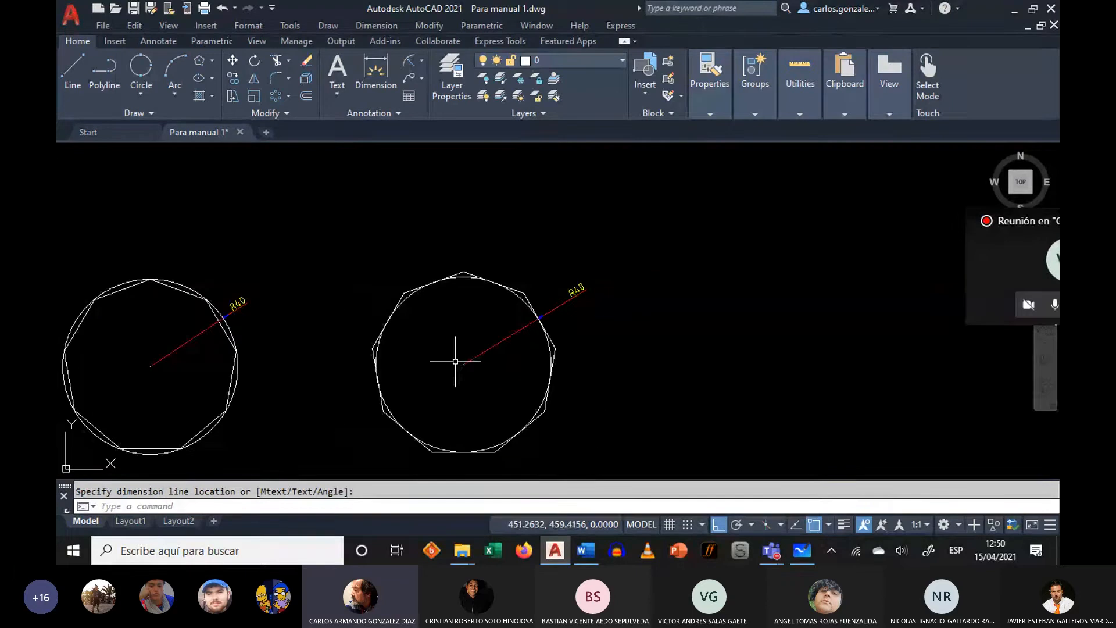
- Draw a five-sided polygon by its edge in the empty area to the right, with a horizontal bottom edge of length 40
mouse_move(456, 357)
middle_down()
mouse_move(486, 295)
mouse_move(507, 305)
middle_up()
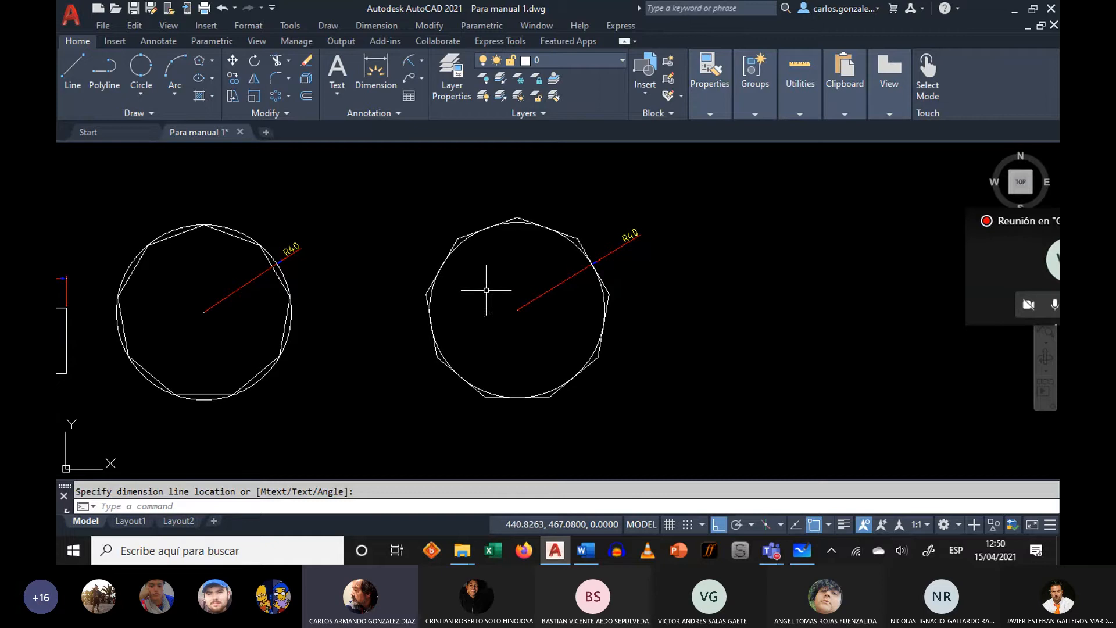
middle_drag(531, 327, 524, 326)
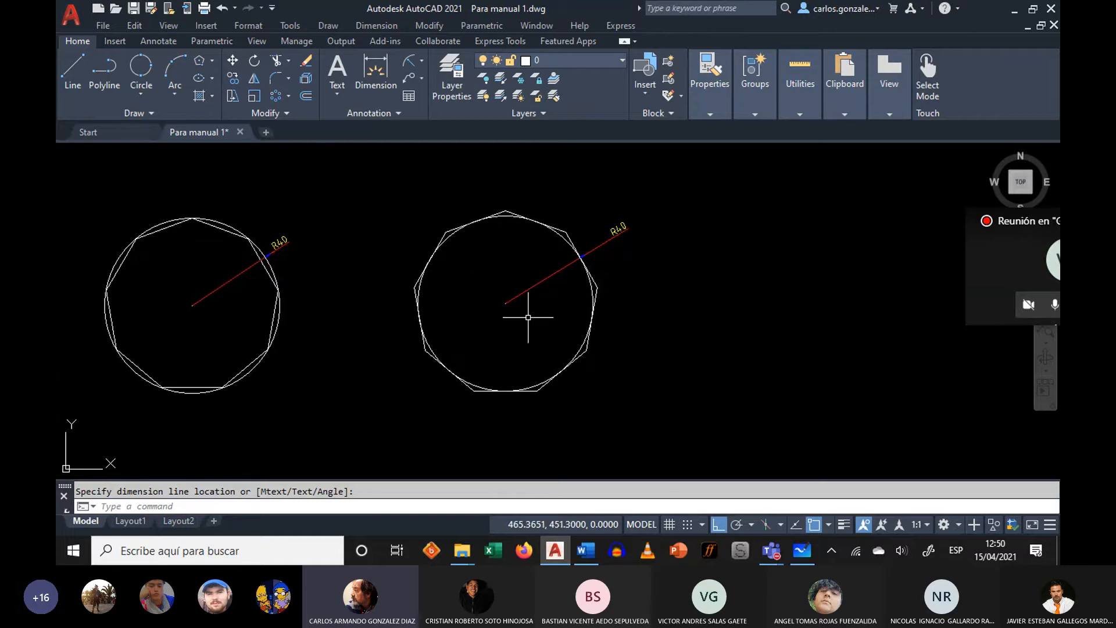
middle_drag(528, 318, 447, 312)
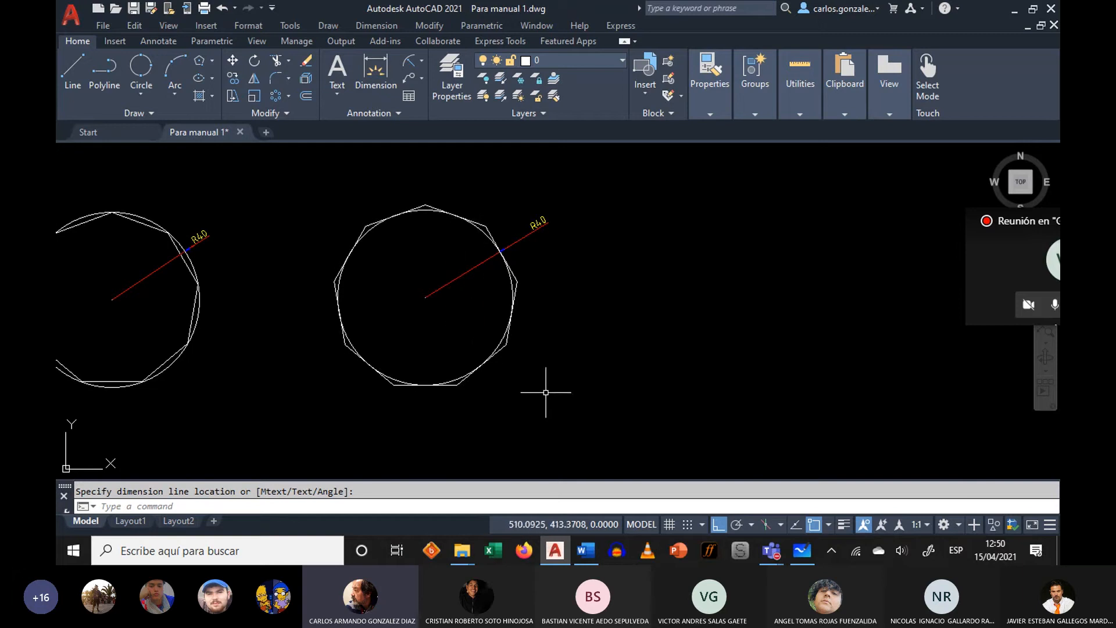
mouse_move(555, 351)
middle_down()
mouse_move(416, 327)
mouse_move(348, 337)
mouse_move(320, 324)
middle_up()
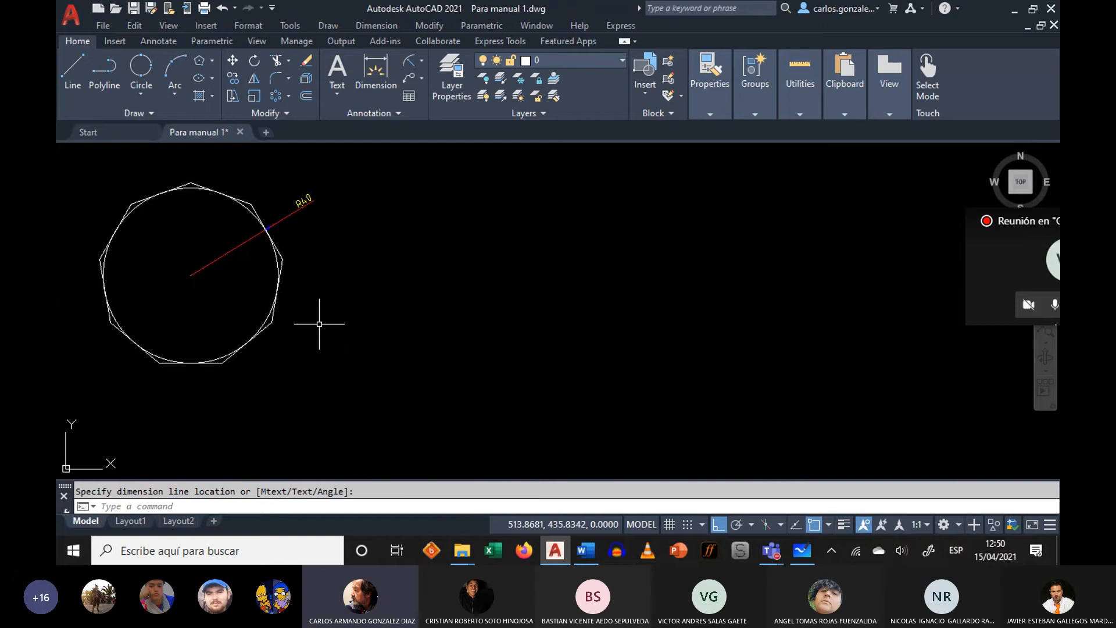
middle_drag(373, 281, 338, 297)
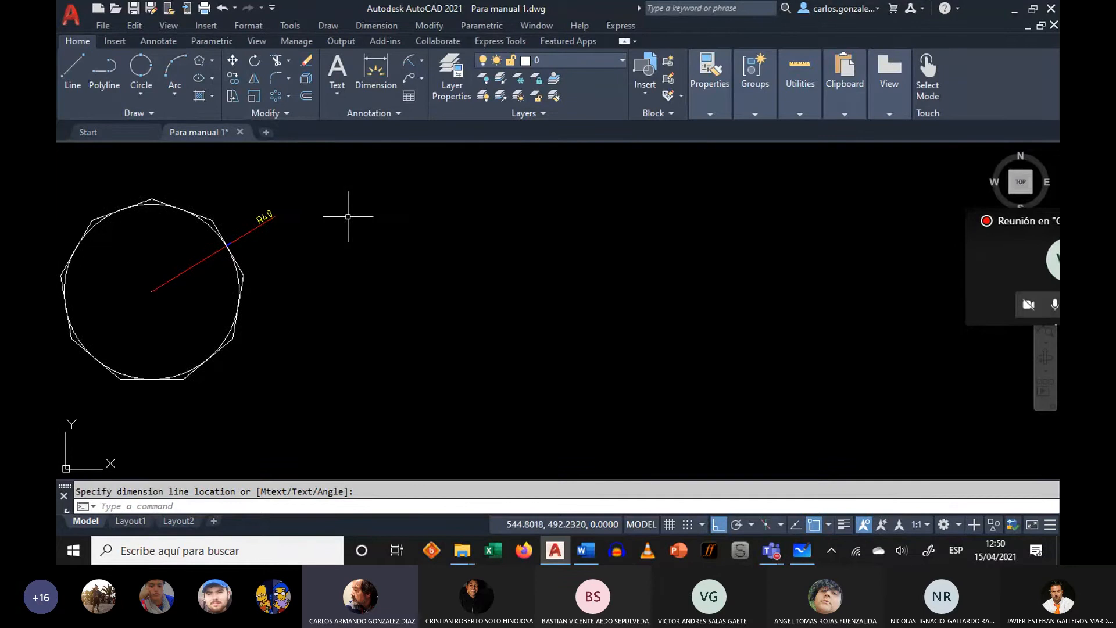
click(200, 61)
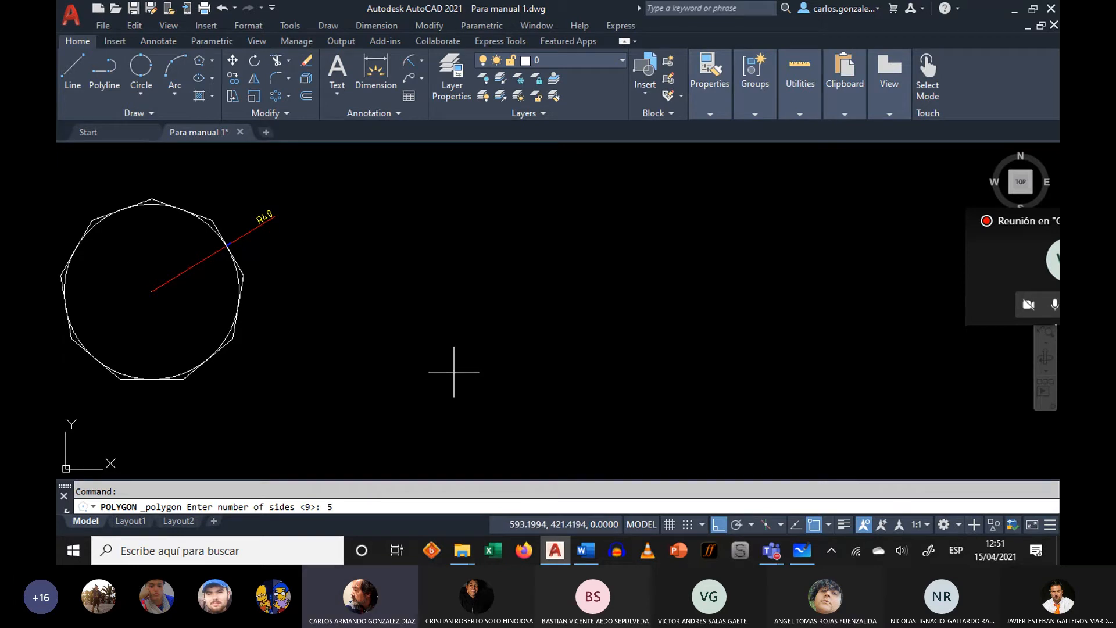
key(Return)
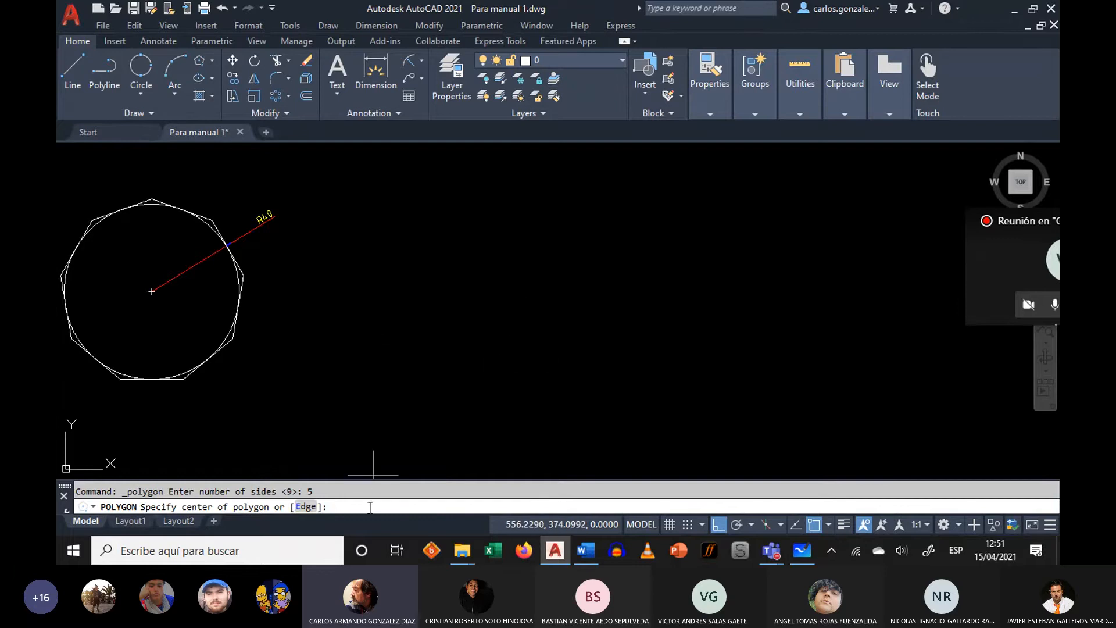
click(306, 508)
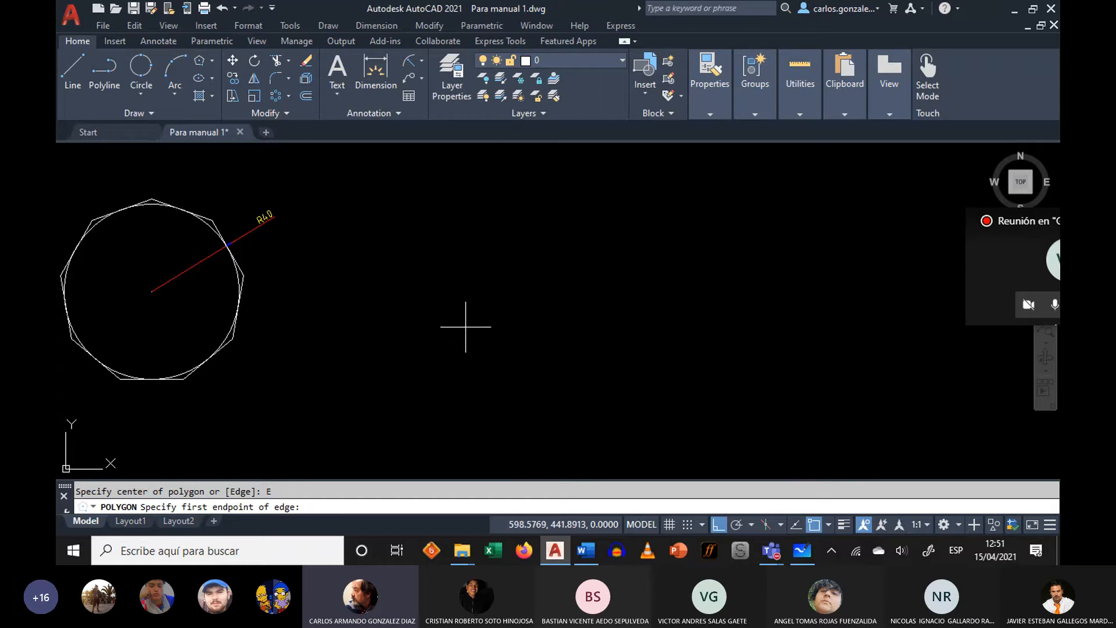
click(466, 327)
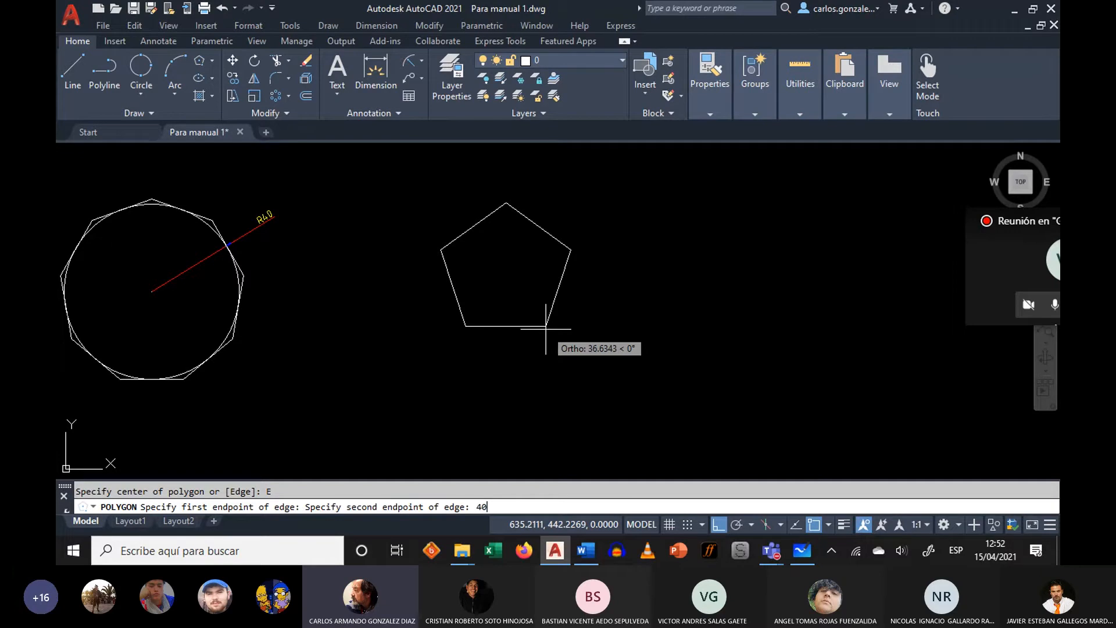
key(Return)
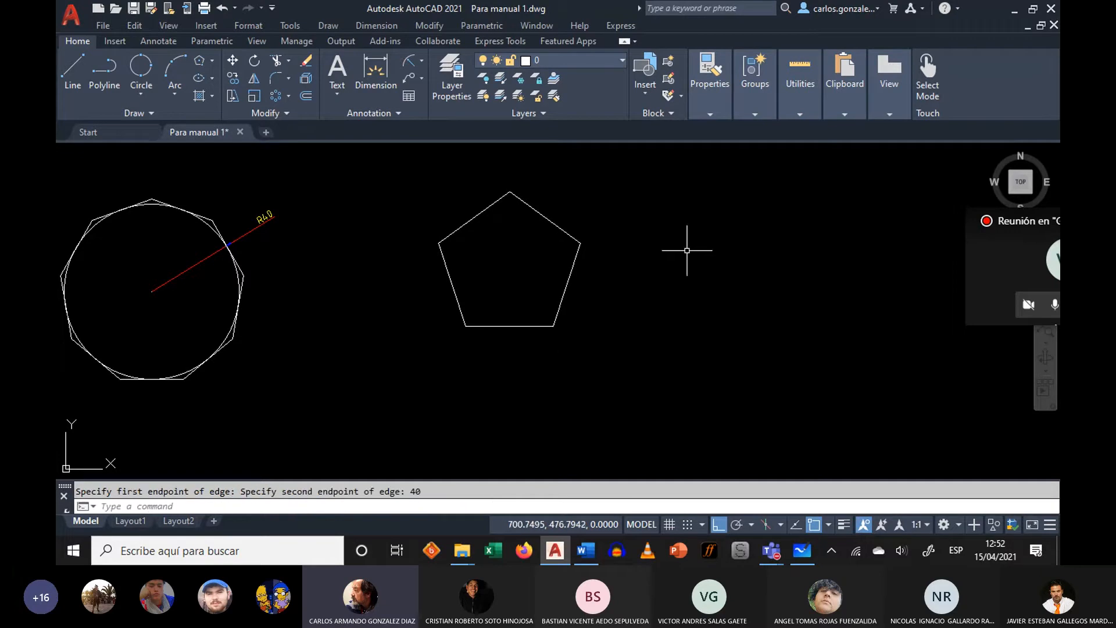
- Add an aligned dimension to the pentagon's upper-left edge by selecting the edge, placing it outside, and start another aligned dimension
click(421, 59)
key(Return)
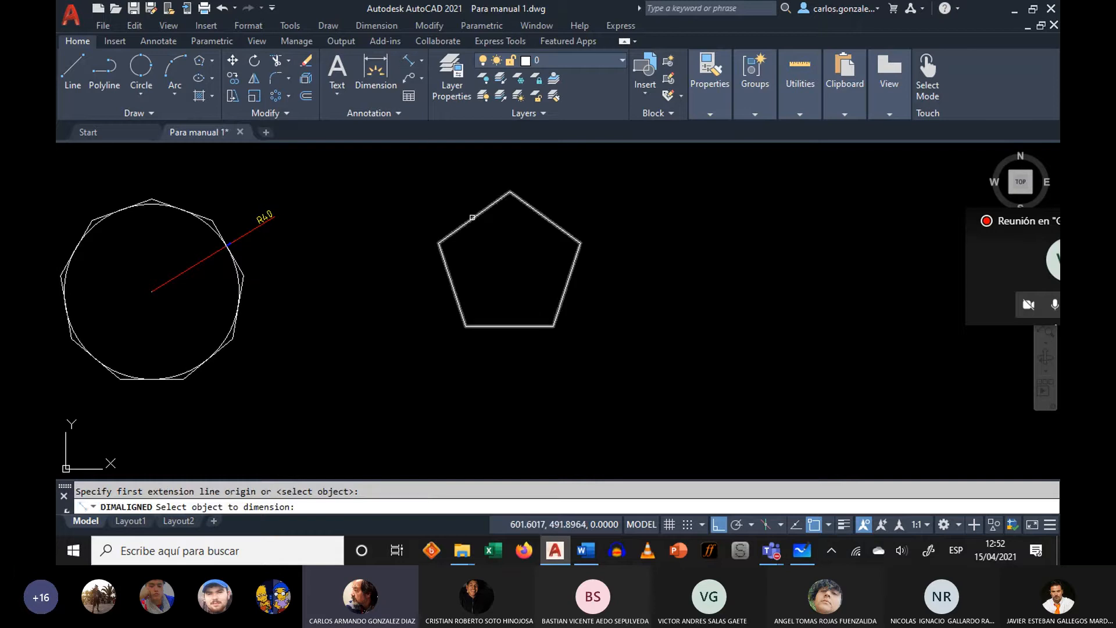
click(463, 224)
click(452, 201)
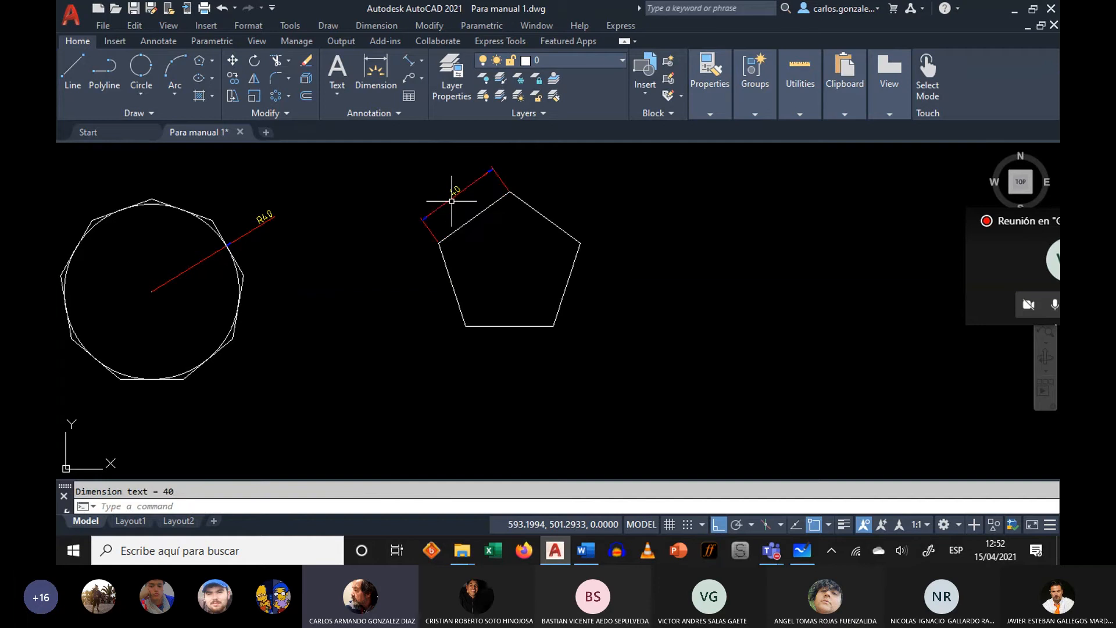
key(Return)
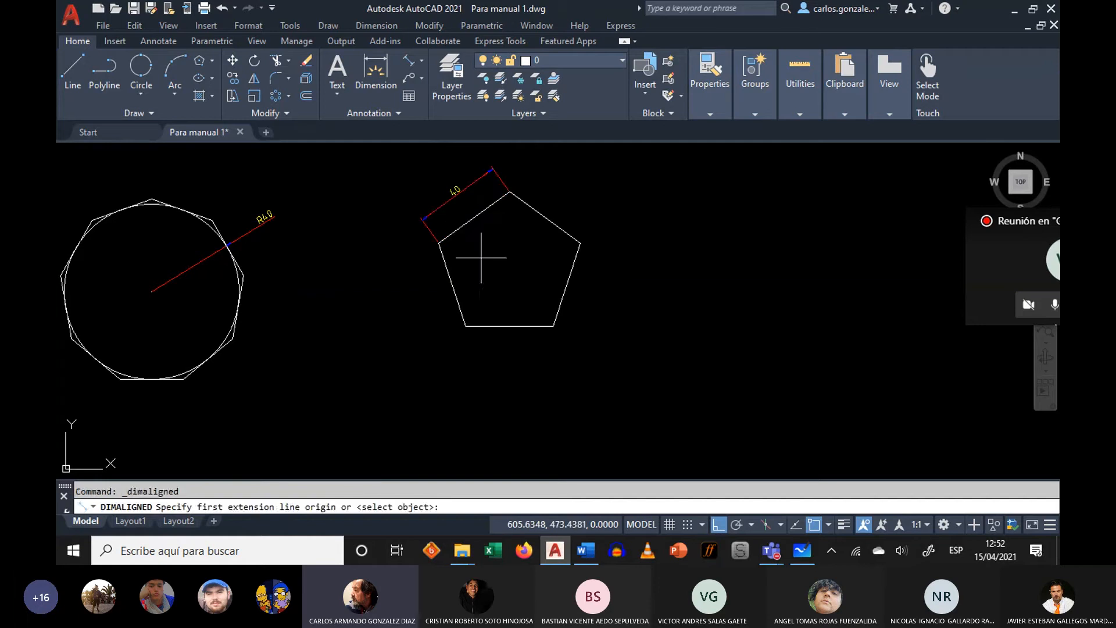
- Dimension the pentagon's lower-left edge with an aligned dimension by selecting the edge, placing it outside the shape
key(Return)
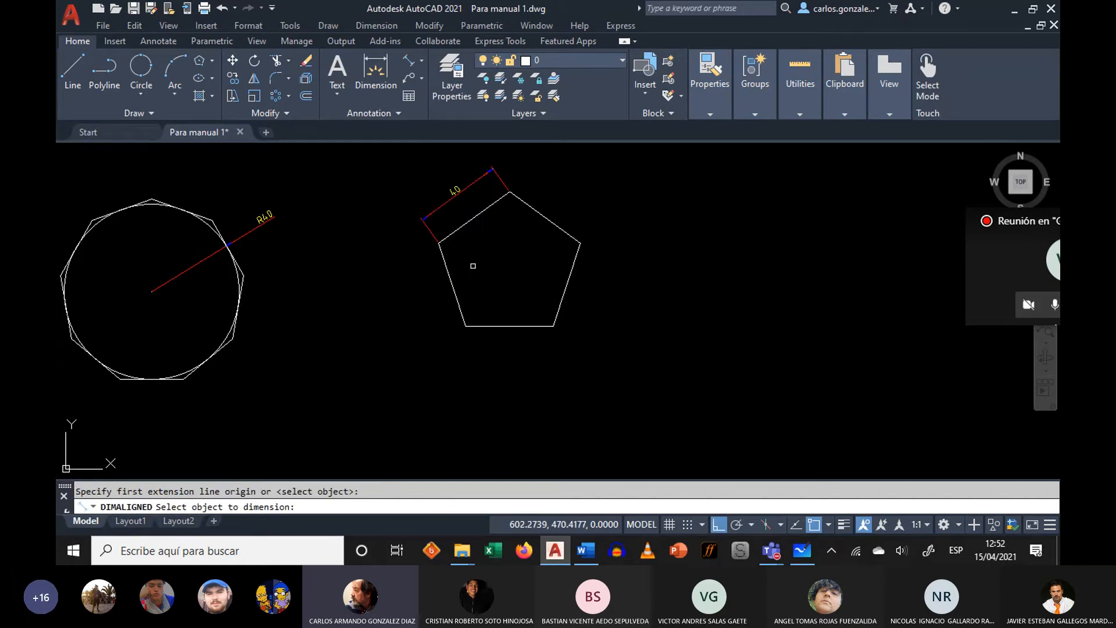
click(450, 277)
click(397, 289)
- Add another aligned dimension by selecting the pentagon's upper-right edge, placing it outside the shape
click(571, 256)
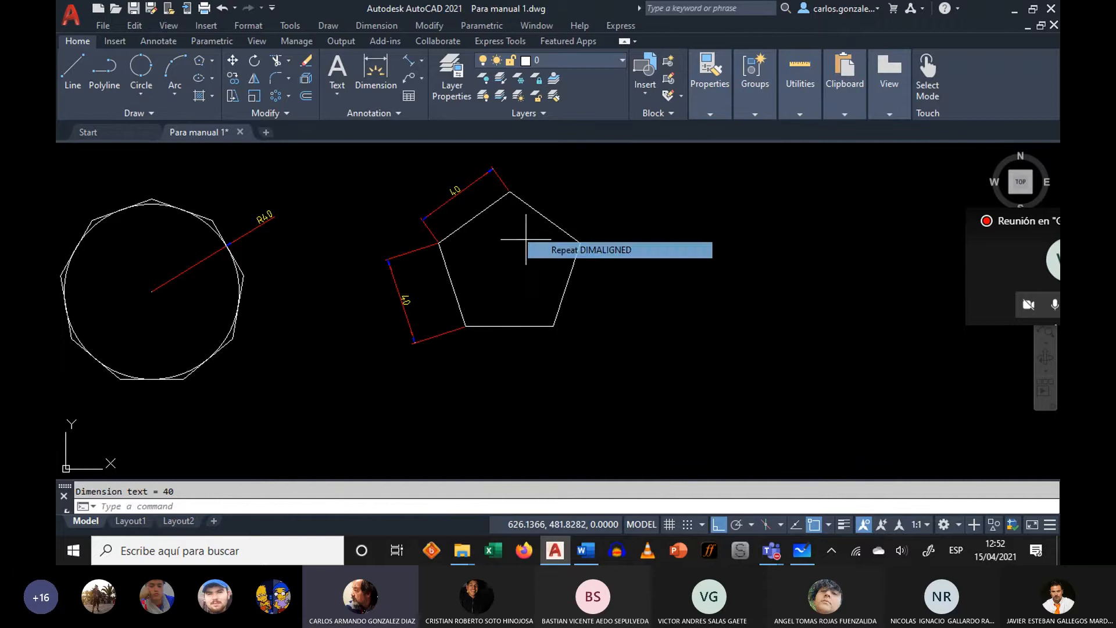
click(410, 61)
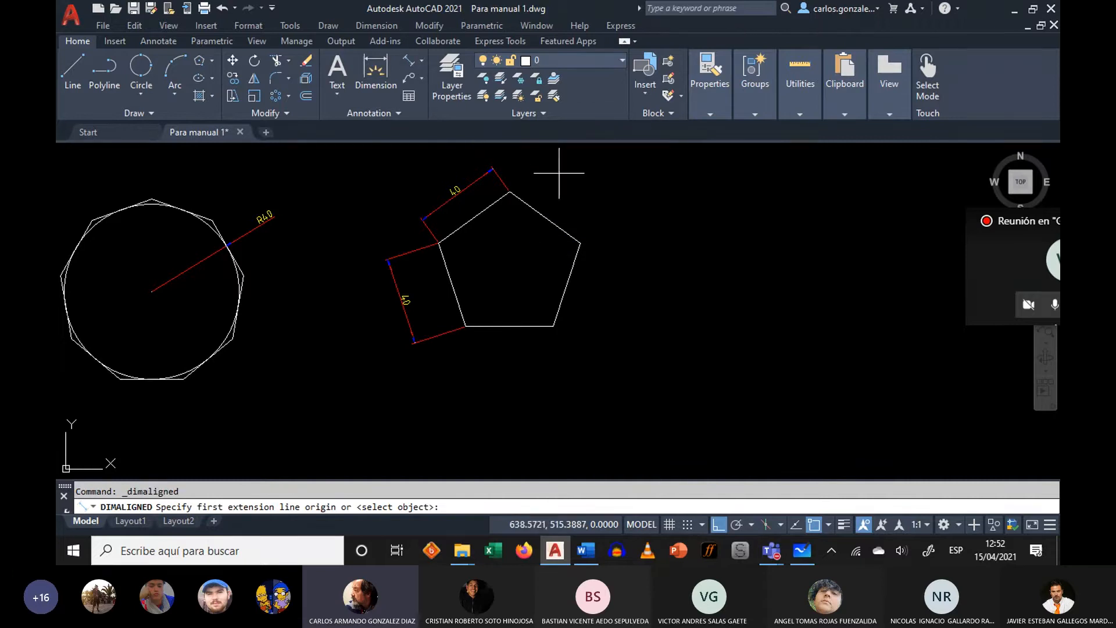
key(Return)
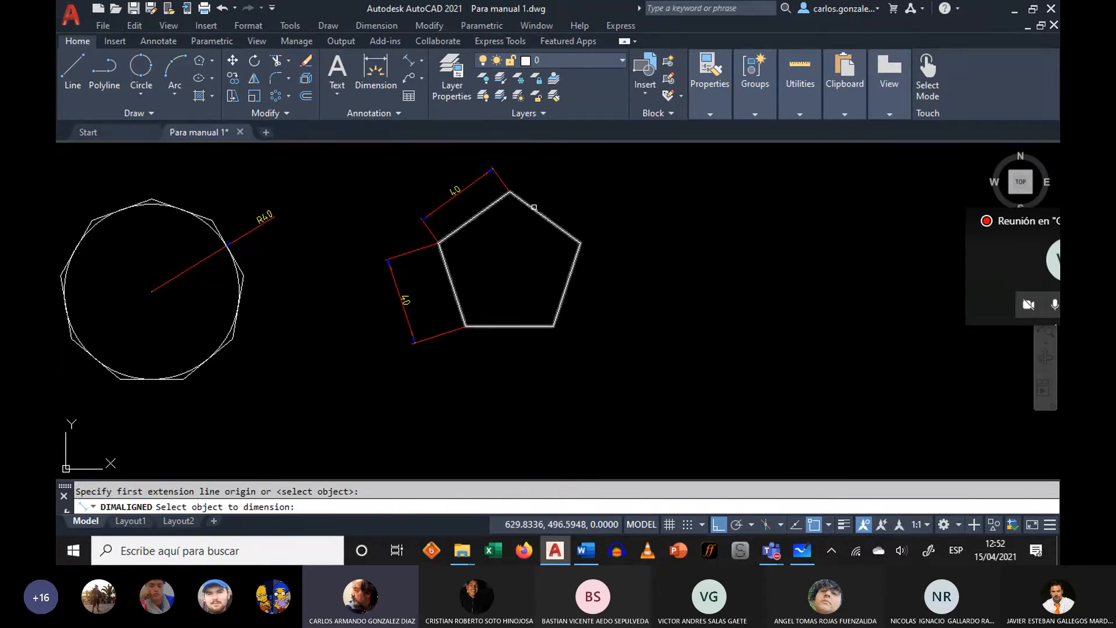
click(543, 215)
click(561, 196)
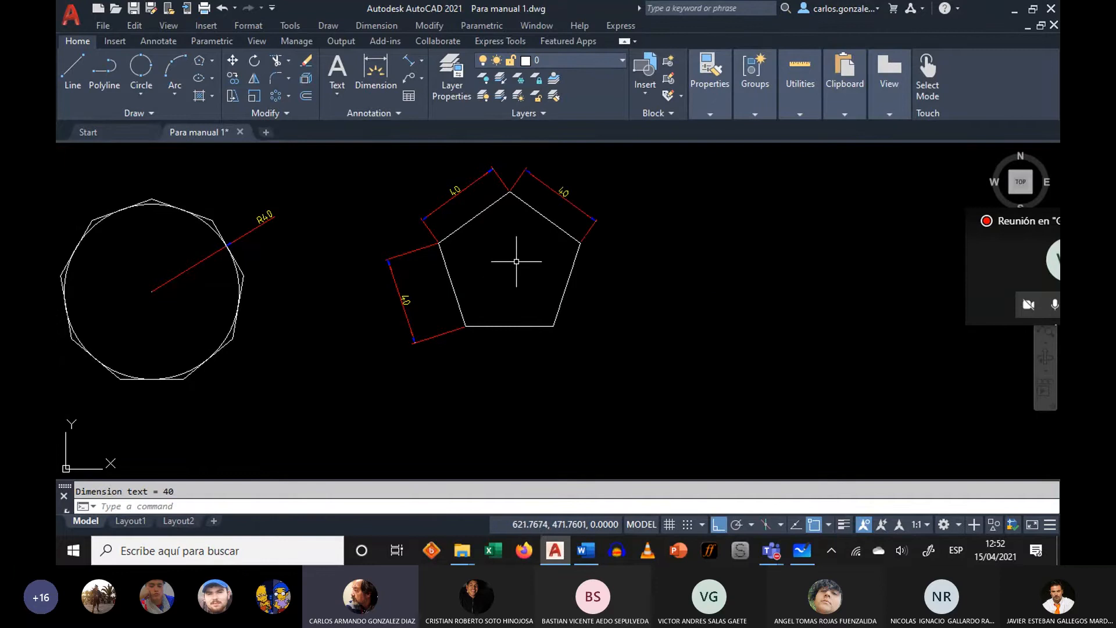
- Review the dimensioned pentagon alongside the inscribed and circumscribed polygons and the rectangles drawn before it
scroll(516, 250, up, 2)
middle_drag(511, 252, 498, 296)
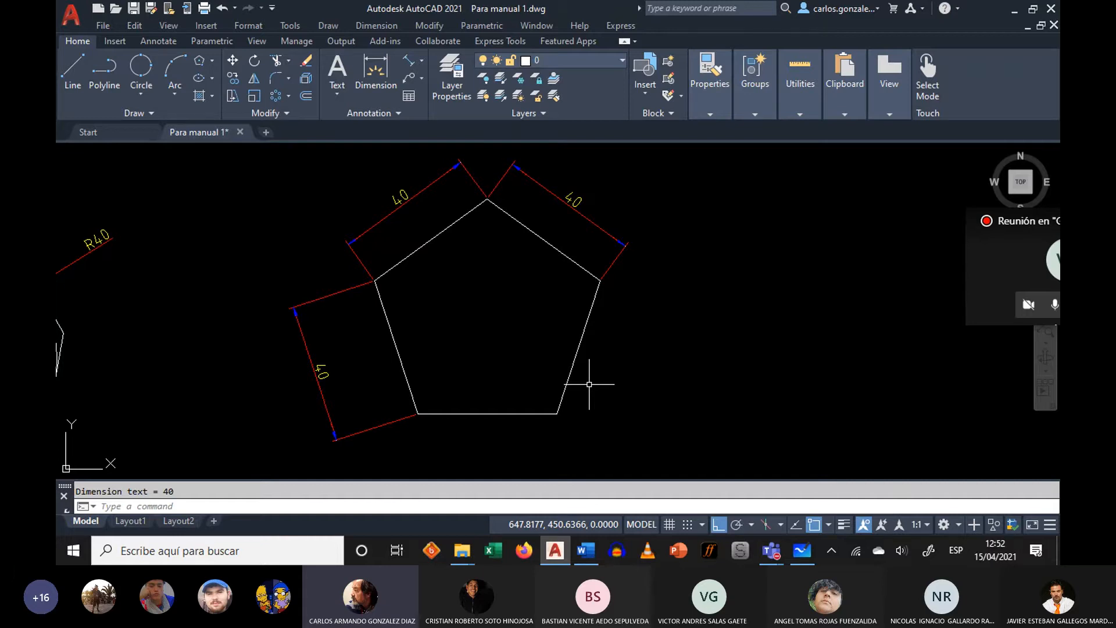
middle_drag(523, 311, 765, 276)
scroll(394, 302, down, 2)
mouse_move(398, 305)
middle_down()
mouse_move(616, 314)
mouse_move(621, 305)
middle_up()
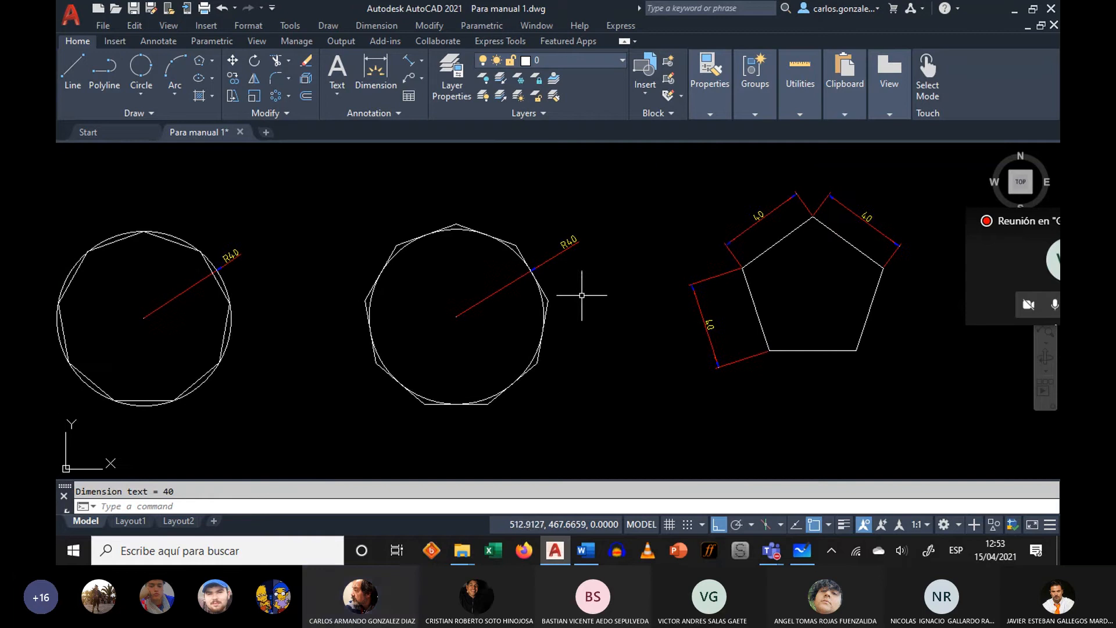
mouse_move(486, 294)
middle_down()
mouse_move(436, 294)
mouse_move(535, 280)
mouse_move(487, 298)
mouse_move(246, 276)
middle_up()
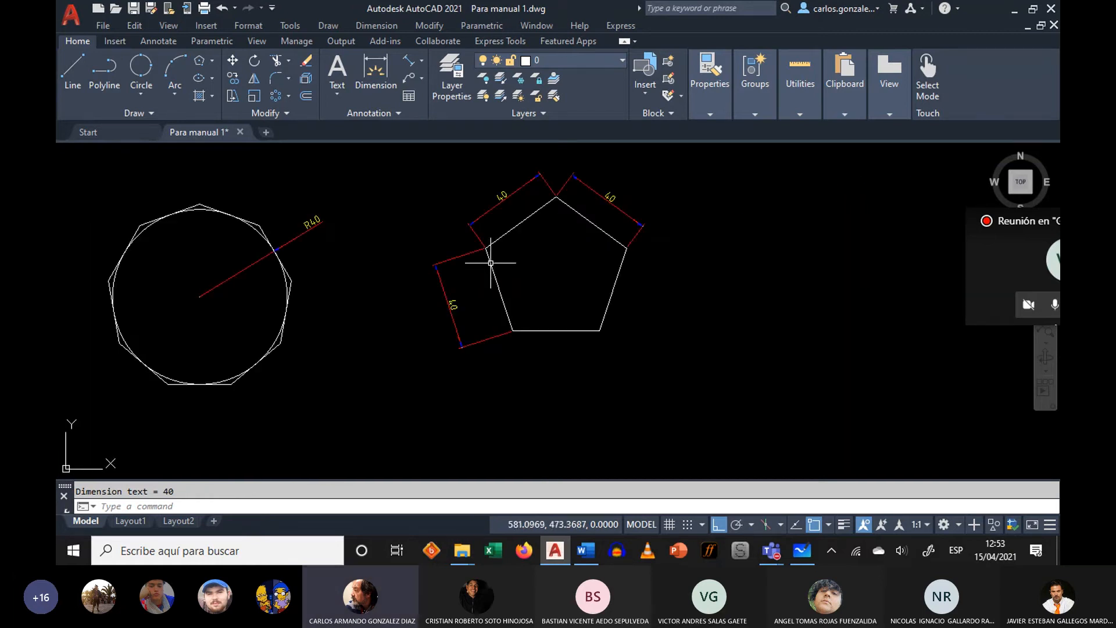
middle_drag(550, 259, 569, 261)
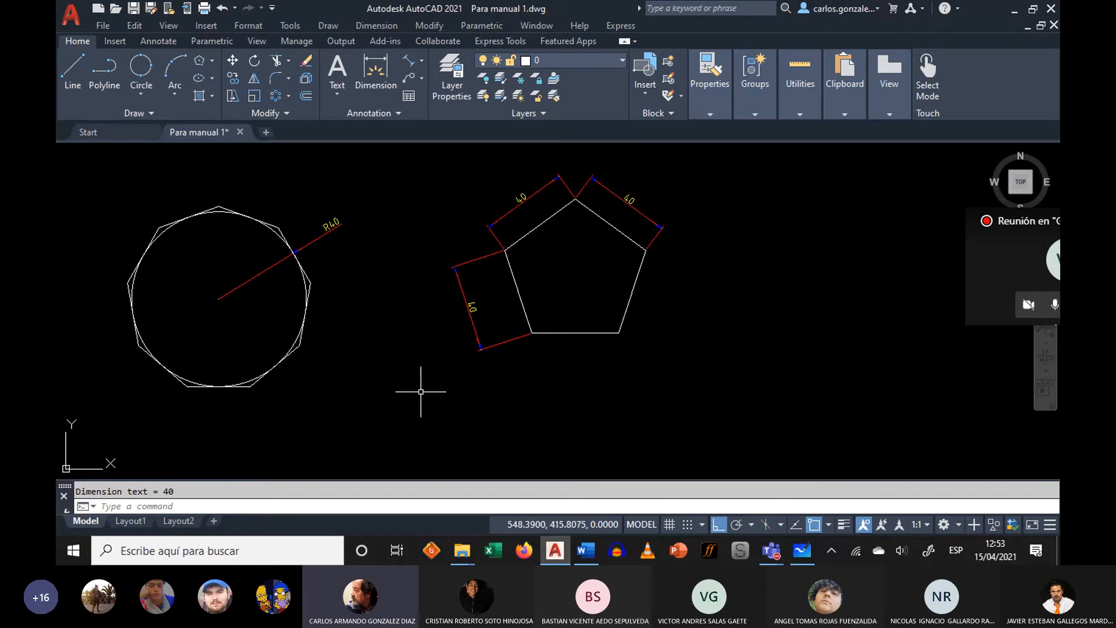
mouse_move(379, 343)
middle_down()
mouse_move(488, 346)
mouse_move(588, 326)
mouse_move(674, 338)
middle_up()
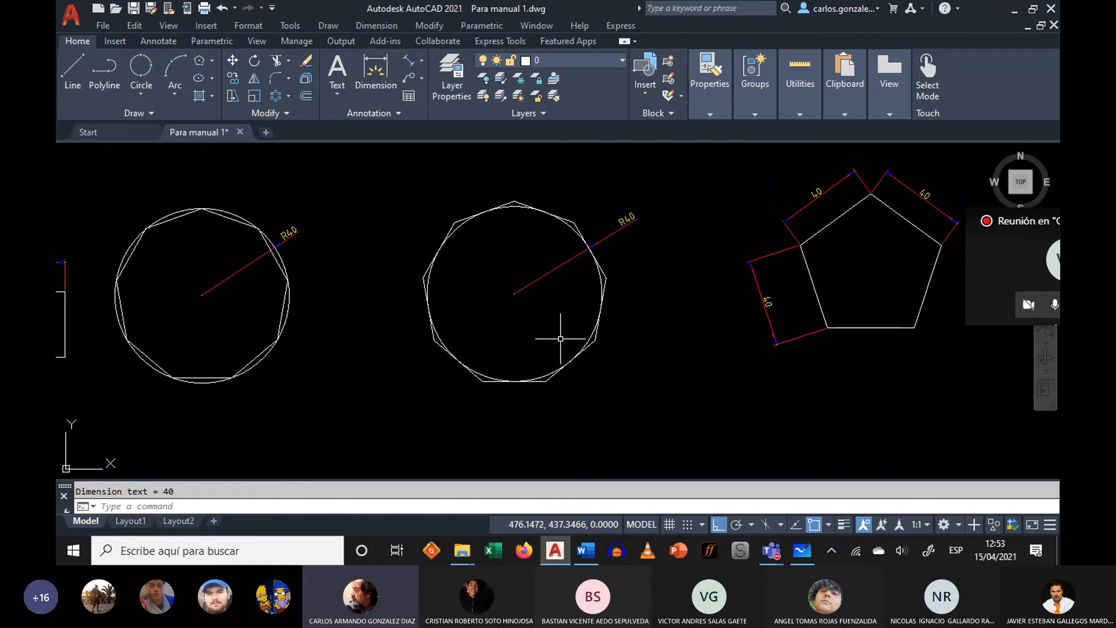
middle_drag(371, 337, 513, 340)
scroll(513, 339, down, 1)
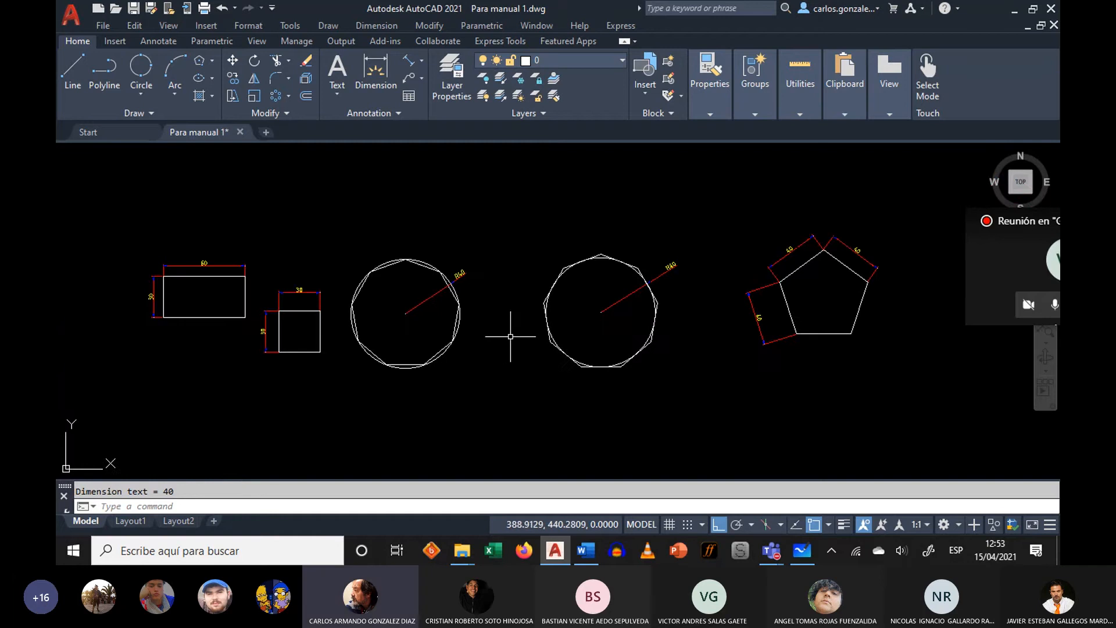
scroll(477, 335, down, 3)
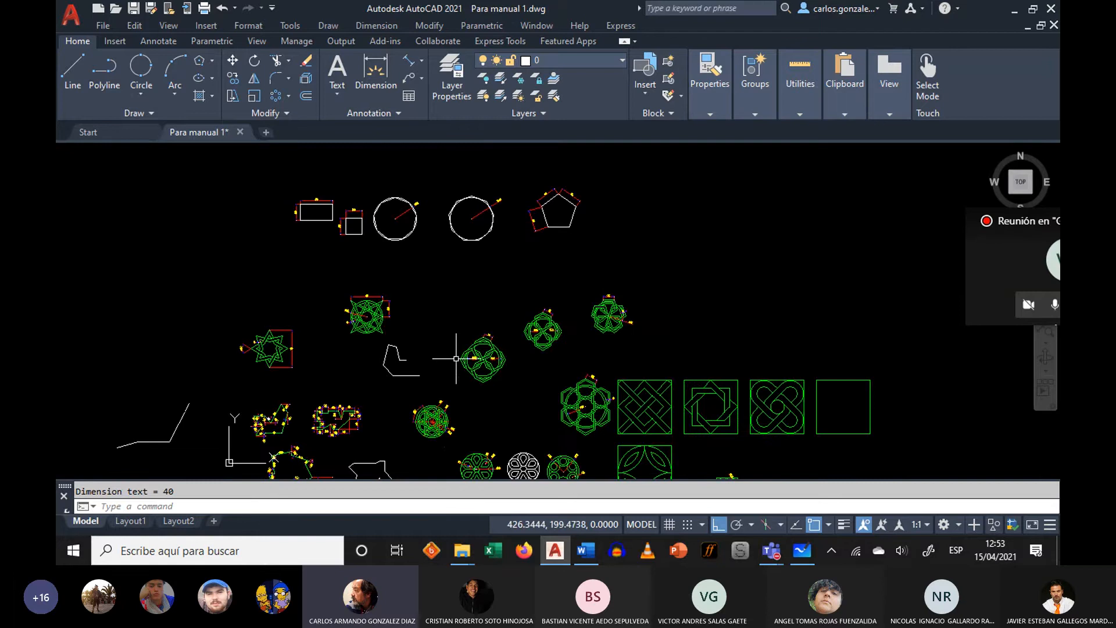
- Examine the green ornament of interlaced pentagons around a ring with its 20, 3 and R27 dimensions
scroll(457, 359, up, 3)
scroll(430, 331, up, 2)
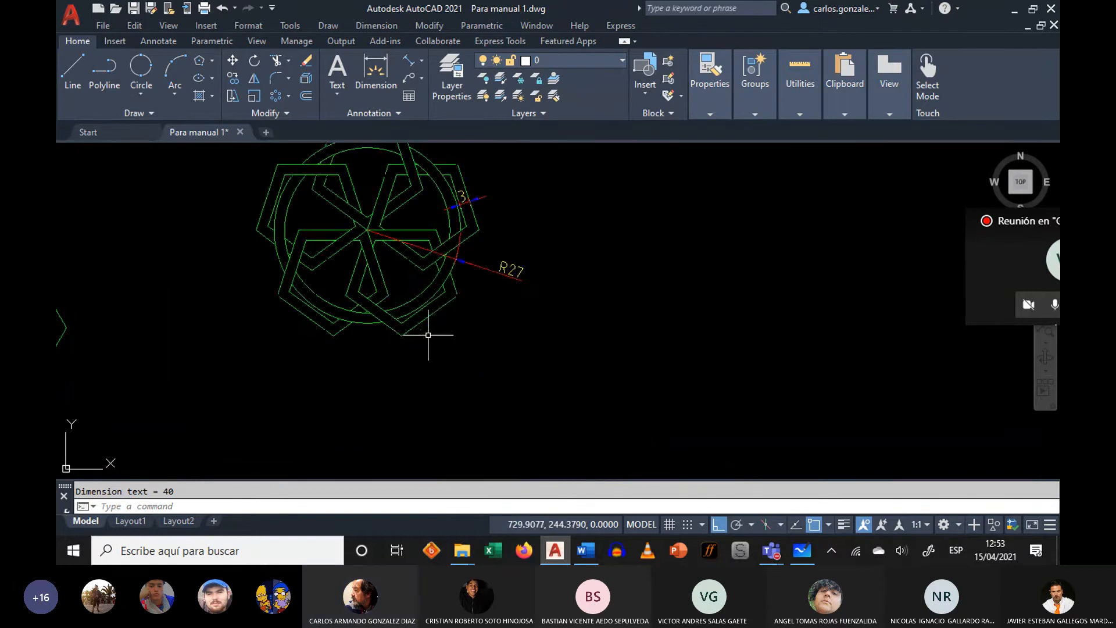
middle_drag(495, 298, 482, 354)
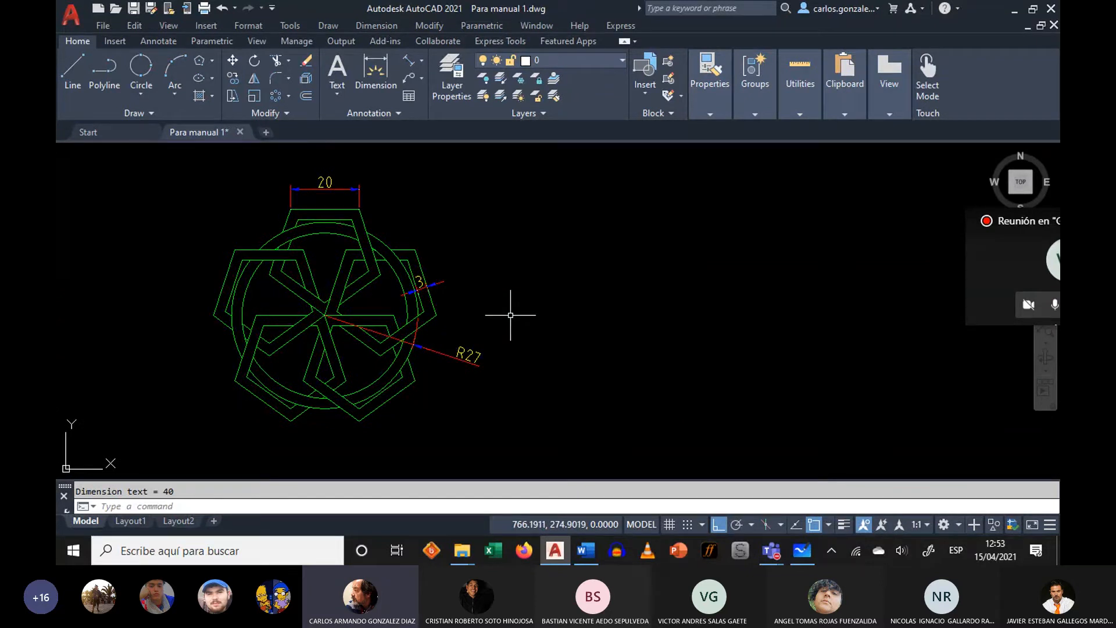
scroll(510, 315, up, 3)
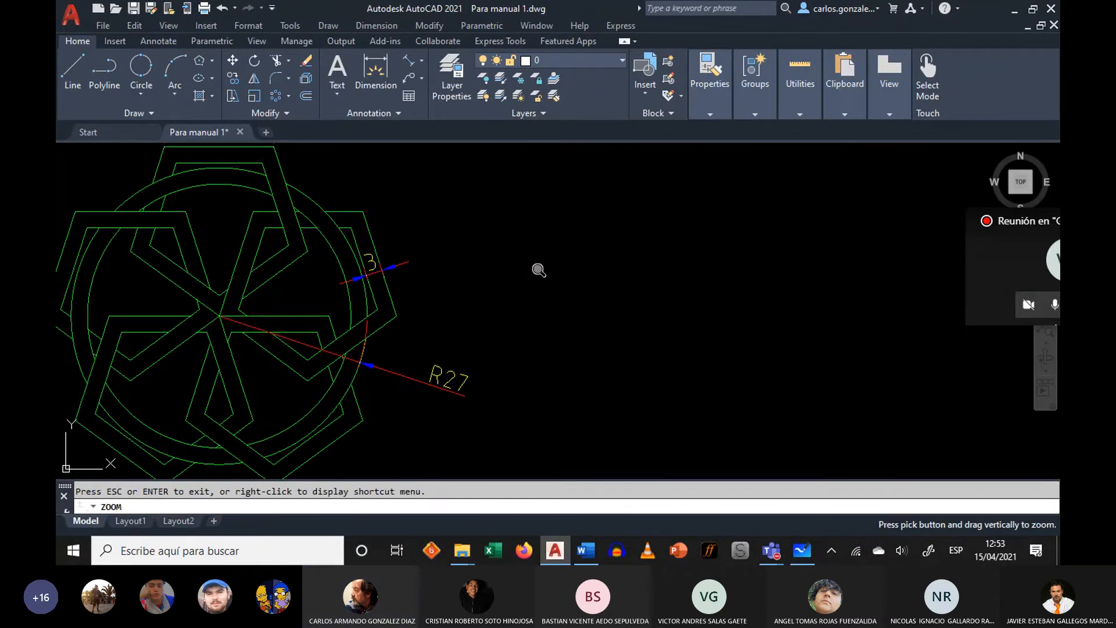
scroll(537, 273, down, 1)
drag(540, 283, 540, 301)
middle_drag(540, 300, 578, 318)
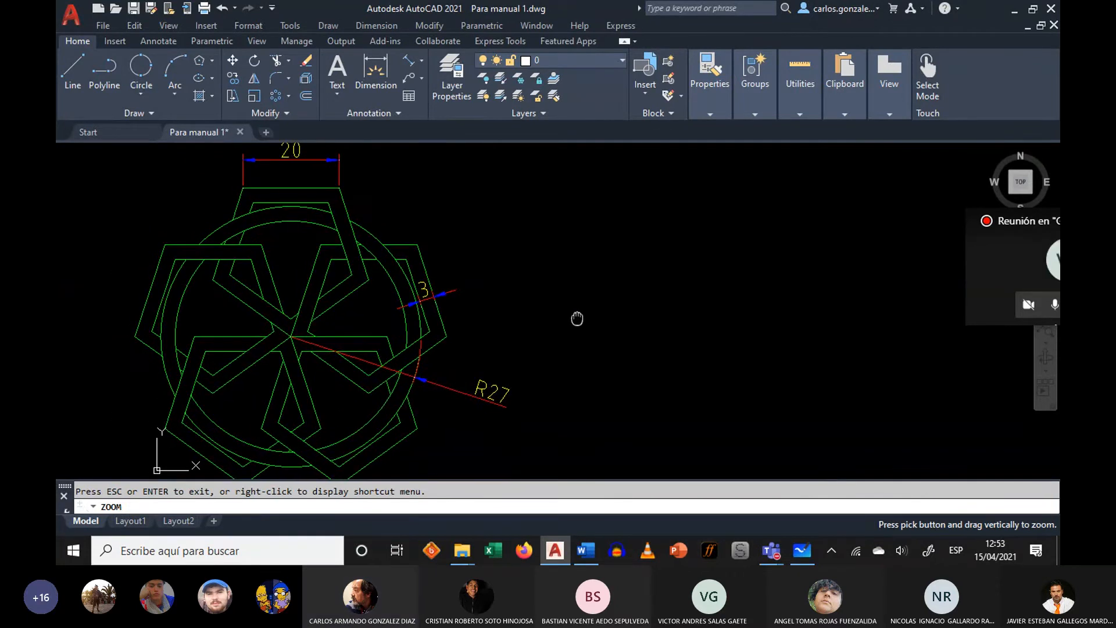
right_click(562, 306)
click(594, 318)
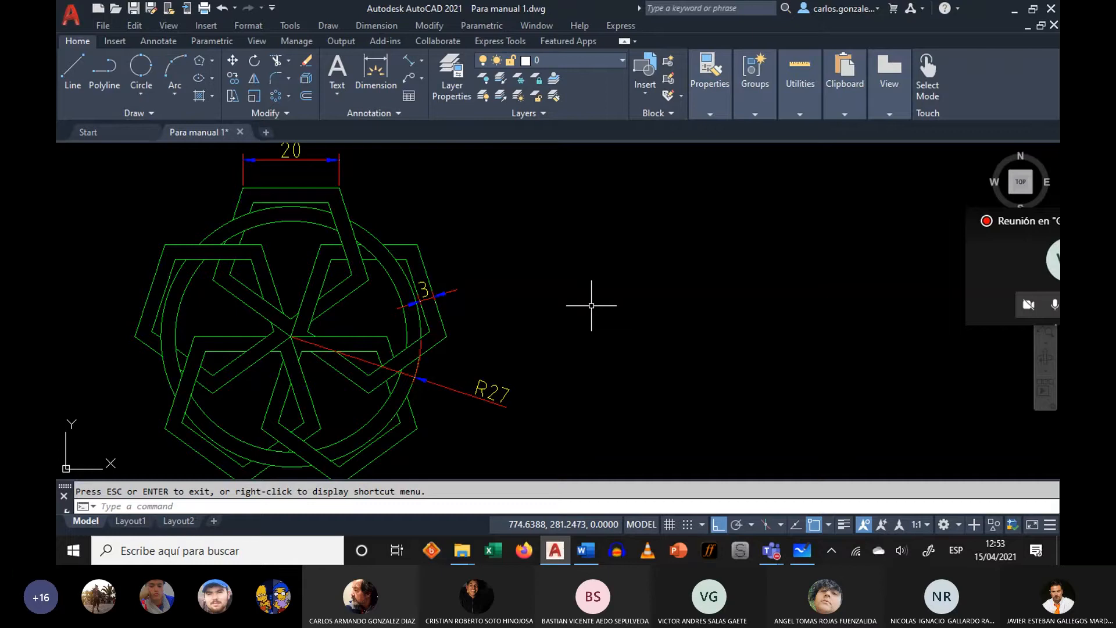
scroll(591, 305, down, 2)
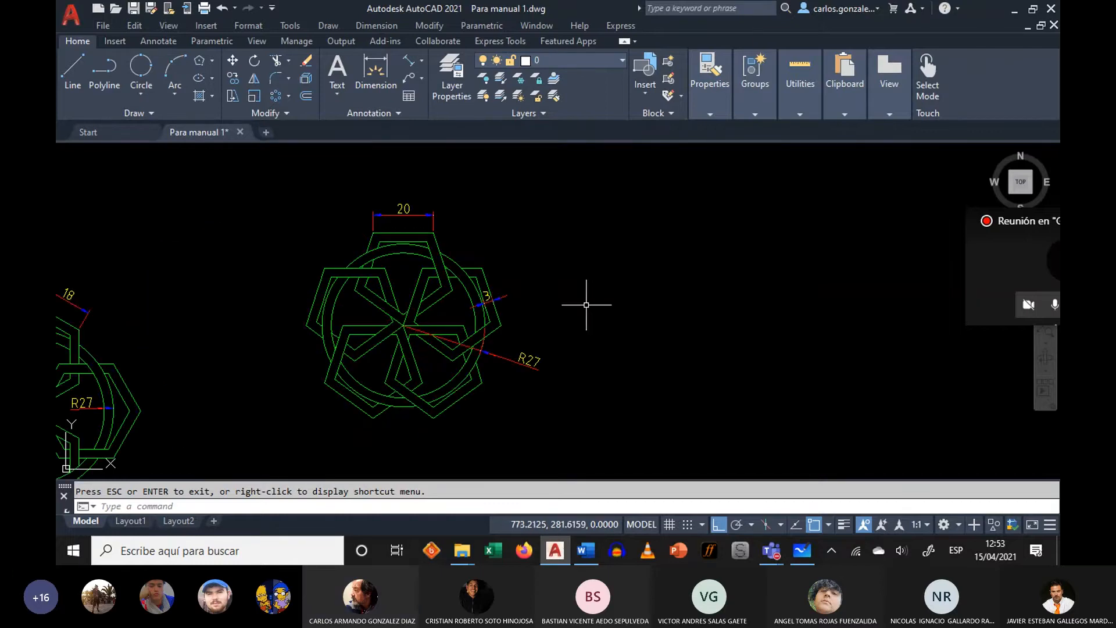
middle_drag(586, 305, 564, 304)
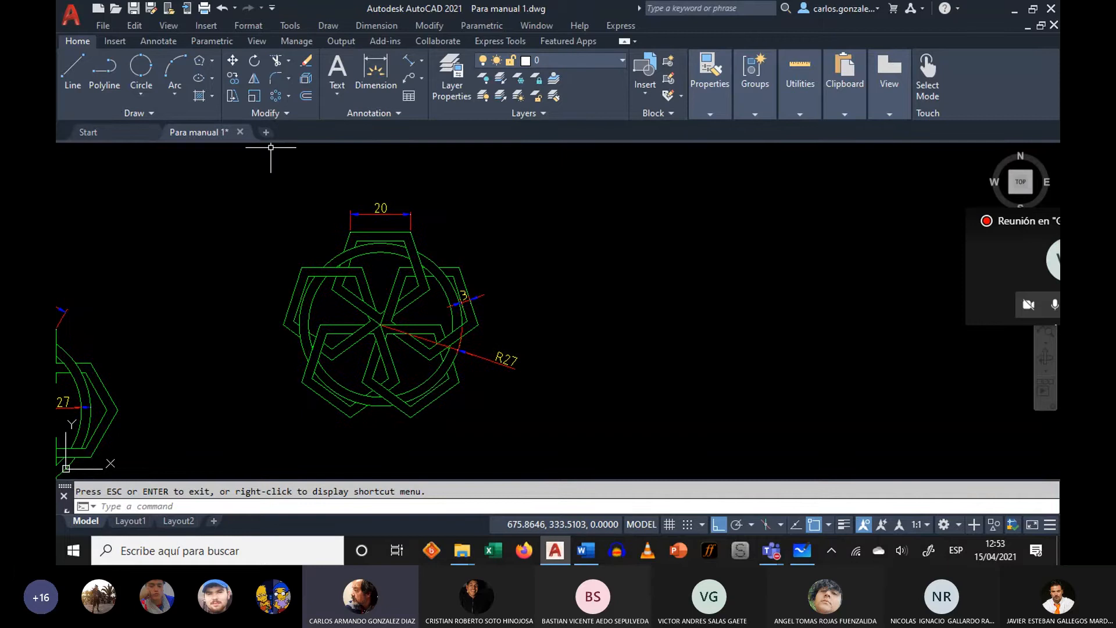
- Start plotting the model and choose DWF6 ePlot.pc3 as the plotter
click(70, 17)
click(141, 330)
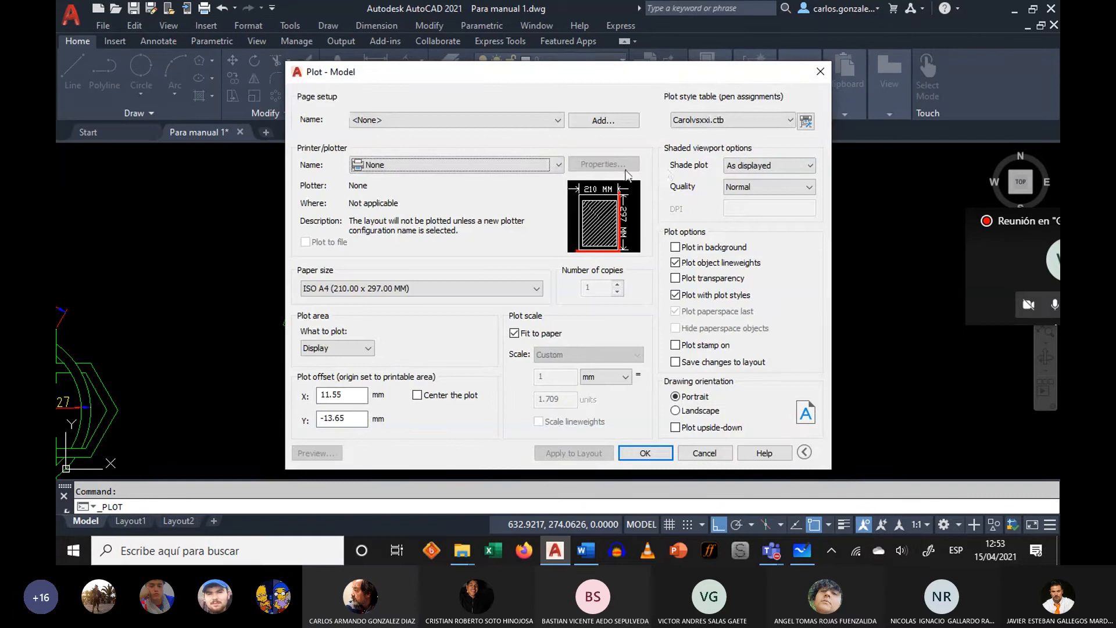
click(558, 165)
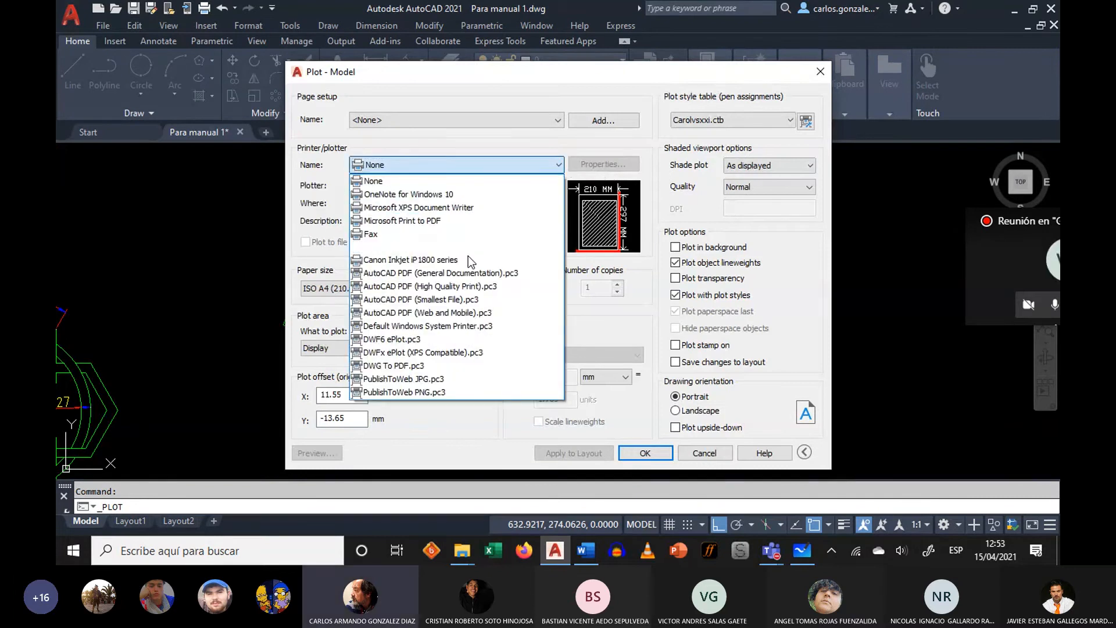
click(433, 339)
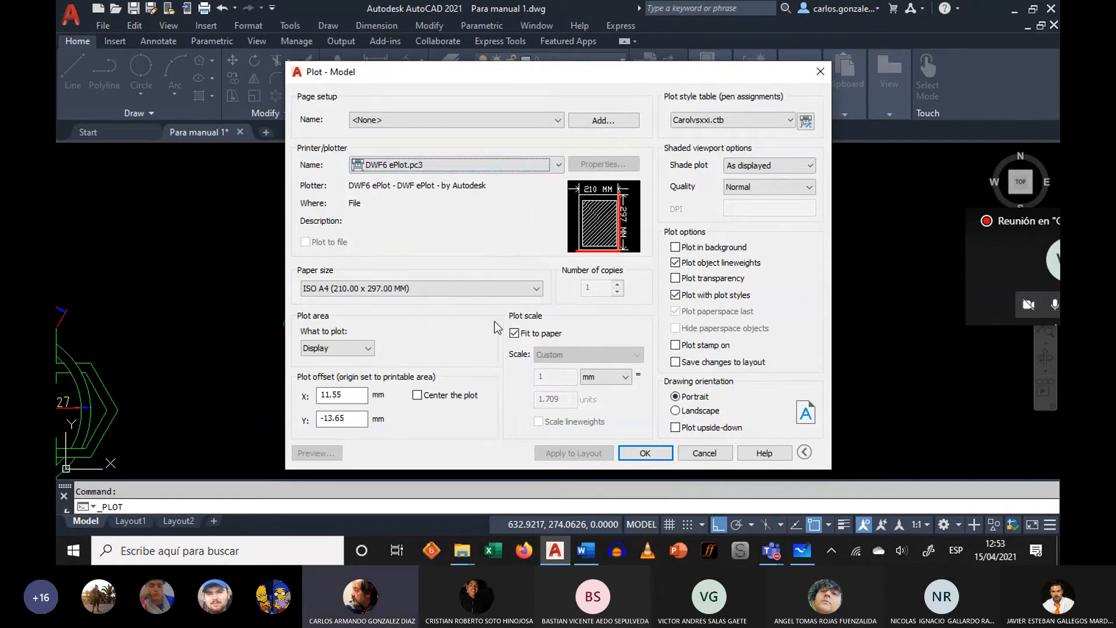
- Set the plot area to a window enclosing the interlaced pentagon ornament and its dimensions
click(366, 347)
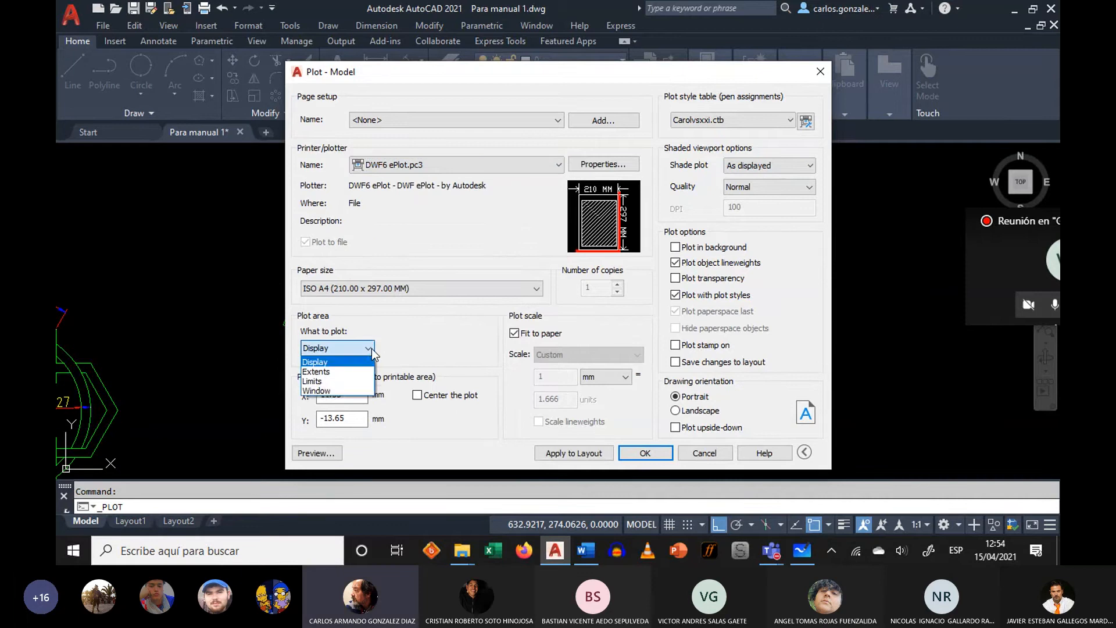
click(344, 391)
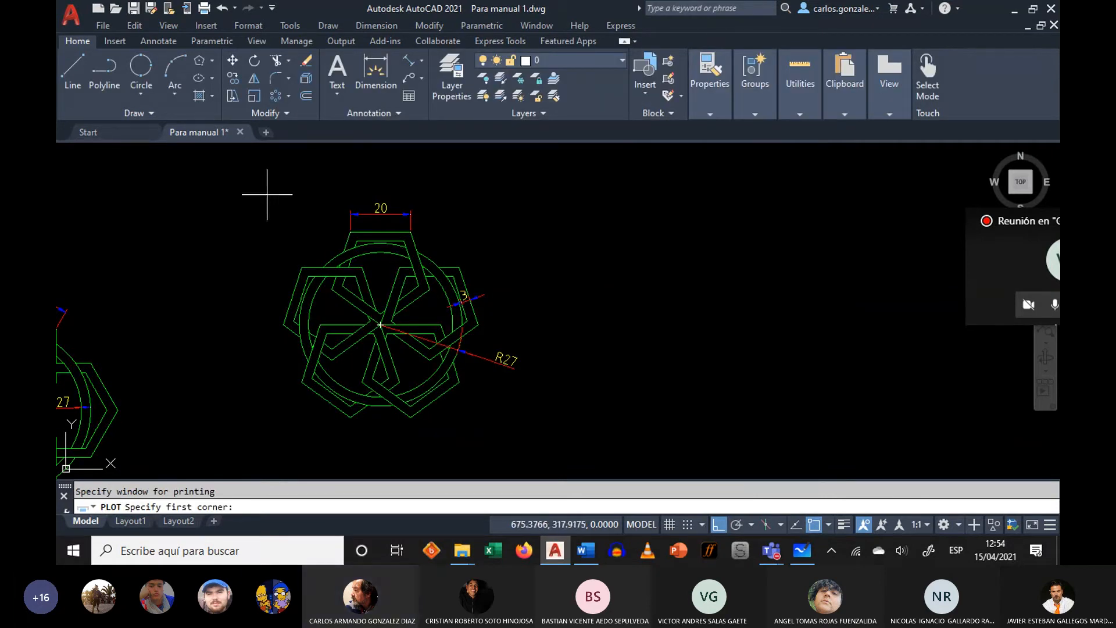
click(267, 194)
click(528, 431)
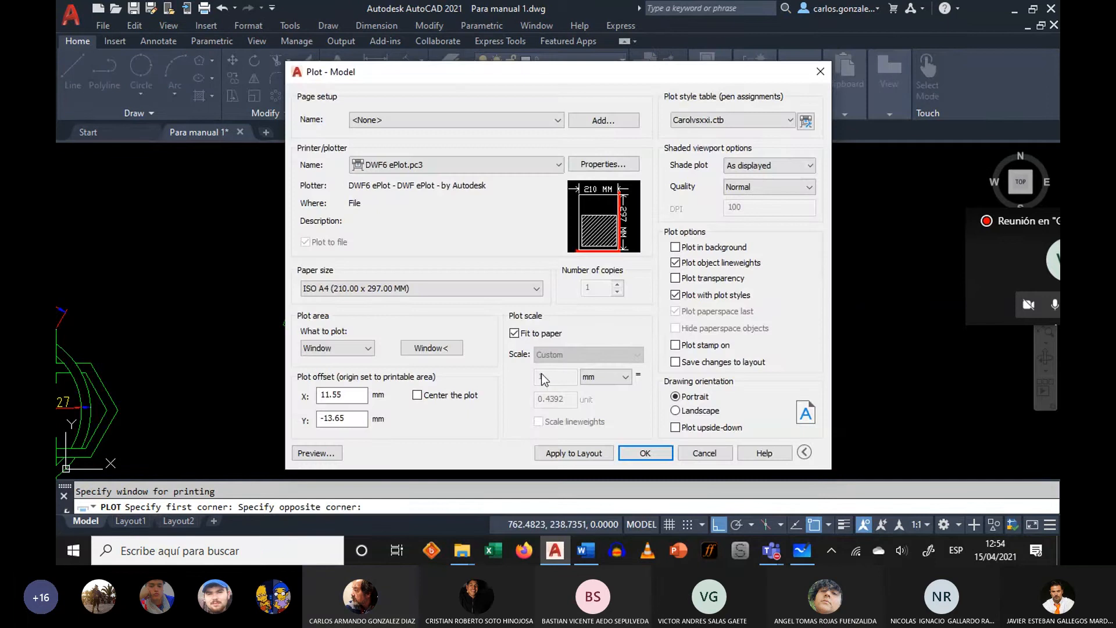
- Turn off fitting to paper, edit the drawing-unit value of the custom plot scale and preview the plot
click(514, 333)
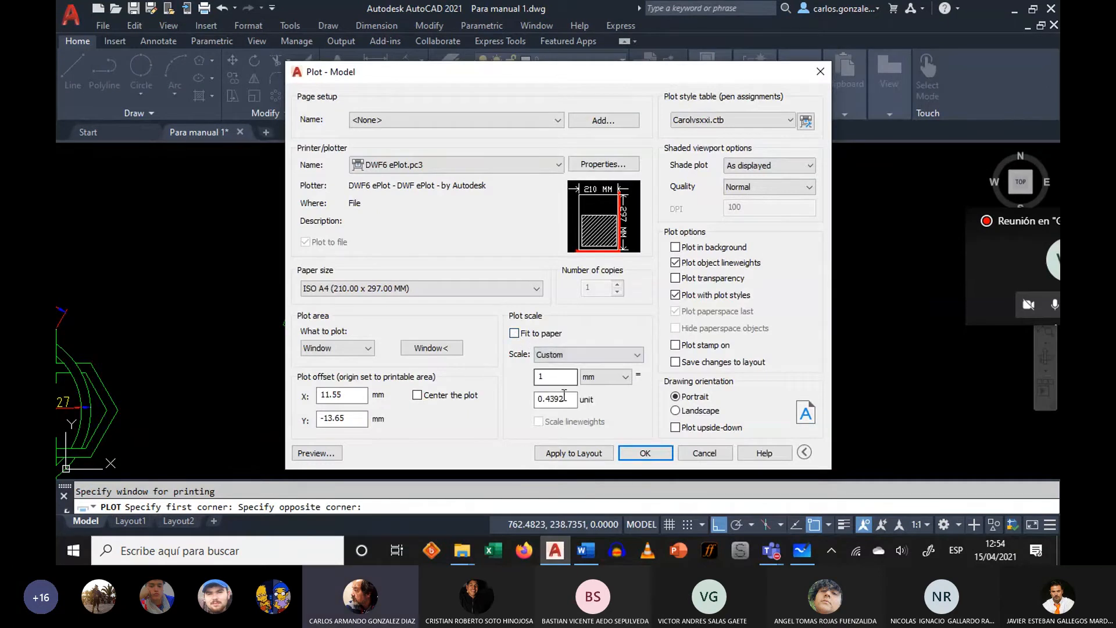
double_click(567, 397)
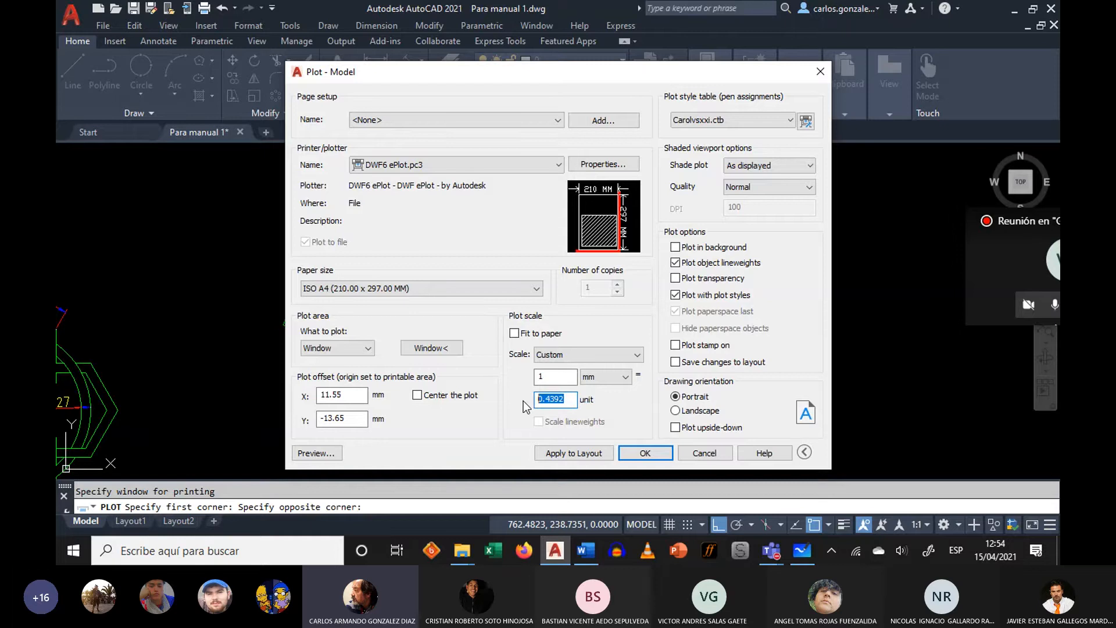
click(317, 453)
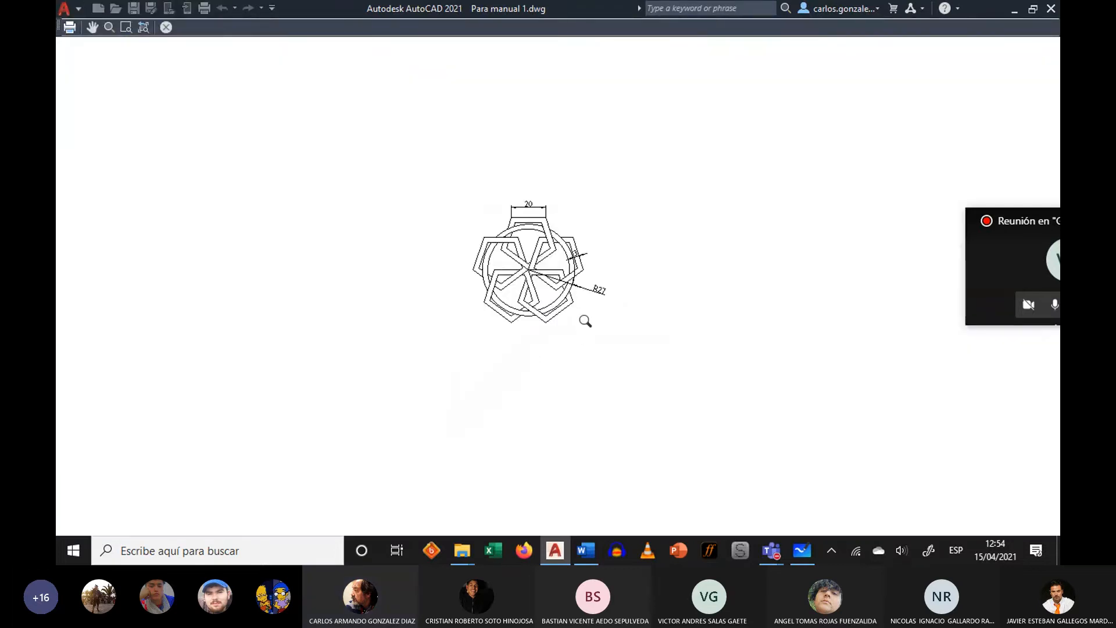
- Examine the interlaced pentagon ornament and its 20, 3 and R27 dimensions up close in the plot preview
scroll(582, 305, up, 3)
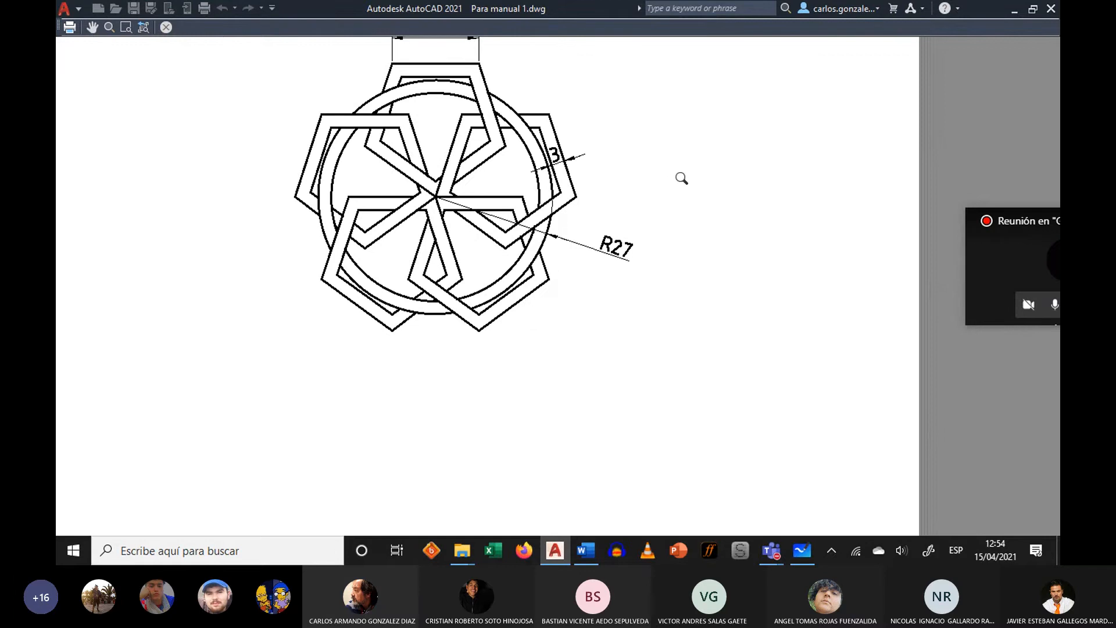
mouse_move(682, 177)
middle_down()
mouse_move(620, 244)
mouse_move(592, 257)
middle_up()
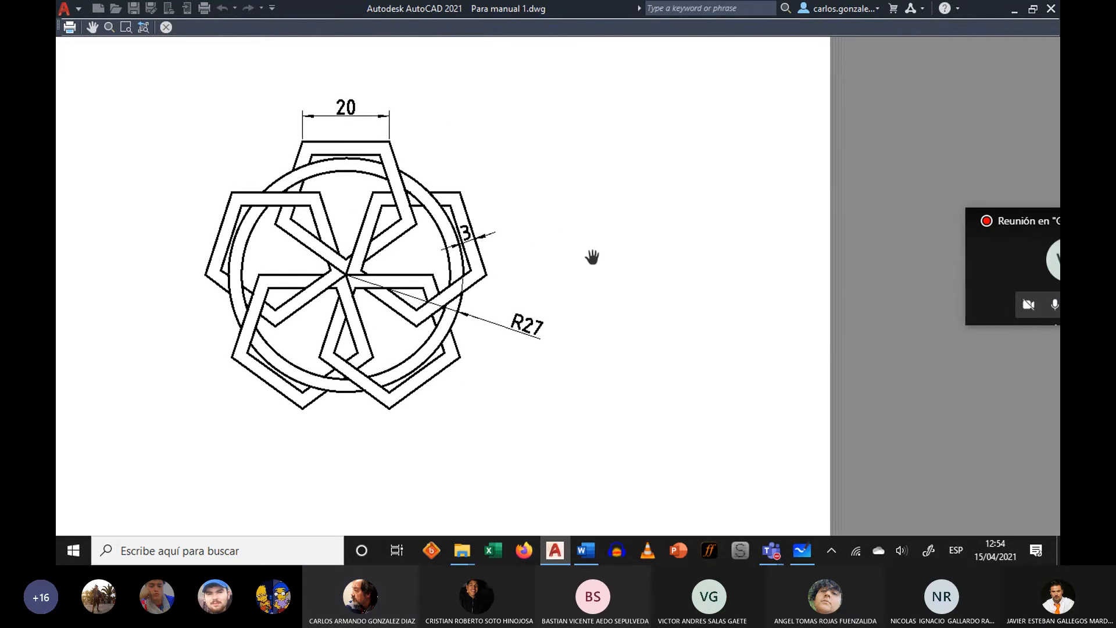
right_click(590, 251)
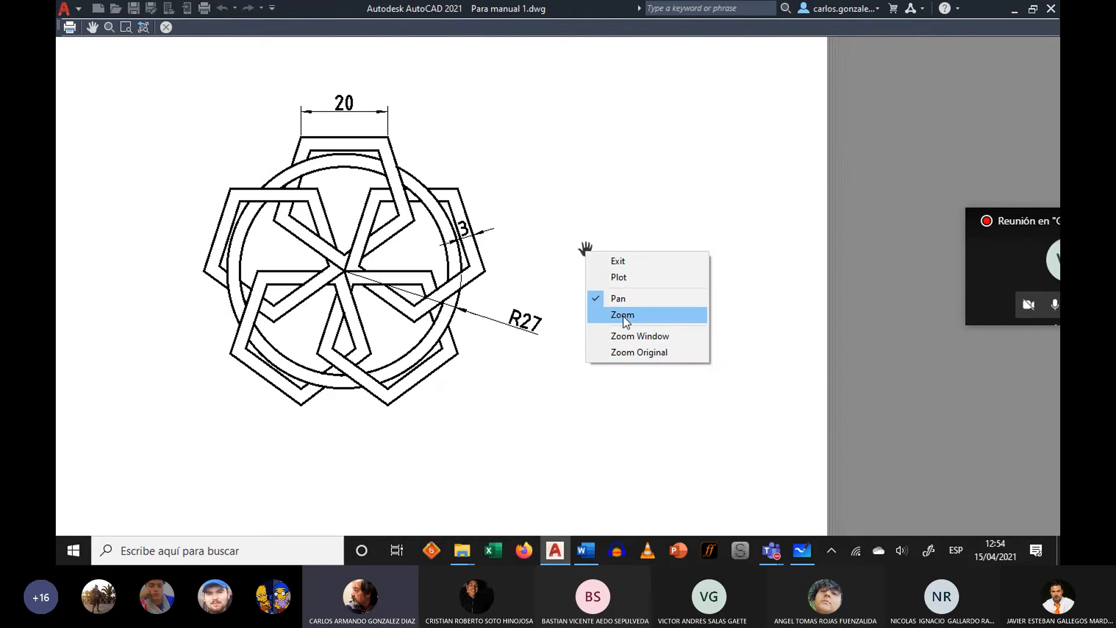
click(623, 314)
mouse_move(604, 300)
mouse_down()
mouse_move(606, 267)
mouse_move(627, 242)
mouse_up()
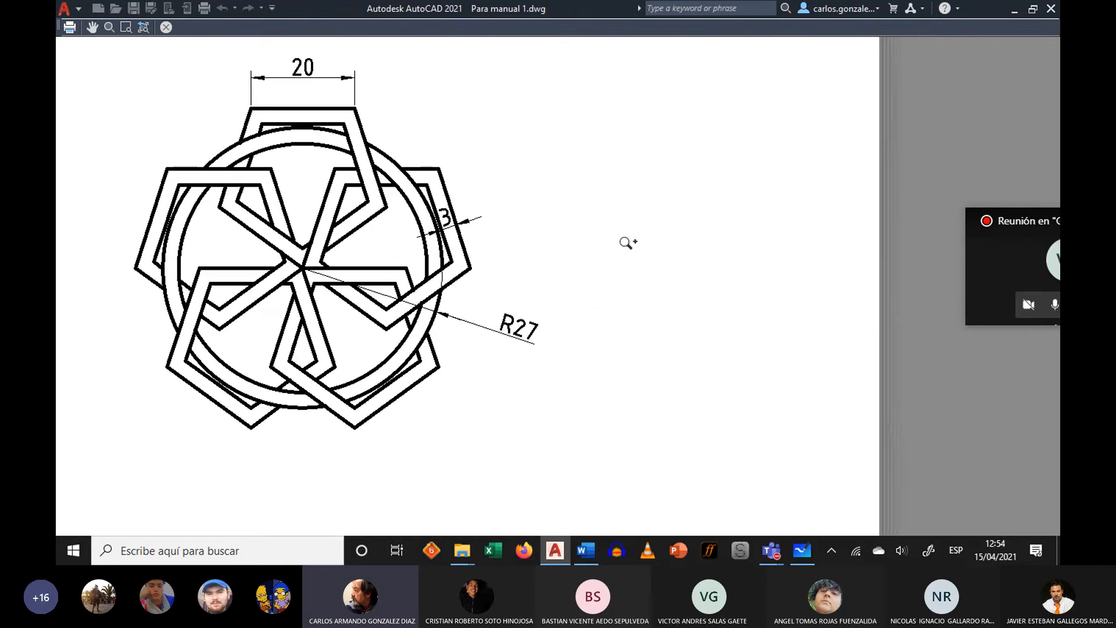
drag(621, 284, 633, 242)
drag(637, 308, 643, 286)
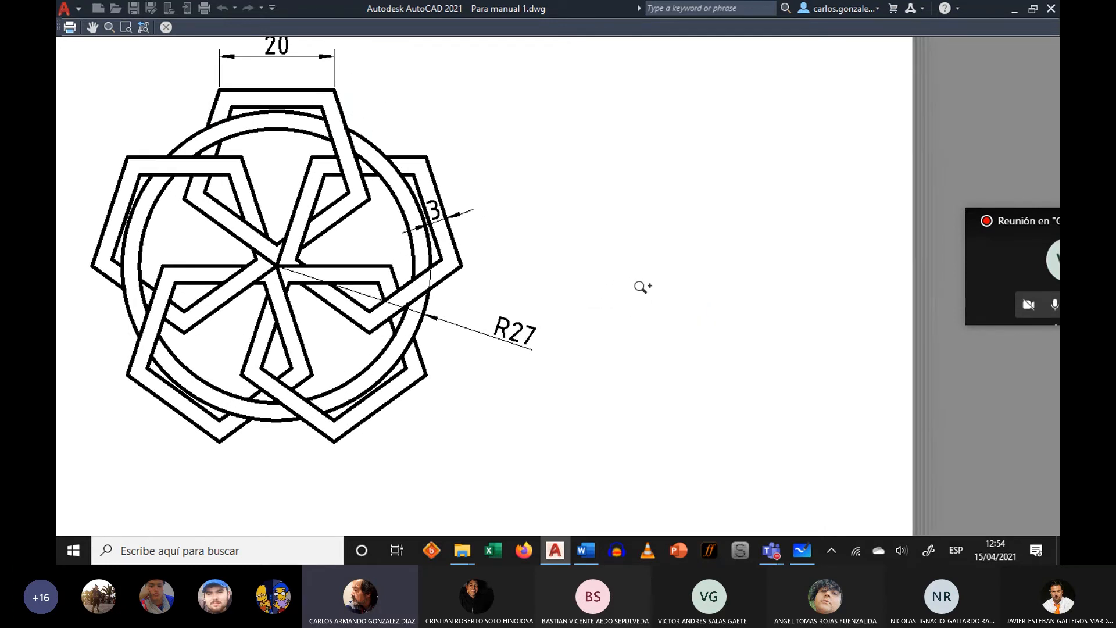
middle_drag(608, 242, 640, 274)
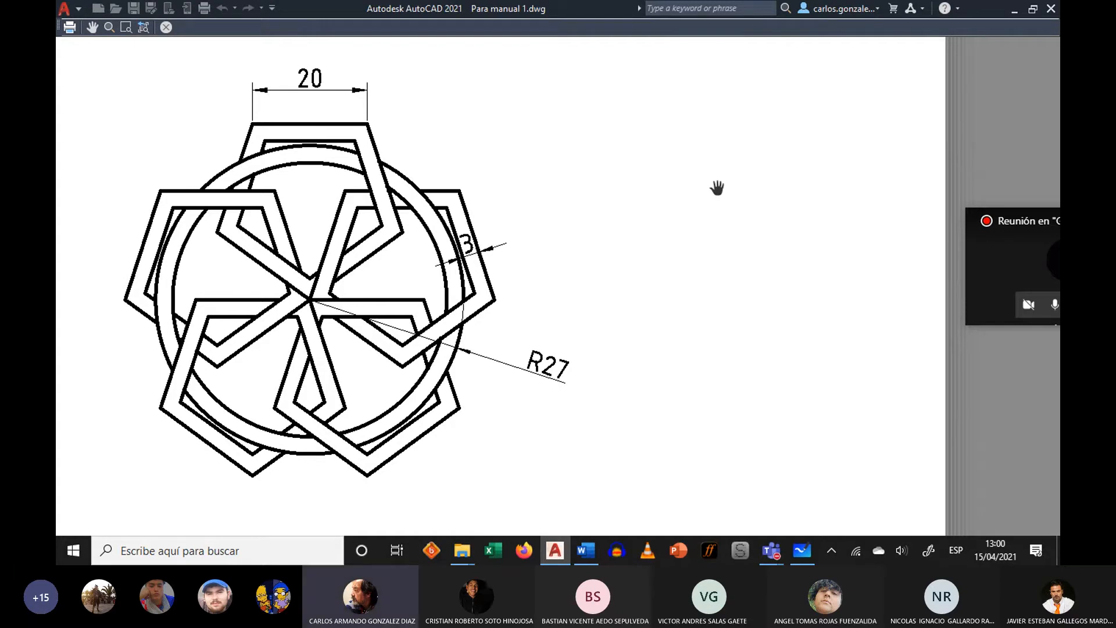
- Exit the plot preview and cancel the plot to return to the model drawing
right_click(764, 183)
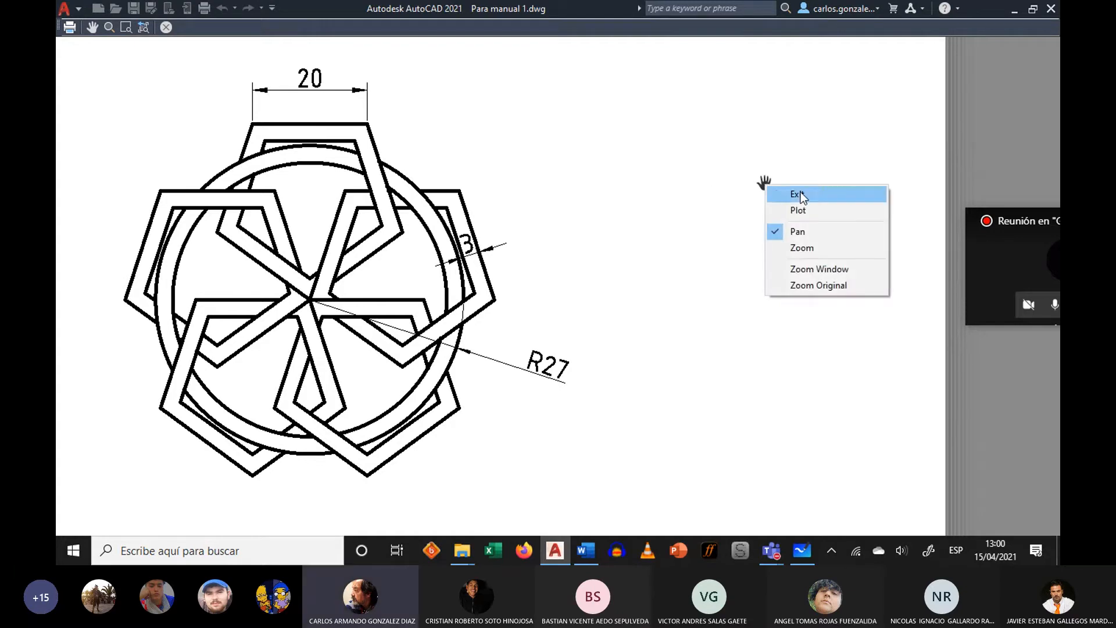
click(764, 182)
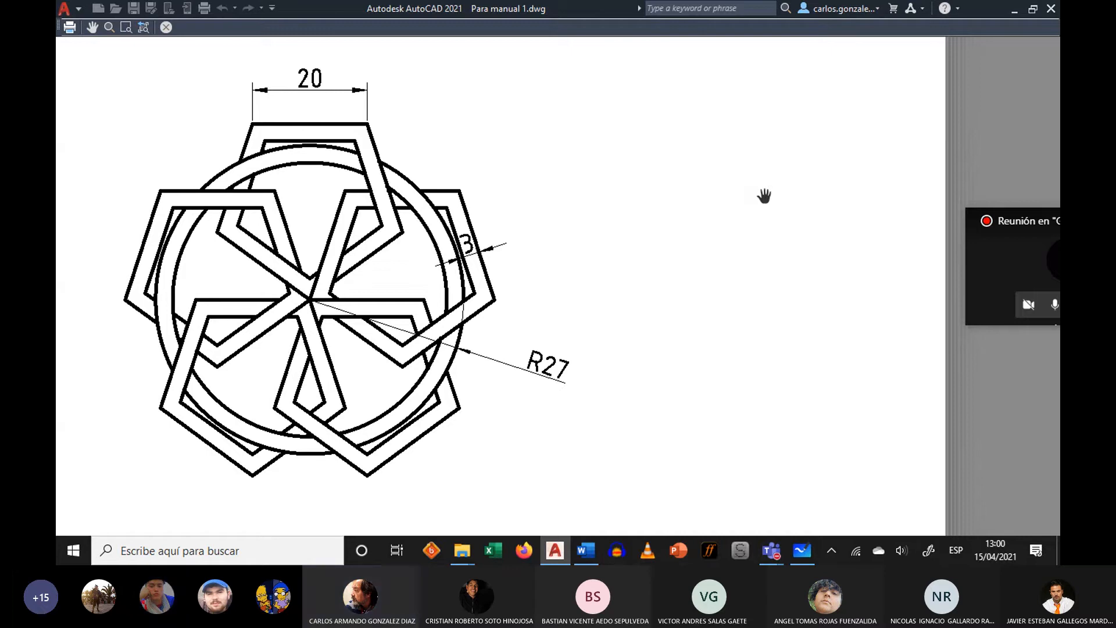
right_click(764, 196)
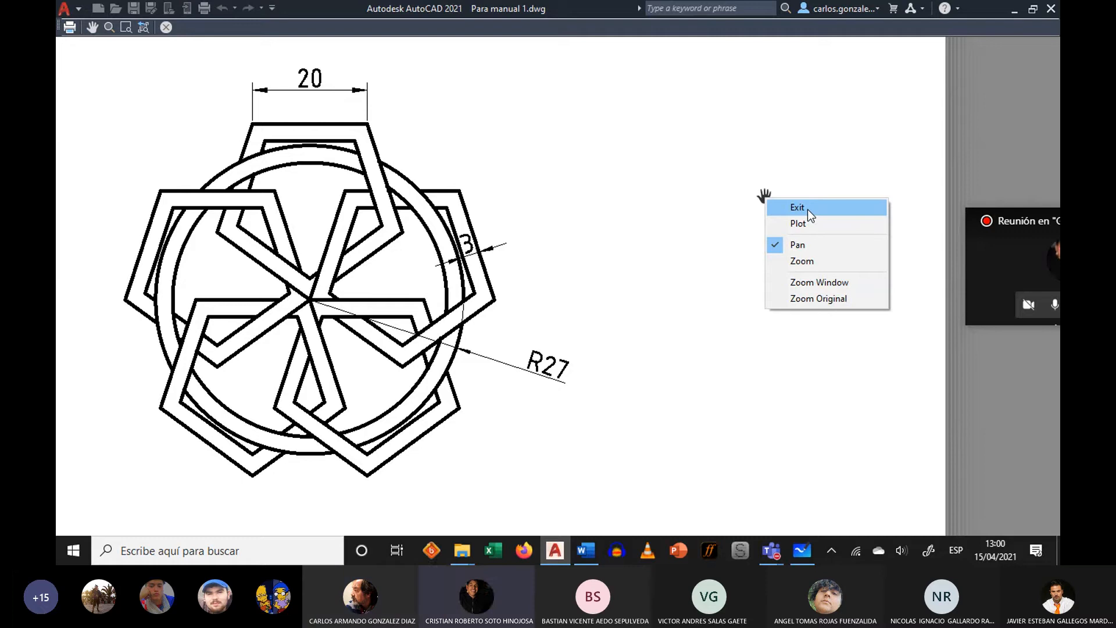
click(808, 208)
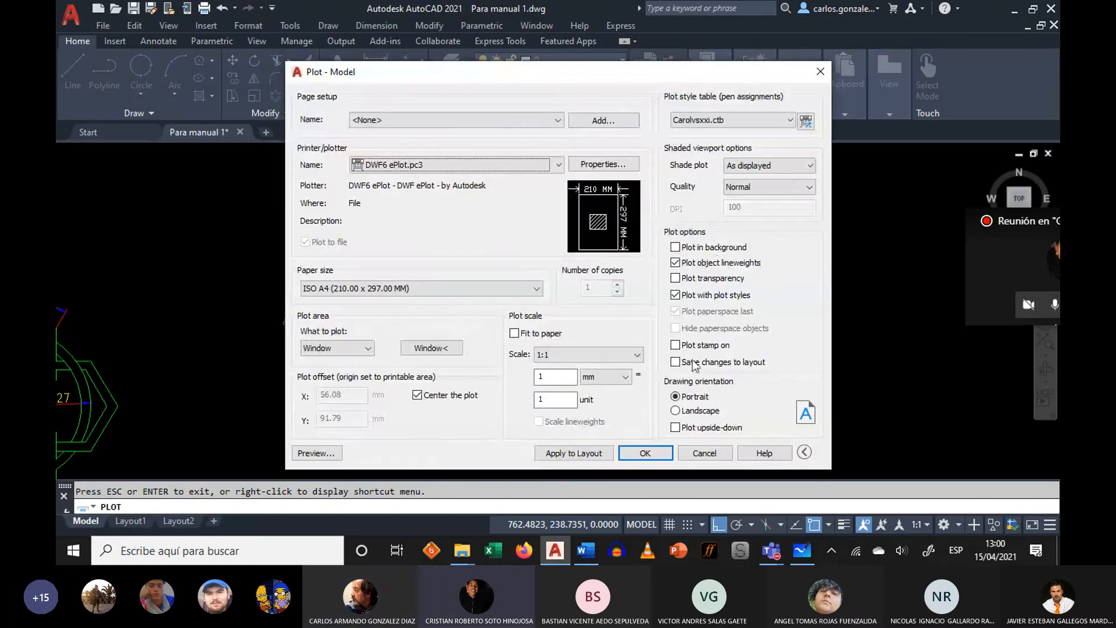
click(705, 453)
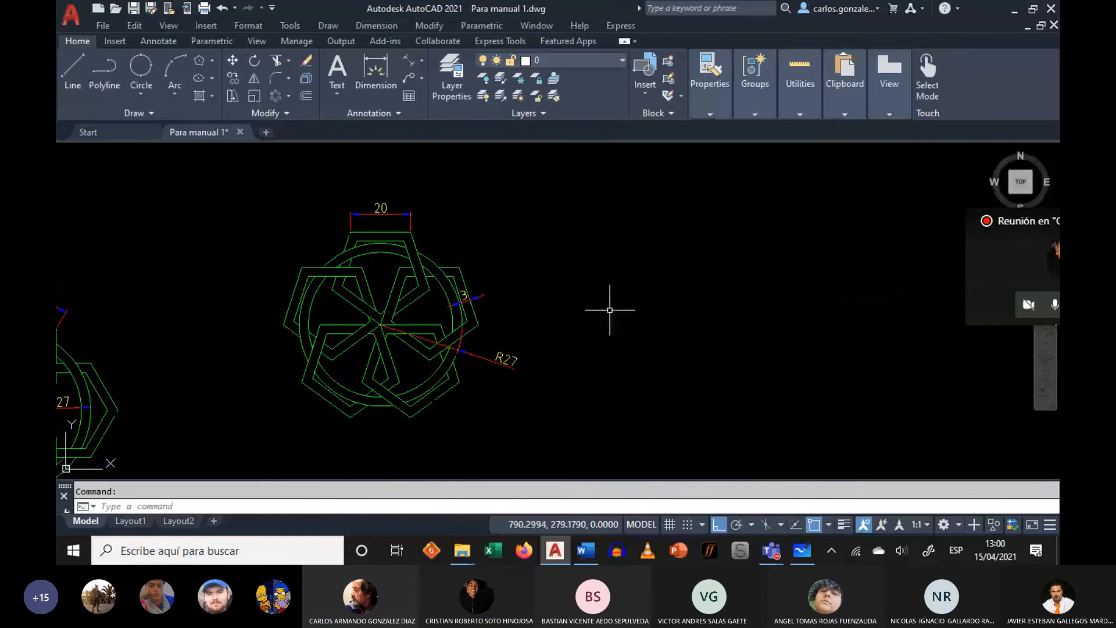
scroll(531, 294, up, 2)
middle_drag(531, 294, 493, 284)
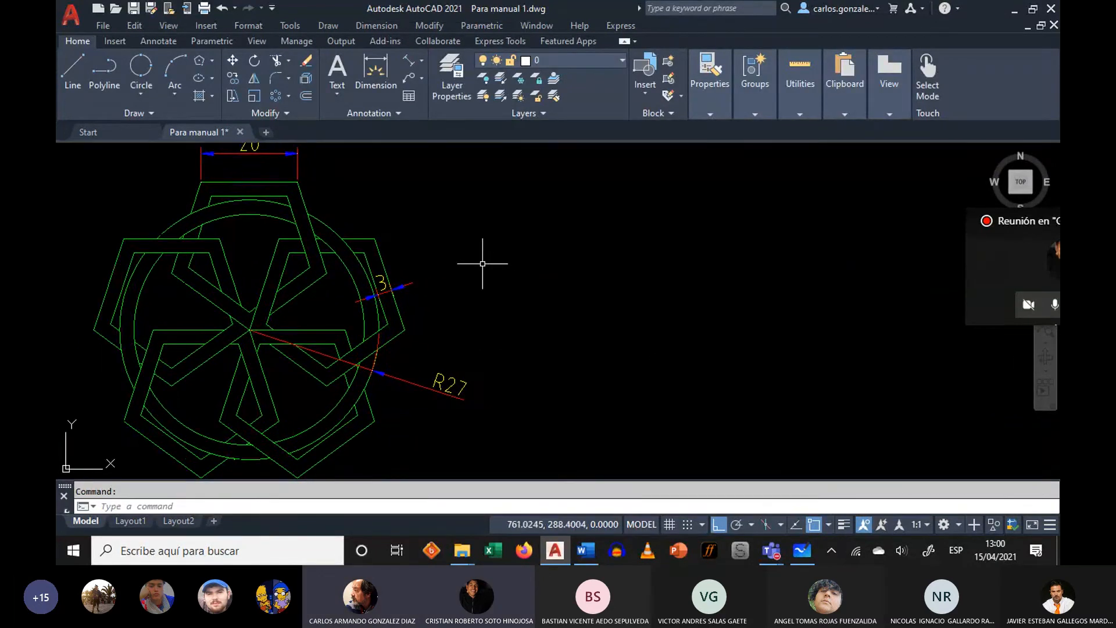
scroll(475, 257, down, 2)
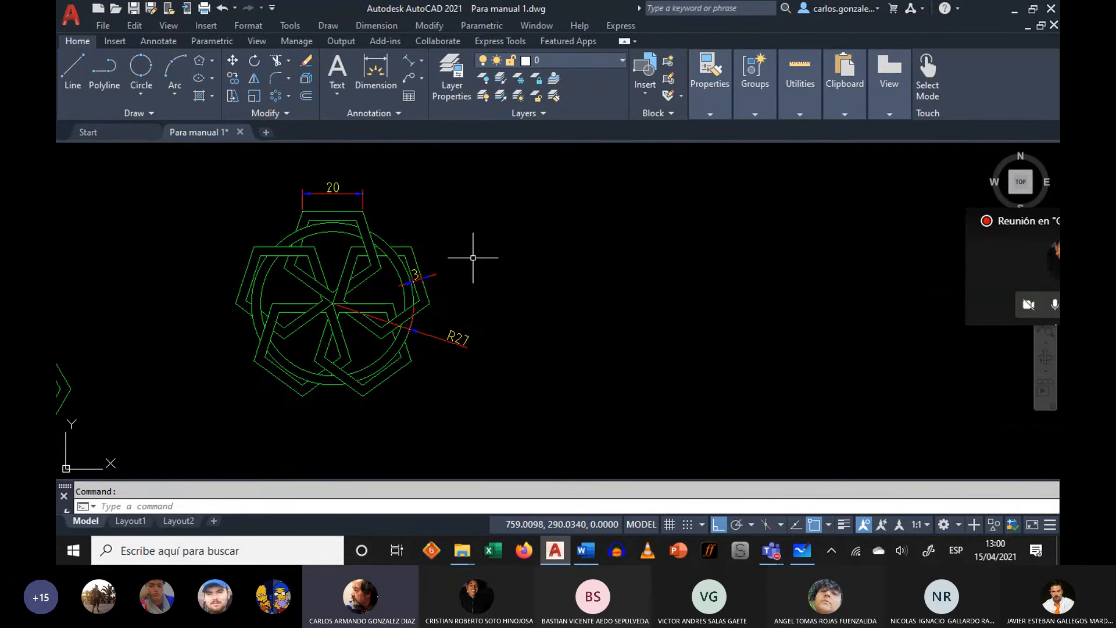
- Draw a five-sided polygon by its edge in the empty area right of the dimensioned rosette, with a horizontal edge 20 units long
text(z)
key(Return)
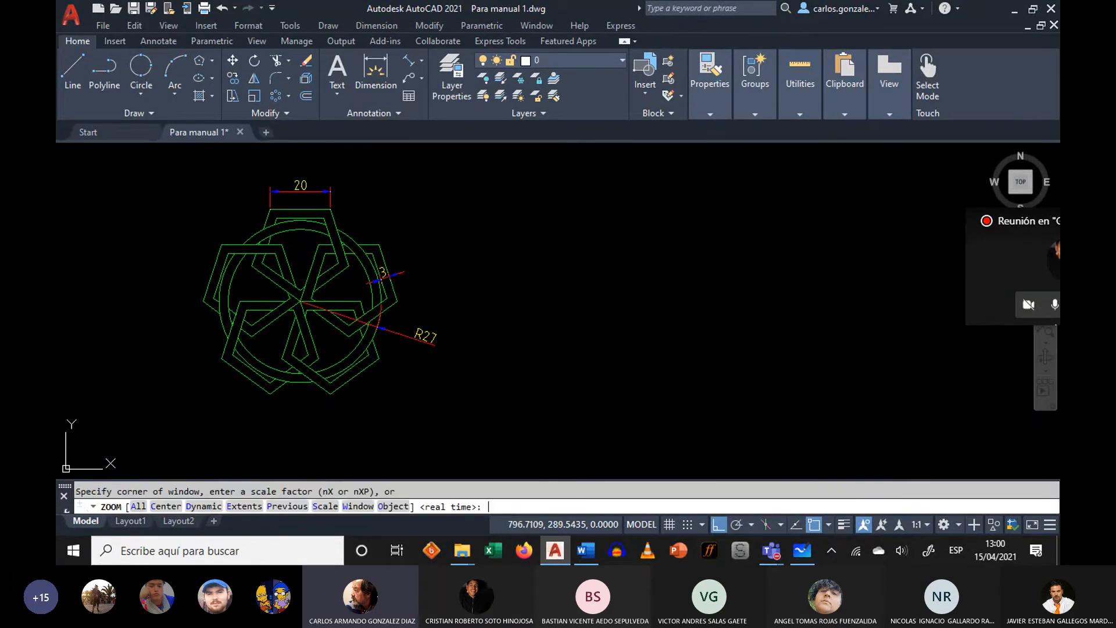
key(Return)
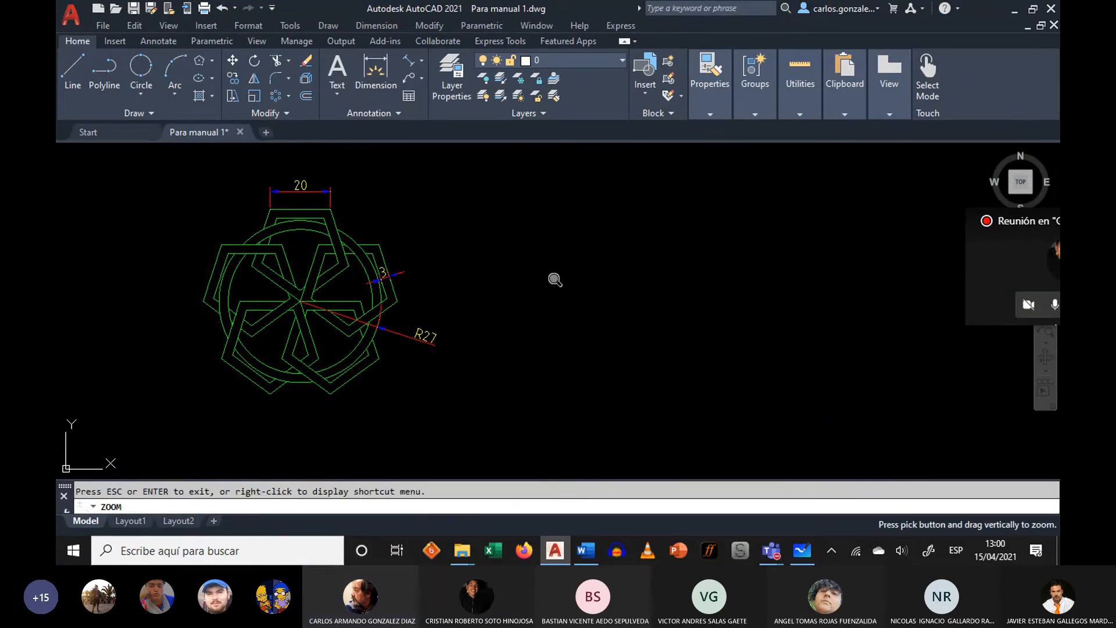
scroll(543, 317, up, 2)
middle_drag(543, 317, 621, 357)
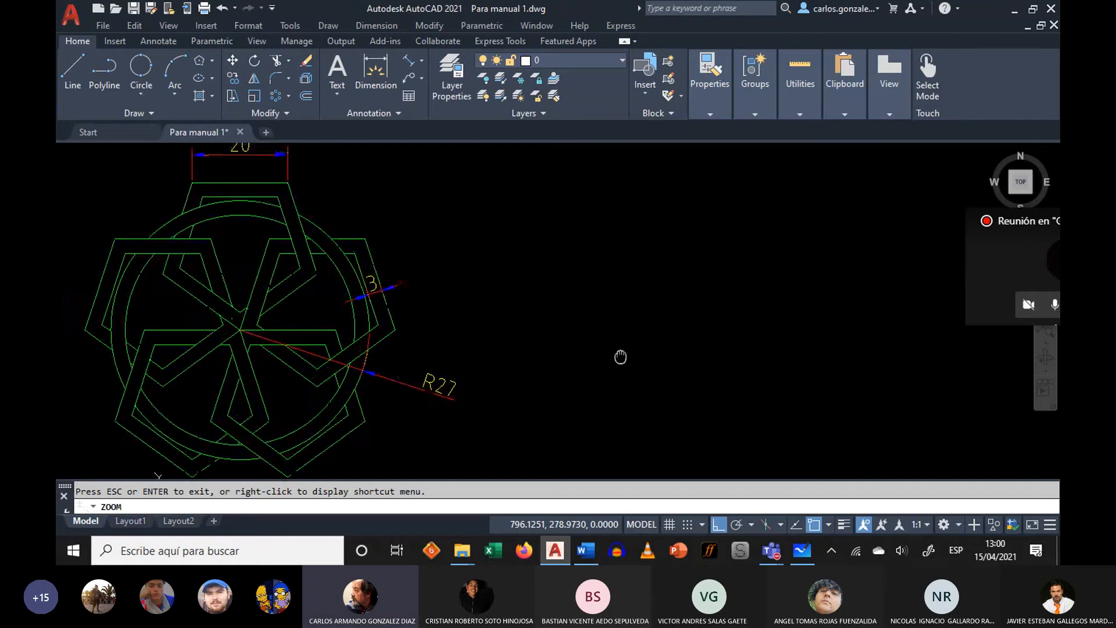
middle_drag(620, 357, 623, 366)
right_click(610, 306)
click(631, 316)
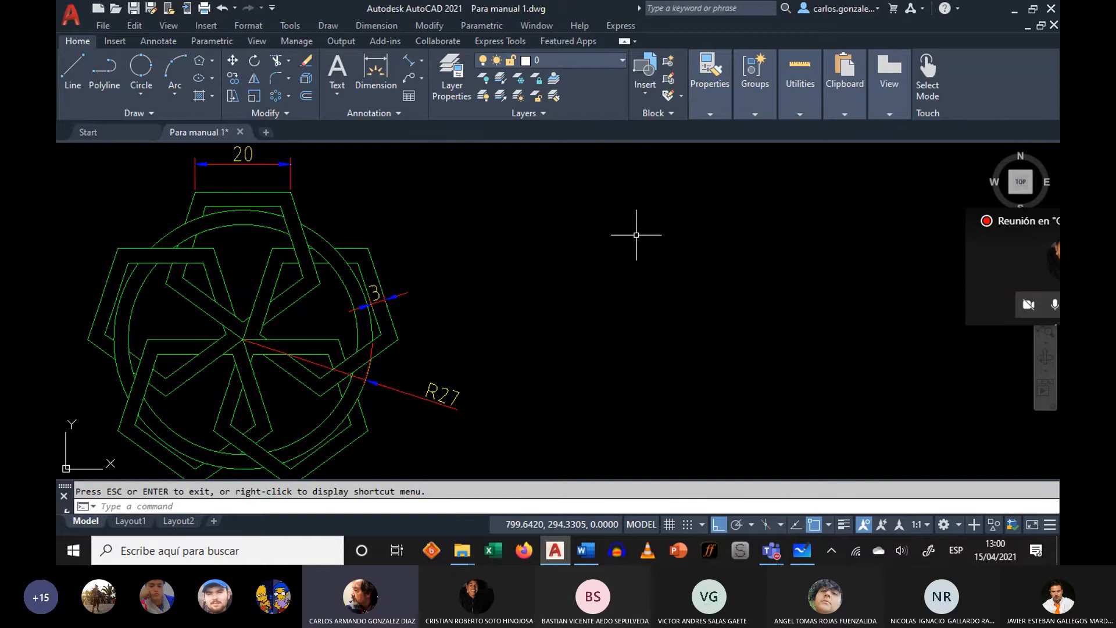
click(200, 63)
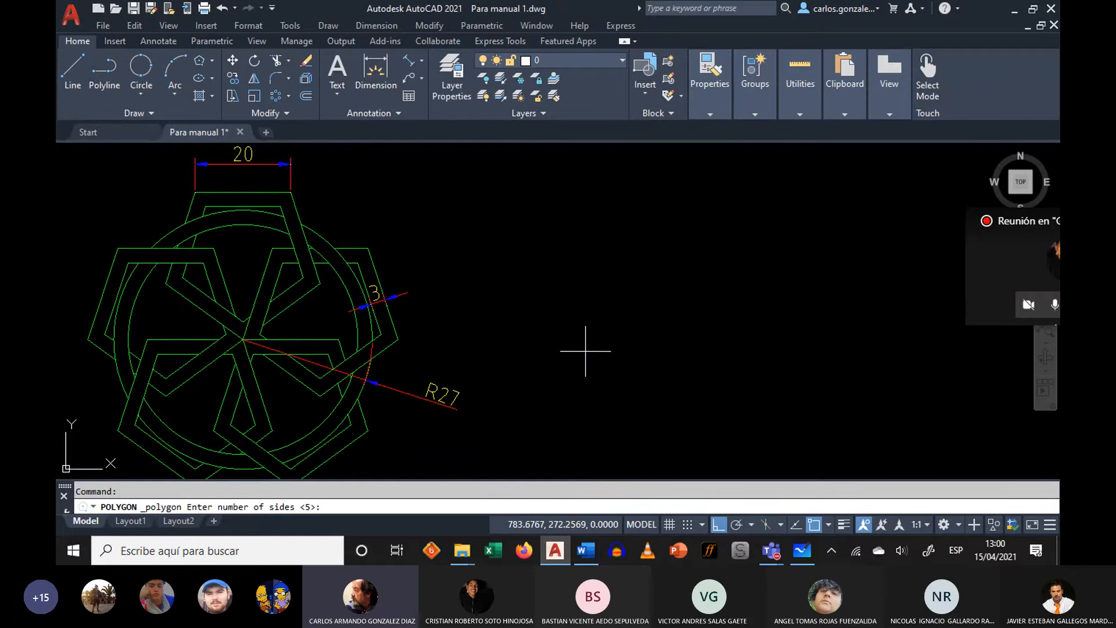
key(Return)
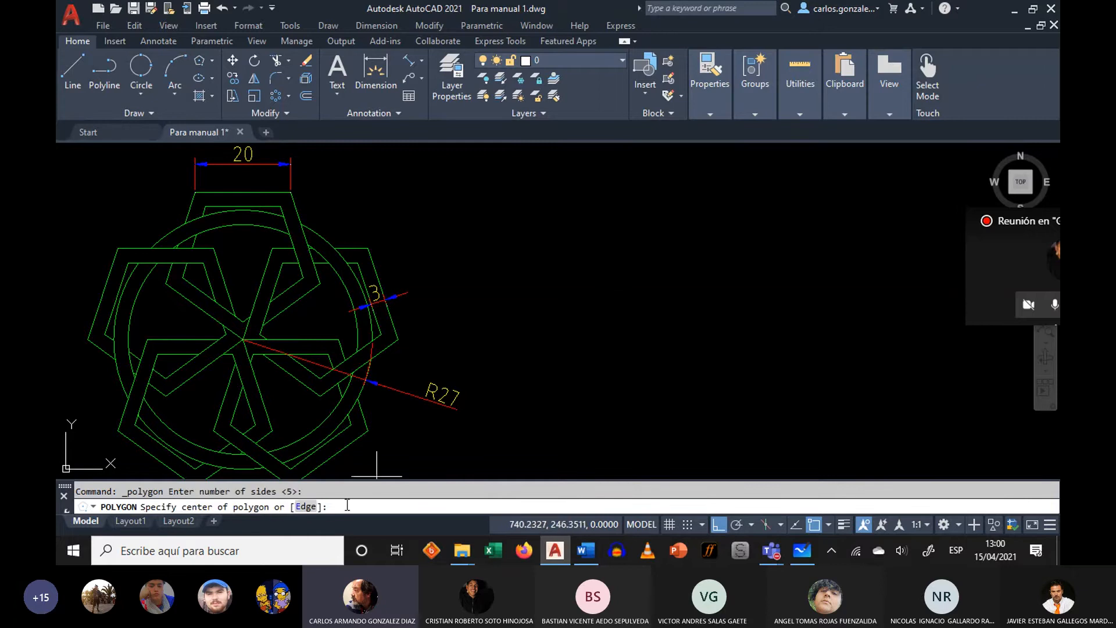
click(306, 507)
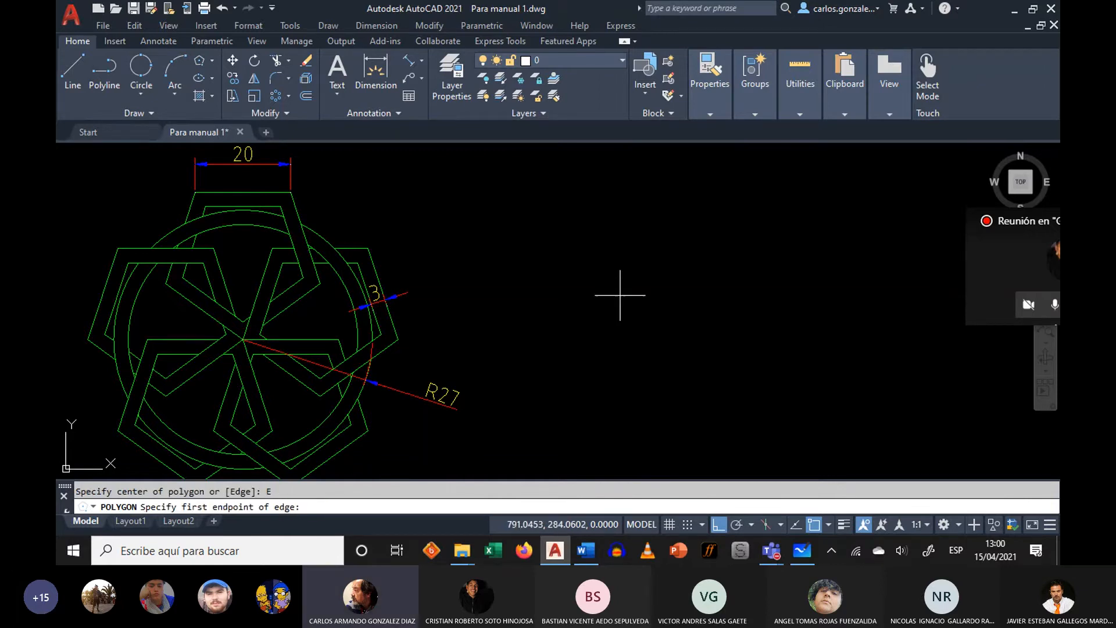
click(556, 207)
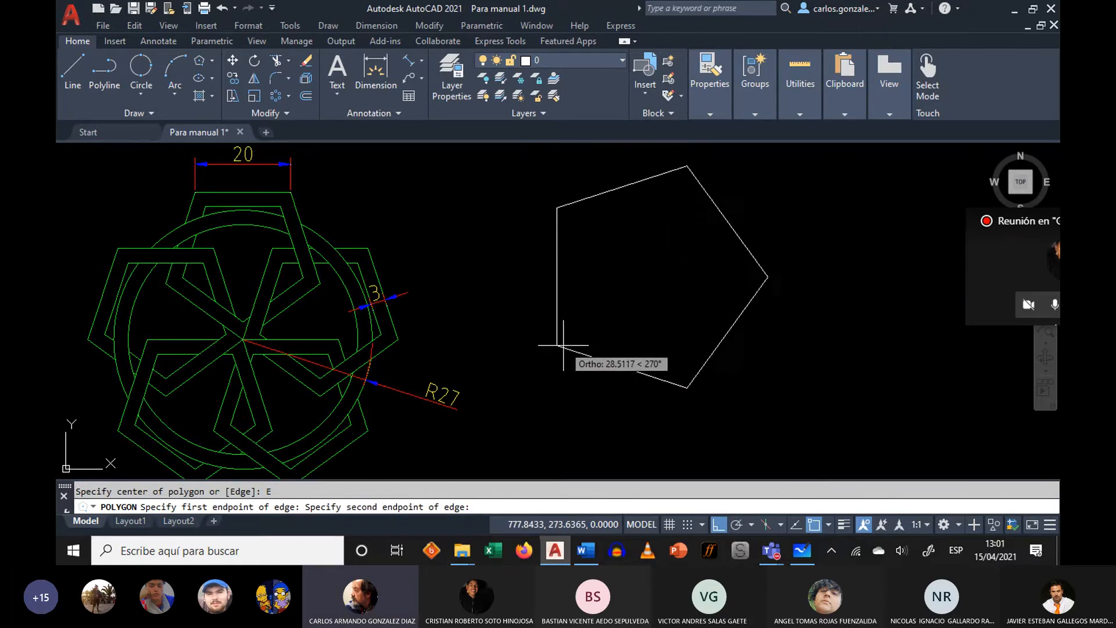
click(717, 525)
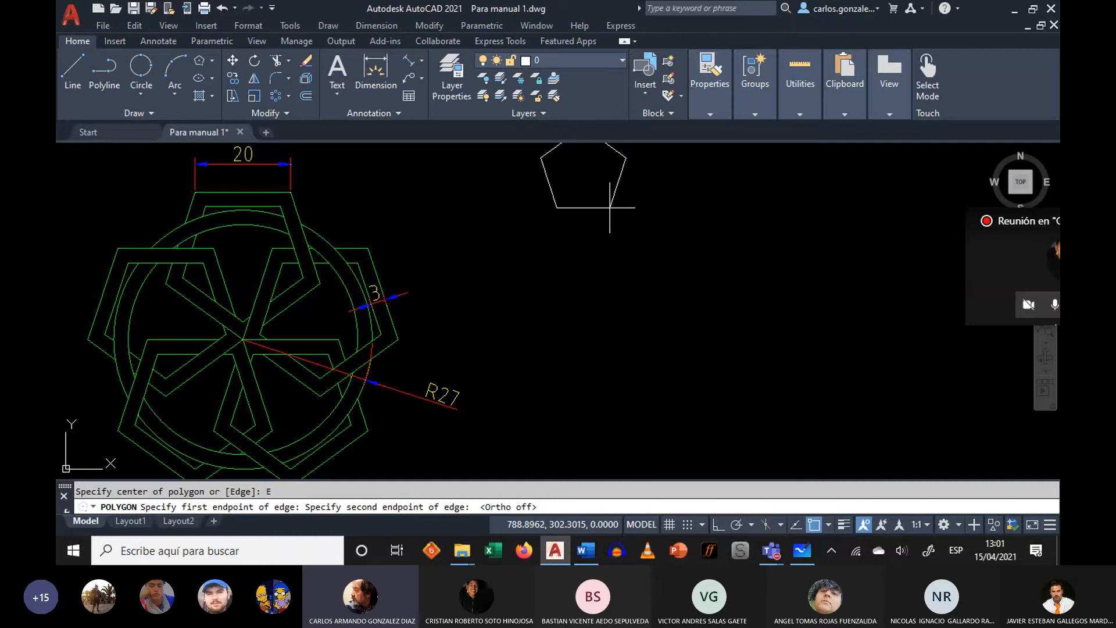
click(718, 525)
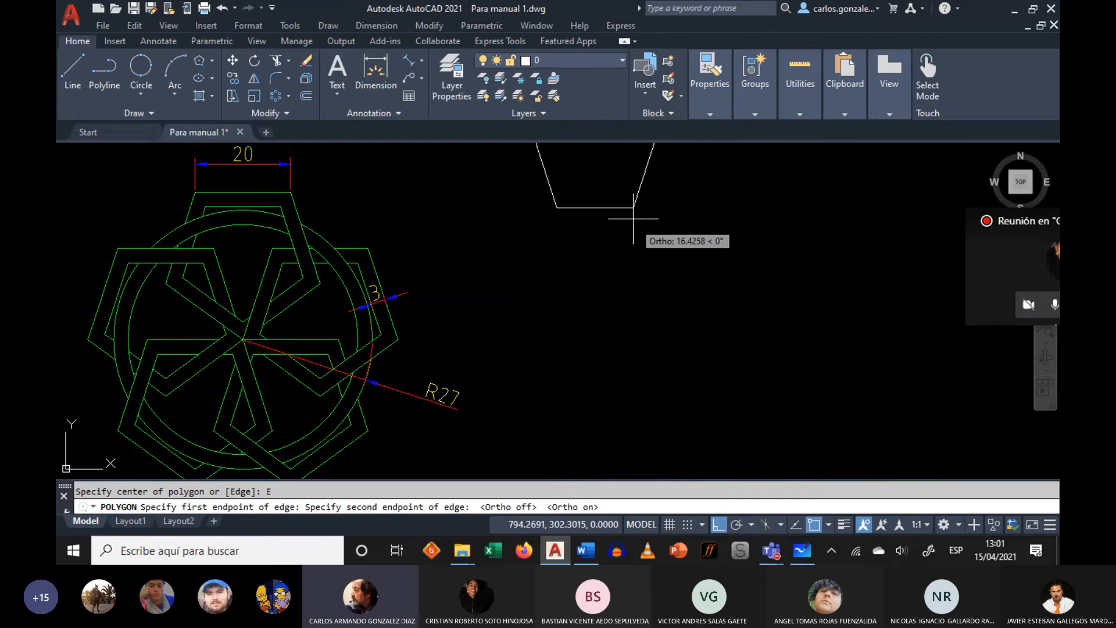
middle_drag(625, 187, 647, 278)
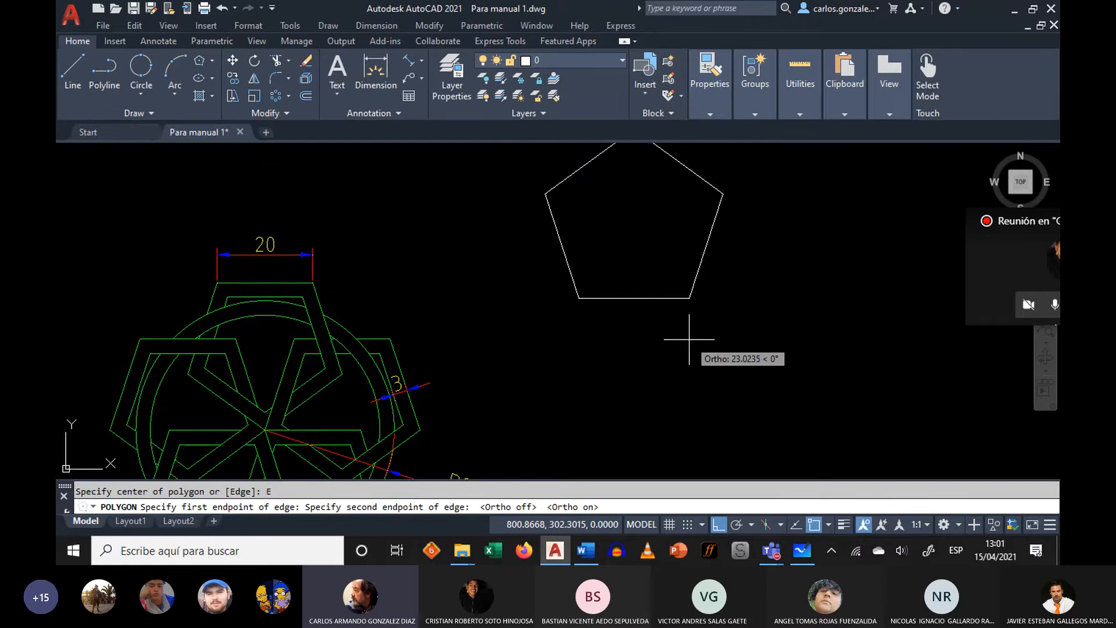
text(20)
key(Return)
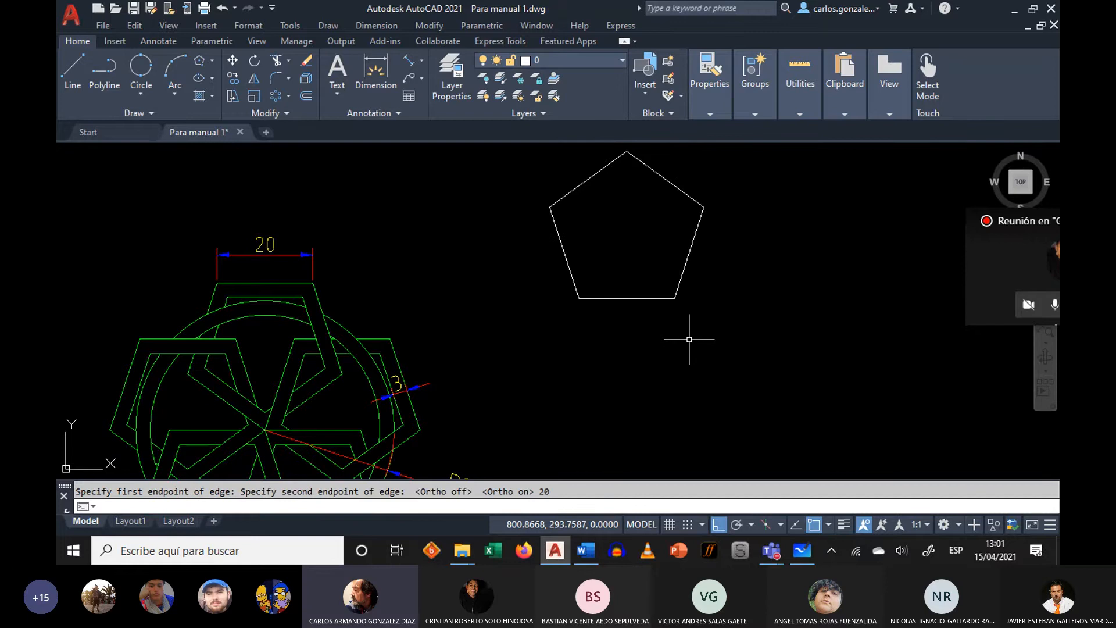
- Rotate the new pentagon 180° about its top vertex so that it points downward
mouse_move(689, 339)
middle_down()
mouse_move(725, 204)
mouse_move(723, 242)
mouse_move(685, 248)
mouse_move(656, 289)
middle_up()
scroll(695, 247, down, 2)
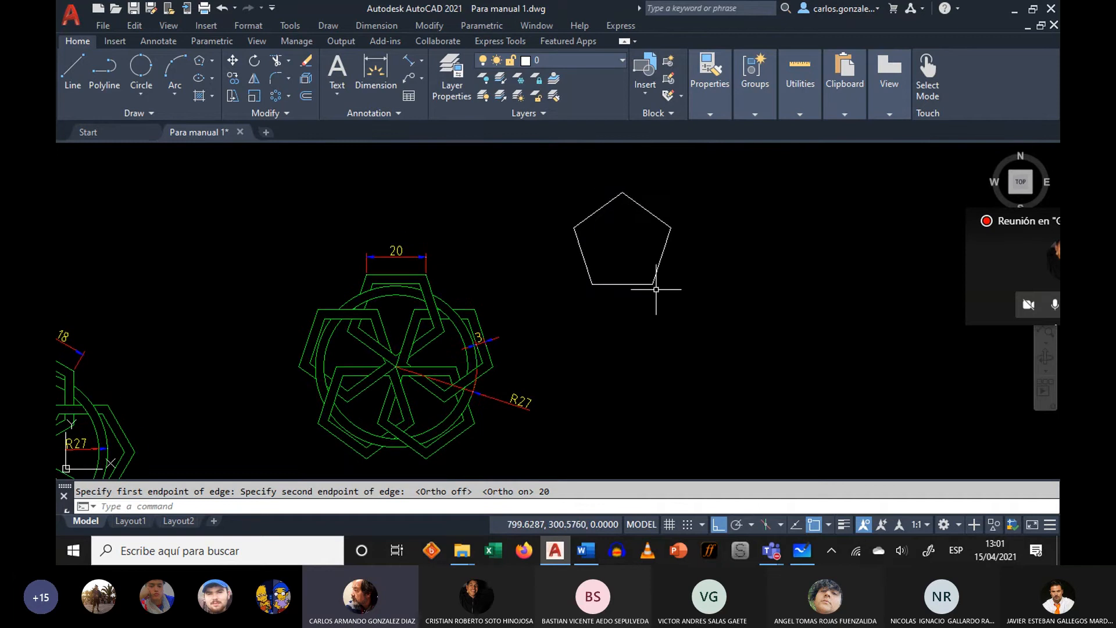
scroll(605, 277, up, 2)
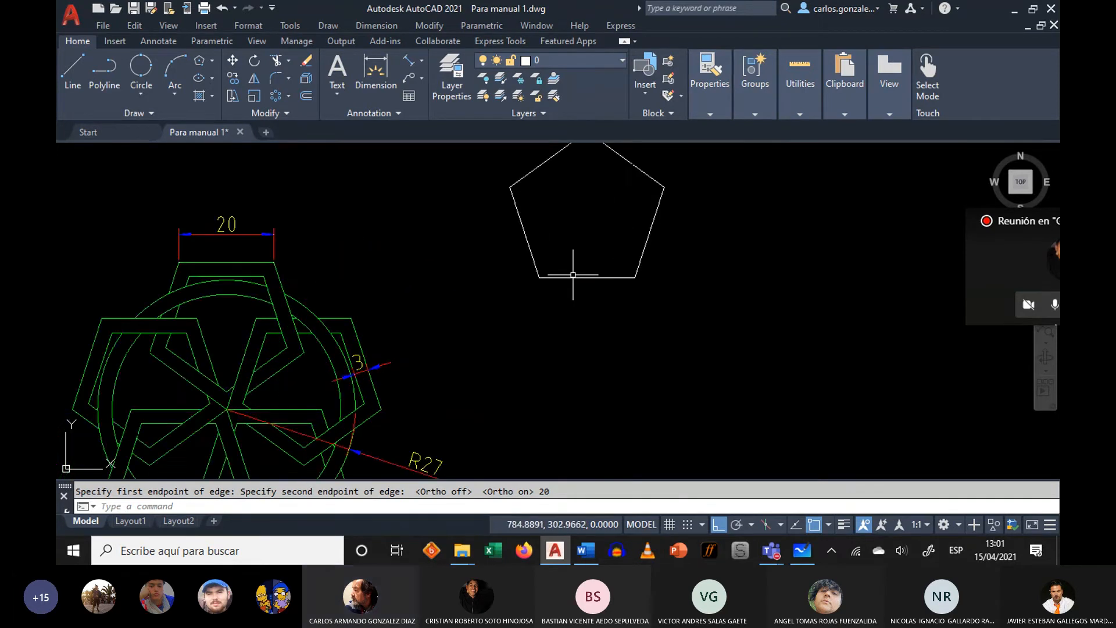
mouse_move(573, 274)
middle_down()
mouse_move(601, 256)
mouse_move(610, 213)
mouse_move(586, 304)
middle_up()
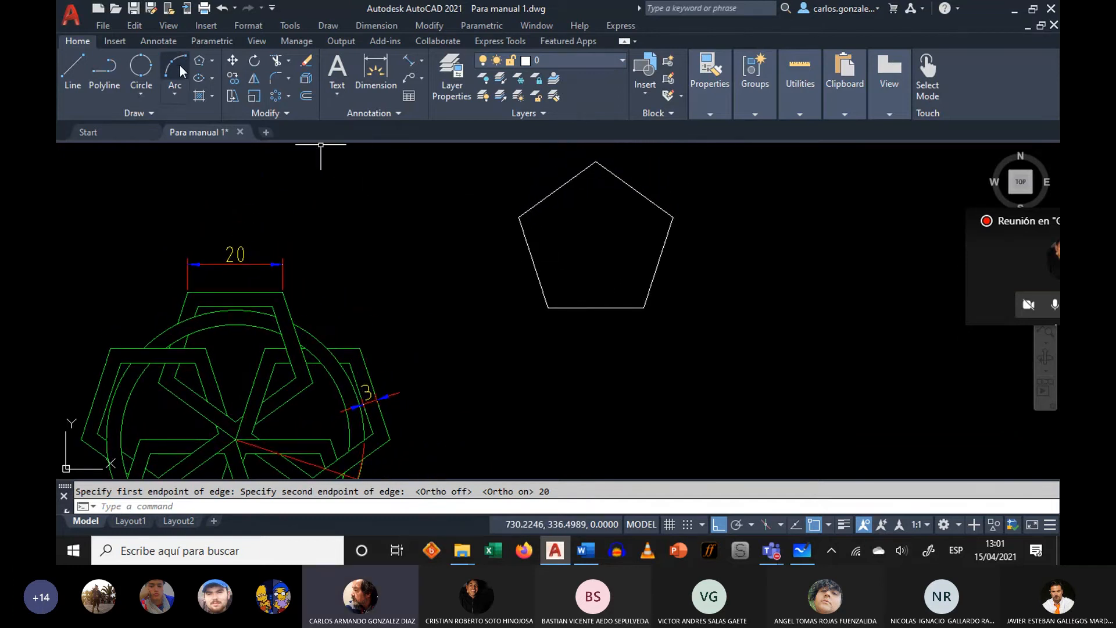
click(254, 61)
click(710, 157)
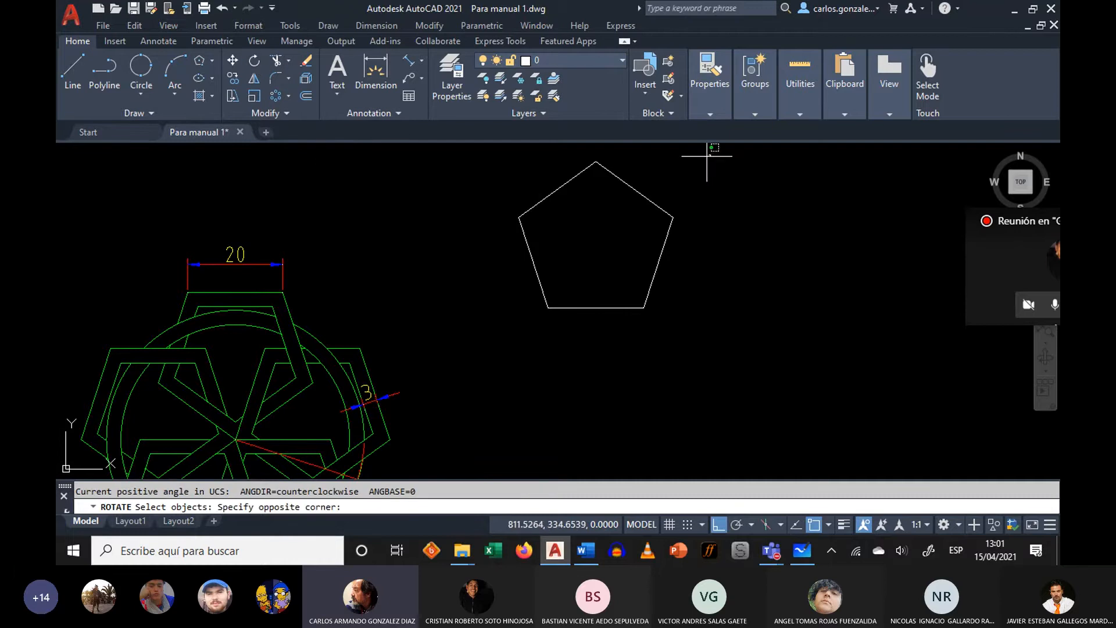
click(493, 361)
key(Return)
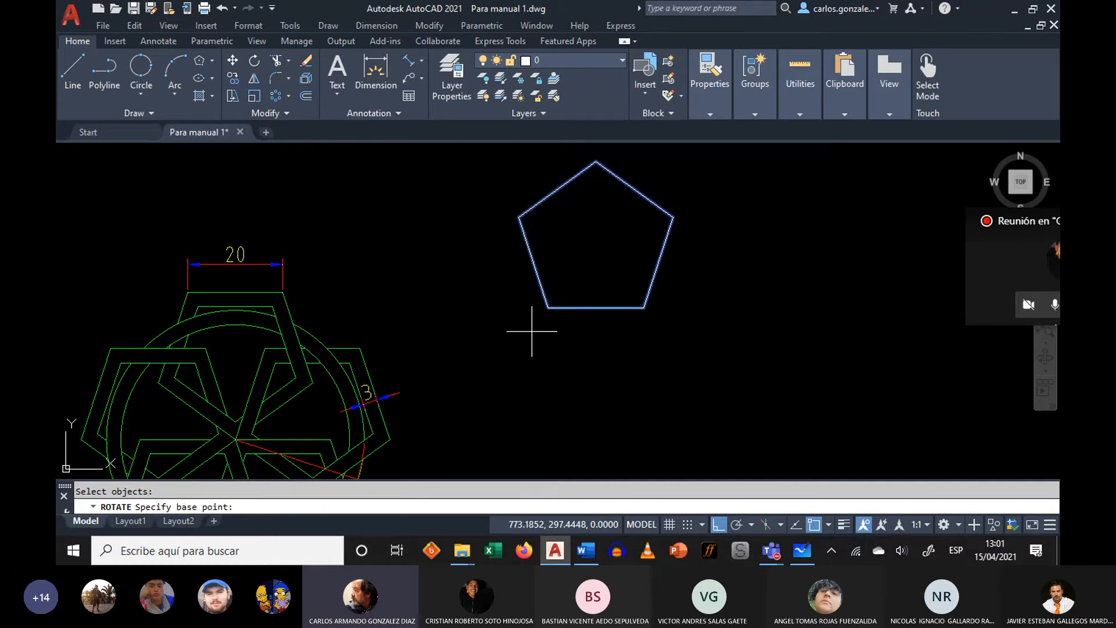
click(595, 162)
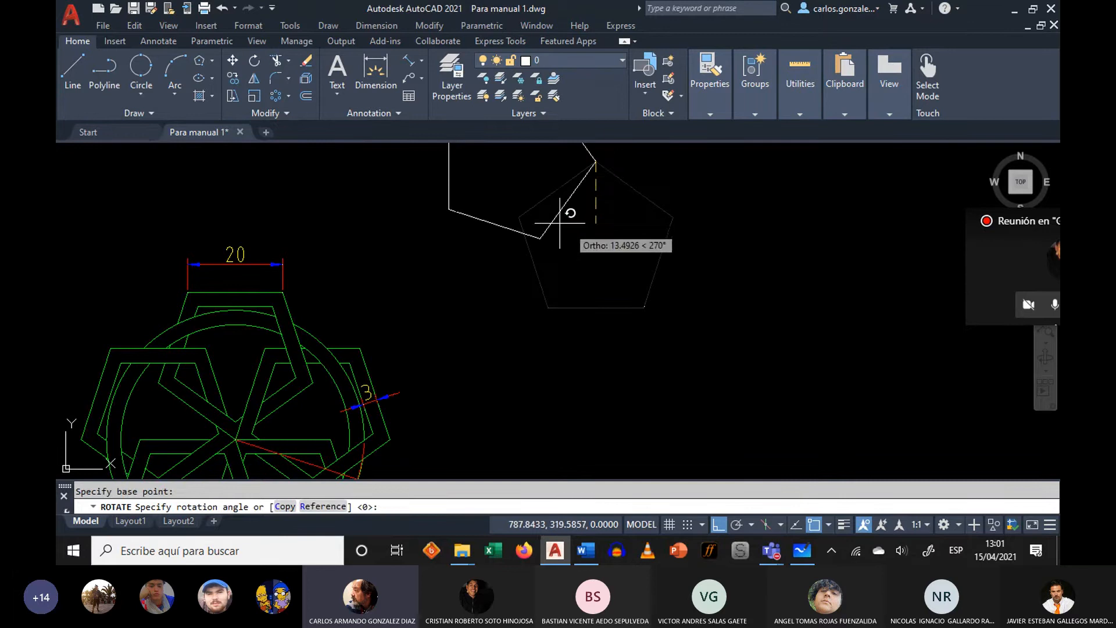
middle_drag(585, 289, 554, 351)
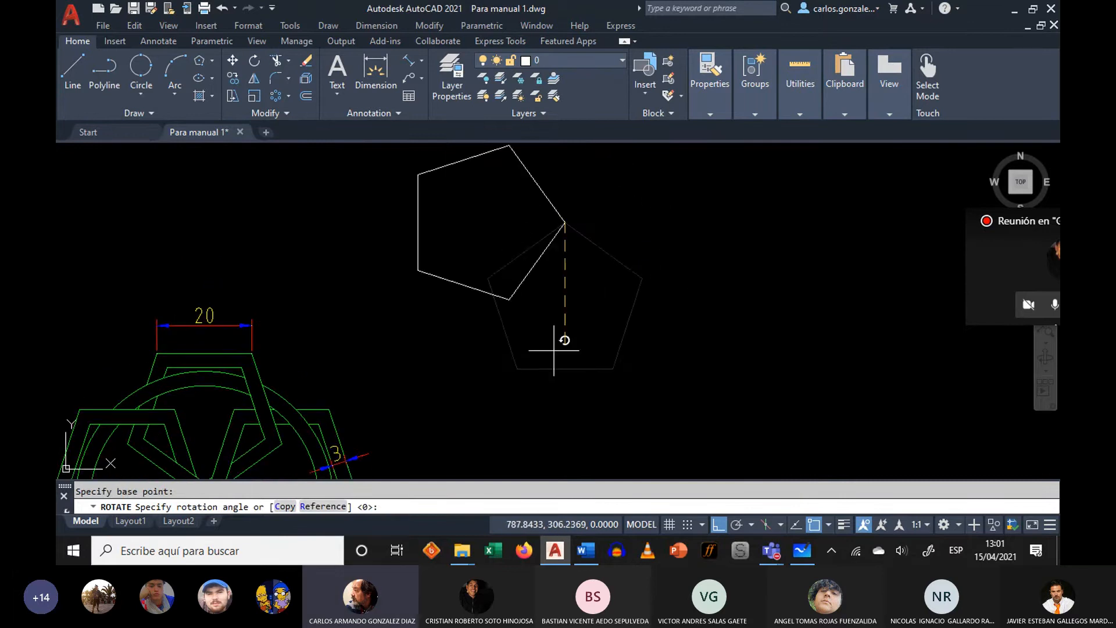
click(439, 265)
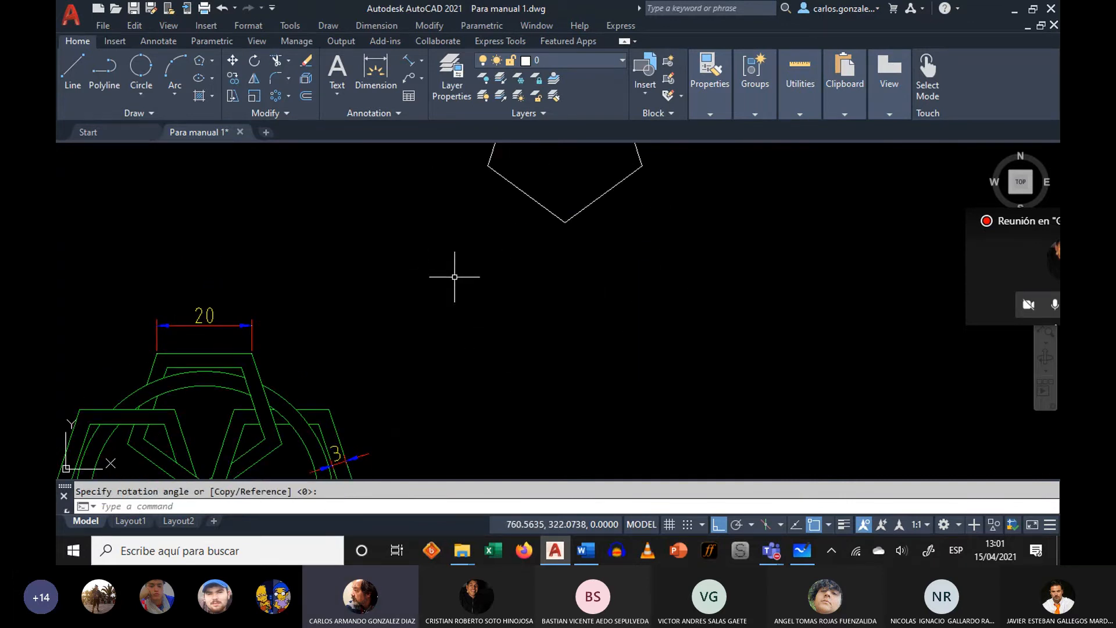
- Move the inverted pentagon horizontally about 27 units to the right, farther from the reference rosette
middle_drag(588, 266, 418, 374)
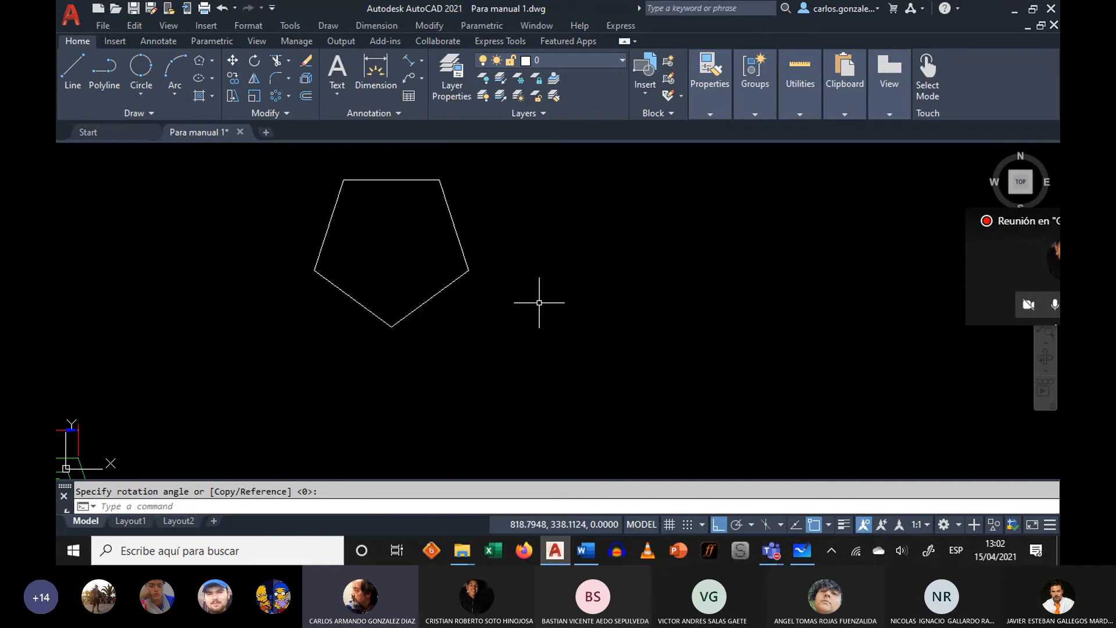
text(m)
key(Return)
click(502, 190)
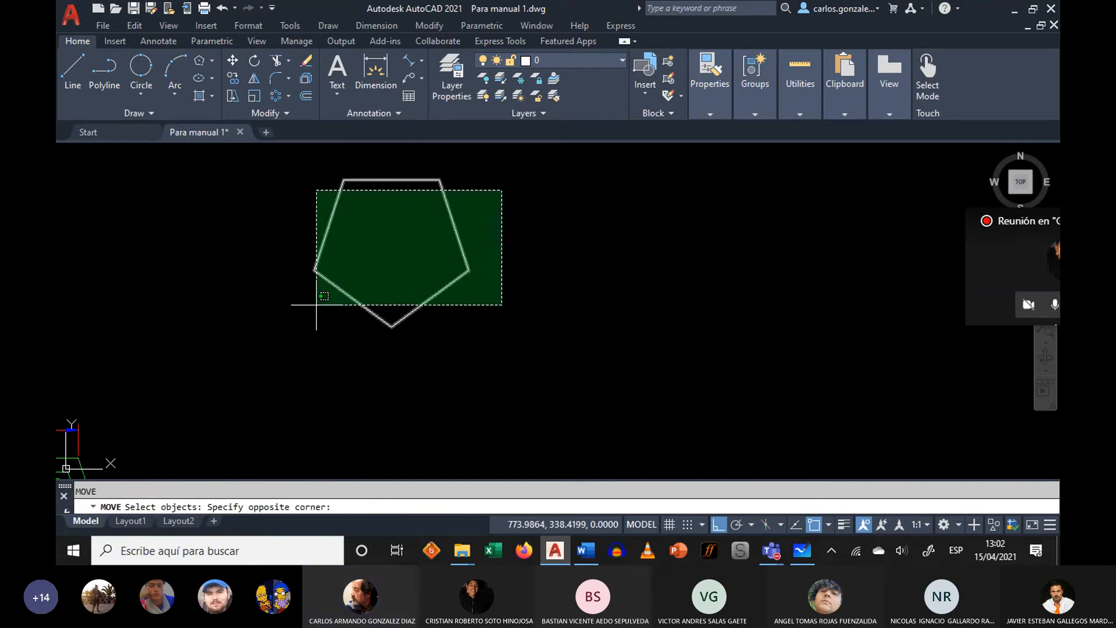
click(316, 304)
key(Return)
click(303, 345)
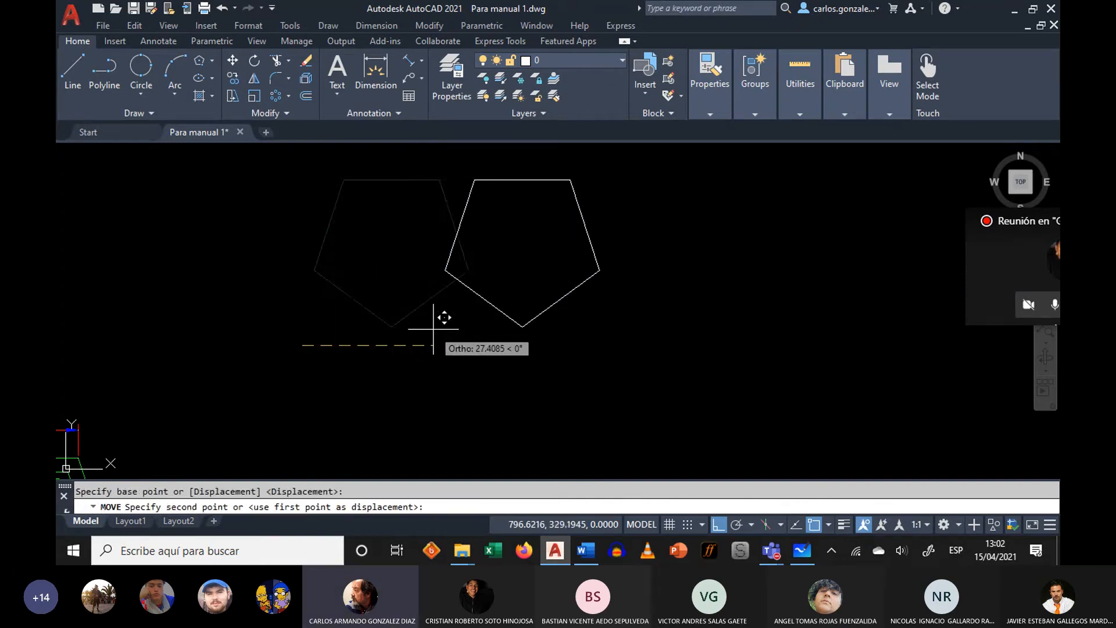
click(433, 328)
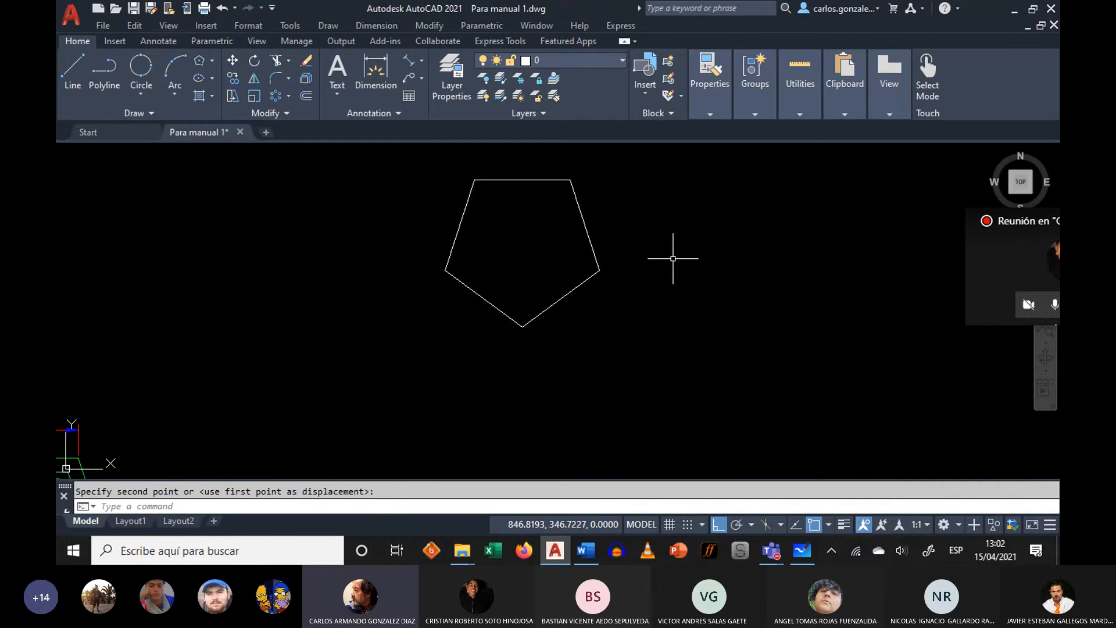
- Move the inverted pentagon straight down until it sits beside the upper part of the dimensioned rosette
scroll(520, 392, down, 4)
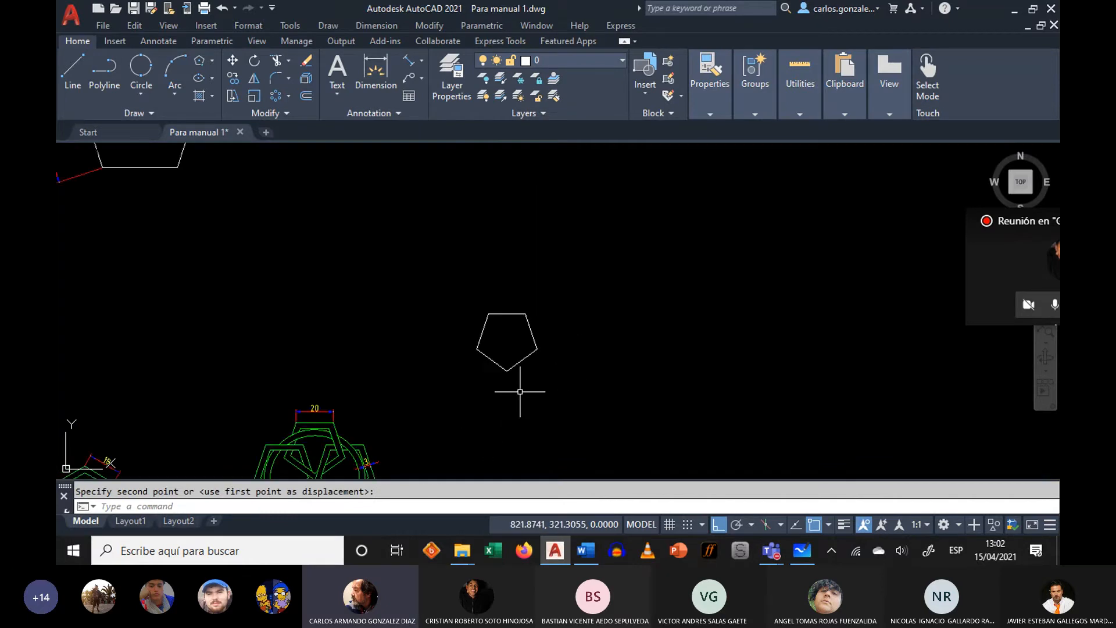
middle_drag(519, 391, 526, 289)
text(m)
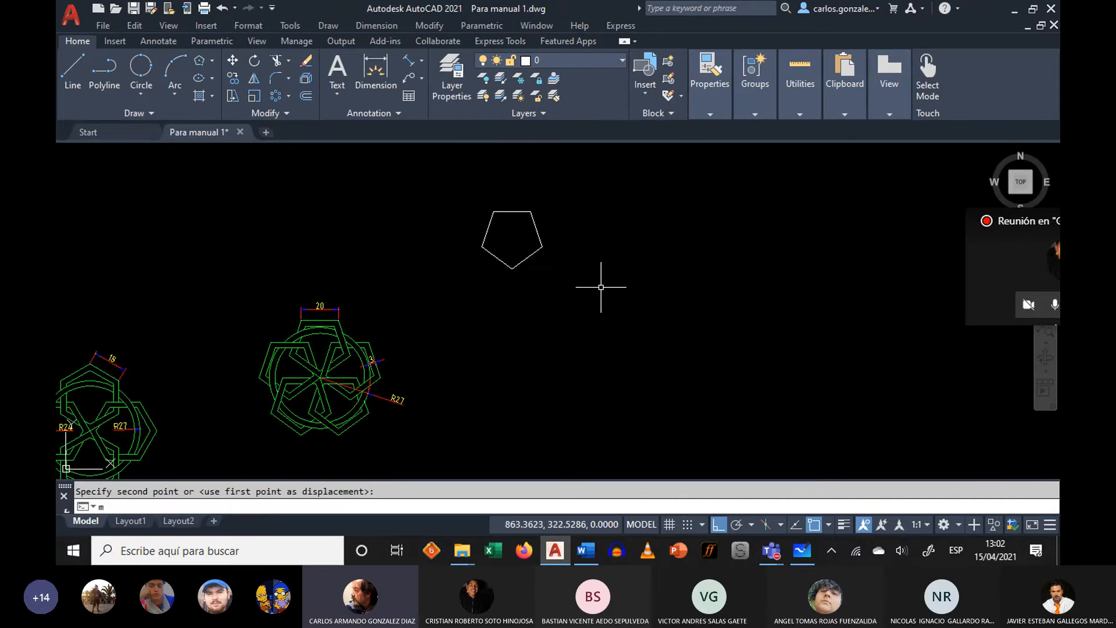
key(Return)
click(563, 179)
click(455, 291)
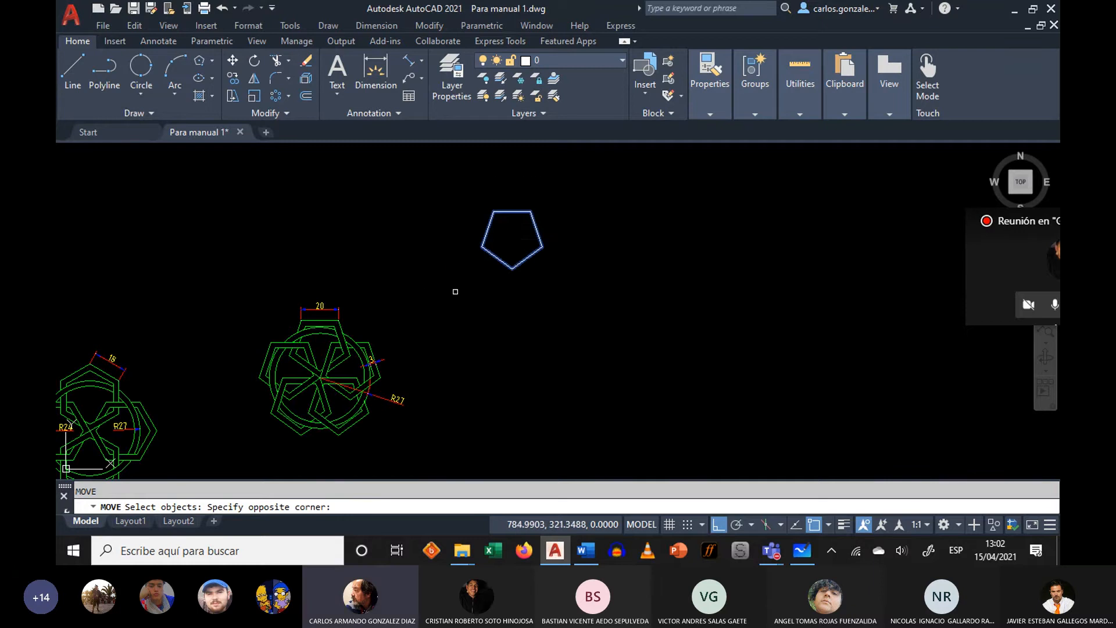
key(Return)
click(517, 239)
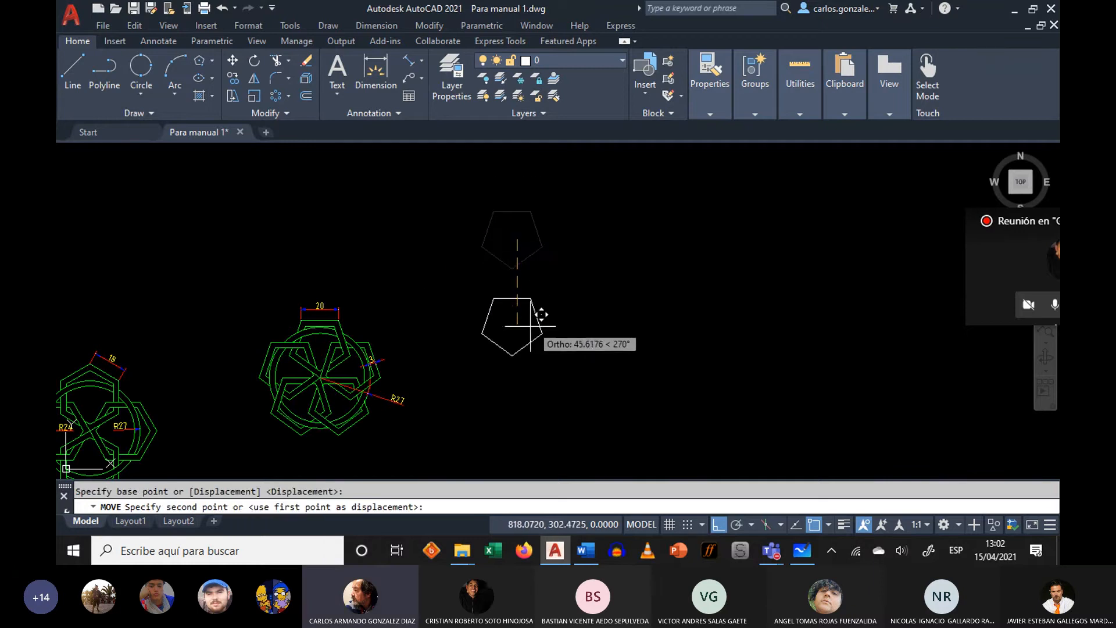
click(527, 328)
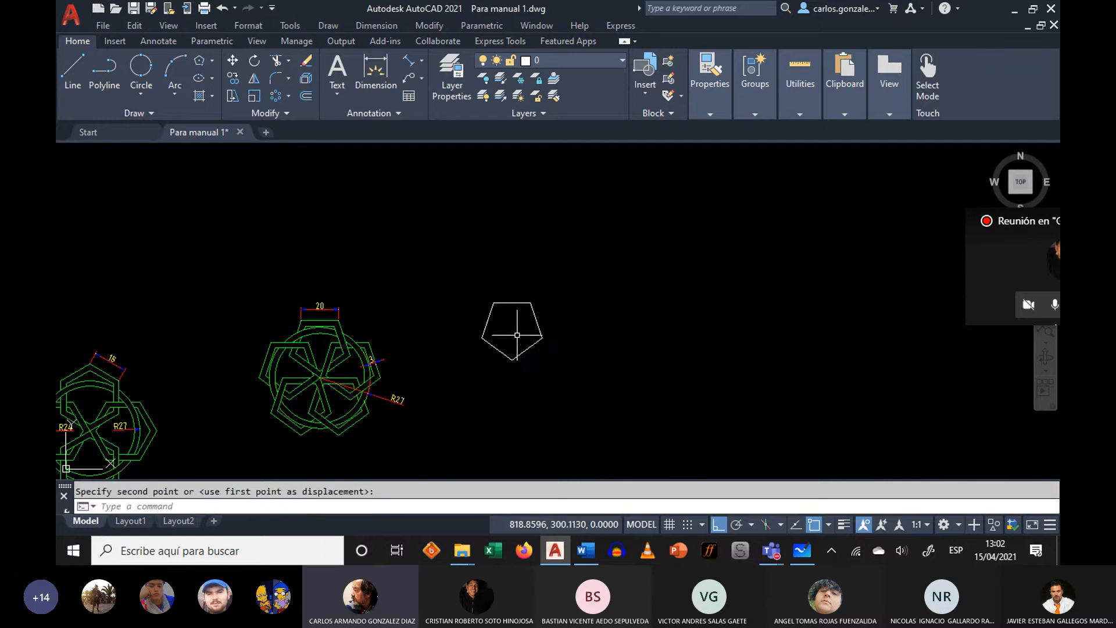
- Offset the pentagon 3 units inward to make a smaller concentric pentagon
scroll(516, 348, up, 4)
mouse_move(515, 349)
middle_down()
mouse_move(740, 314)
mouse_move(723, 279)
middle_up()
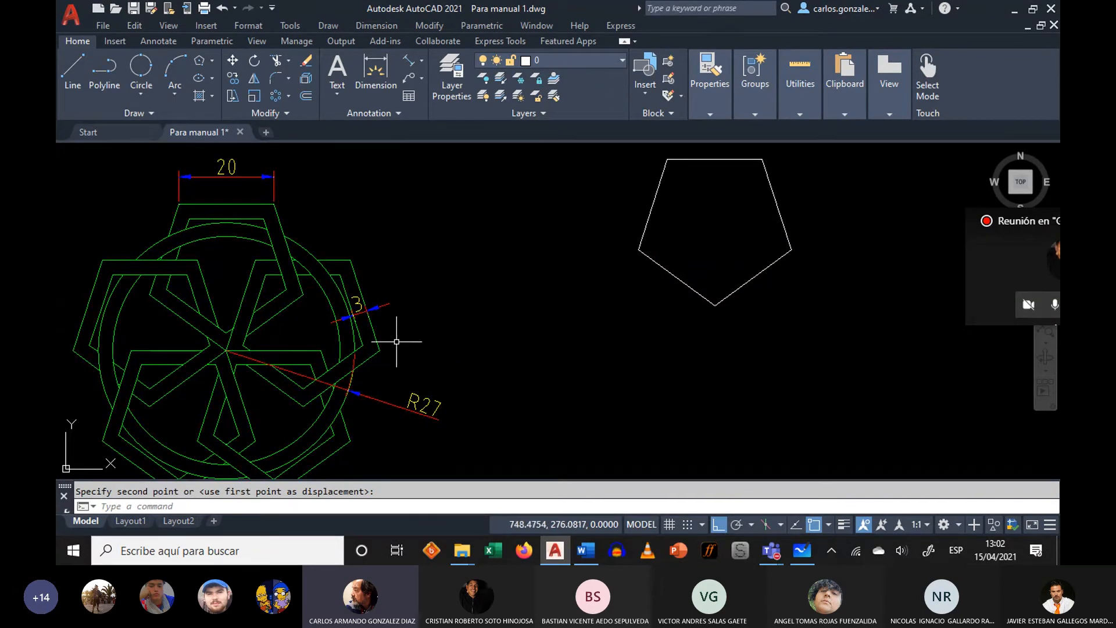
key(Escape)
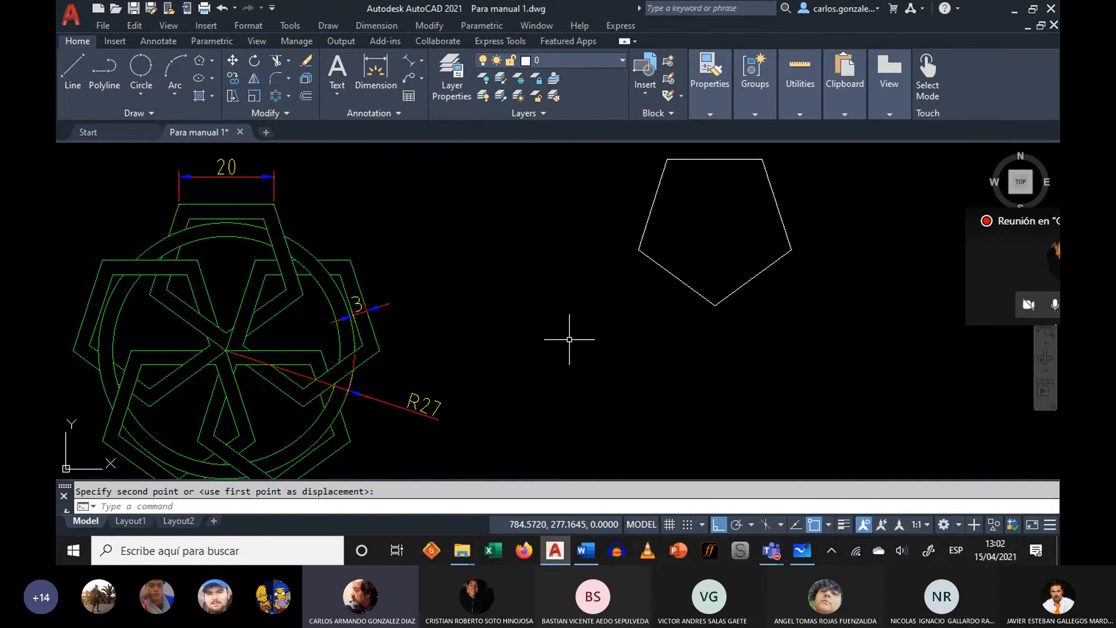
text(o)
key(Return)
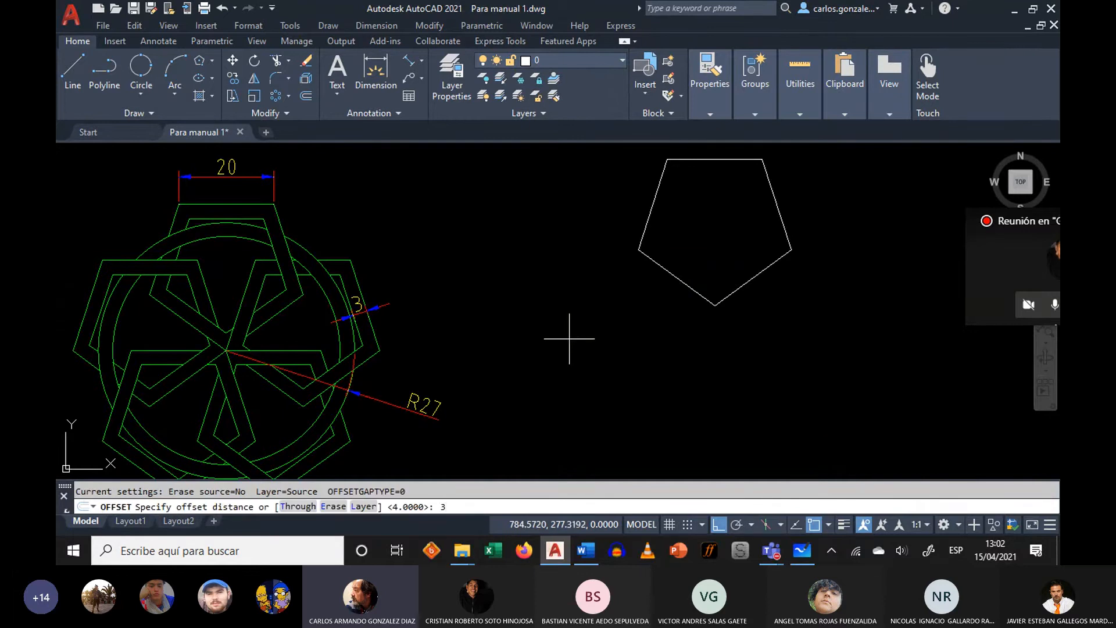
text(3)
key(Return)
click(782, 224)
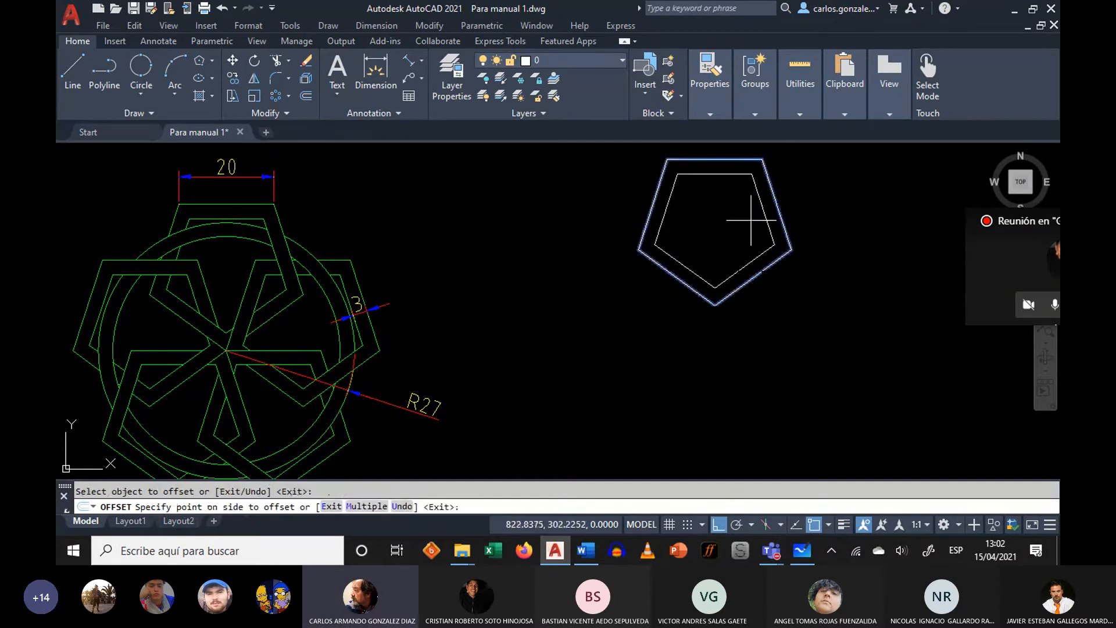
click(751, 220)
right_click(807, 193)
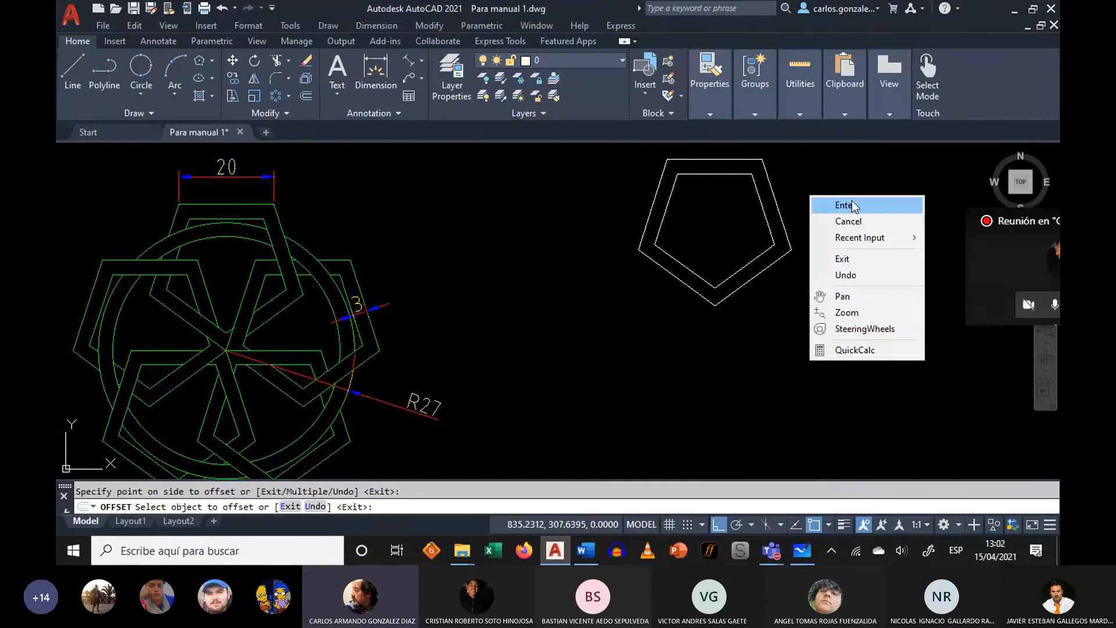
click(852, 200)
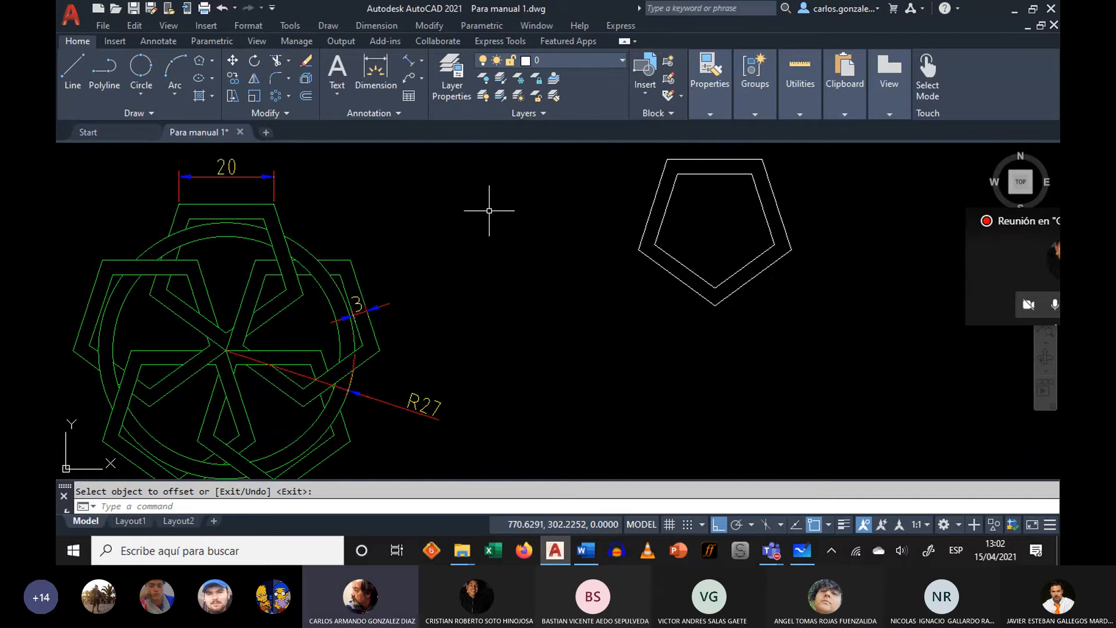
- Create a polar array of both concentric pentagons around the outer pentagon's bottom vertex, with 5 items over 360°
click(274, 94)
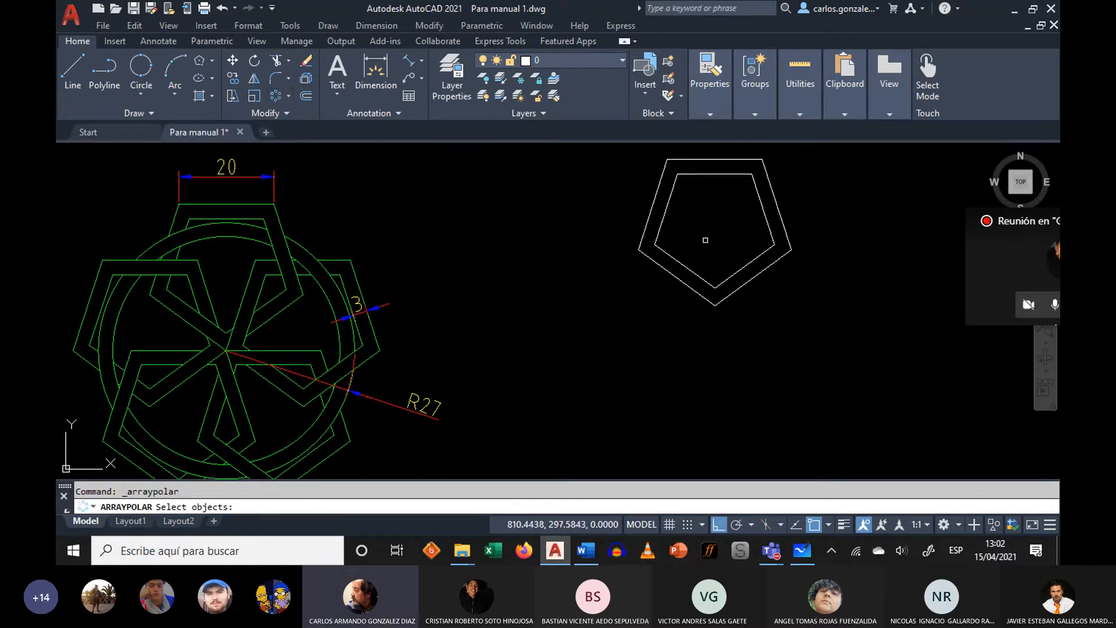
click(818, 193)
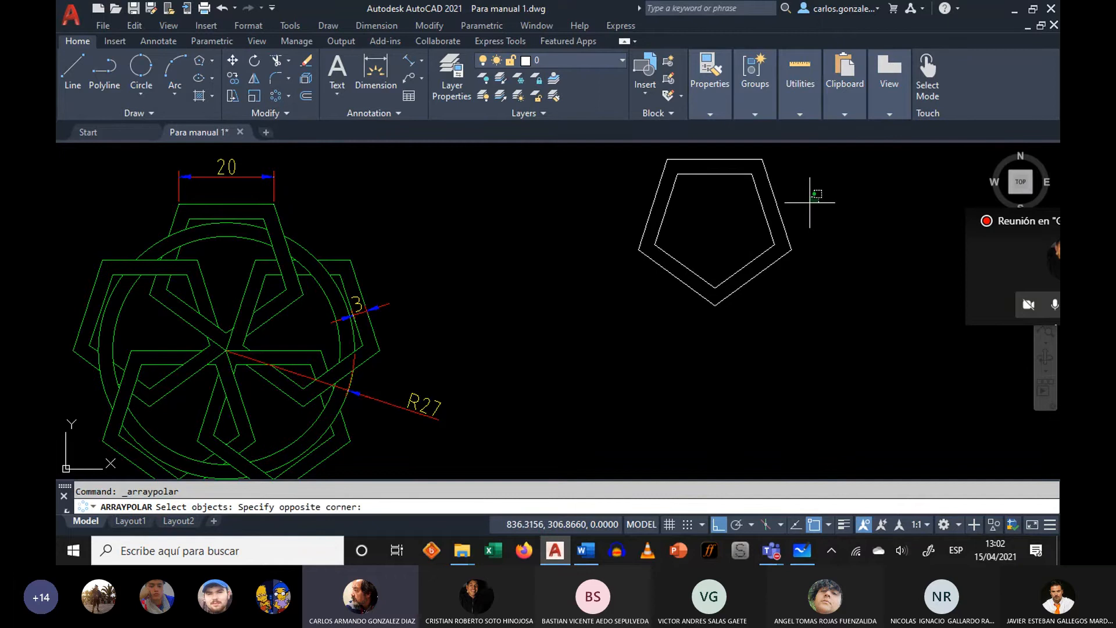
click(704, 247)
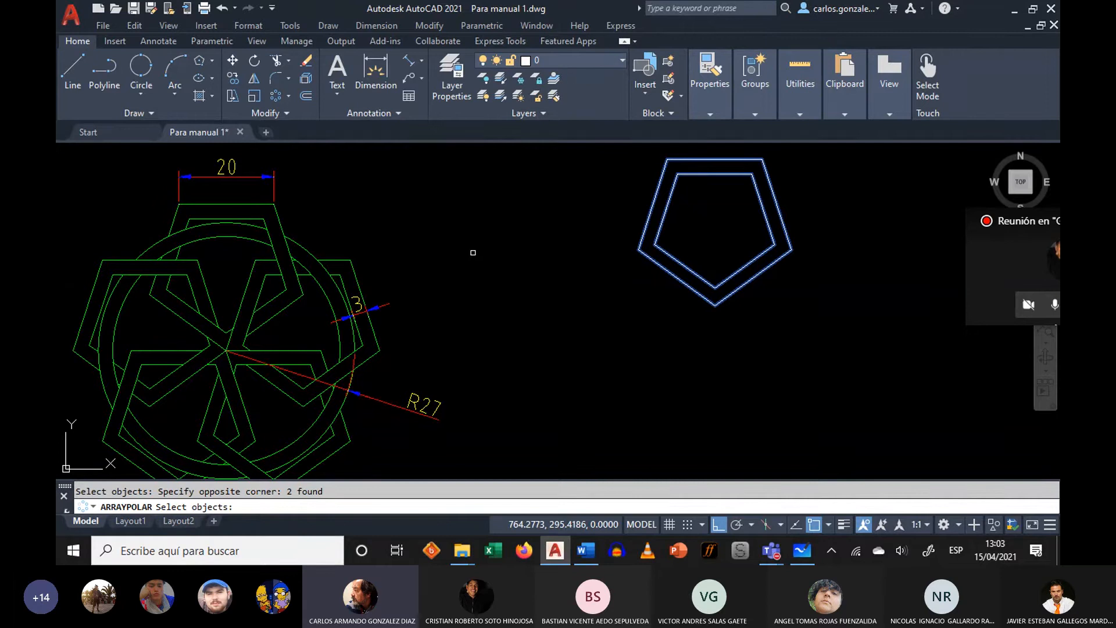
key(Return)
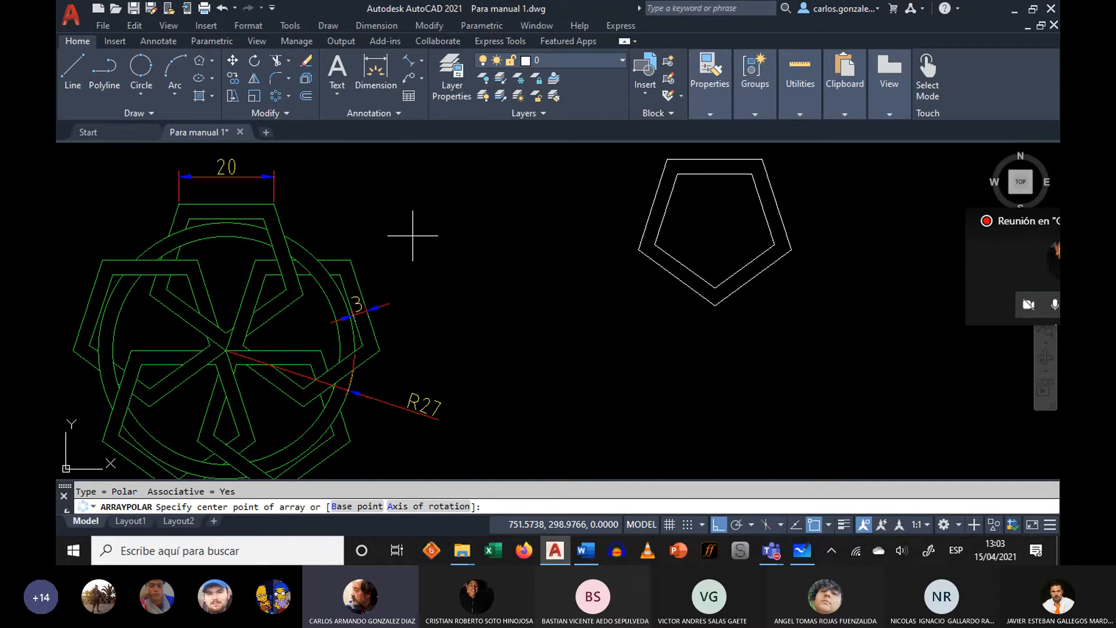
click(714, 305)
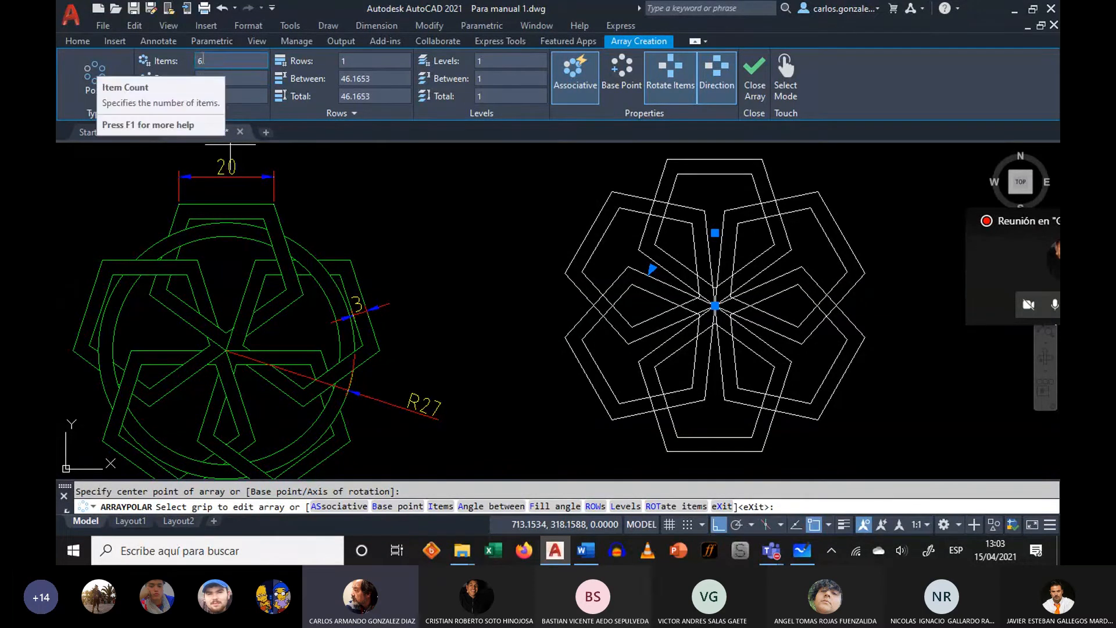
click(441, 506)
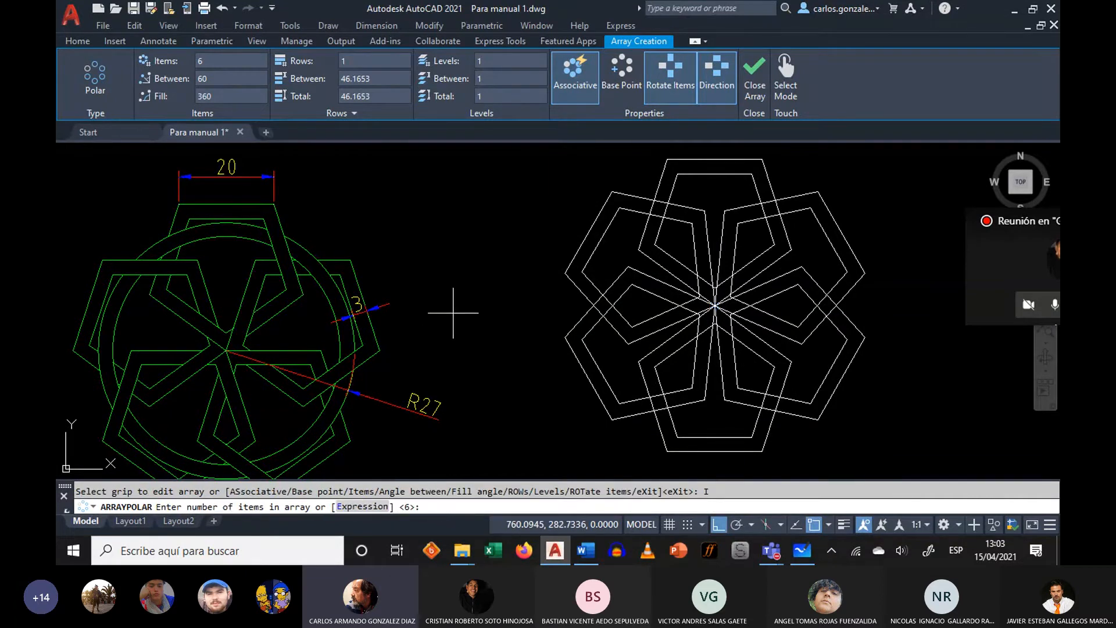
key(Return)
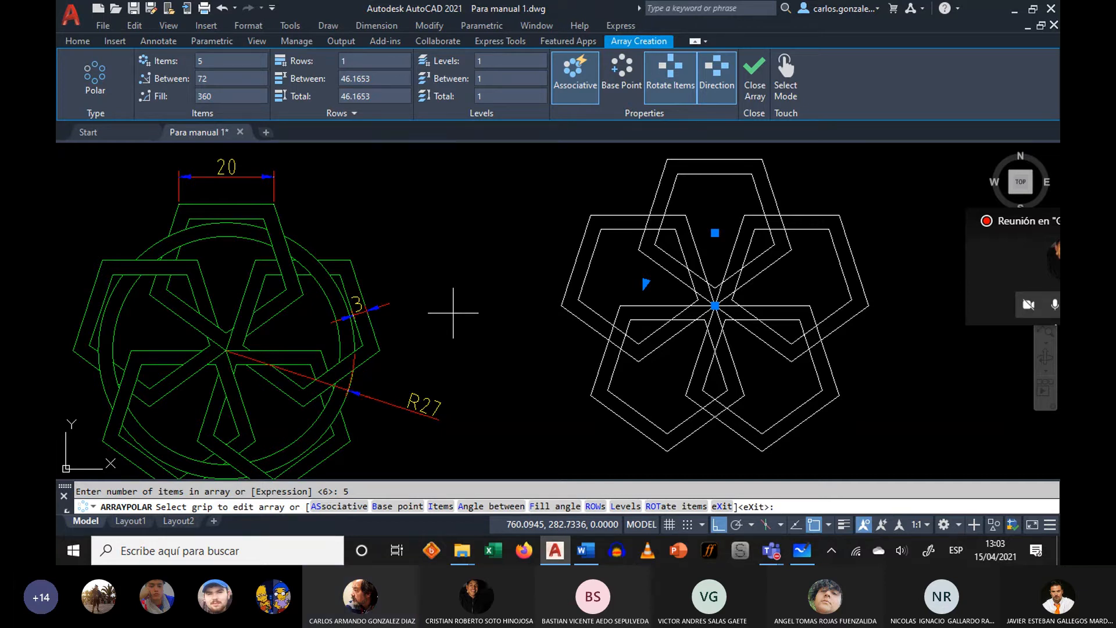
key(Return)
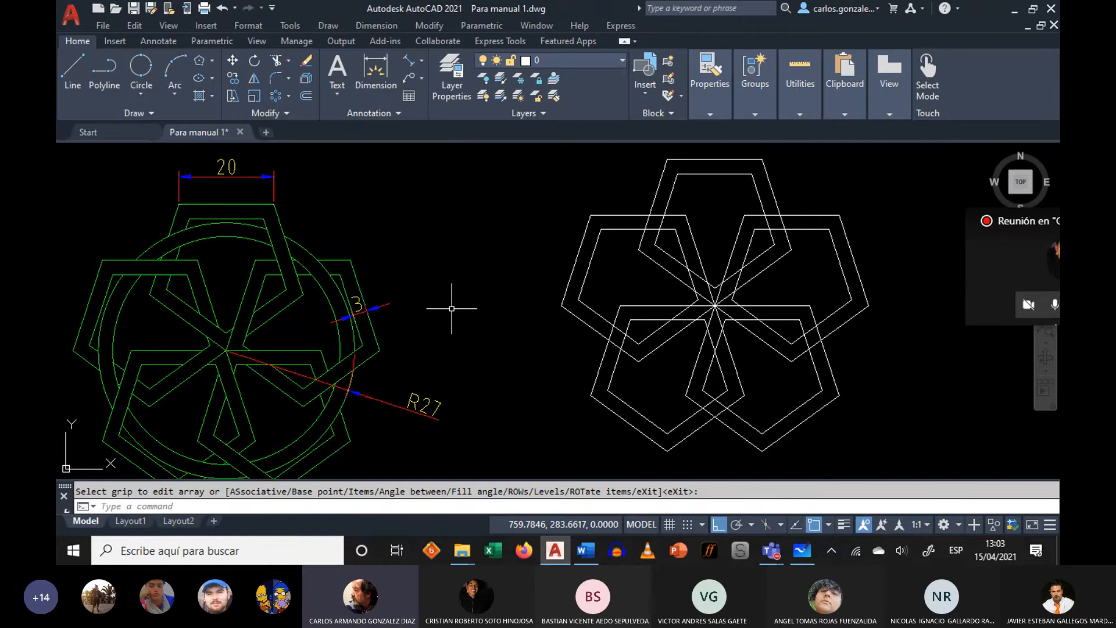
- Draw a circle of radius 27 centered on the common center point of the five arrayed pentagons
middle_drag(501, 309, 472, 307)
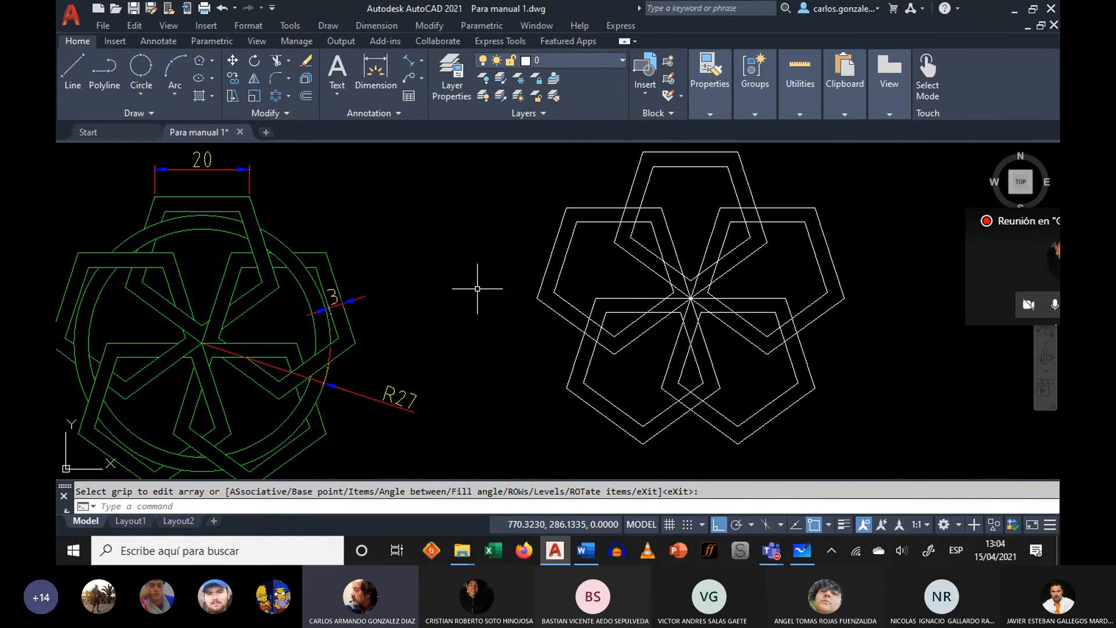
click(138, 90)
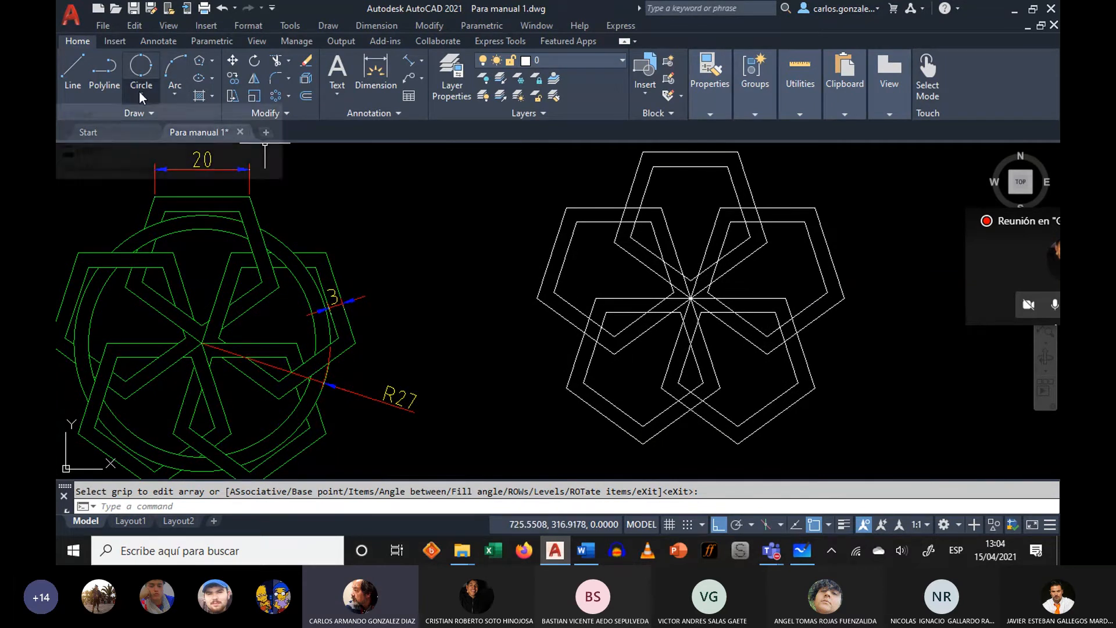
click(120, 114)
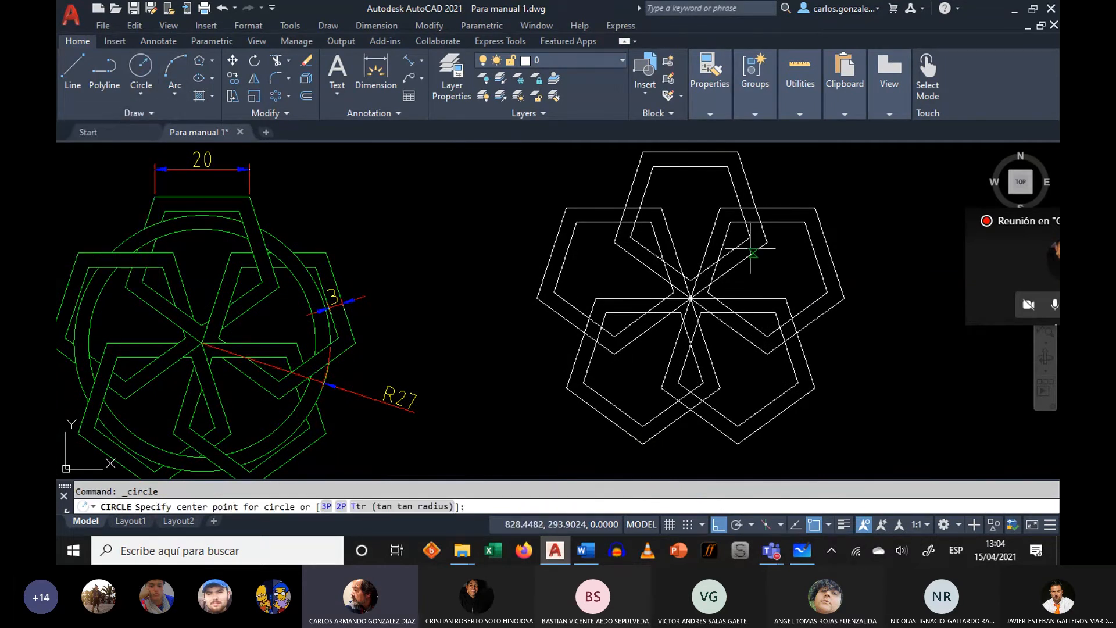
click(691, 299)
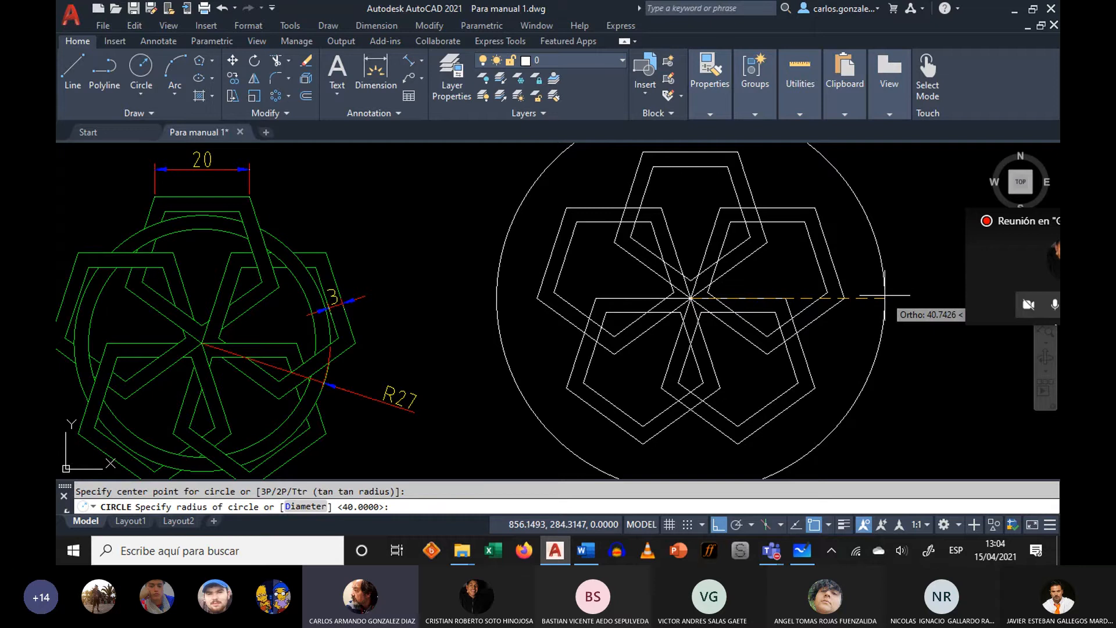
key(Return)
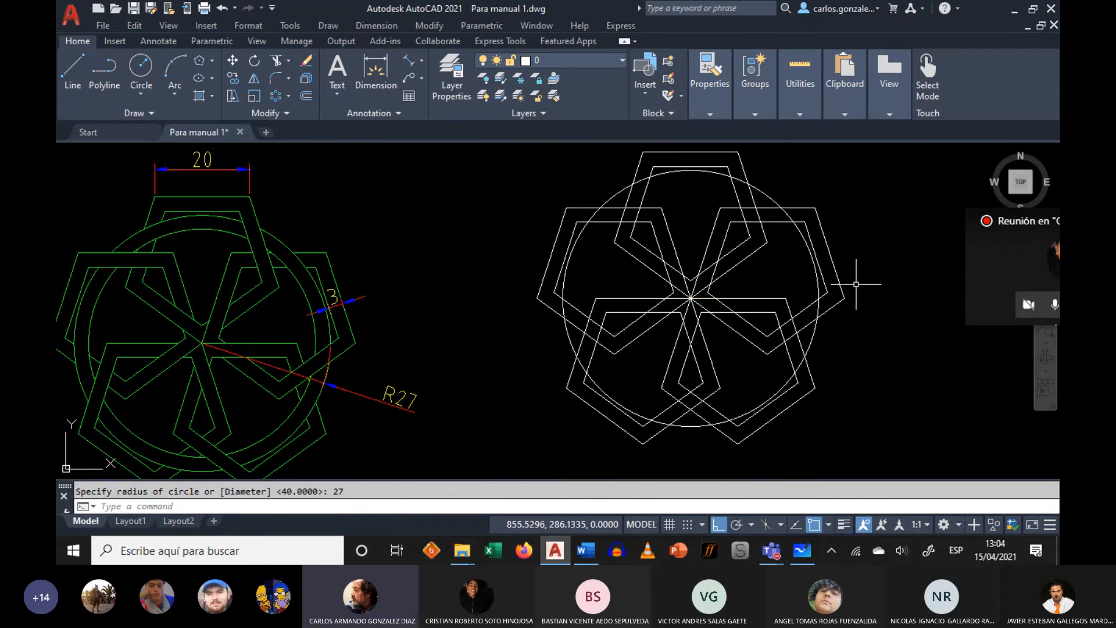
- Offset the radius 27 circle 3 units inward to form a circular ring
click(306, 99)
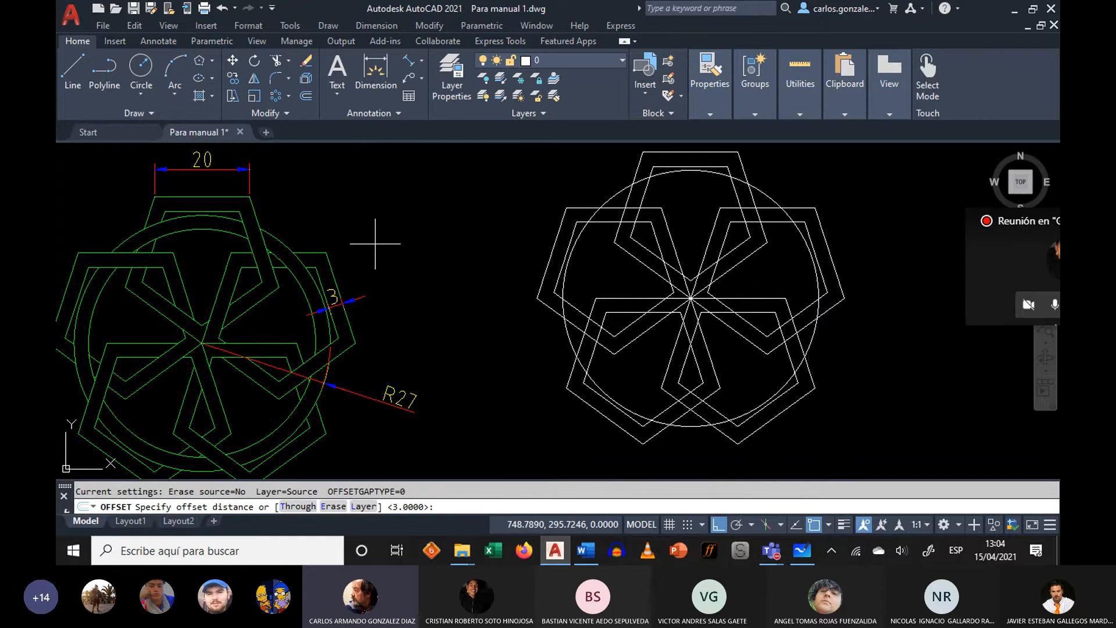
right_click(380, 245)
click(415, 254)
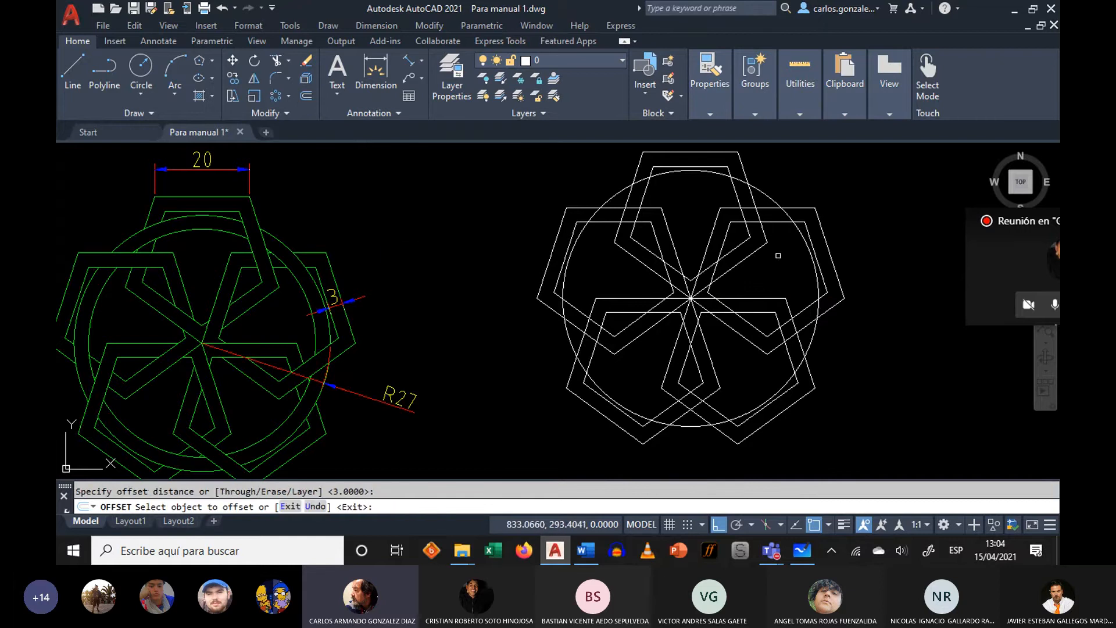
click(804, 239)
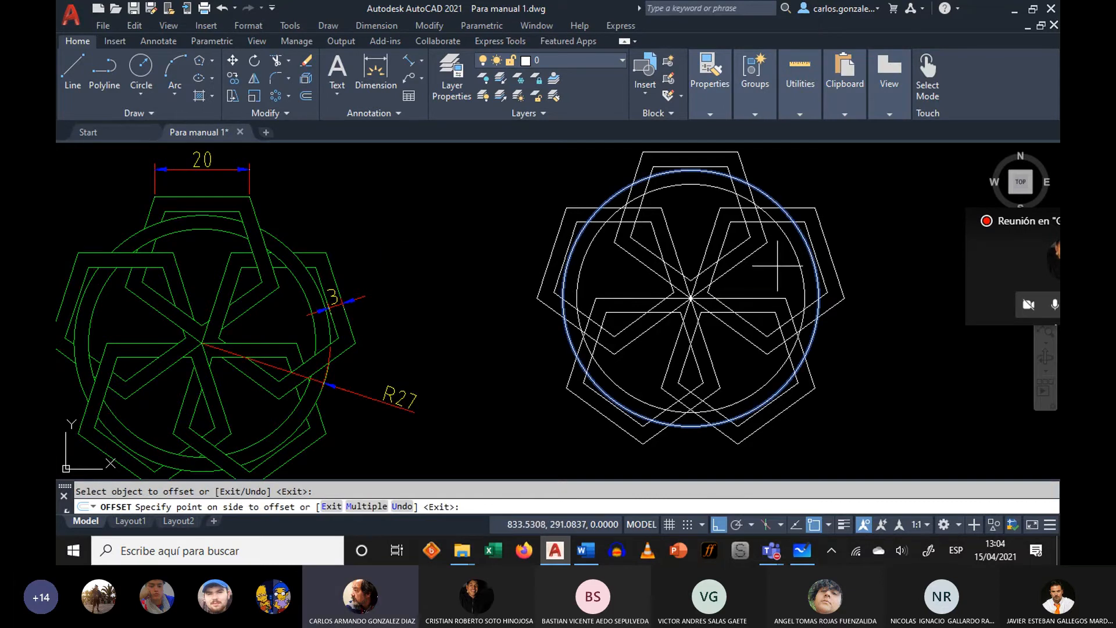
click(778, 250)
right_click(854, 176)
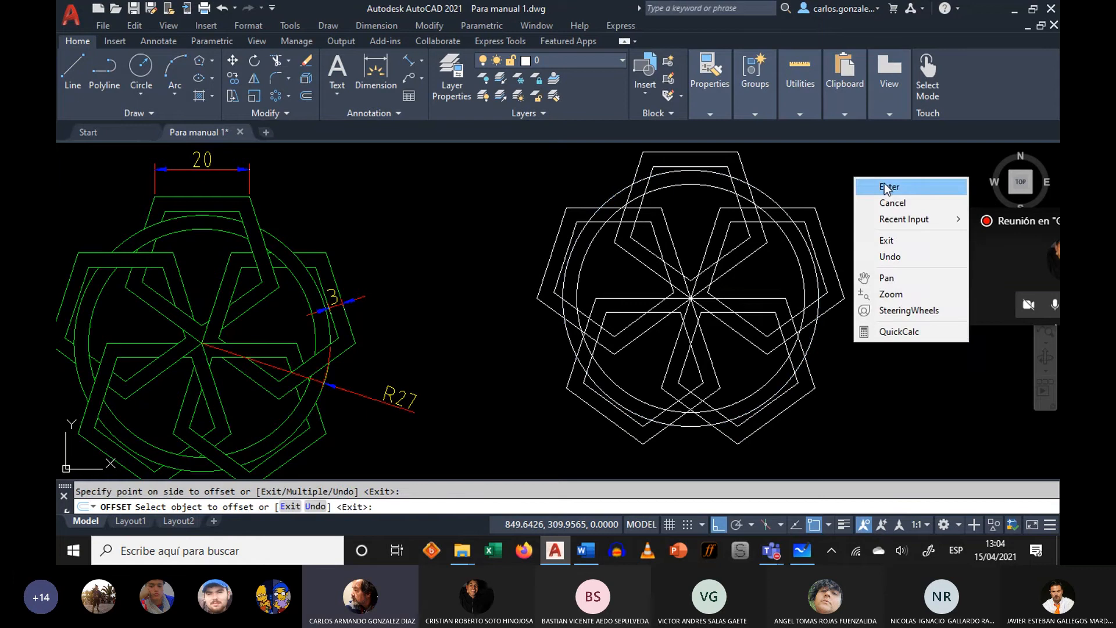
click(888, 183)
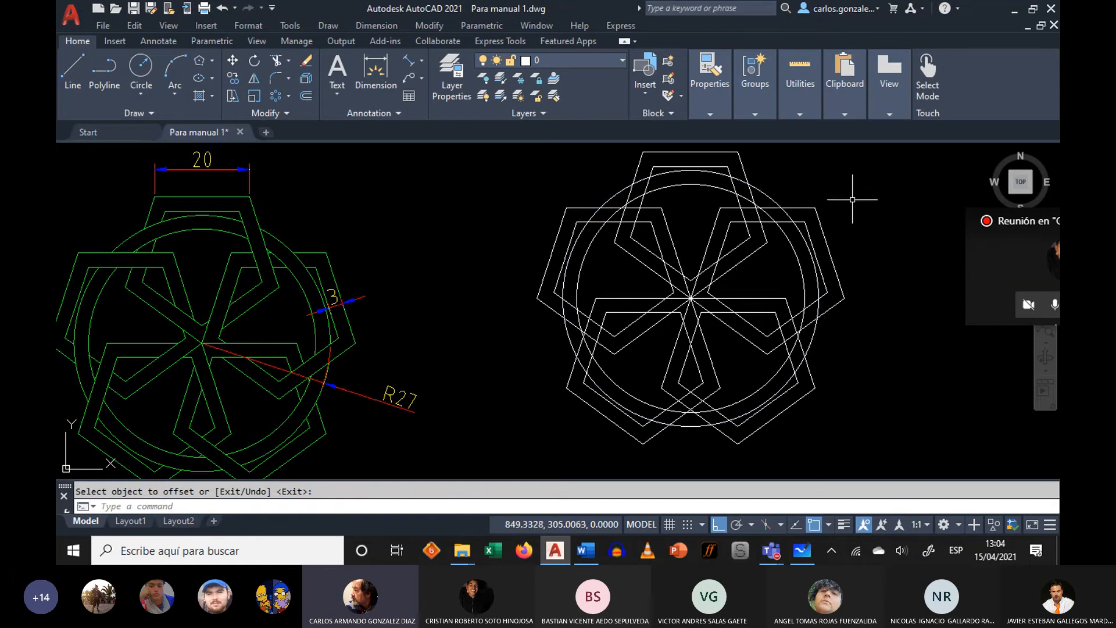
- Move the new rosette and its two circles closer to the dimensioned reference and roughly level with it, with Ortho off
mouse_move(852, 200)
middle_down()
mouse_move(636, 276)
mouse_move(710, 232)
middle_up()
middle_drag(573, 262, 561, 281)
scroll(512, 288, down, 2)
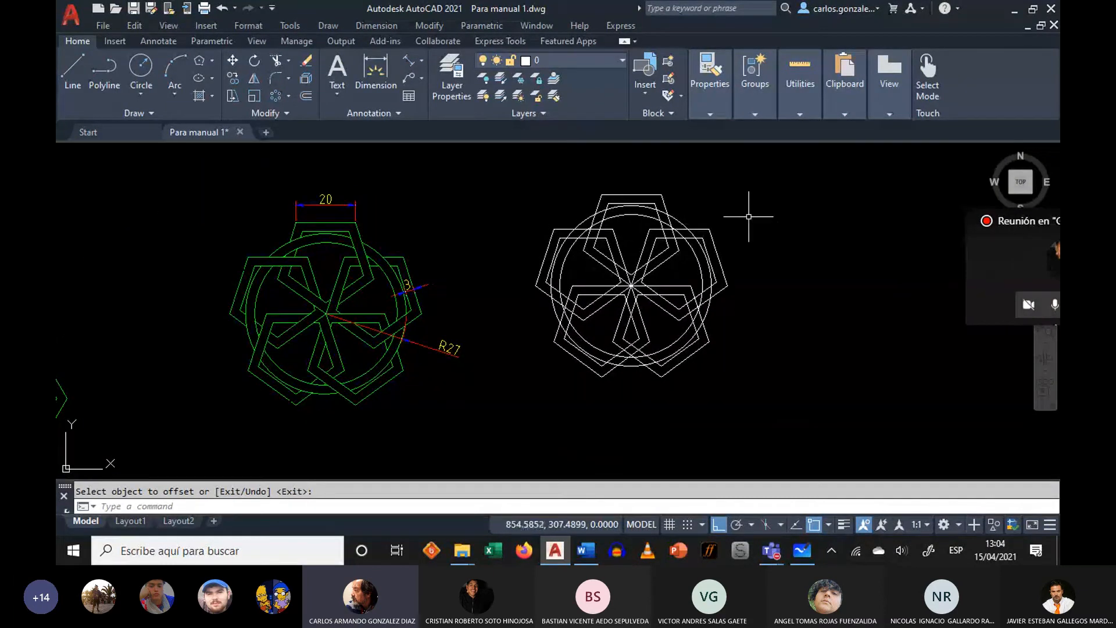
text(m)
key(Return)
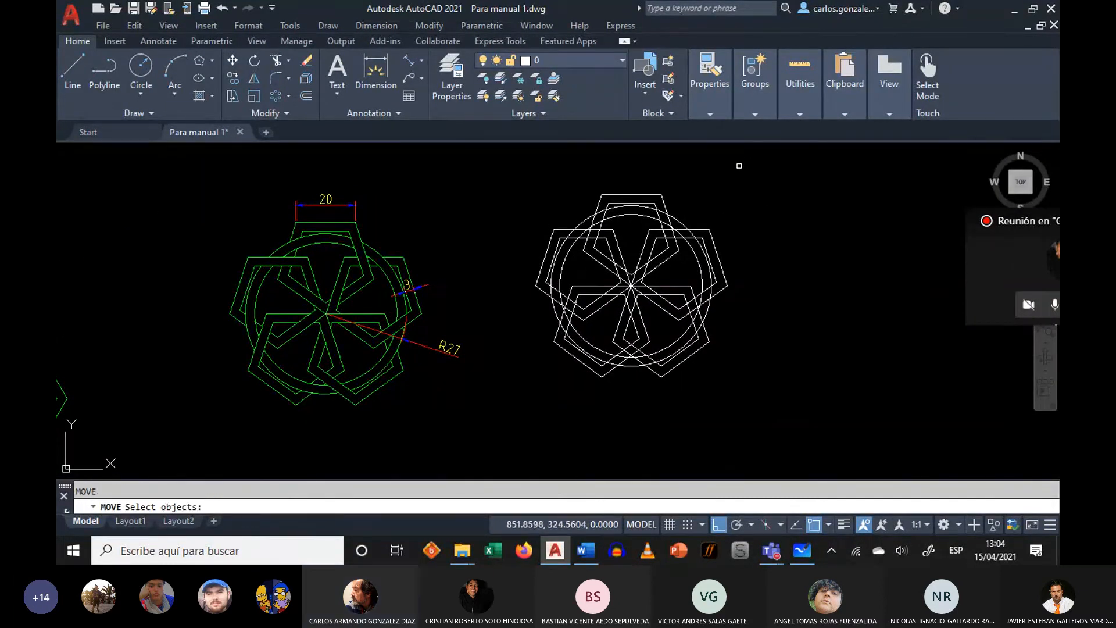
click(739, 166)
click(532, 410)
key(Return)
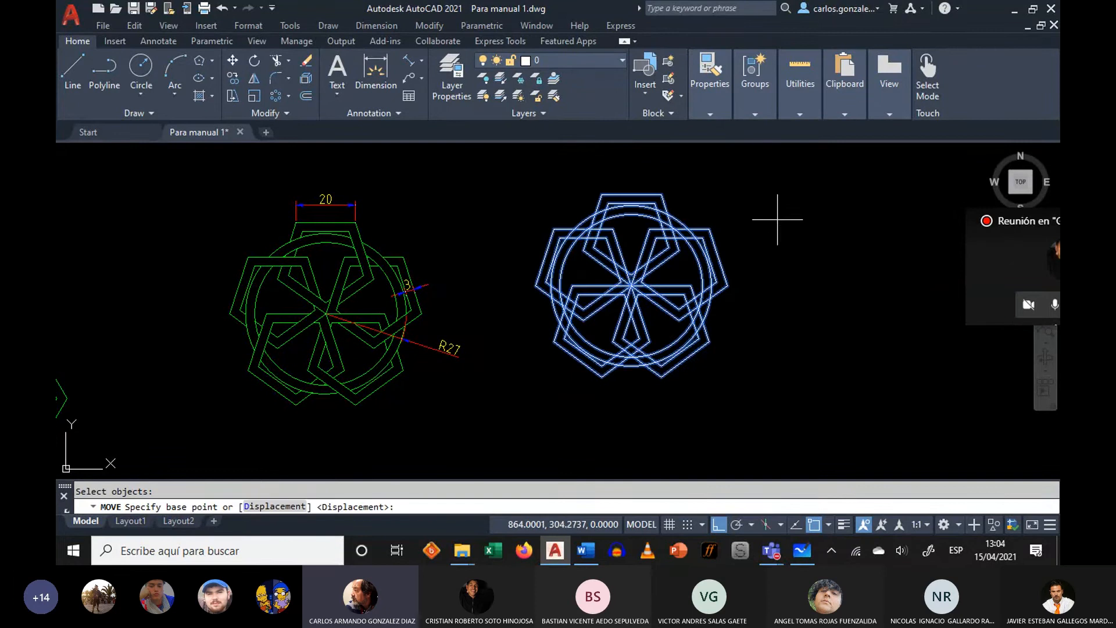
click(782, 215)
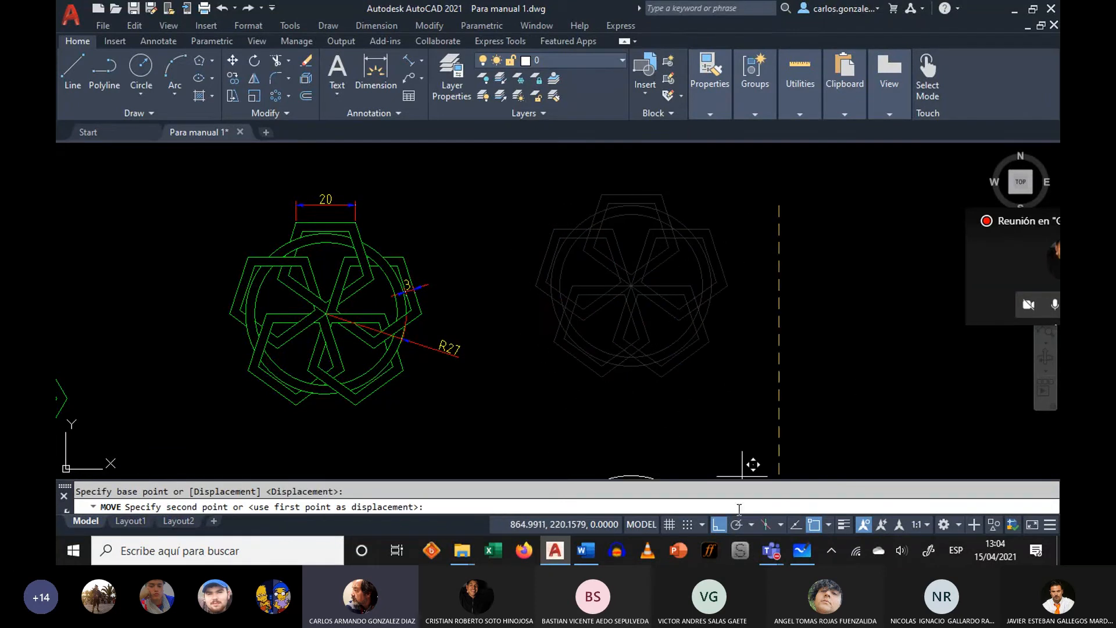
click(719, 525)
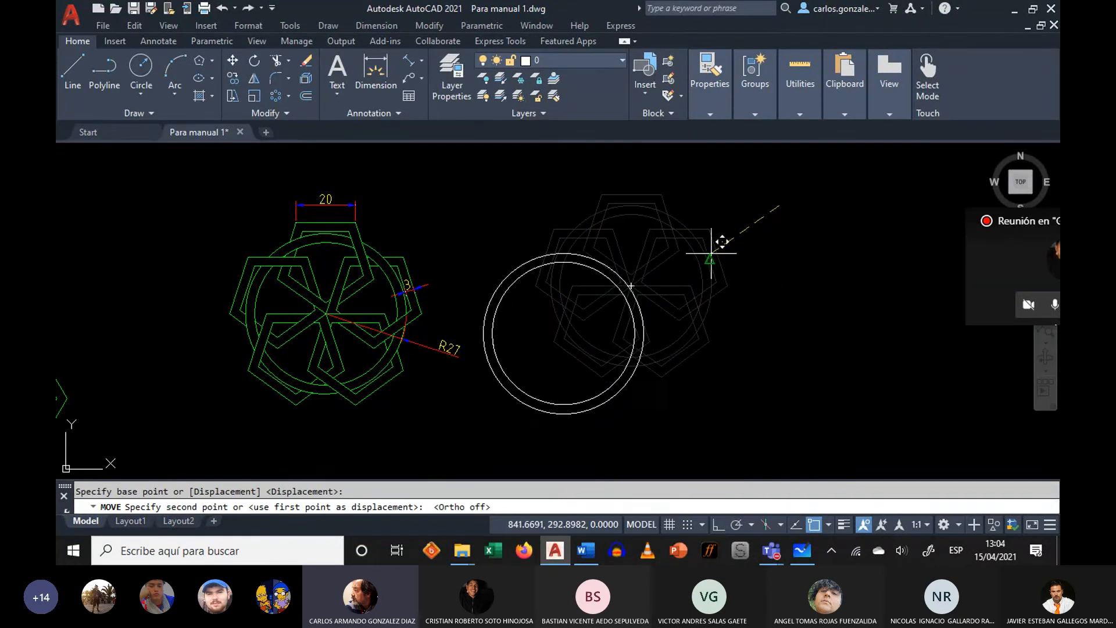
click(716, 222)
- Explode the polar array of pentagons in the new rosette
scroll(751, 279, up, 2)
mouse_move(773, 271)
middle_down()
mouse_move(760, 269)
mouse_move(896, 273)
middle_up()
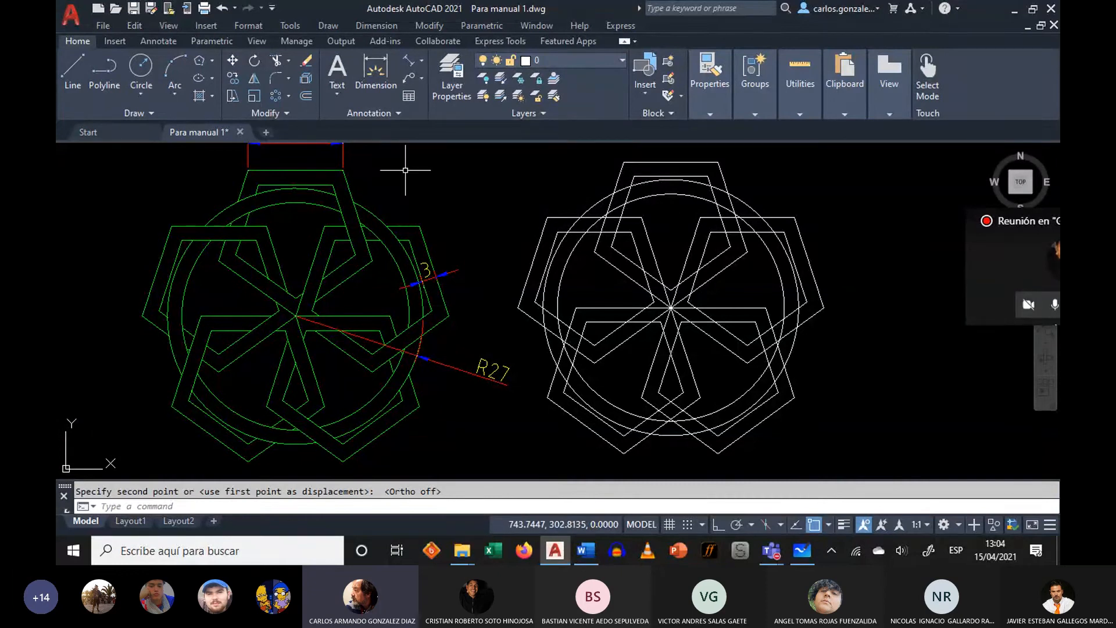
click(274, 62)
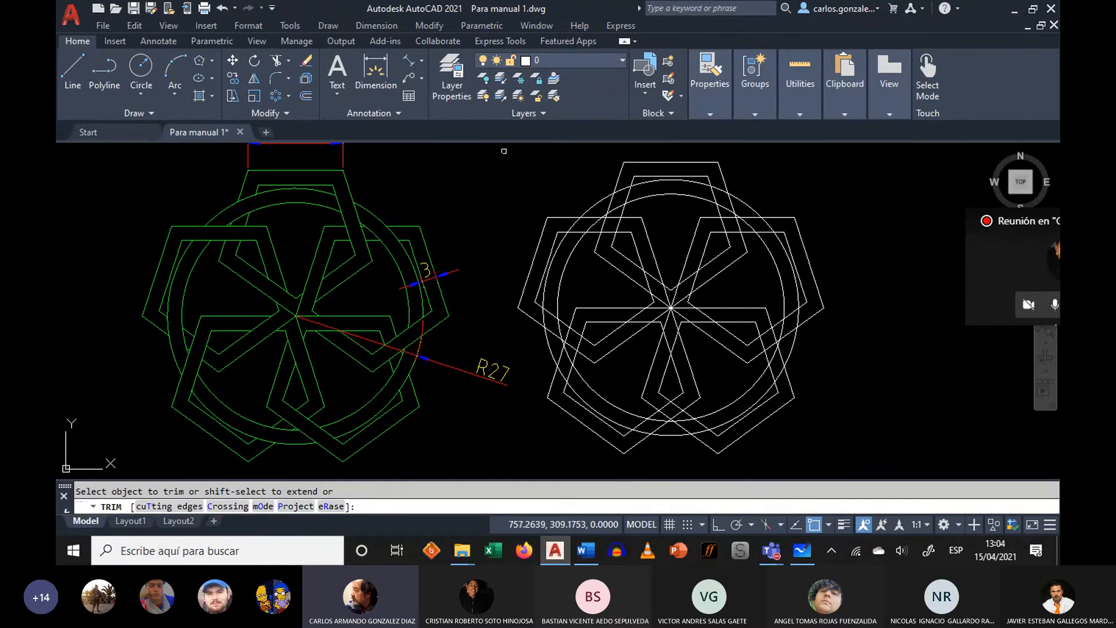
click(309, 82)
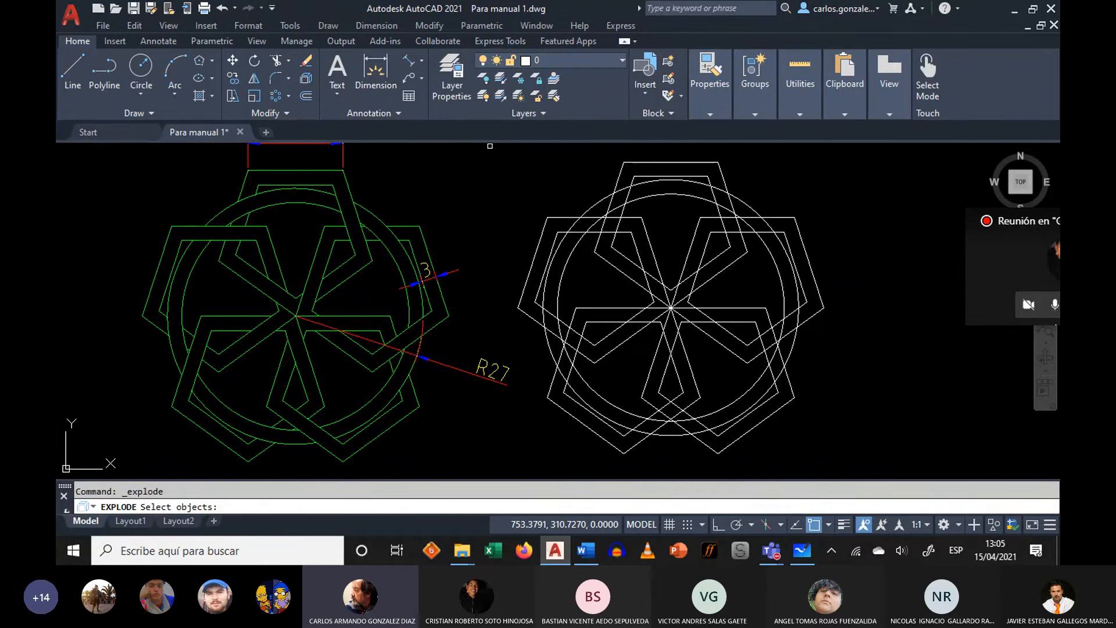
click(653, 162)
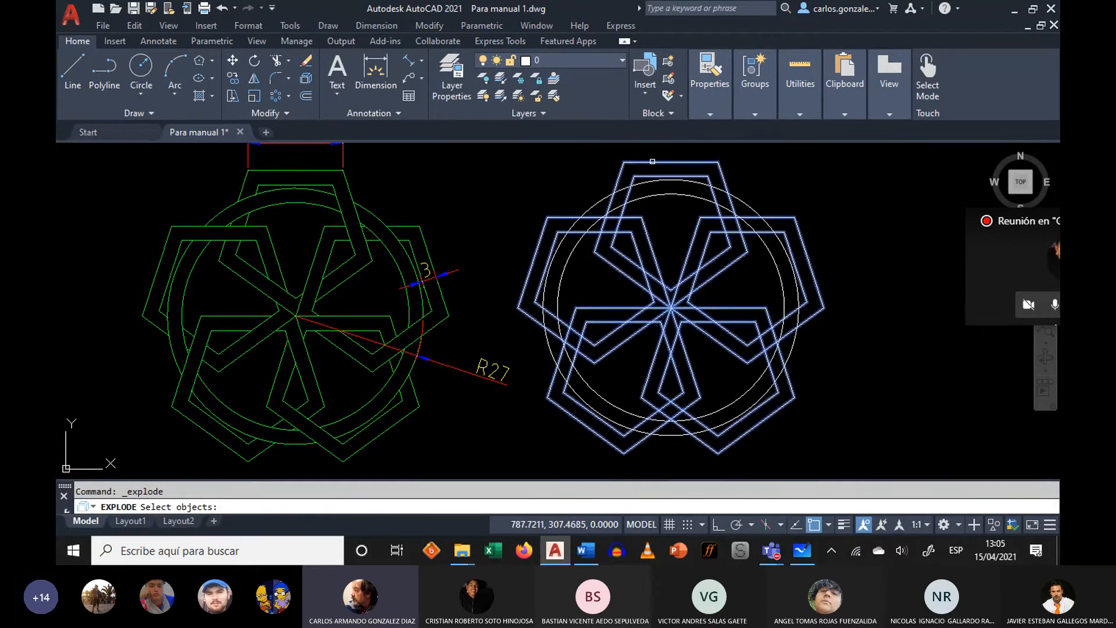
key(Return)
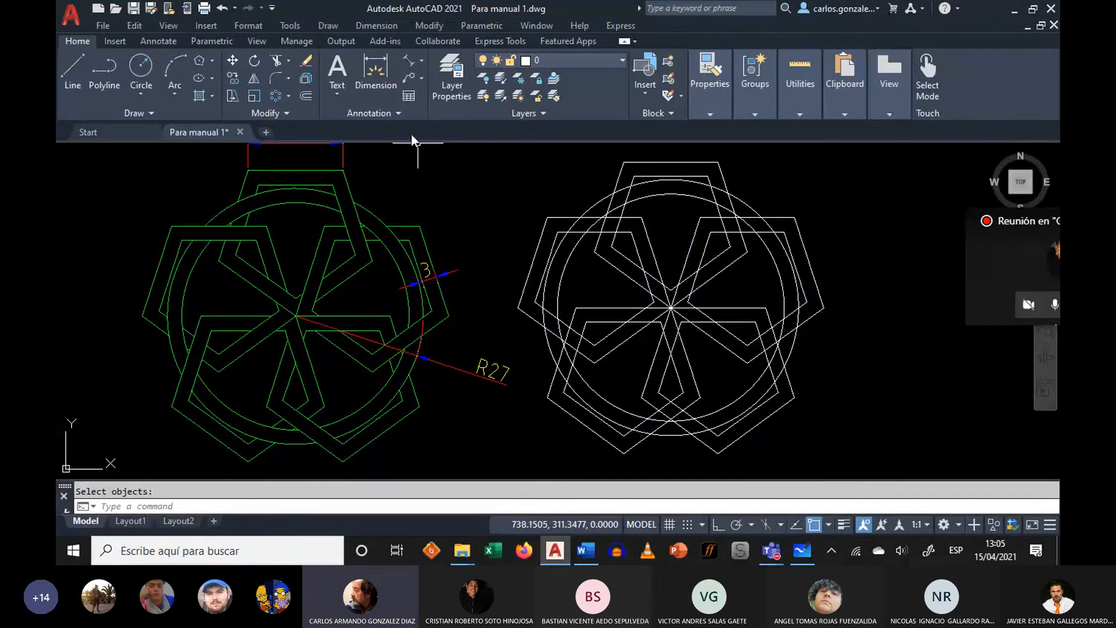
- Trim the overlapping segments where the pentagons cross the circular ring, matching the interlacing of the reference rosette
click(277, 61)
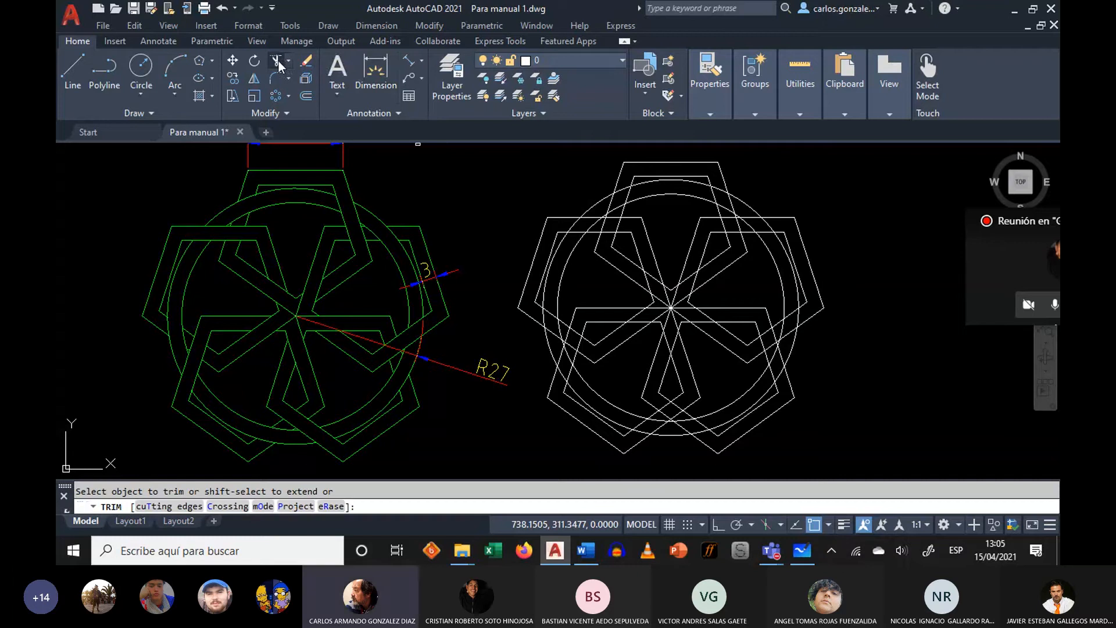
click(611, 205)
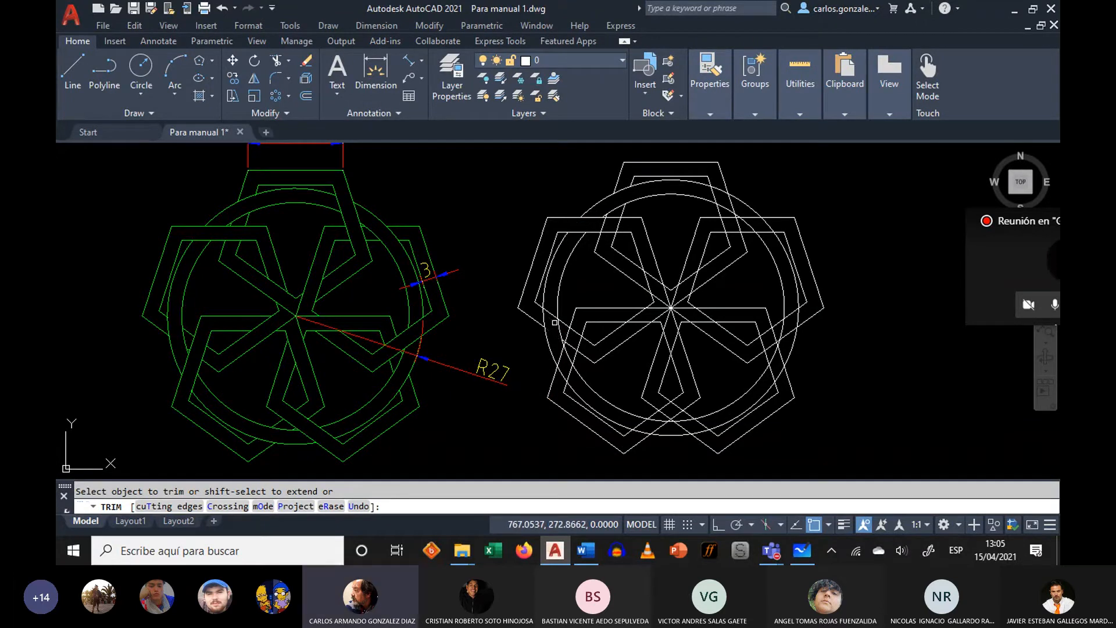
click(565, 373)
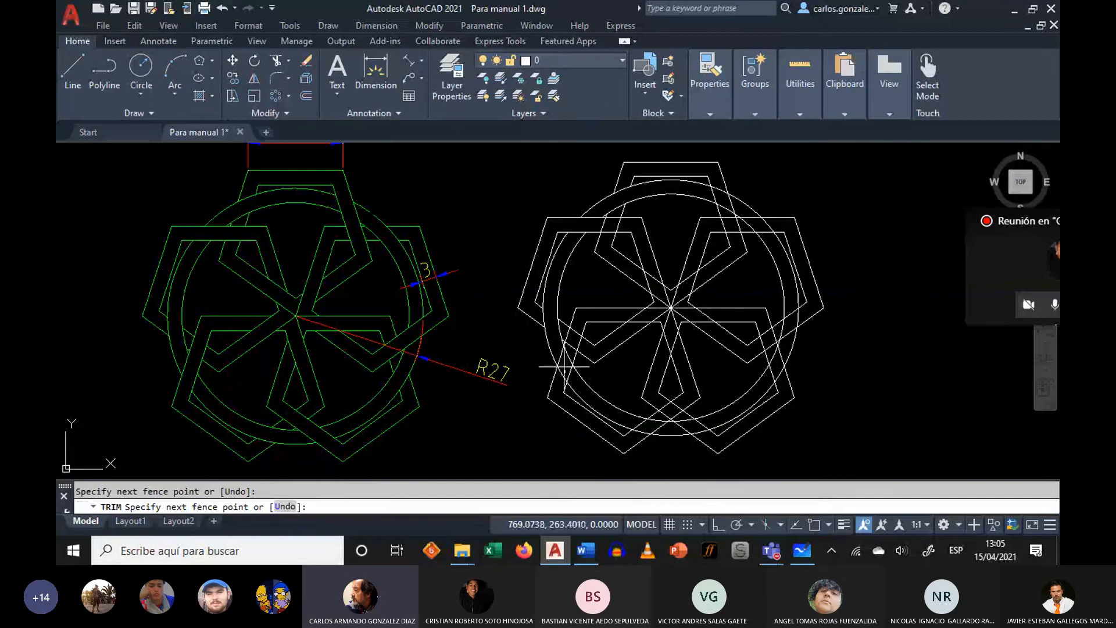
key(Return)
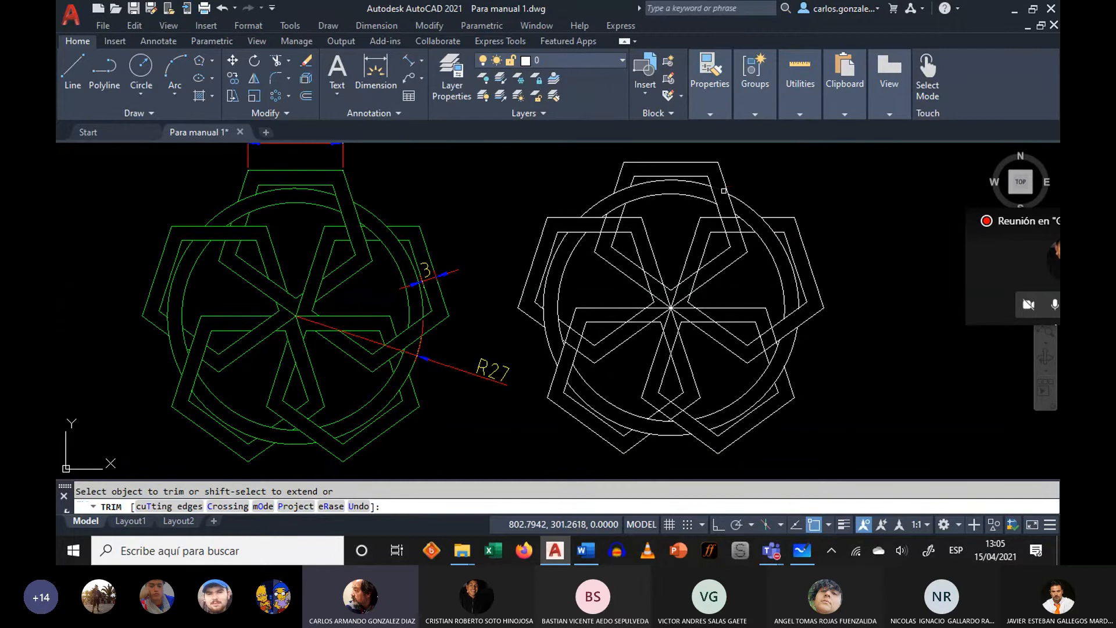
right_click(869, 189)
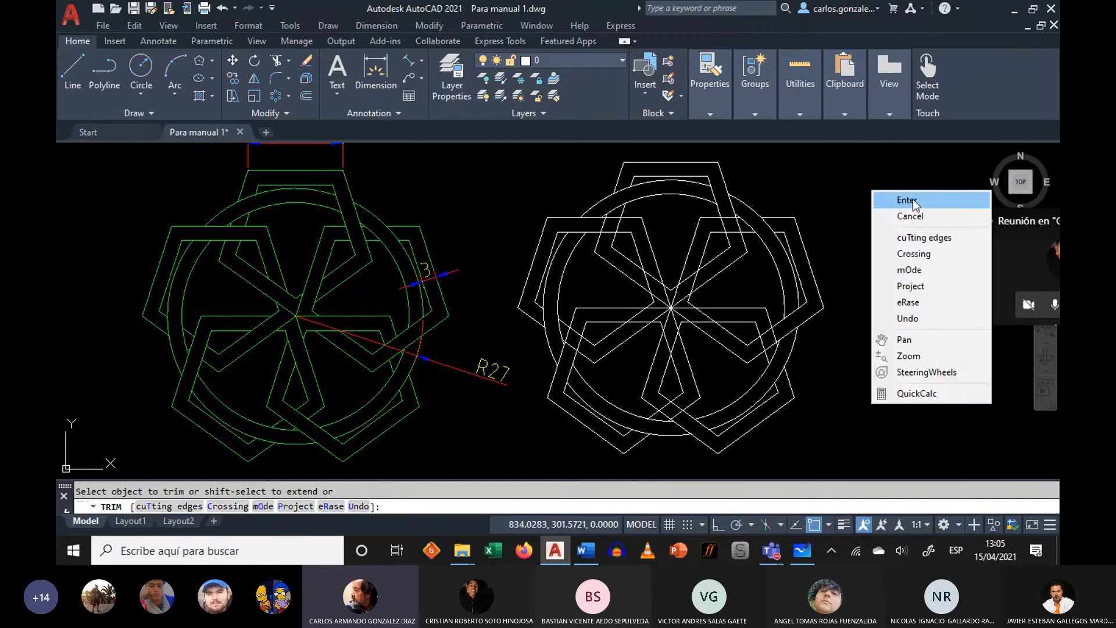
click(913, 199)
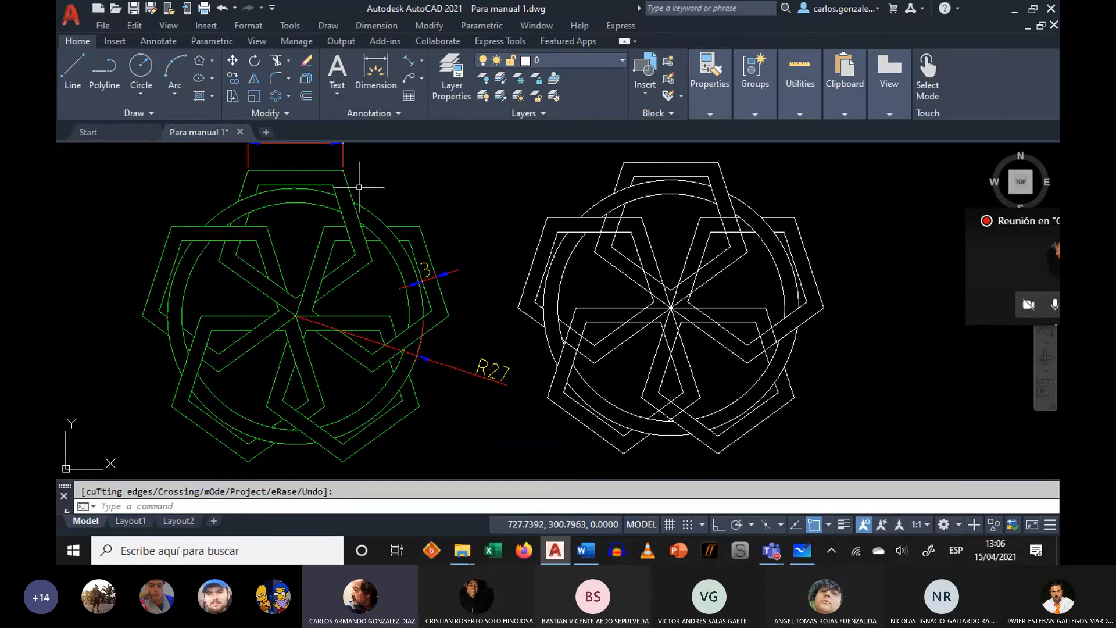
- Trim the crossing pentagon segments around the centre and lower half of the new rosette to match the reference interlacing
click(277, 60)
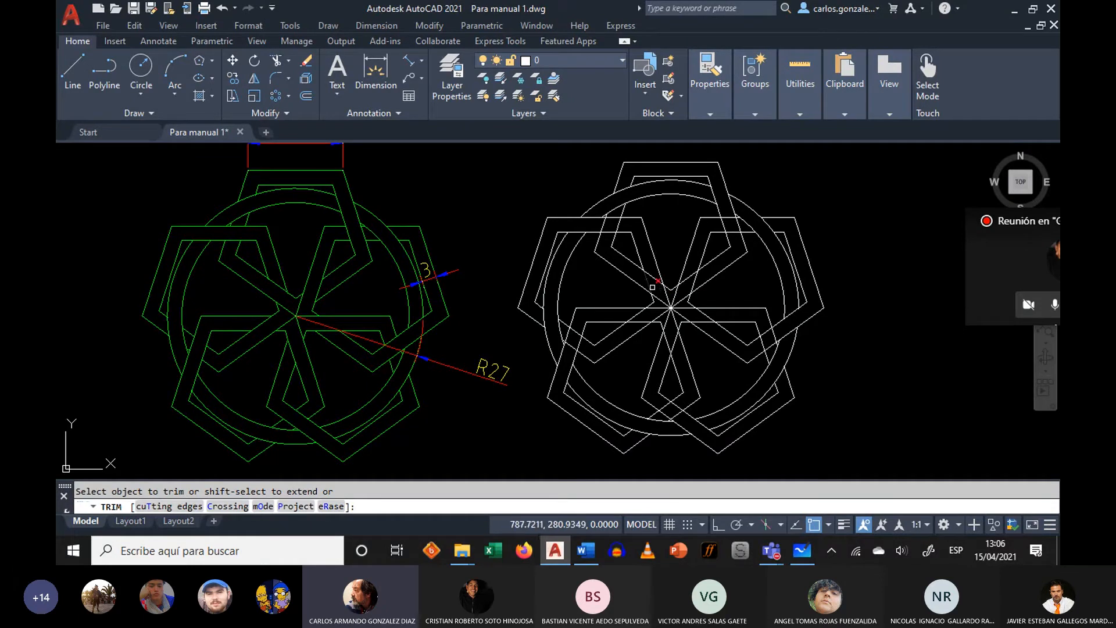
click(651, 286)
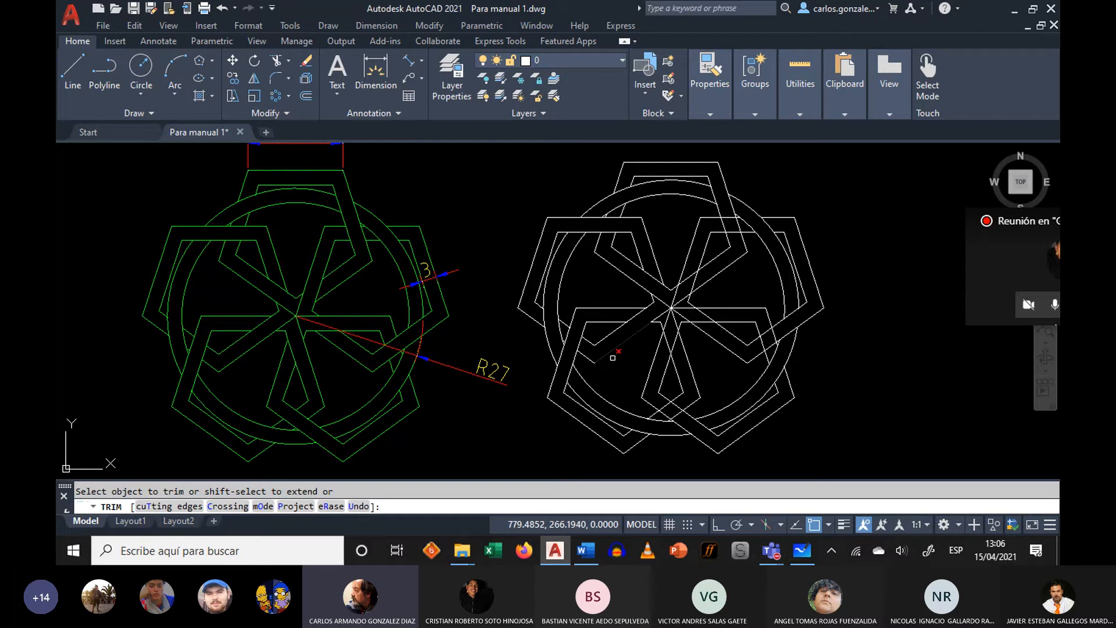
middle_drag(894, 300, 886, 278)
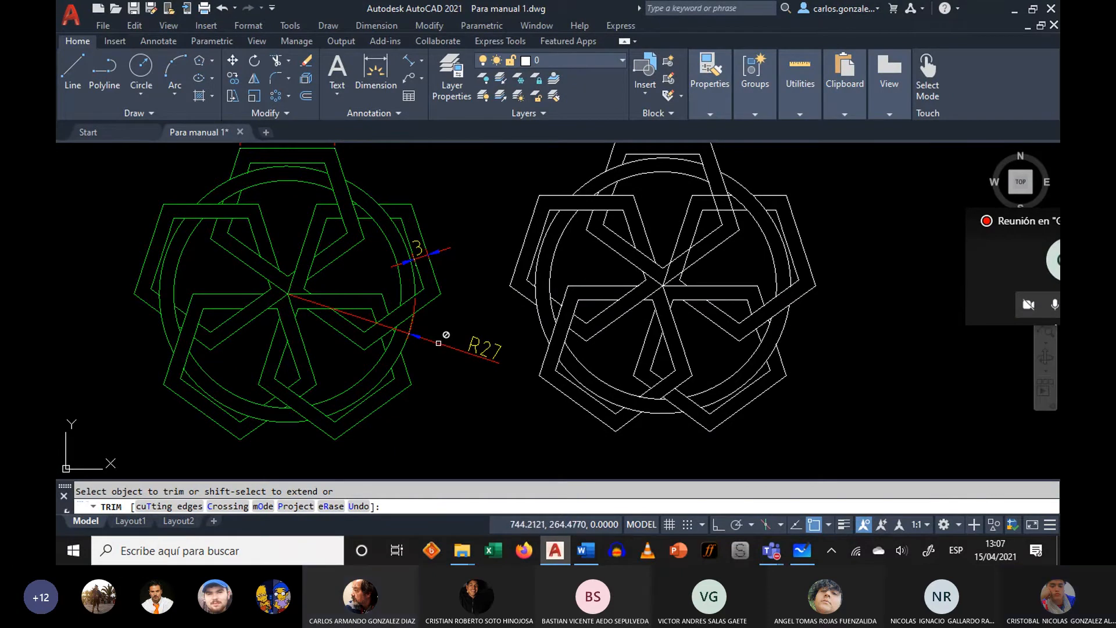
right_click(425, 391)
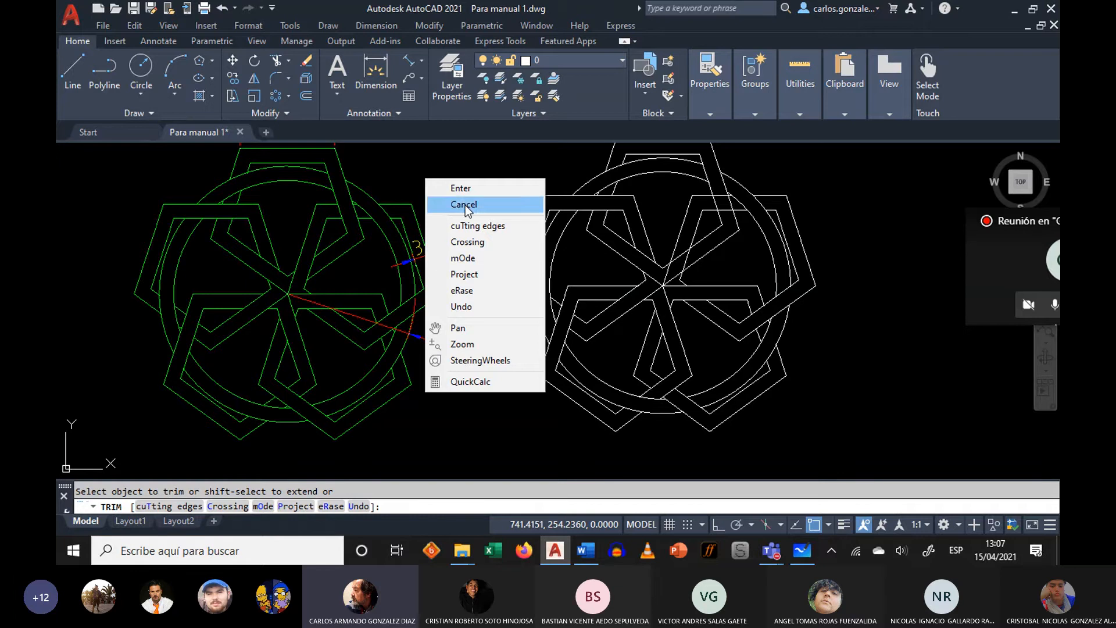
click(463, 189)
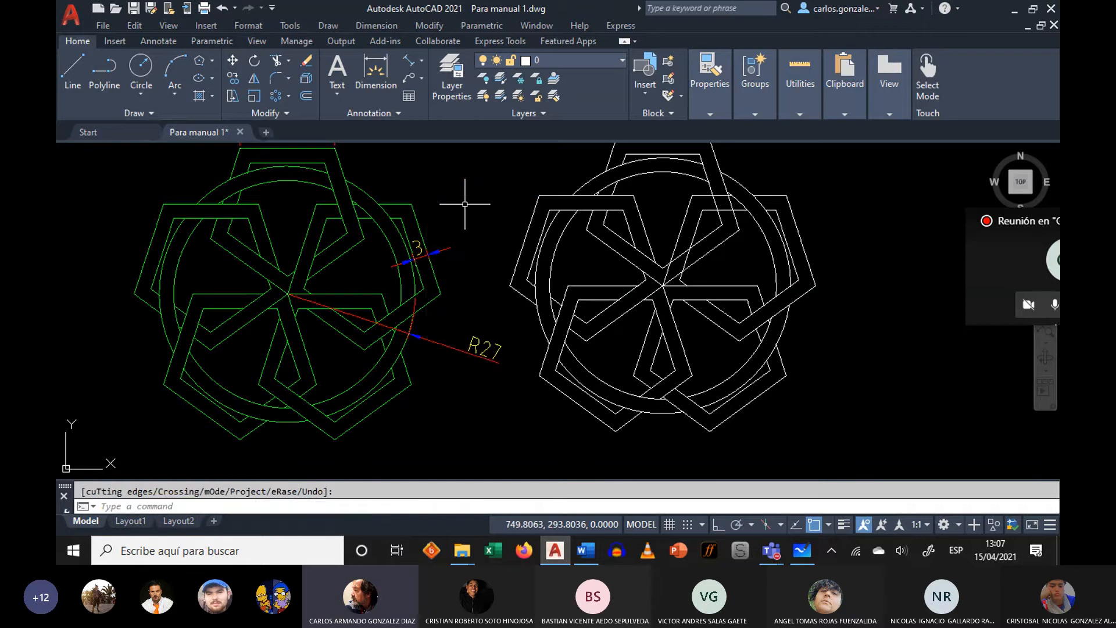
- Add a radius dimension to the outer ring circle of the green reference rosette, placed outside its lower-left edge
click(419, 62)
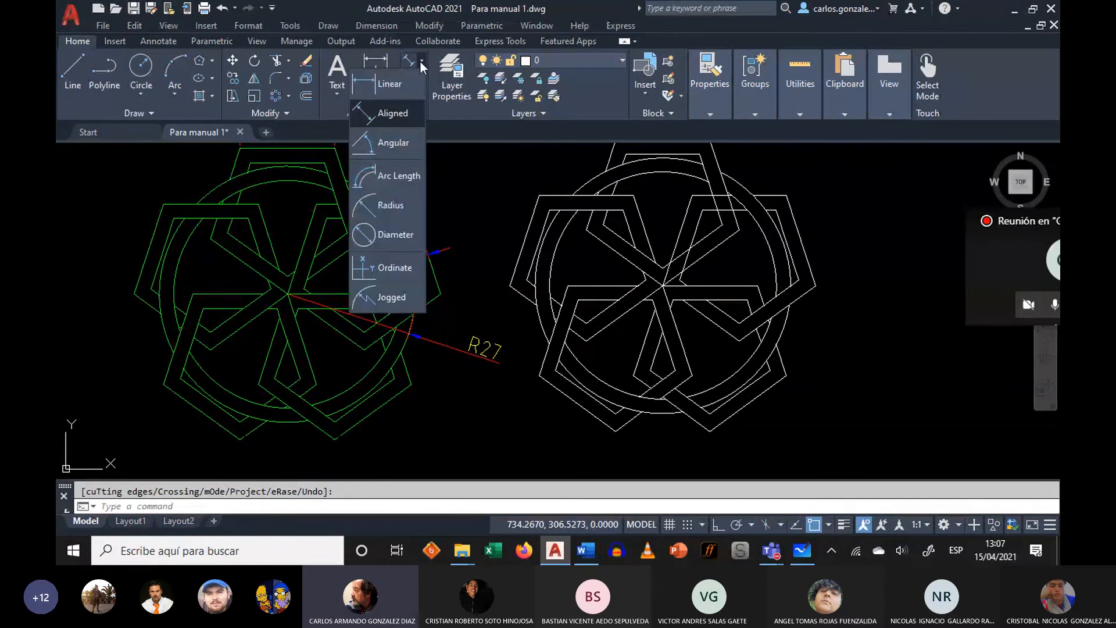
click(396, 206)
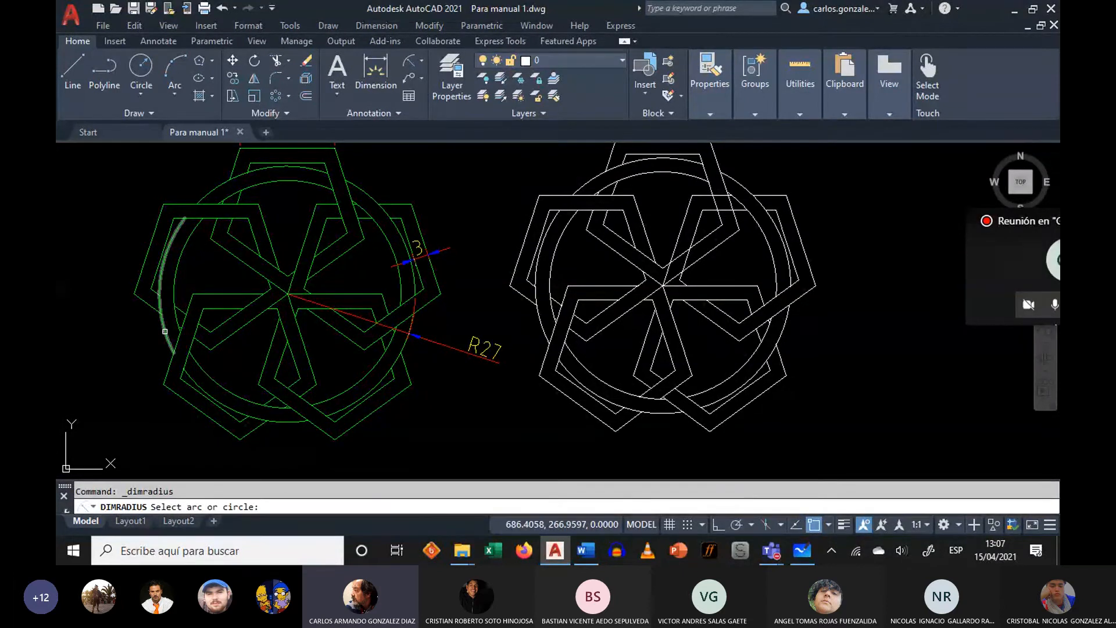
click(163, 331)
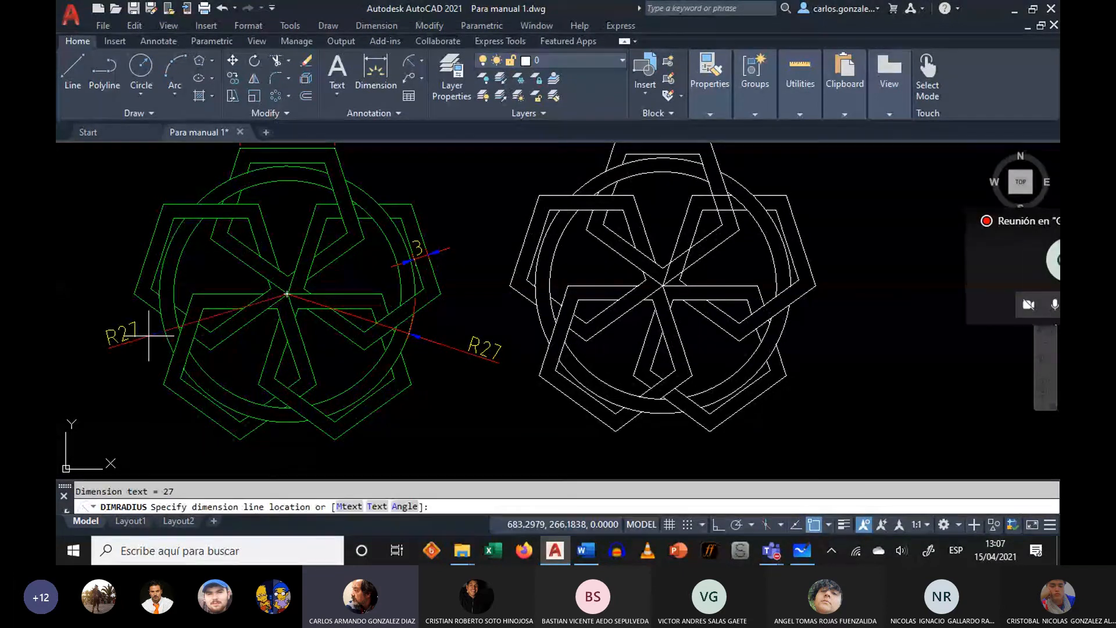
click(117, 350)
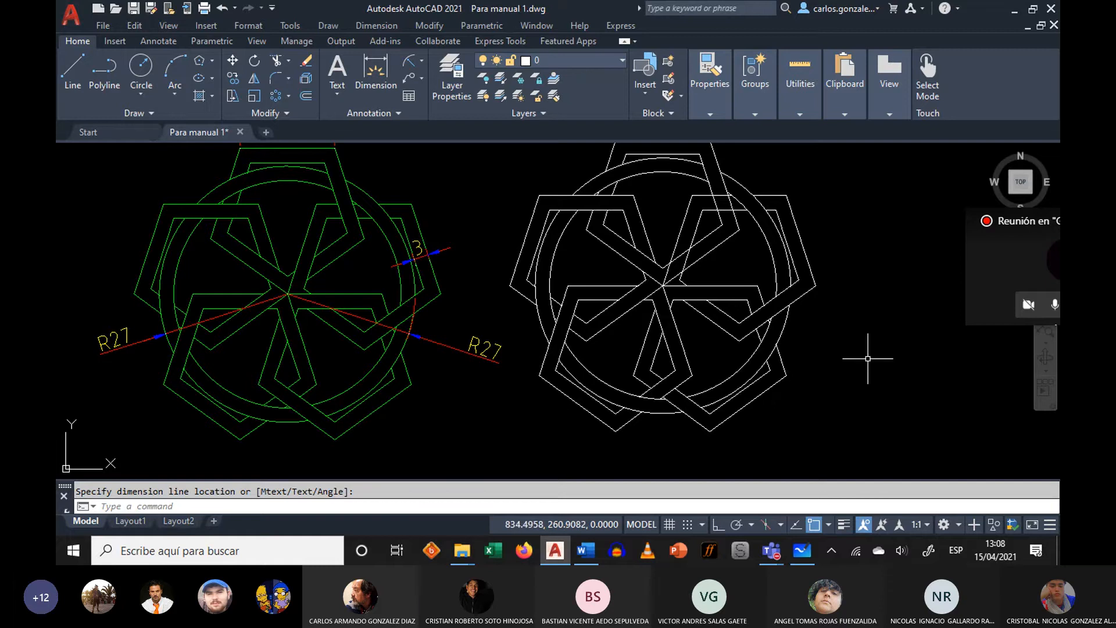
- Trim the remaining overlaps between the top and upper-right pentagons of the new rosette
middle_drag(859, 310, 860, 323)
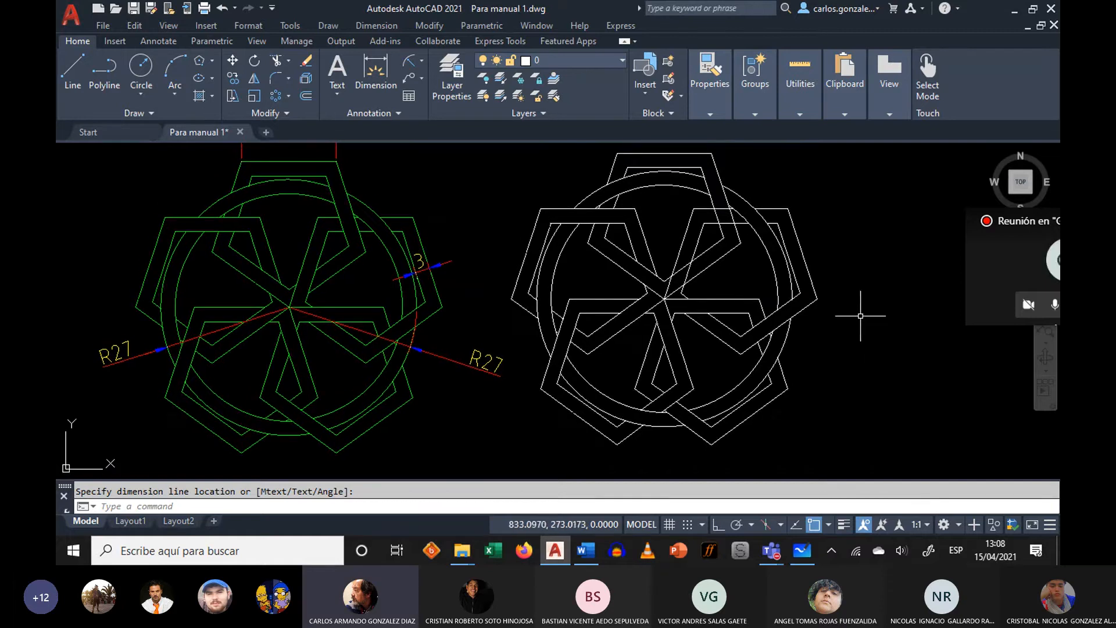
text(tr)
key(Return)
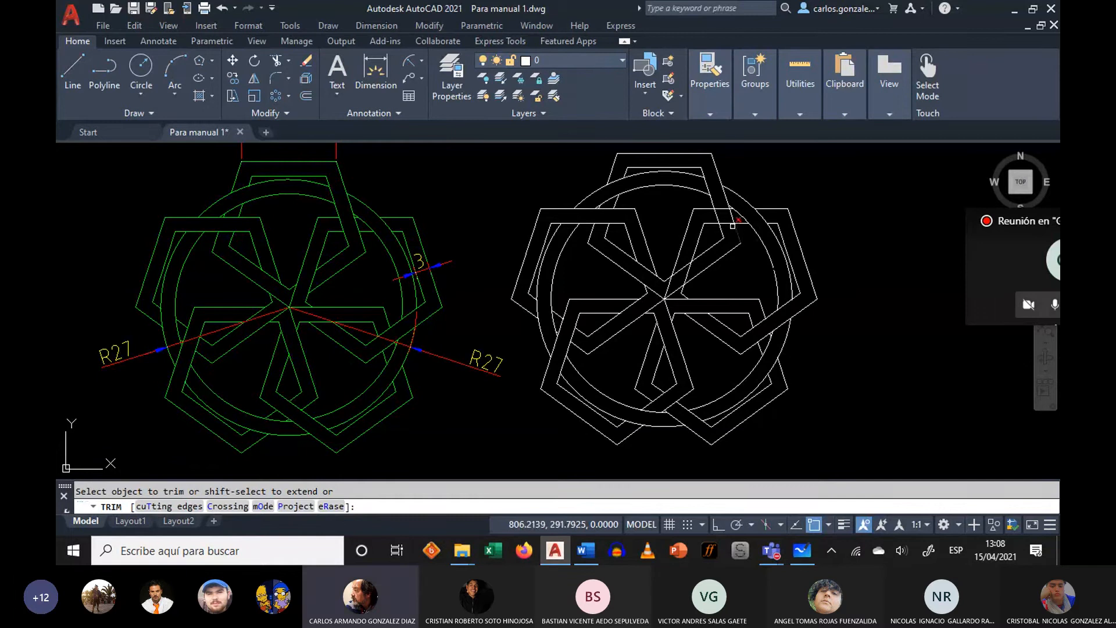
click(725, 214)
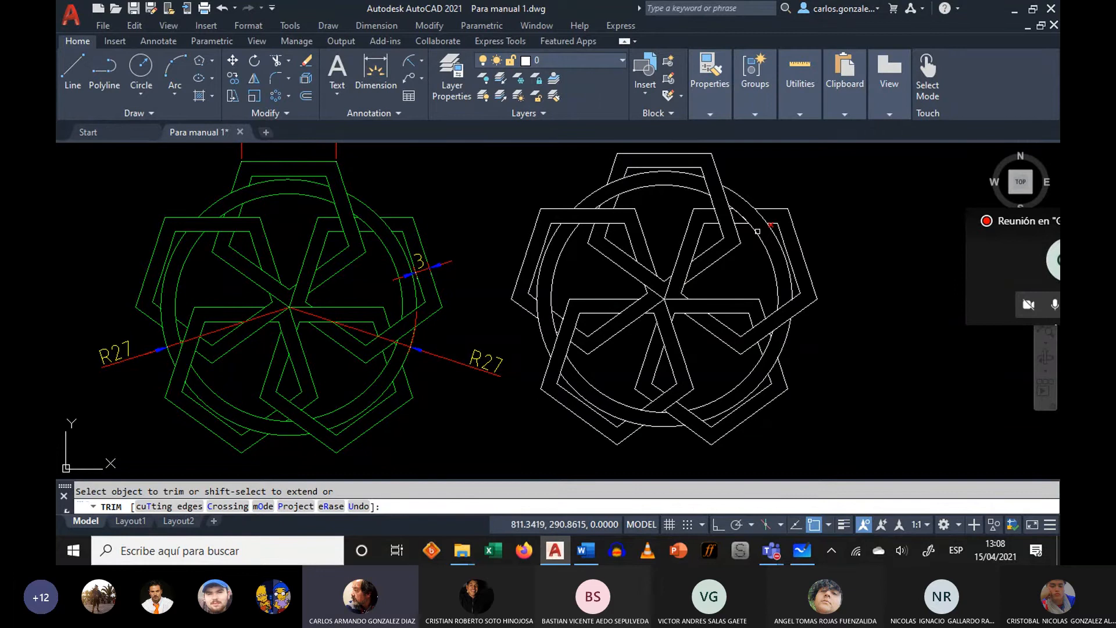
right_click(886, 211)
click(910, 219)
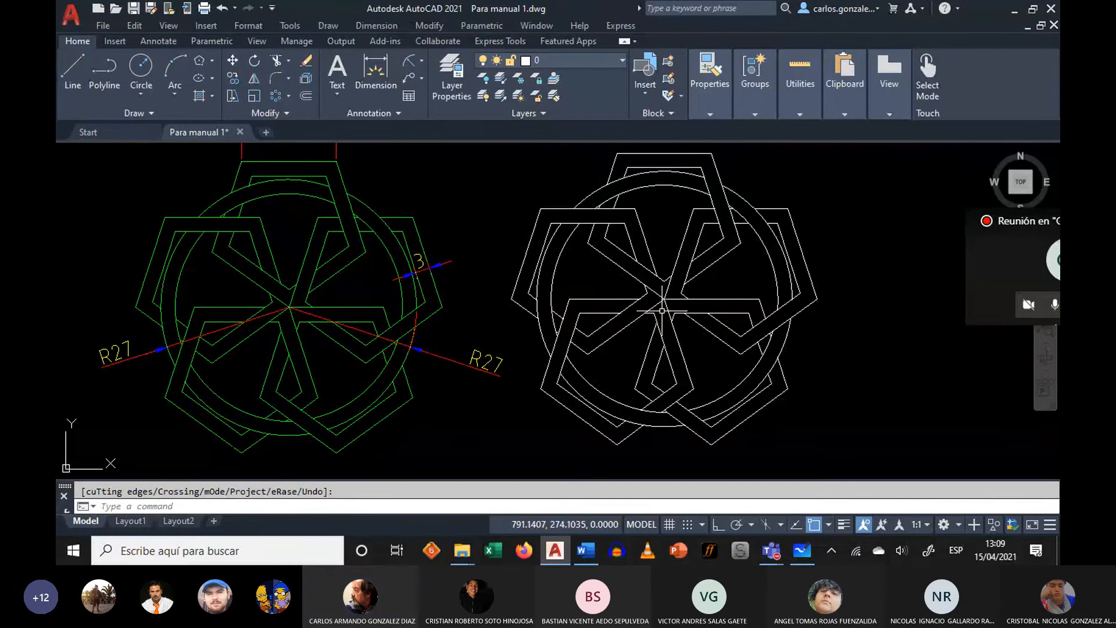
click(654, 294)
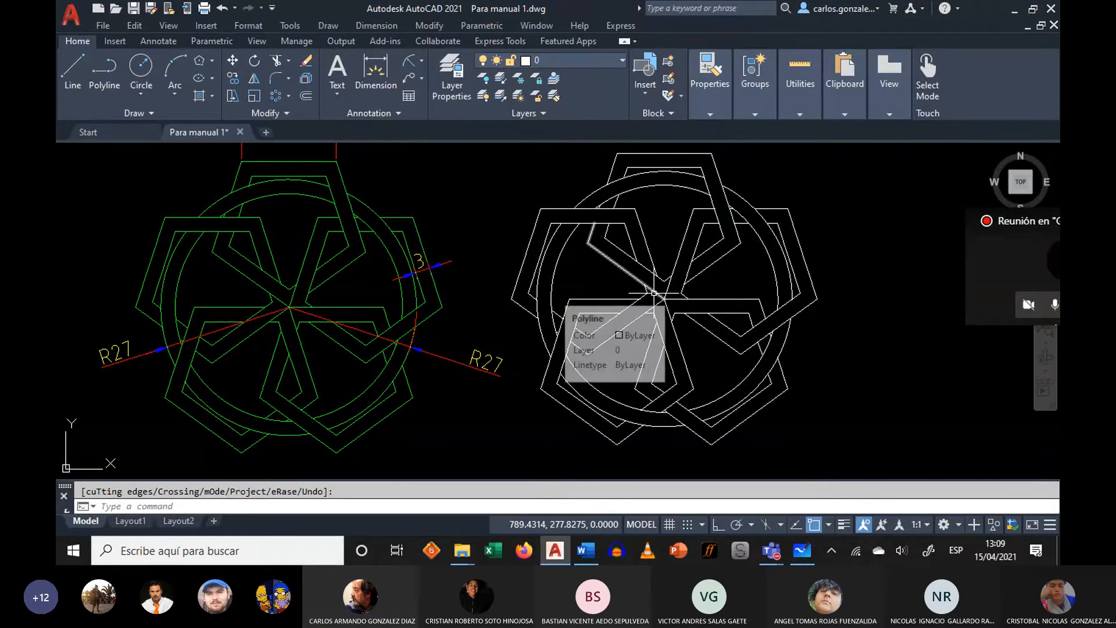
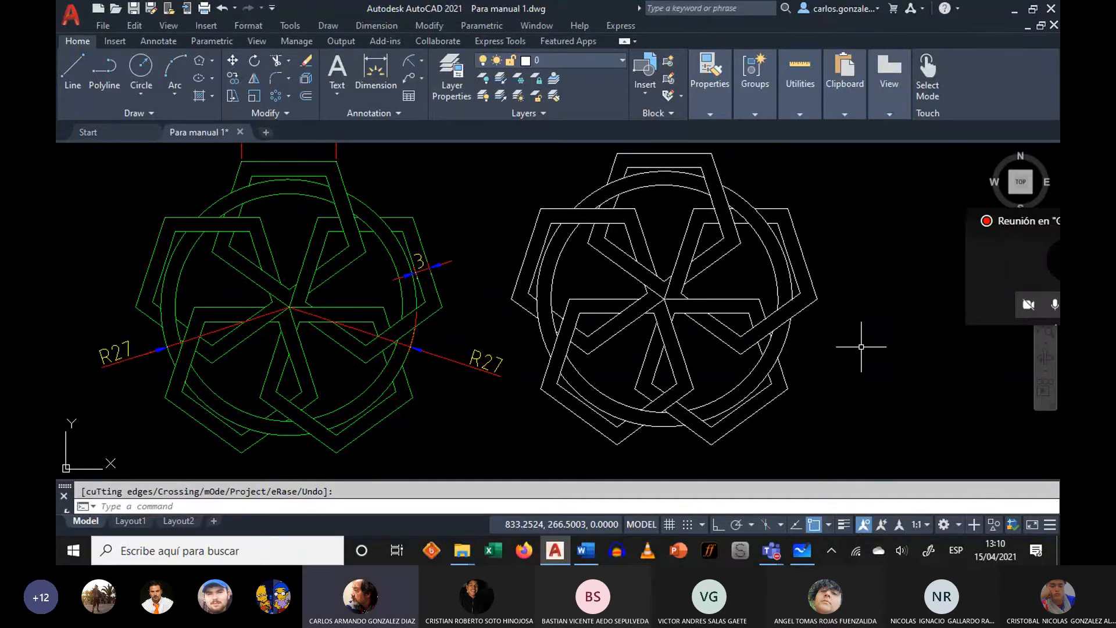
- Locate the dimensioned interlaced star inside a radius 30 circle among the manual's figures and examine its geometry and dimensions
scroll(786, 321, down, 2)
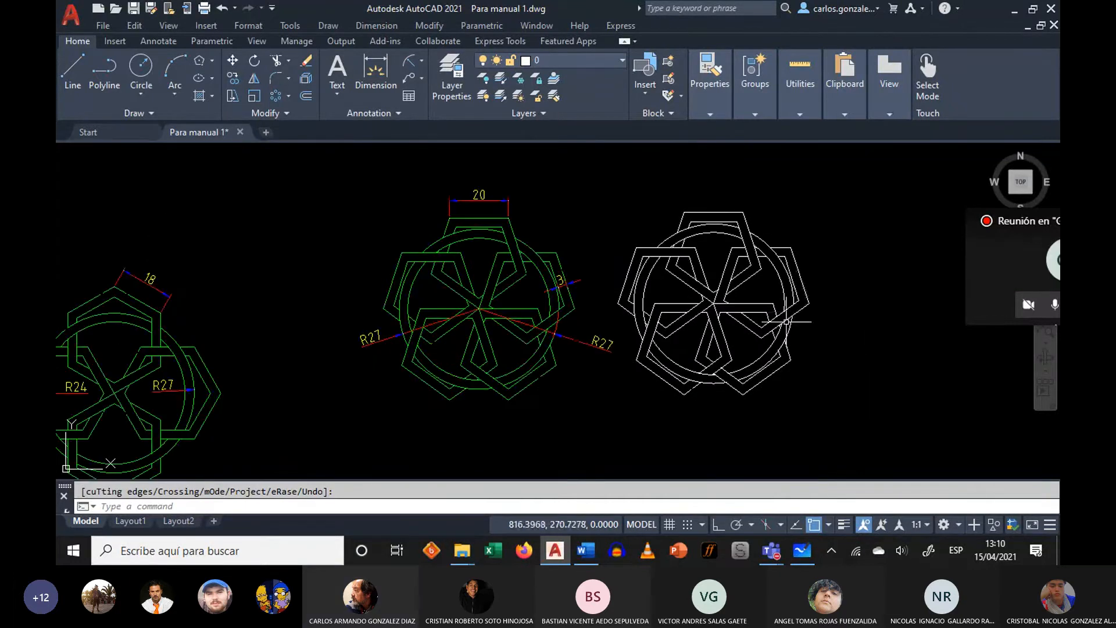
scroll(587, 353, up, 2)
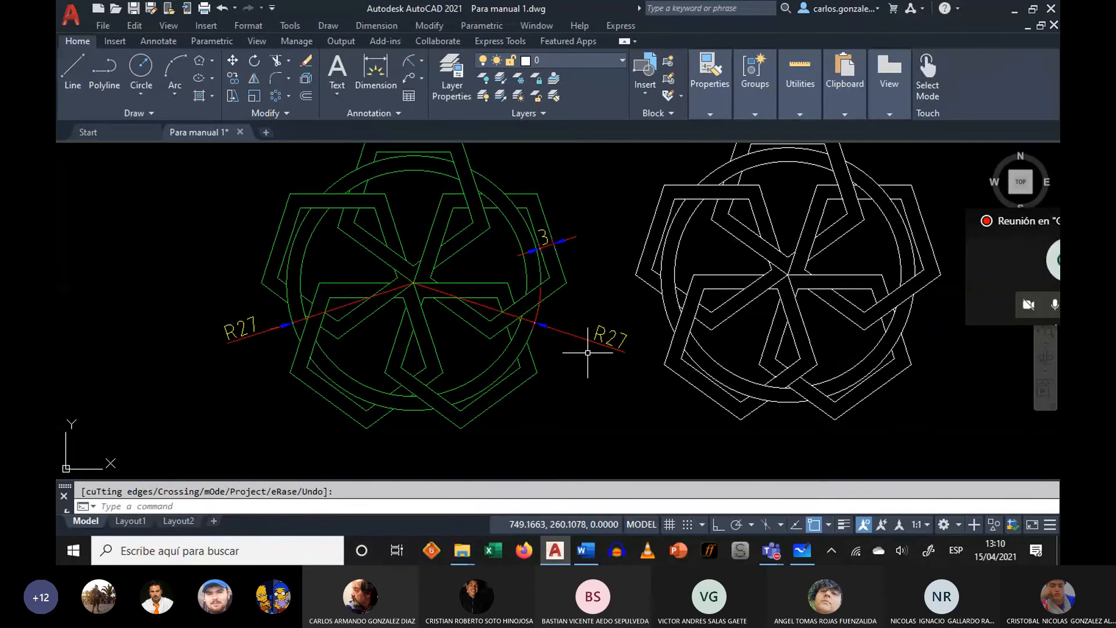
mouse_move(588, 352)
middle_down()
mouse_move(587, 381)
mouse_move(802, 340)
mouse_move(837, 314)
middle_up()
mouse_move(552, 404)
middle_down()
mouse_move(712, 297)
mouse_move(757, 282)
middle_up()
scroll(612, 346, down, 2)
mouse_move(610, 347)
middle_down()
mouse_move(745, 259)
mouse_move(487, 168)
mouse_move(473, 219)
middle_up()
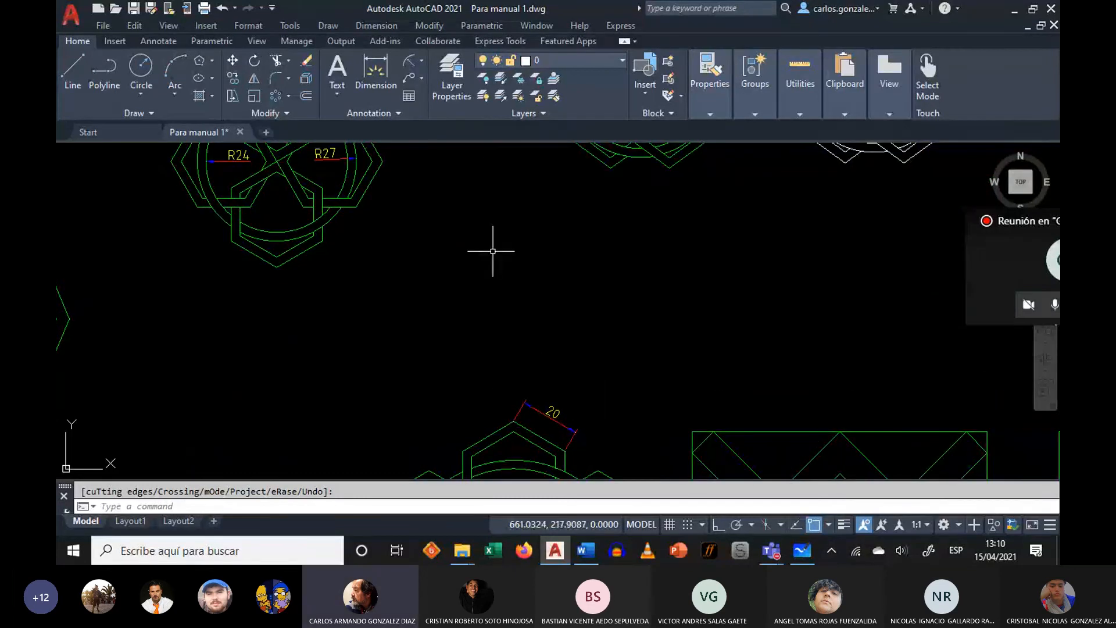
scroll(515, 310, down, 2)
scroll(514, 310, down, 2)
mouse_move(515, 310)
middle_down()
mouse_move(557, 205)
mouse_move(471, 278)
middle_up()
key(Escape)
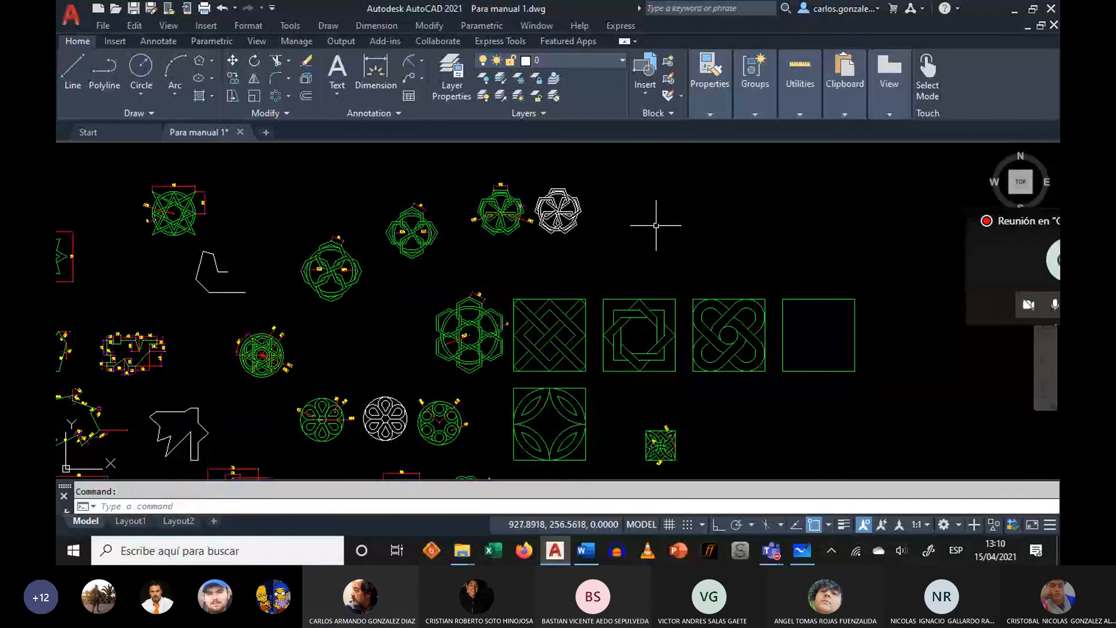
mouse_move(655, 229)
middle_down()
mouse_move(662, 252)
mouse_move(741, 285)
middle_up()
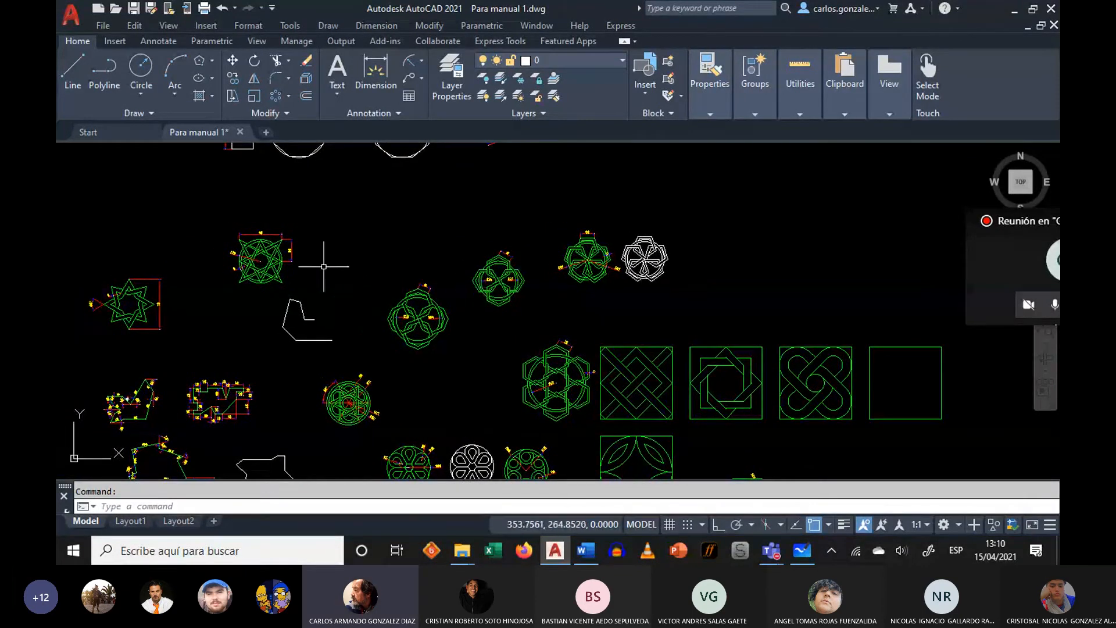
scroll(263, 273, up, 3)
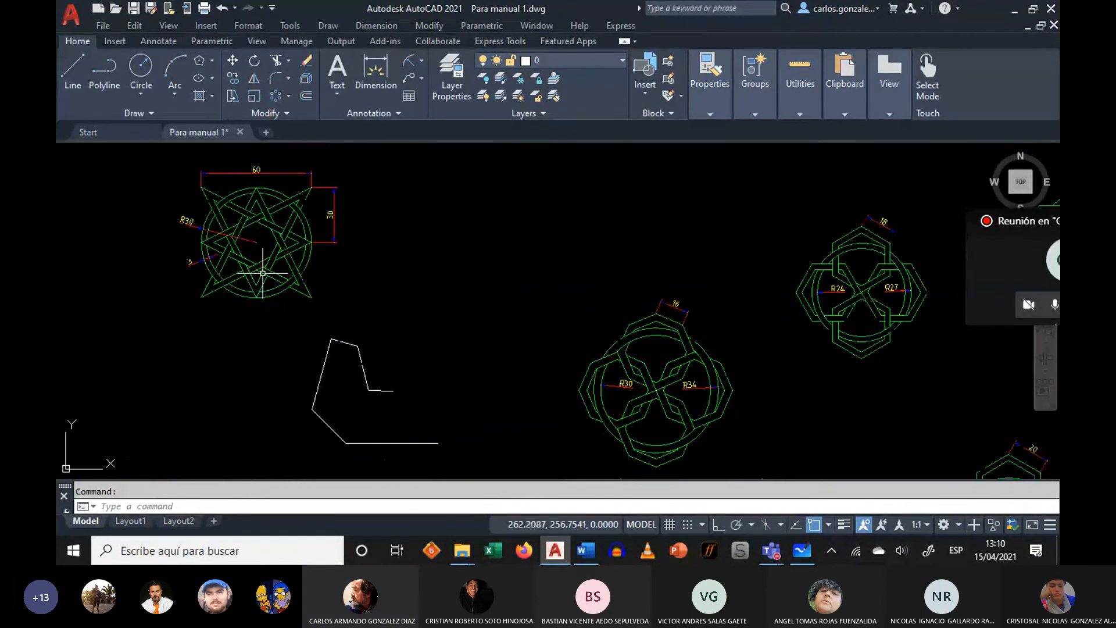
scroll(263, 272, up, 2)
mouse_move(311, 266)
middle_down()
mouse_move(498, 286)
mouse_move(554, 326)
middle_up()
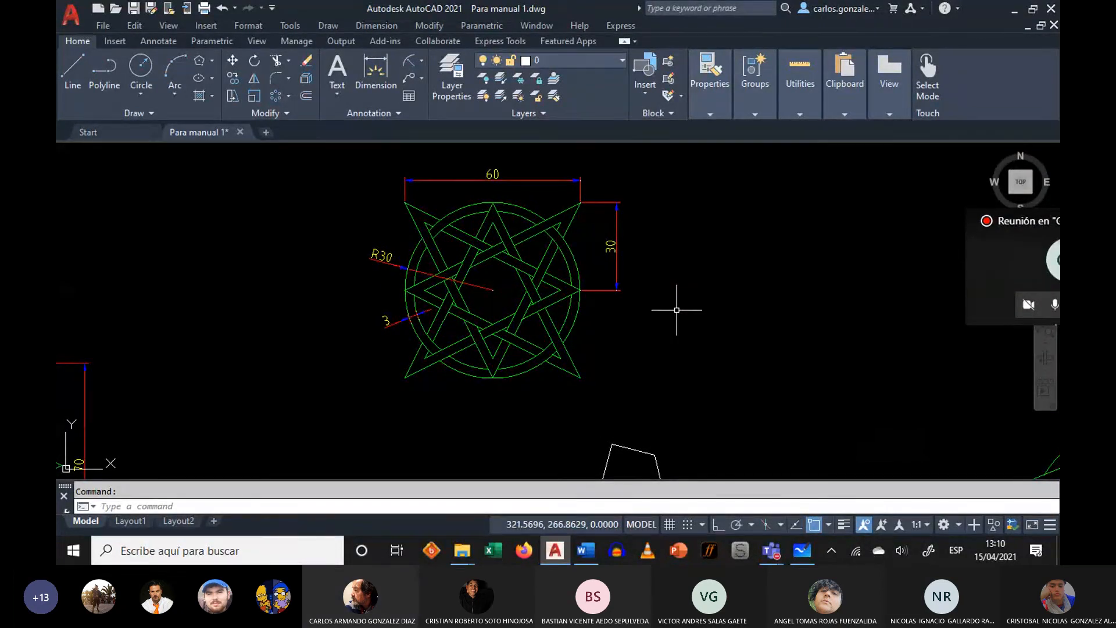
middle_drag(677, 310, 608, 322)
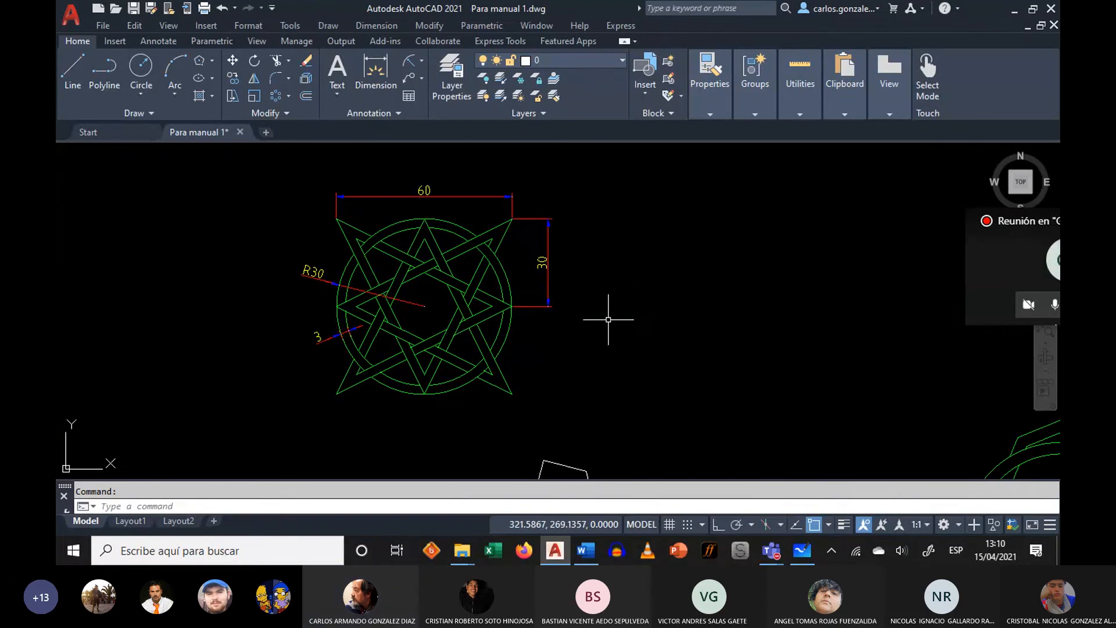
scroll(608, 319, up, 2)
middle_drag(608, 319, 608, 362)
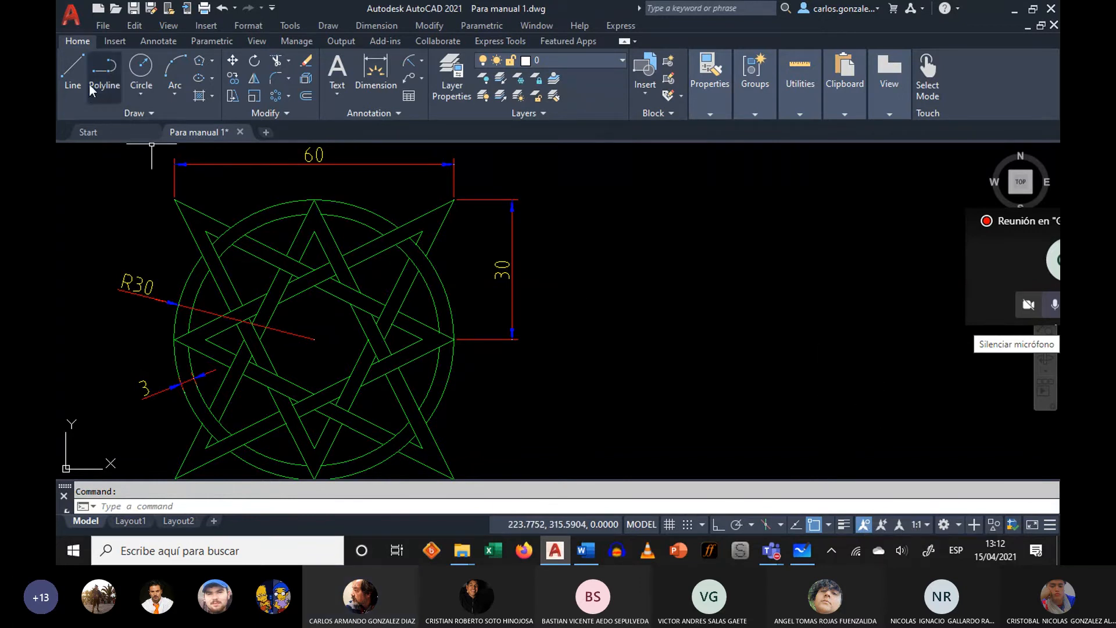
- Draw a closed 60 by 60 square with lines beside the dimensioned star reference, with Ortho on
click(75, 66)
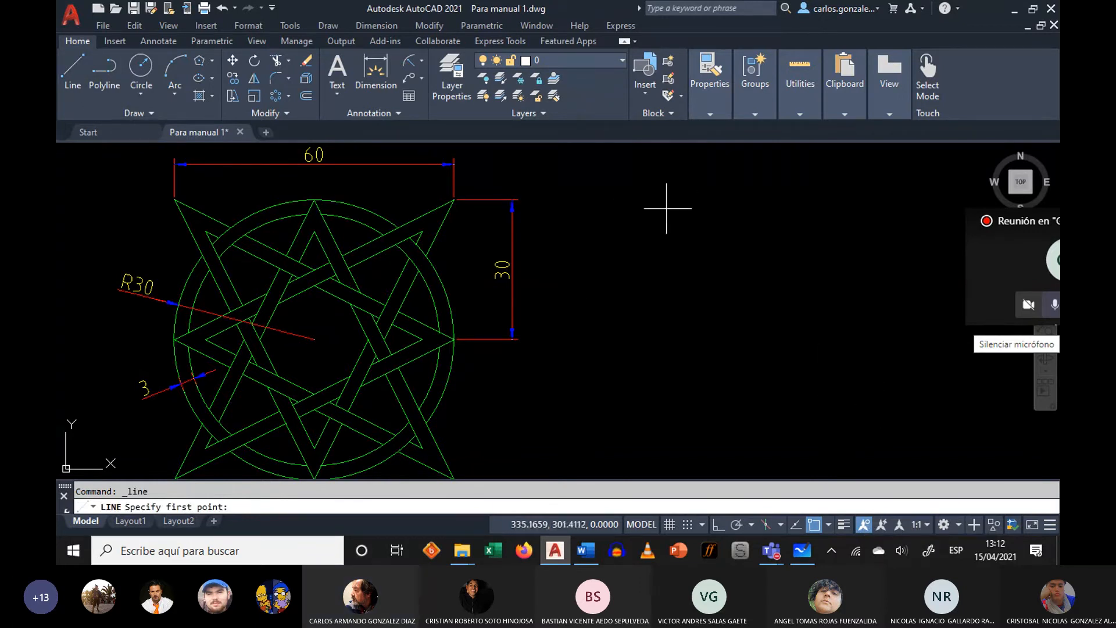
click(598, 194)
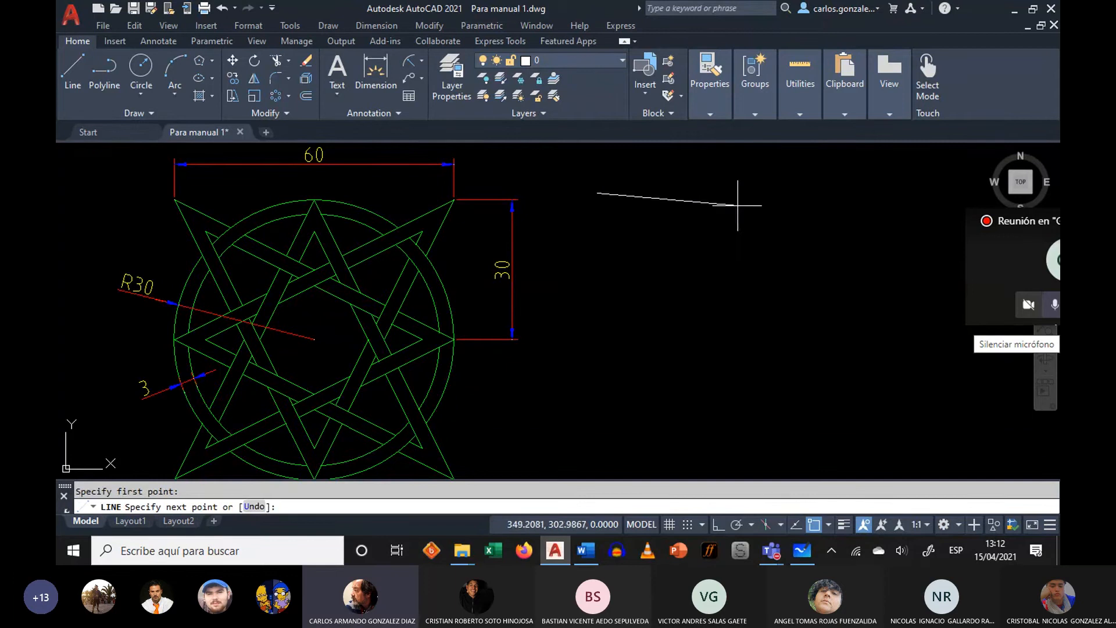
click(718, 526)
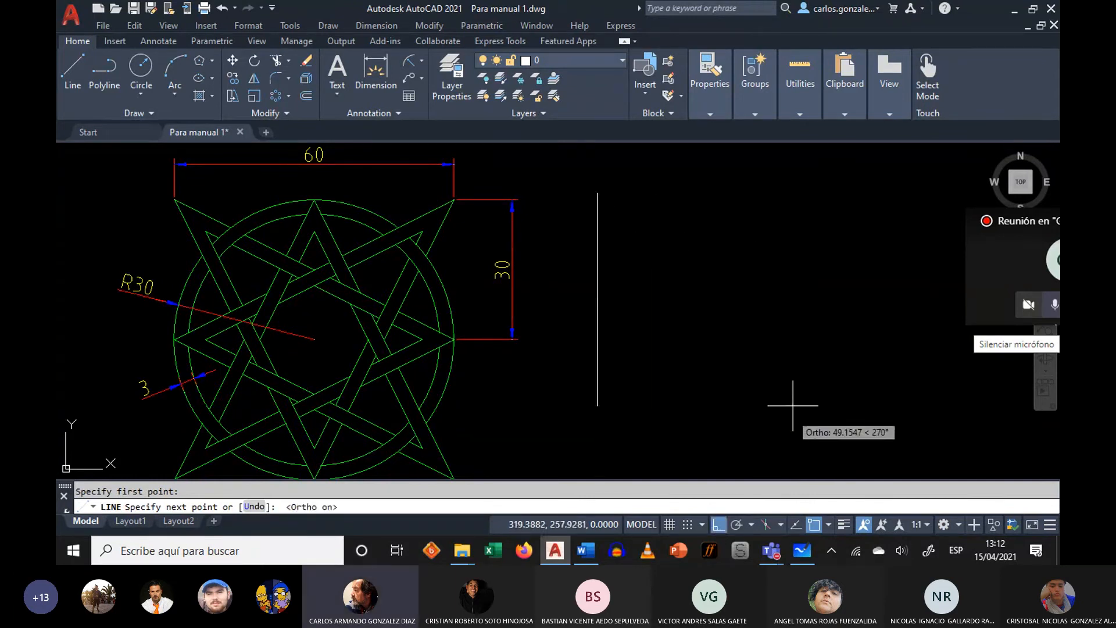
text(60)
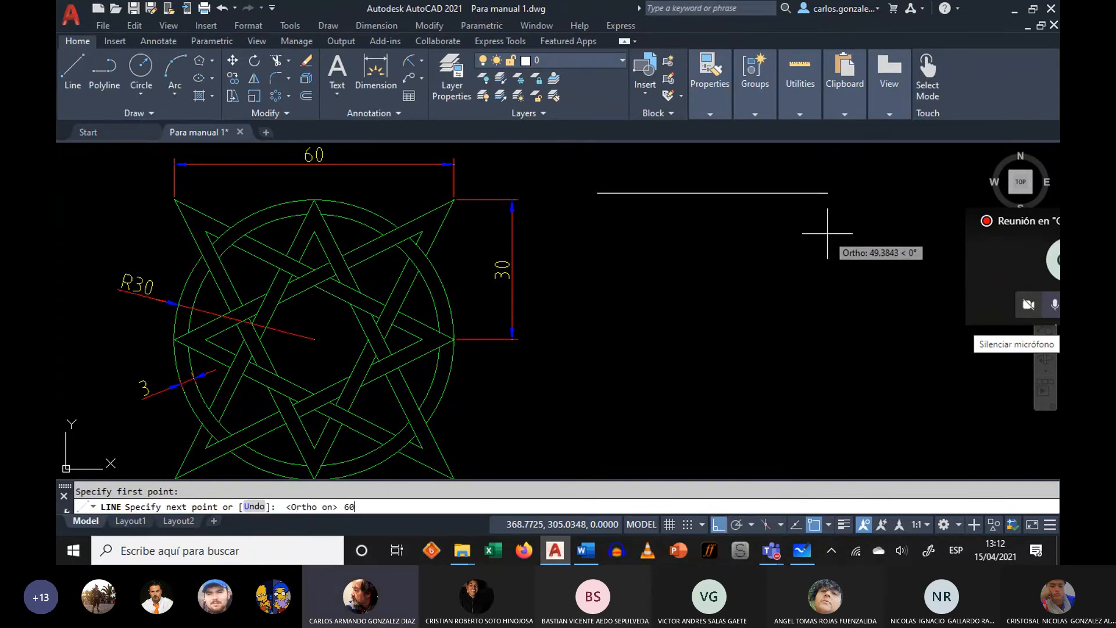
key(Return)
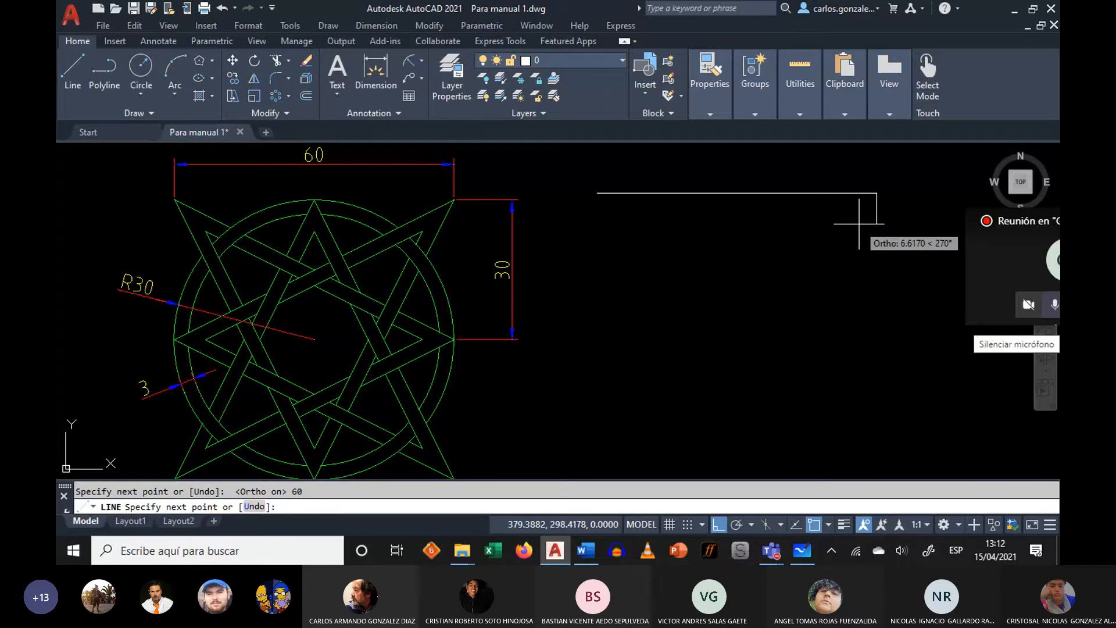
text(60)
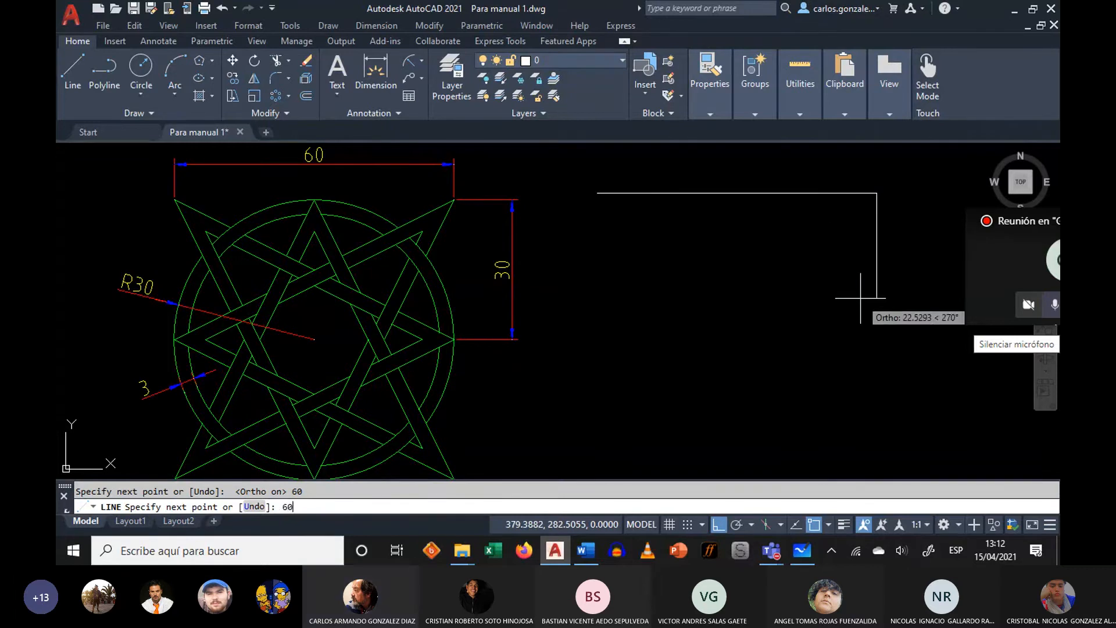
key(Return)
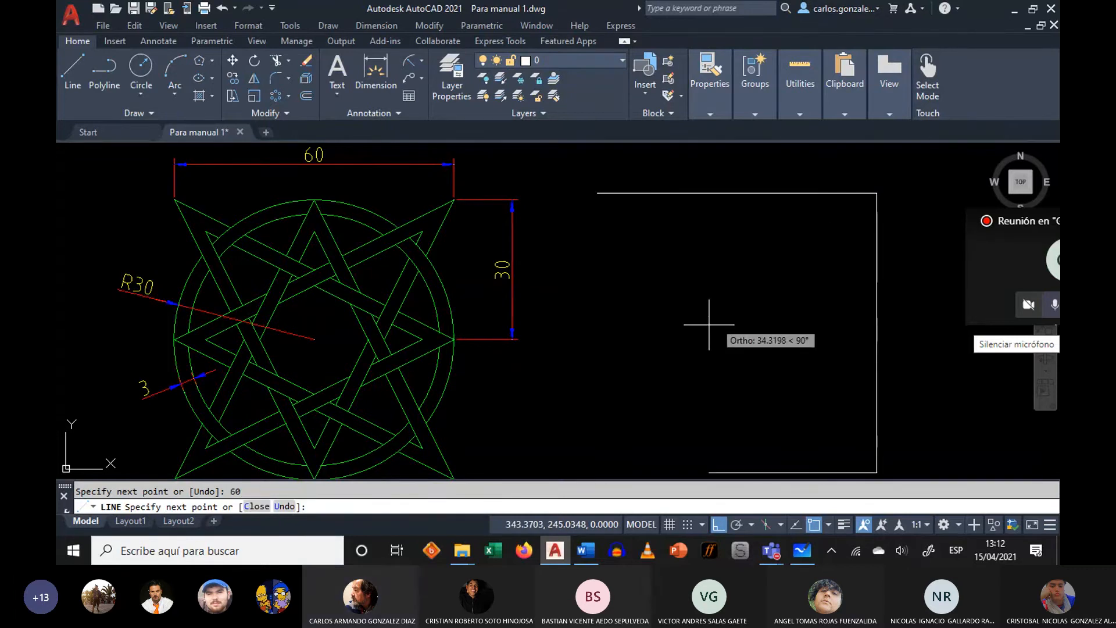
text(60)
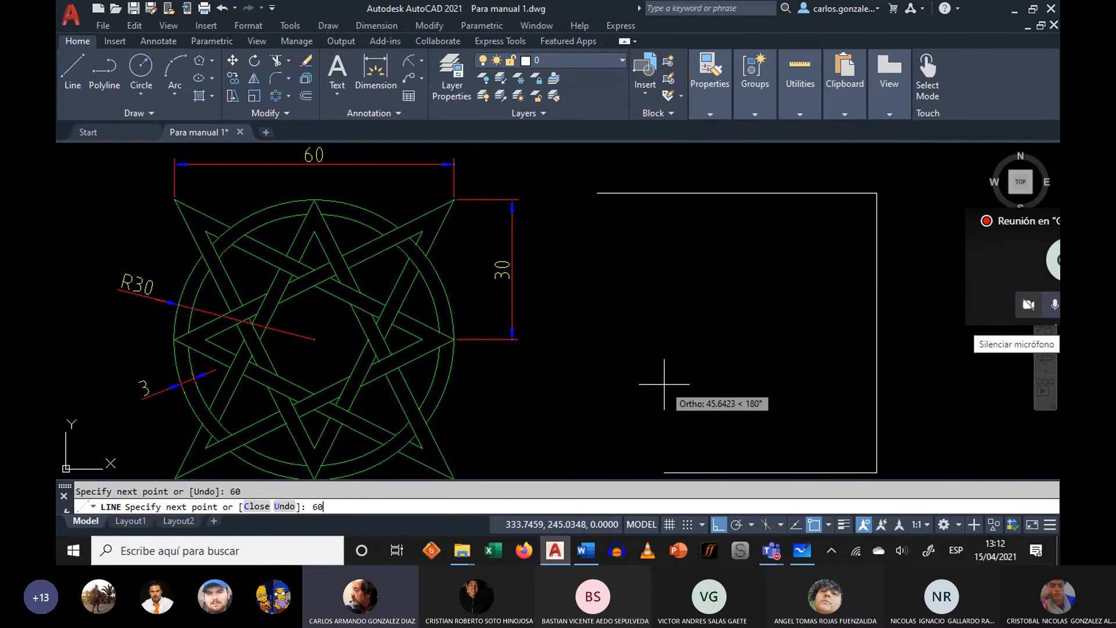
key(Return)
text(c)
key(Return)
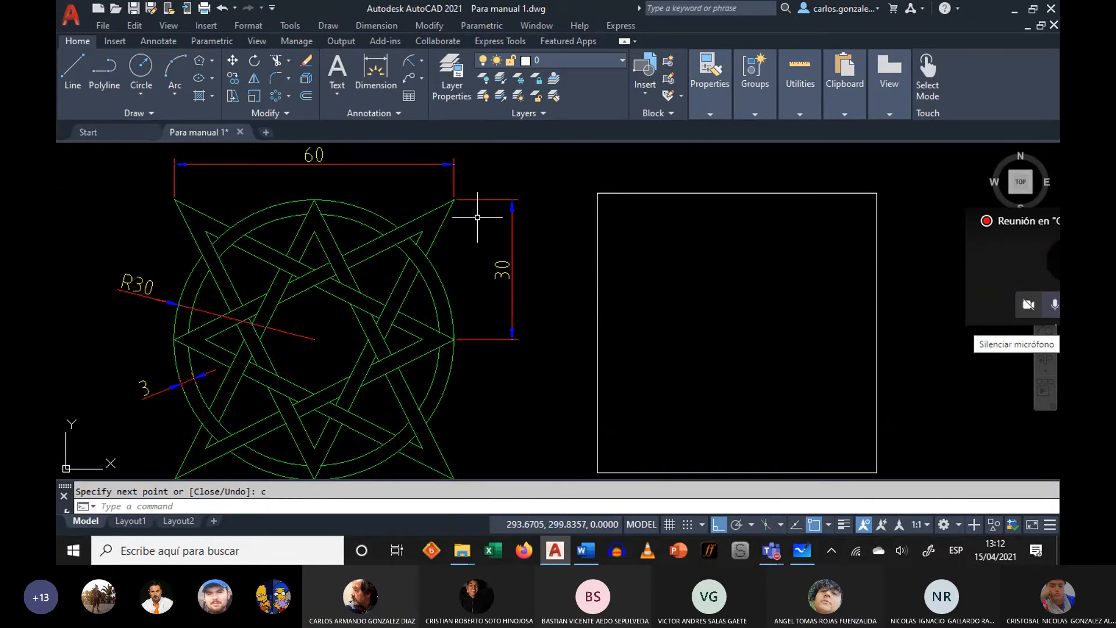
- Try to draw the eight-pointed star as continuous lines joining the square's corners to the midpoints of opposite sides
click(79, 70)
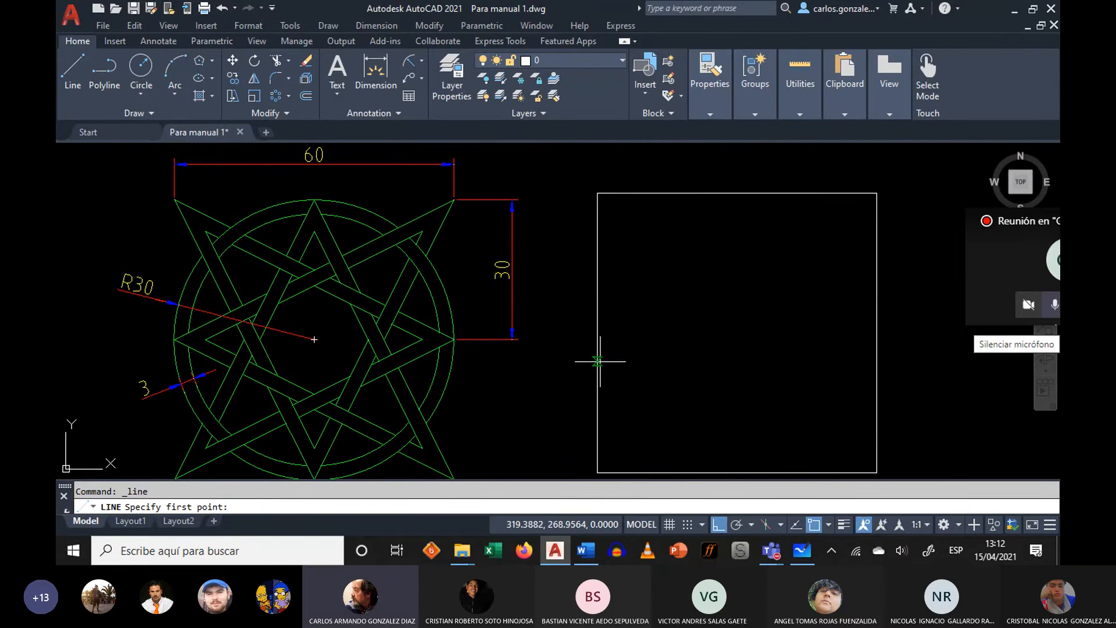
click(599, 333)
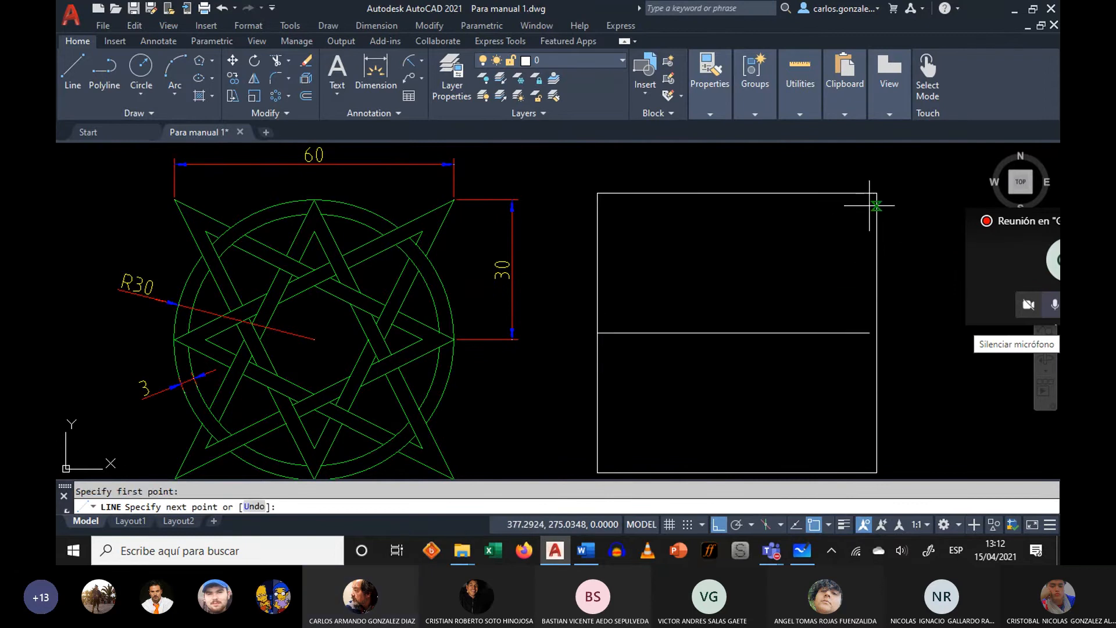
click(876, 194)
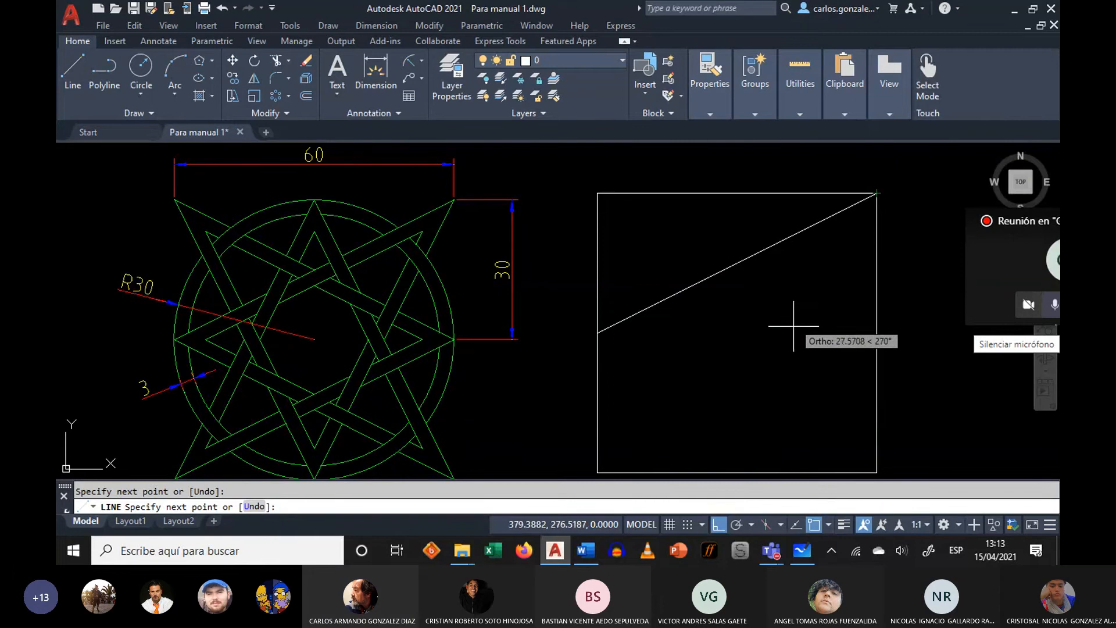
click(738, 472)
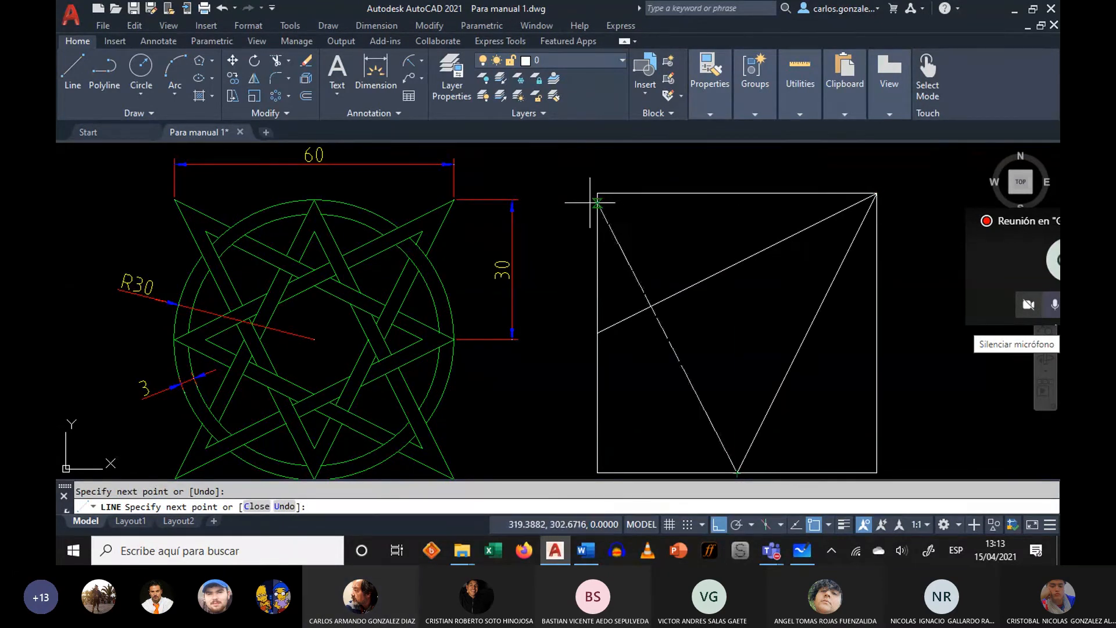
click(597, 194)
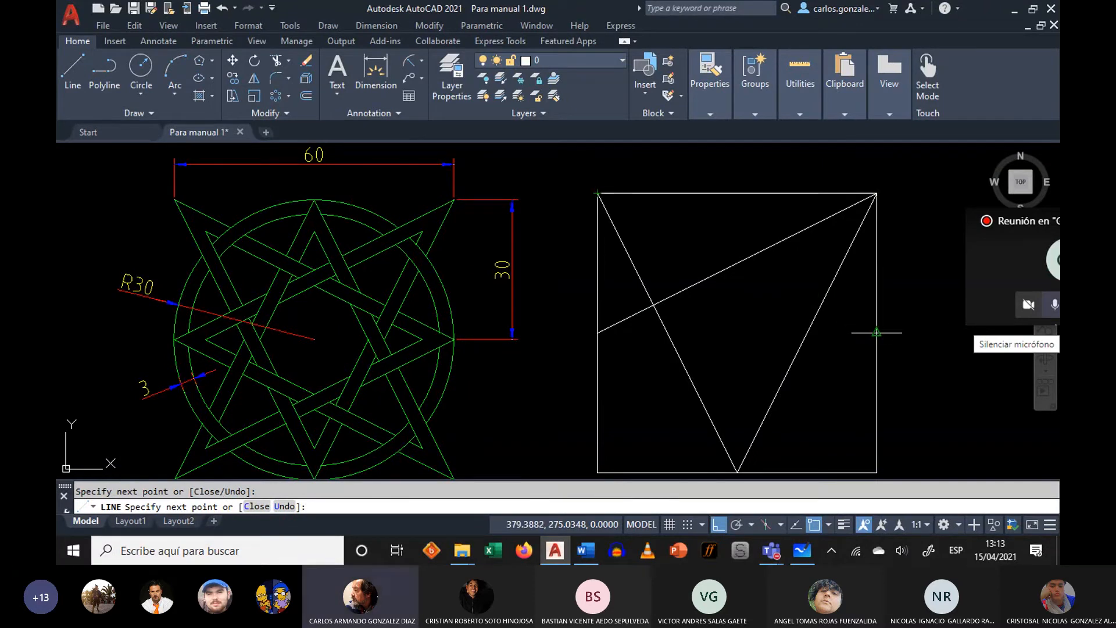
click(877, 332)
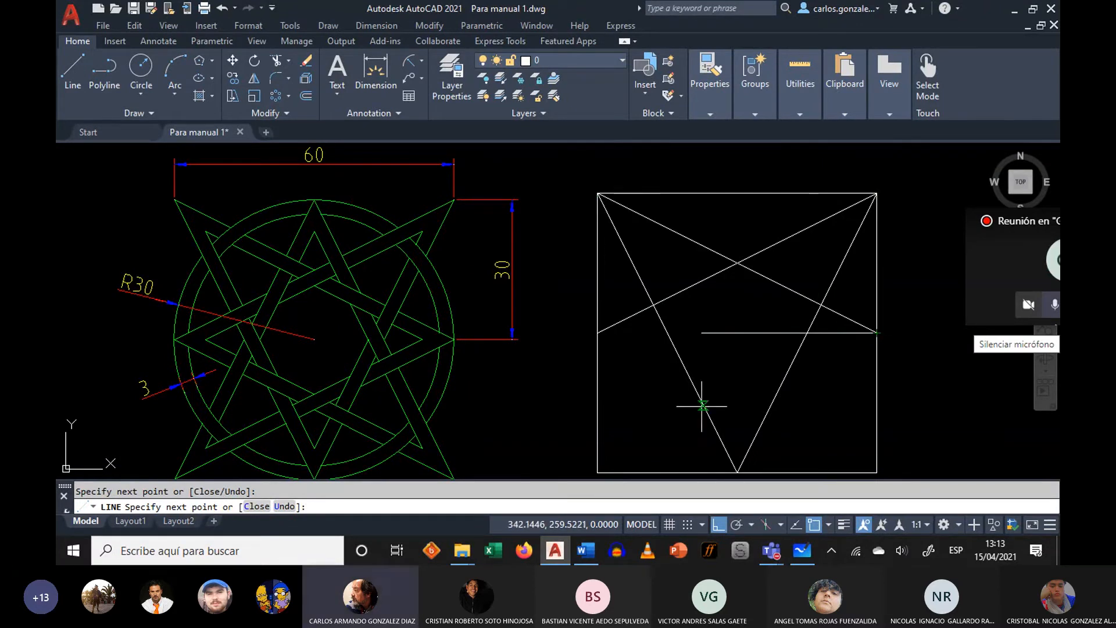
click(597, 472)
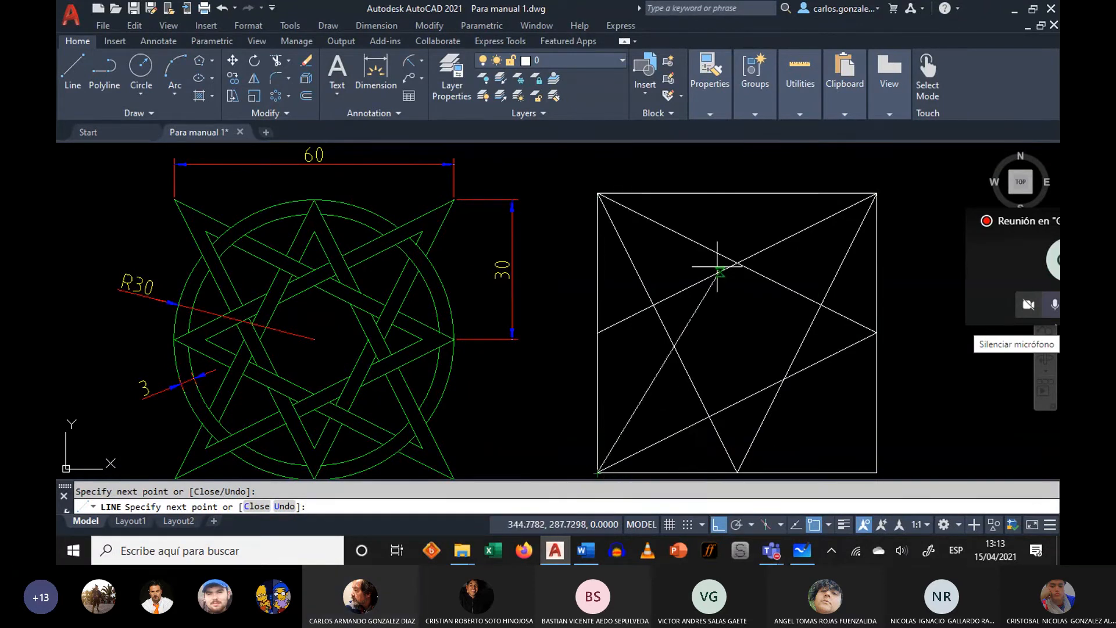
click(730, 193)
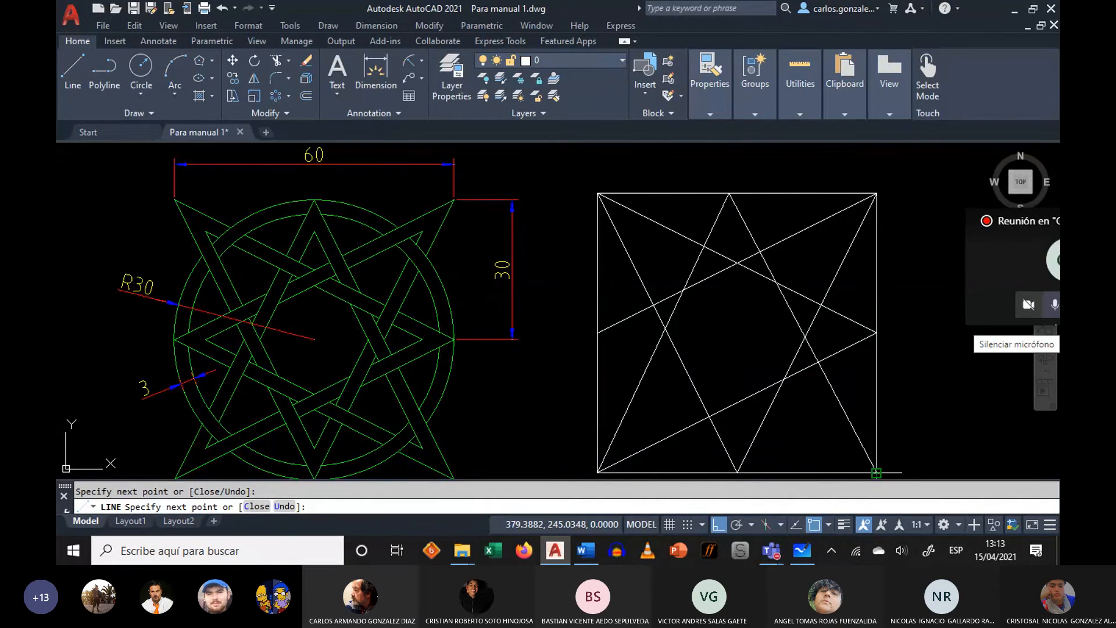
click(876, 473)
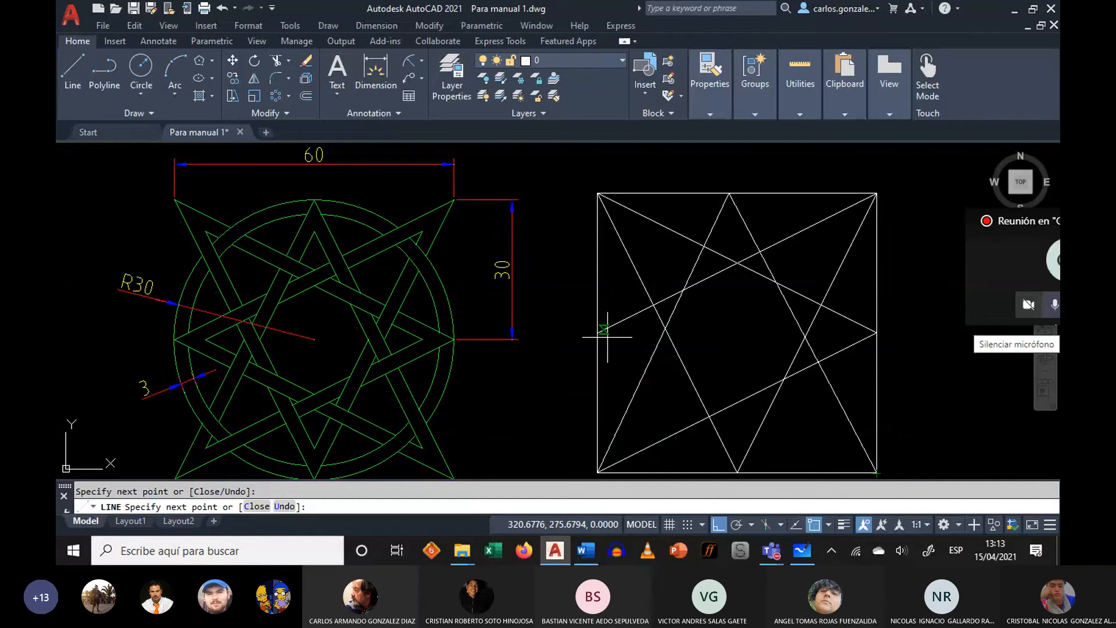
click(604, 332)
key(Return)
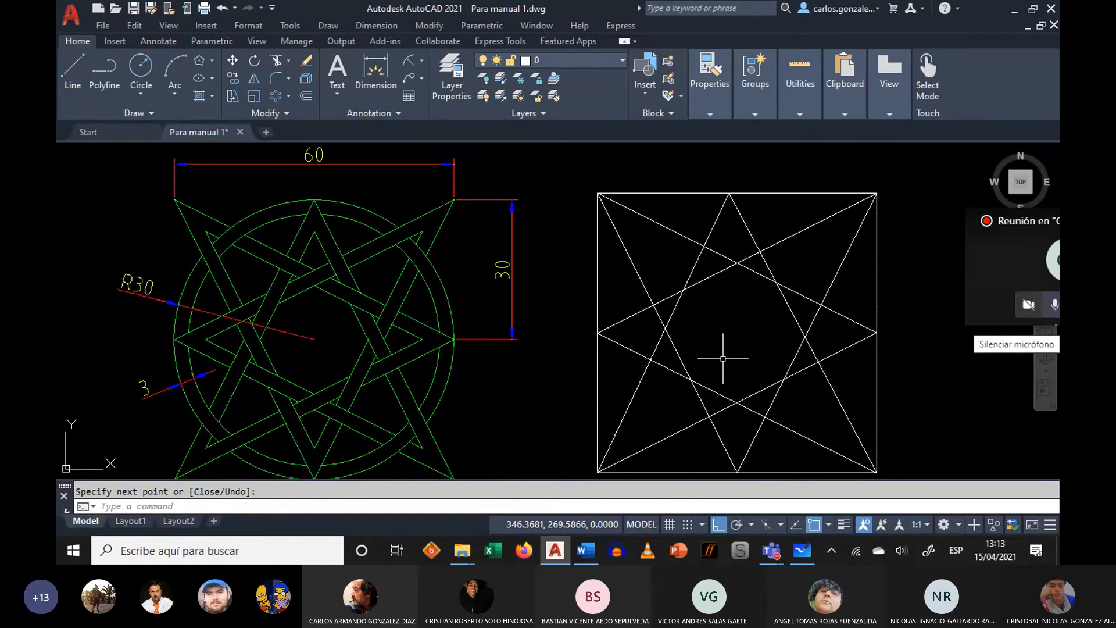
- Erase all eight star lines inside the square, keeping the square itself
mouse_move(722, 359)
middle_down()
mouse_move(718, 341)
mouse_move(690, 329)
mouse_move(687, 339)
middle_up()
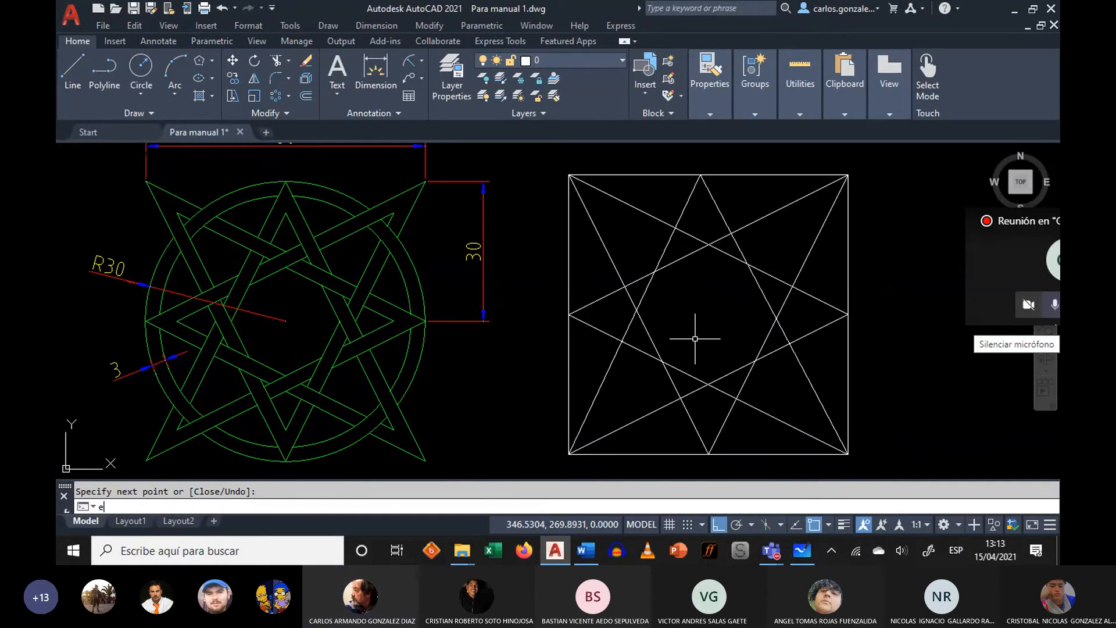
text(e)
key(Return)
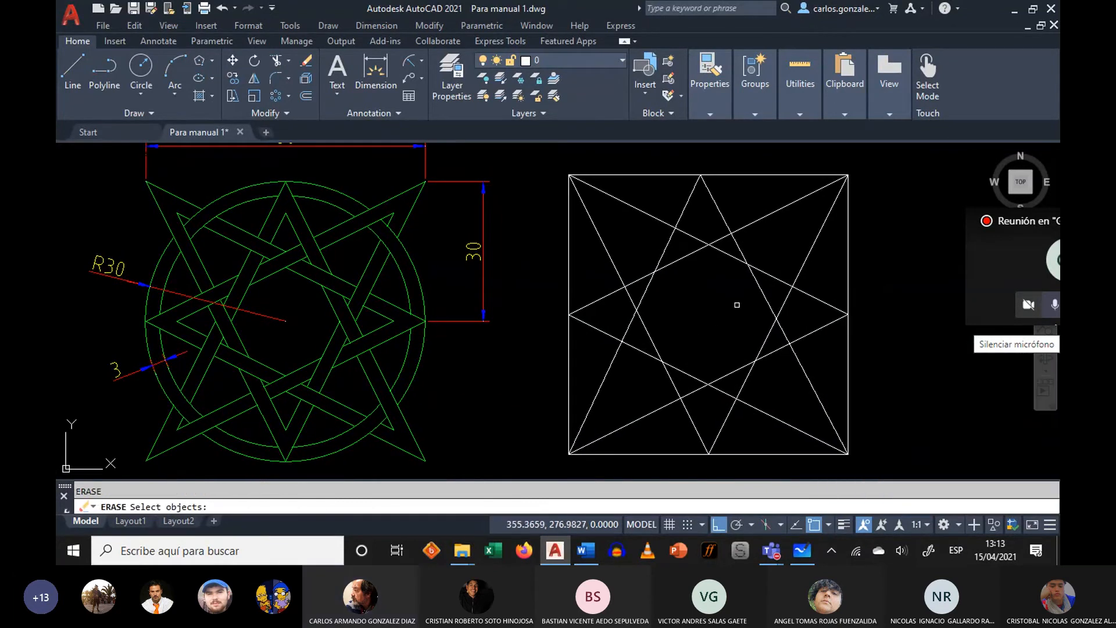
click(774, 237)
click(603, 403)
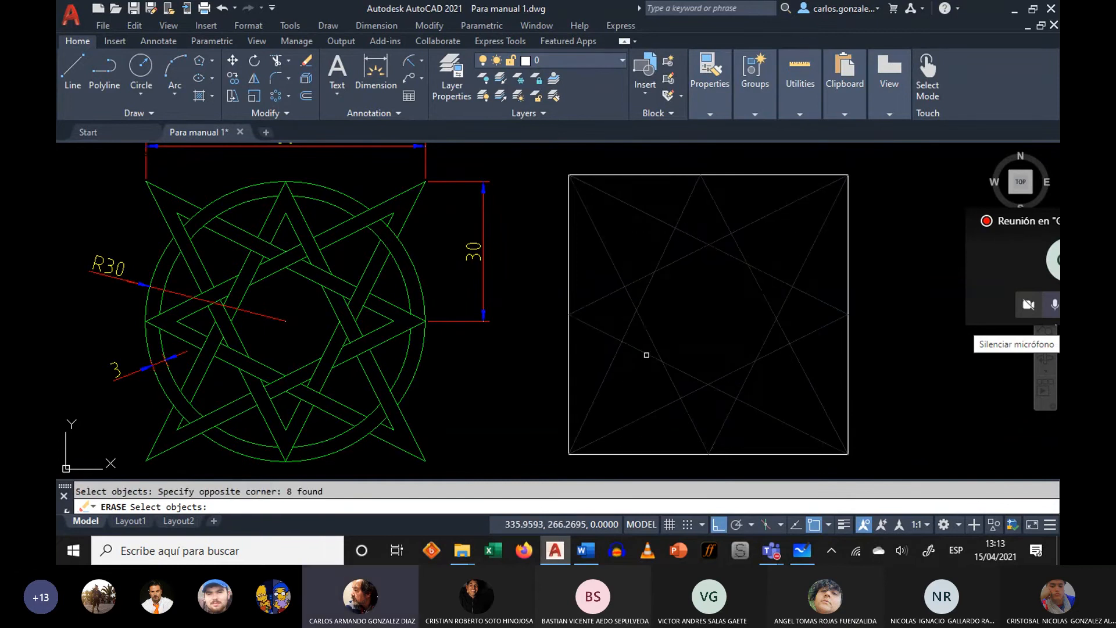
key(Return)
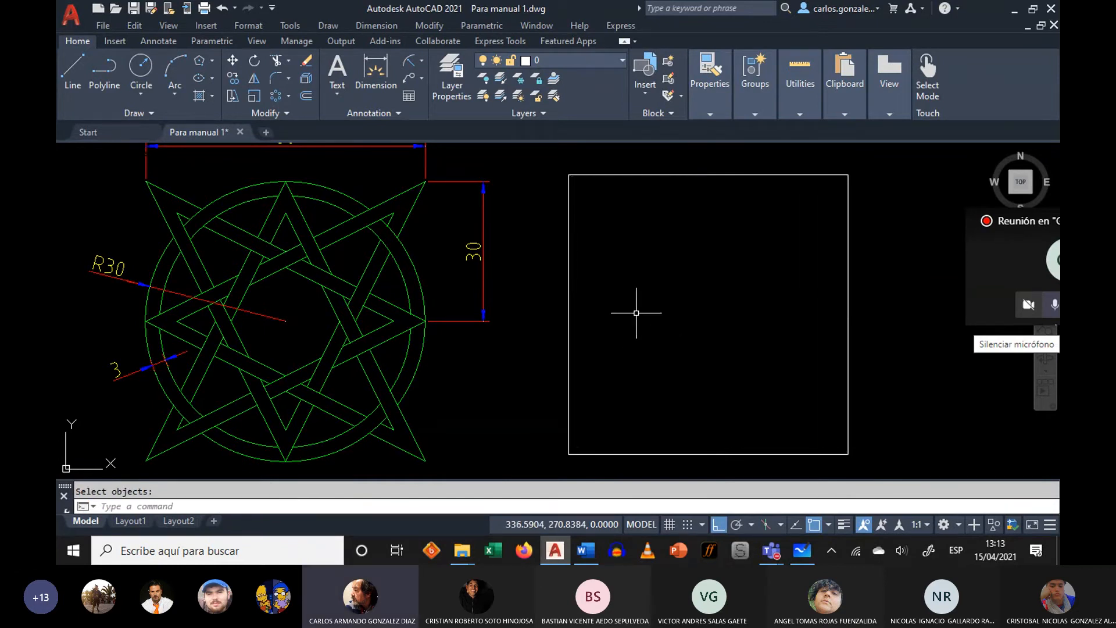
- With Ortho off, draw the eight-pointed star from the square's upper-left corner, alternating between corners and exact side midpoints until it closes
click(73, 73)
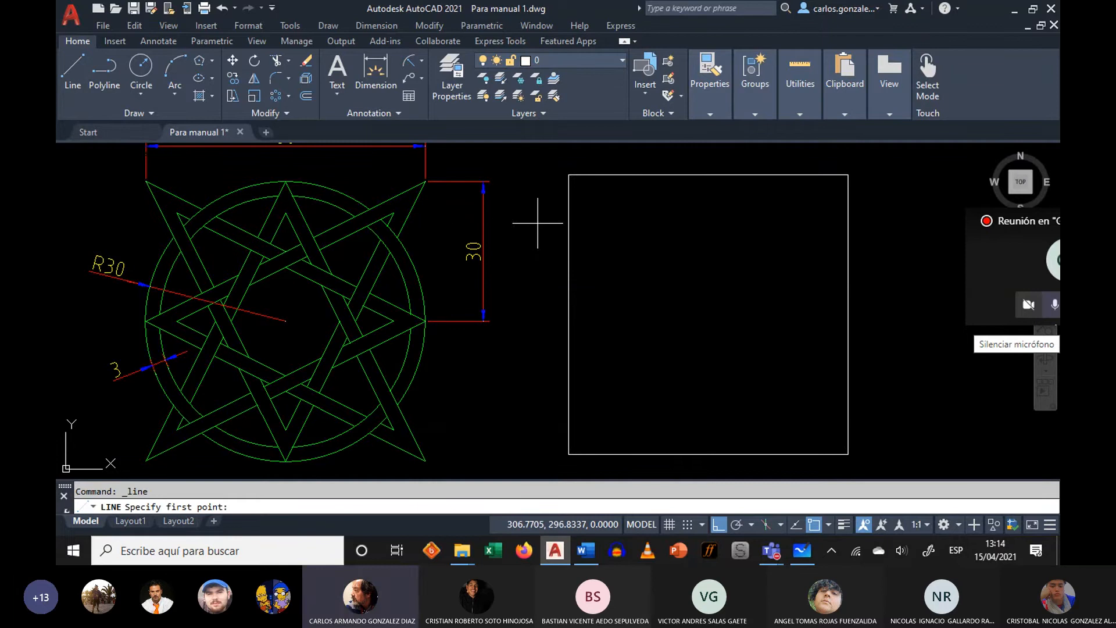
click(568, 175)
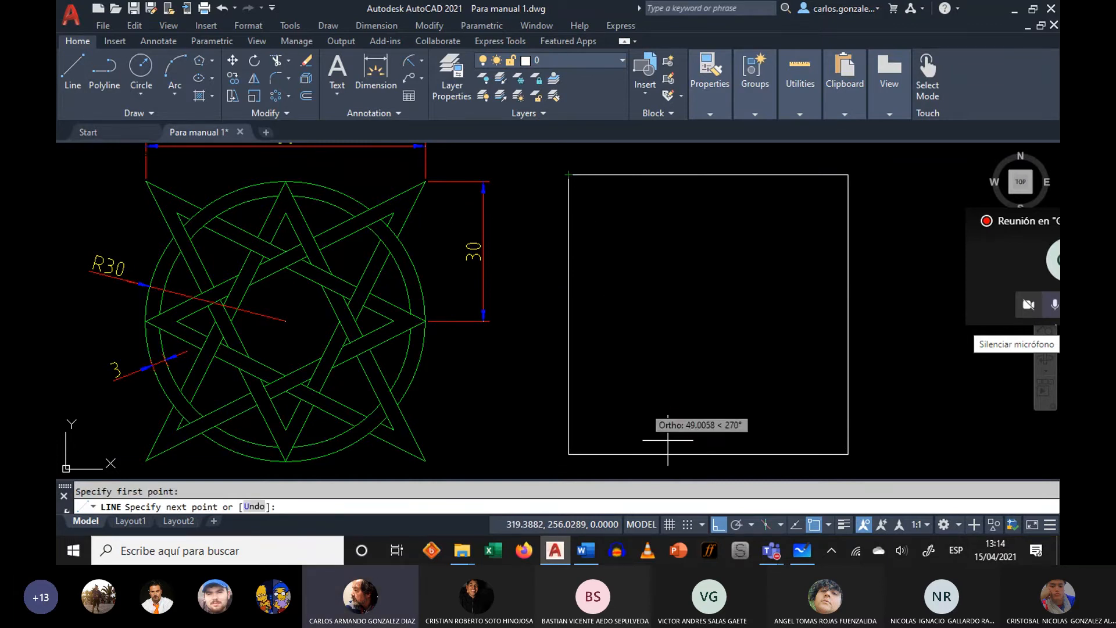
key(F8)
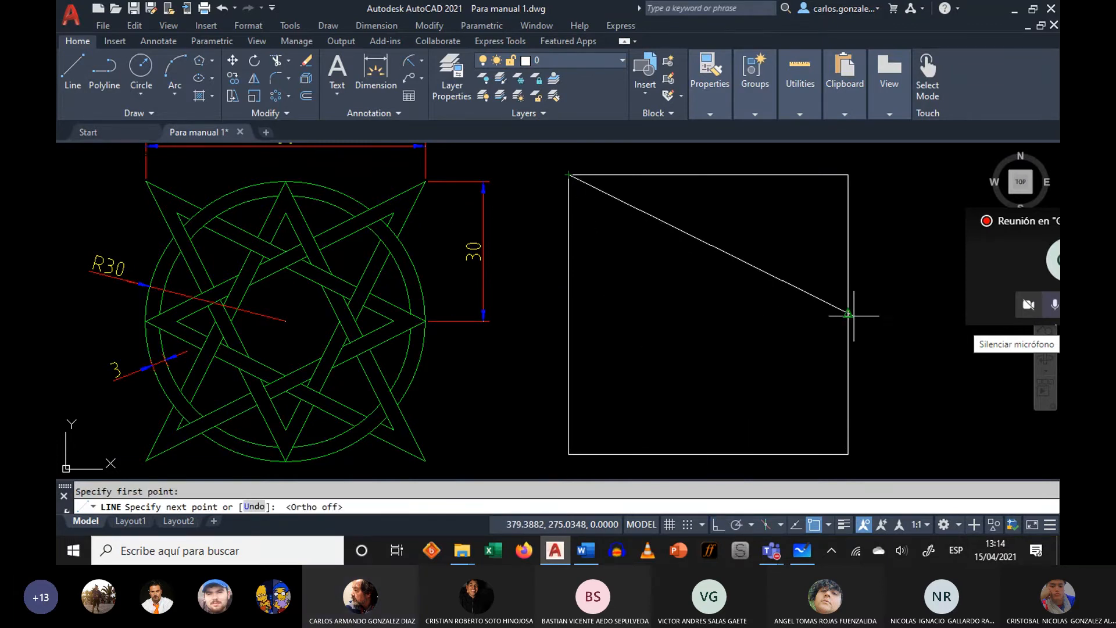
click(848, 313)
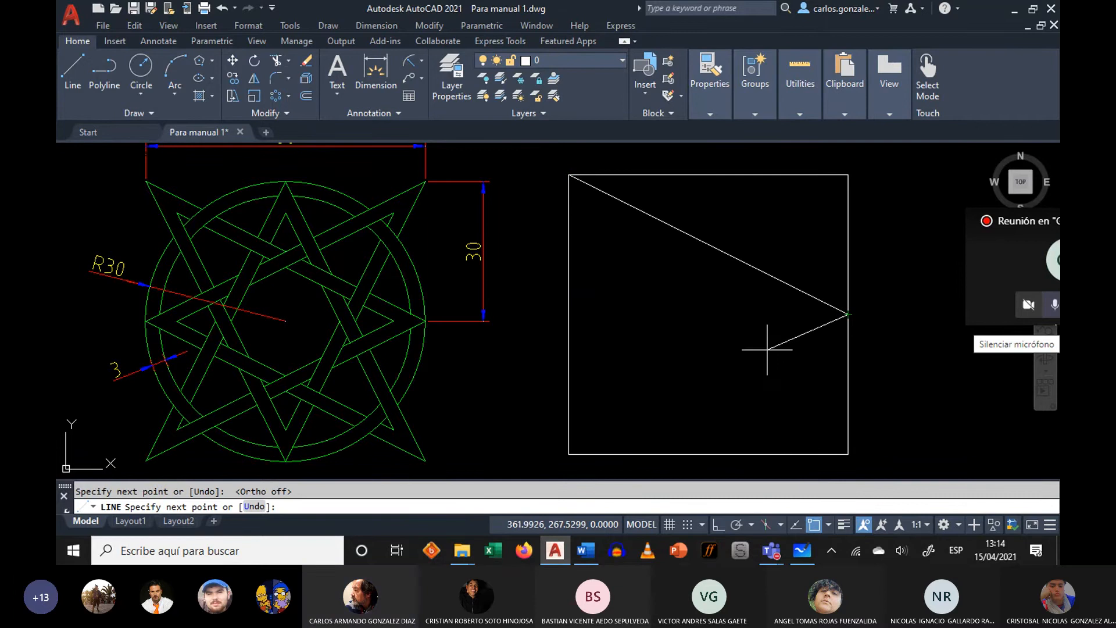
click(568, 455)
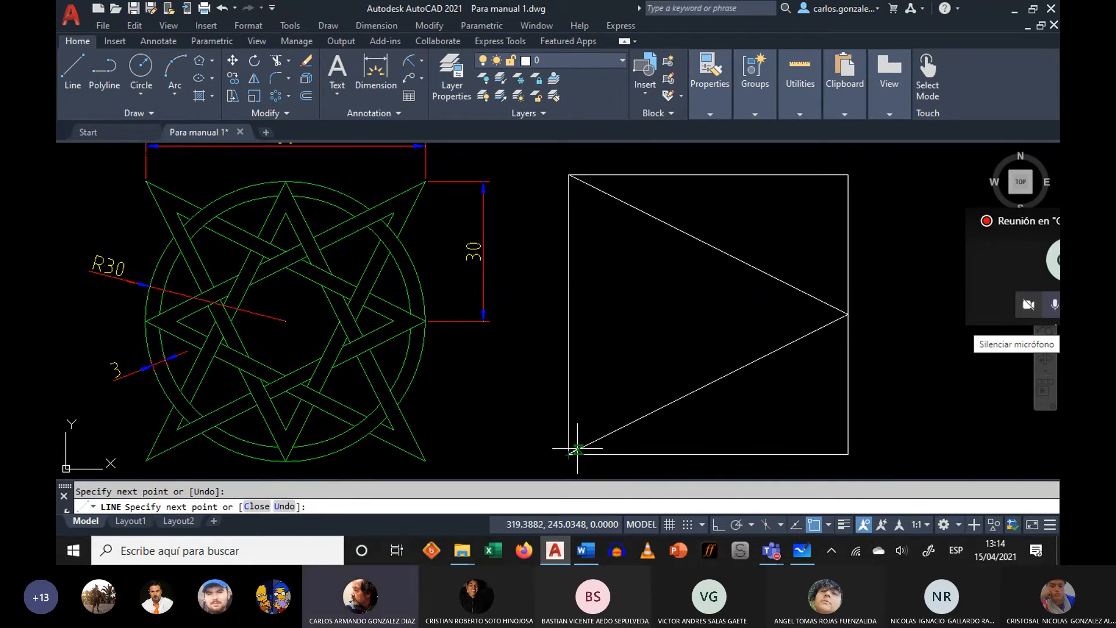
click(708, 174)
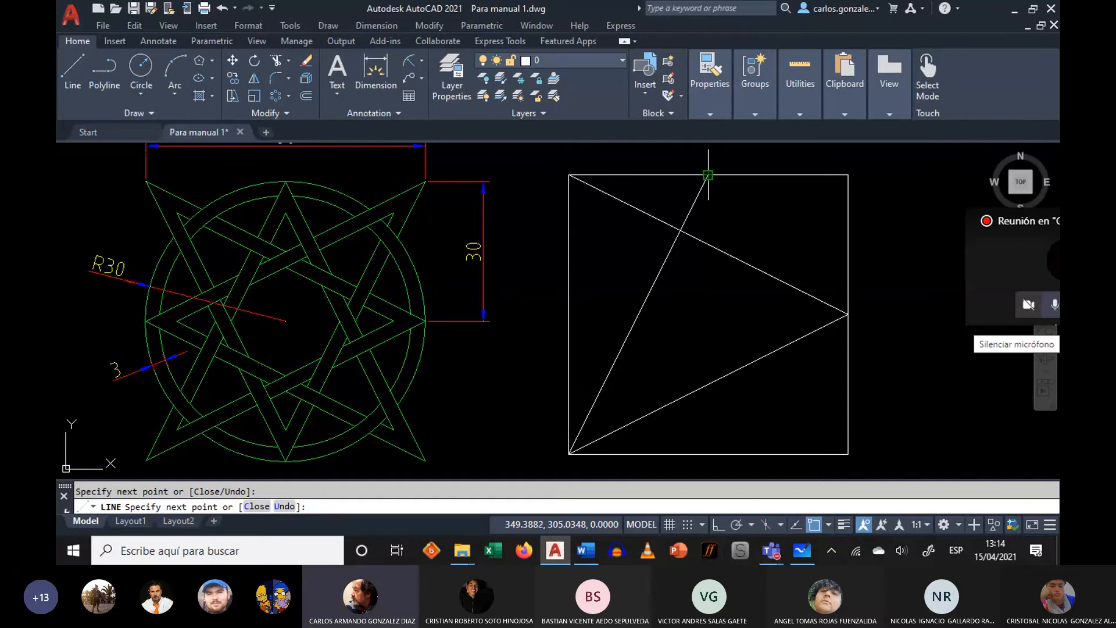
click(847, 454)
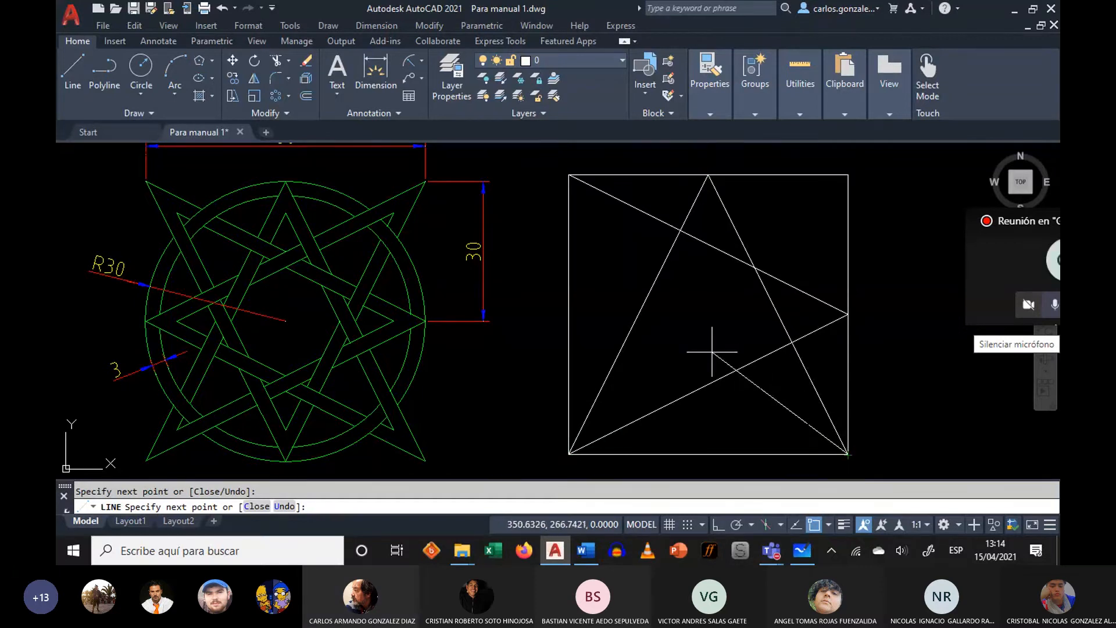
click(568, 314)
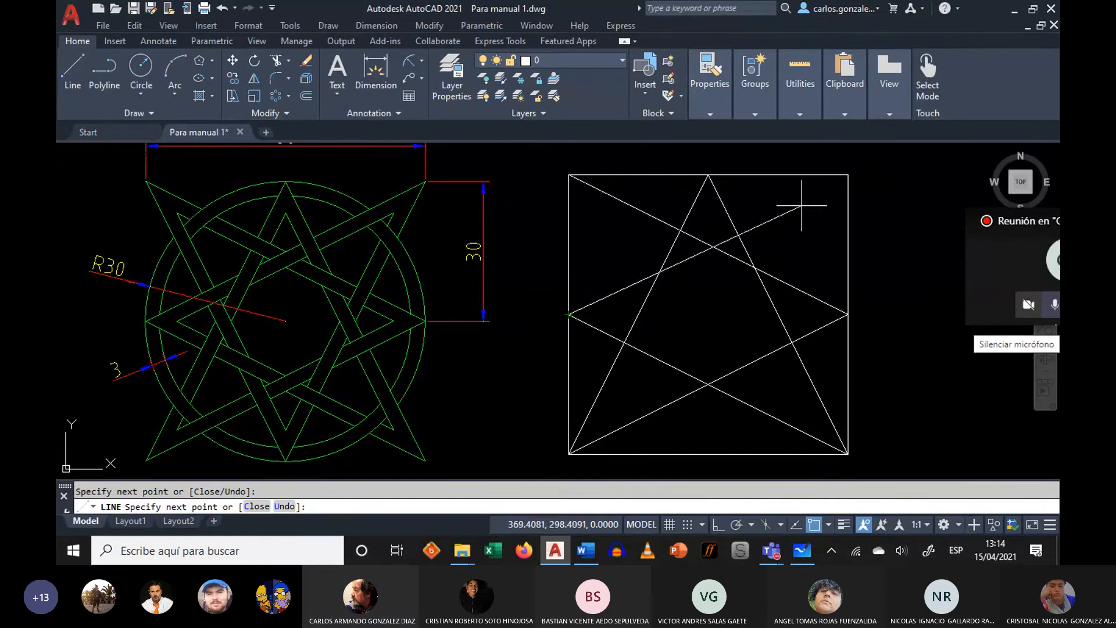
click(848, 174)
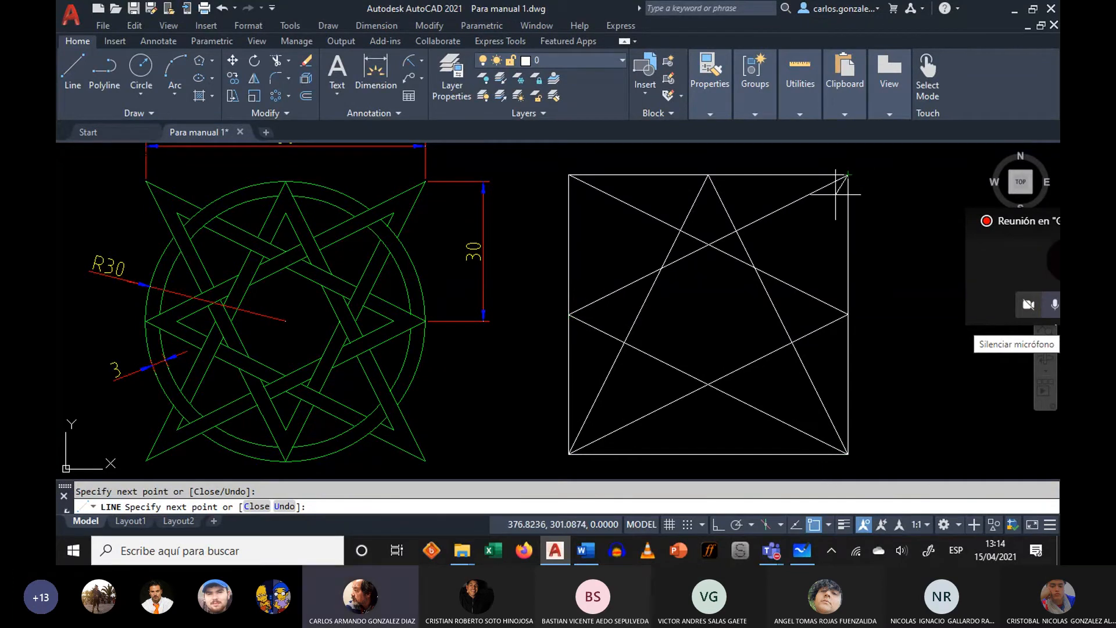
click(708, 454)
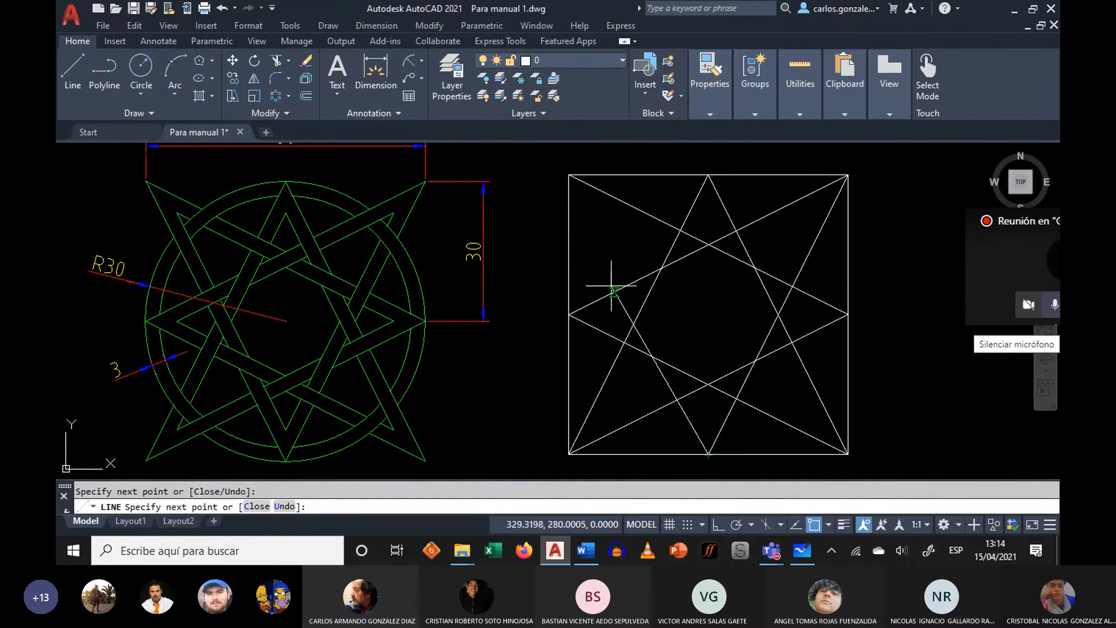
click(568, 174)
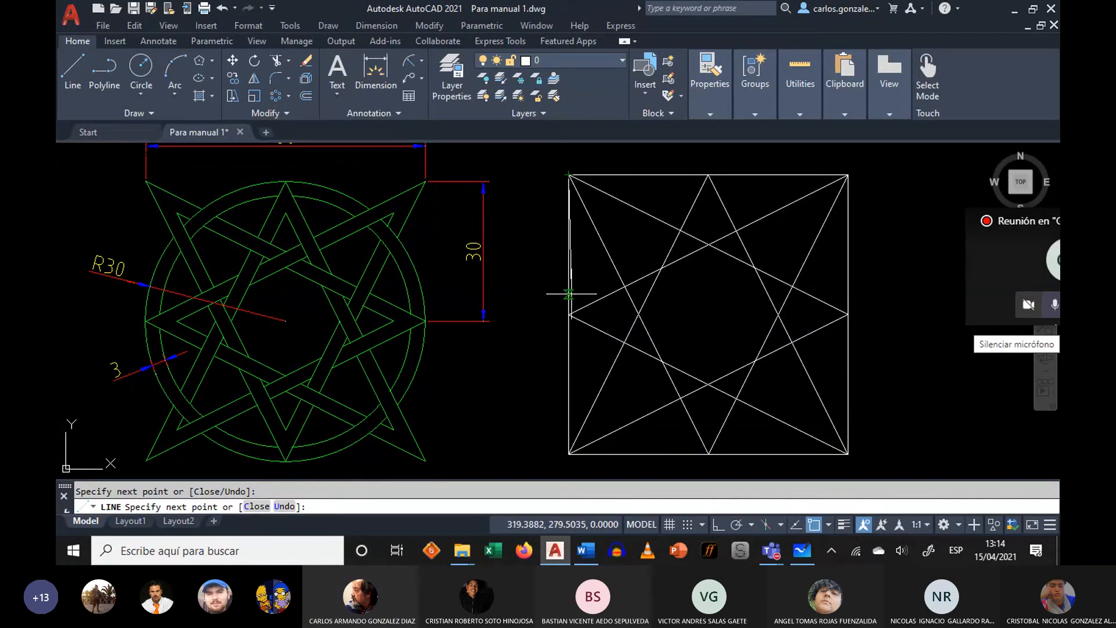
key(Return)
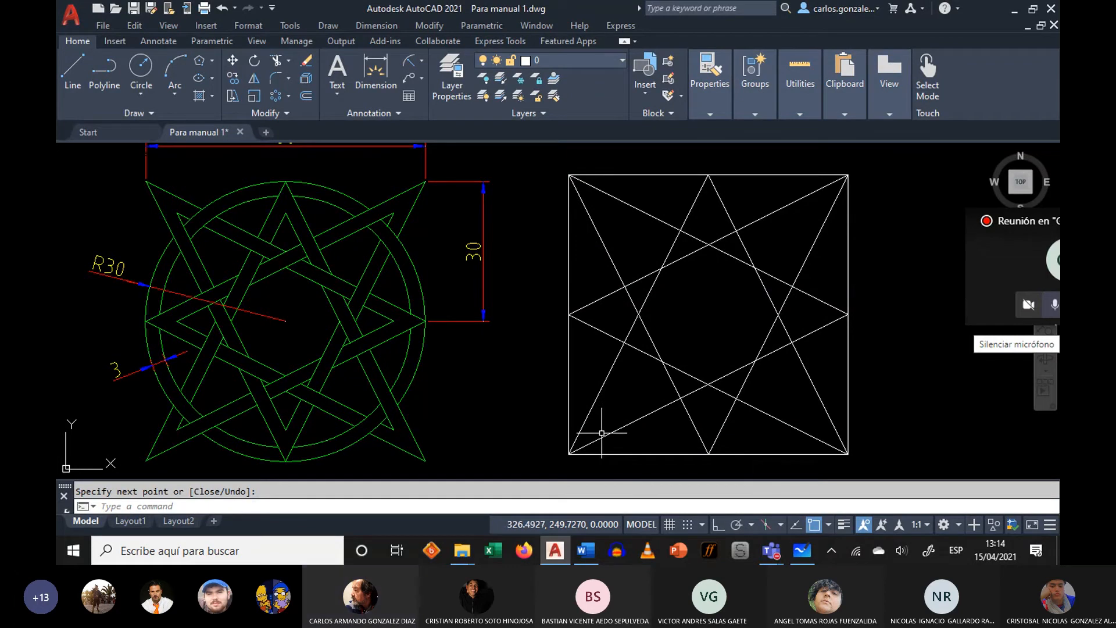
- Draw a radius 30 circle centred midway between the square's lower-left and upper-right corners
click(142, 65)
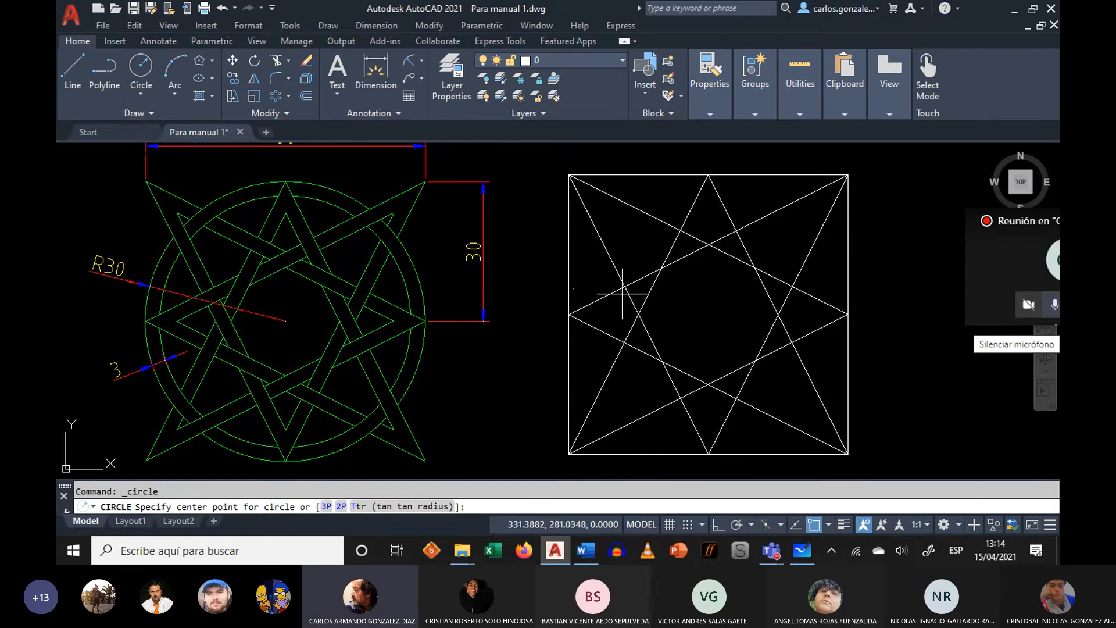
shift+right_click(683, 310)
click(714, 208)
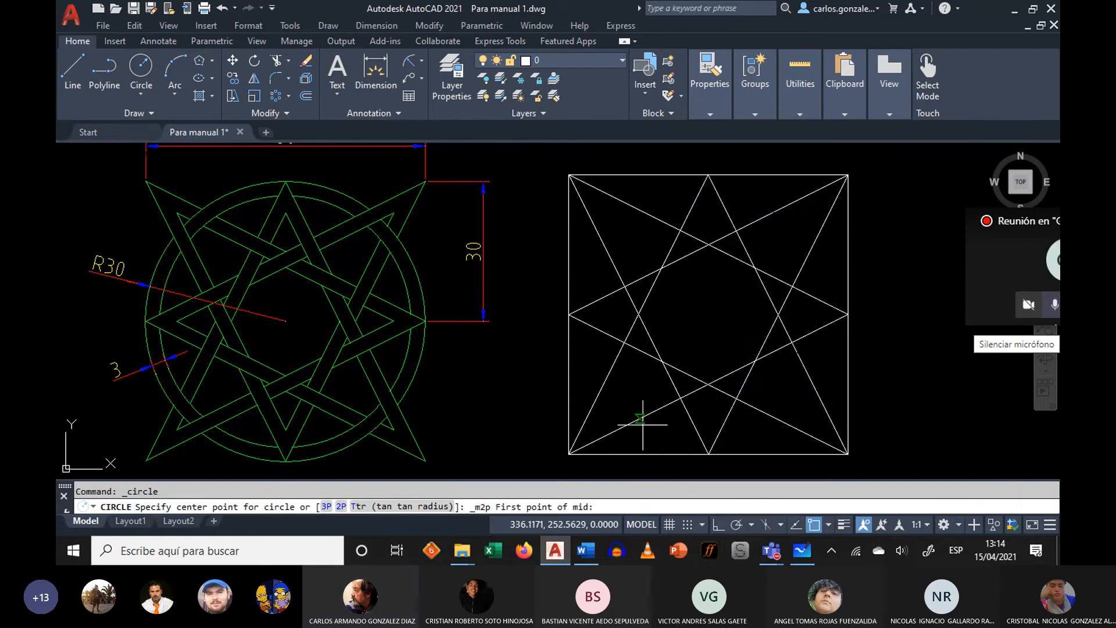
click(569, 454)
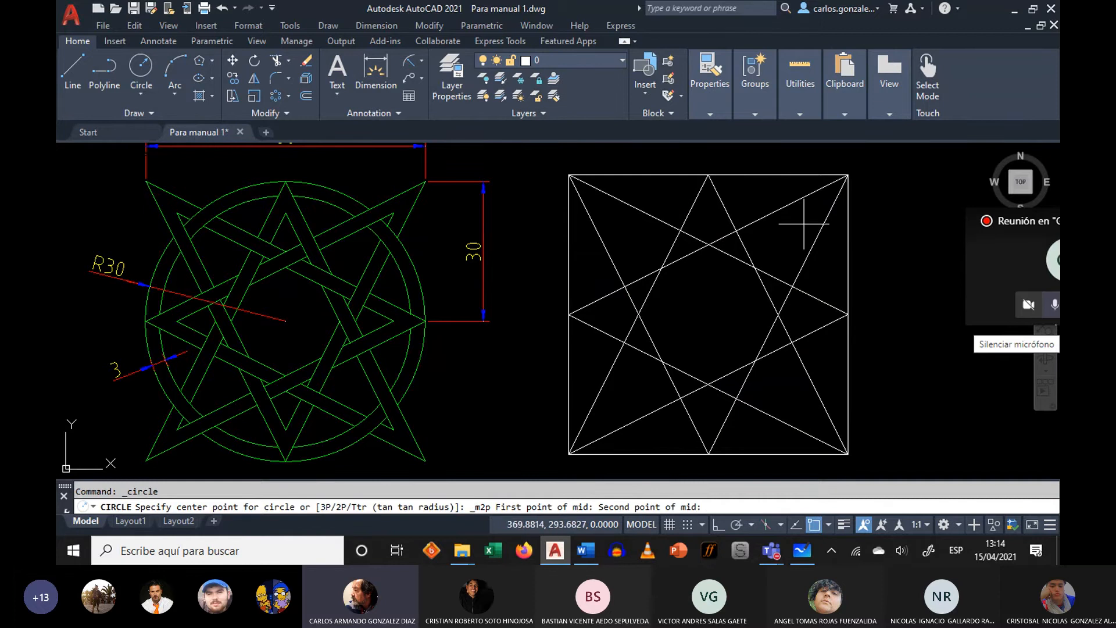
click(848, 174)
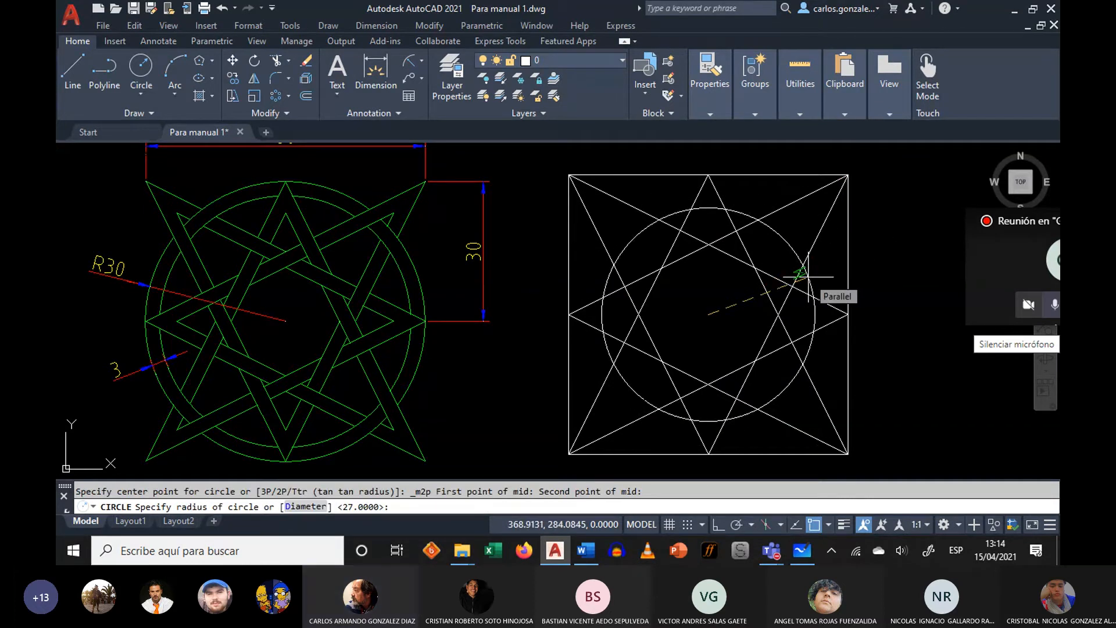
text(30)
key(Return)
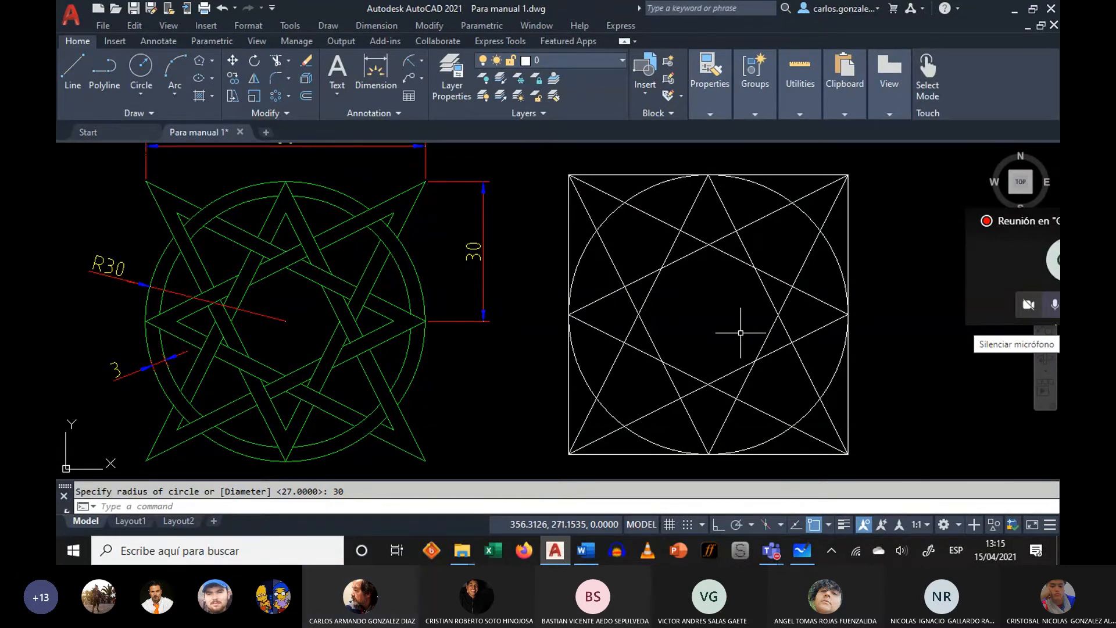
- Offset the radius 30 circle inward by 3
text(o)
key(Return)
text(3)
key(Return)
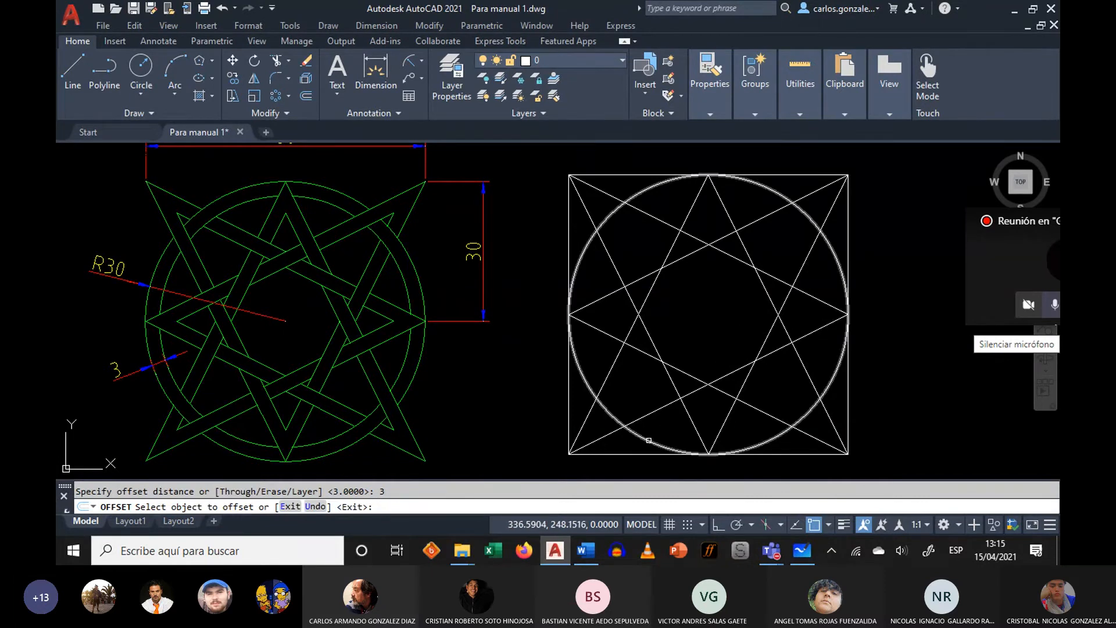
click(654, 441)
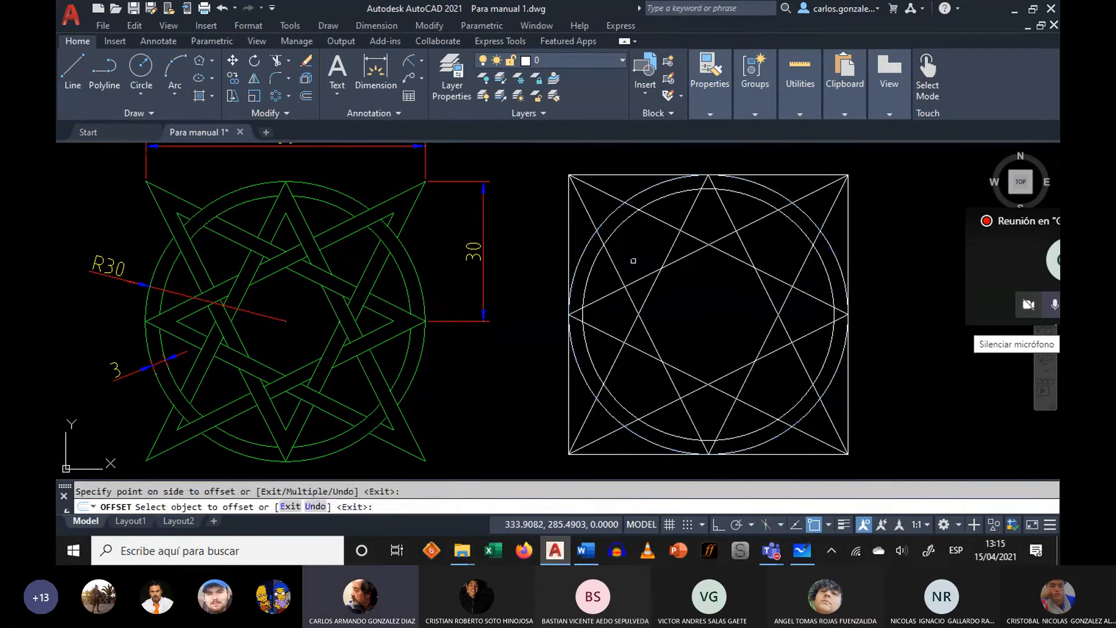
- Offset all eight lines of the star by 3 toward its centre to form the bands
click(616, 260)
click(642, 241)
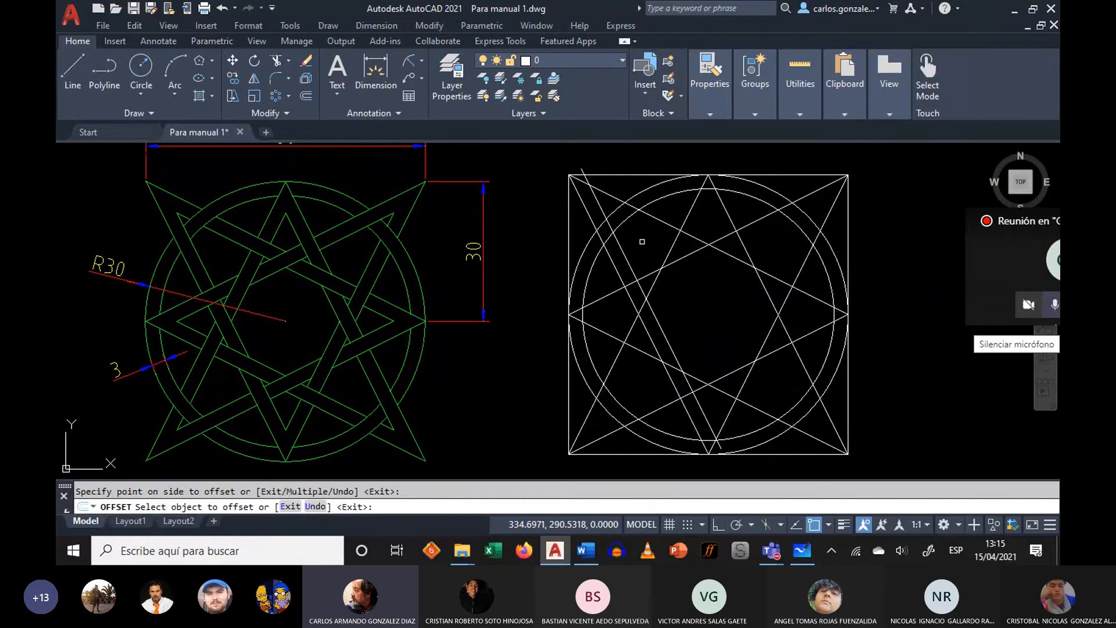
click(660, 222)
click(644, 242)
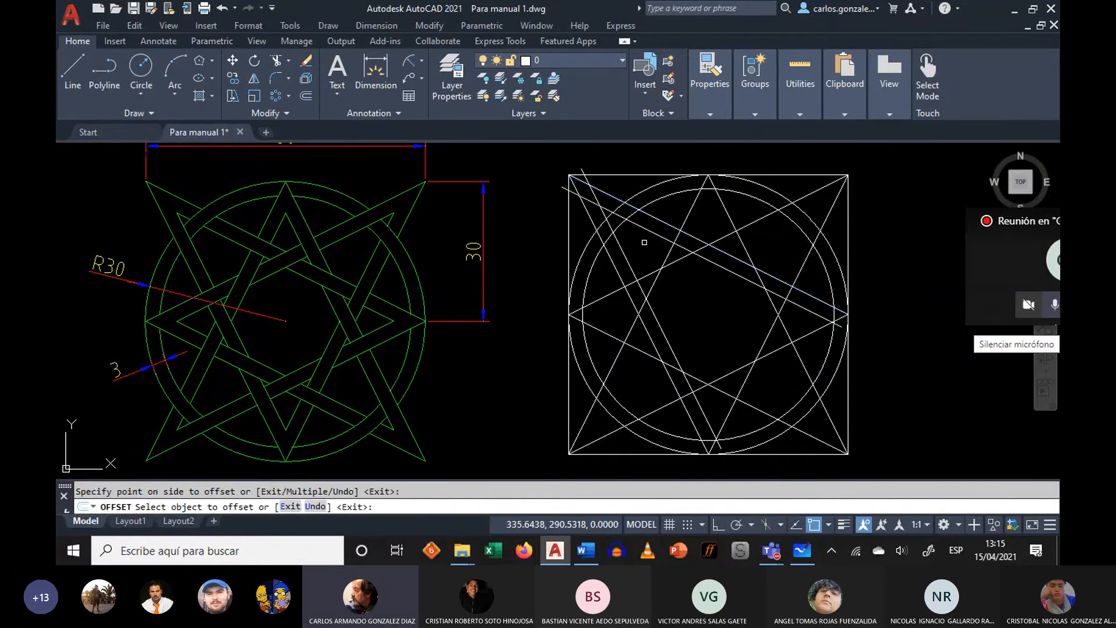
click(686, 218)
click(706, 218)
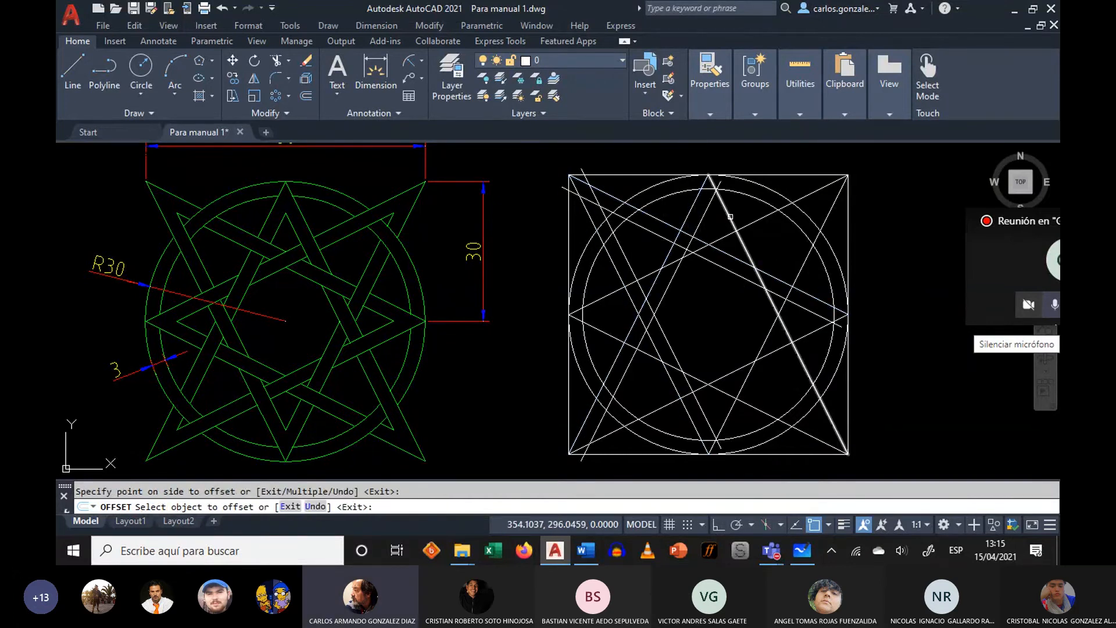
click(730, 216)
click(710, 227)
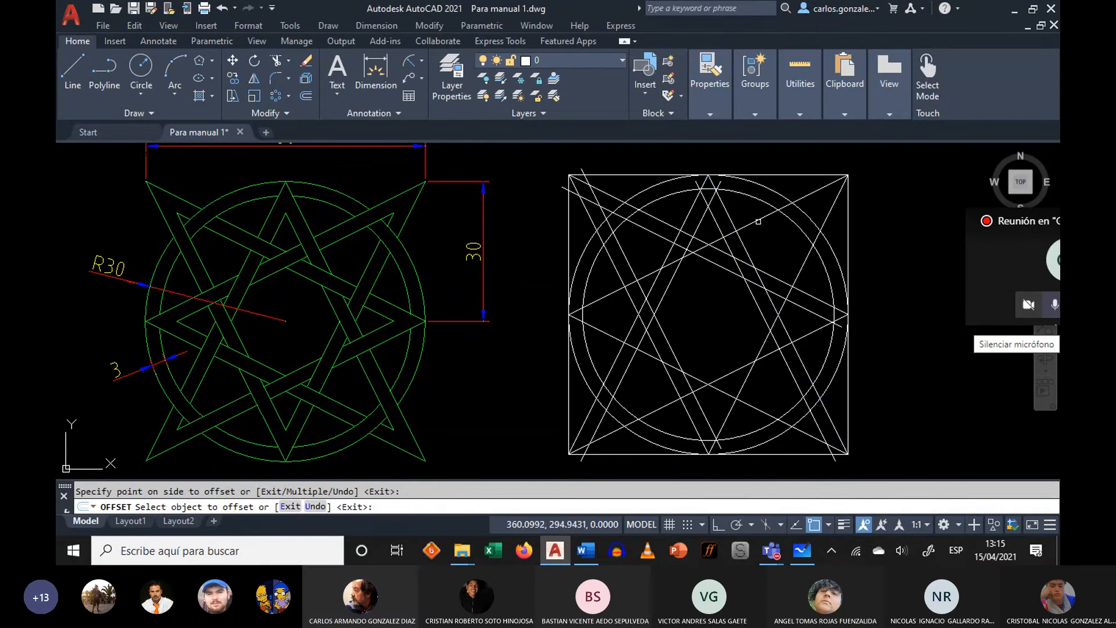
click(759, 222)
click(787, 250)
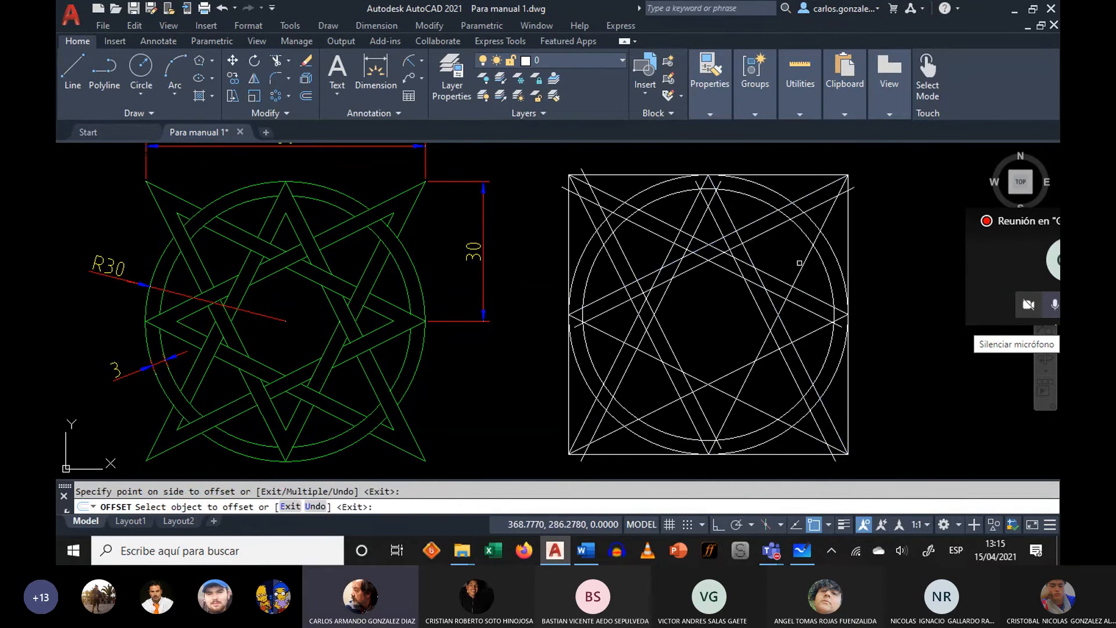
click(800, 262)
click(781, 246)
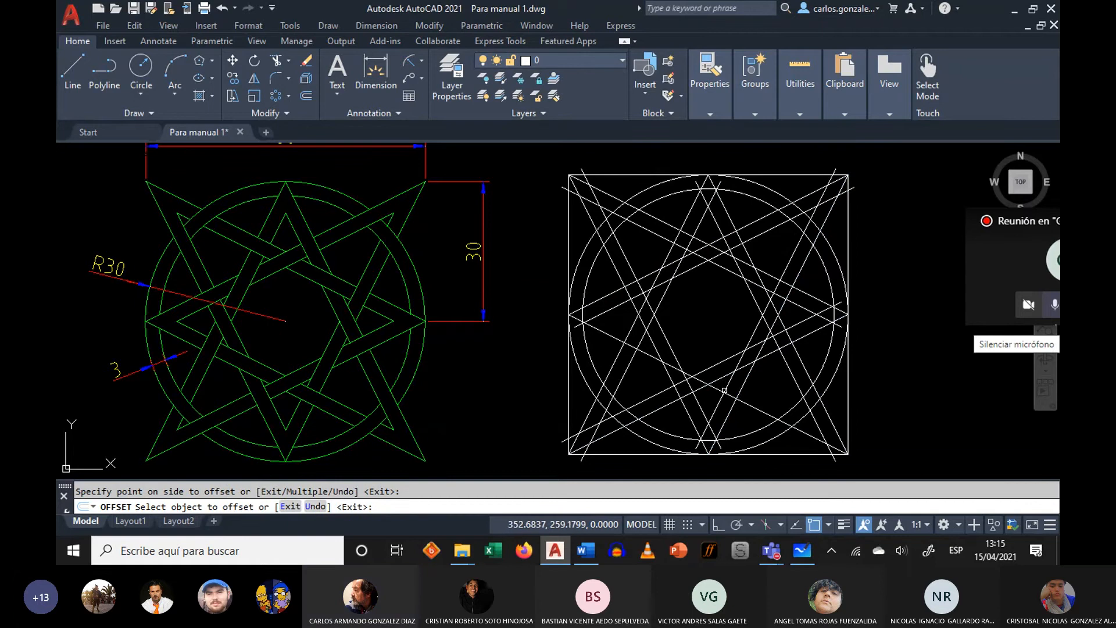
click(766, 415)
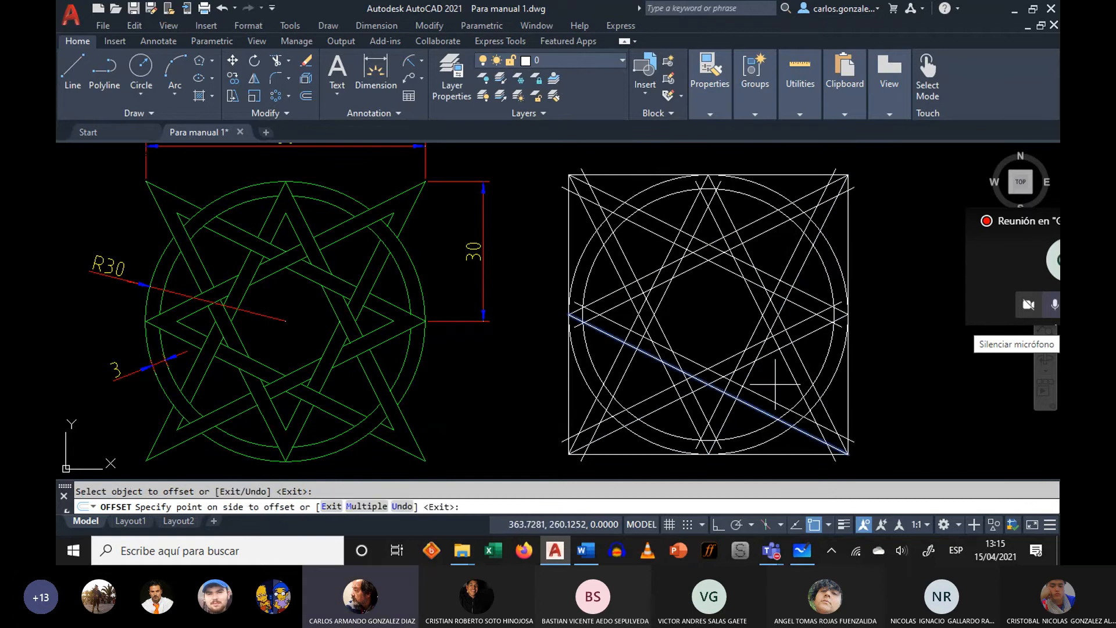
click(779, 388)
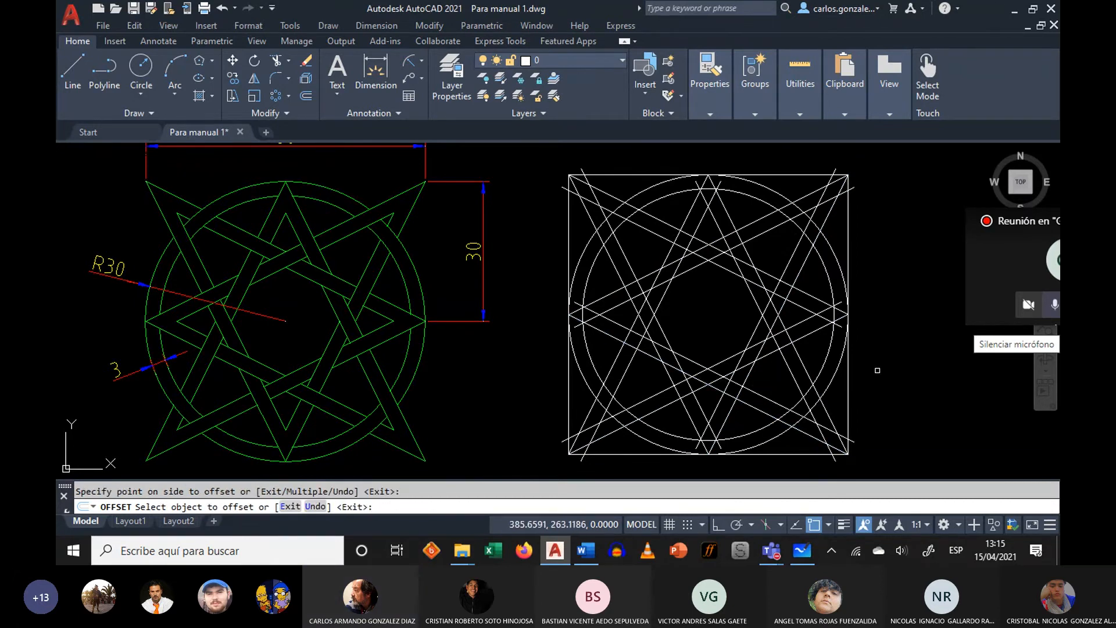
right_click(884, 209)
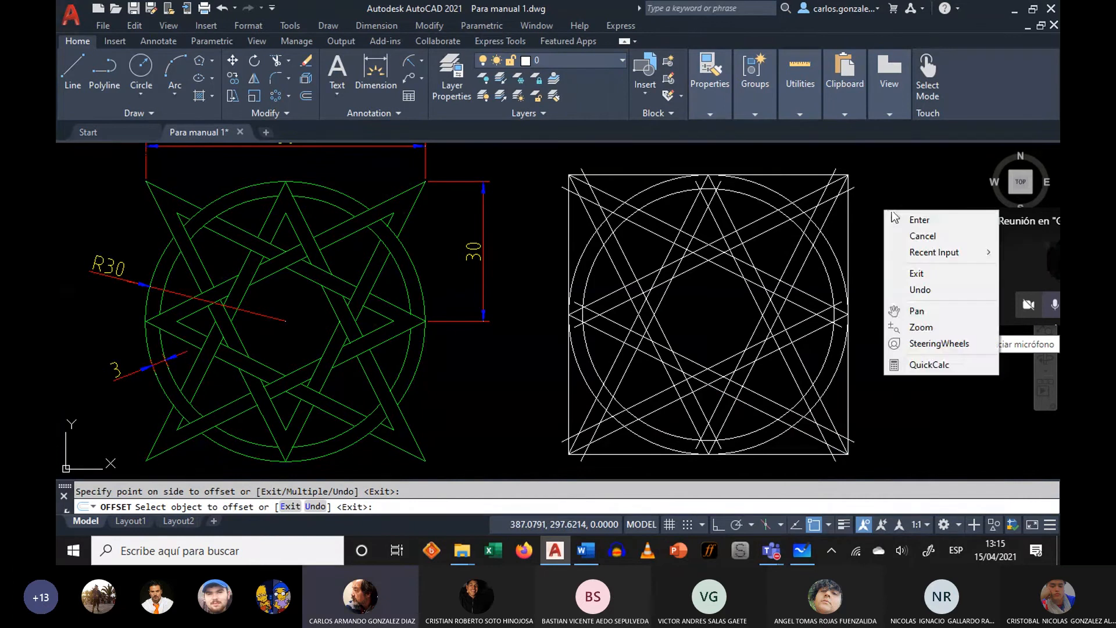
click(896, 219)
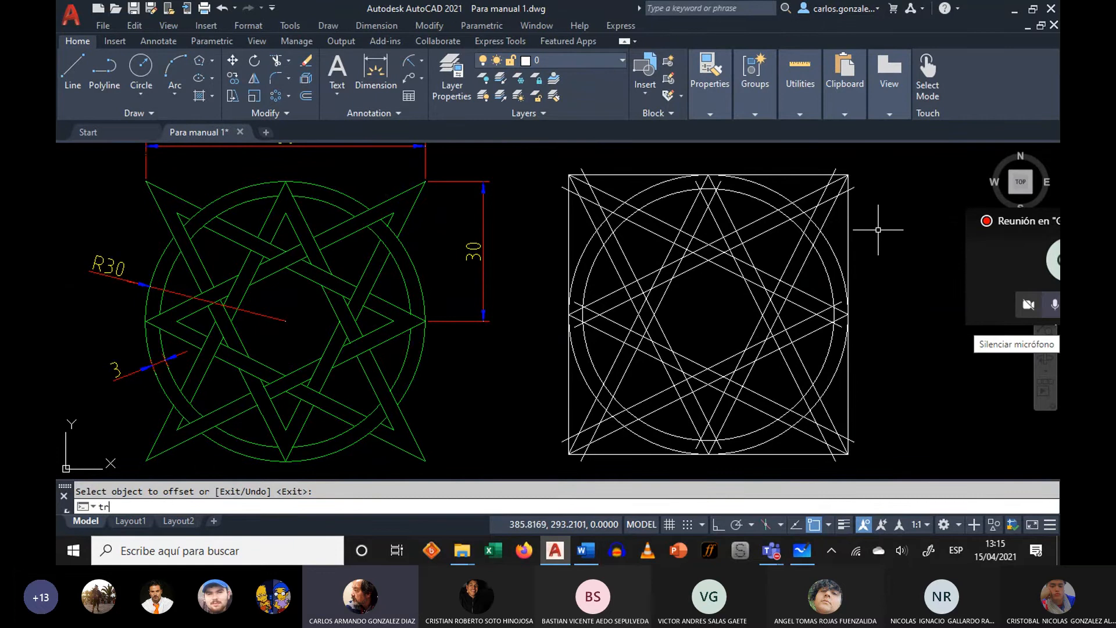
- Erase the four sides of the construction square around the star
key(Return)
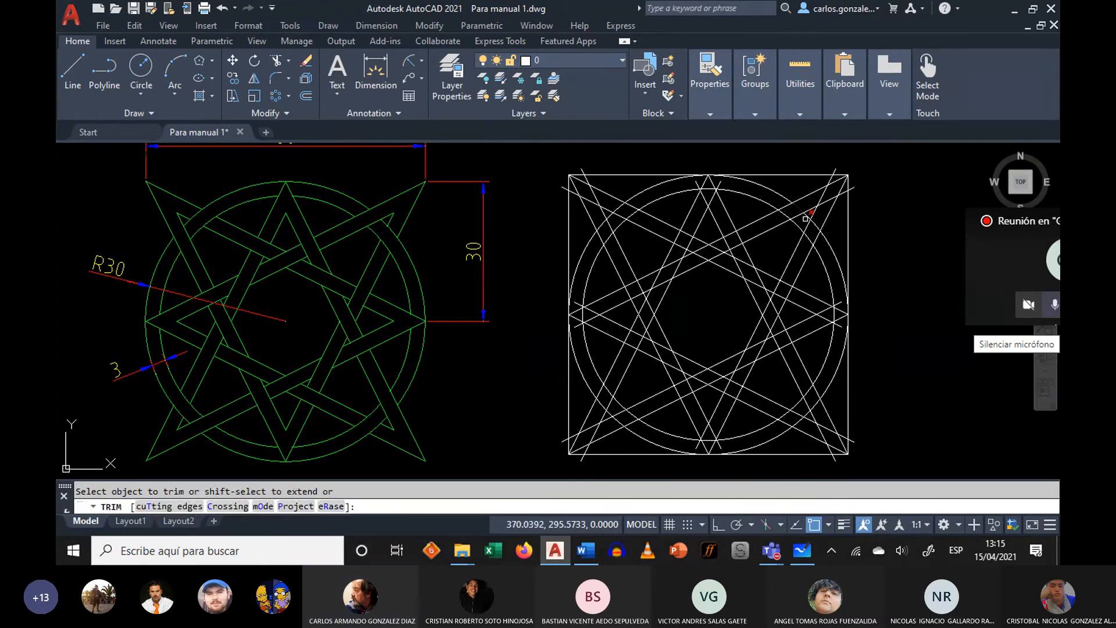
key(Escape)
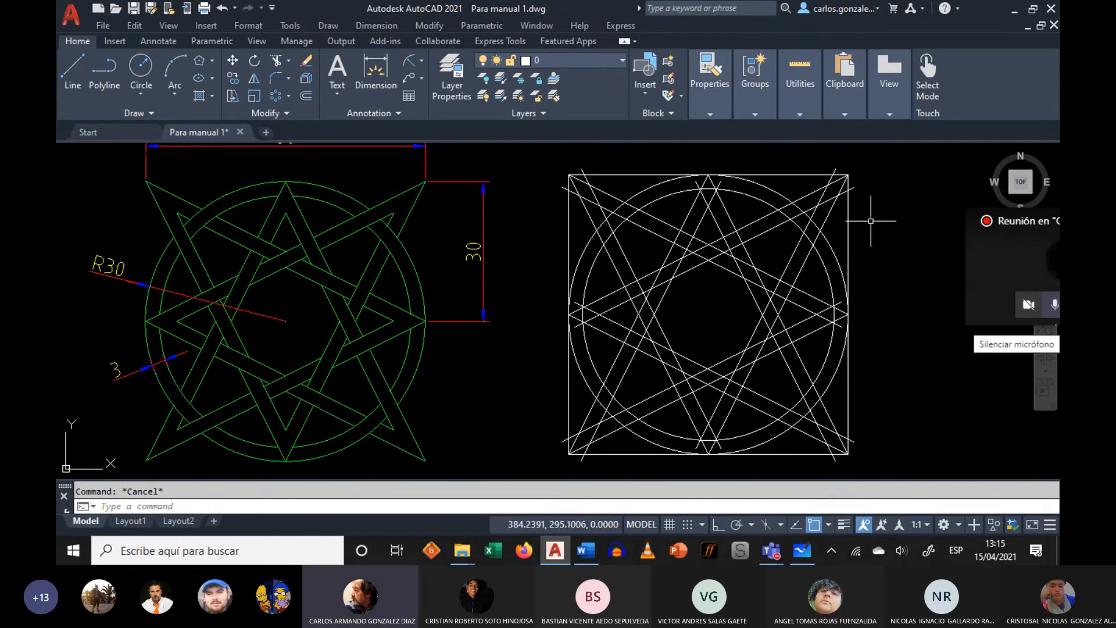
text(e)
key(Return)
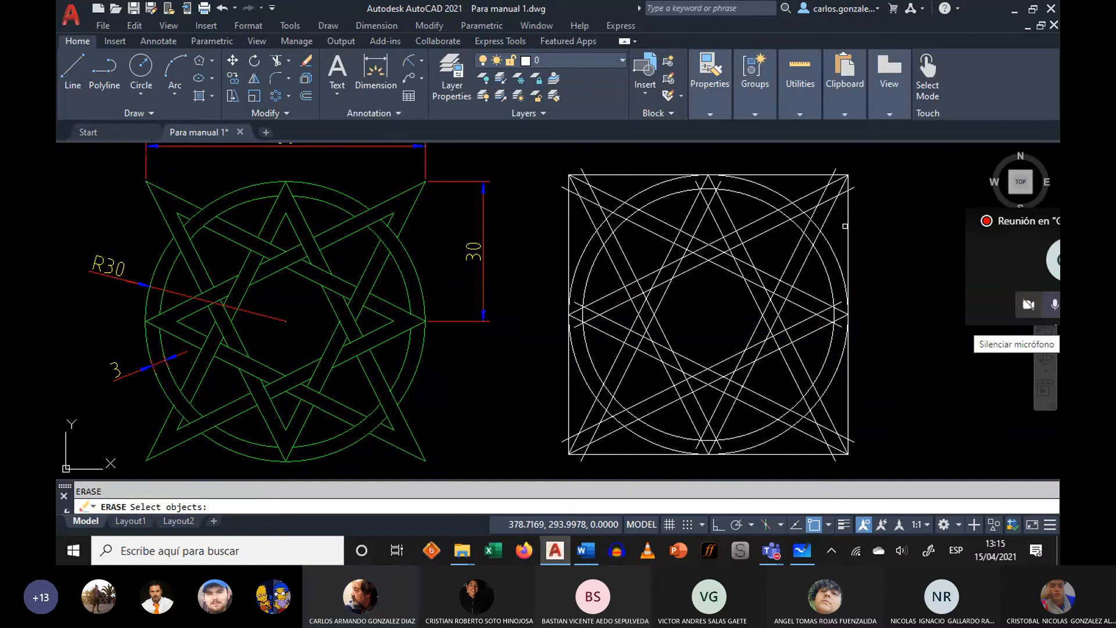
click(828, 174)
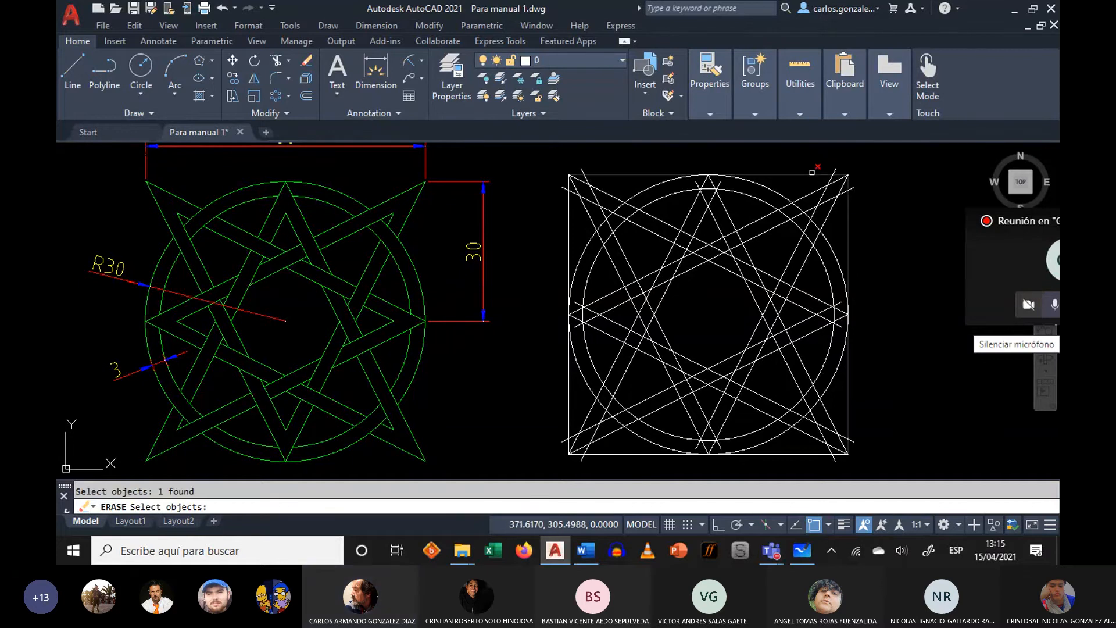
click(814, 173)
click(566, 235)
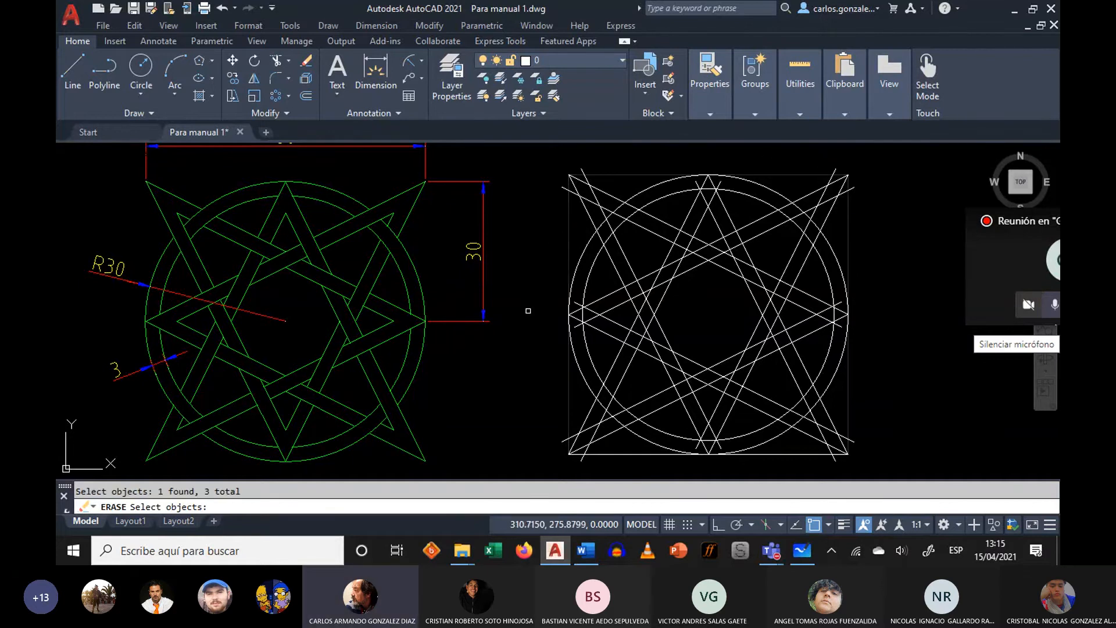
click(628, 454)
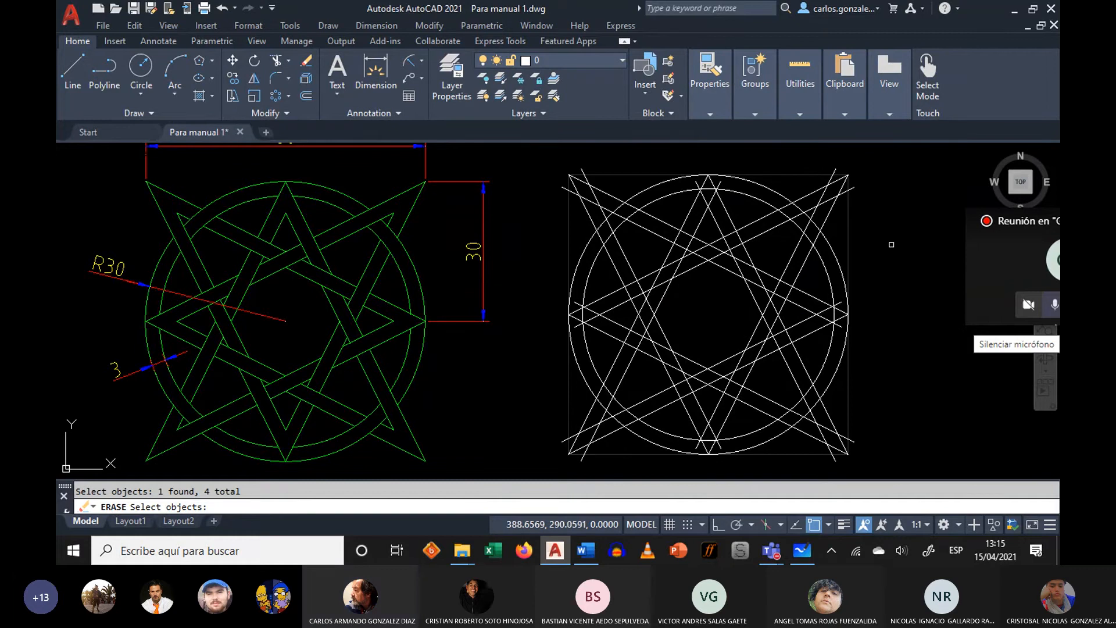
key(Return)
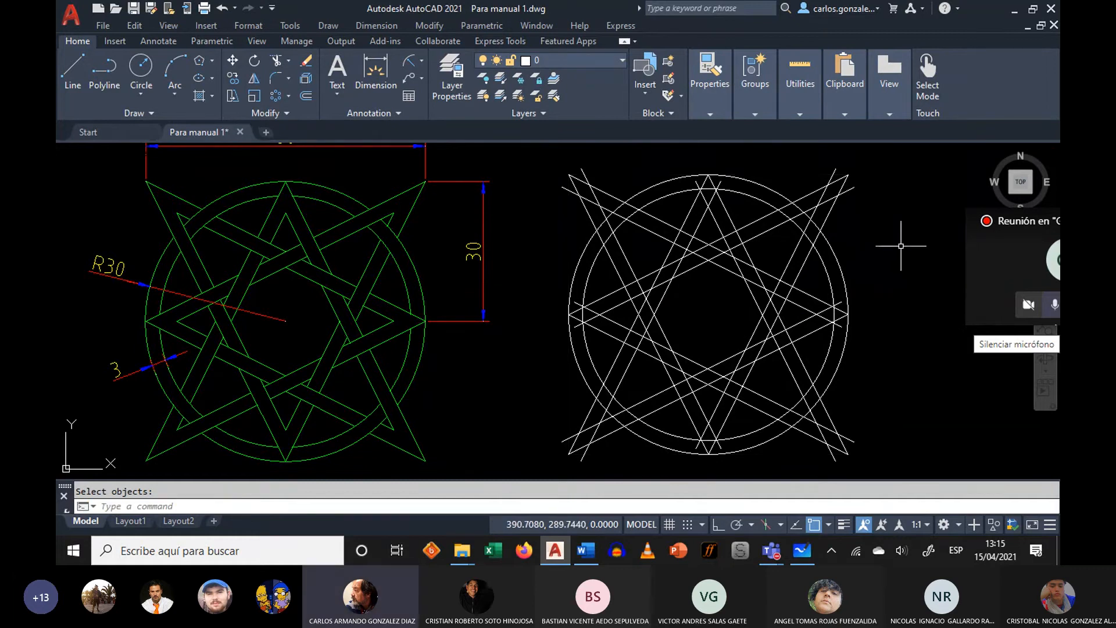
- Trim the star lines and ring arcs where the outer points cross the ring, interlacing them as in the reference figure
text(tr)
key(Return)
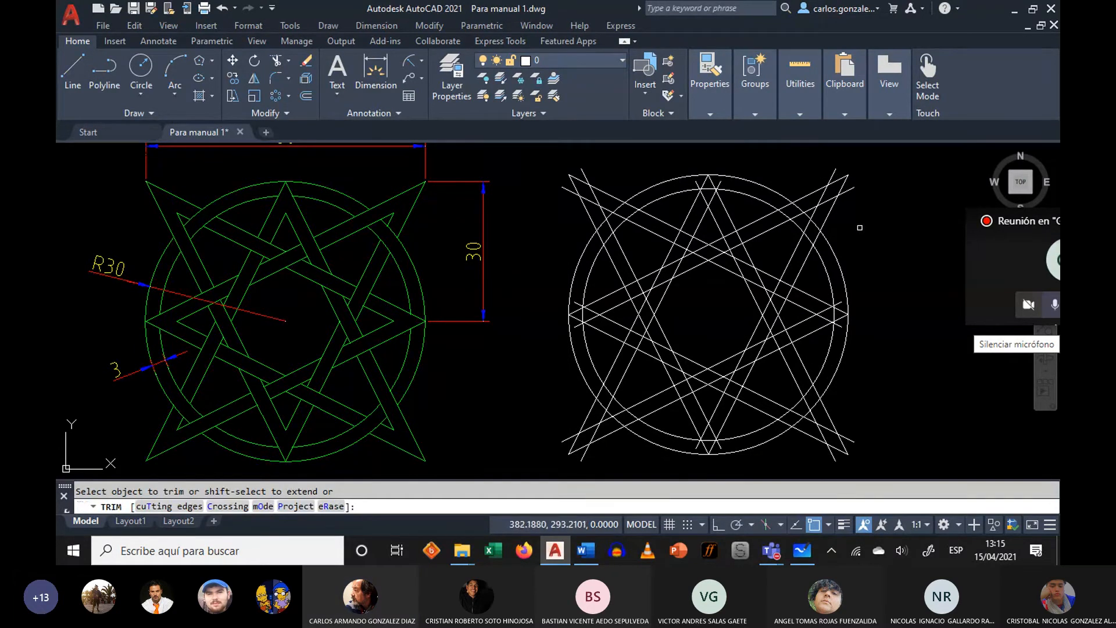
click(826, 196)
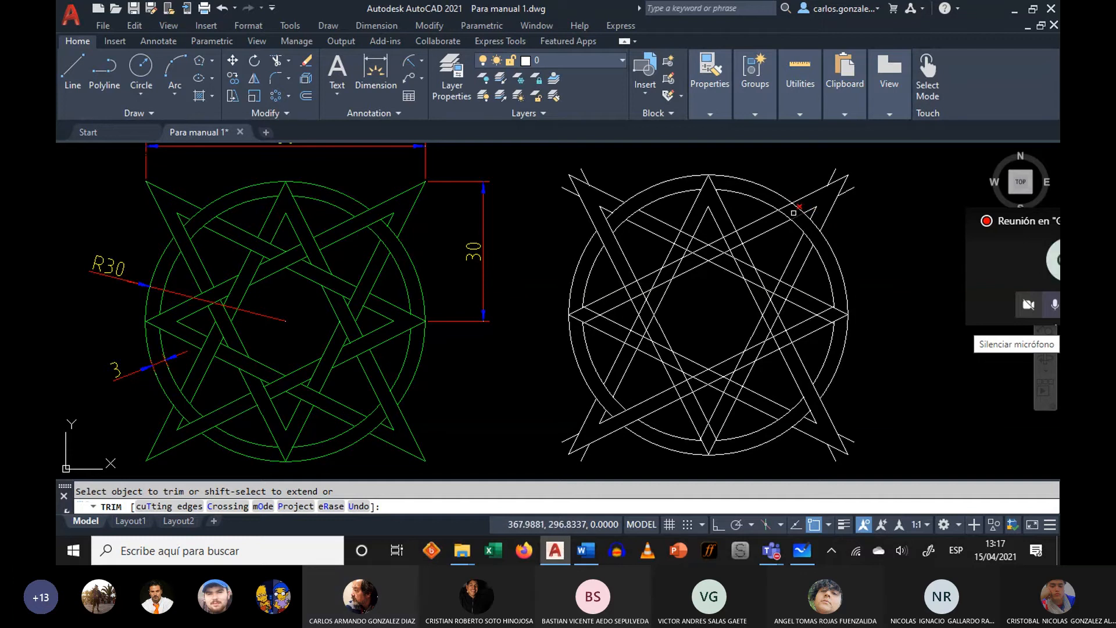
click(788, 213)
click(799, 209)
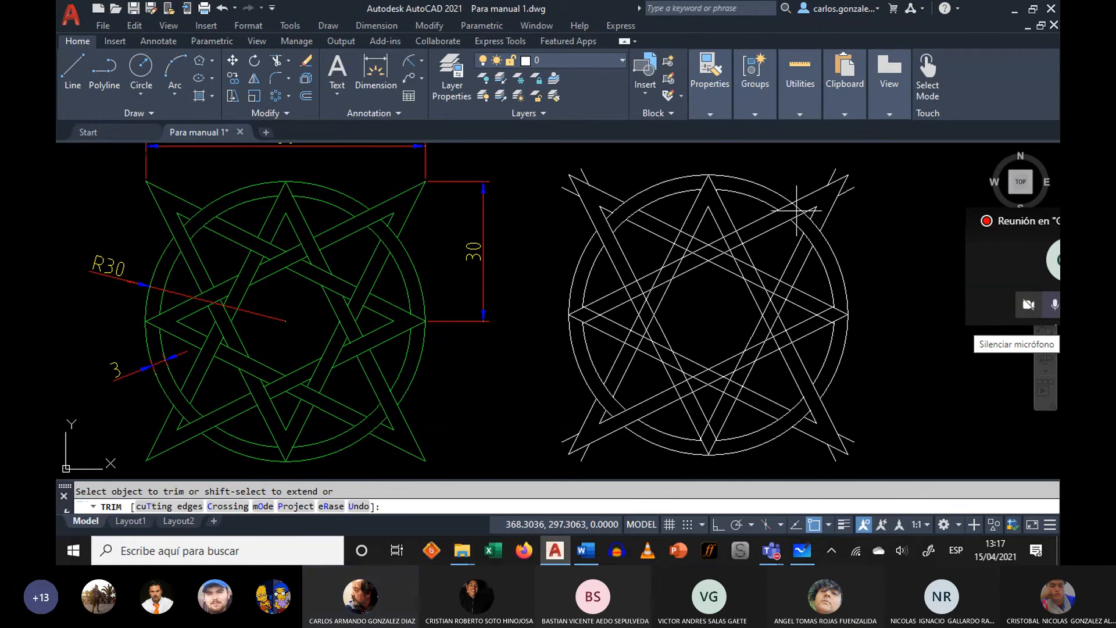
click(796, 209)
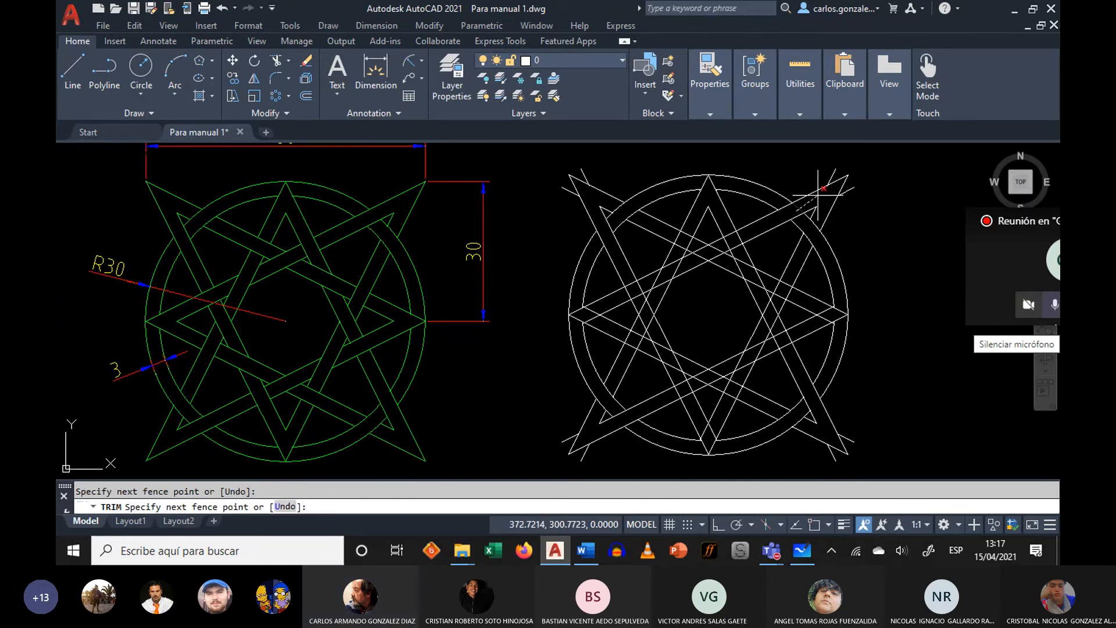
key(Return)
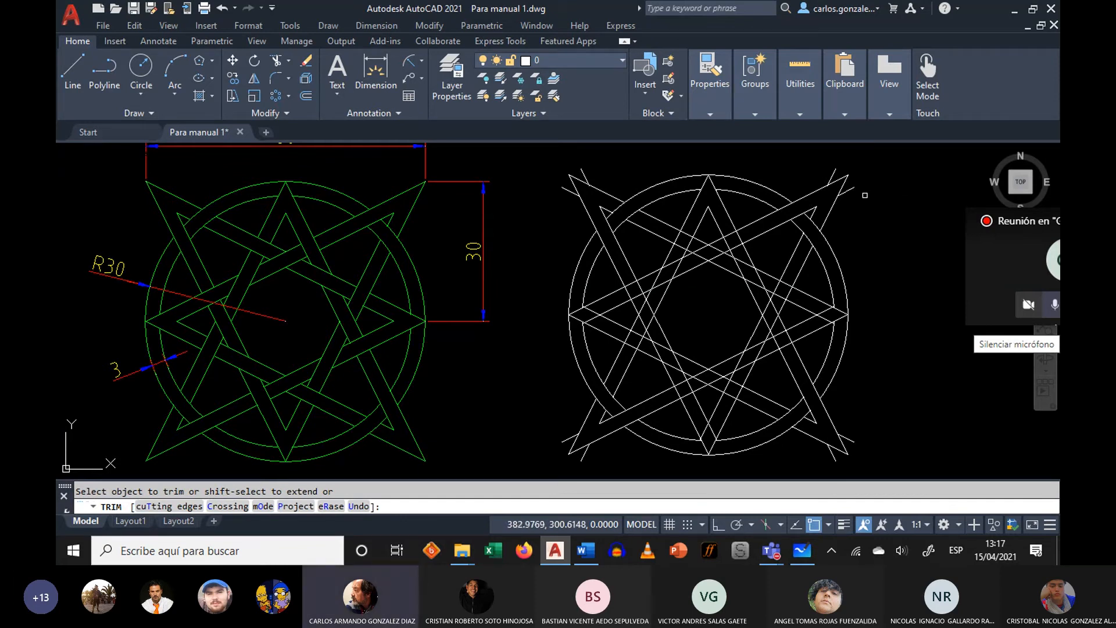
- Trim the overshooting offset line ends at the star's four corner points
click(834, 170)
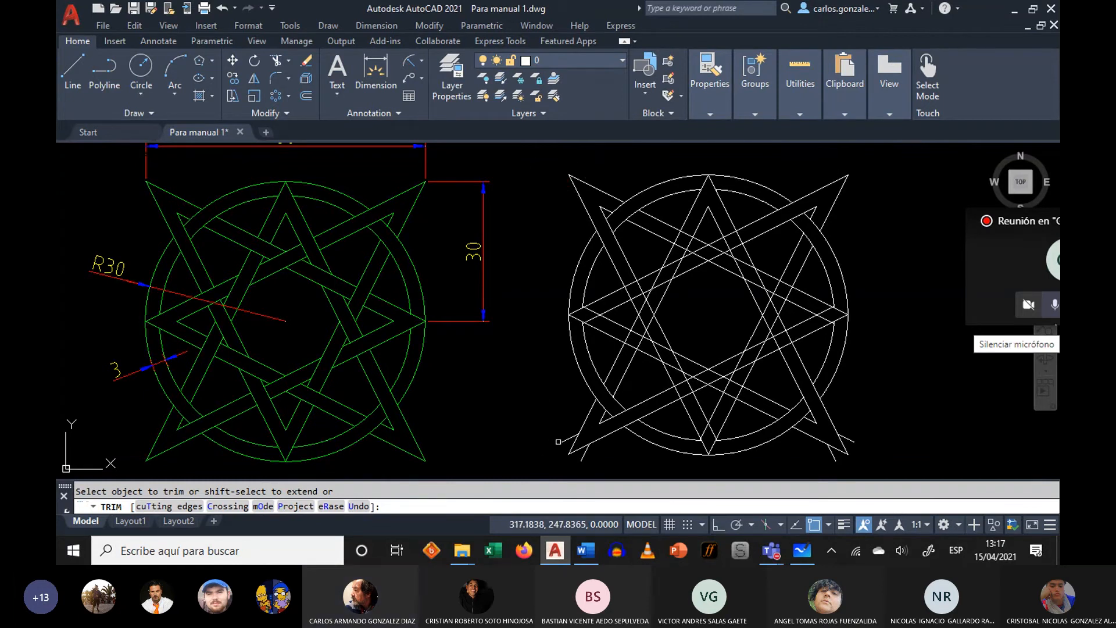
click(559, 441)
click(584, 457)
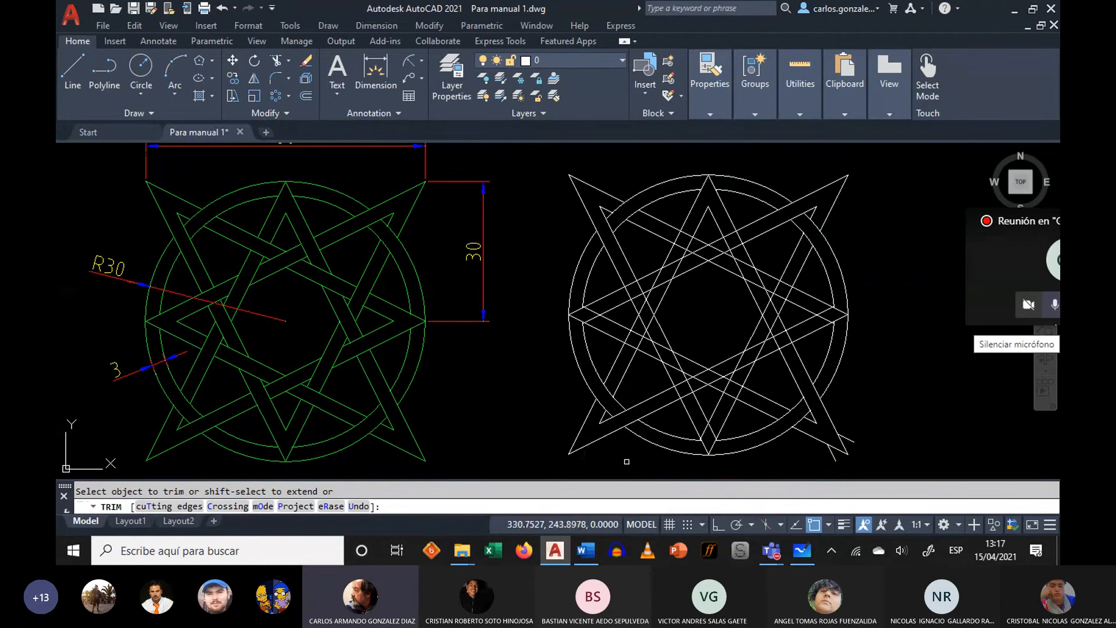
click(860, 441)
click(857, 440)
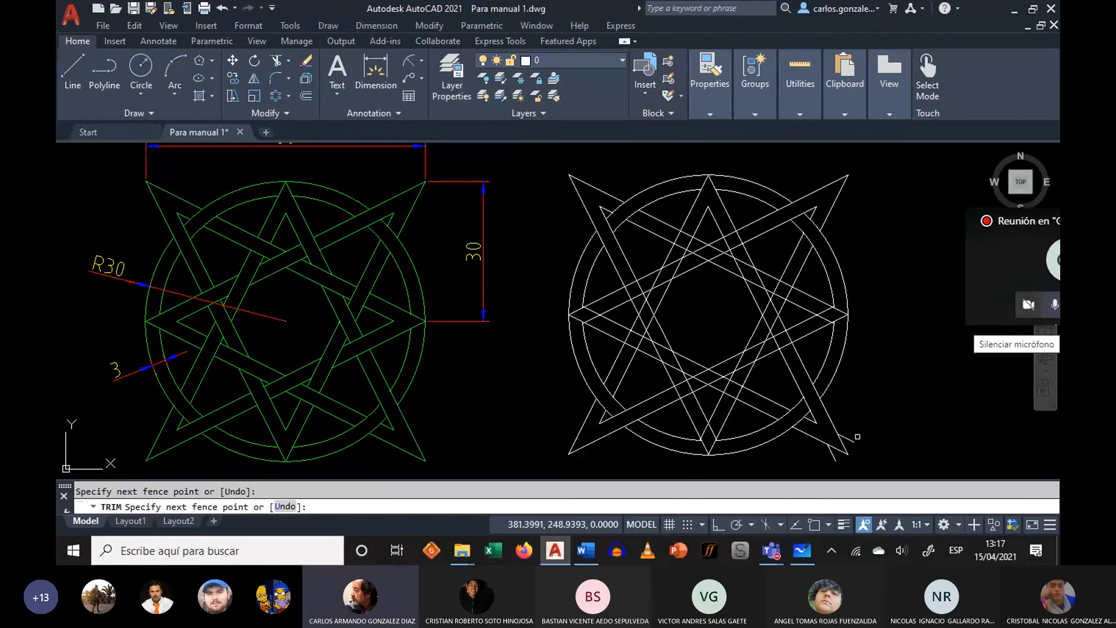
click(853, 438)
click(837, 459)
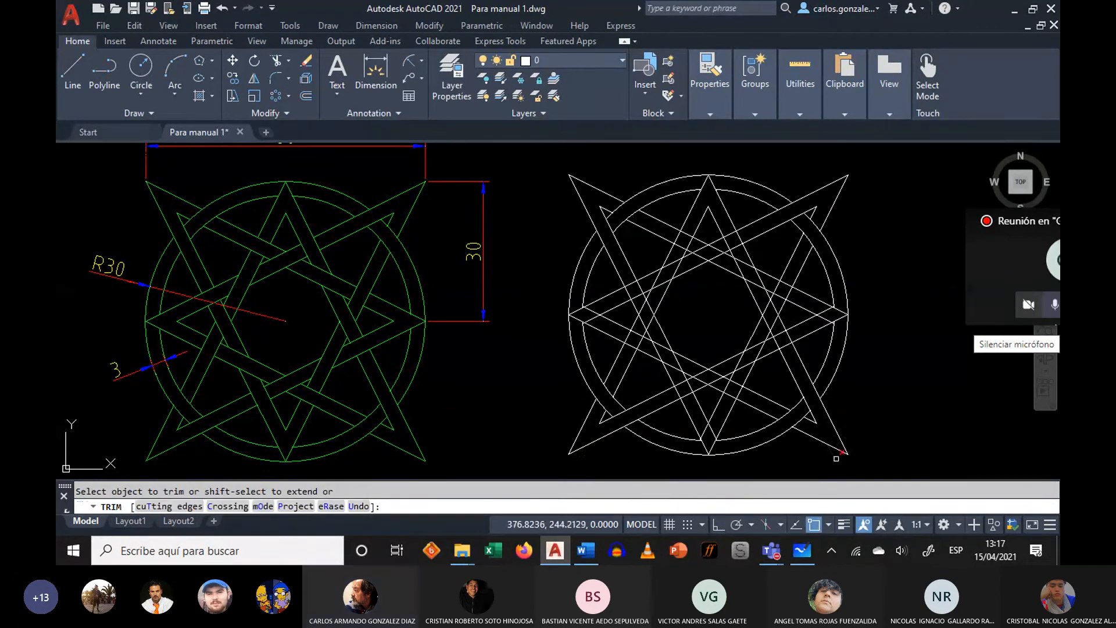
right_click(905, 227)
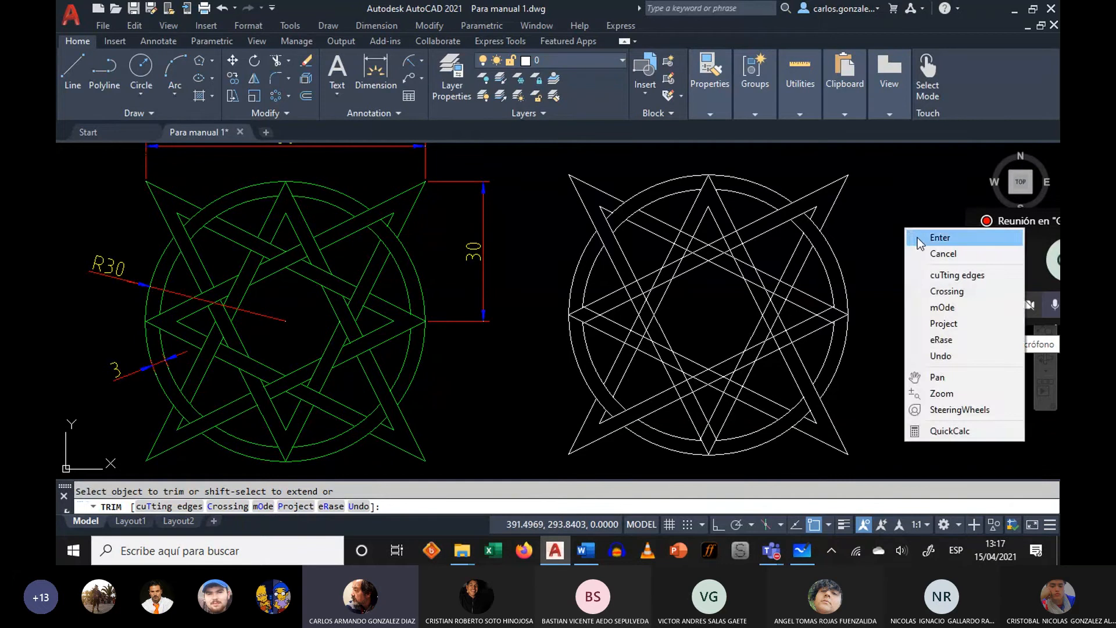
click(918, 232)
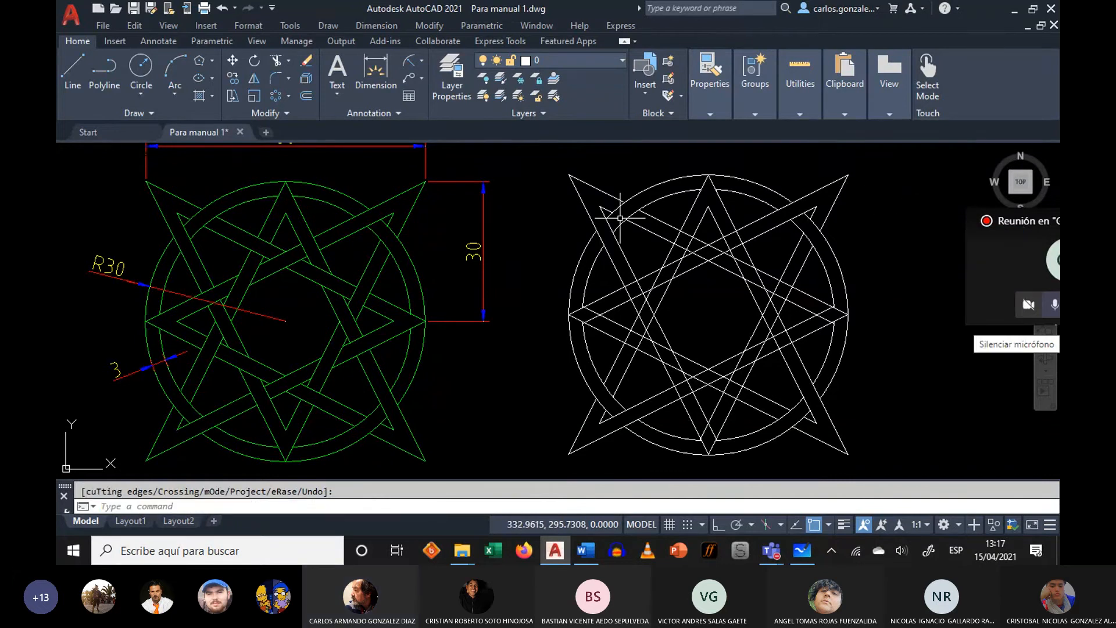
- Trim the inner band crossings along the star's upper and left sides into the over-and-under weave of the reference figure
click(276, 60)
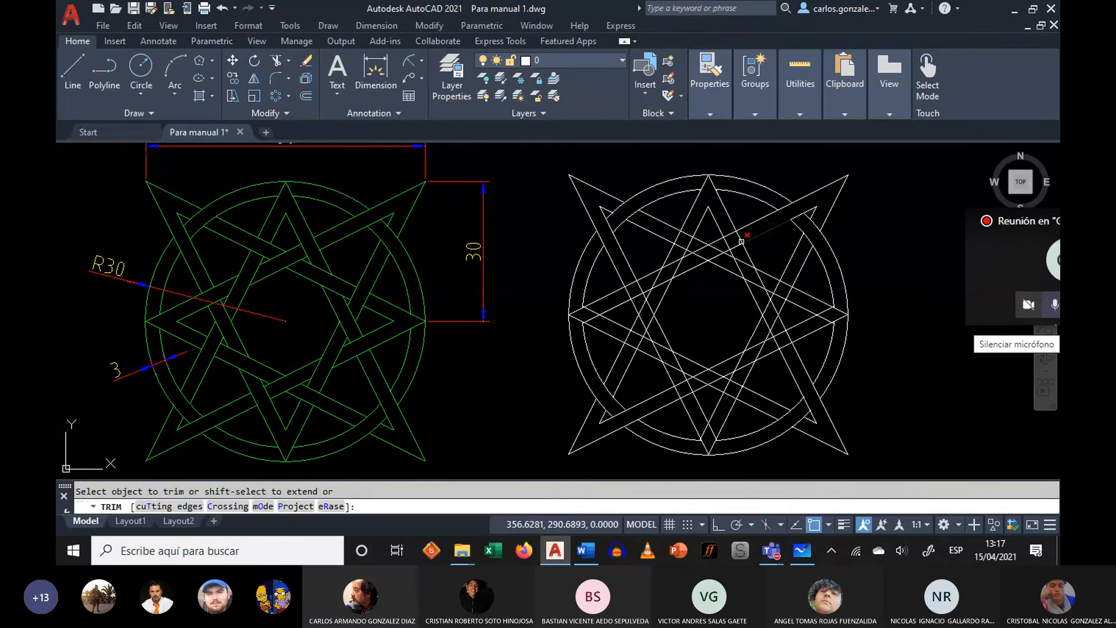
click(730, 233)
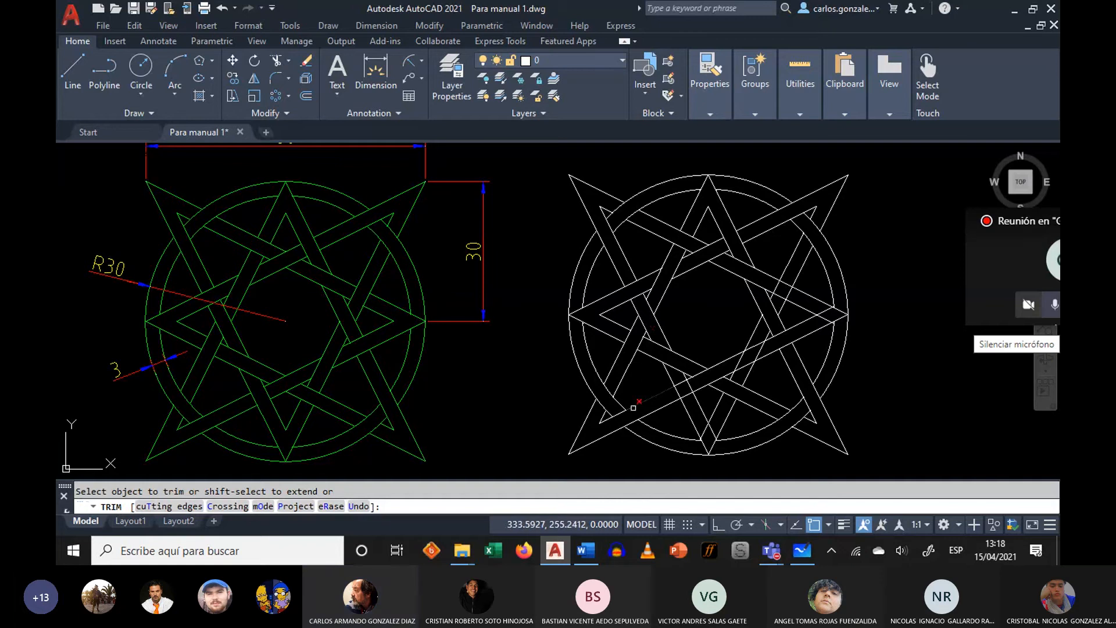
right_click(527, 365)
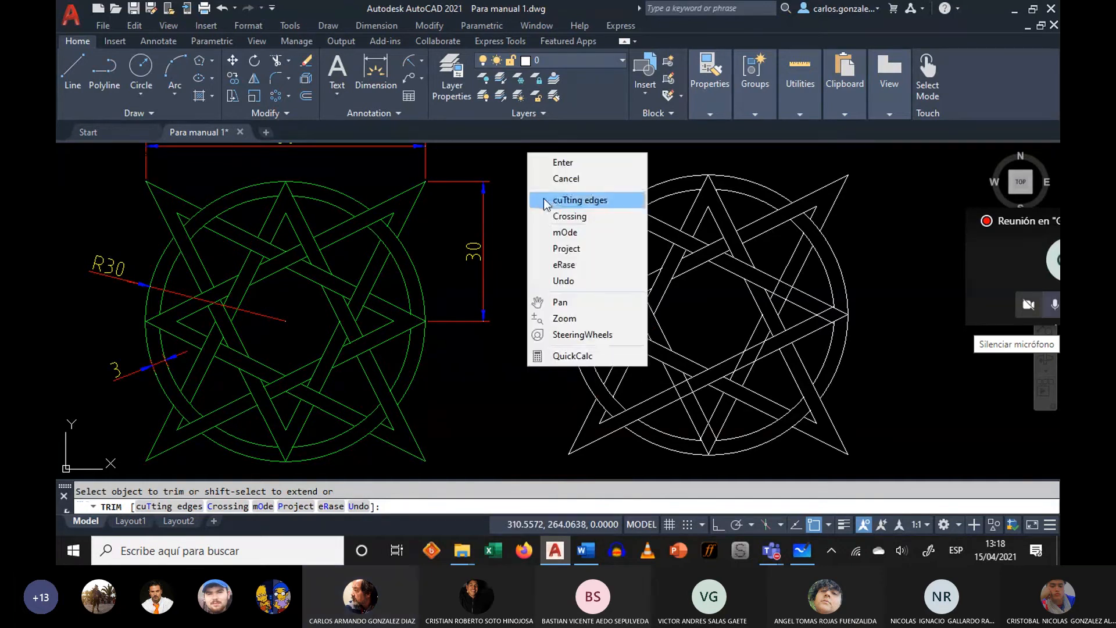
click(561, 163)
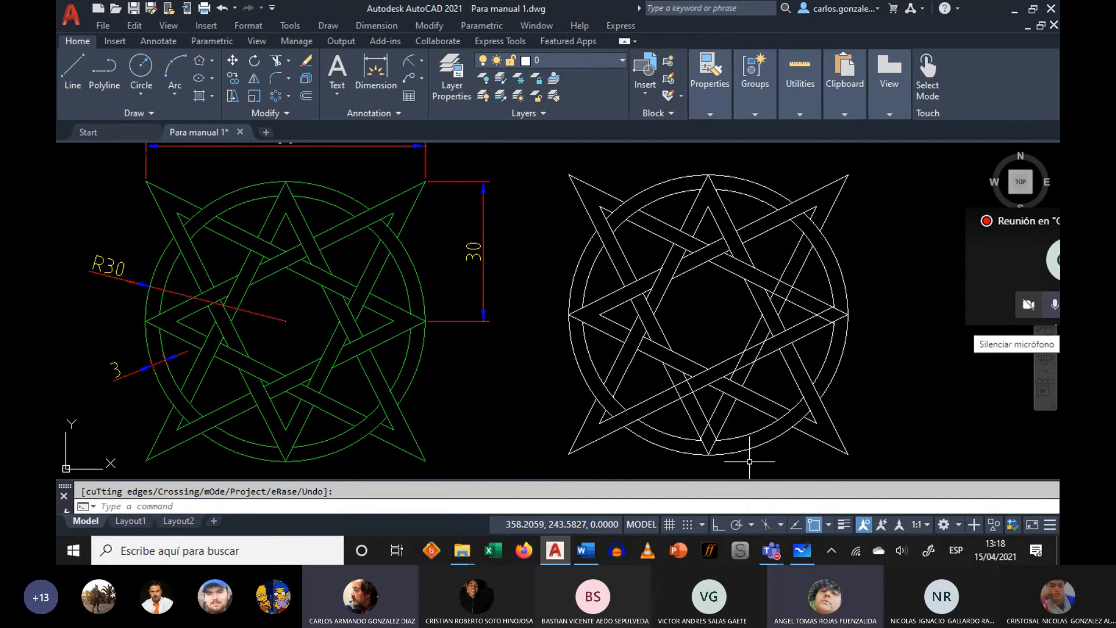
- Trim the leftover overlapping segments where the star's bottom point meets the ring, matching the reference figure
text(tr)
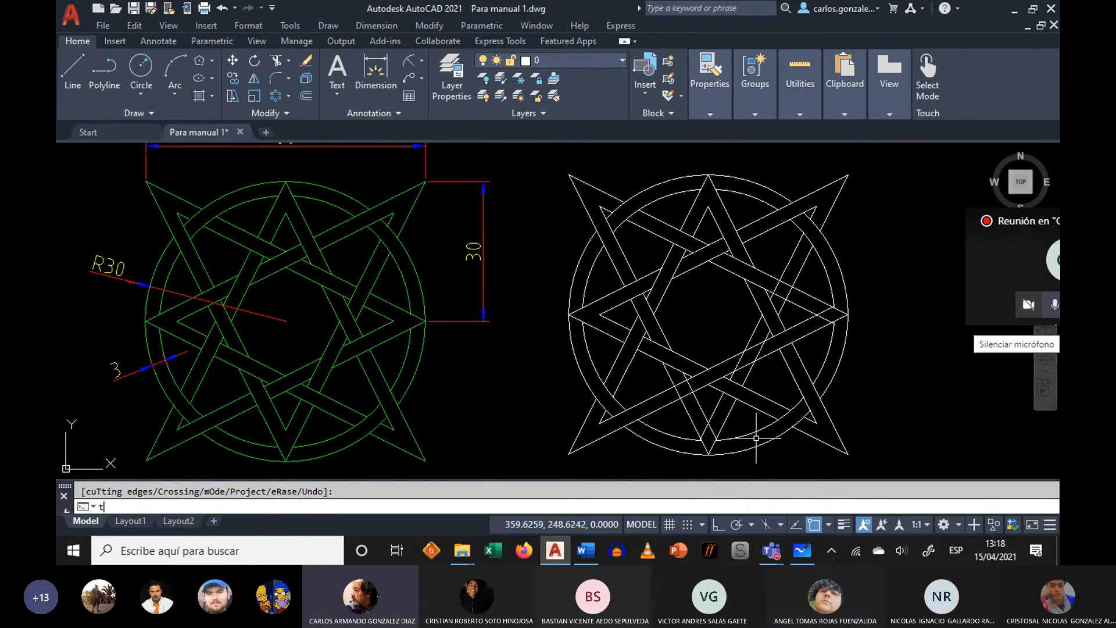
key(Return)
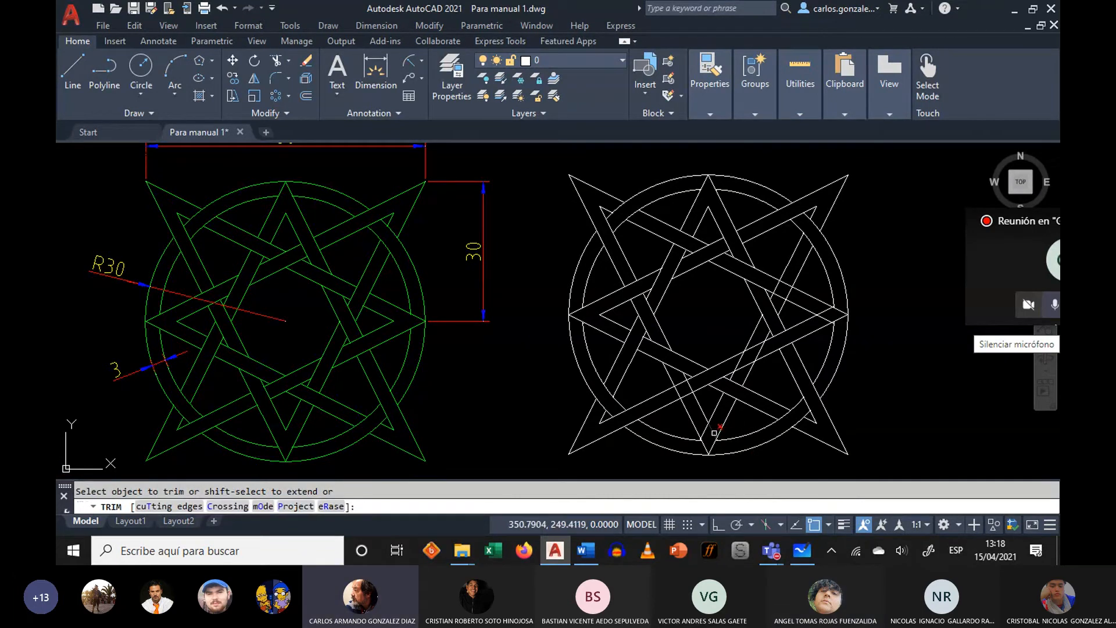
click(721, 436)
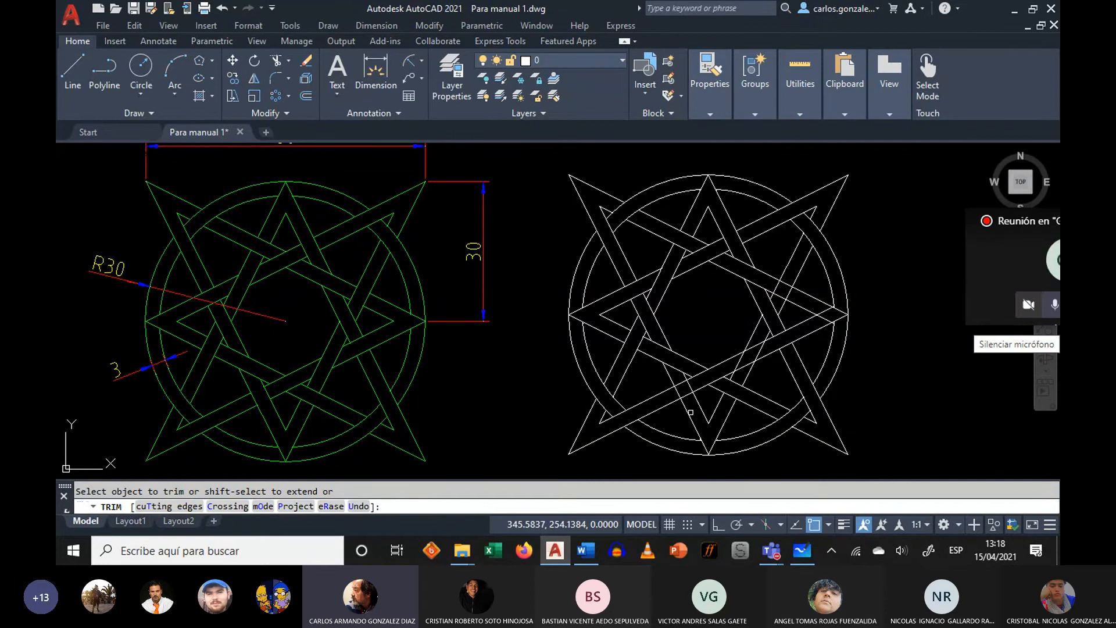
right_click(615, 462)
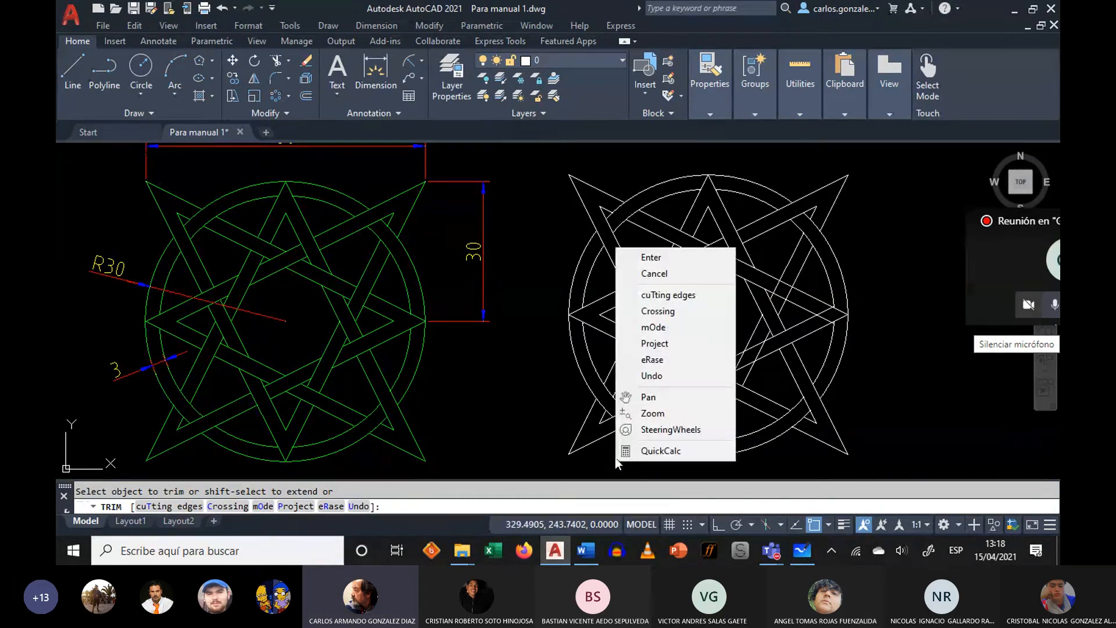
key(Escape)
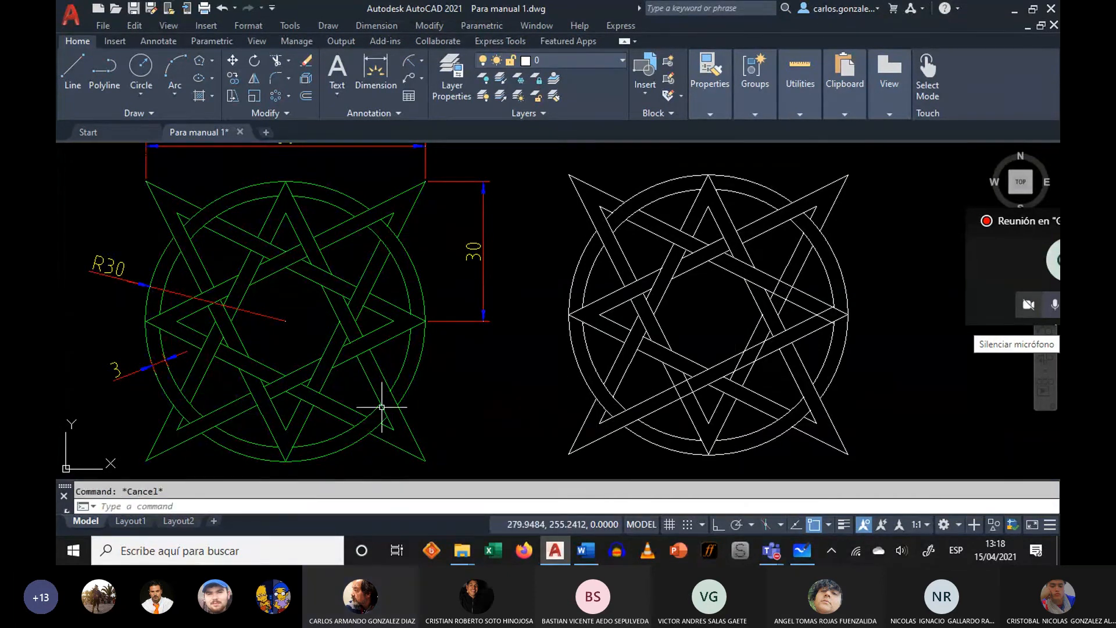
- Trim the remaining inner band crossings along the star's lower and right sides into the over-and-under weave of the reference figure
text(tr)
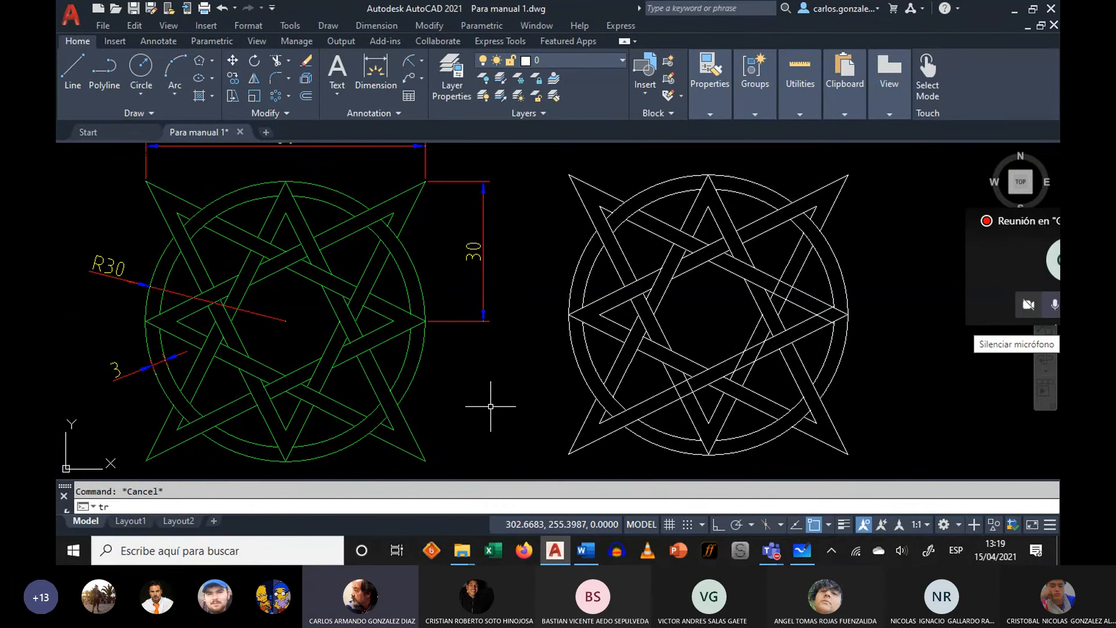
key(Return)
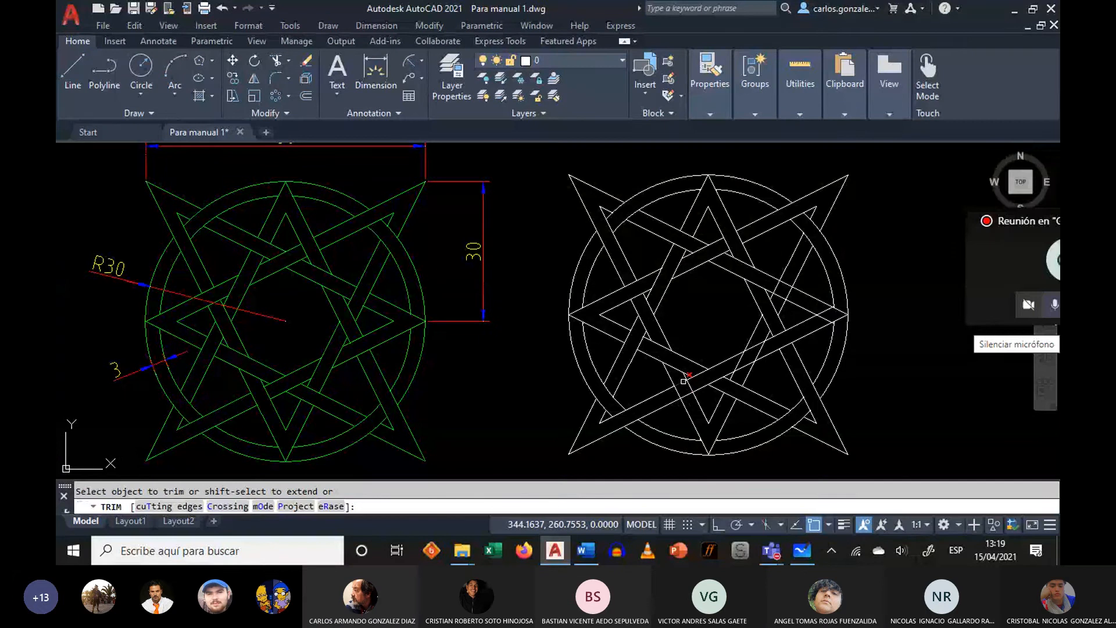
click(685, 393)
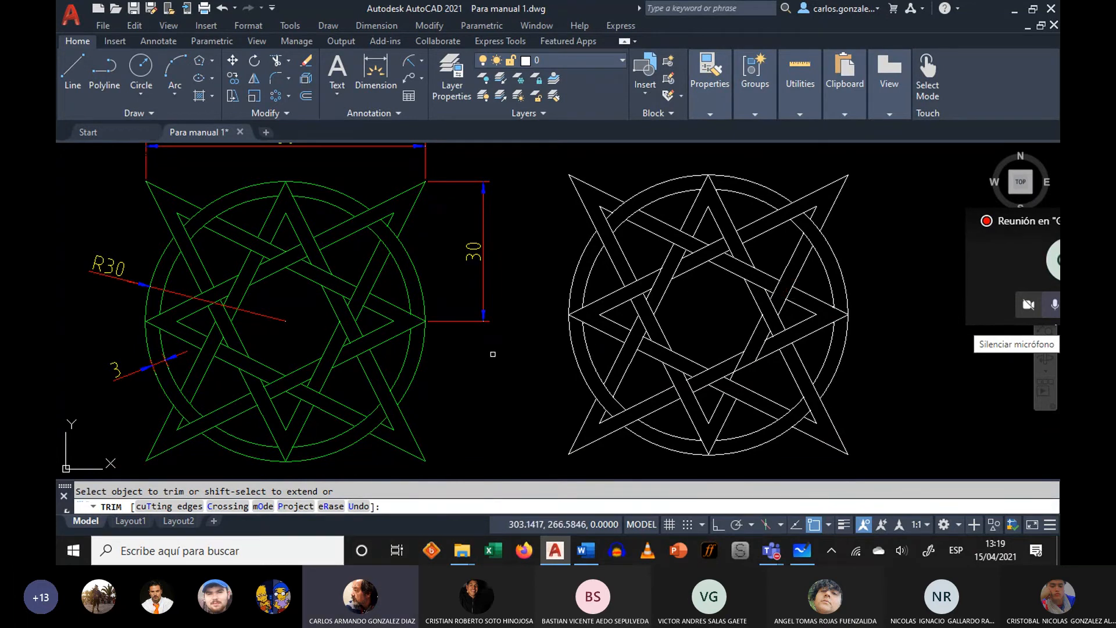
right_click(489, 380)
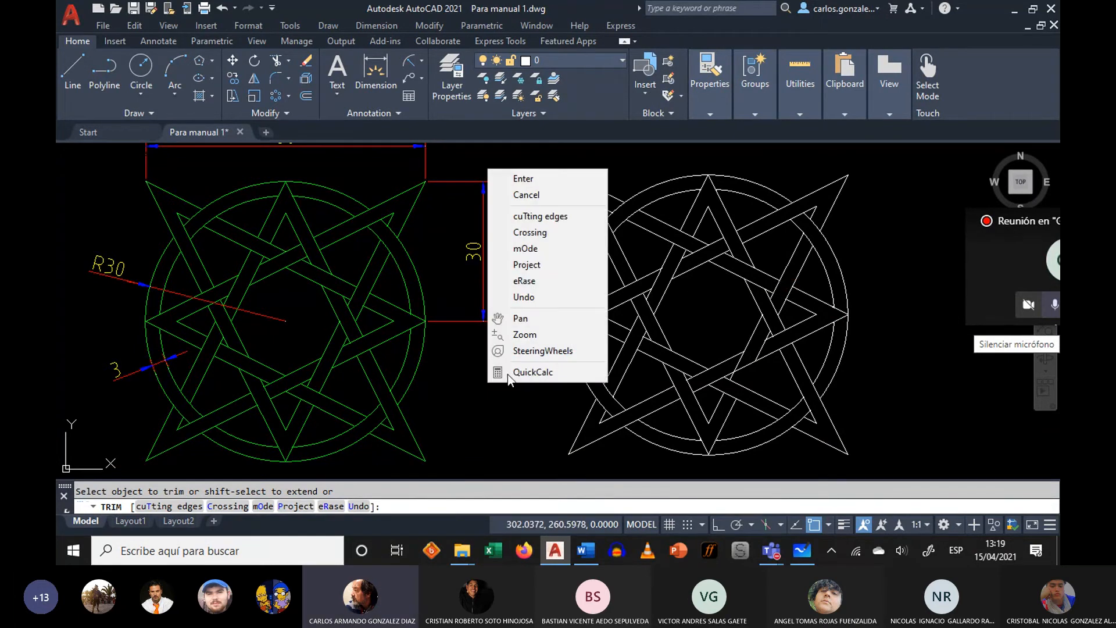
click(528, 185)
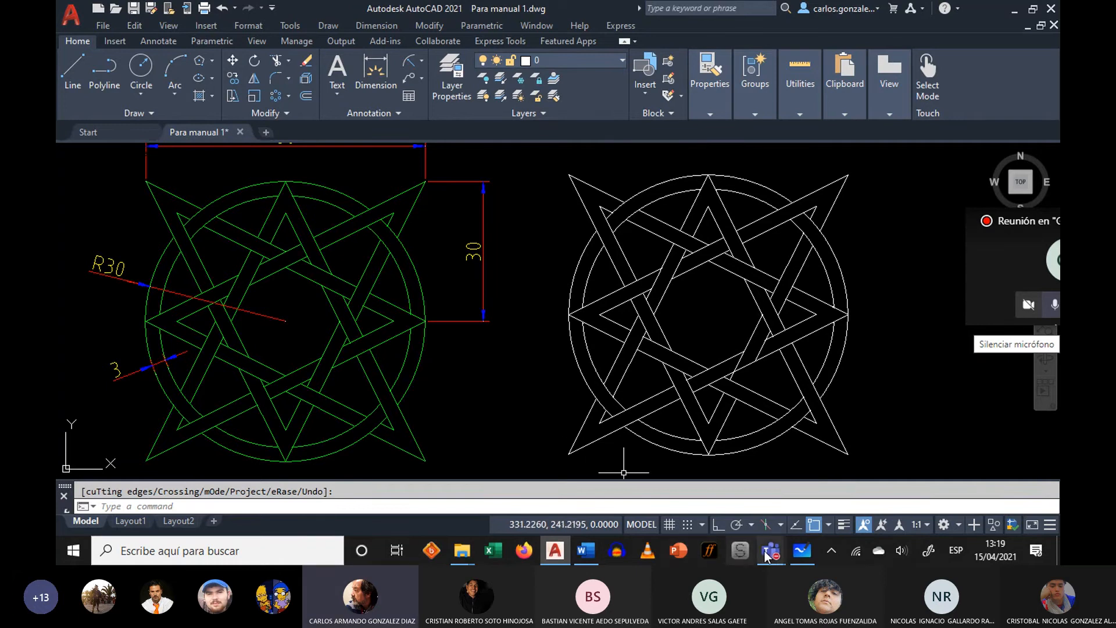
mouse_move(770, 554)
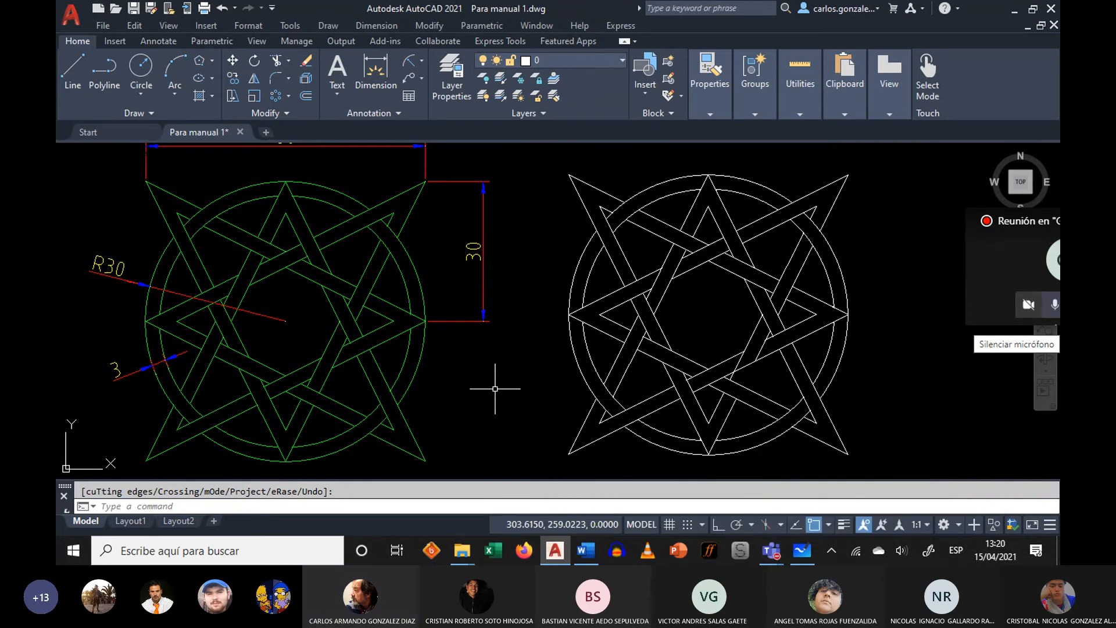
click(771, 551)
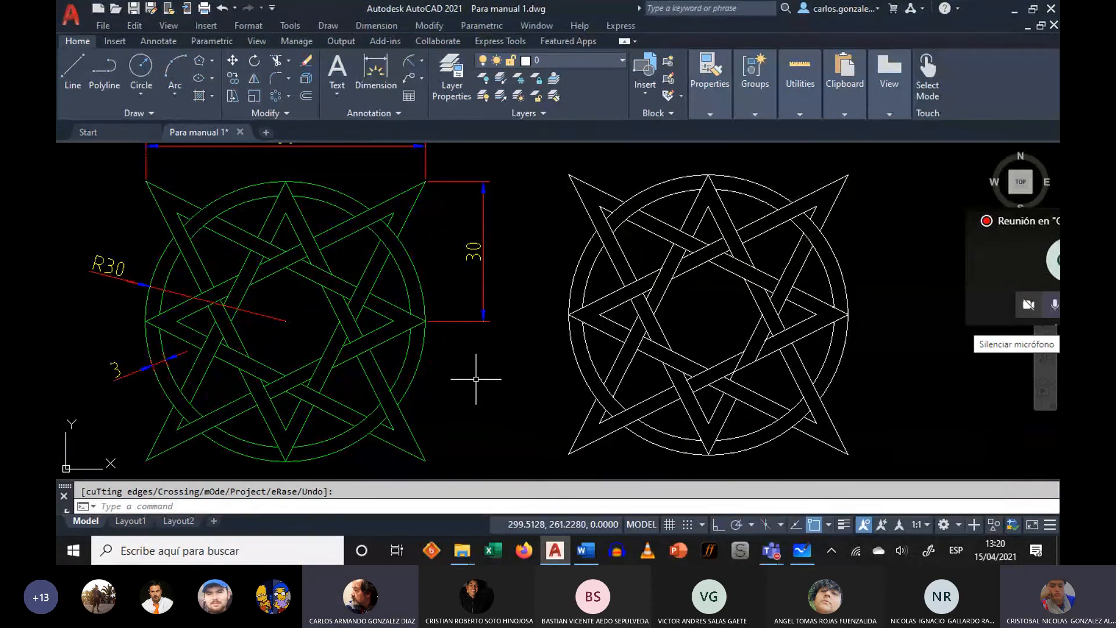
middle_drag(488, 375, 498, 384)
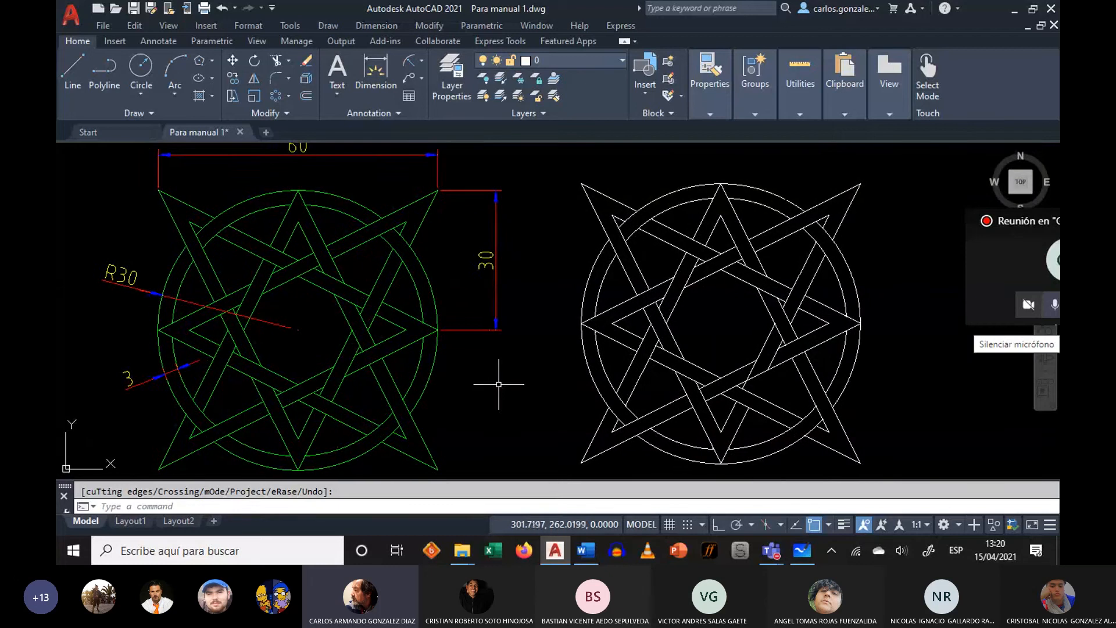
scroll(498, 381, down, 3)
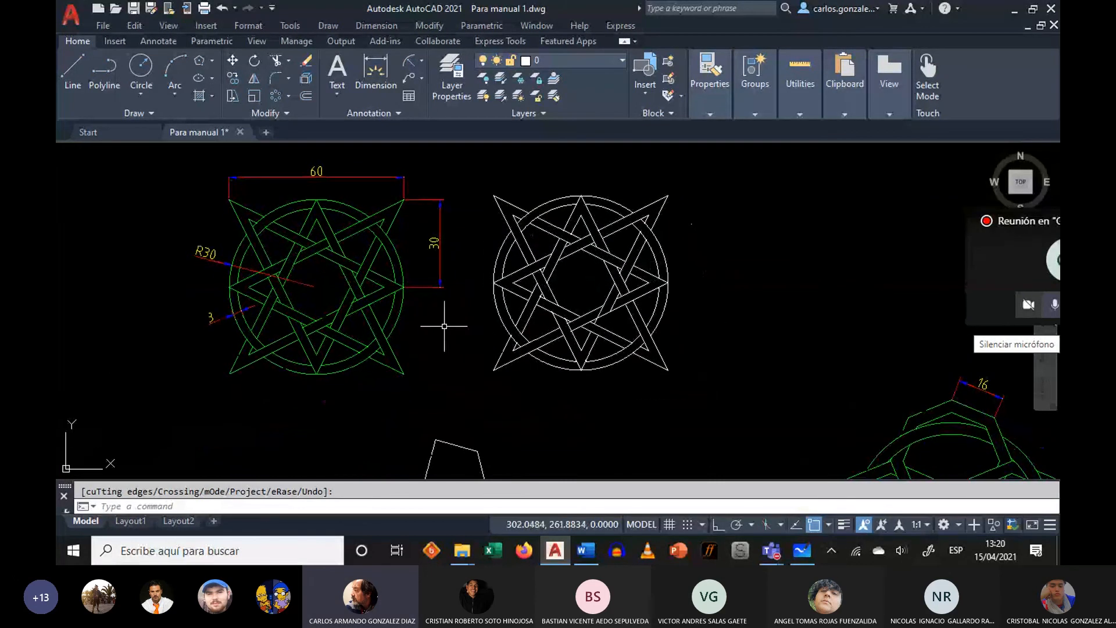
scroll(471, 374, up, 2)
mouse_move(498, 374)
middle_down()
mouse_move(511, 456)
mouse_move(611, 488)
middle_up()
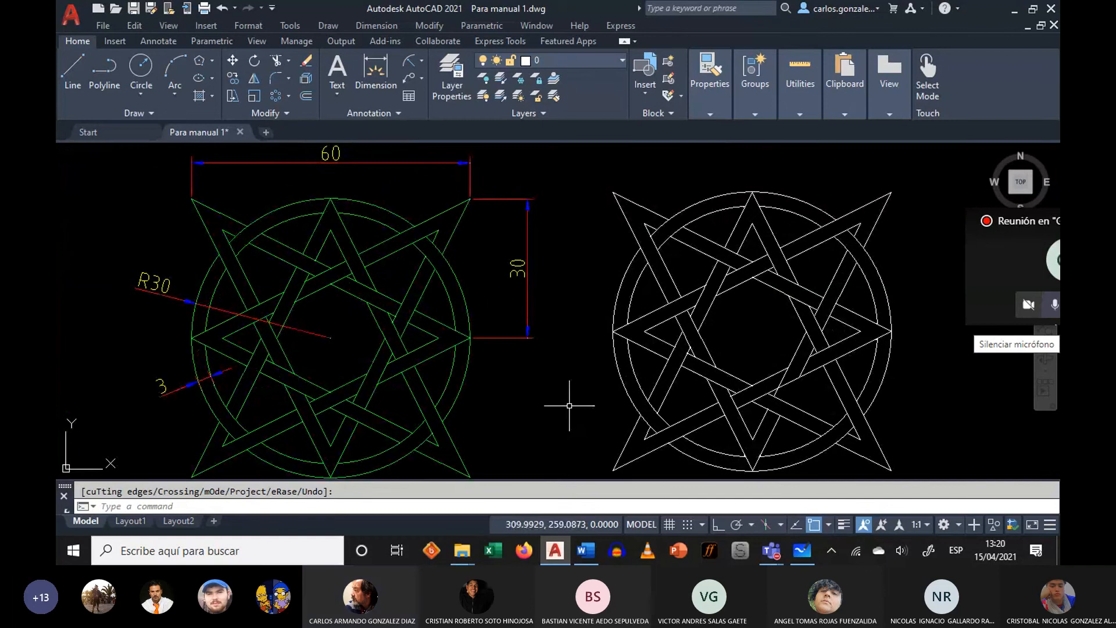
mouse_move(569, 406)
middle_down()
mouse_move(562, 393)
mouse_move(536, 393)
middle_up()
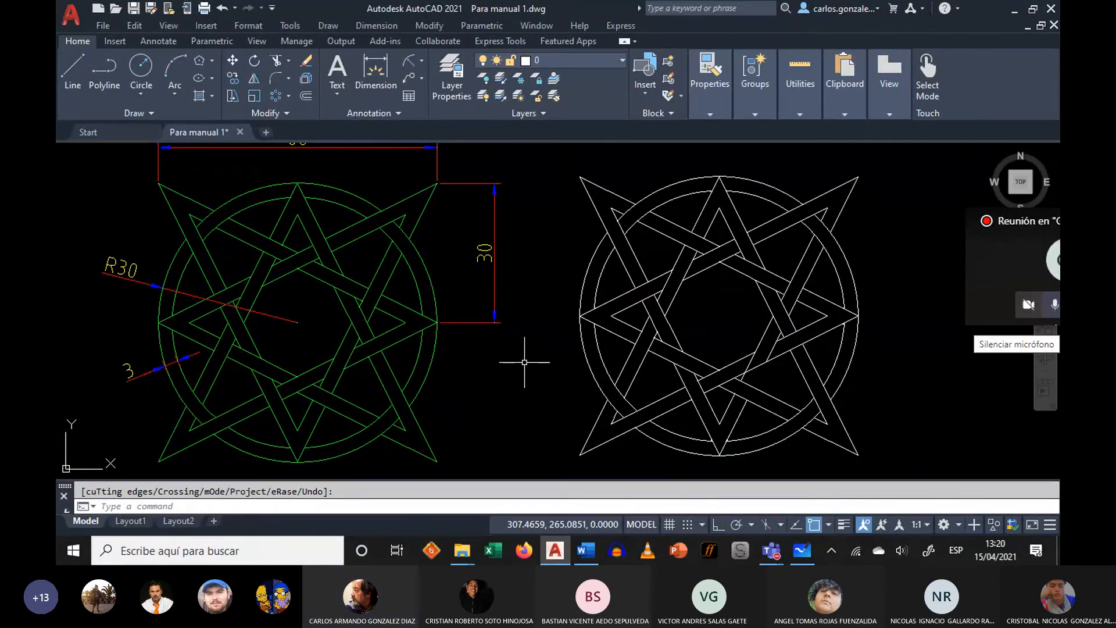
- Look through the drawing's other dimensioned figures and examine the 50-unit circle with three curved blades and its free area
scroll(525, 365, down, 3)
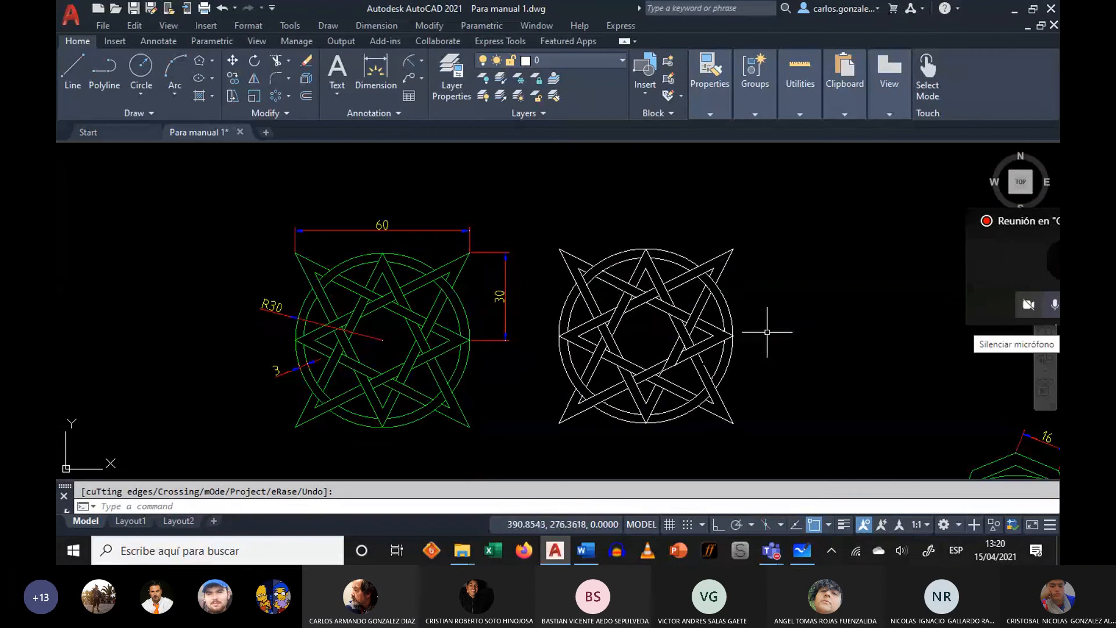
middle_drag(735, 314, 655, 257)
middle_drag(614, 386, 677, 264)
middle_drag(668, 348, 539, 422)
middle_drag(716, 347, 502, 345)
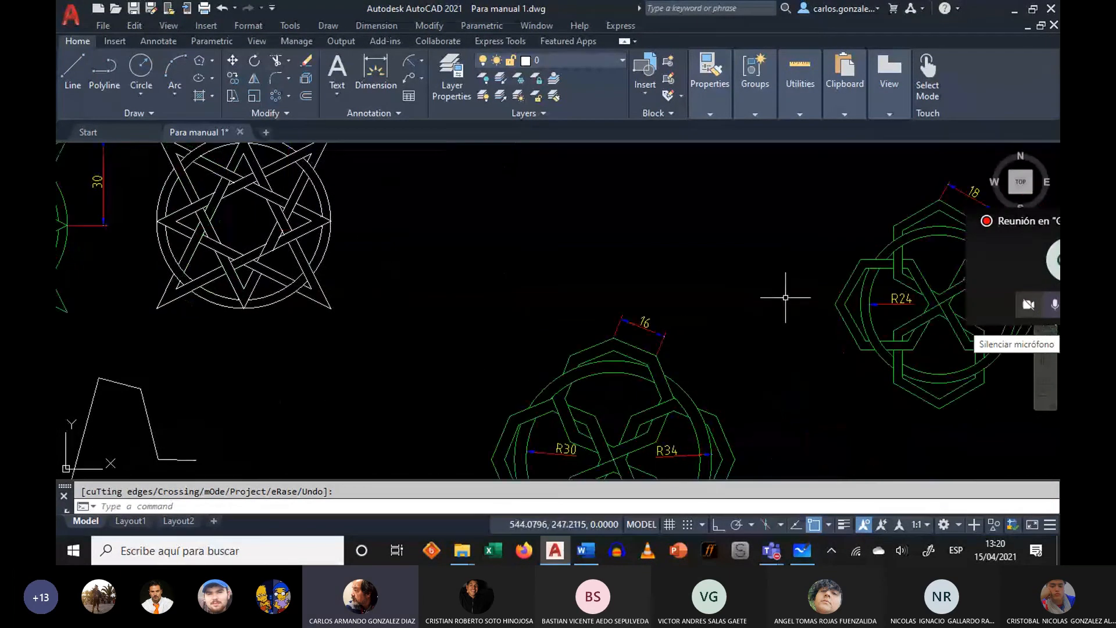
middle_drag(839, 276, 703, 313)
middle_drag(807, 230, 571, 296)
middle_drag(927, 335, 719, 319)
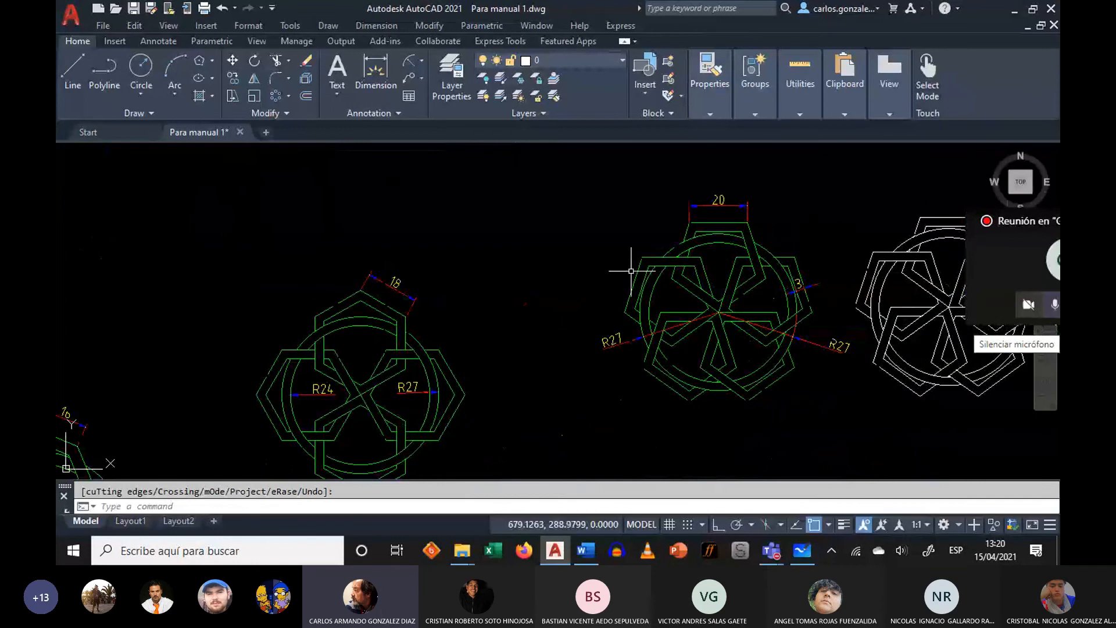
middle_drag(901, 358, 659, 169)
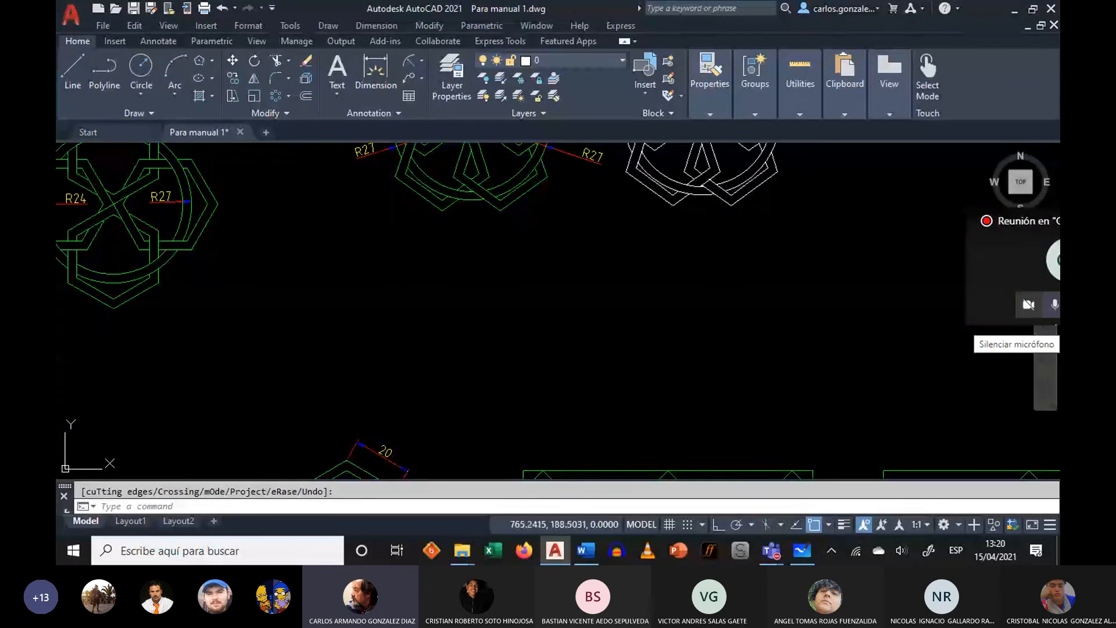
middle_drag(634, 388, 721, 248)
mouse_move(685, 374)
middle_down()
mouse_move(713, 279)
mouse_move(748, 220)
middle_up()
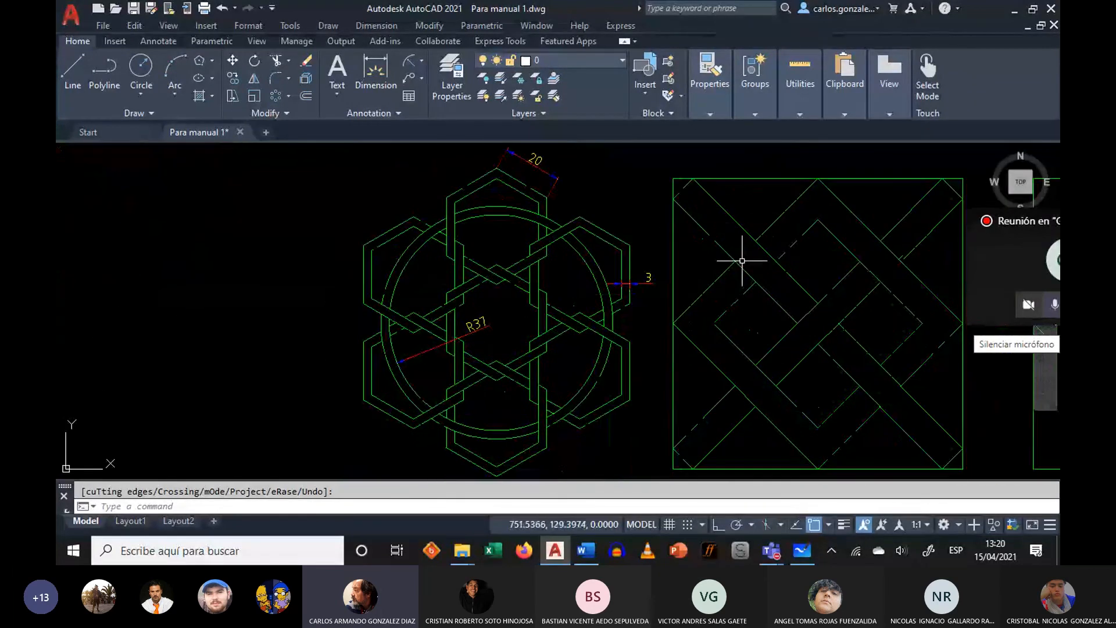
mouse_move(752, 291)
middle_down()
mouse_move(648, 330)
mouse_move(466, 332)
middle_up()
scroll(668, 322, down, 4)
middle_drag(618, 348, 683, 222)
mouse_move(586, 336)
middle_down()
mouse_move(636, 256)
mouse_move(682, 226)
middle_up()
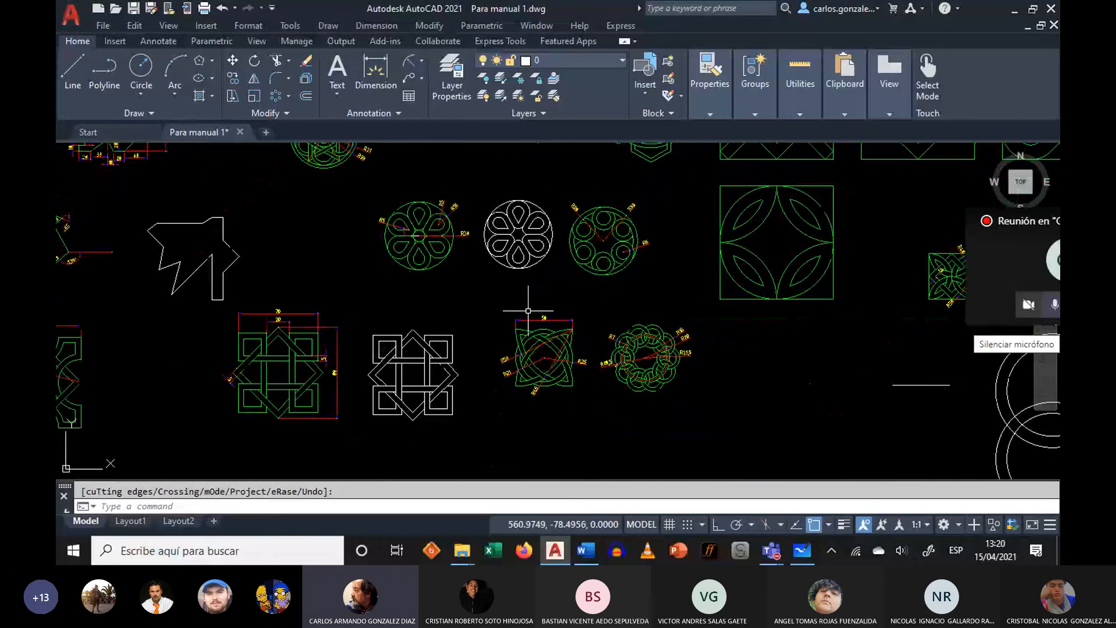
mouse_move(546, 314)
middle_down()
mouse_move(587, 335)
mouse_move(731, 295)
mouse_move(496, 250)
middle_up()
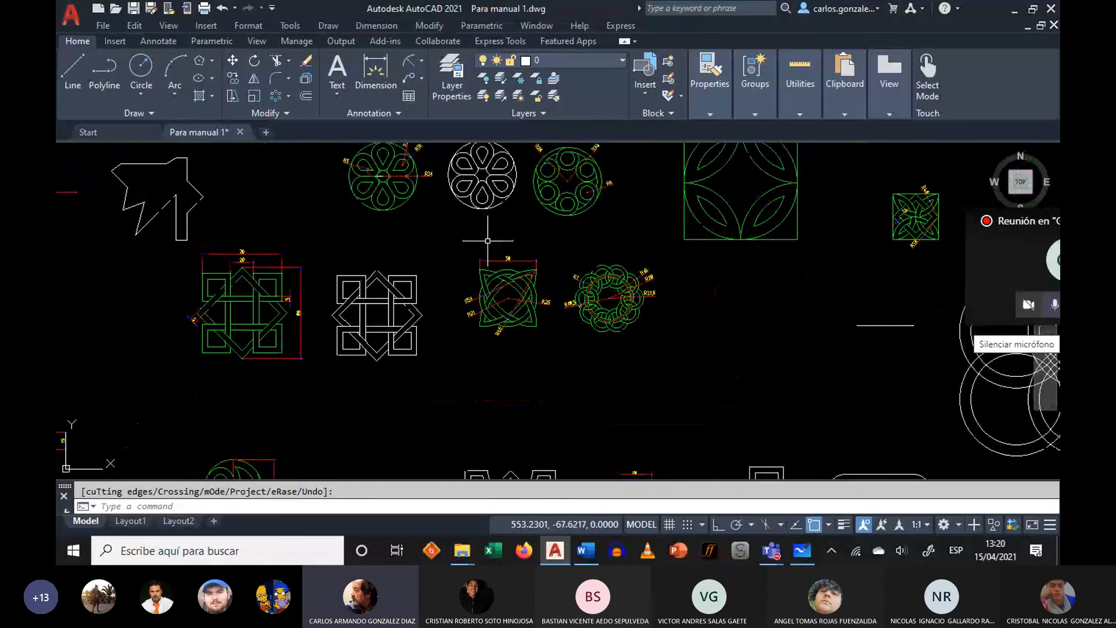
middle_drag(655, 299, 535, 301)
middle_drag(602, 374, 696, 209)
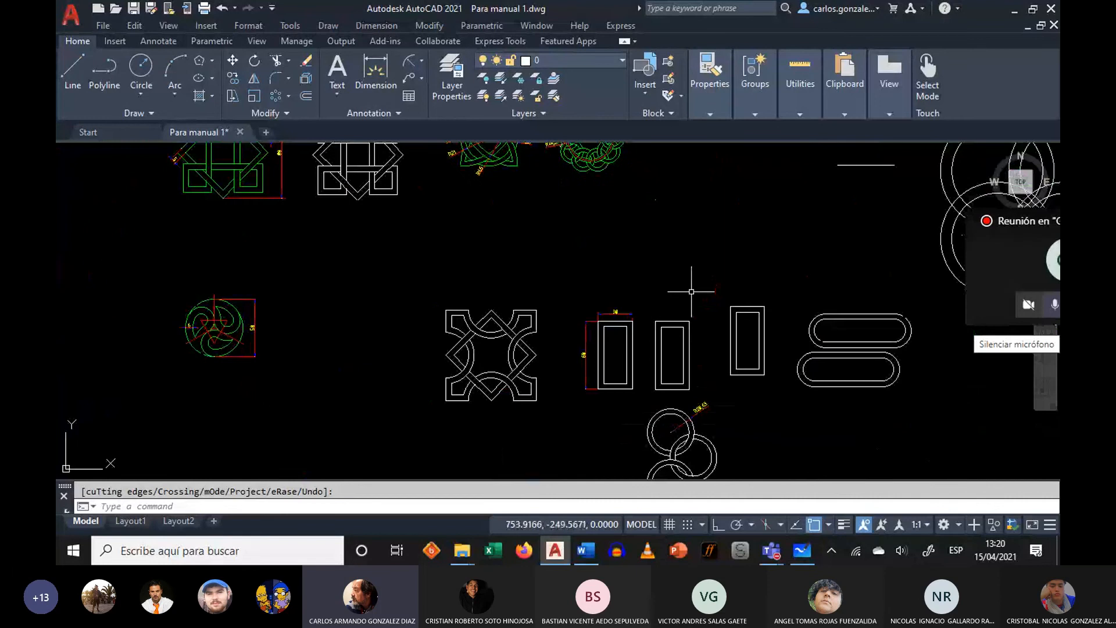
mouse_move(645, 316)
middle_down()
mouse_move(758, 294)
mouse_move(761, 307)
middle_up()
scroll(391, 330, up, 2)
middle_drag(393, 331, 623, 340)
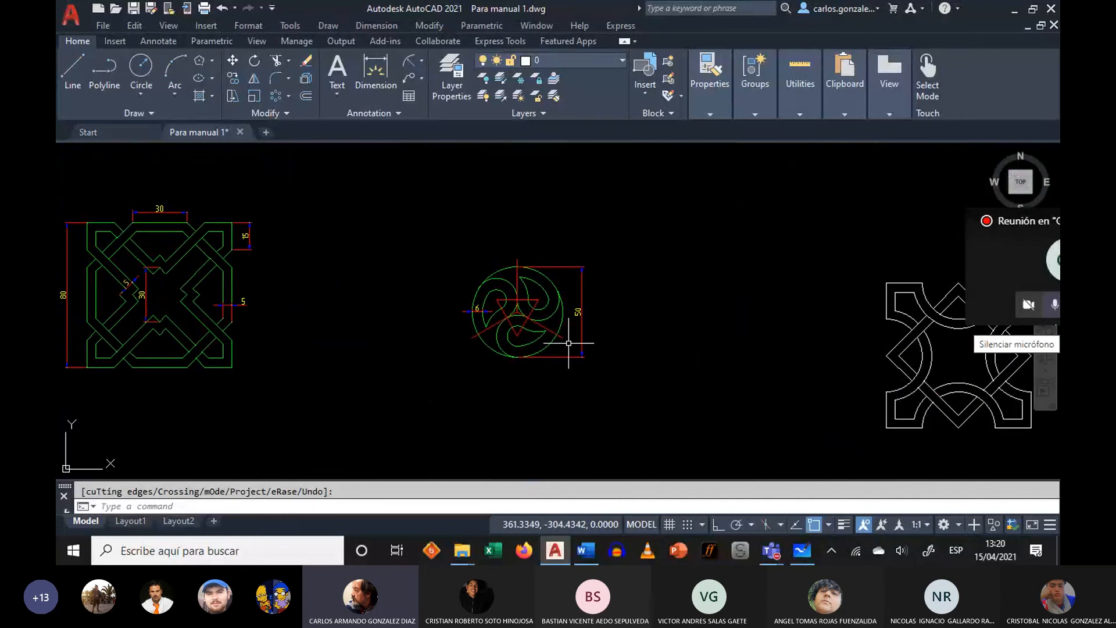
scroll(533, 327, up, 2)
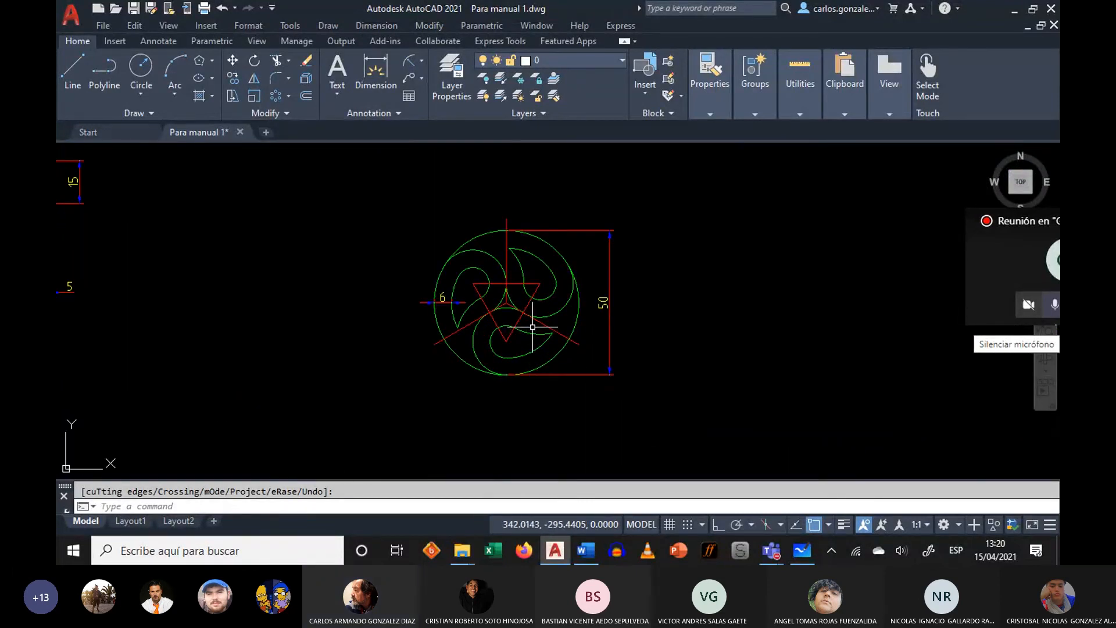
scroll(532, 328, up, 2)
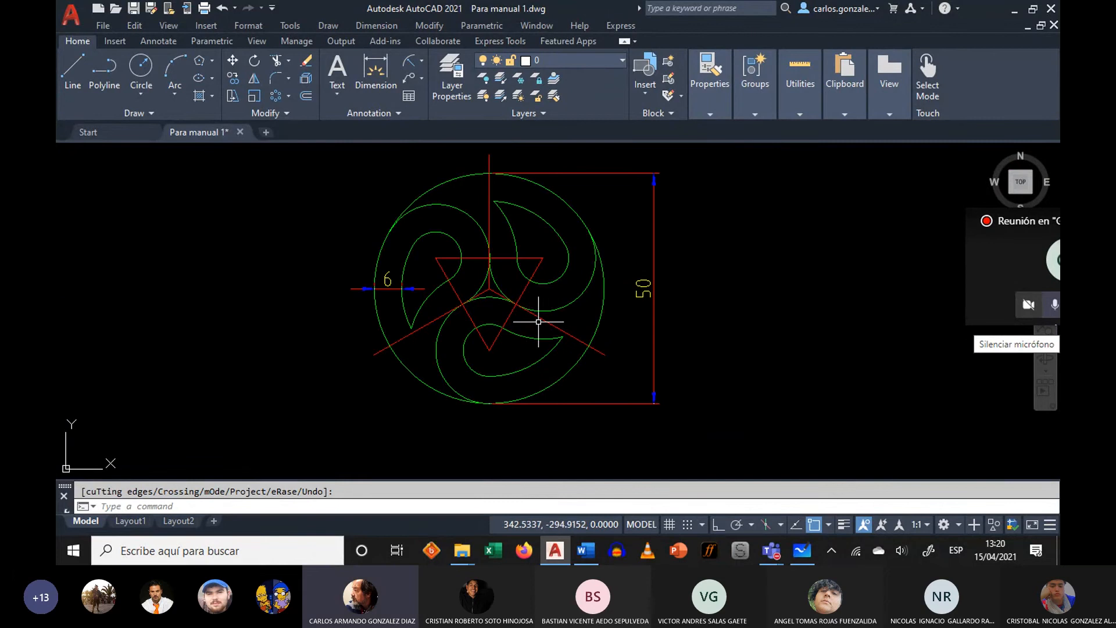
mouse_move(735, 282)
middle_down()
mouse_move(700, 295)
mouse_move(512, 294)
middle_up()
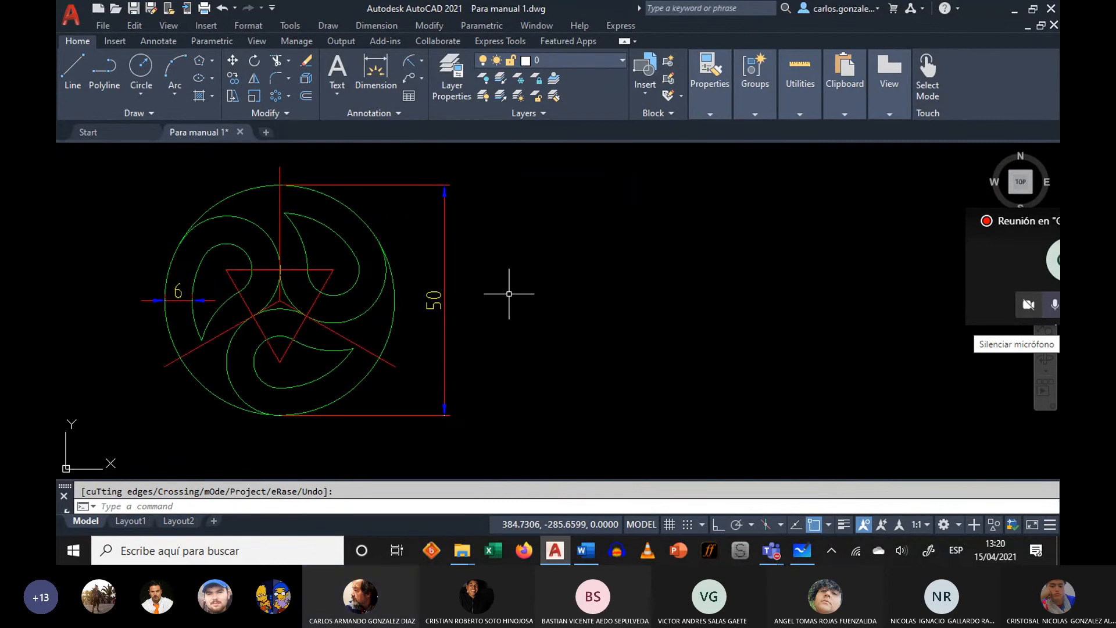
scroll(498, 289, up, 2)
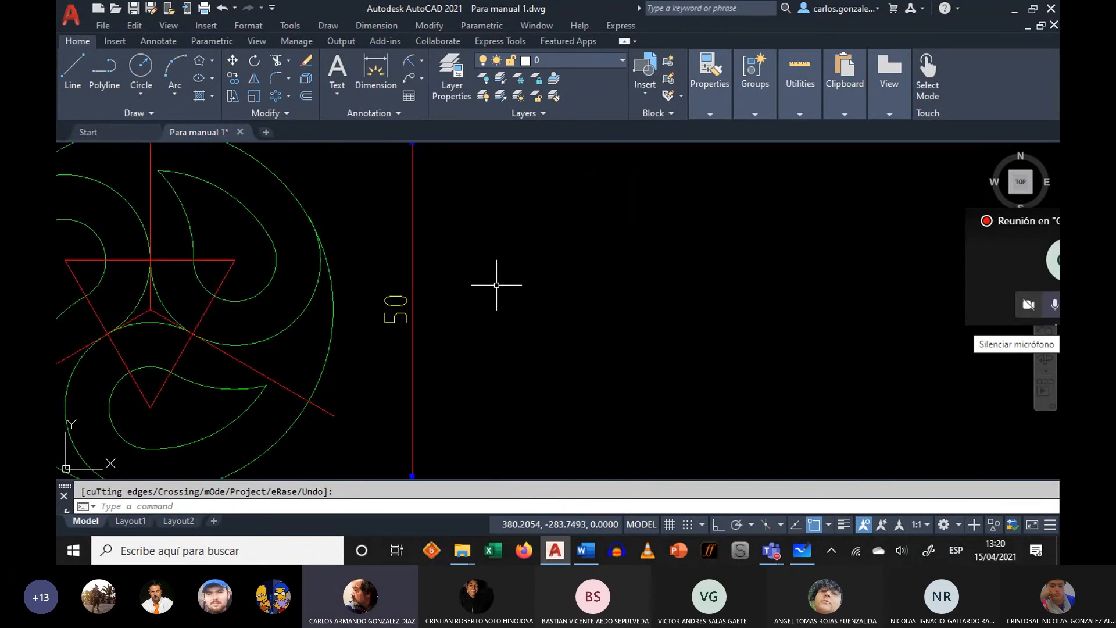
scroll(496, 285, down, 2)
middle_drag(497, 286, 486, 291)
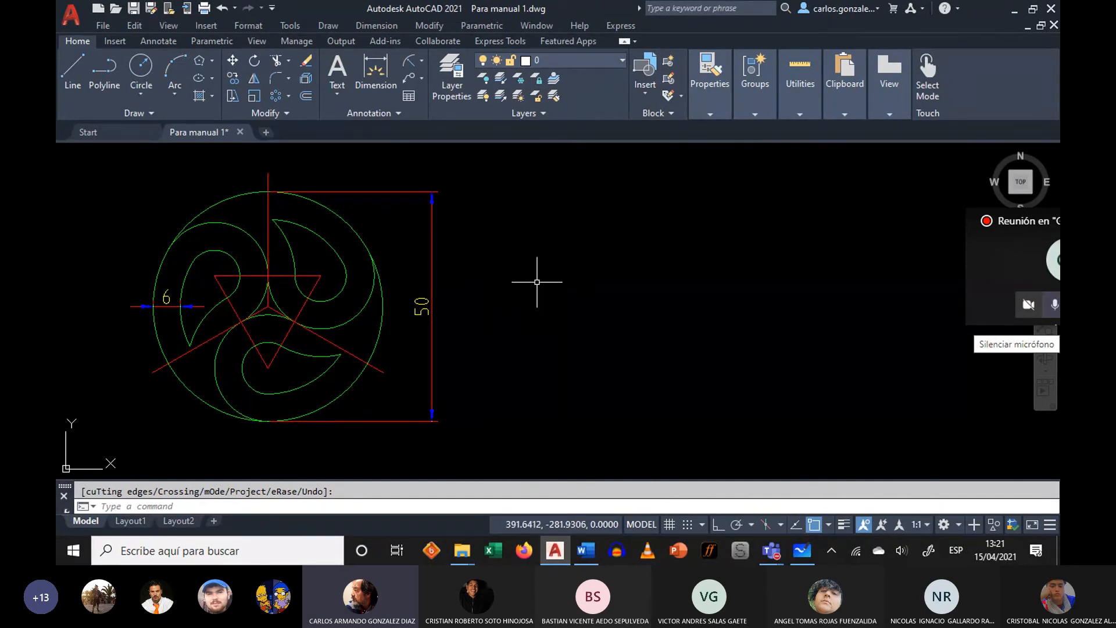
text(z)
key(Return)
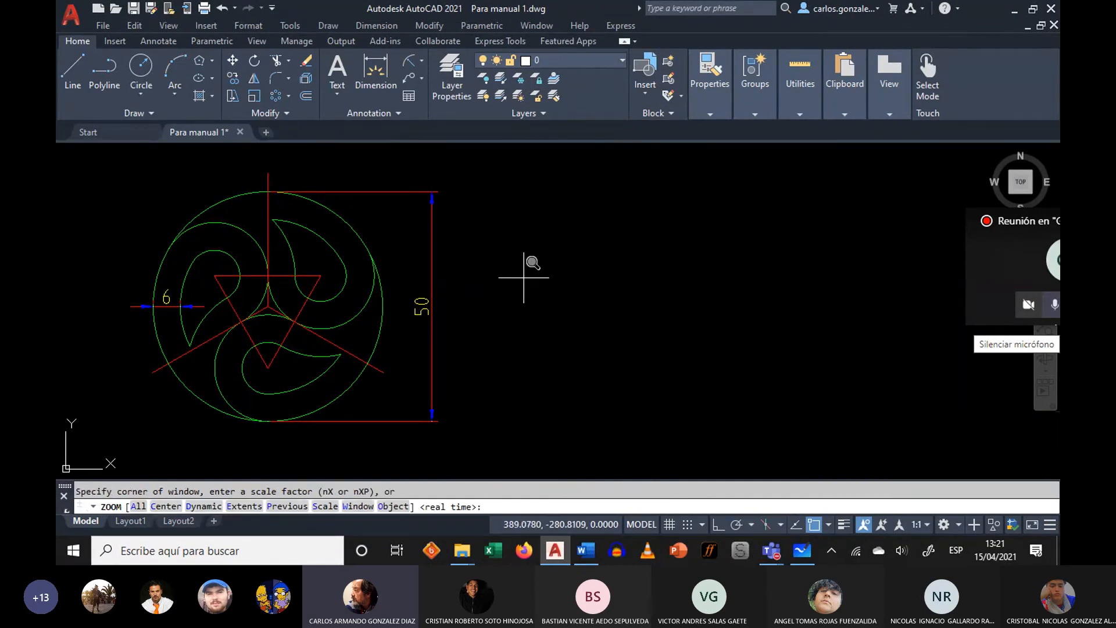
click(513, 324)
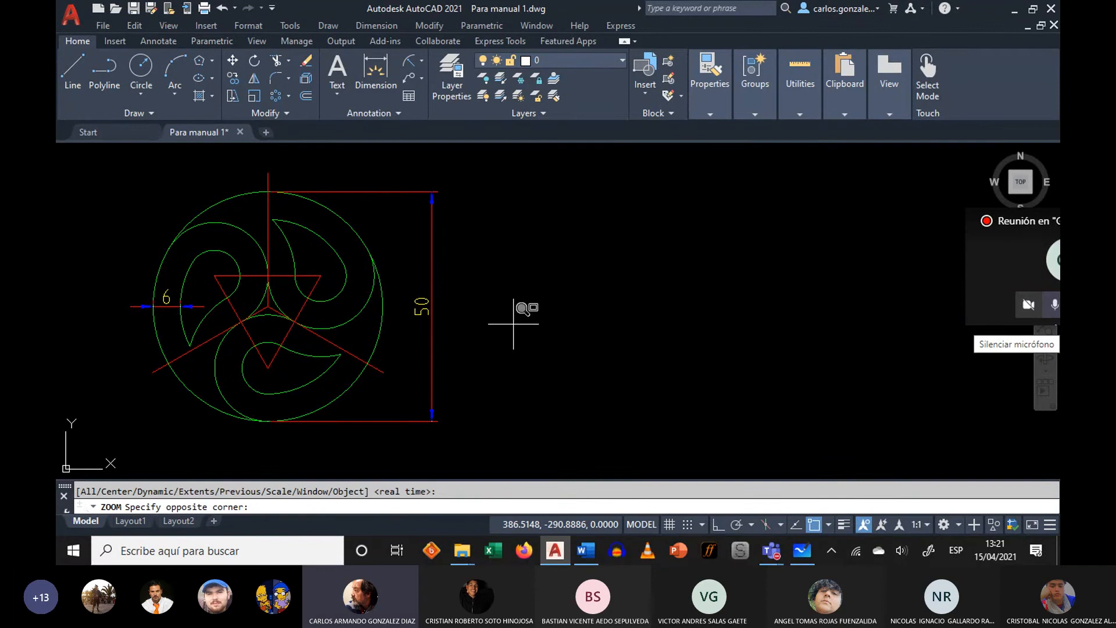
scroll(526, 305, down, 3)
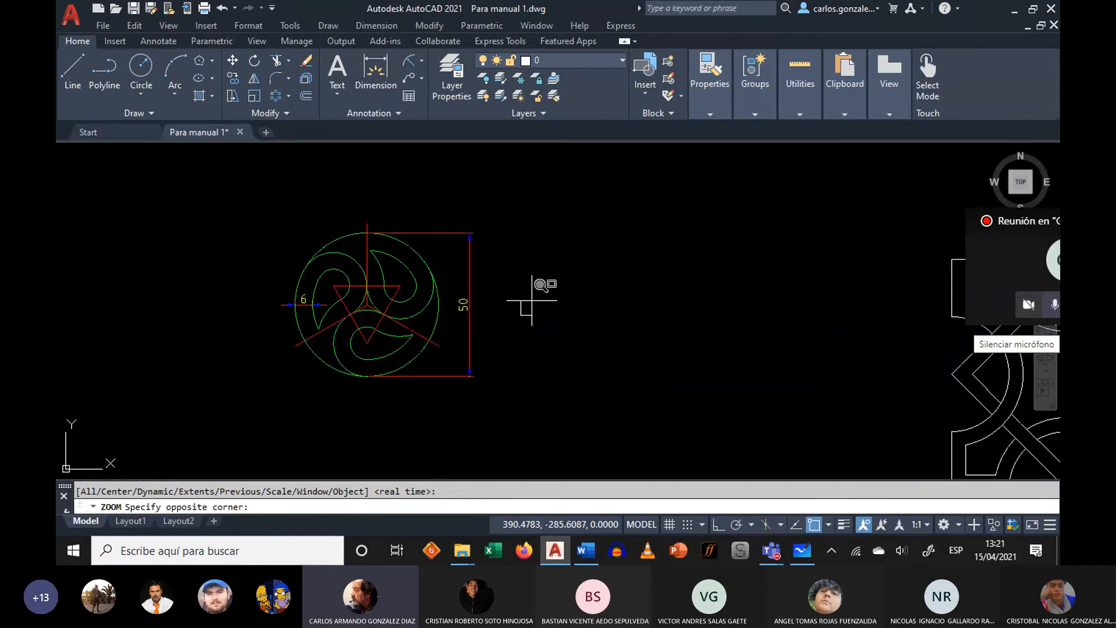
scroll(532, 301, up, 5)
scroll(529, 297, down, 3)
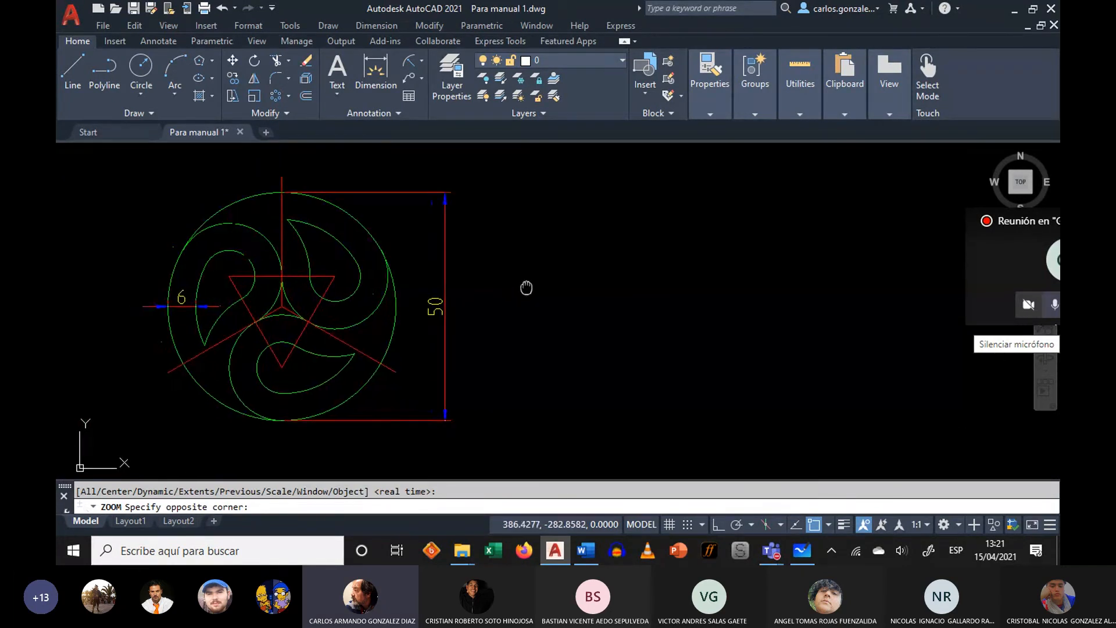
key(Escape)
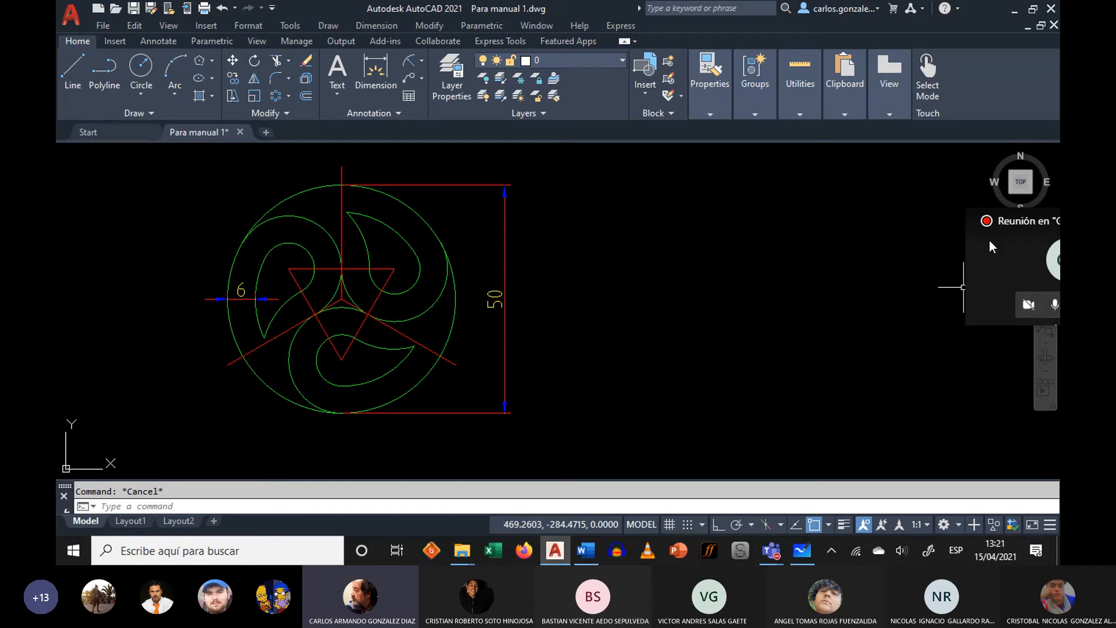
drag(990, 241, 962, 246)
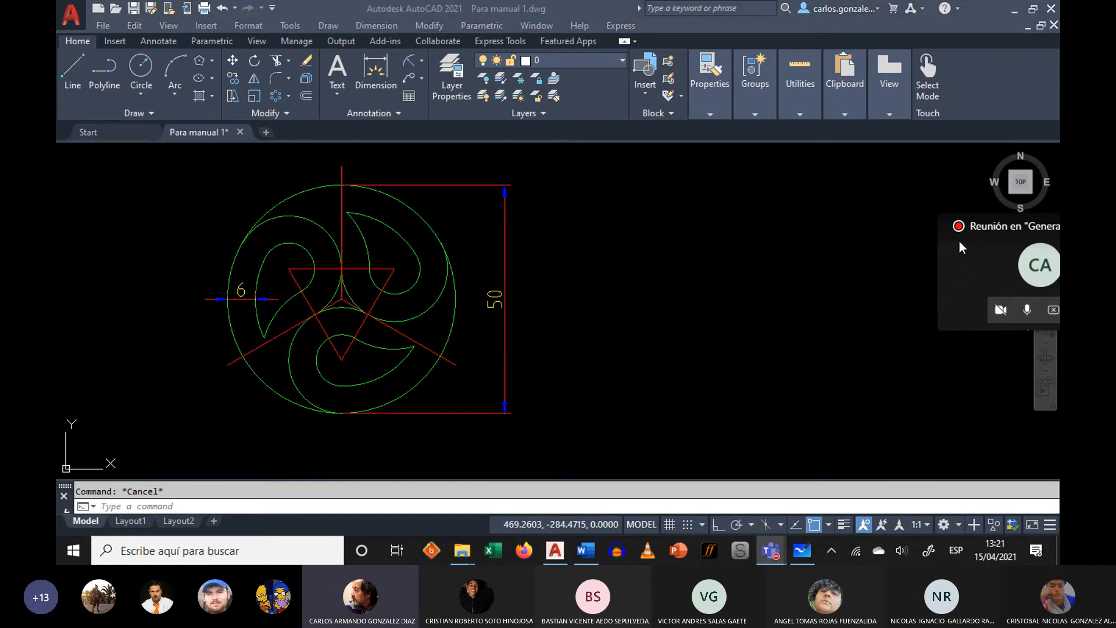
click(1025, 309)
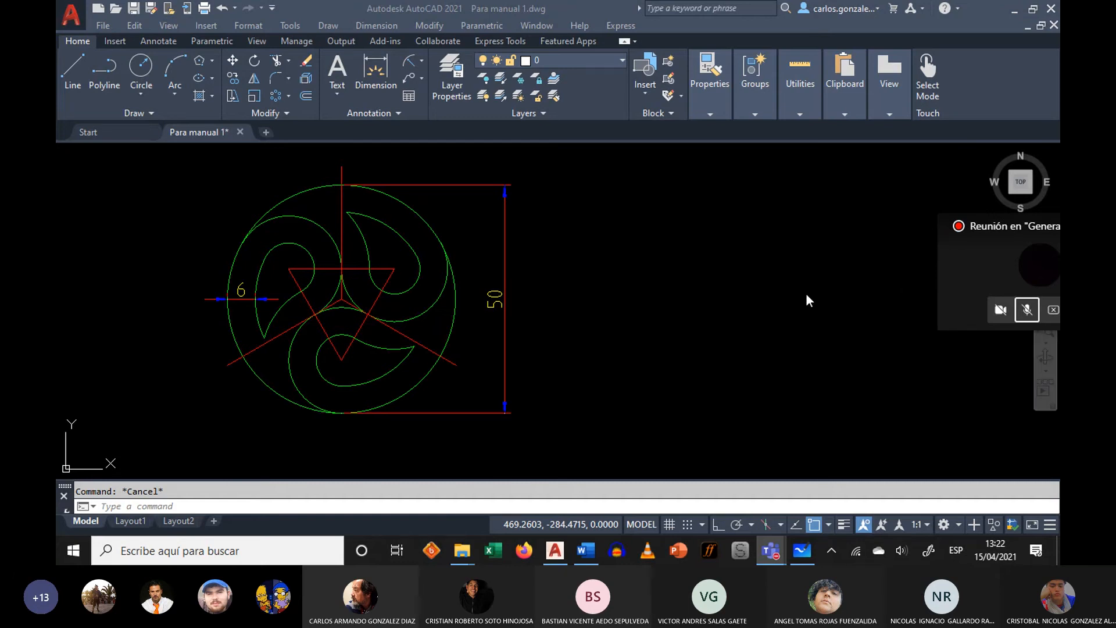
click(1026, 314)
- Draw a circle of radius 25 in the empty space beside the three-bladed reference figure
click(149, 67)
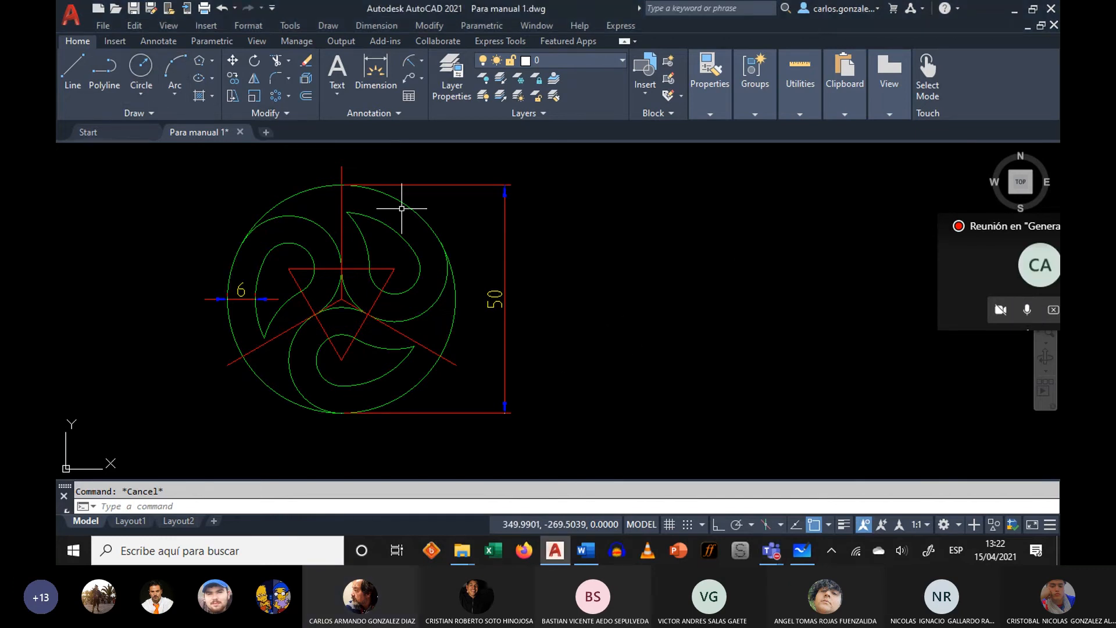
click(148, 66)
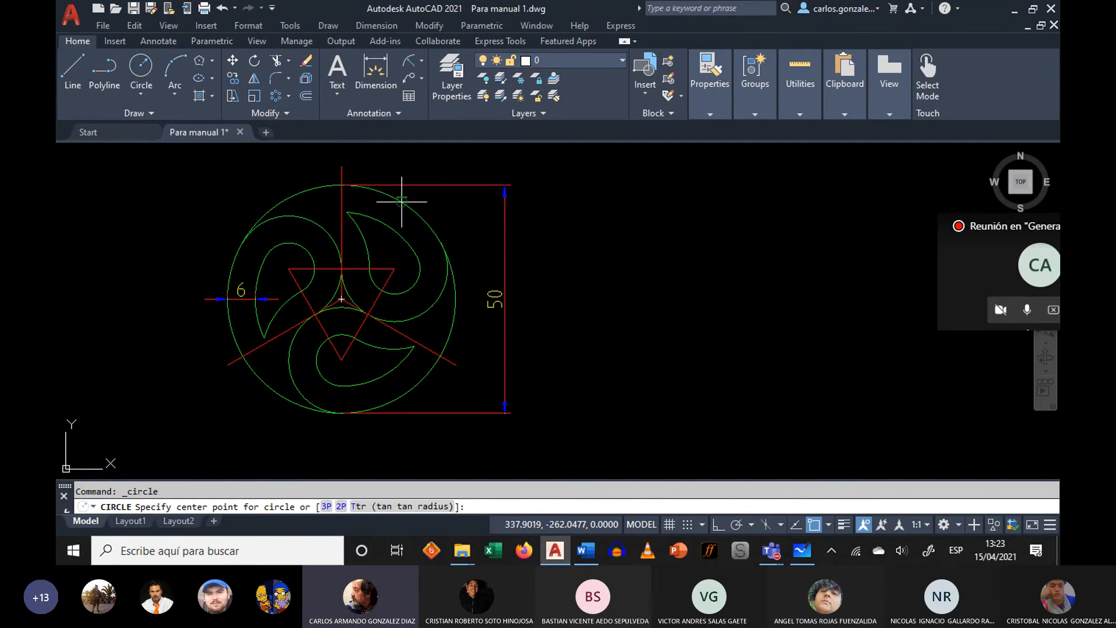
click(687, 304)
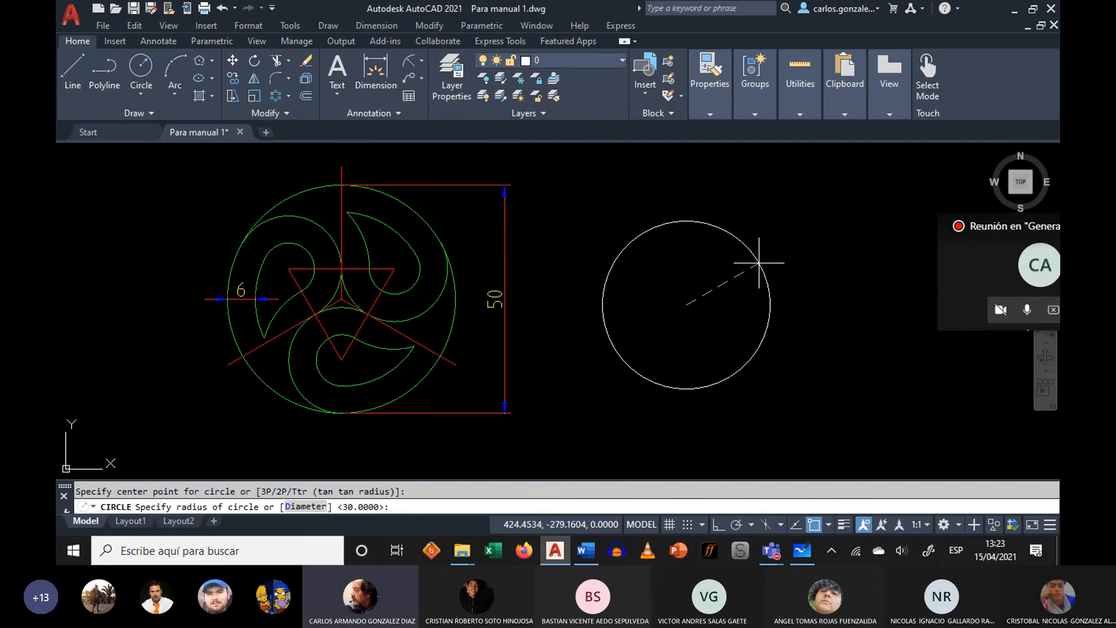
text(25)
key(Return)
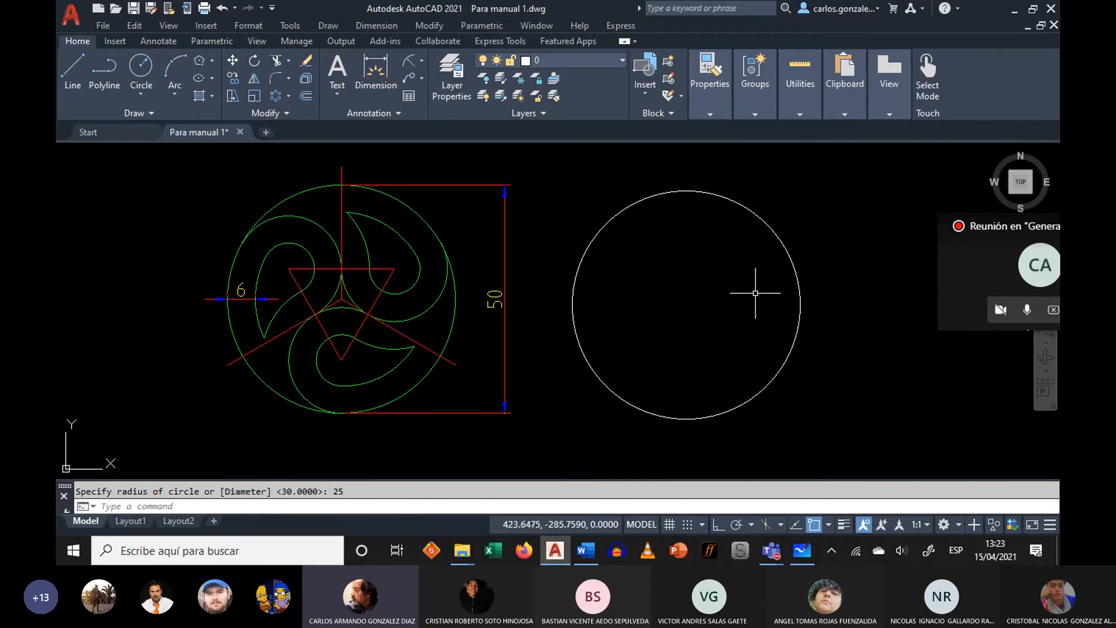
middle_drag(757, 292, 758, 293)
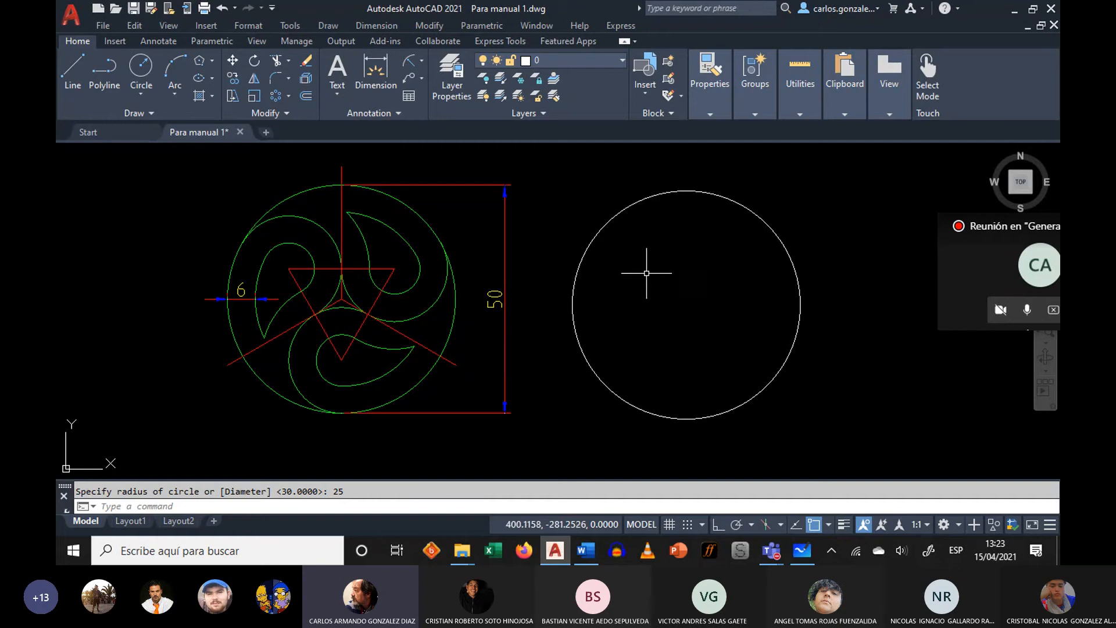
- With Ortho on, draw a vertical line about 30 units long from the new circle's centre up past its edge
click(76, 64)
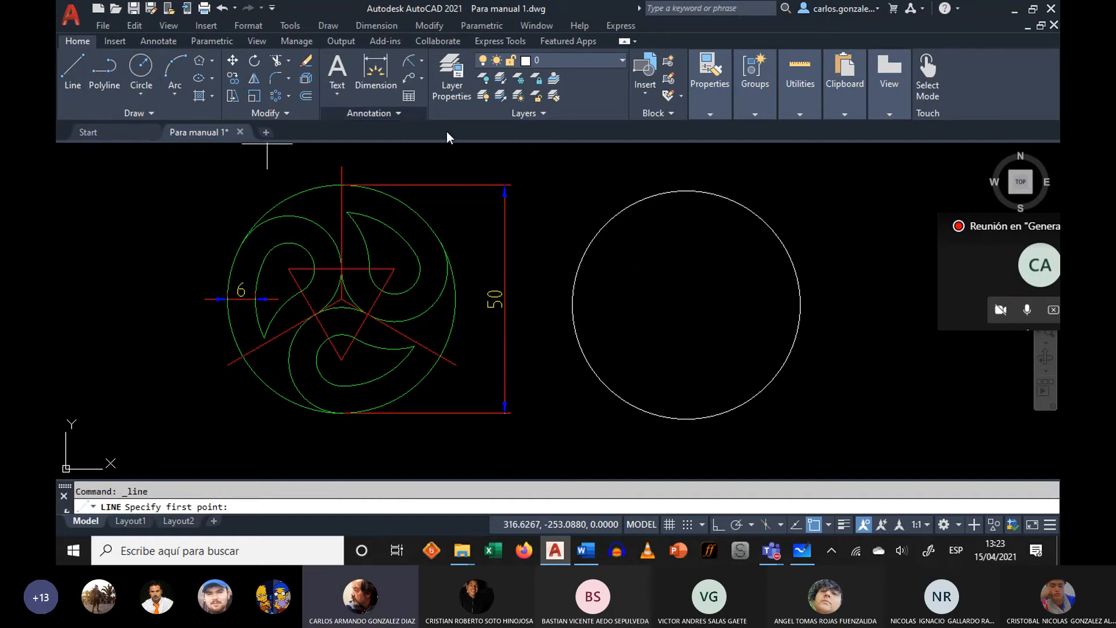
click(686, 305)
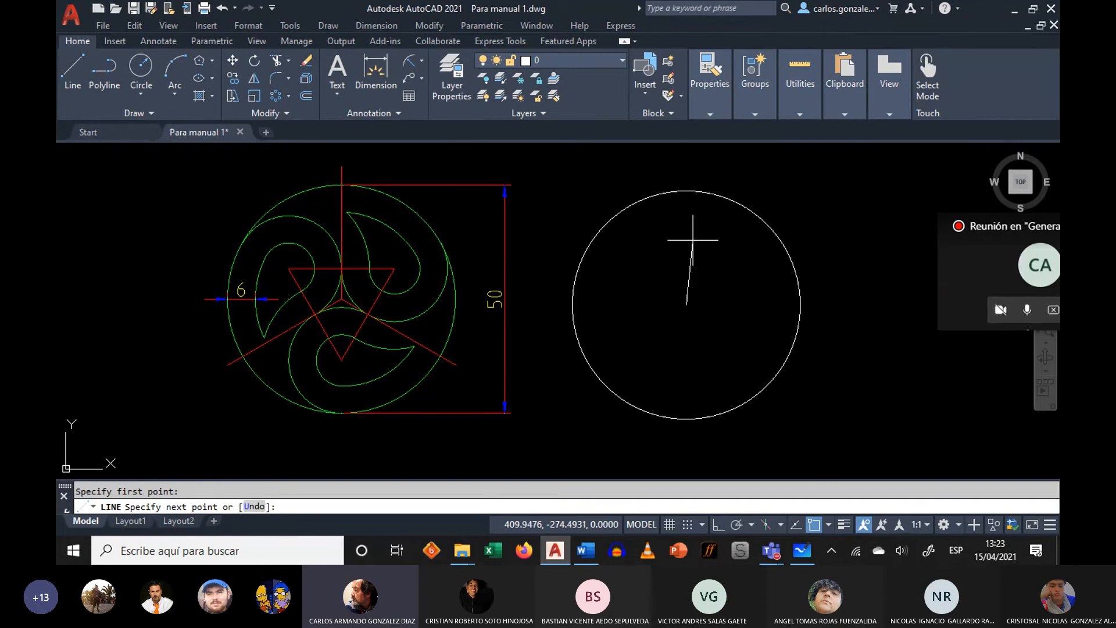
click(719, 524)
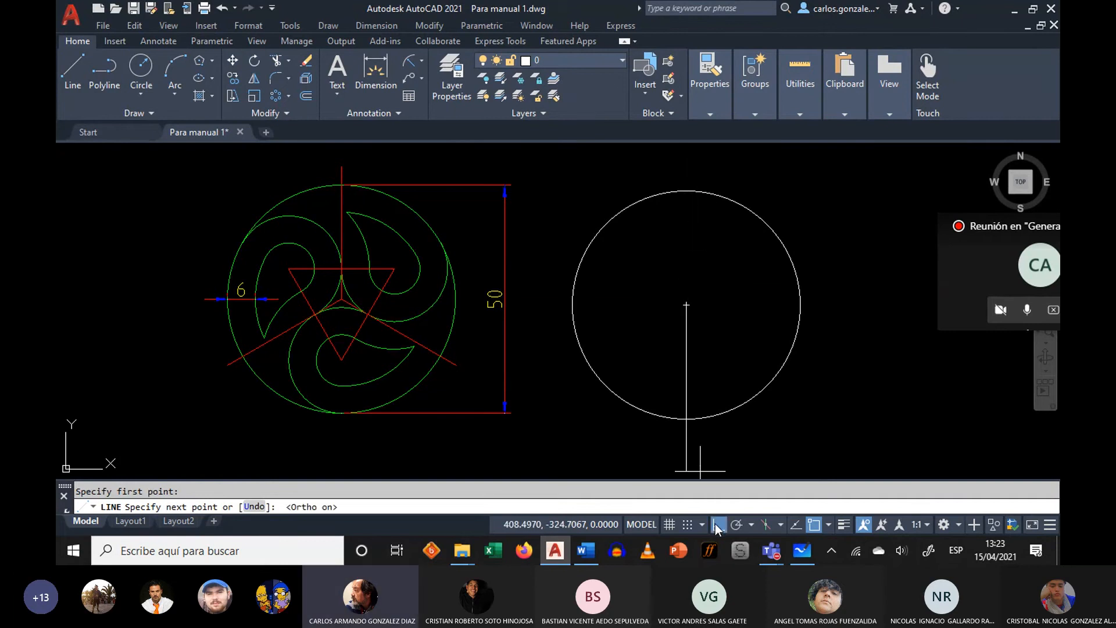
click(701, 168)
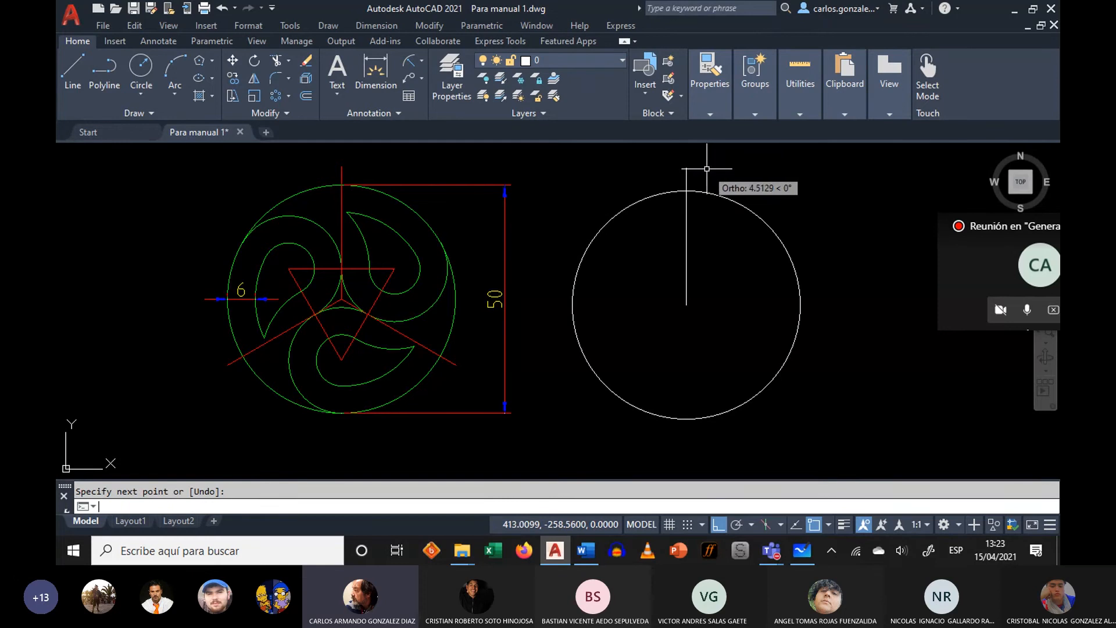
key(Return)
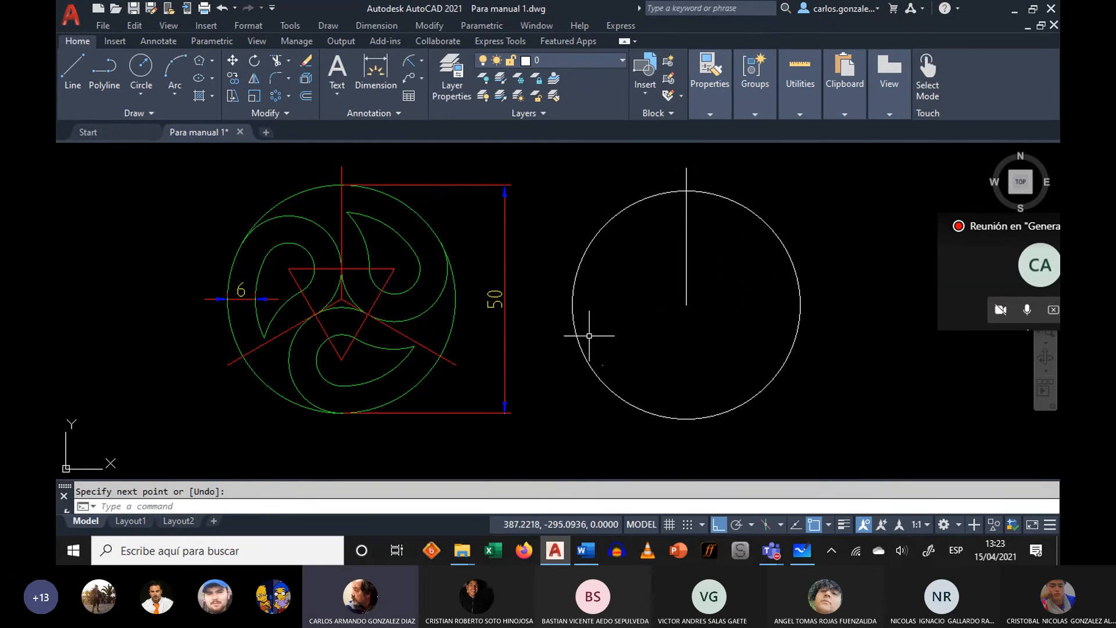
click(342, 173)
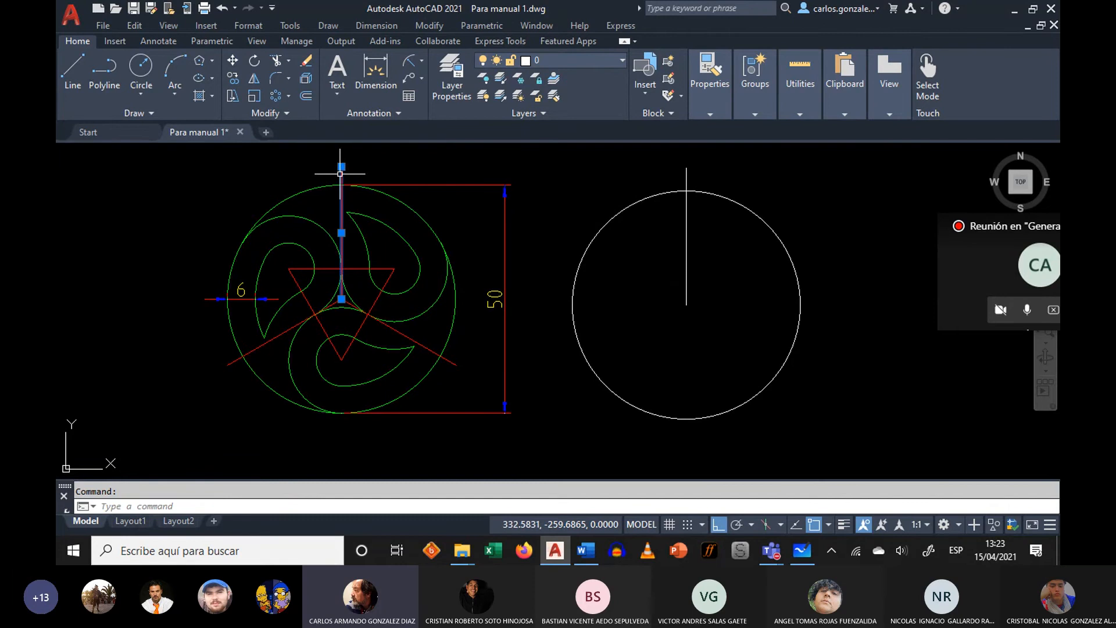
key(Escape)
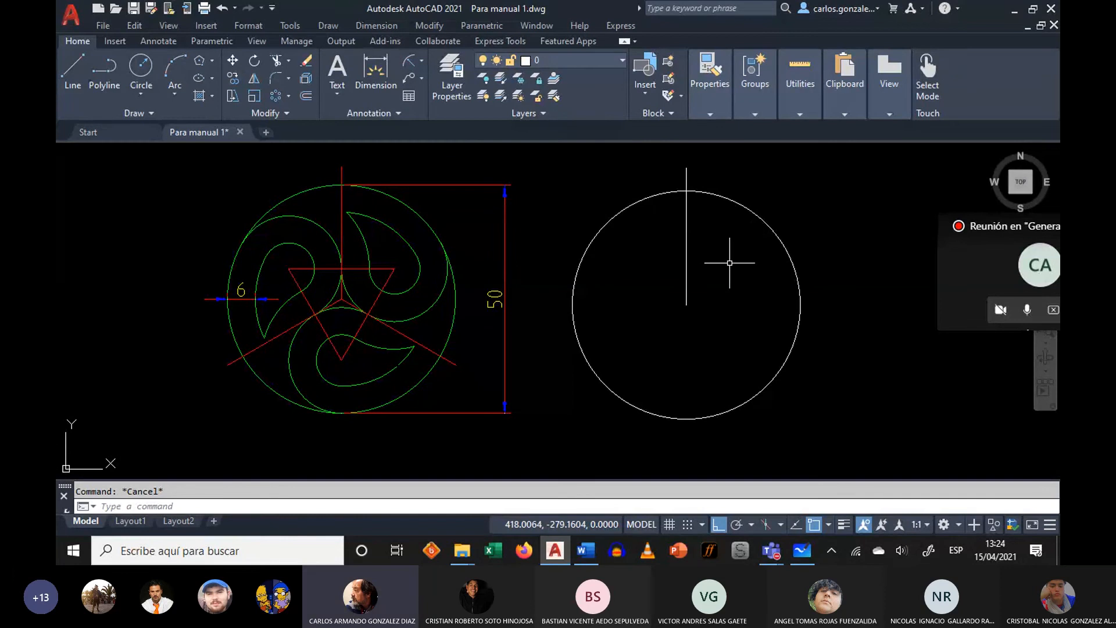
- Copy the vertical line by rotating it about the circle's centre at 120 and -120 degrees, and undo both copies
middle_drag(730, 263, 708, 267)
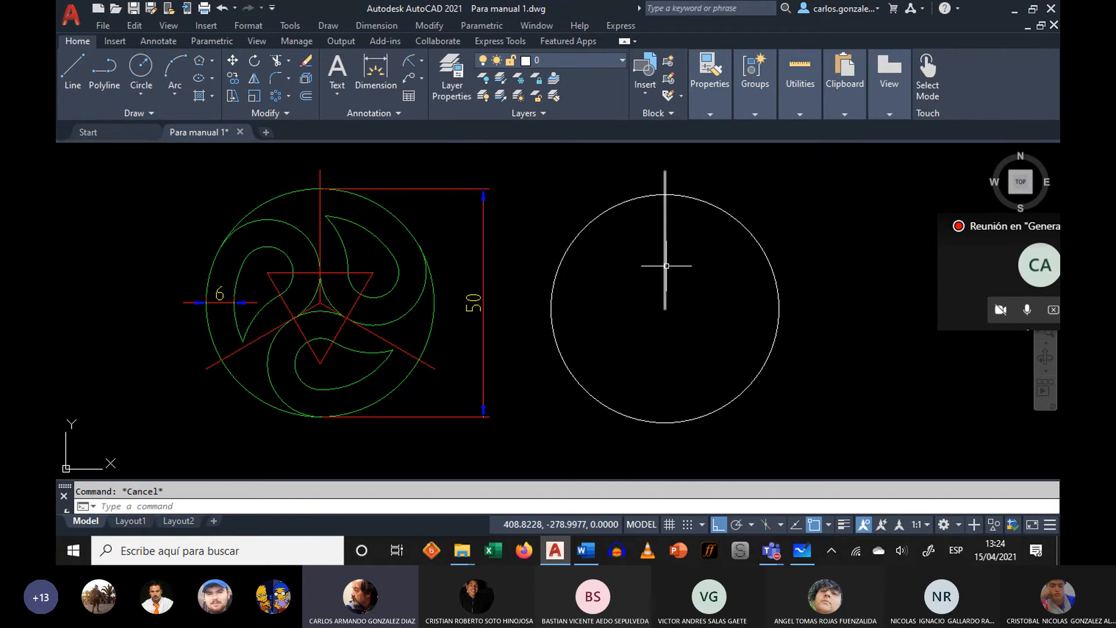
click(665, 261)
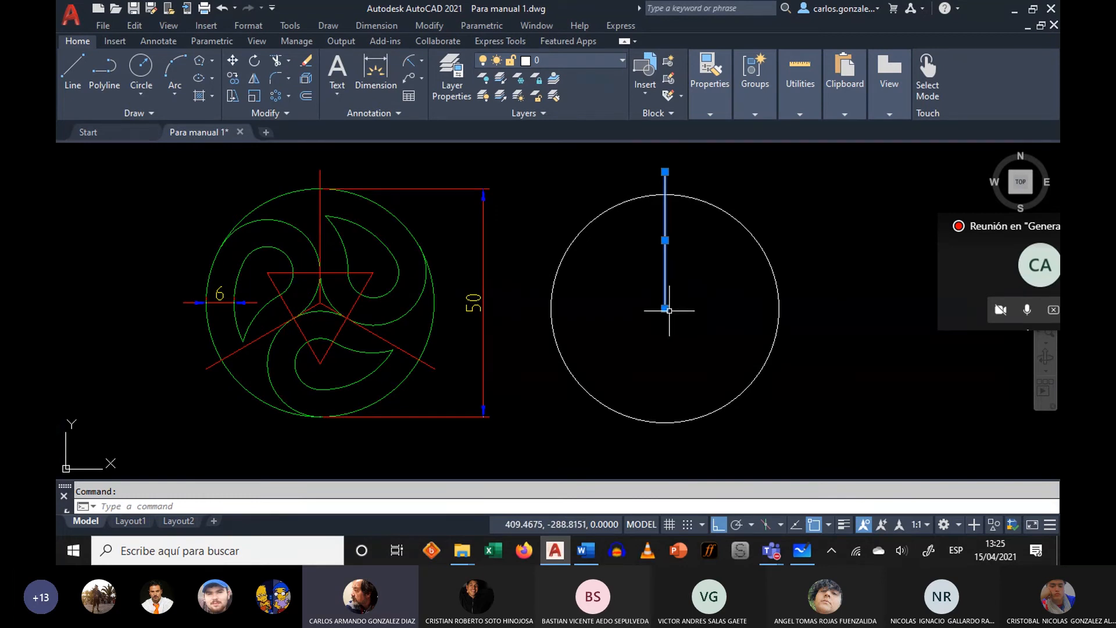
mouse_move(665, 309)
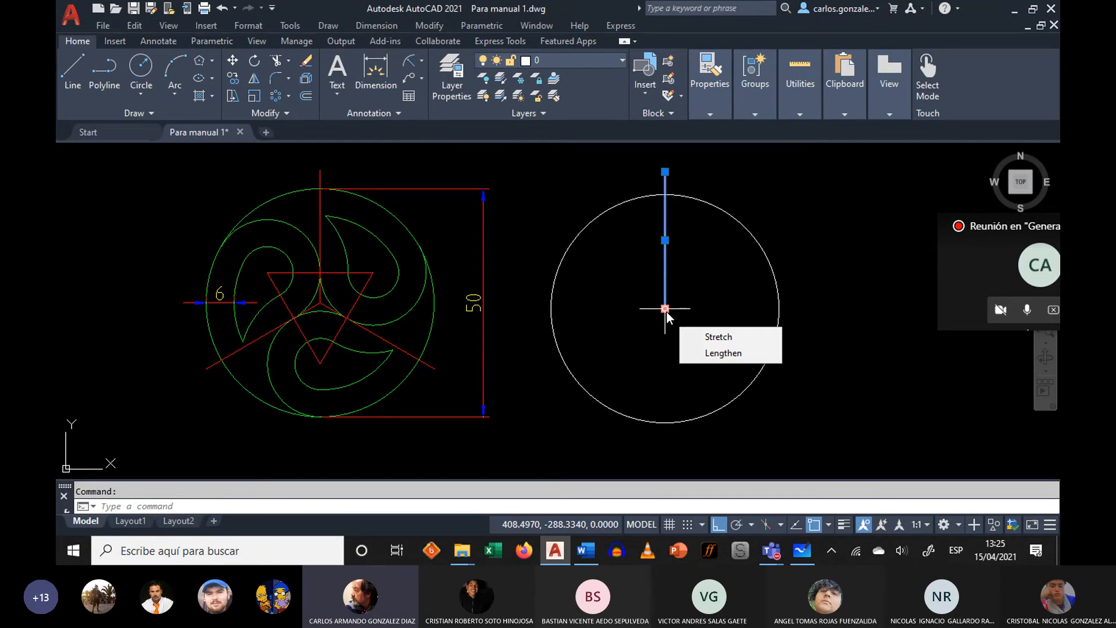
click(665, 309)
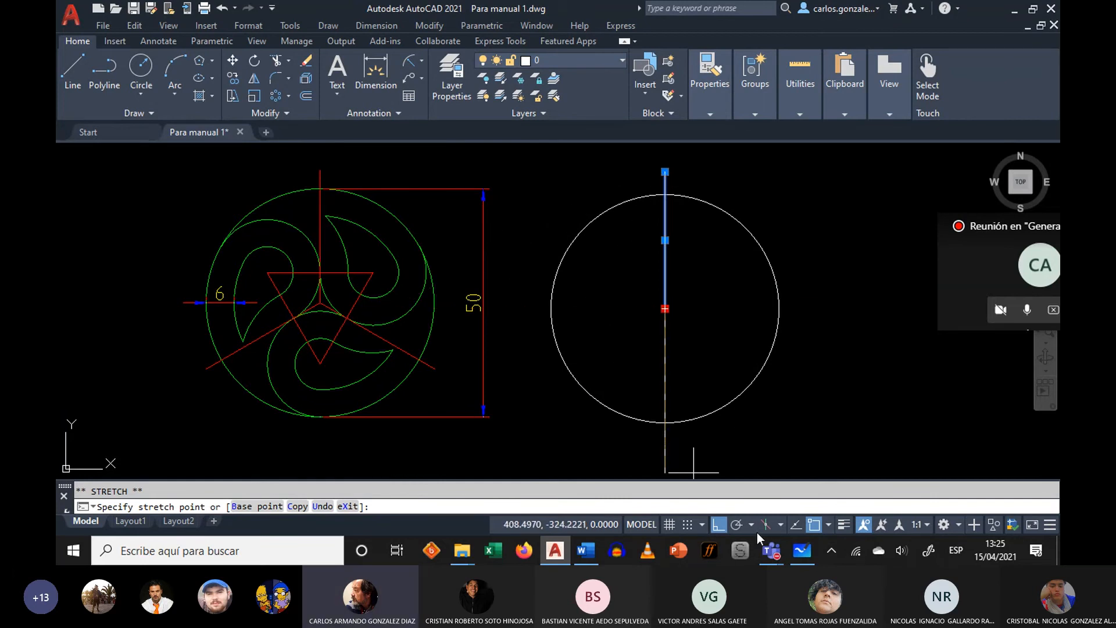
click(718, 528)
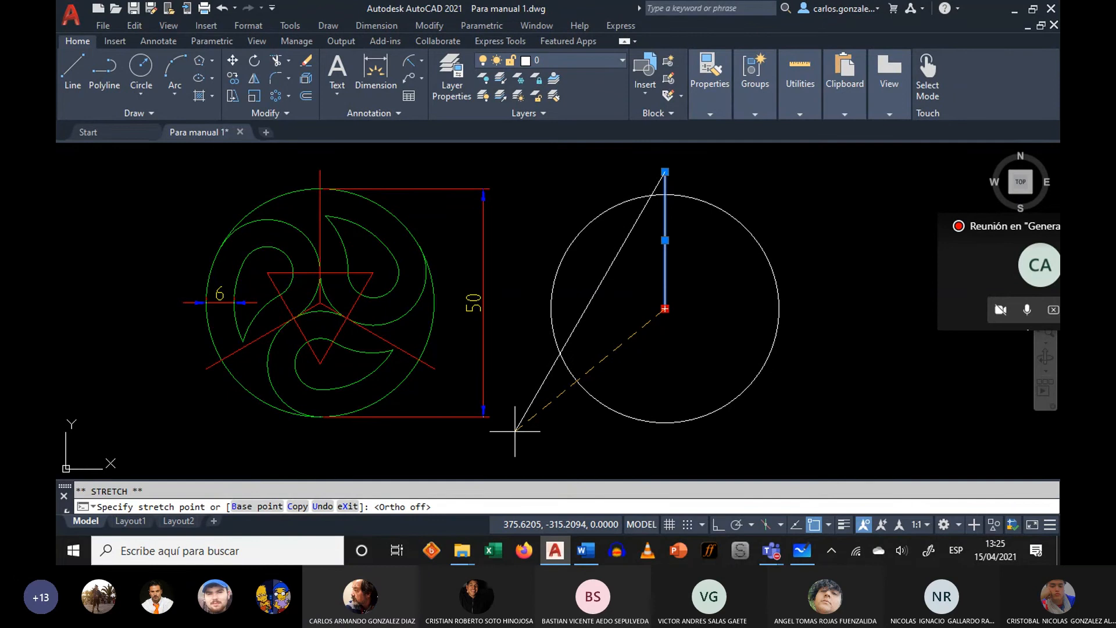
key(space)
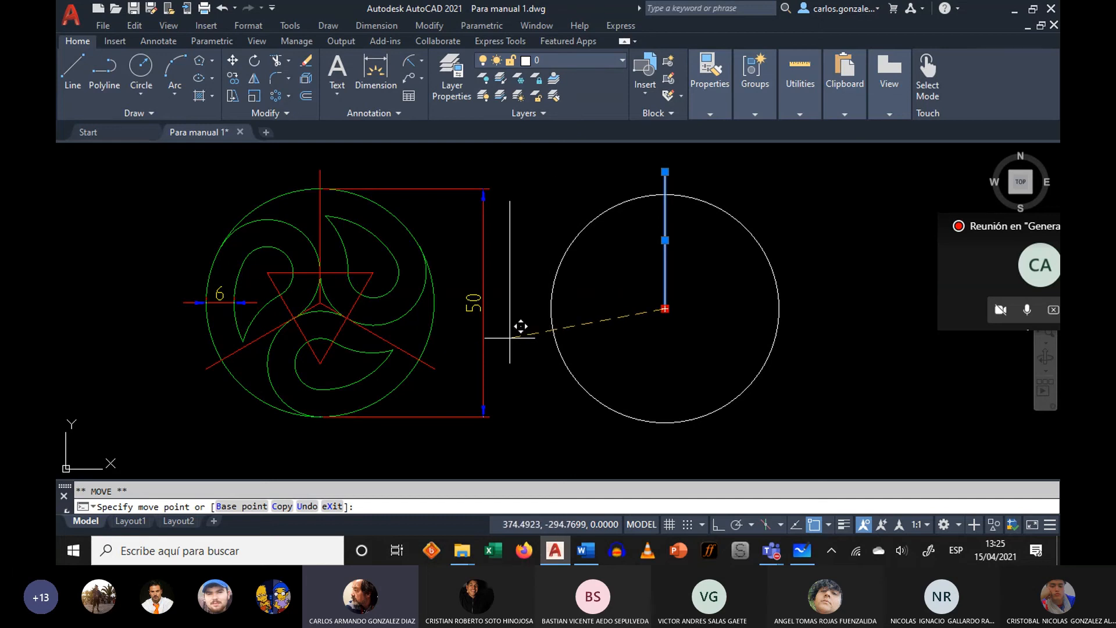
key(space)
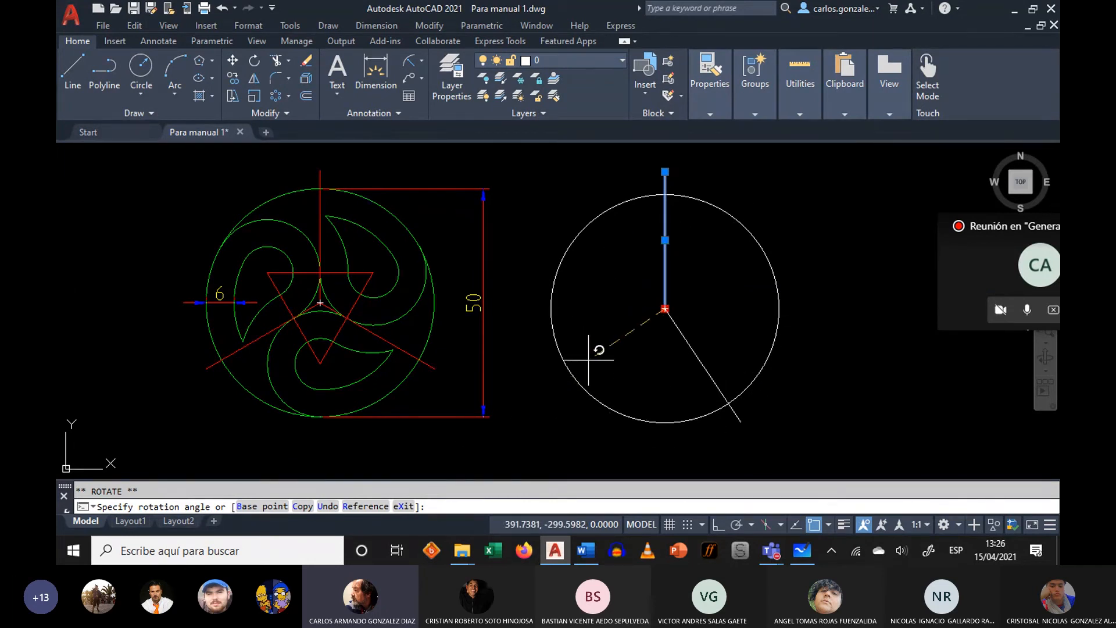
click(303, 507)
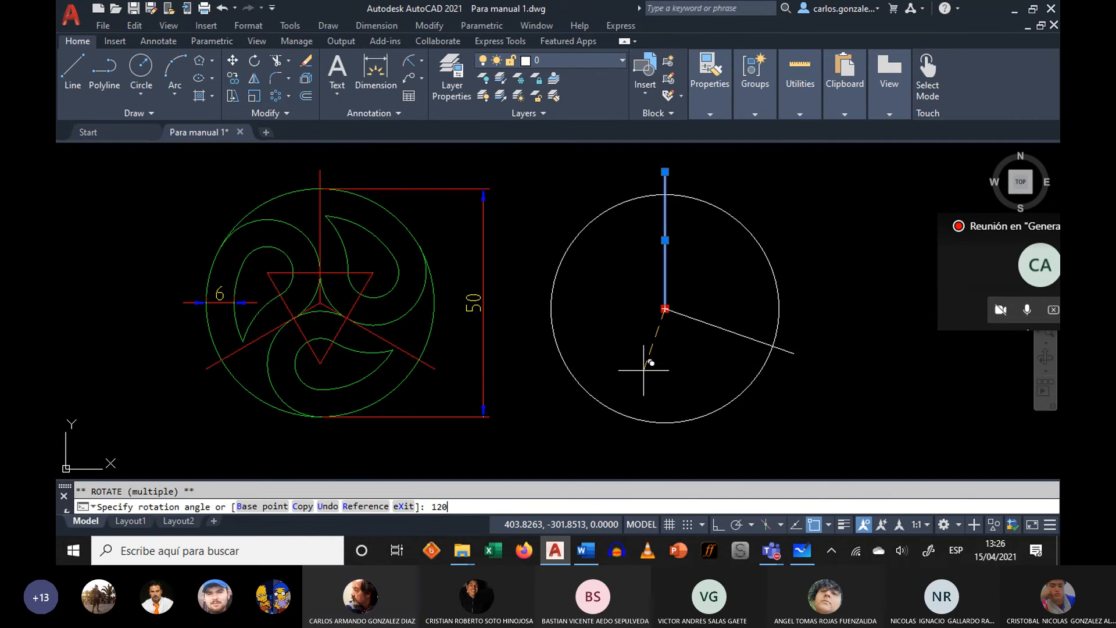
key(Return)
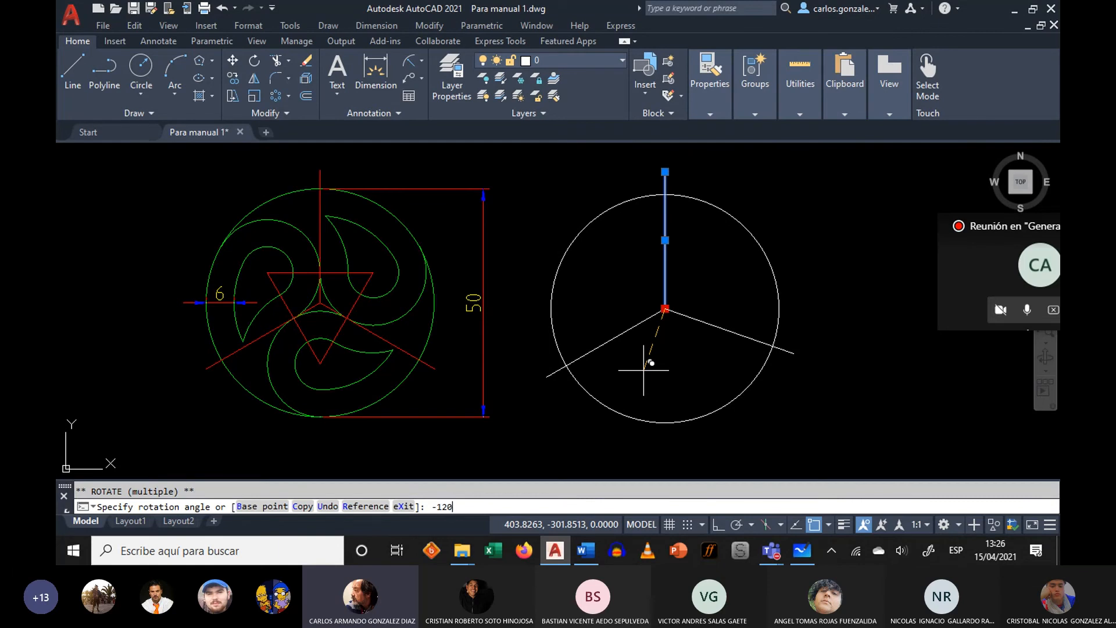
key(Return)
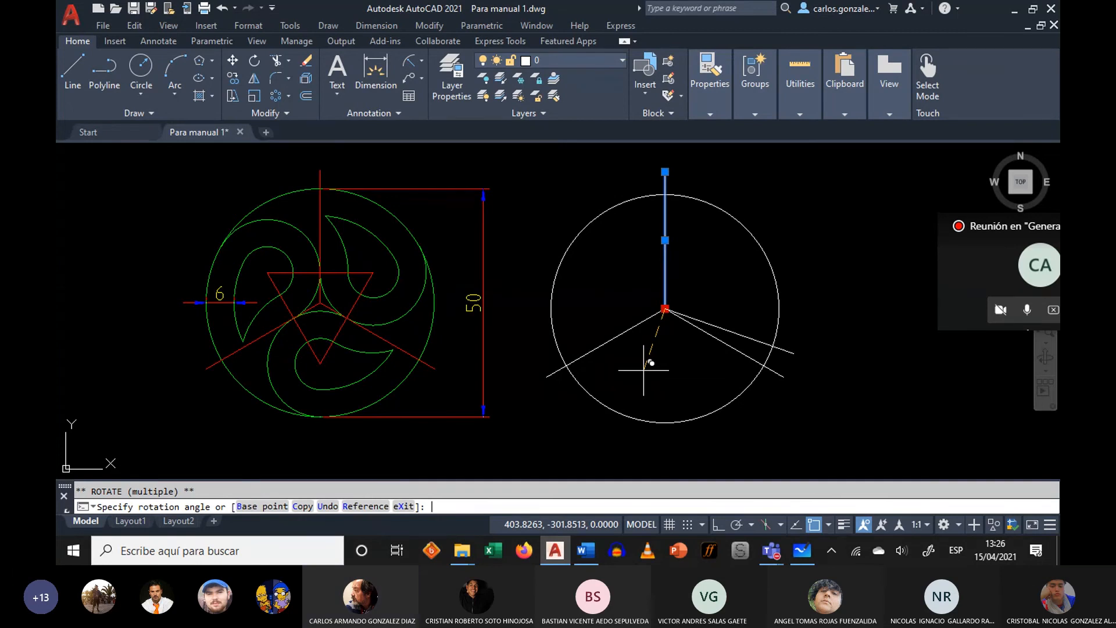
key(Escape)
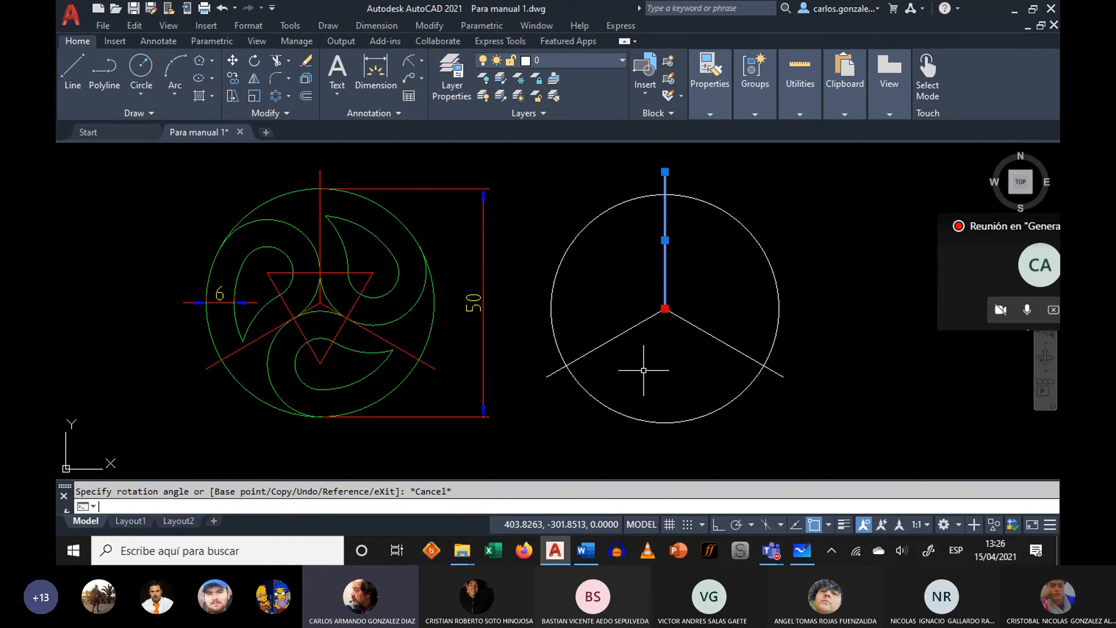
key(Escape)
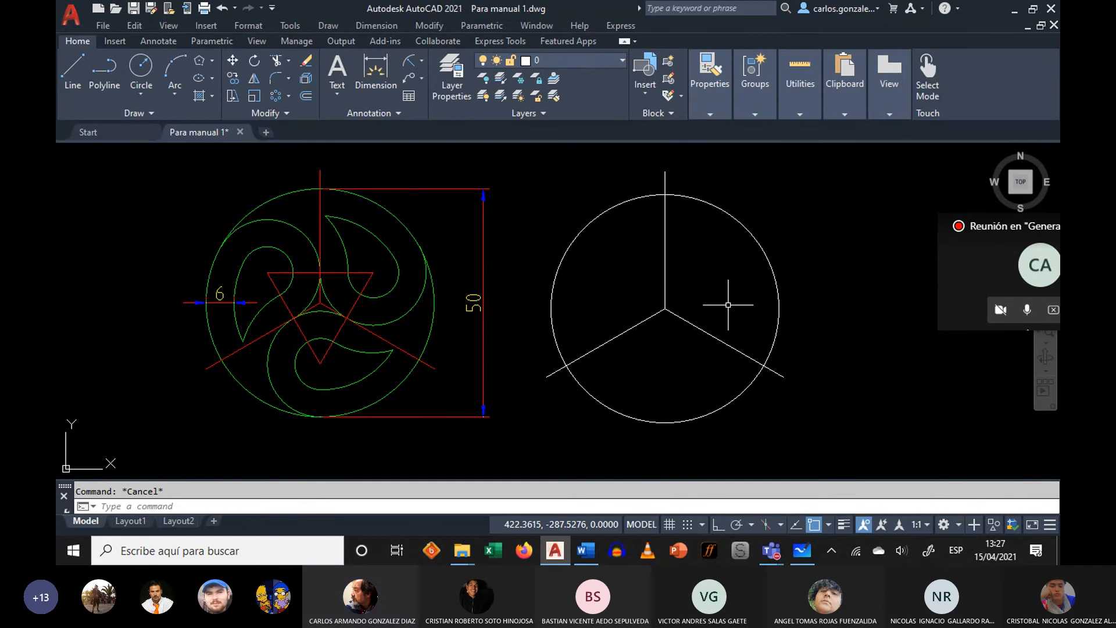
text(u)
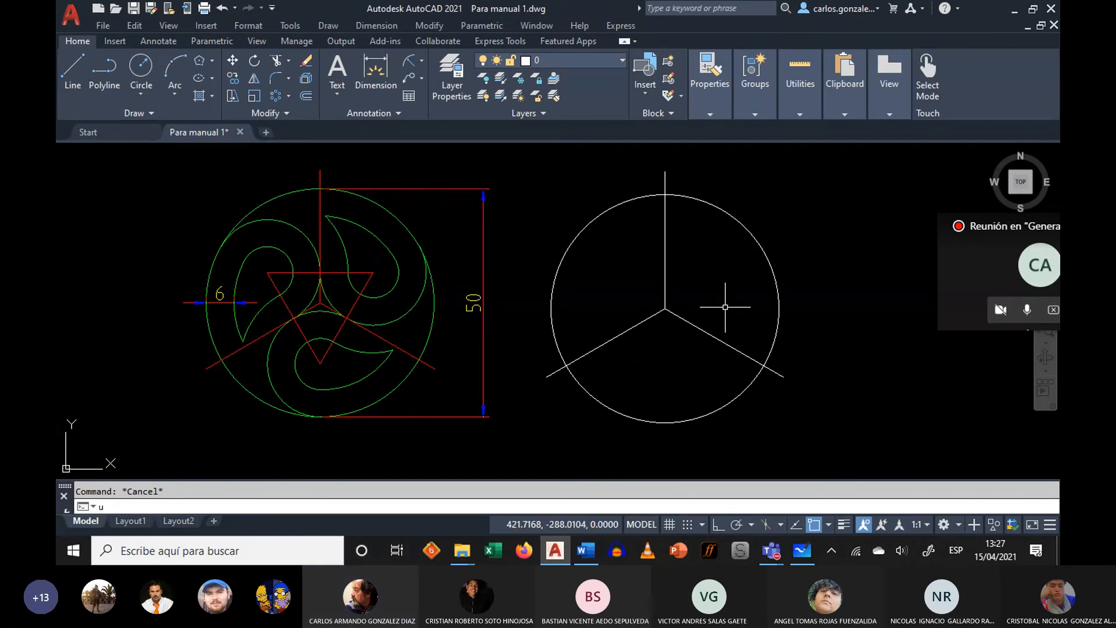
key(Return)
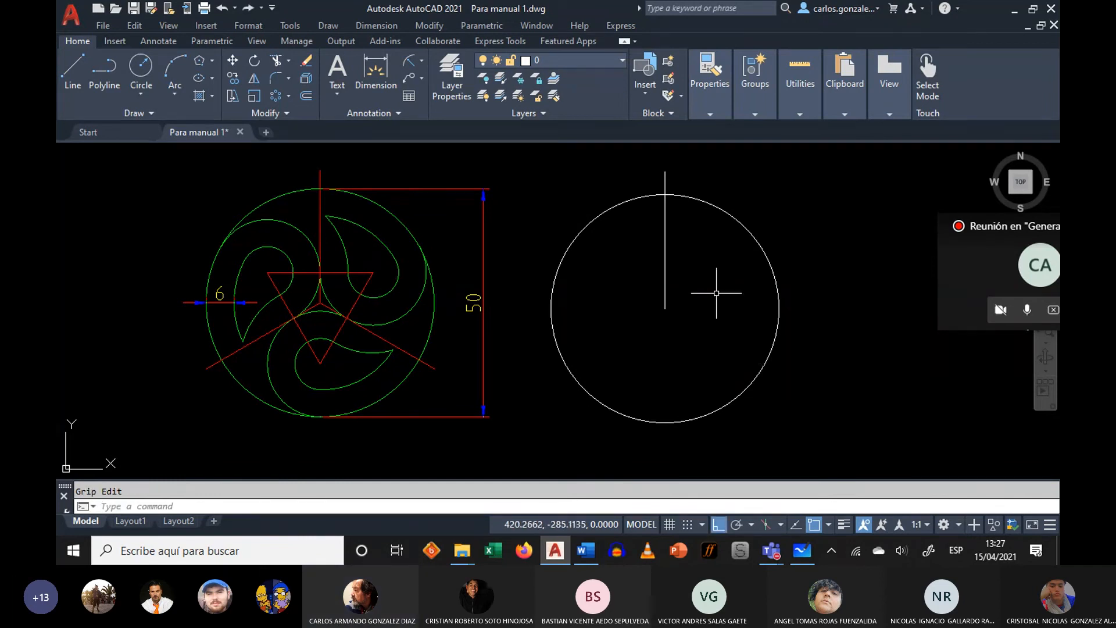
- With Ortho off, rotate-copy the vertical line about the circle's centre by 120 degrees in each direction, keeping the original
click(664, 237)
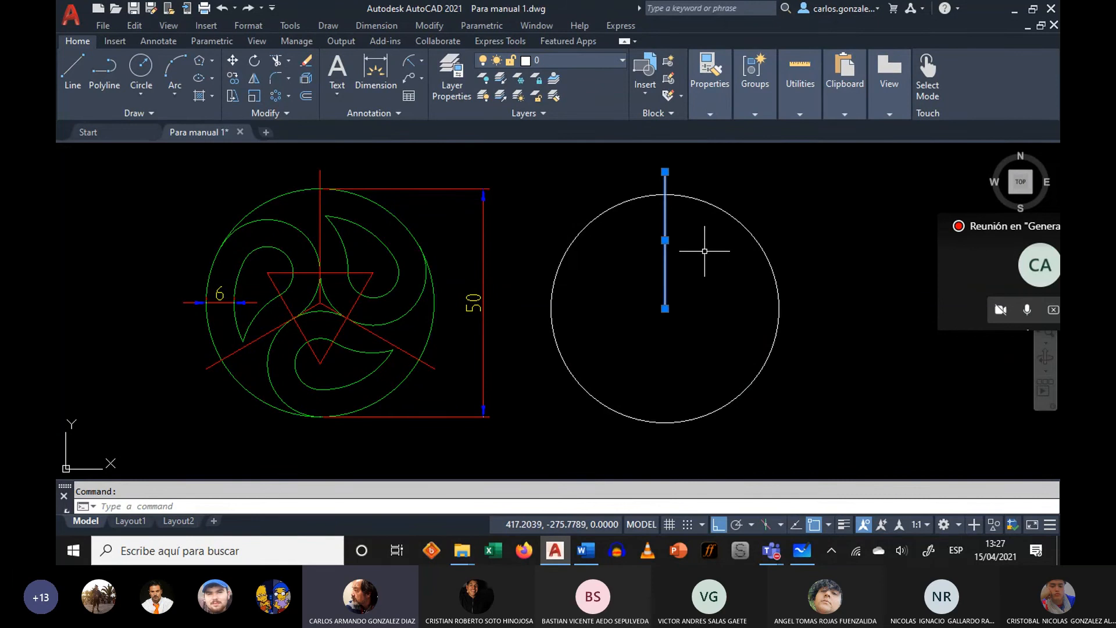
mouse_move(666, 310)
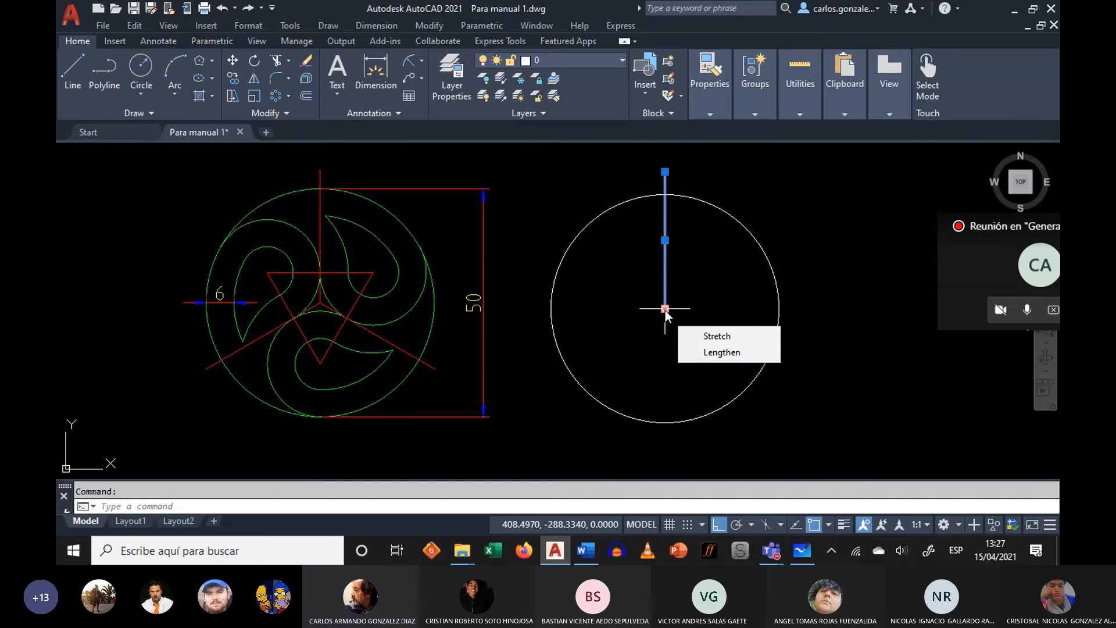
click(665, 309)
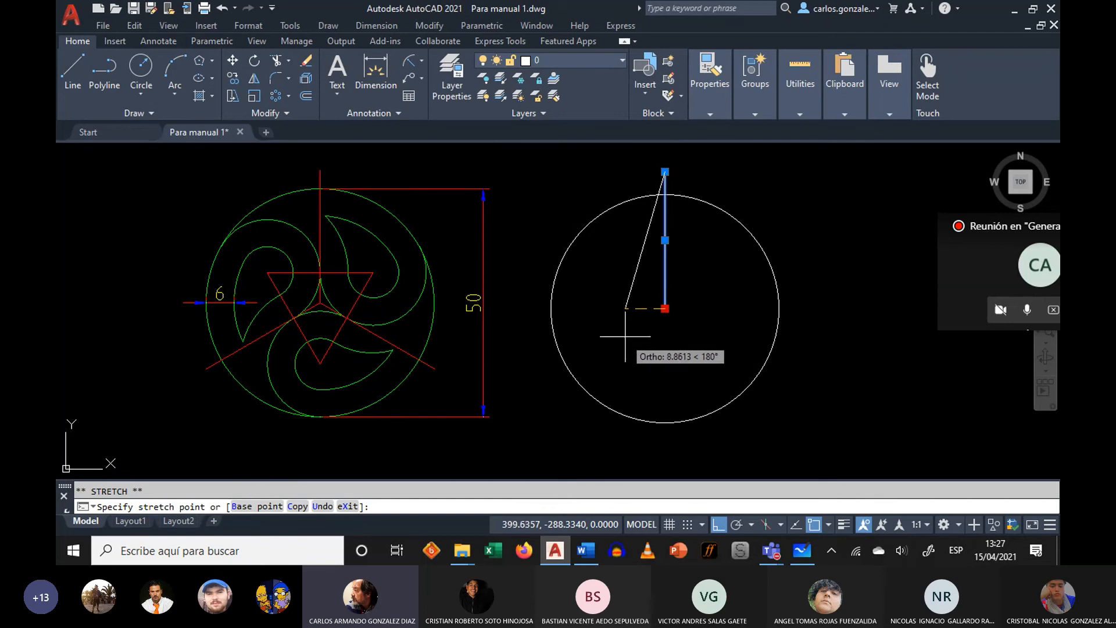
key(space)
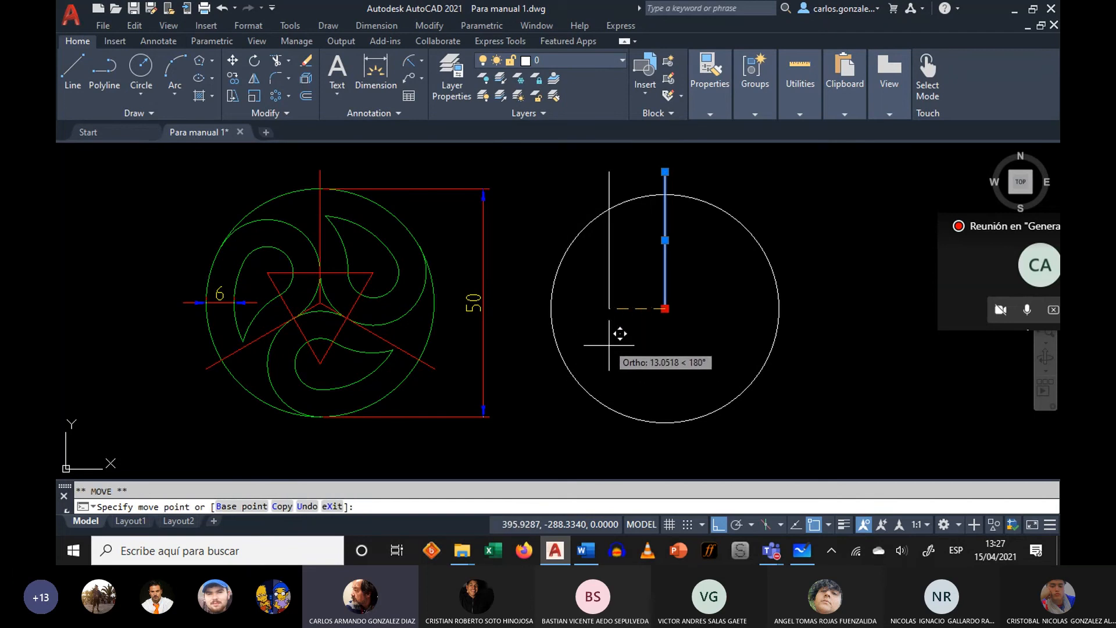
click(718, 525)
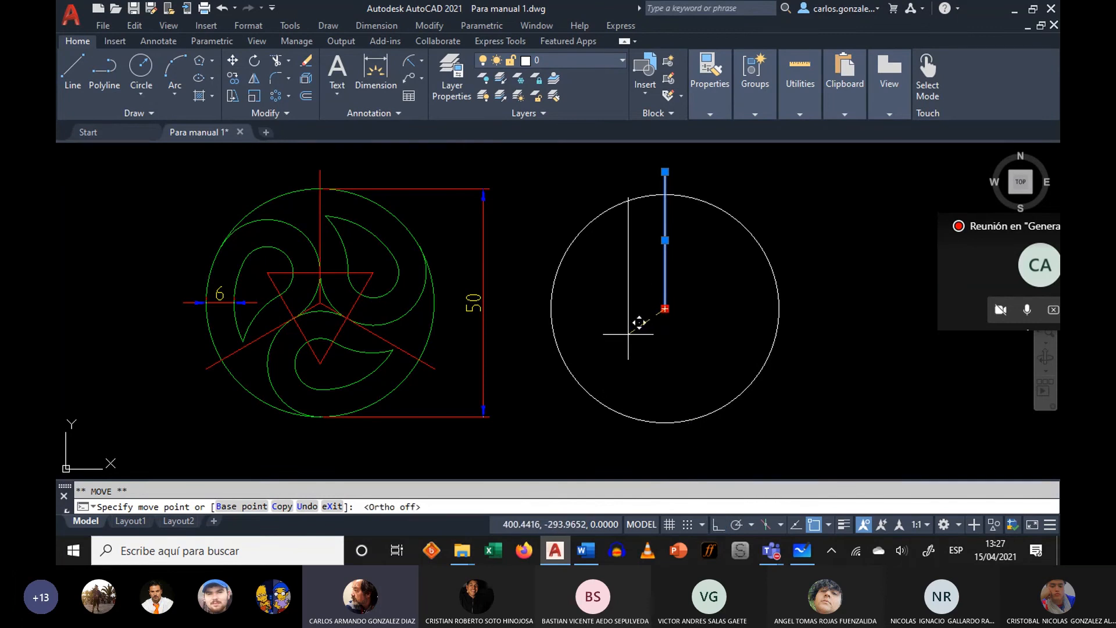
key(space)
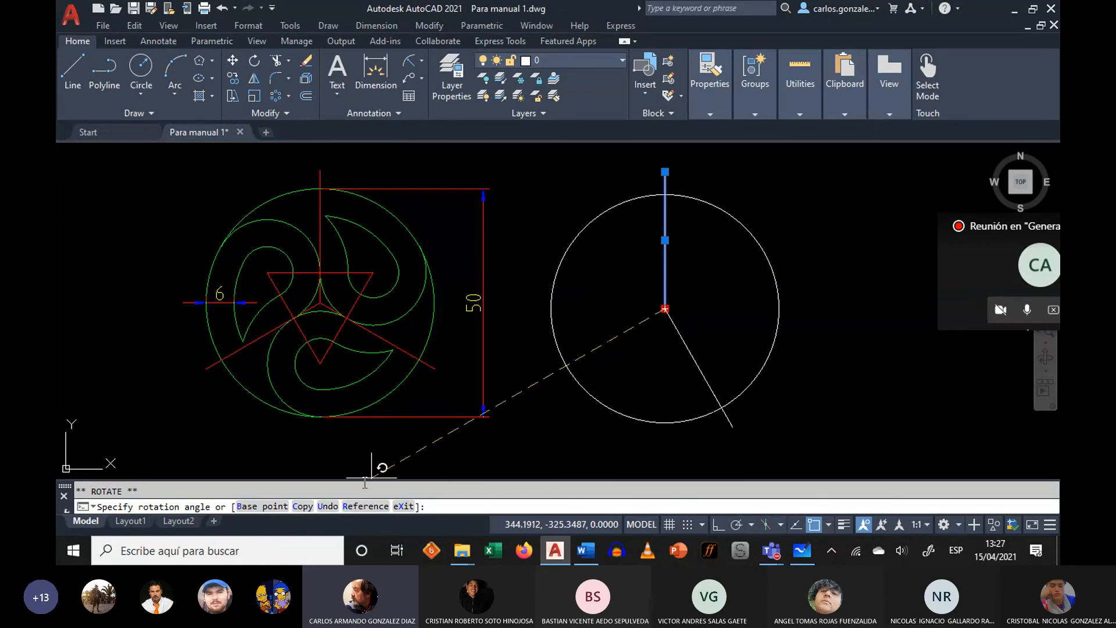
click(305, 507)
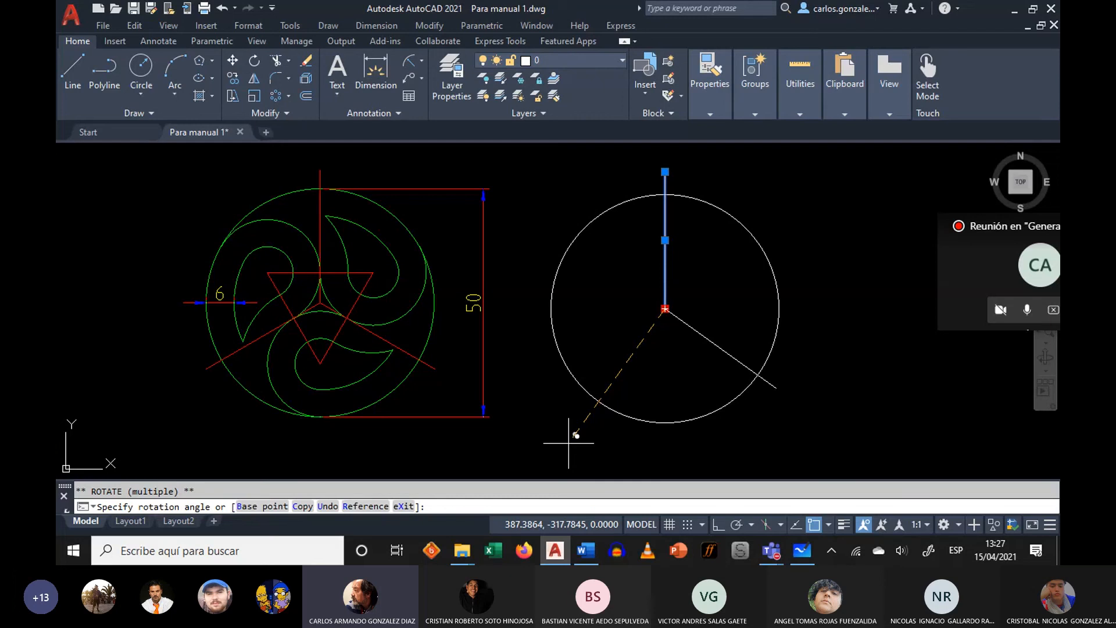
key(Return)
key(Return)
key(Return)
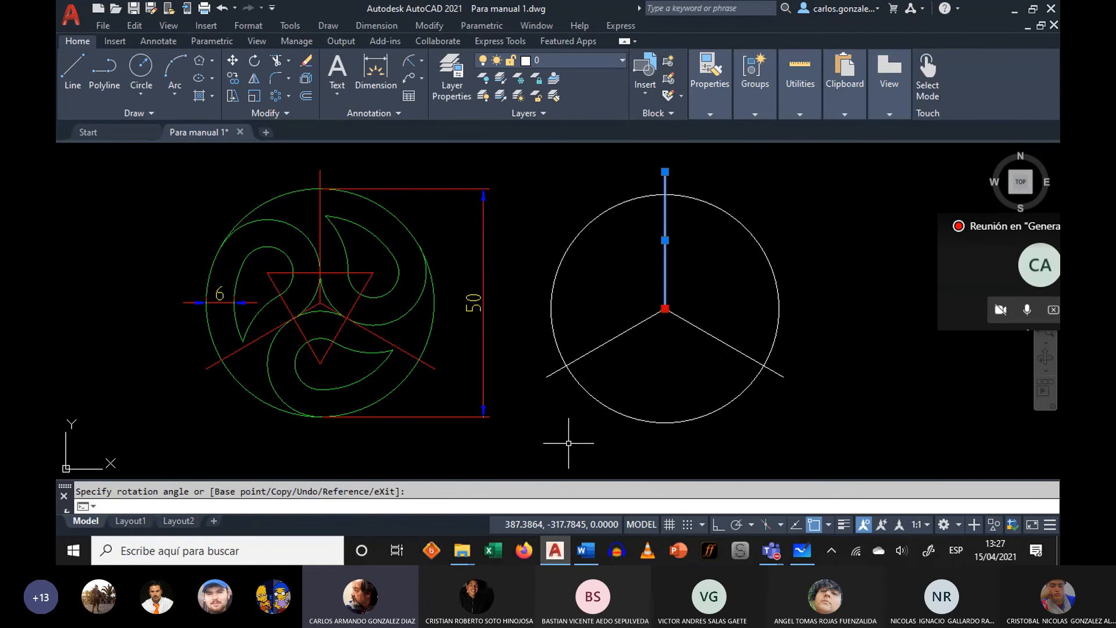
key(Escape)
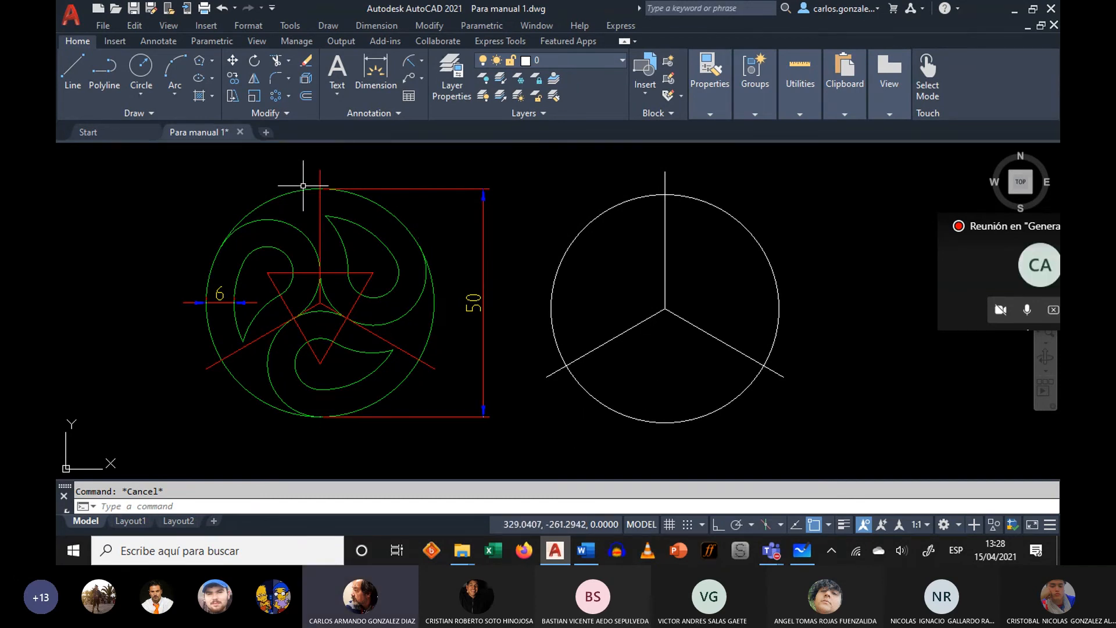
- Draw a Tan, Tan, Tan circle in the upper-left sector, touching the large circle, the vertical line and the lower-left radial line
click(139, 94)
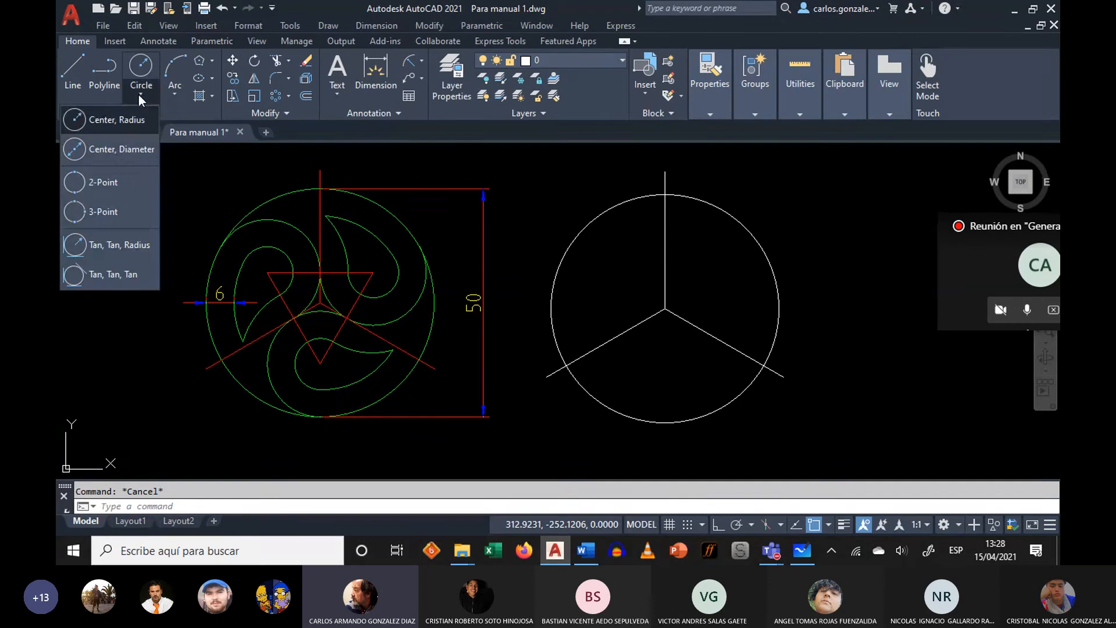
click(121, 273)
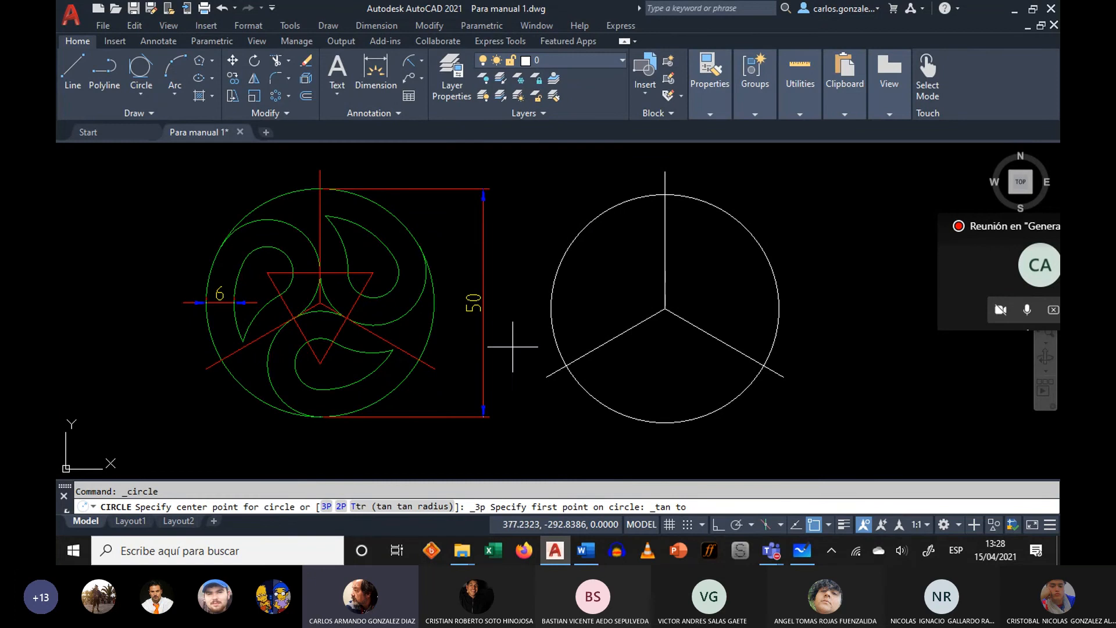
click(587, 229)
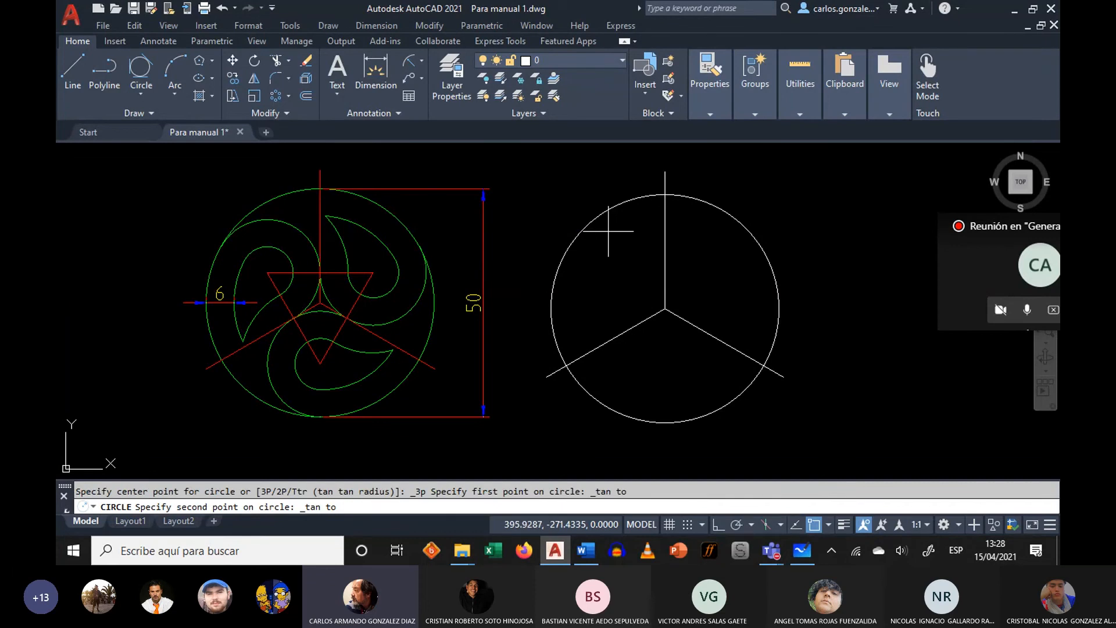
click(664, 237)
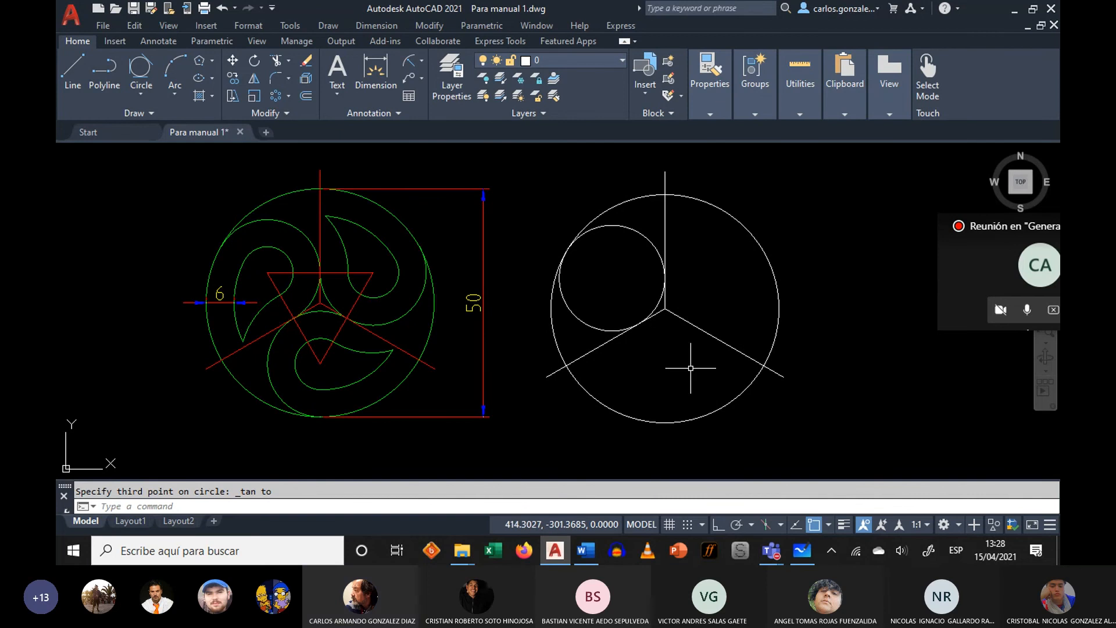
- Draw another Tan, Tan, Tan circle in the lower sector, touching the large circle and both sloping radial lines
click(138, 71)
click(639, 419)
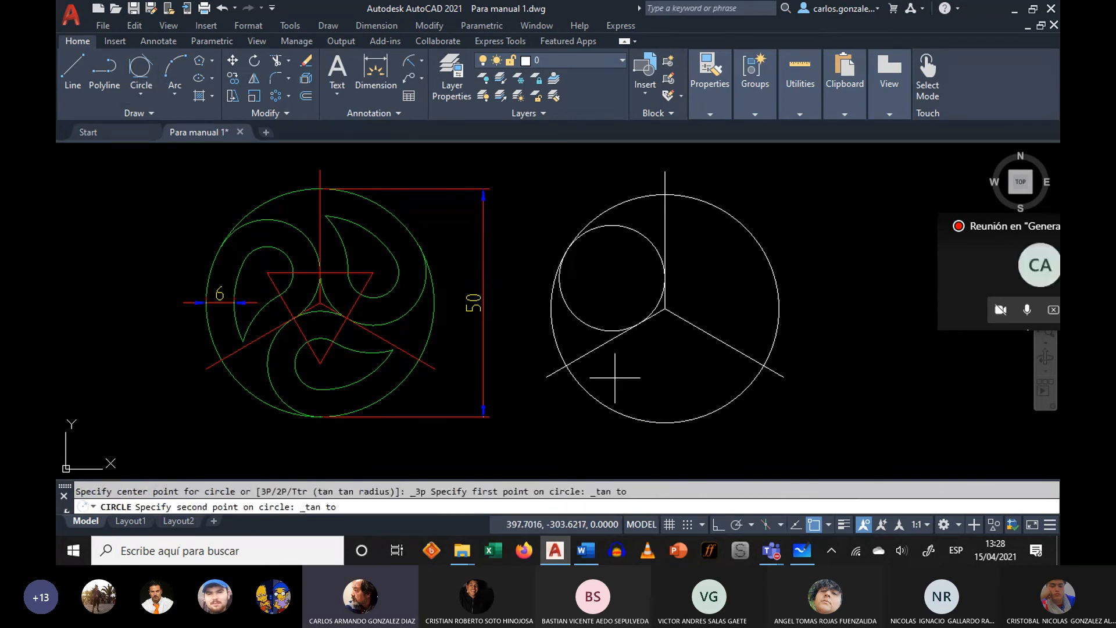
click(600, 348)
click(702, 333)
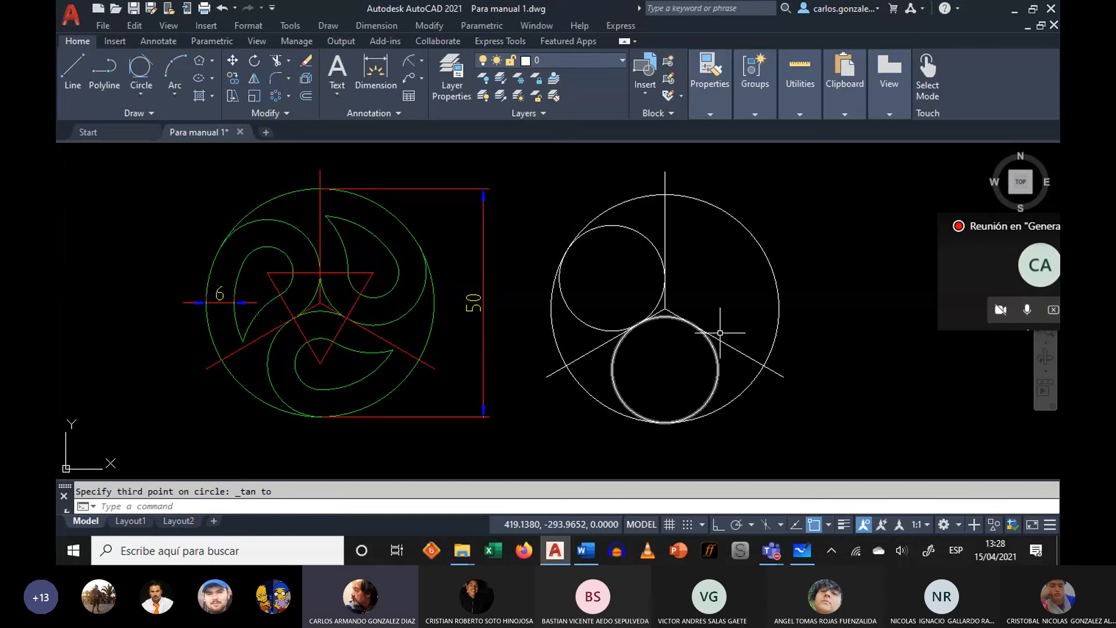
key(Return)
key(Return)
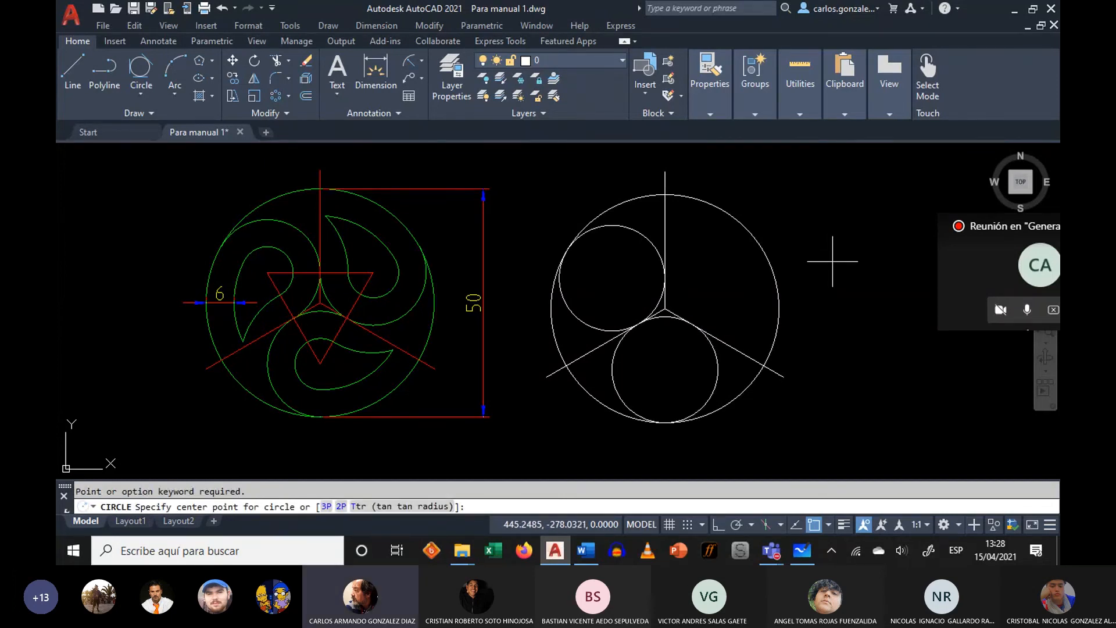
key(BackSpace)
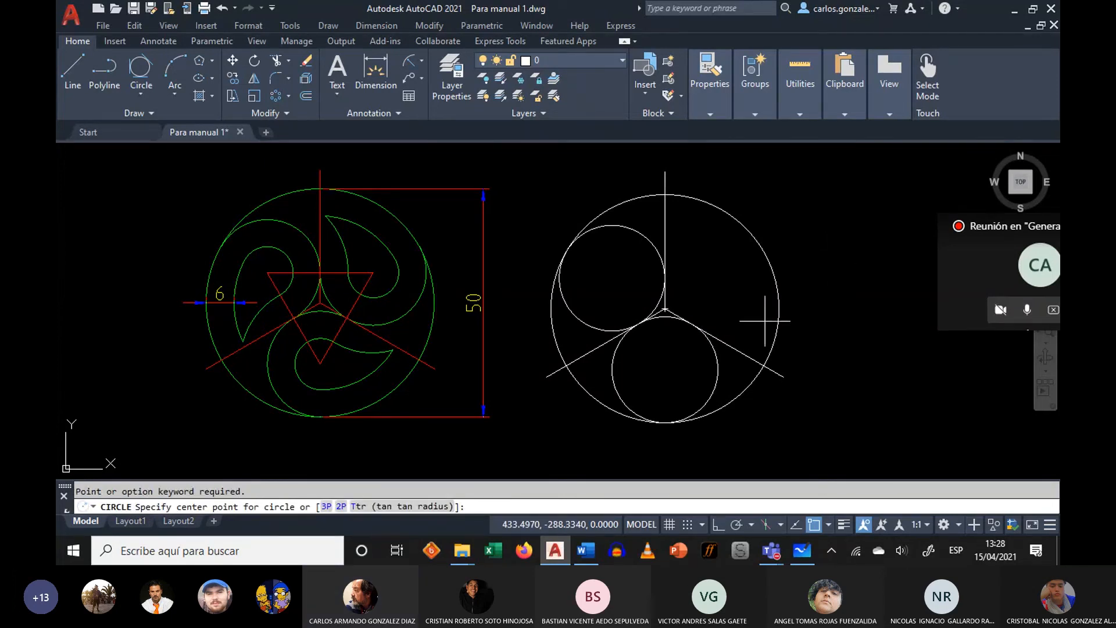
click(612, 278)
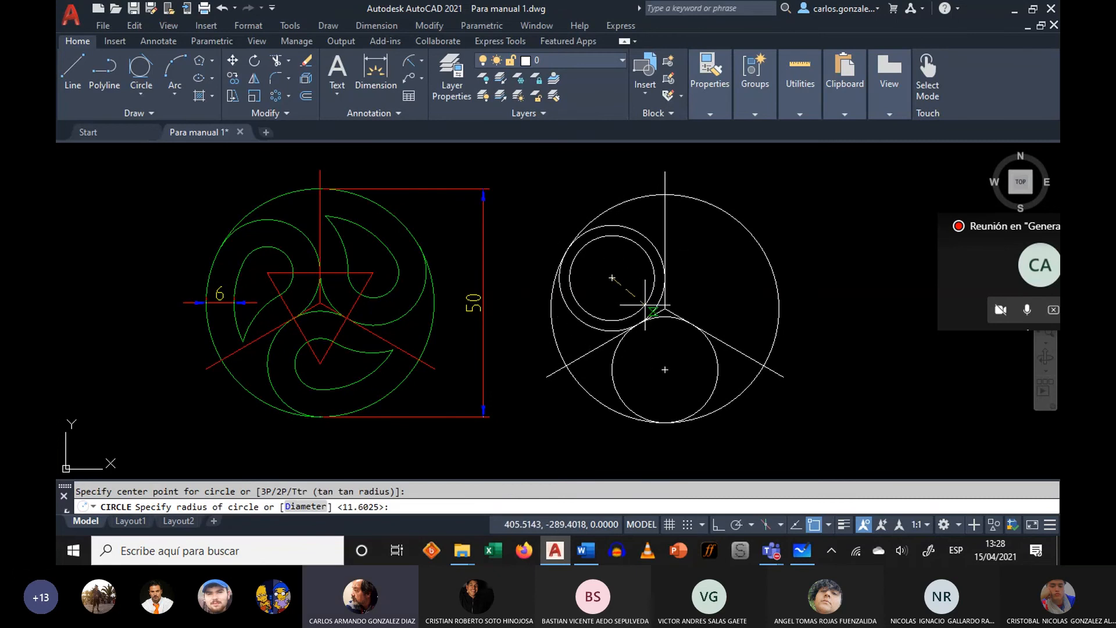
key(Escape)
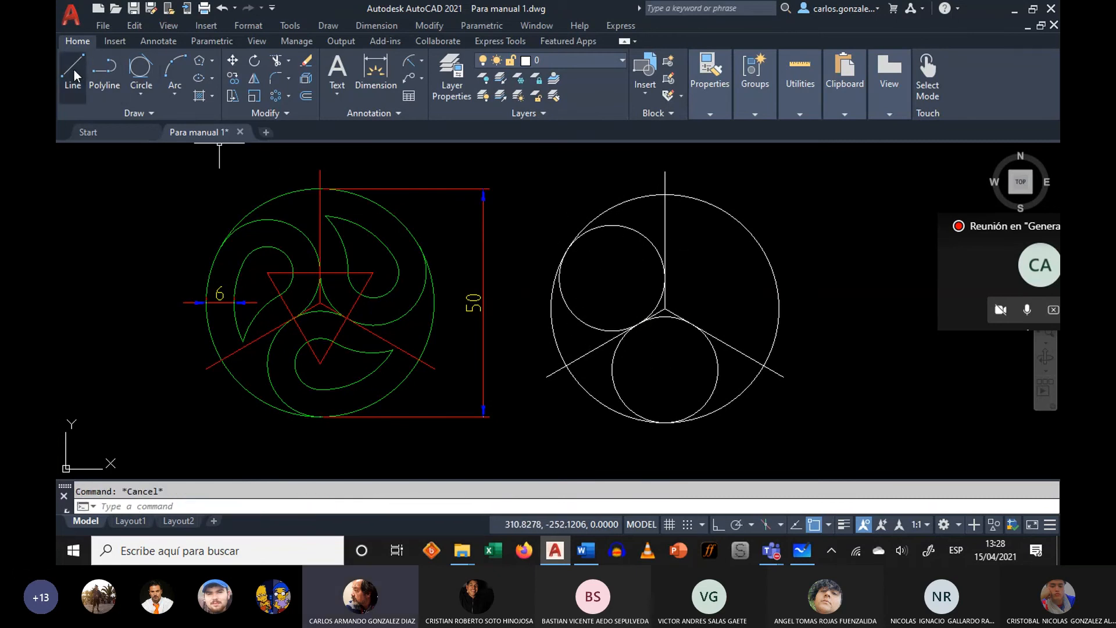
- Draw a line from the centre of the upper-left tangent circle to the centre of the lower tangent circle
click(73, 70)
click(611, 279)
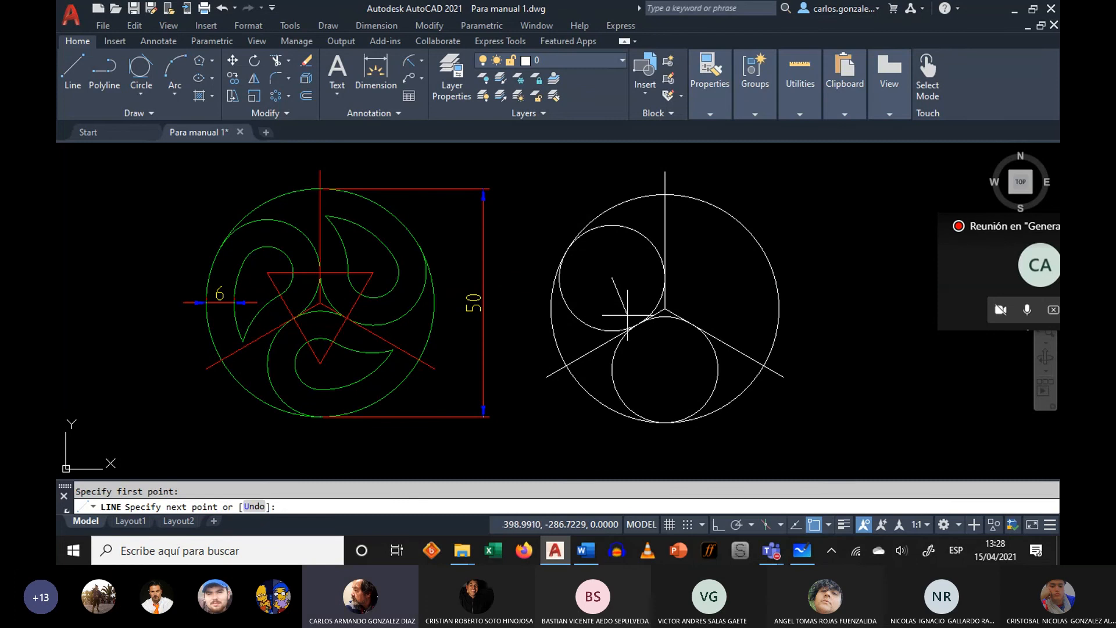
click(665, 369)
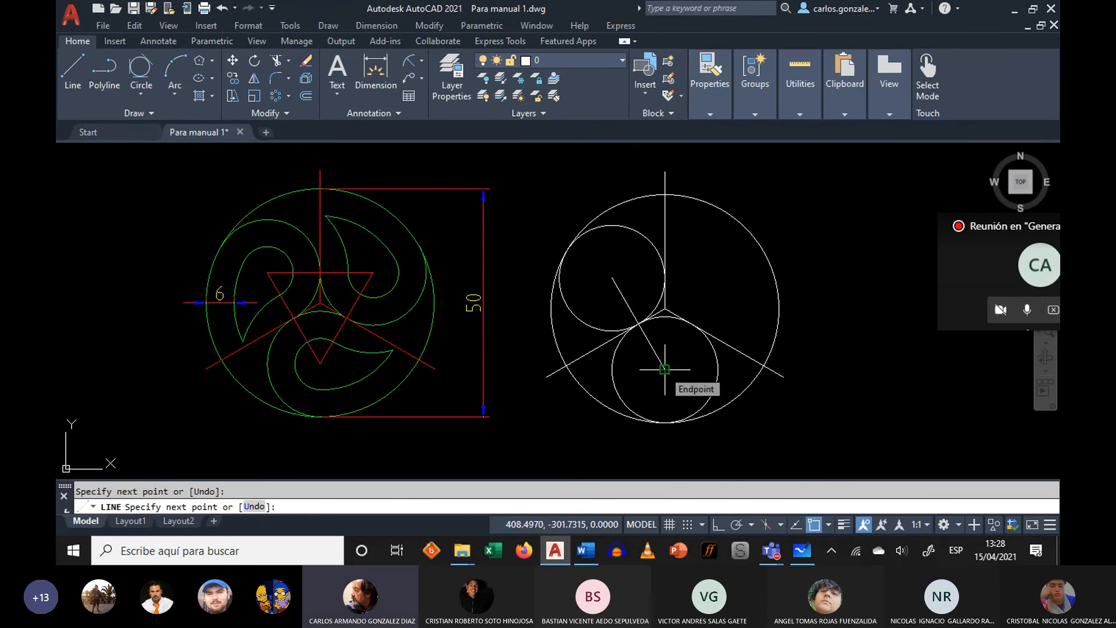
key(Return)
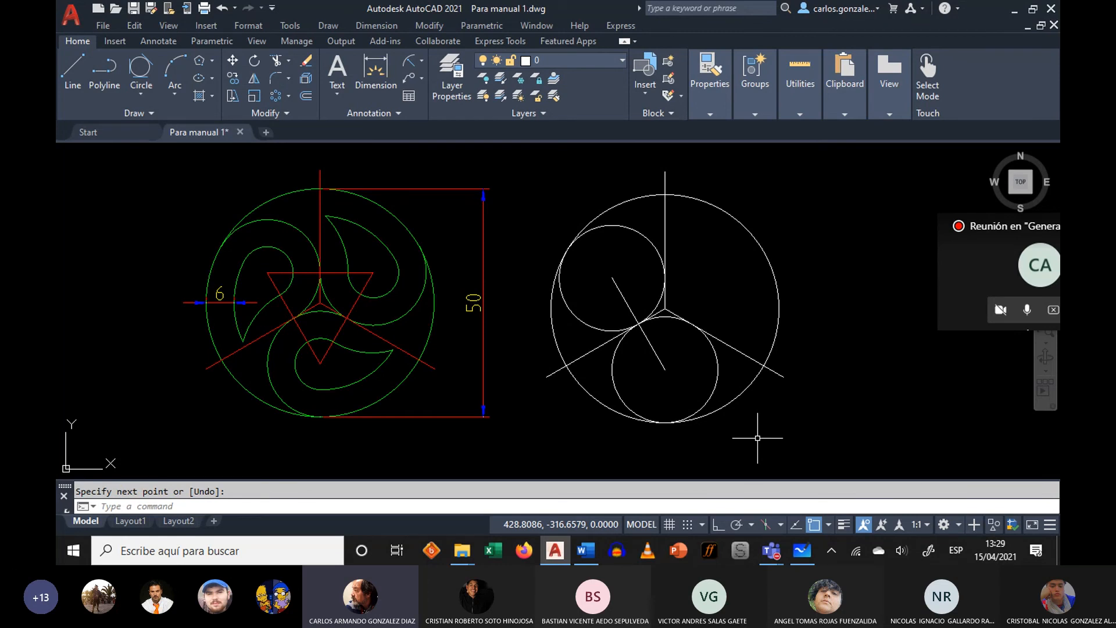
- Erase the lower tangent circle, leaving the line between the two centres in place
key(Return)
click(718, 369)
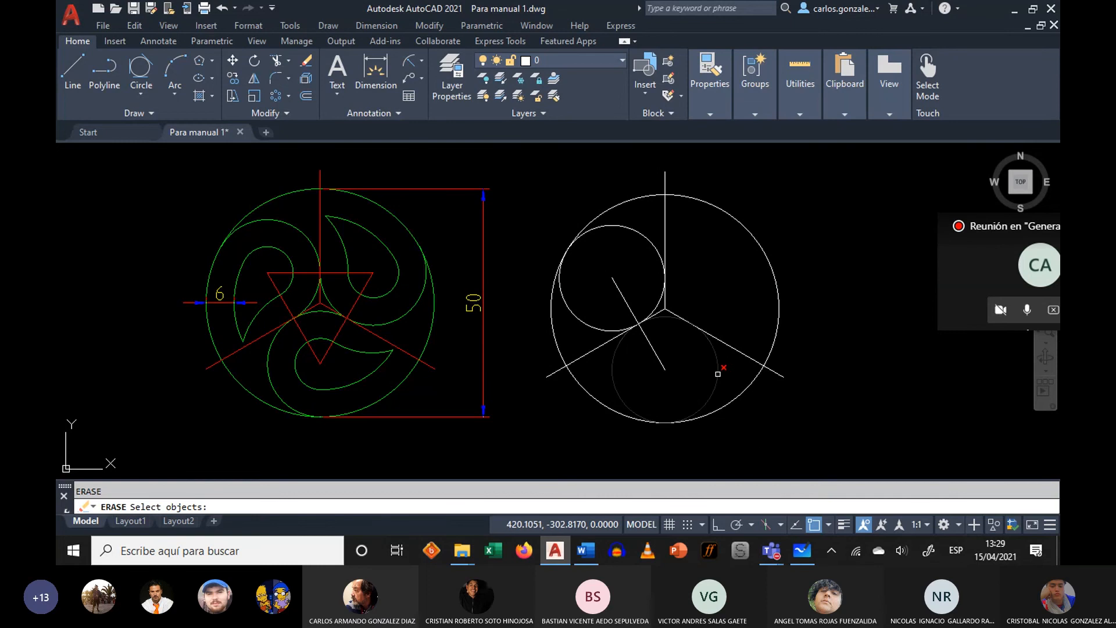
key(Return)
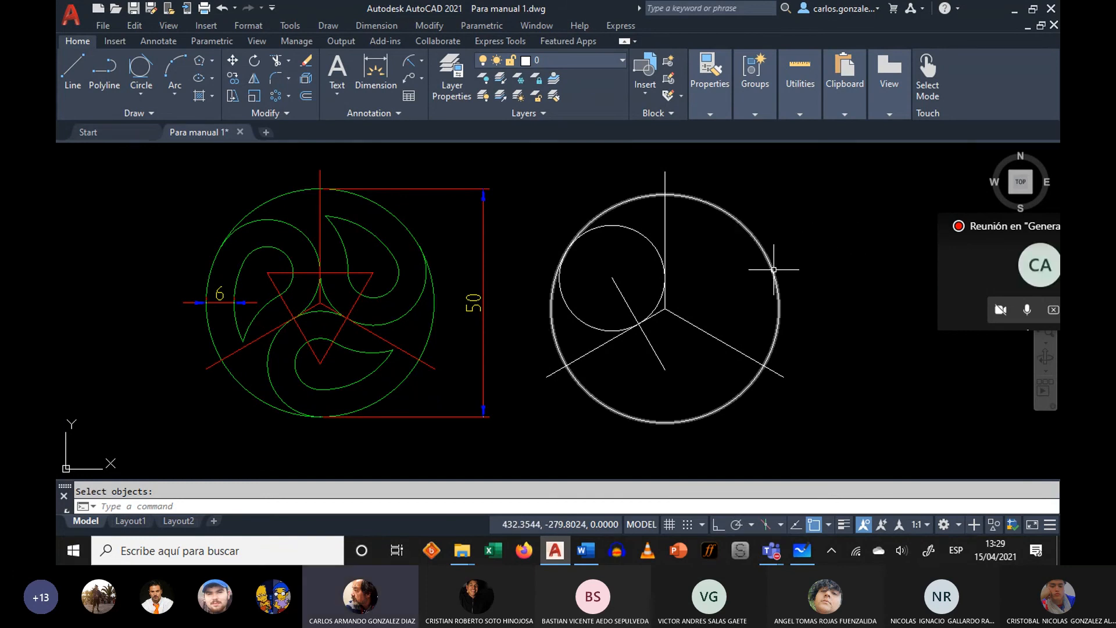
- Try offsetting the large radius 25 circle outward by a distance of 6
text(o)
key(Return)
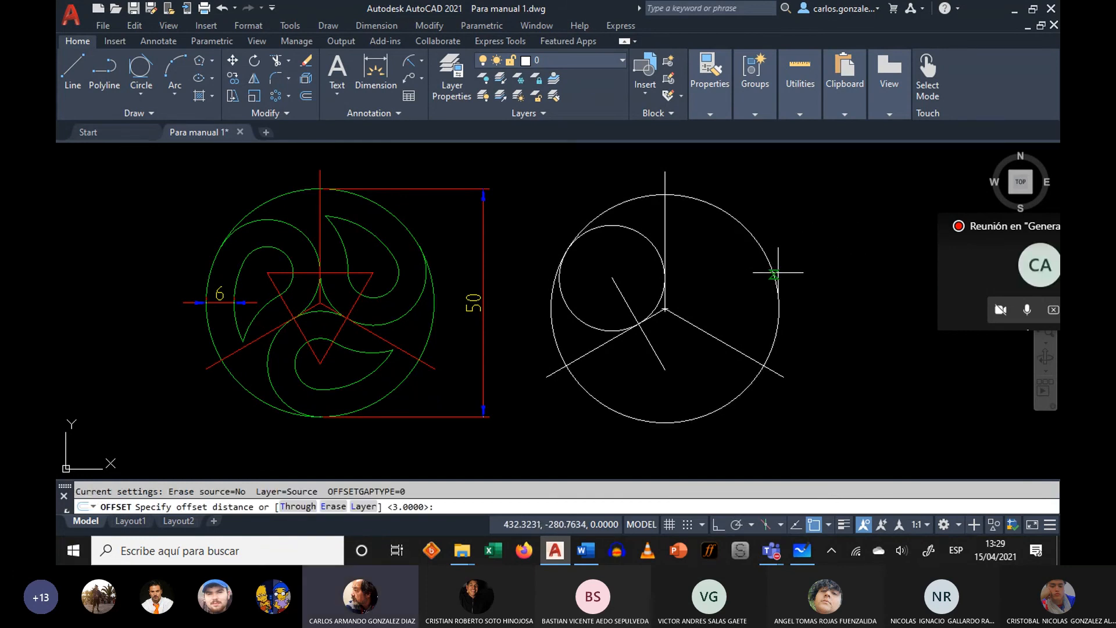
key(Return)
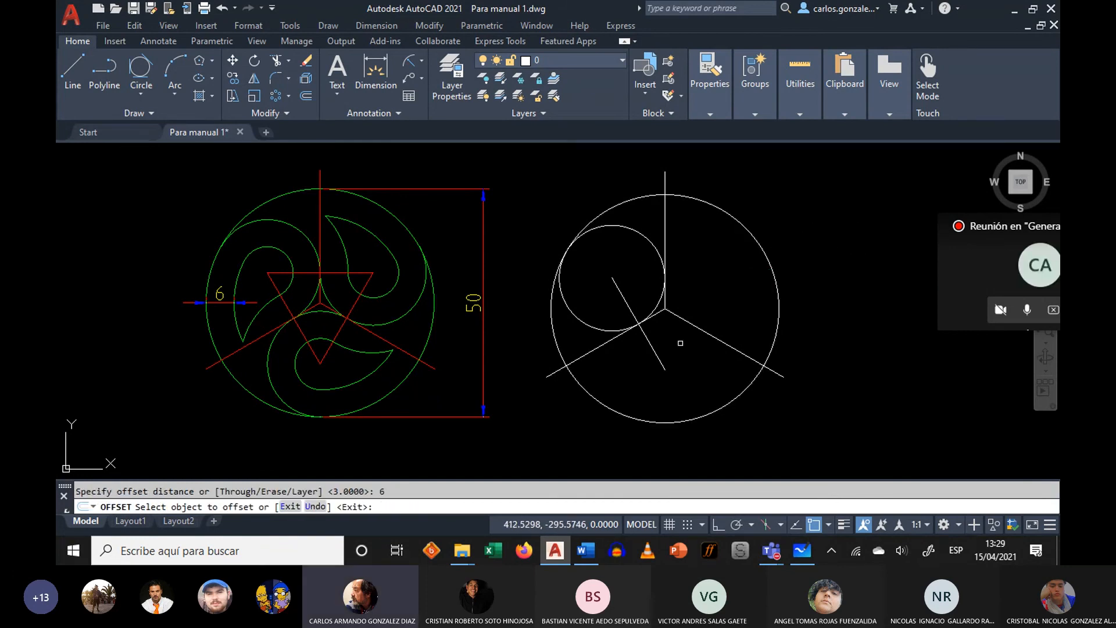
click(557, 343)
click(833, 231)
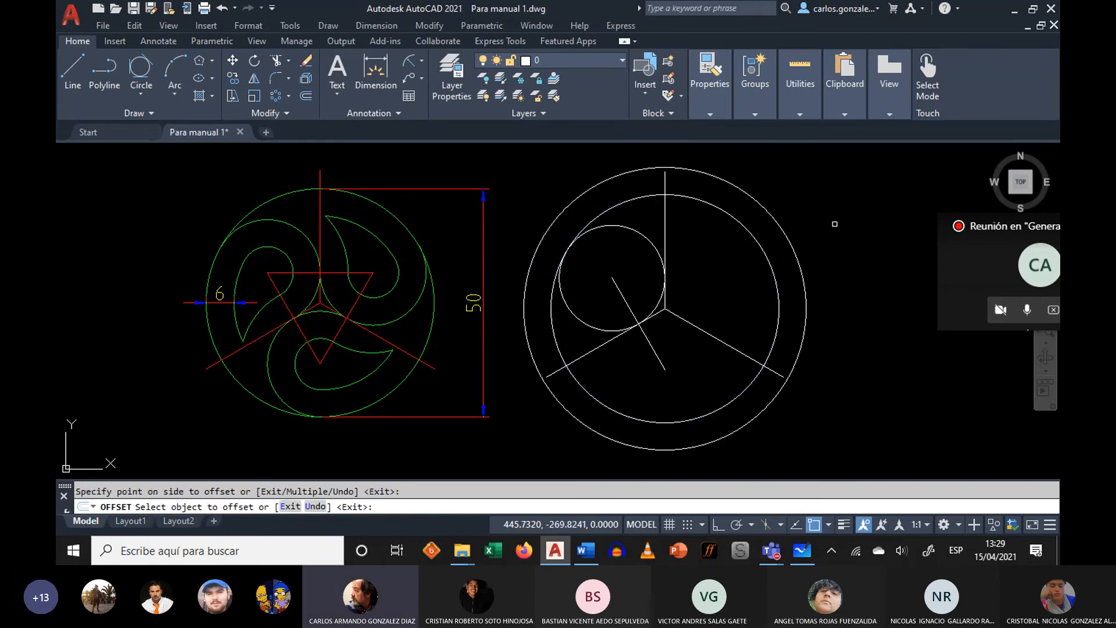
right_click(835, 221)
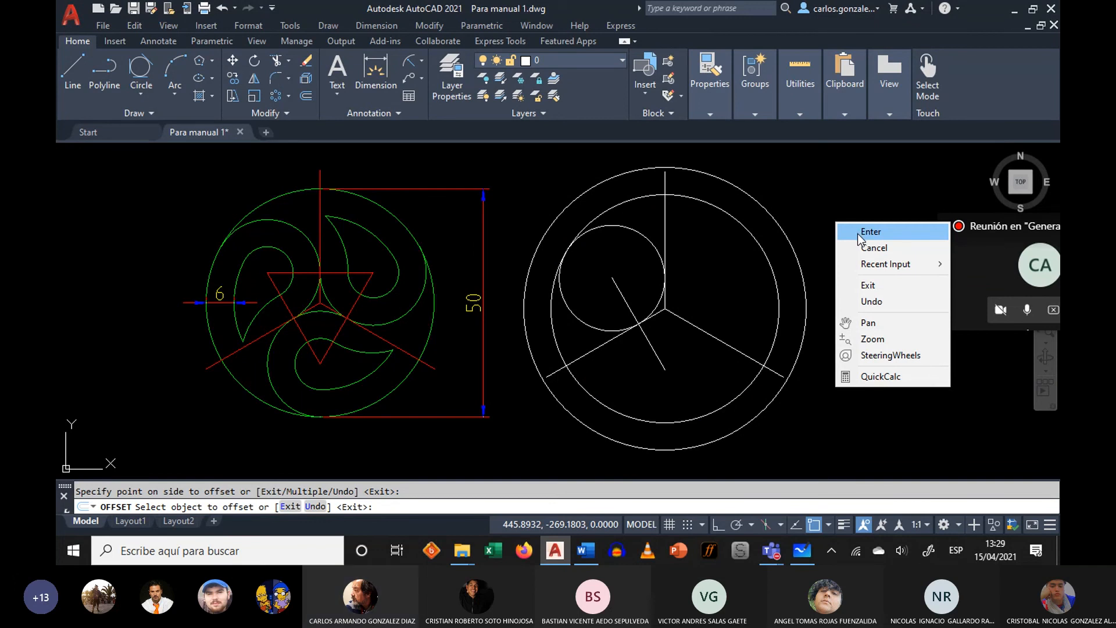
click(857, 232)
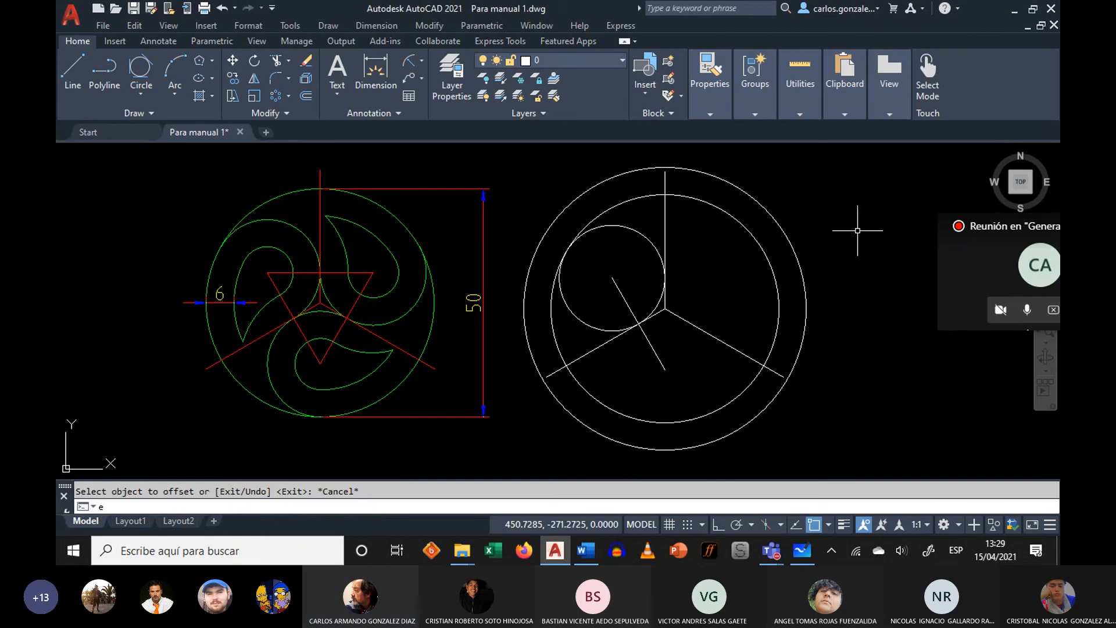
- Erase the offset circle outside the large circle
text(e)
key(Return)
click(783, 239)
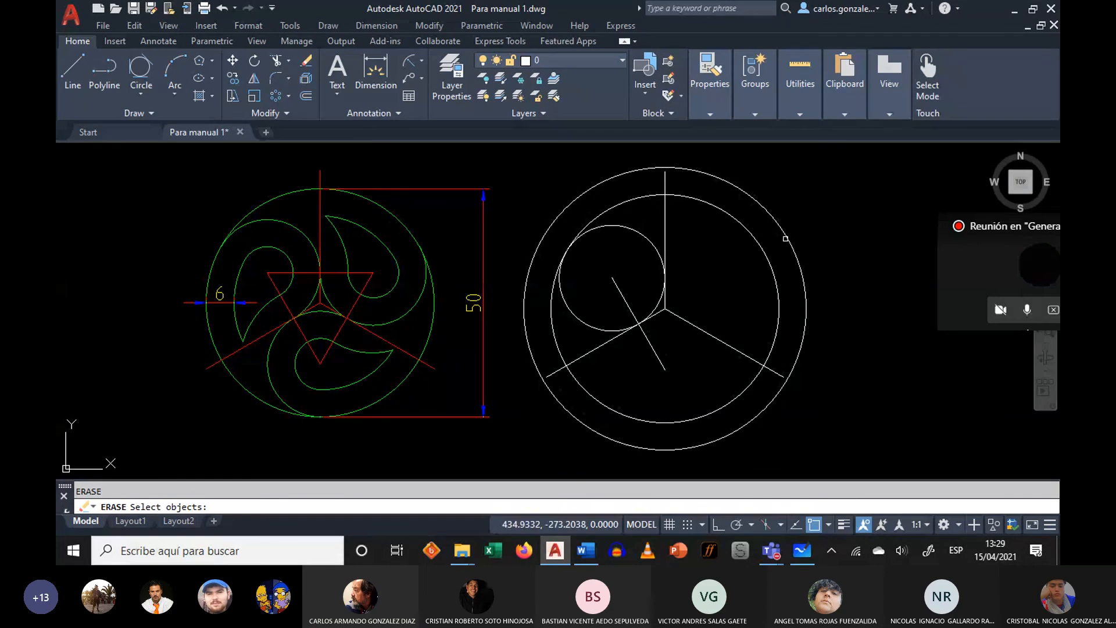
key(Return)
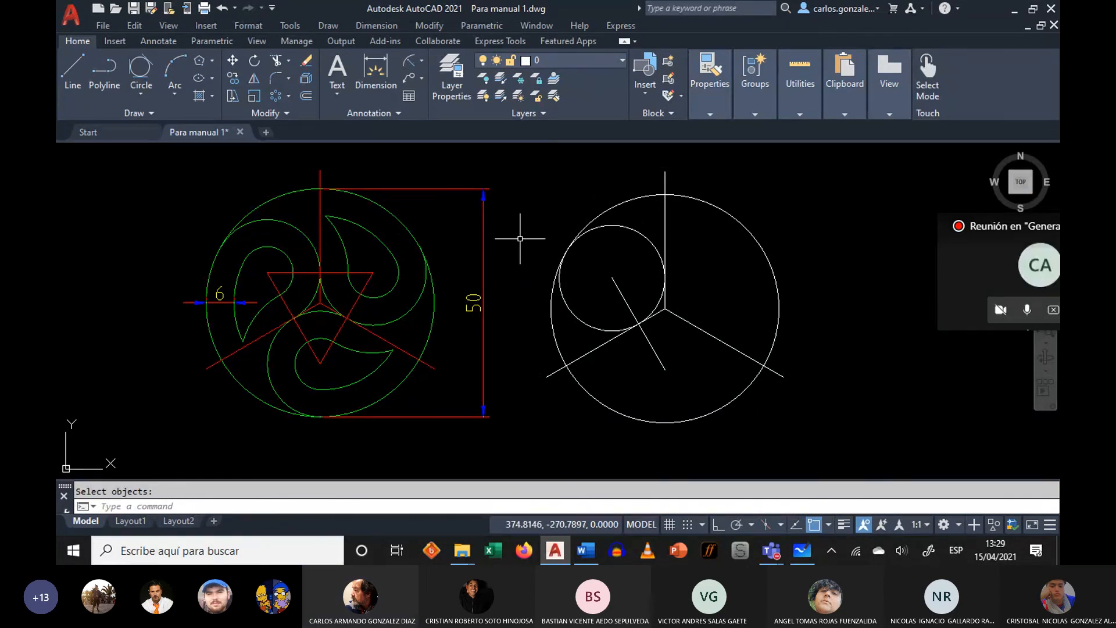
- Offset the large radius 25 circle inward by a distance of 6
text(o)
key(Return)
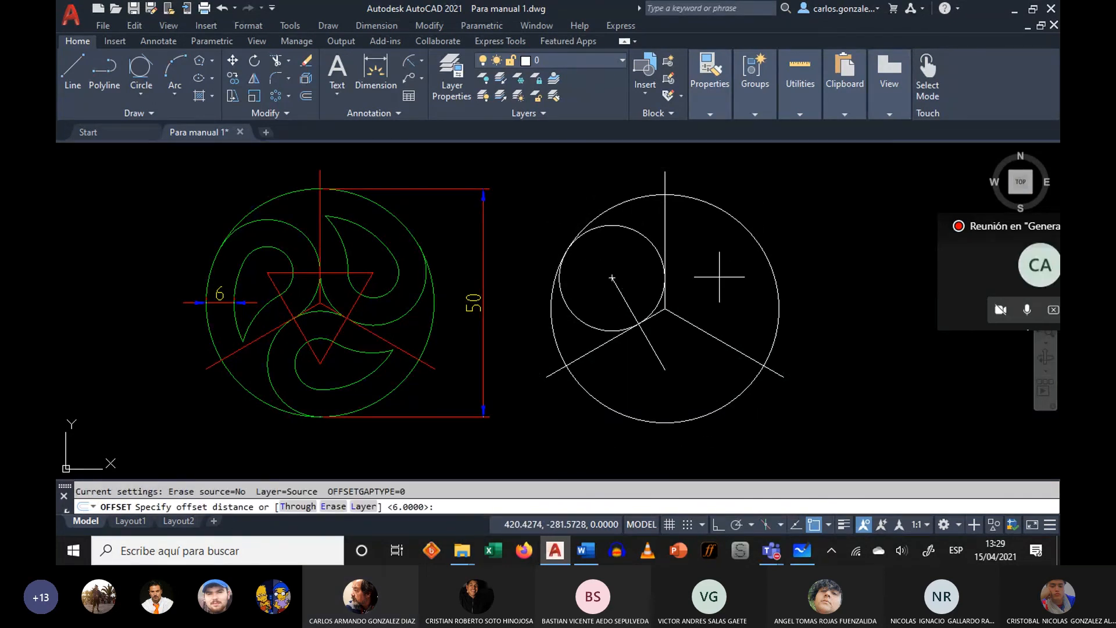
key(Return)
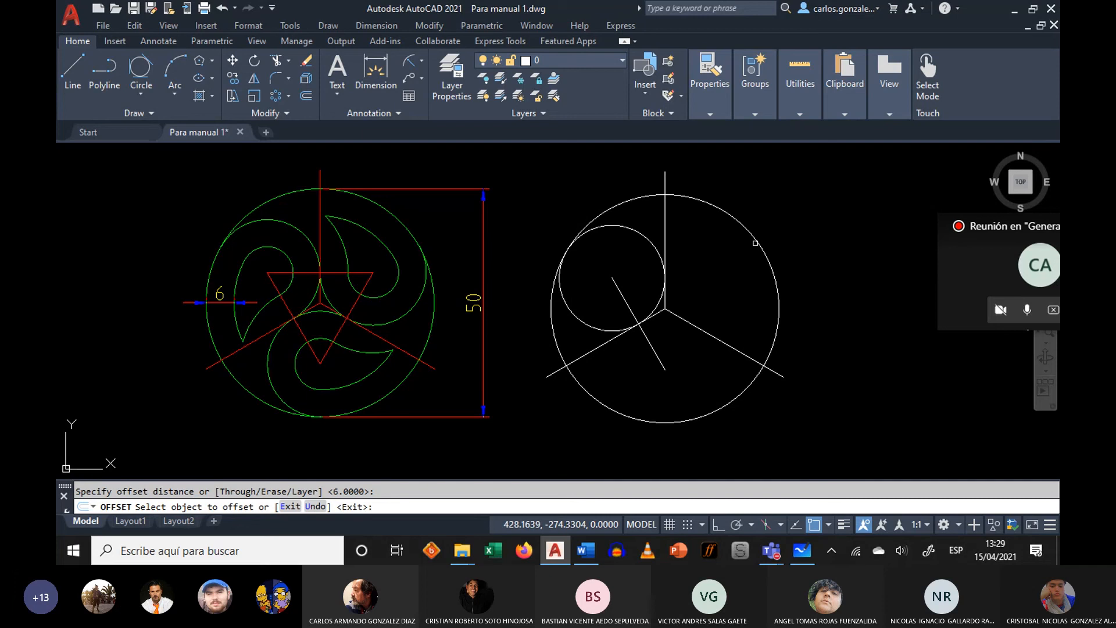
click(750, 247)
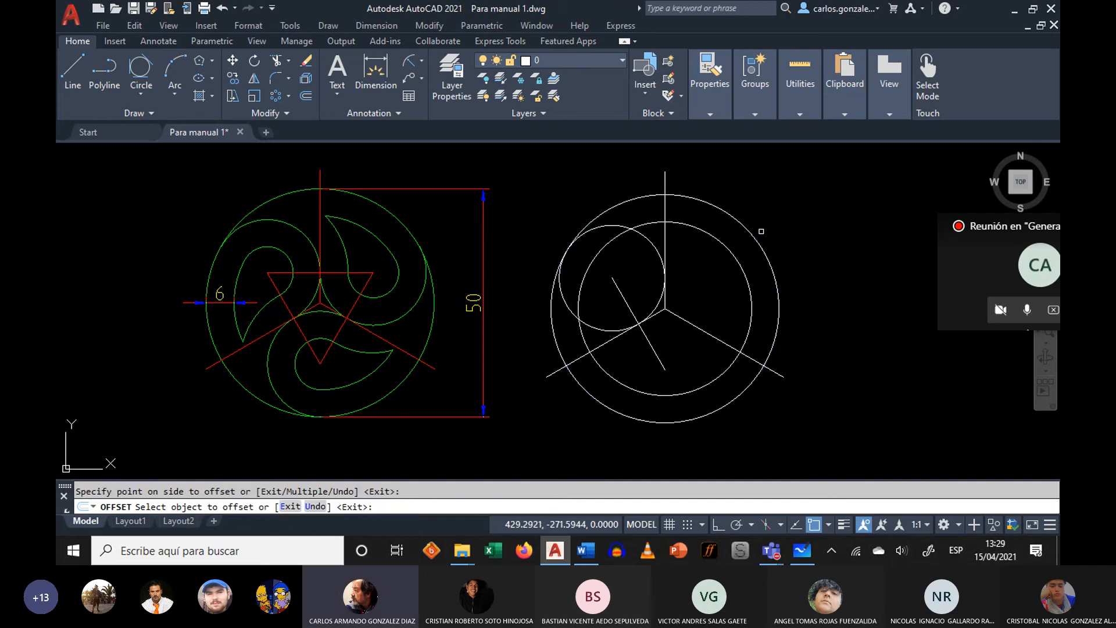
right_click(791, 195)
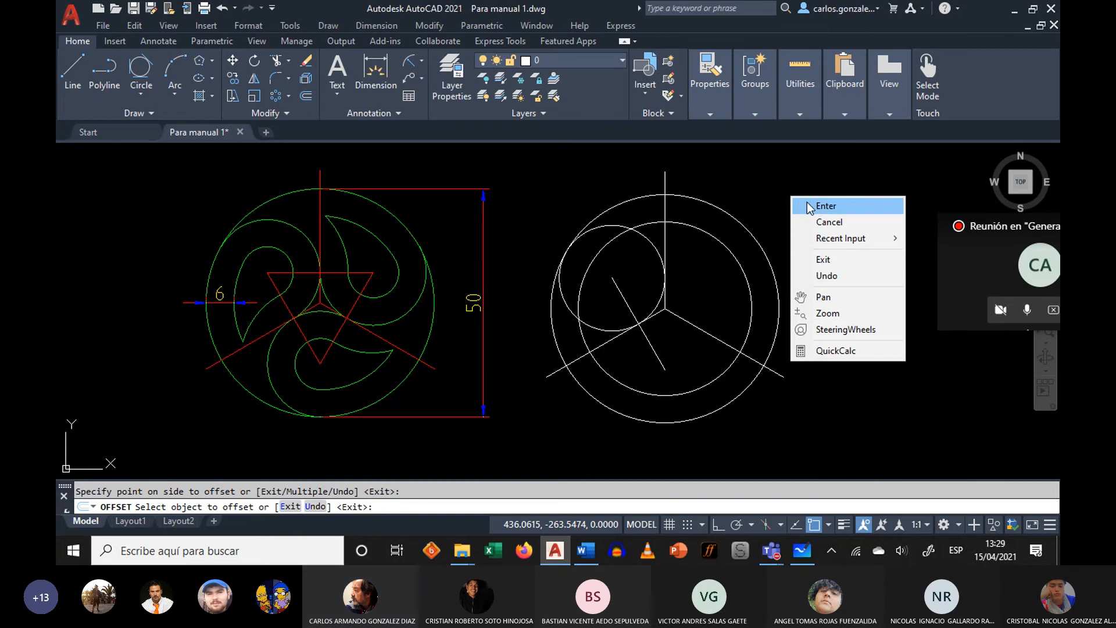
click(814, 205)
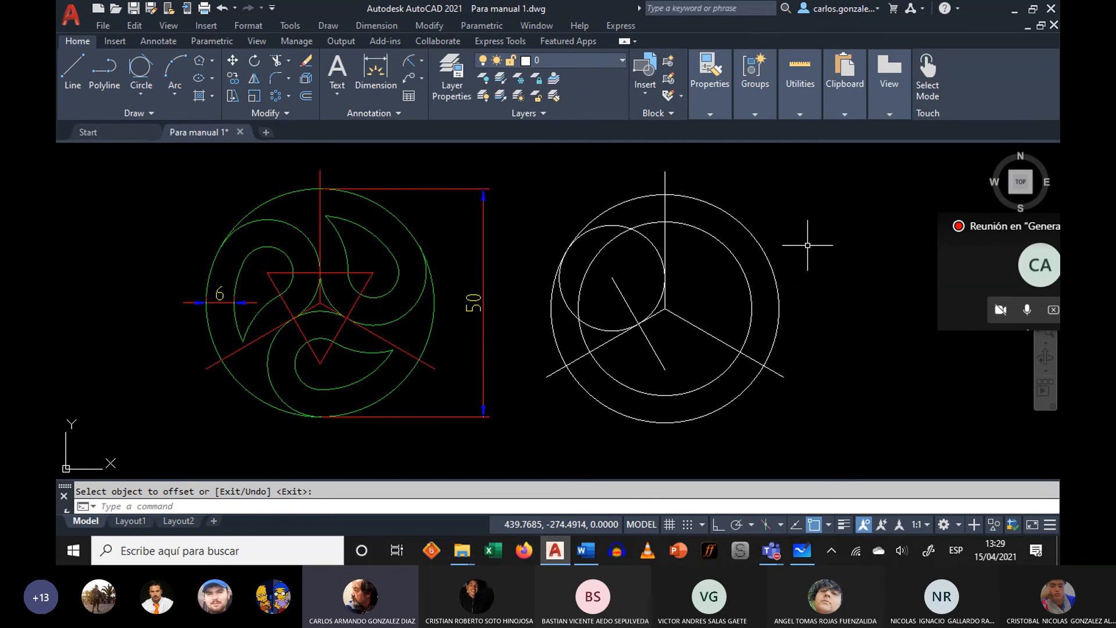
- Trim the lower-left part of the tangent circle between the large circle and the lower-left radial line
key(Return)
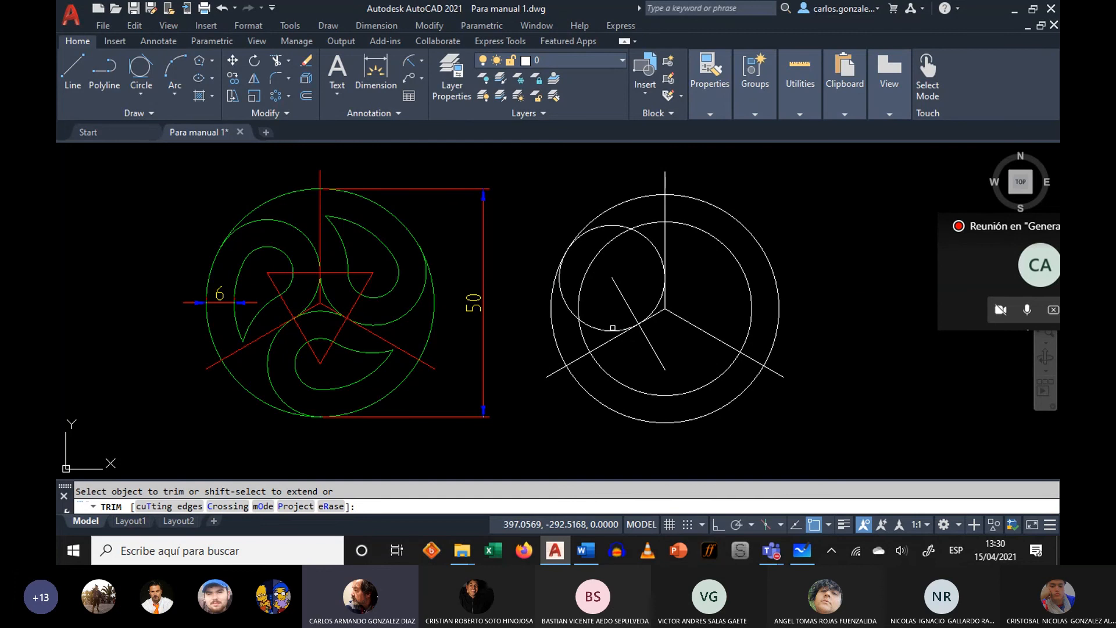
click(613, 330)
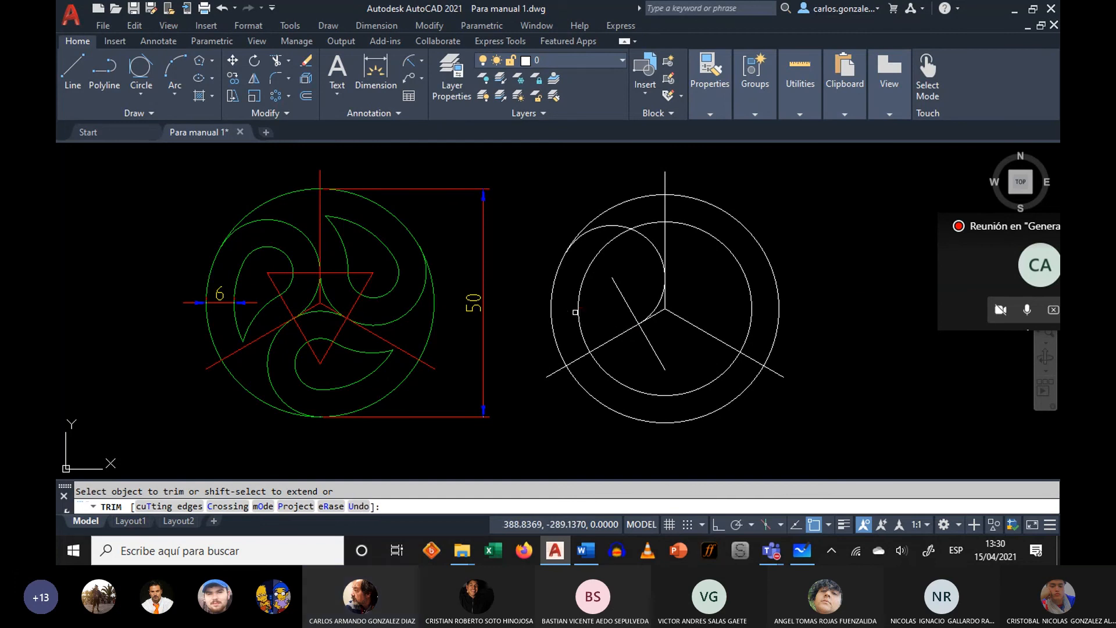
right_click(819, 203)
click(846, 214)
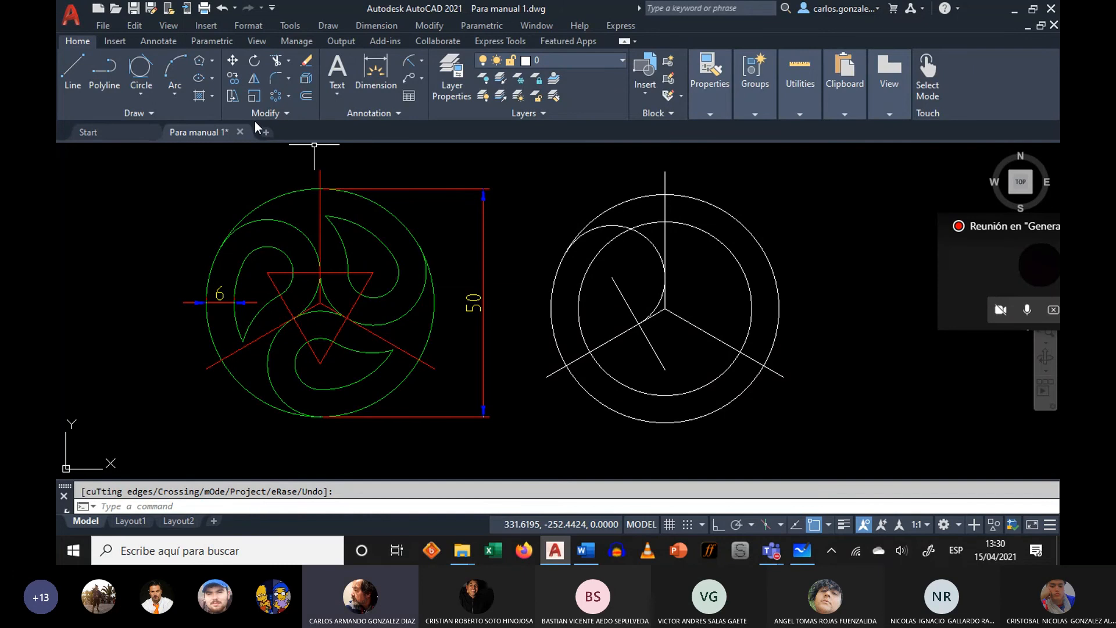
- Offset the remaining arc of the tangent circle inward by a distance of 6
click(307, 96)
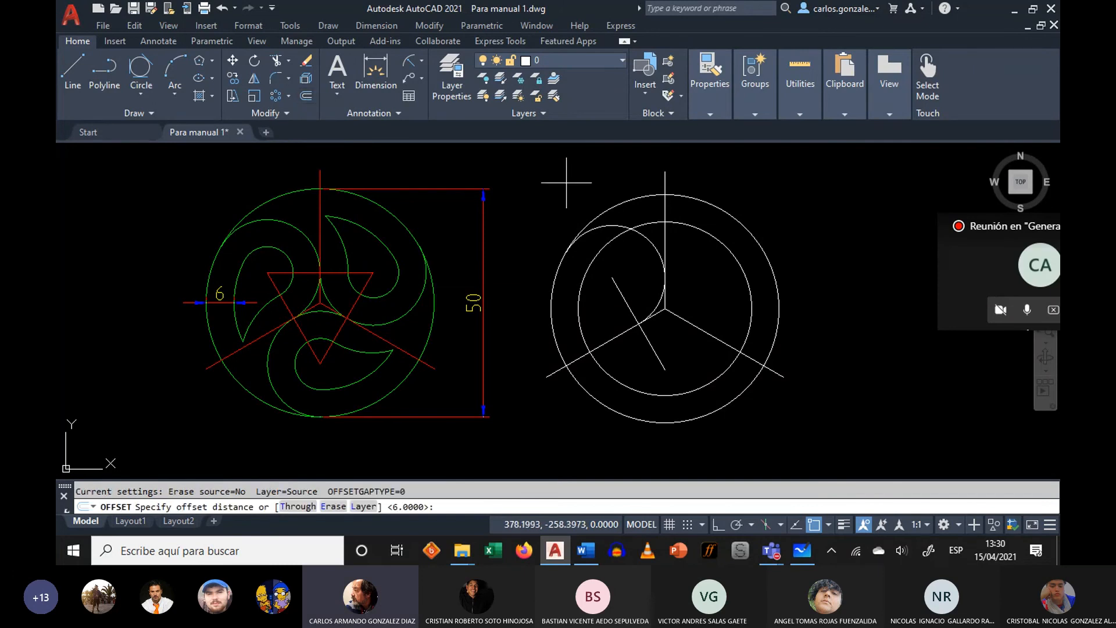
key(Return)
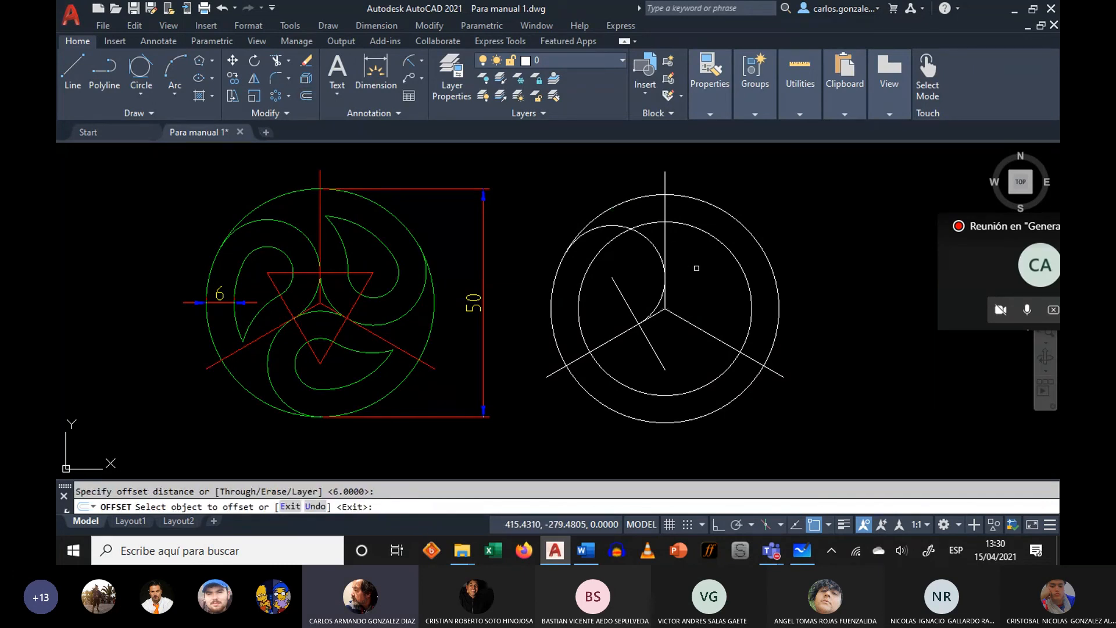
click(657, 247)
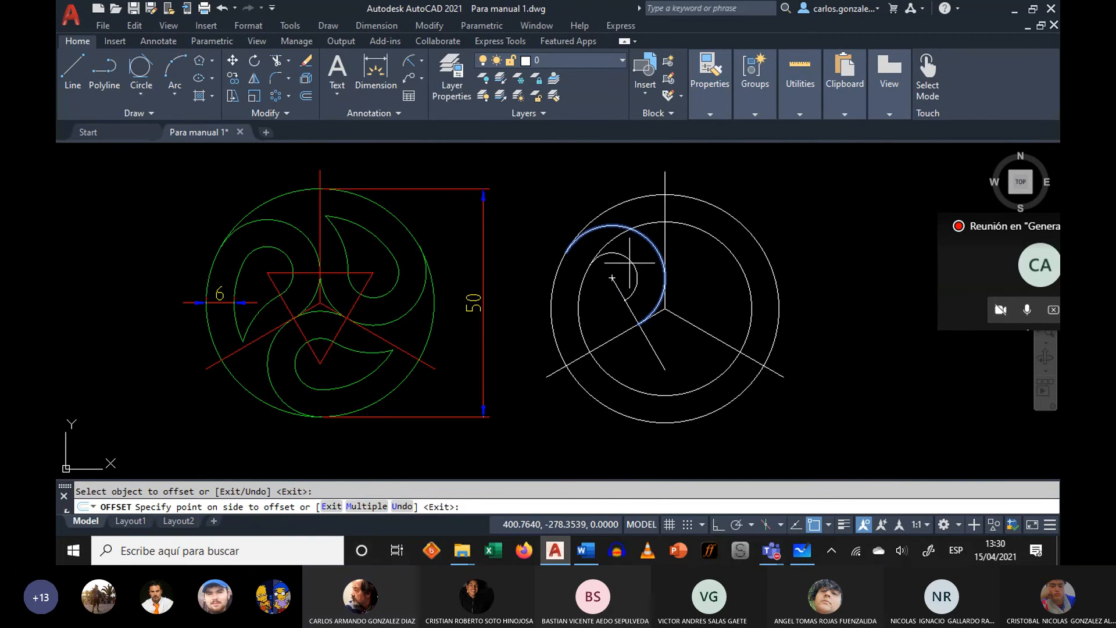
right_click(792, 199)
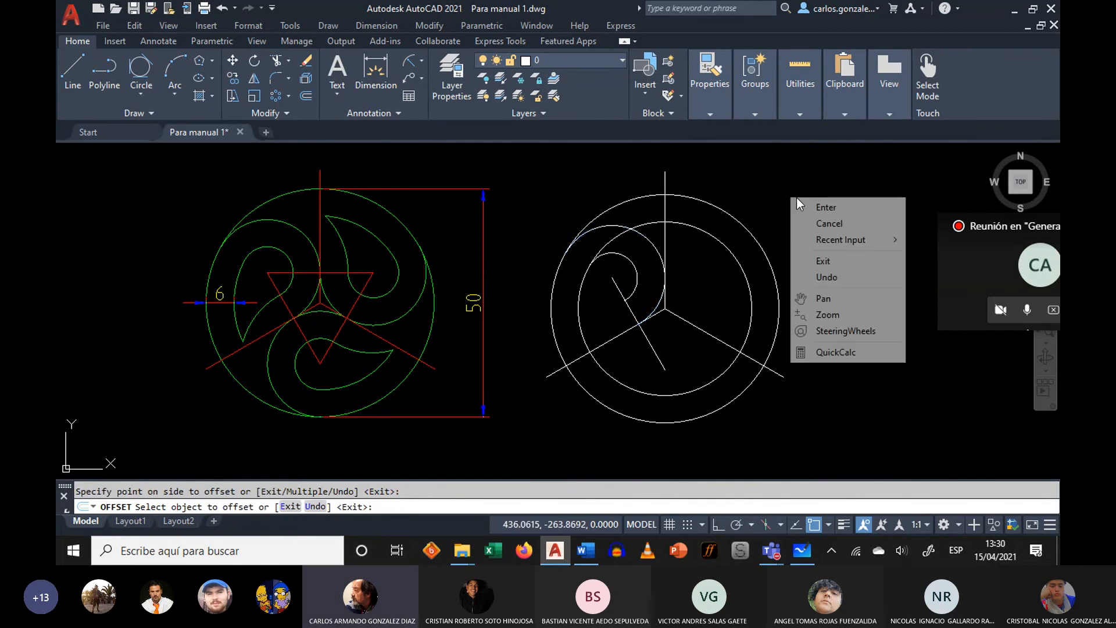
click(798, 205)
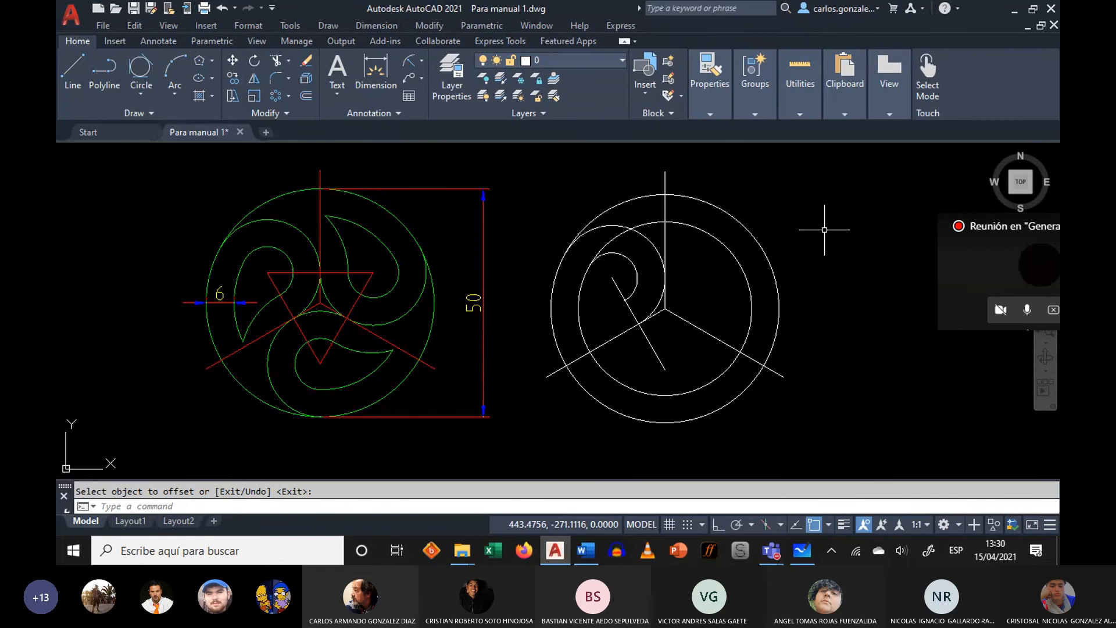
- Trim the inner offset circle, keeping only its left arc from the small offset arc to the lower-left radial line
text(tr)
key(Return)
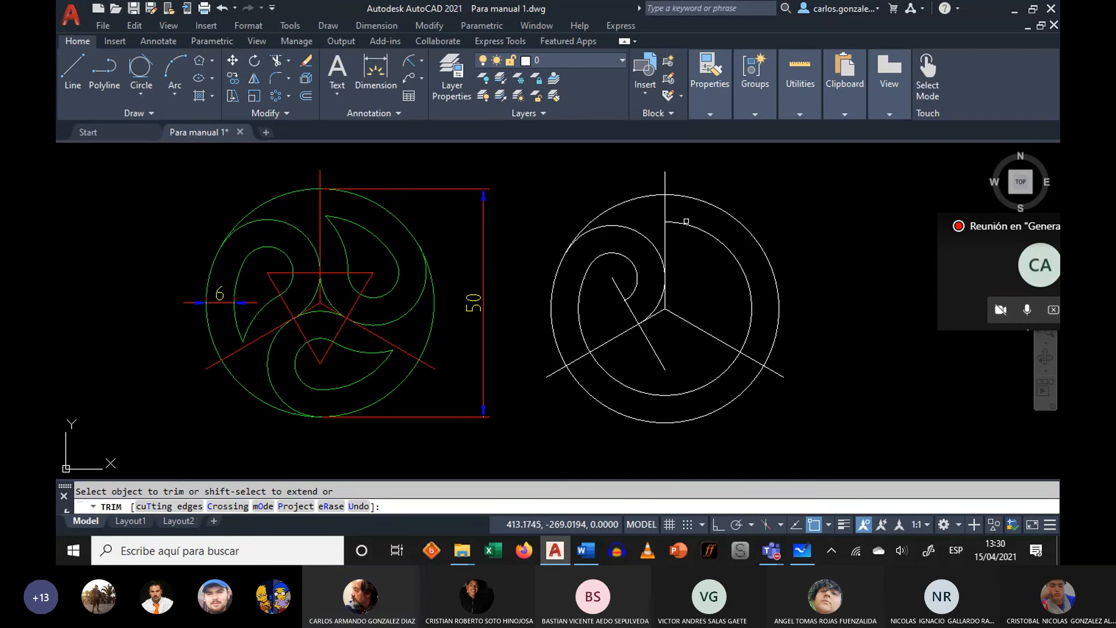
click(685, 223)
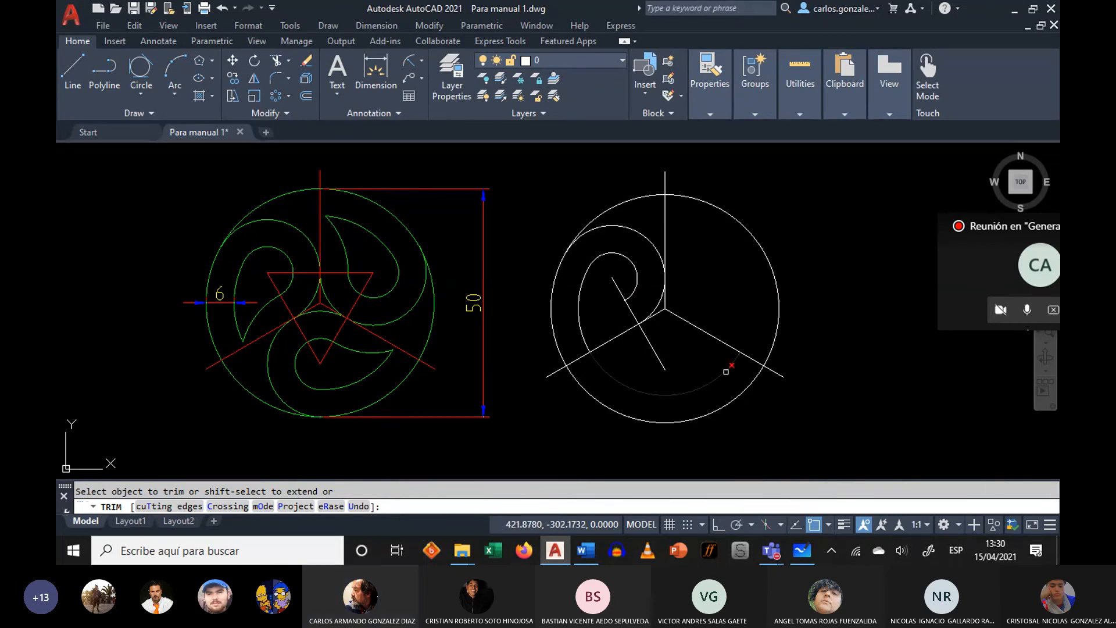
click(725, 370)
right_click(802, 205)
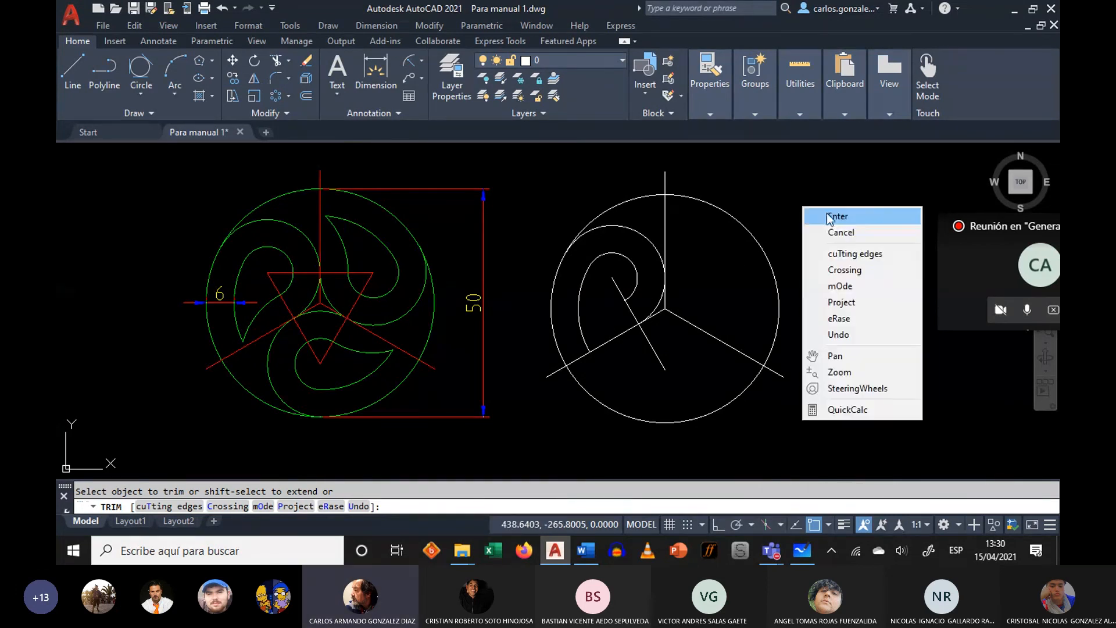
click(843, 221)
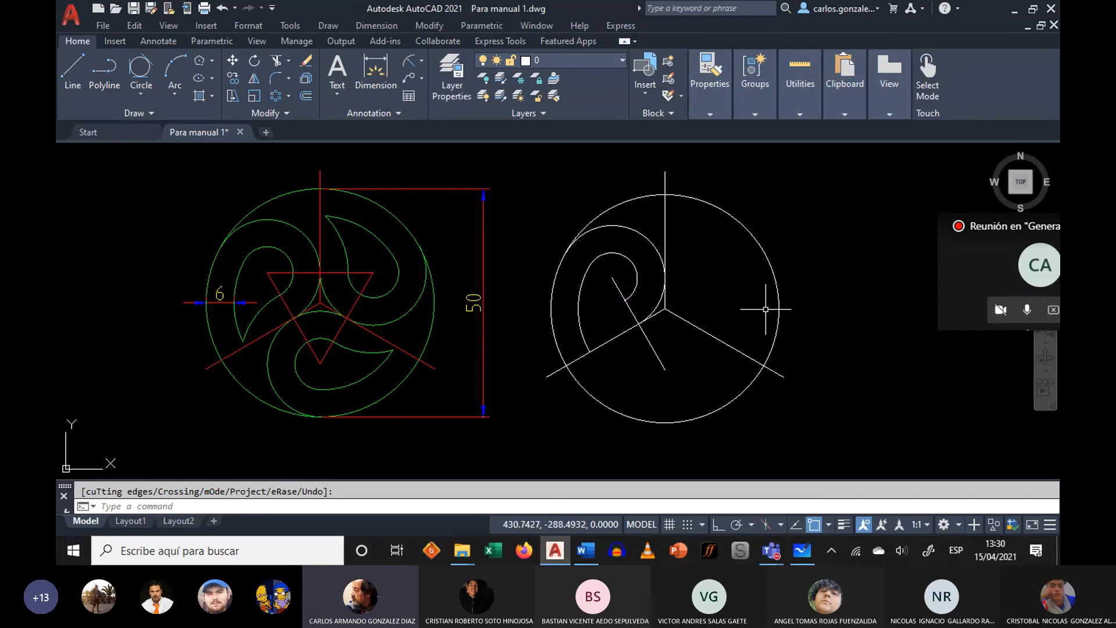
- Draw a circle centred on the lower end of the centre-to-centre line, passing through the small offset arc's lower endpoint
click(141, 95)
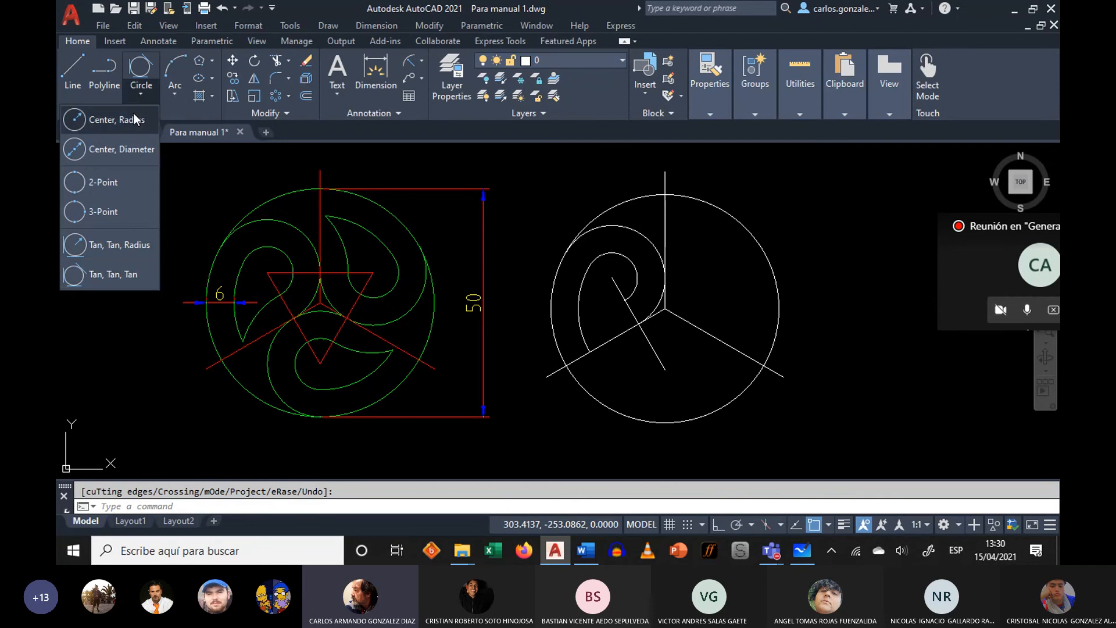
click(134, 119)
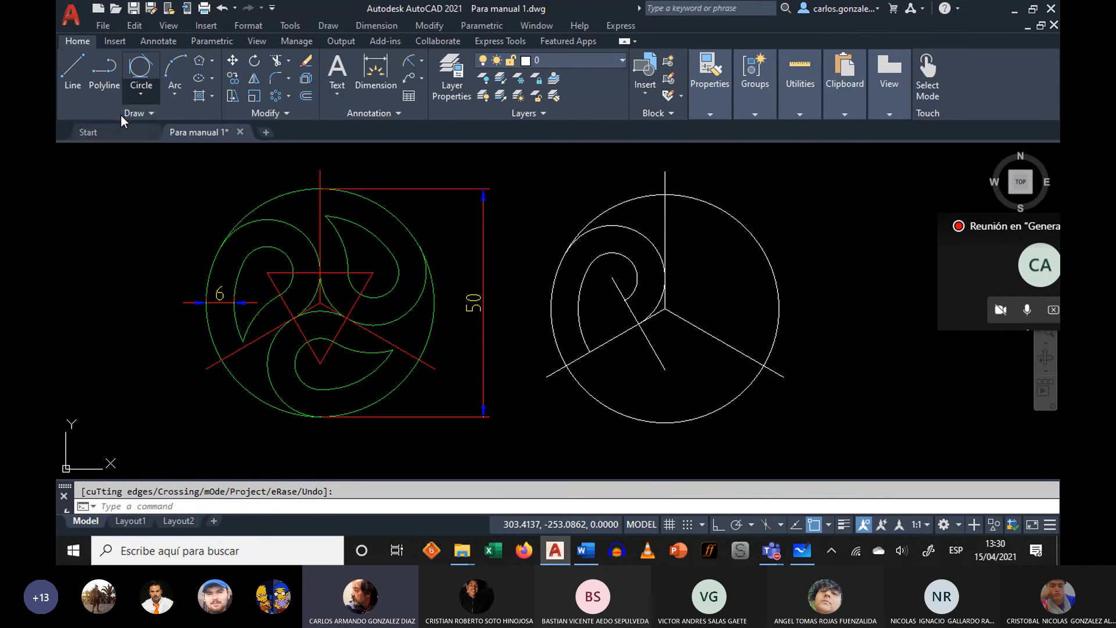
click(664, 369)
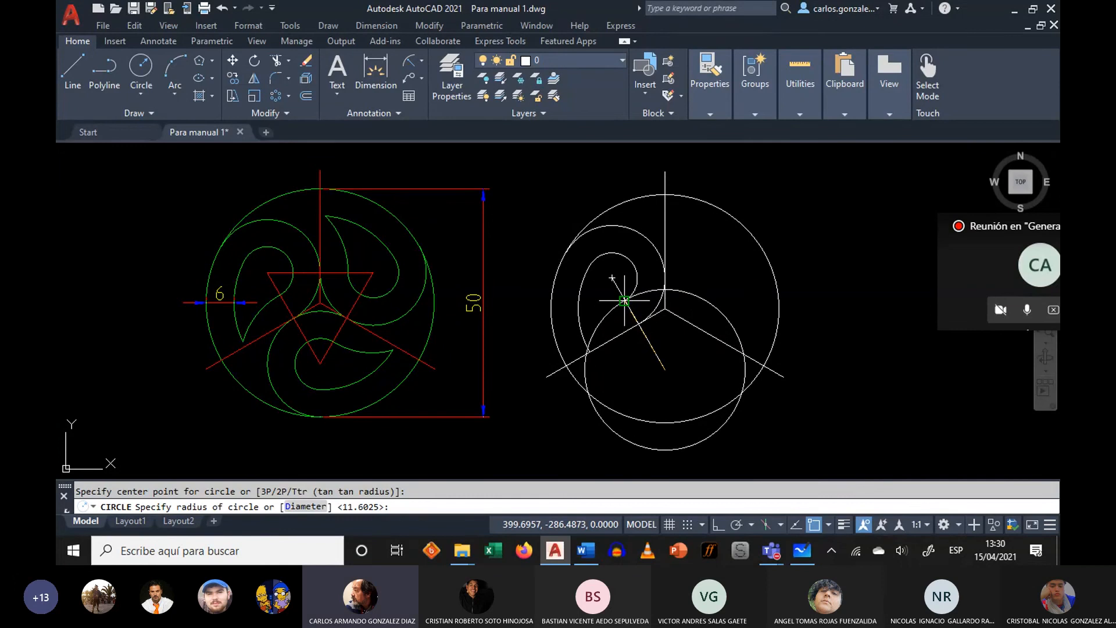
click(624, 300)
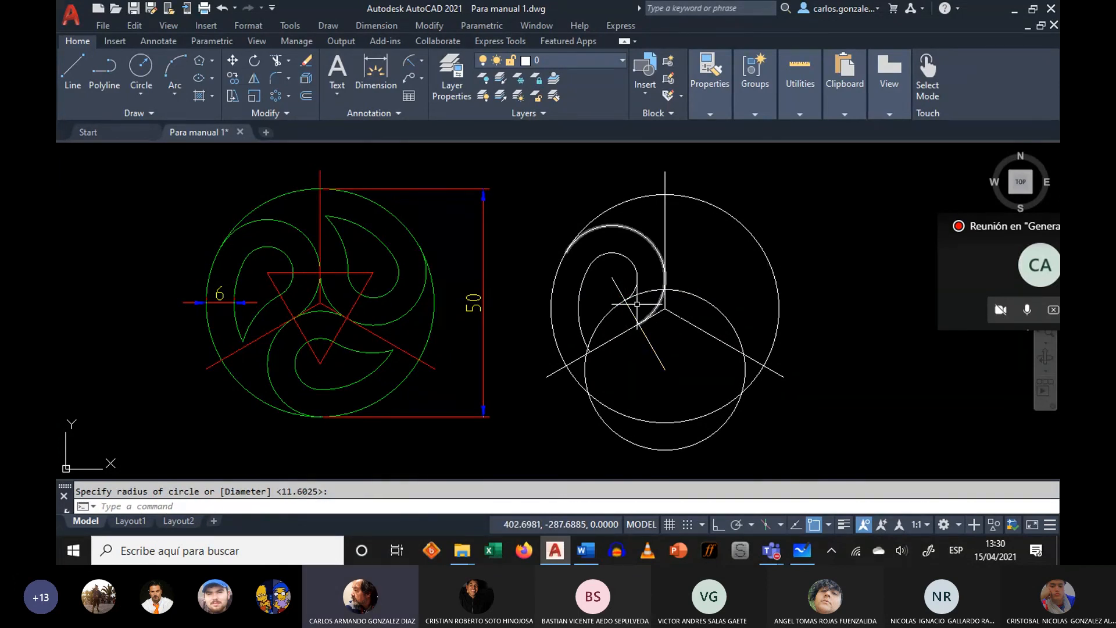
scroll(628, 307, up, 2)
scroll(628, 308, down, 2)
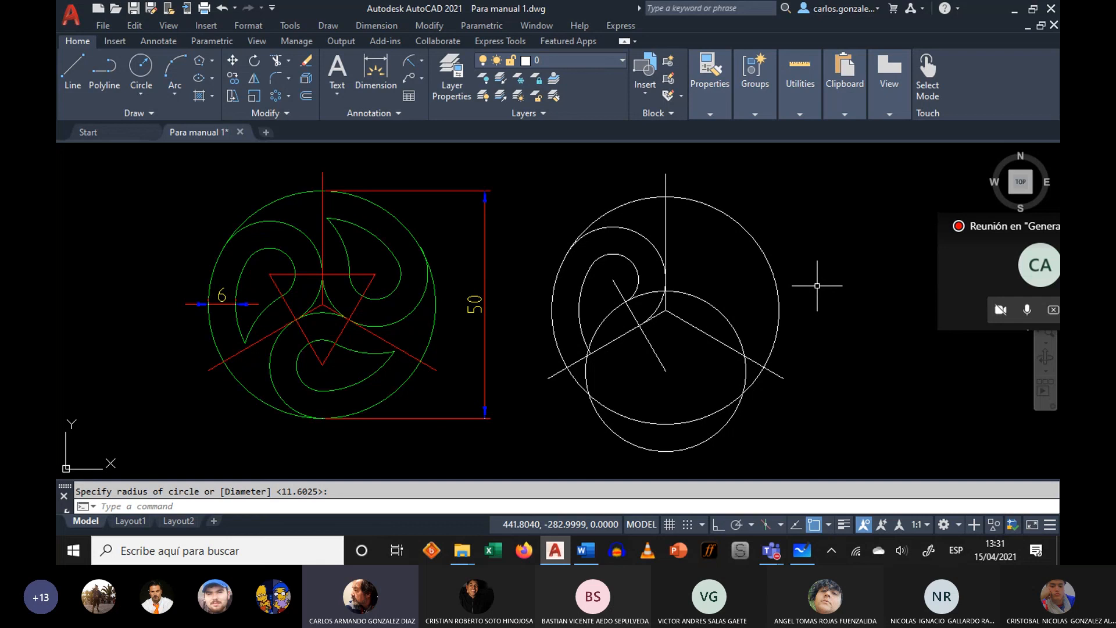
- Trim the new circle and the left inner arc around the blade so they close into a pointed tip
key(Return)
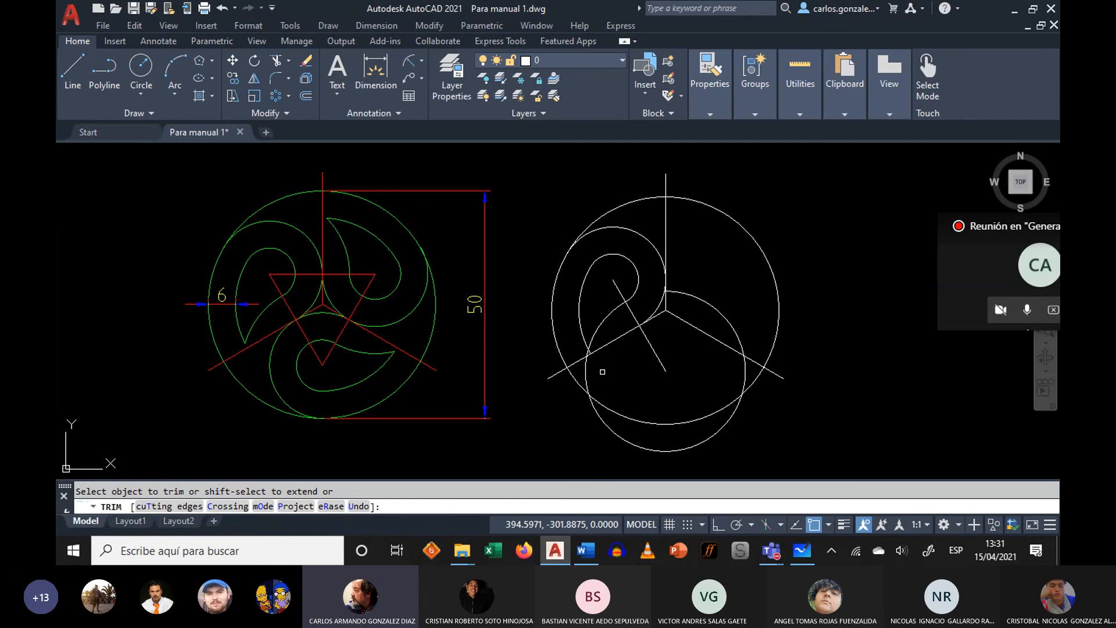
scroll(602, 372, up, 4)
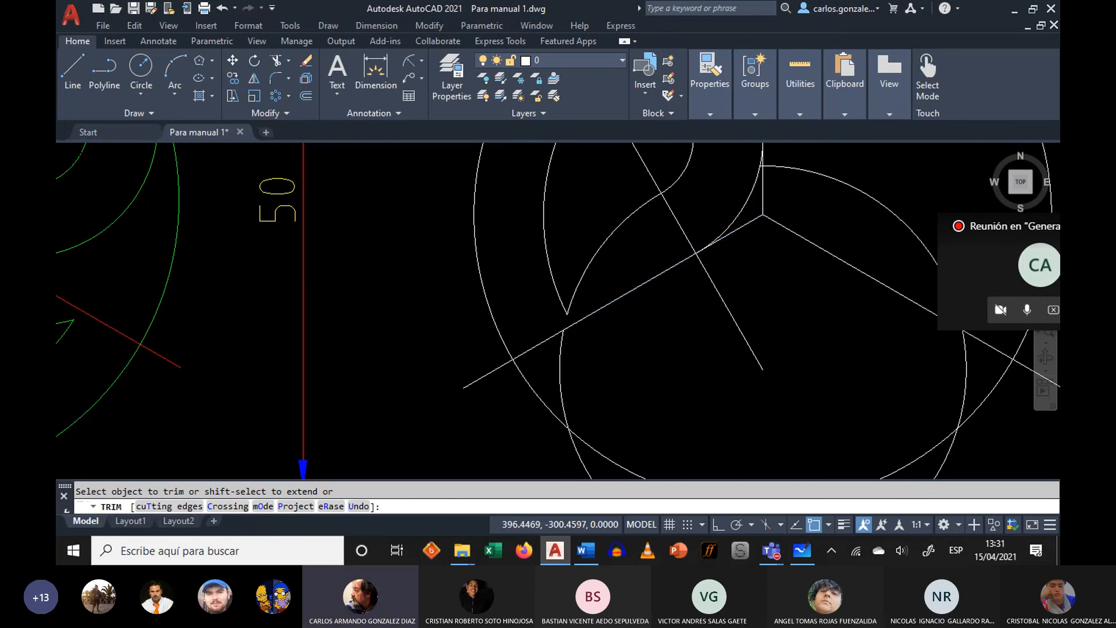
scroll(640, 361, down, 2)
middle_drag(643, 361, 573, 366)
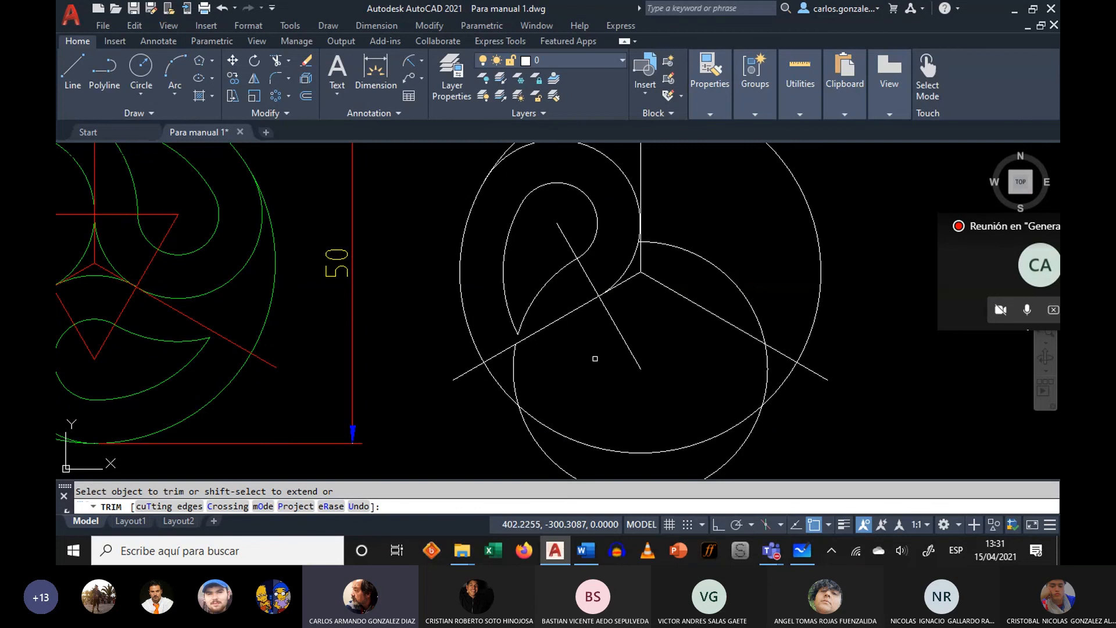
scroll(594, 359, down, 2)
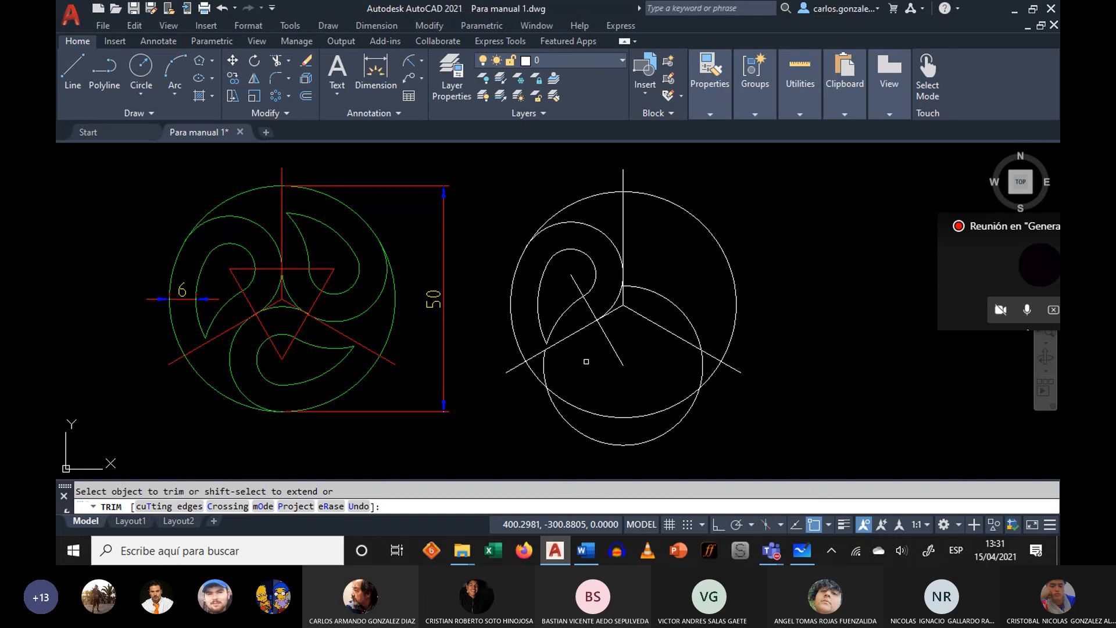
right_click(586, 362)
click(622, 157)
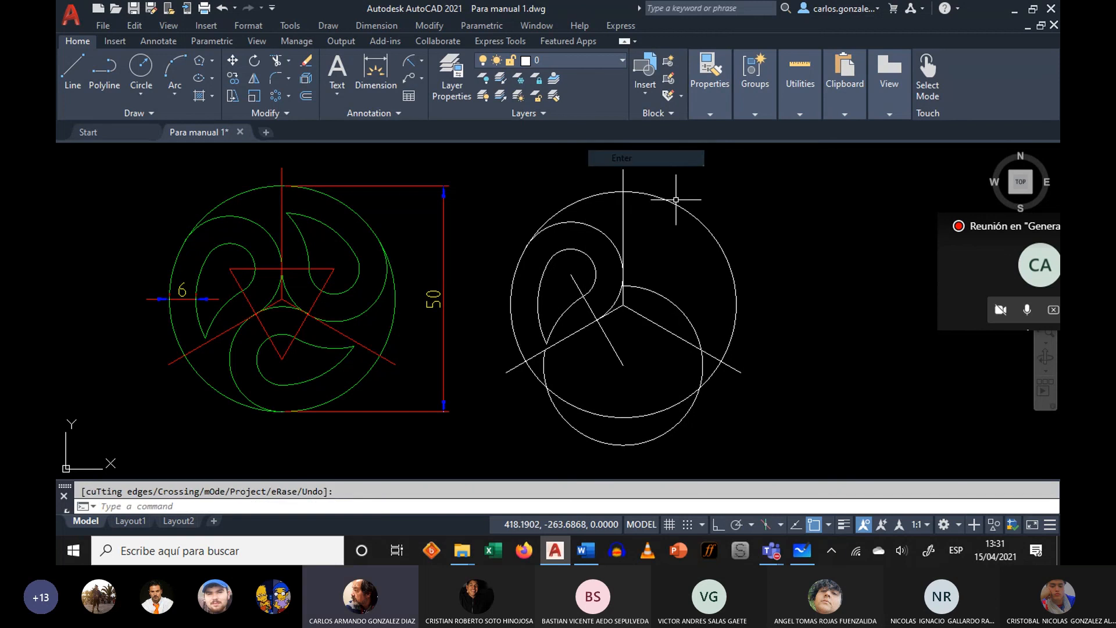
- Erase the leftover part of the lower construction circle and the line between the two centres
text(e)
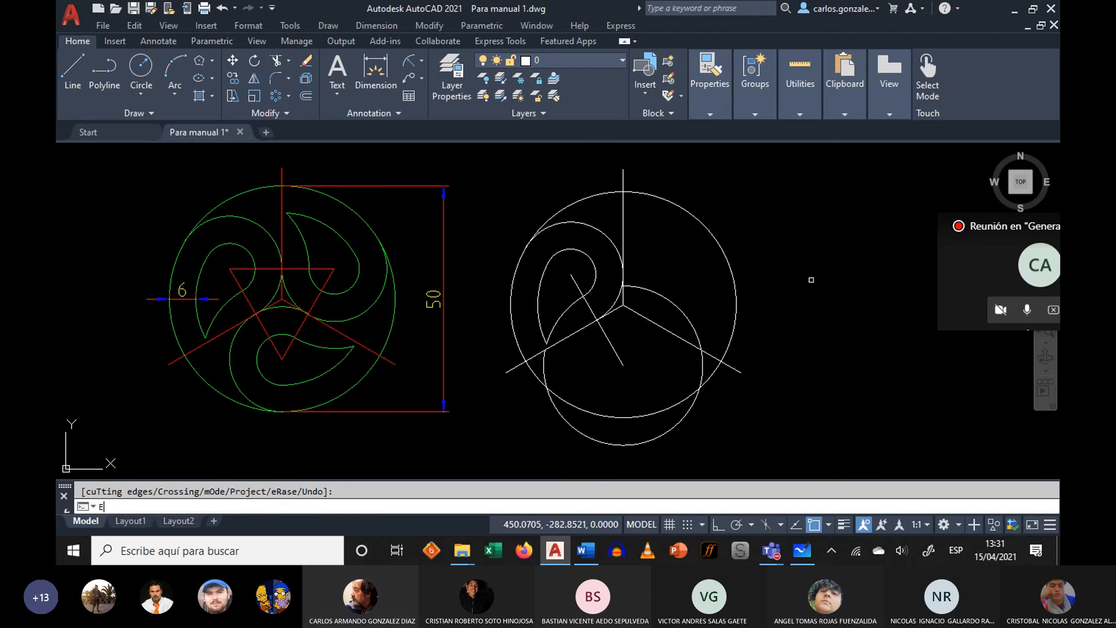
key(Return)
click(682, 304)
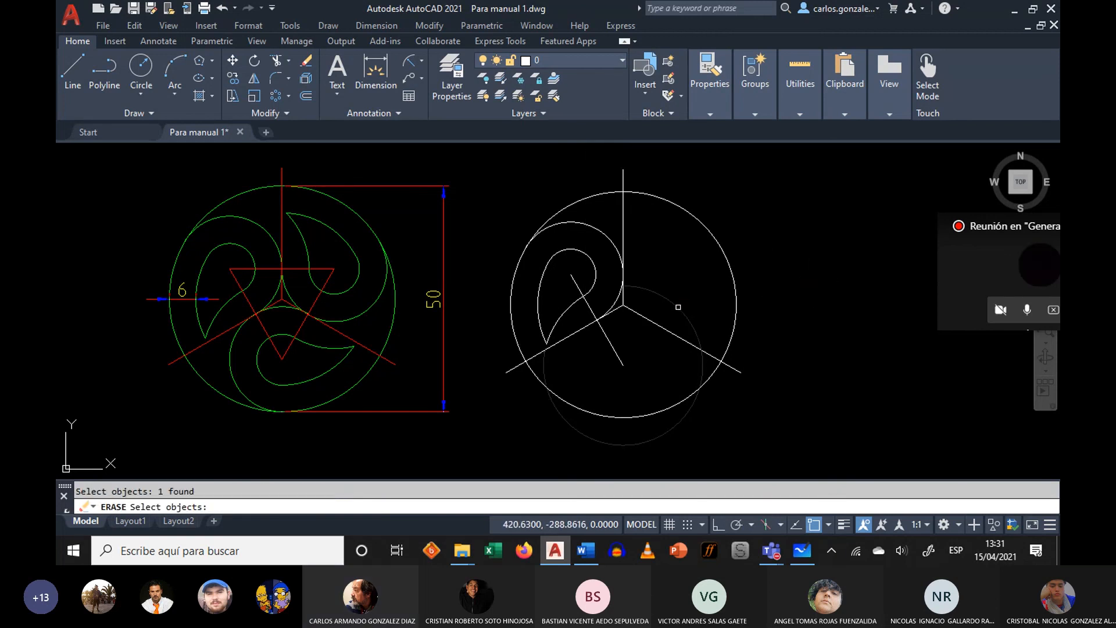
key(Return)
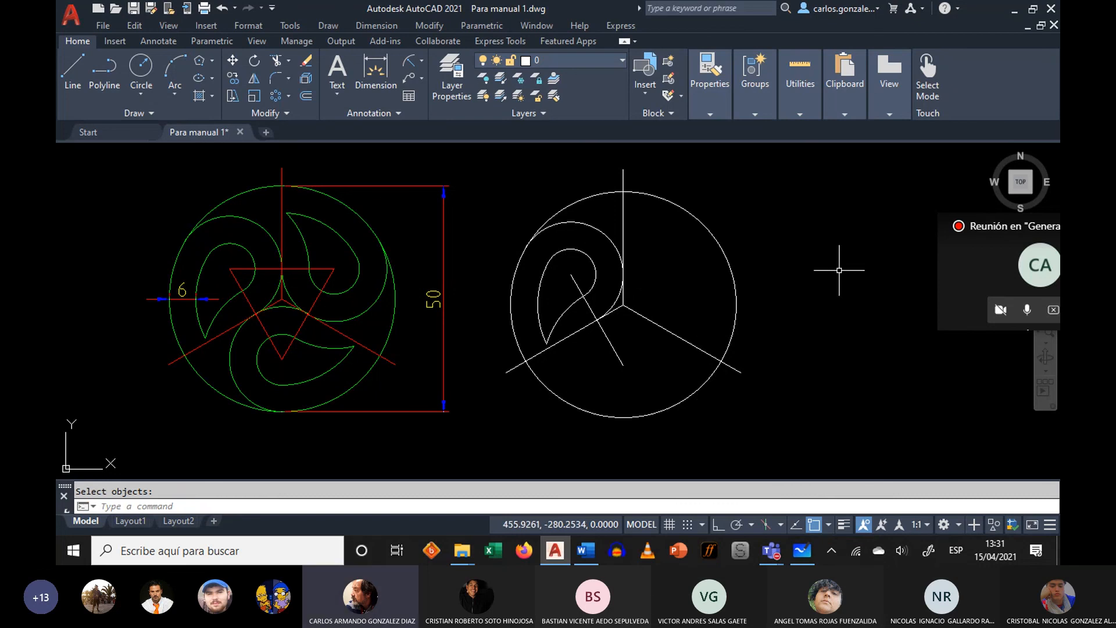
click(619, 356)
text(e)
key(Return)
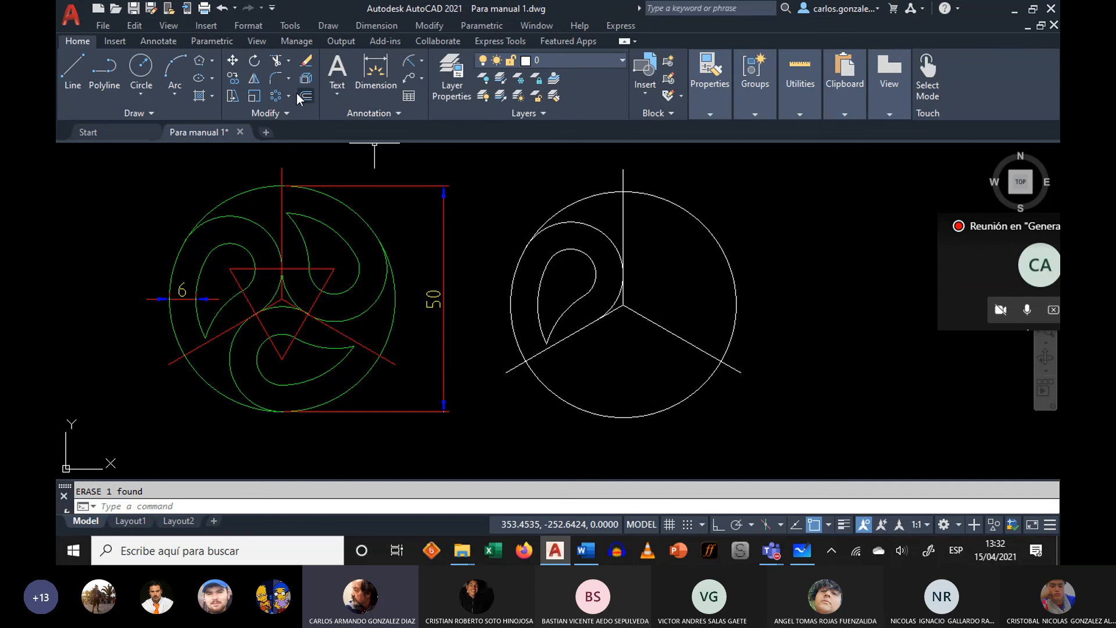
- Create a polar array of the large outer arc and the three arcs of the pointed blade around the circle's centre
click(277, 96)
click(612, 225)
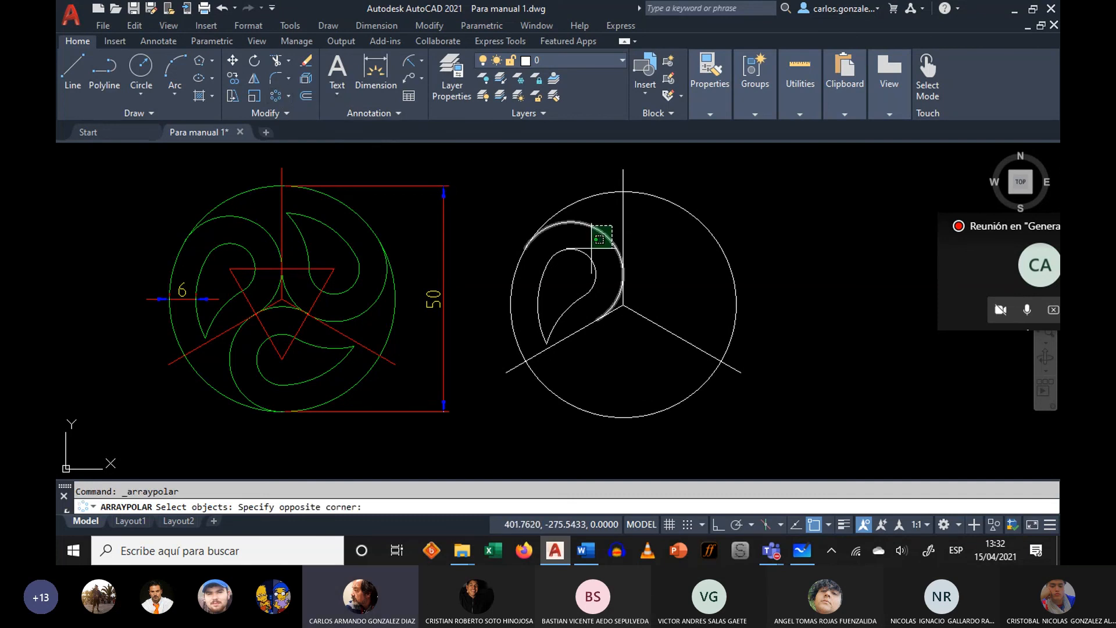
click(561, 274)
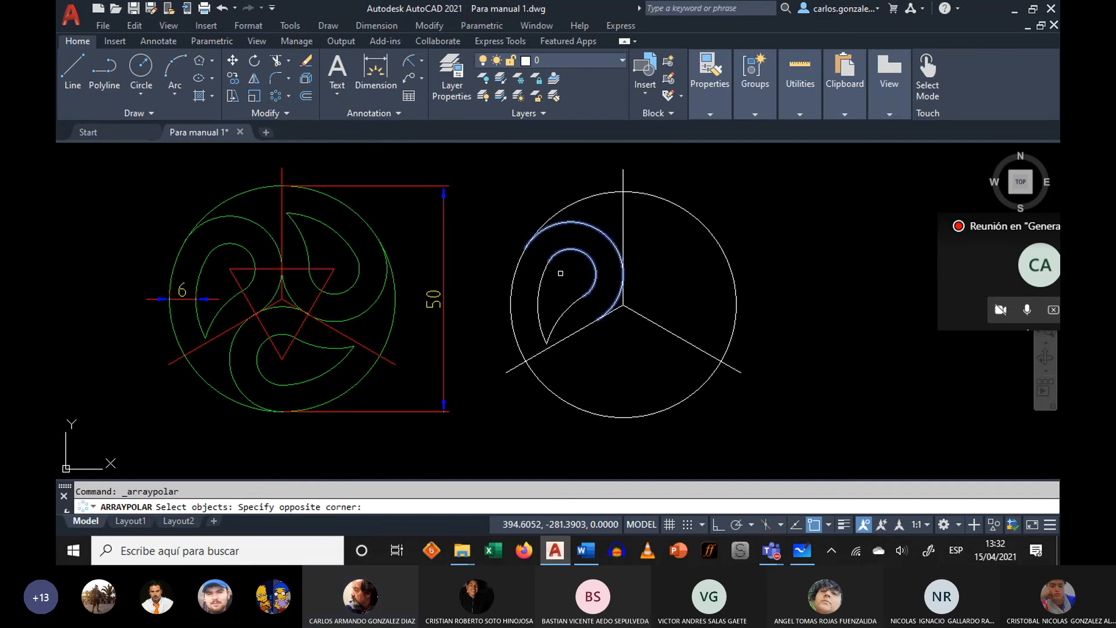
click(580, 310)
click(528, 340)
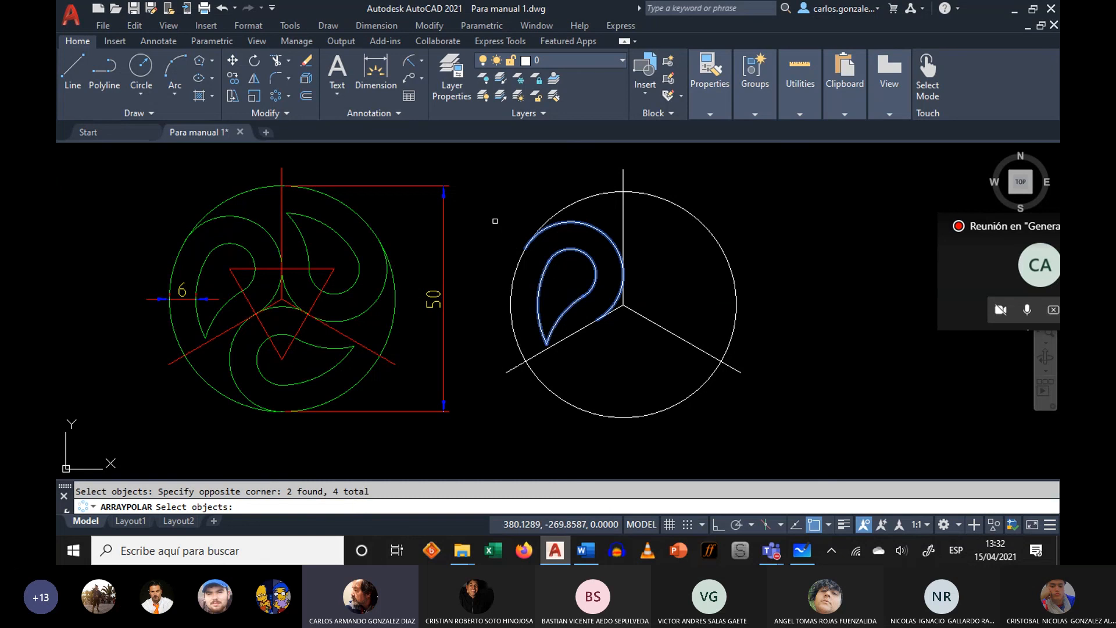
key(Return)
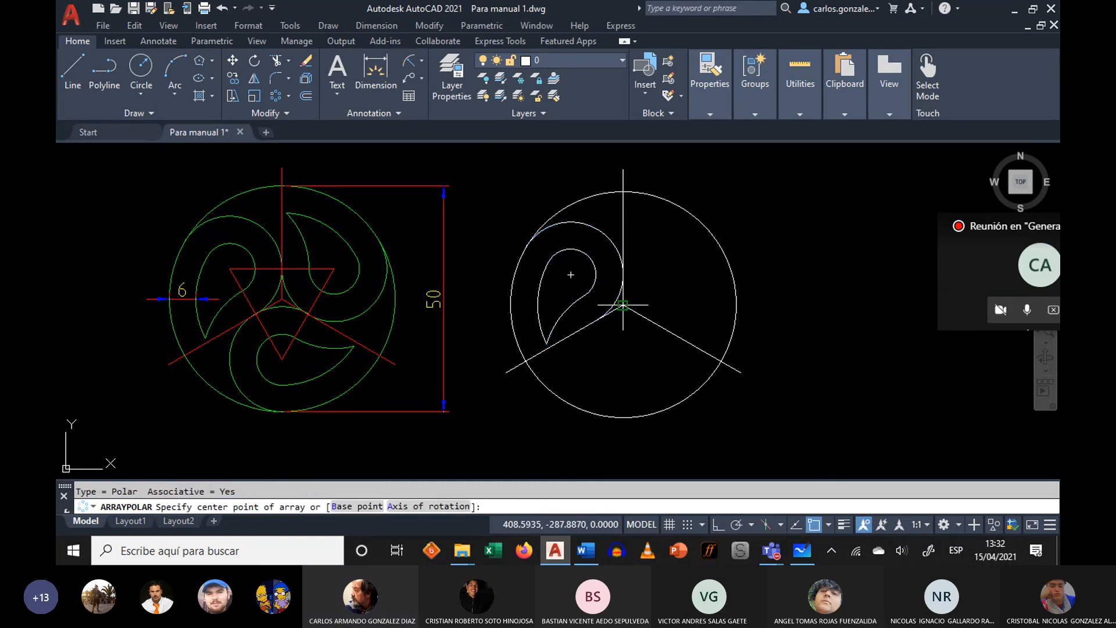
click(623, 305)
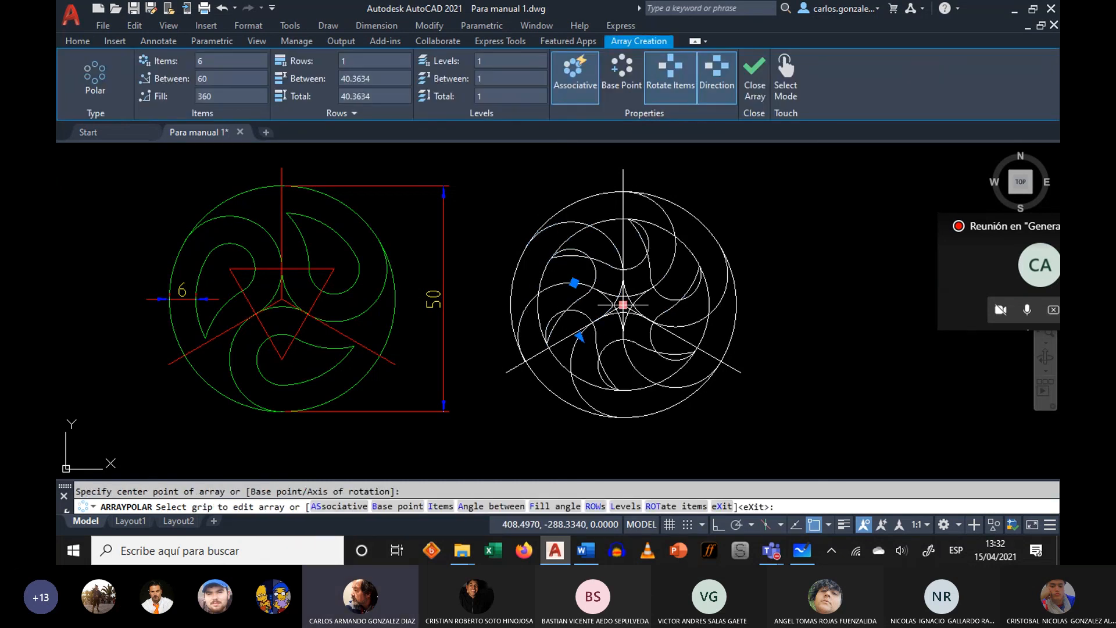
- Set the polar array to 3 items and finish it
click(202, 61)
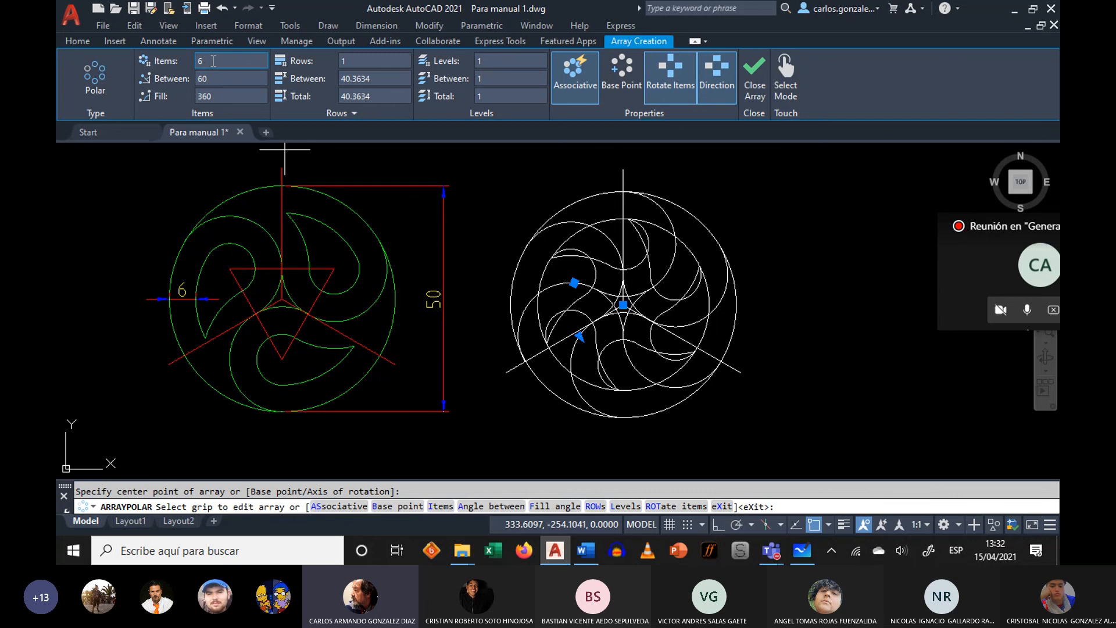
drag(211, 61, 191, 62)
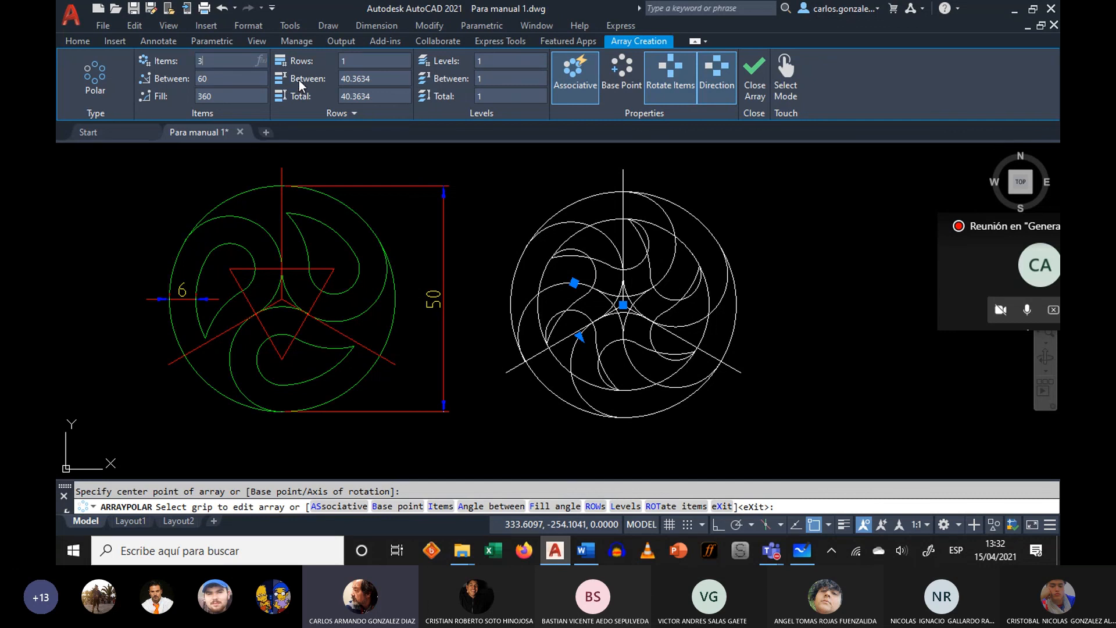
text(3)
key(Return)
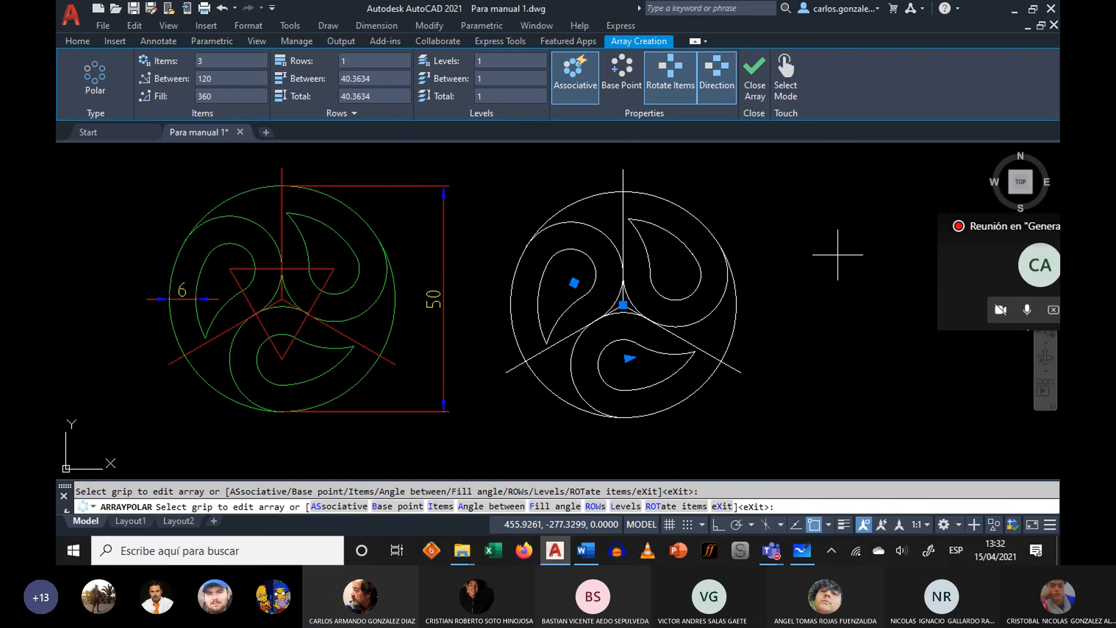
key(Return)
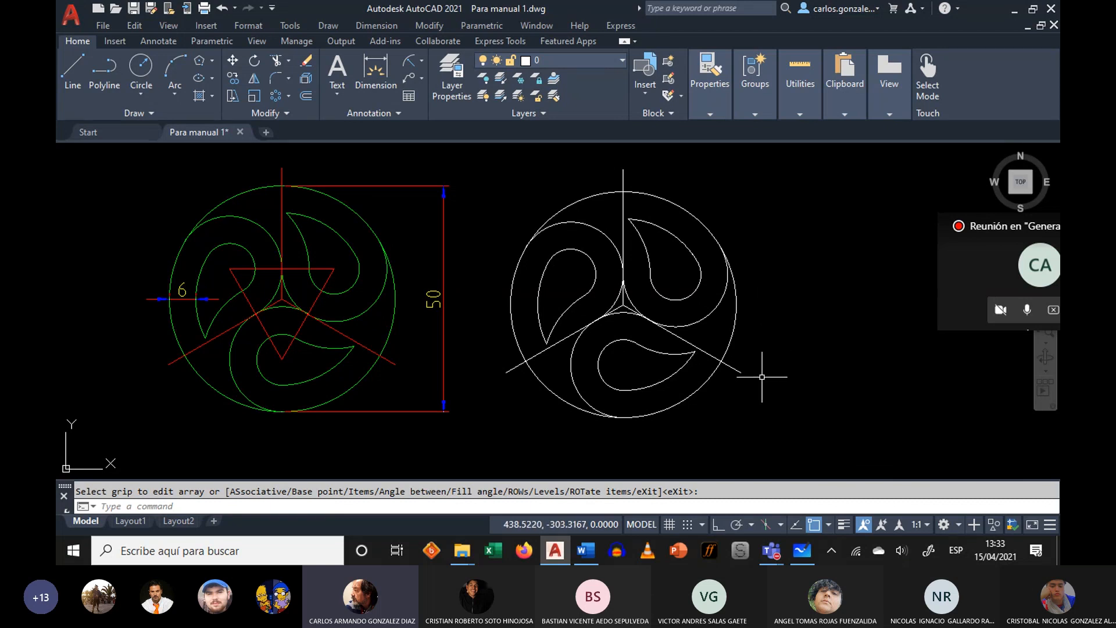
- Switch to the Microsoft Teams meeting window and stop sharing the screen
mouse_move(778, 560)
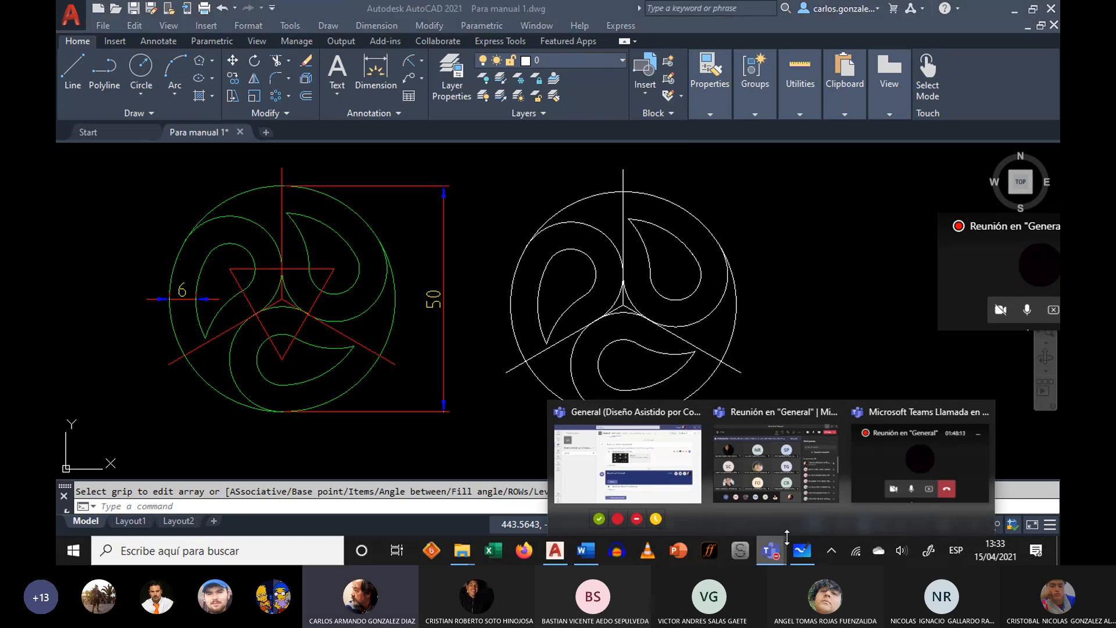
click(803, 456)
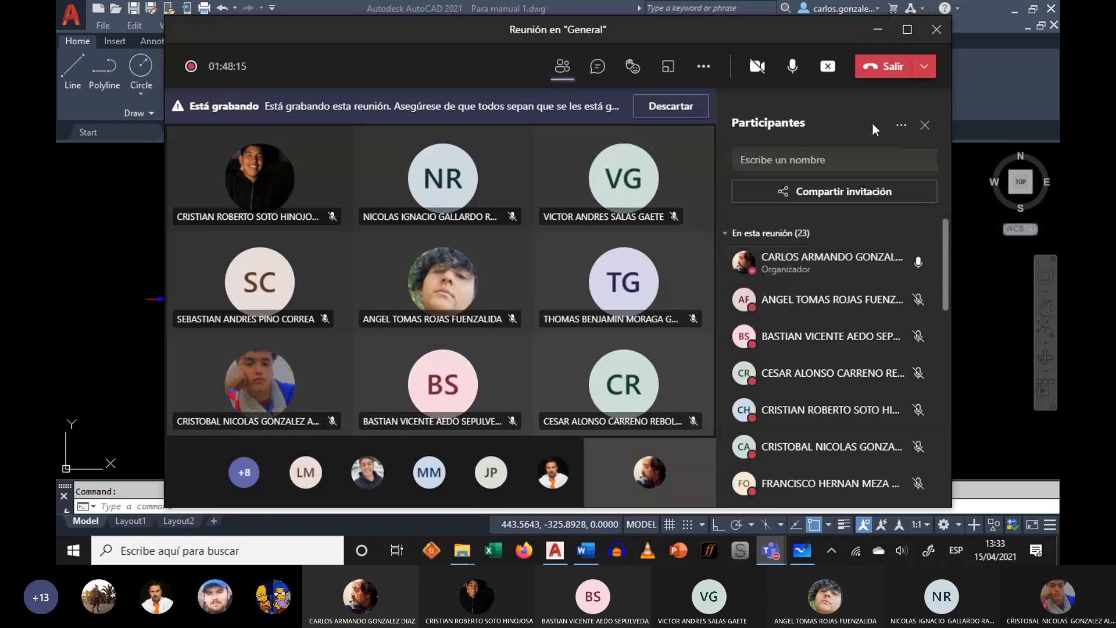
click(828, 67)
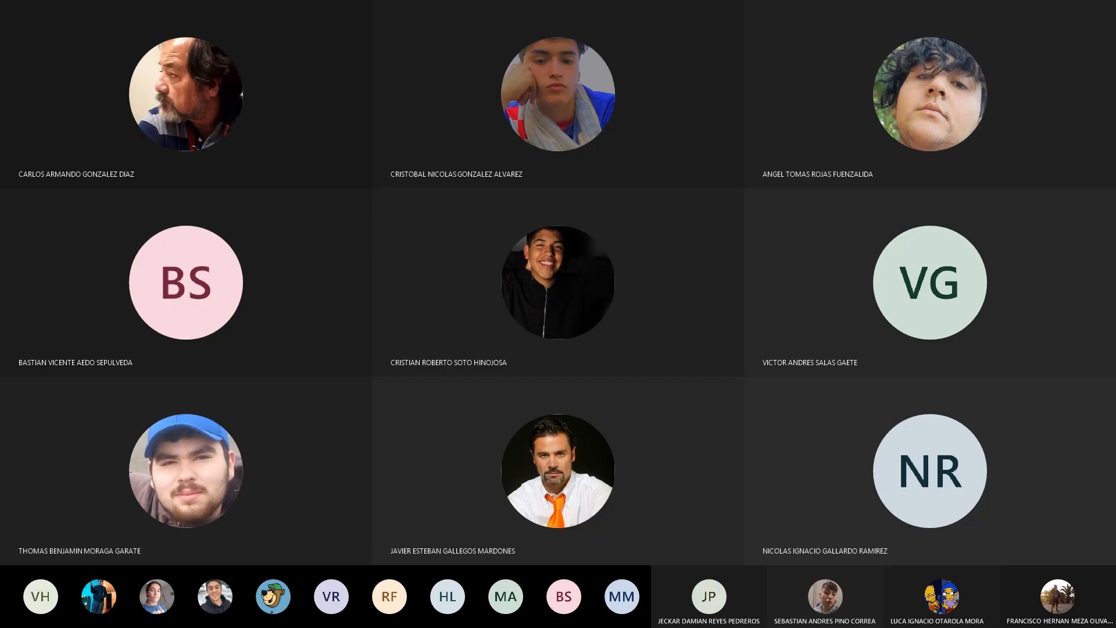